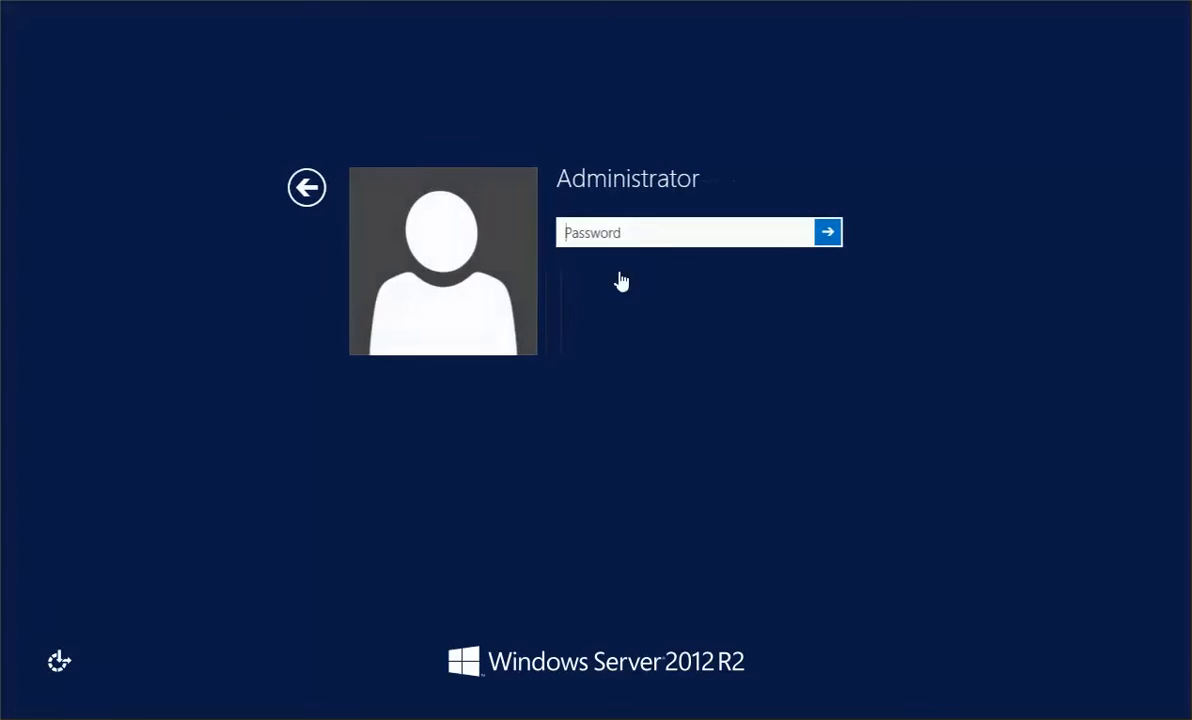
# Step: Sign in as Administrator with the account password, declining network discovery and dismissing the shutdown tracker
pyautogui.write('•••')
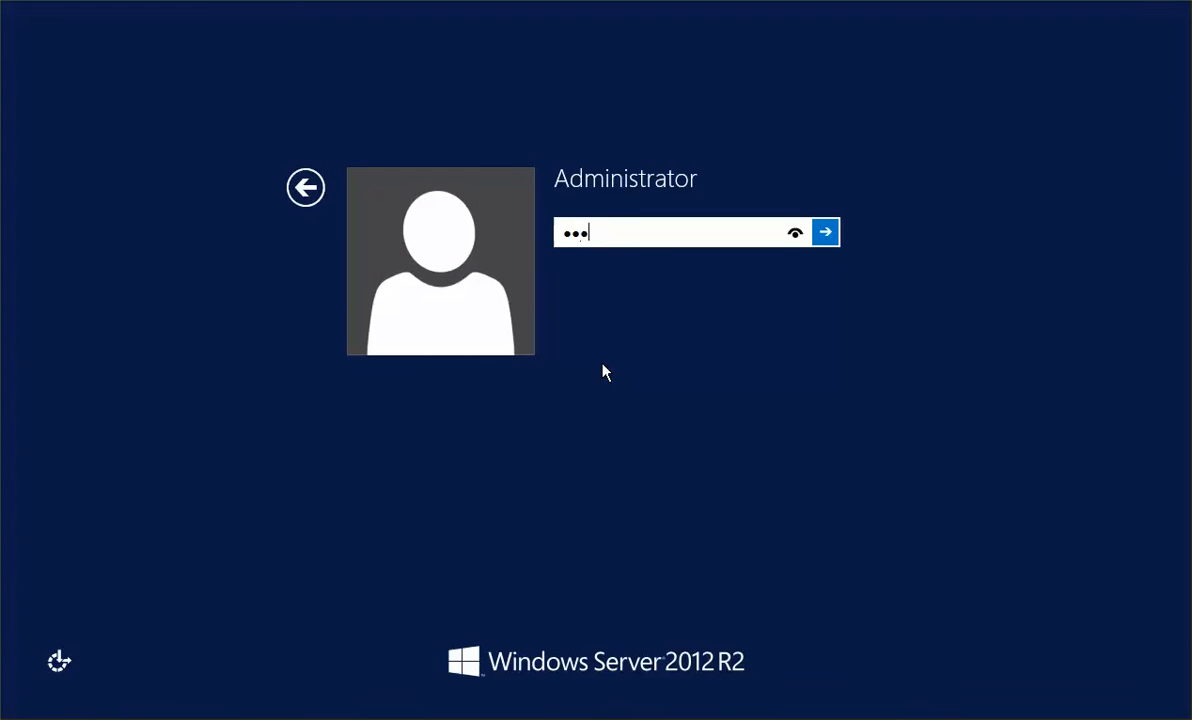
pyautogui.press('BackSpace')
pyautogui.press('BackSpace')
pyautogui.press('BackSpace')
pyautogui.write('••••••••')
pyautogui.press('Return')
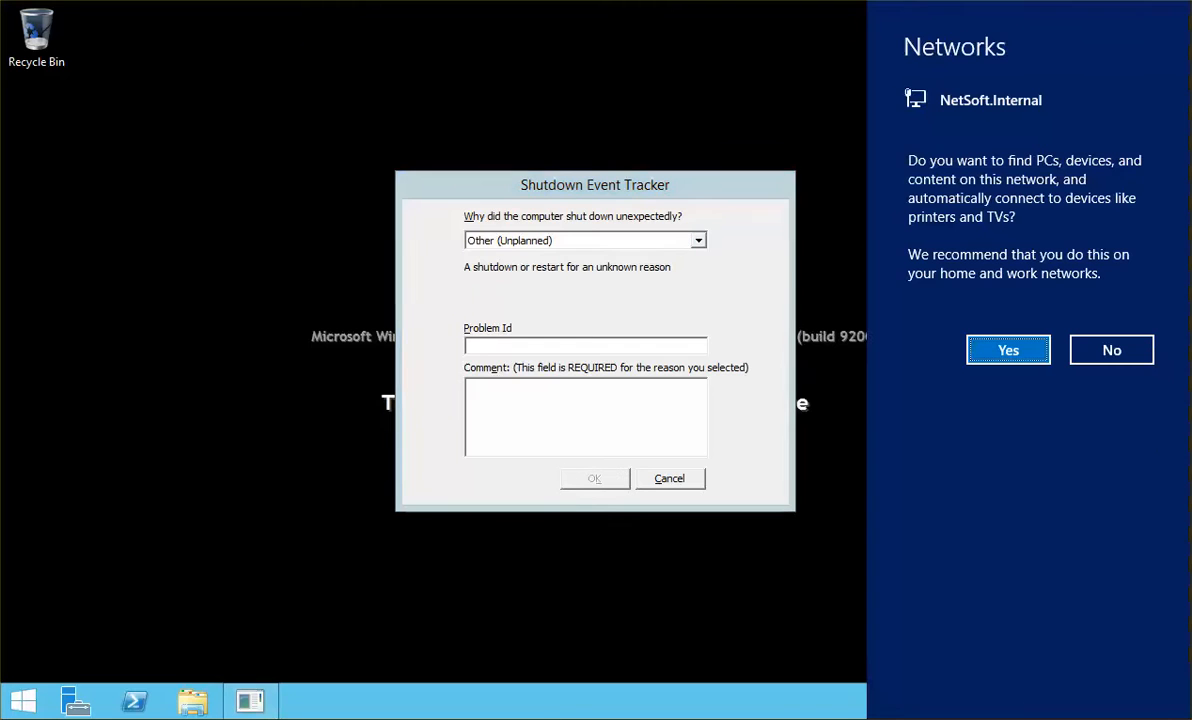
pyautogui.click(1136, 348)
pyautogui.click(699, 481)
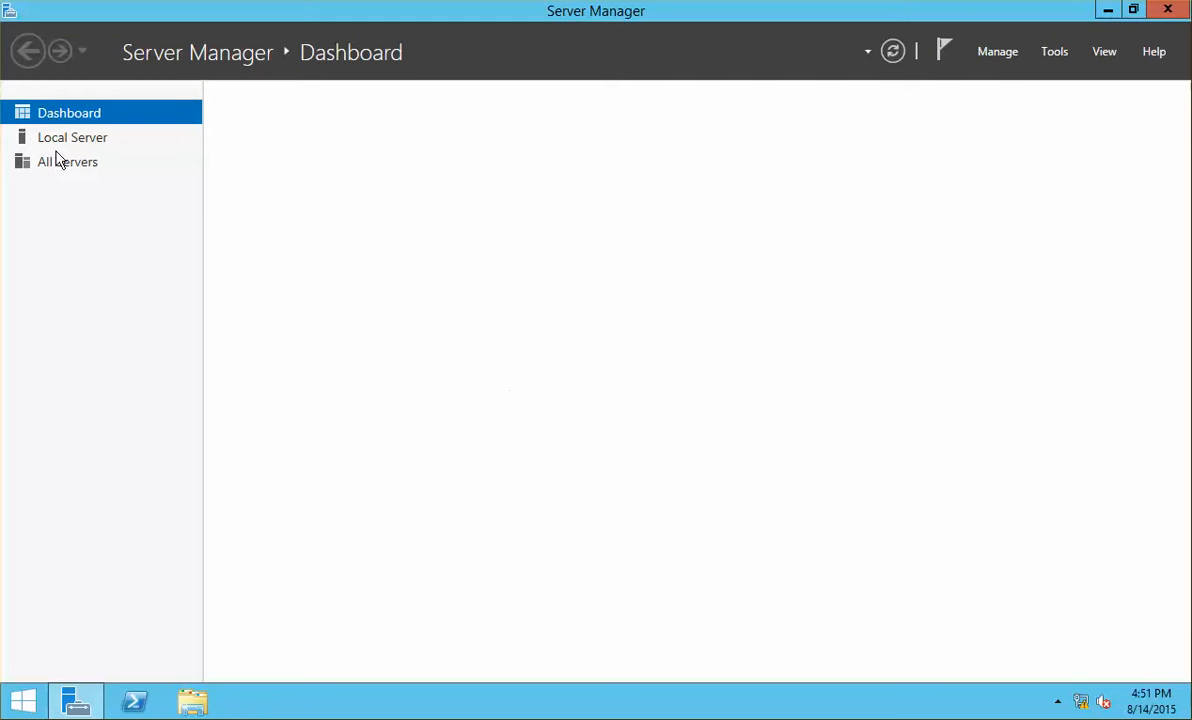
# Step: View the Local Server properties and launch PowerShell ISE as administrator
pyautogui.click(96, 149)
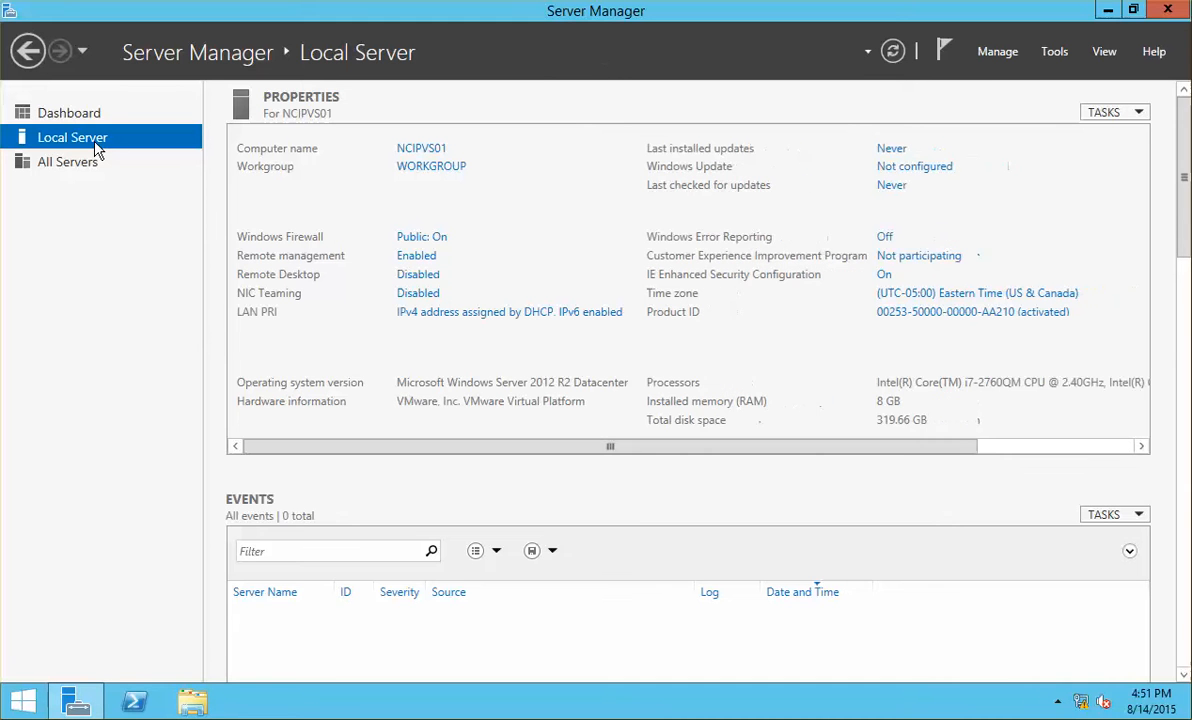
pyautogui.click(135, 700)
pyautogui.rightClick(135, 700)
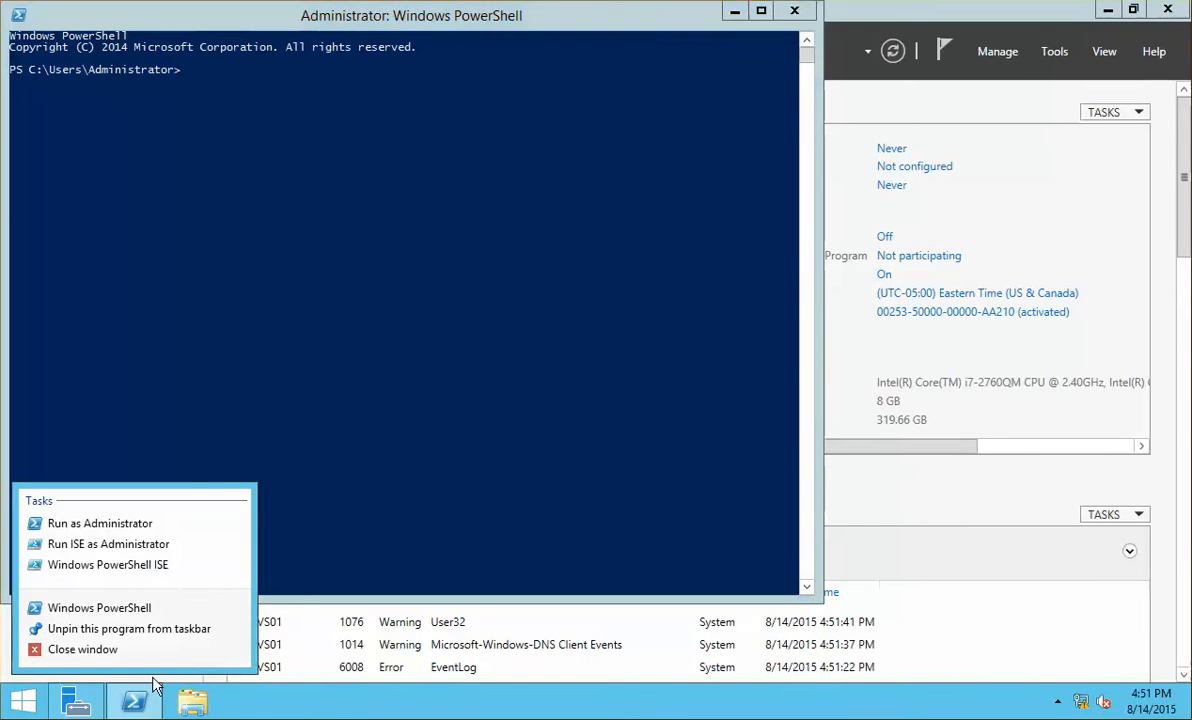
pyautogui.click(175, 546)
pyautogui.click(796, 12)
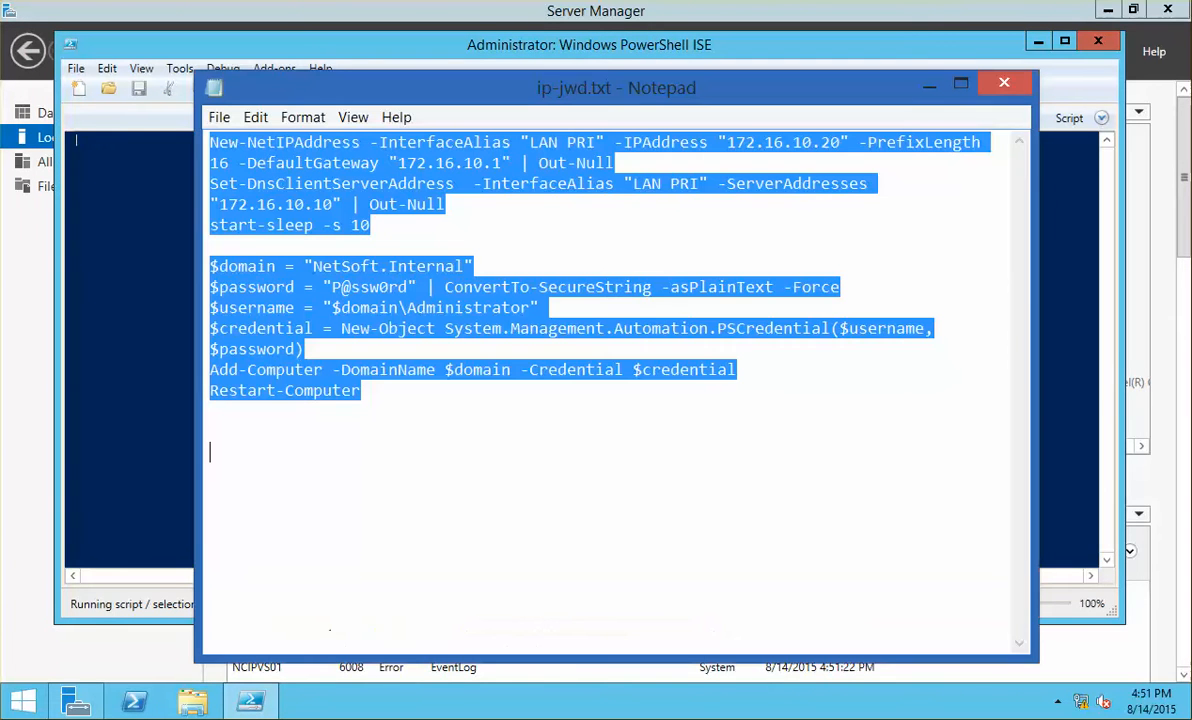
pyautogui.click(146, 323)
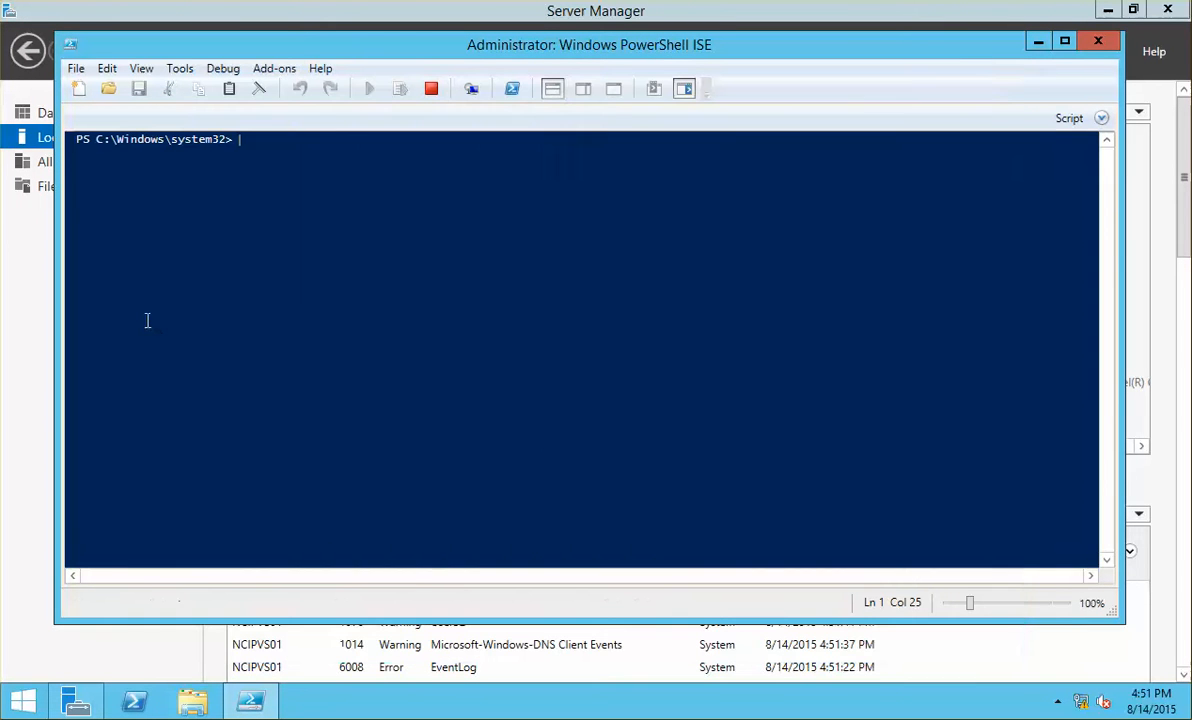
# Step: Paste the network and domain-join script, change the IP to 172.16.10.40, and run it
pyautogui.click(588, 90)
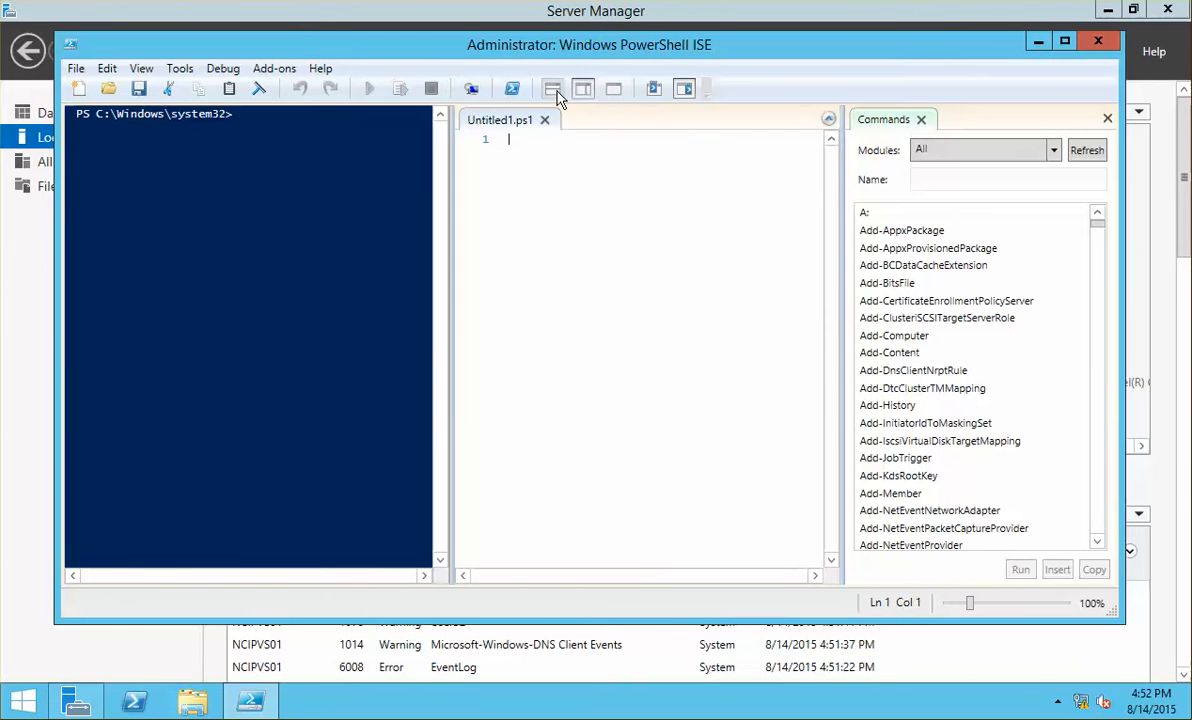
pyautogui.click(555, 92)
pyautogui.hotkey('ctrl', 'v')
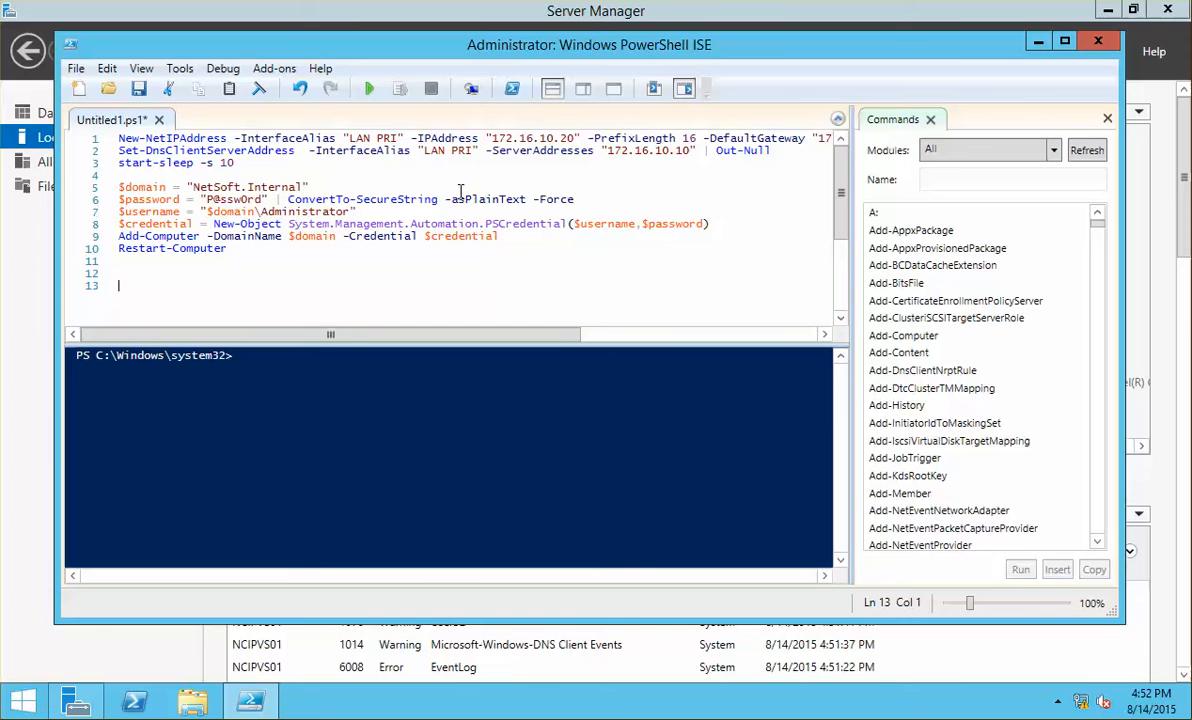
pyautogui.click(566, 138)
pyautogui.press('BackSpace')
pyautogui.write('4')
pyautogui.click(272, 259)
pyautogui.click(367, 91)
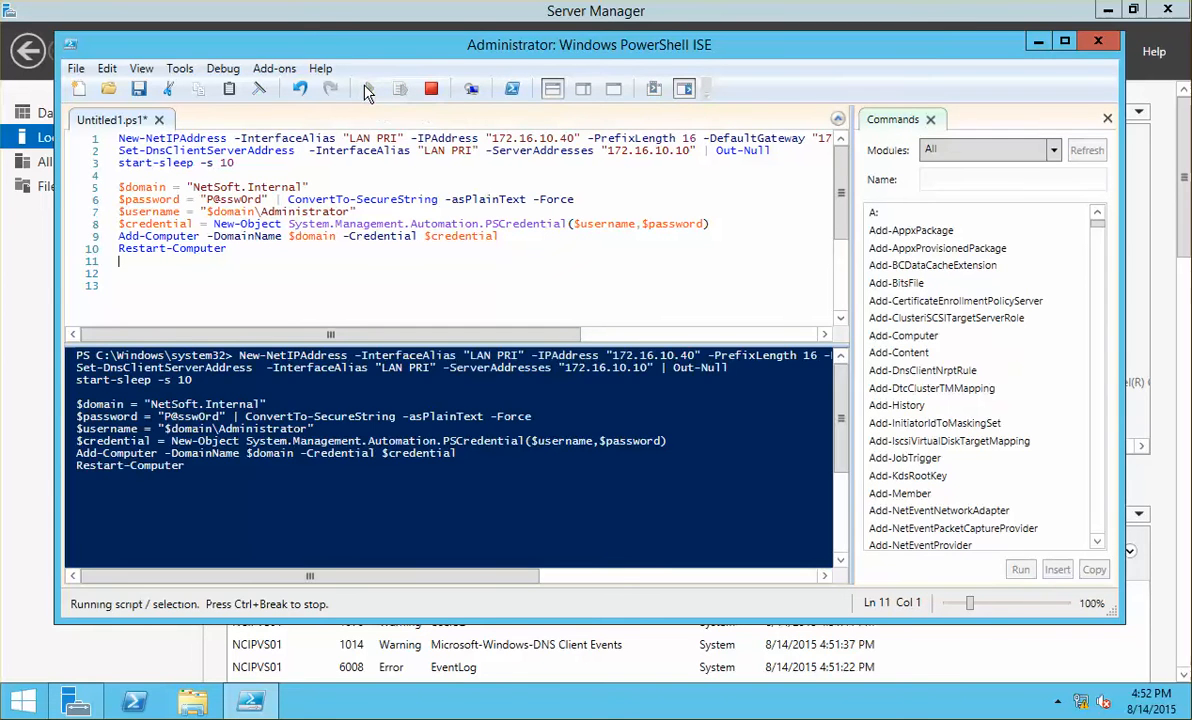
pyautogui.click(1038, 42)
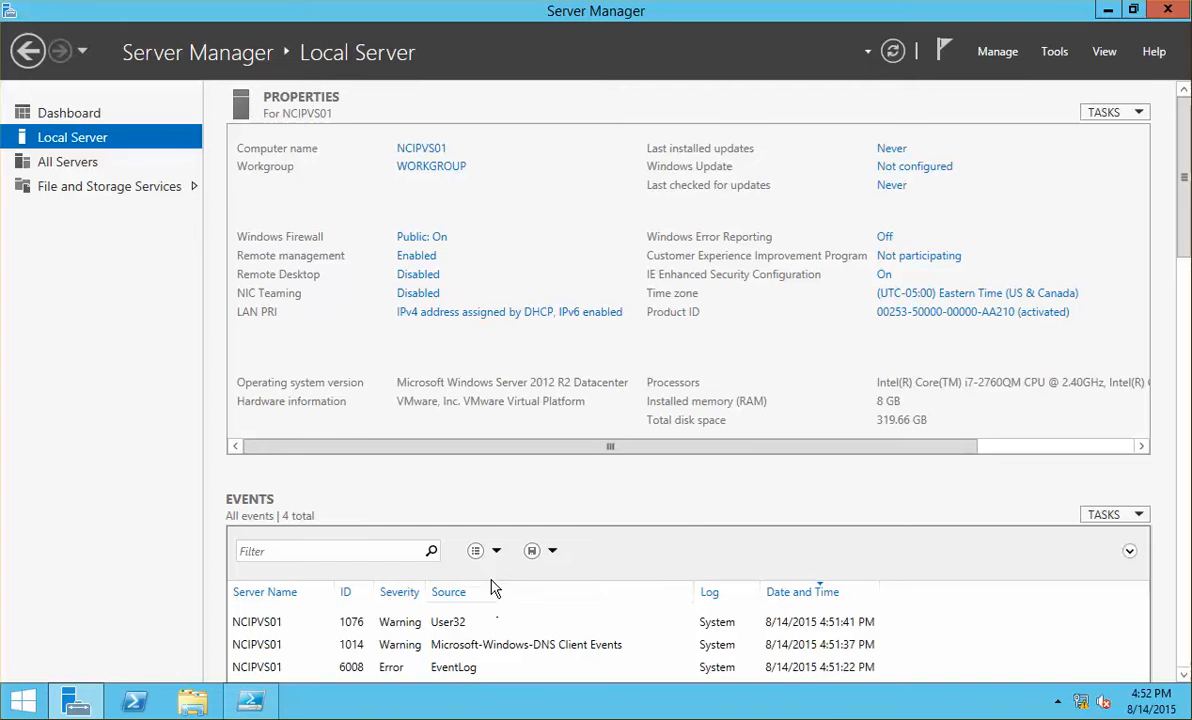
pyautogui.click(251, 703)
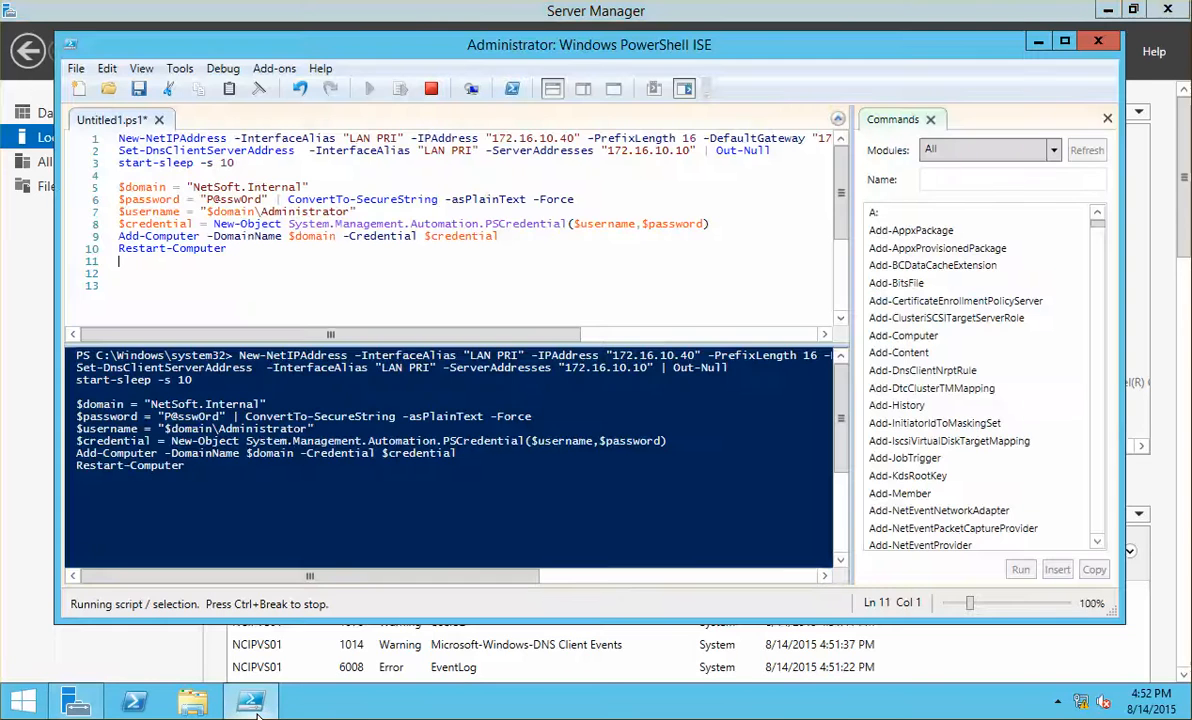
pyautogui.click(251, 703)
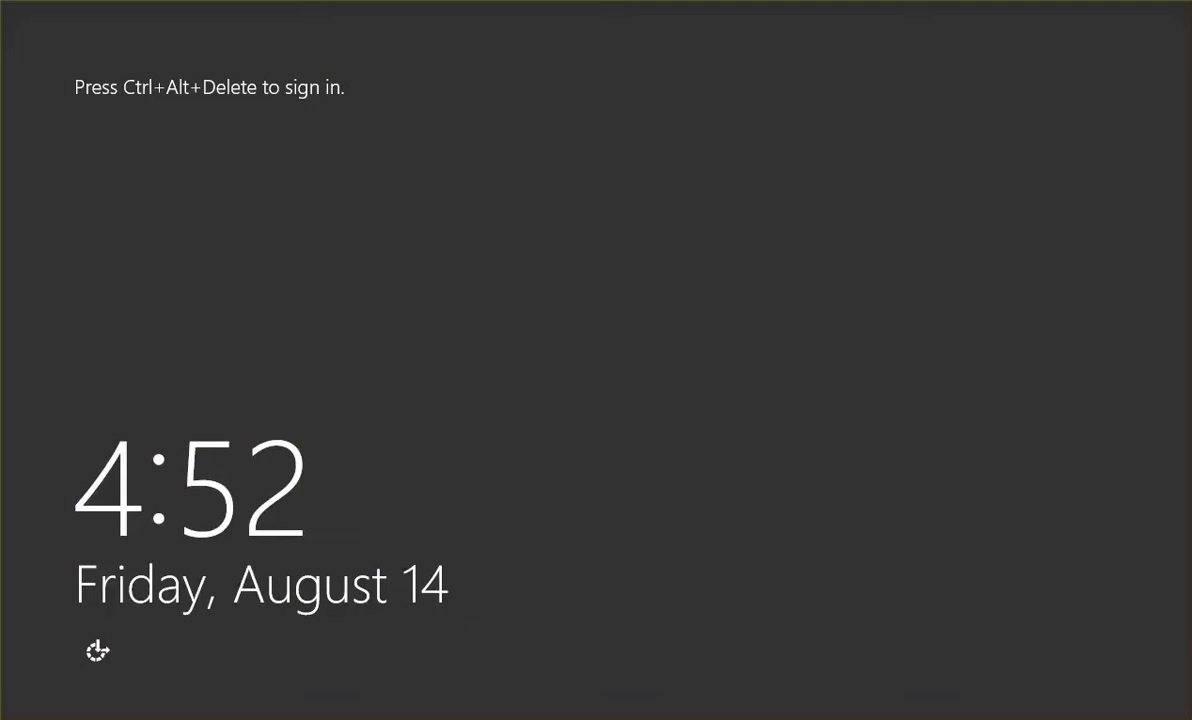
# Step: After the restart, sign in as Other user netsoft\administrator with the domain password
pyautogui.hotkey('ctrl', 'alt', 'Delete')
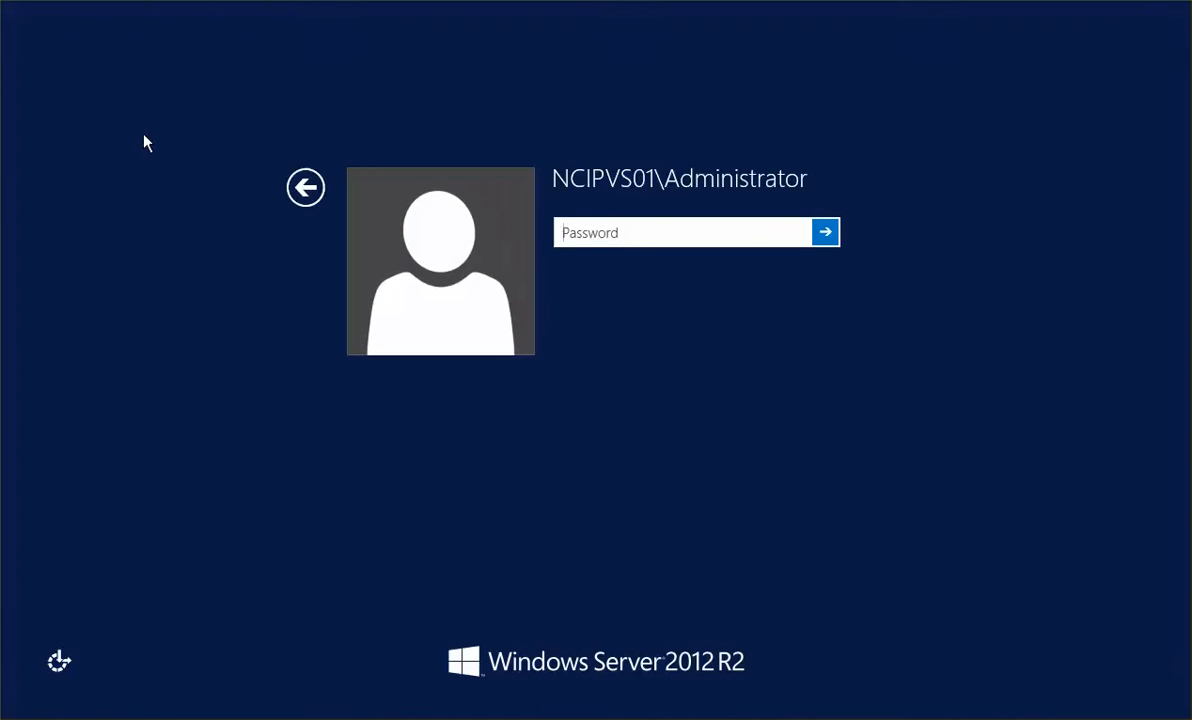
pyautogui.click(305, 187)
pyautogui.click(699, 259)
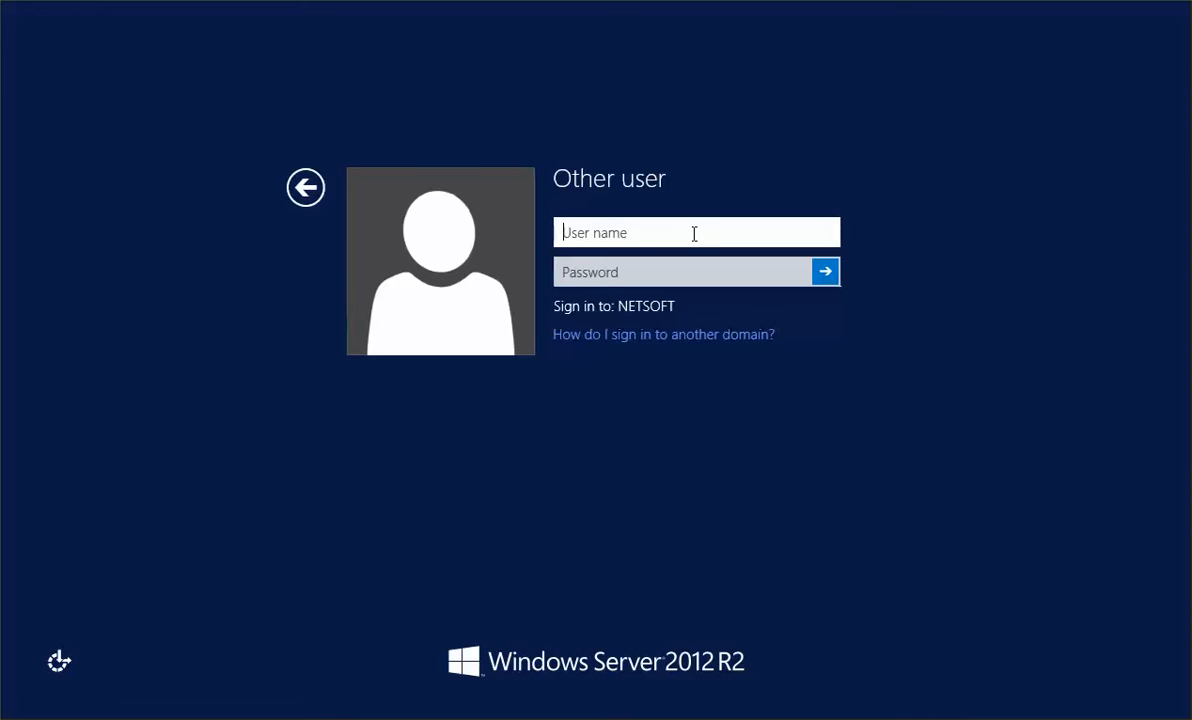
pyautogui.write('netsoft\\admini')
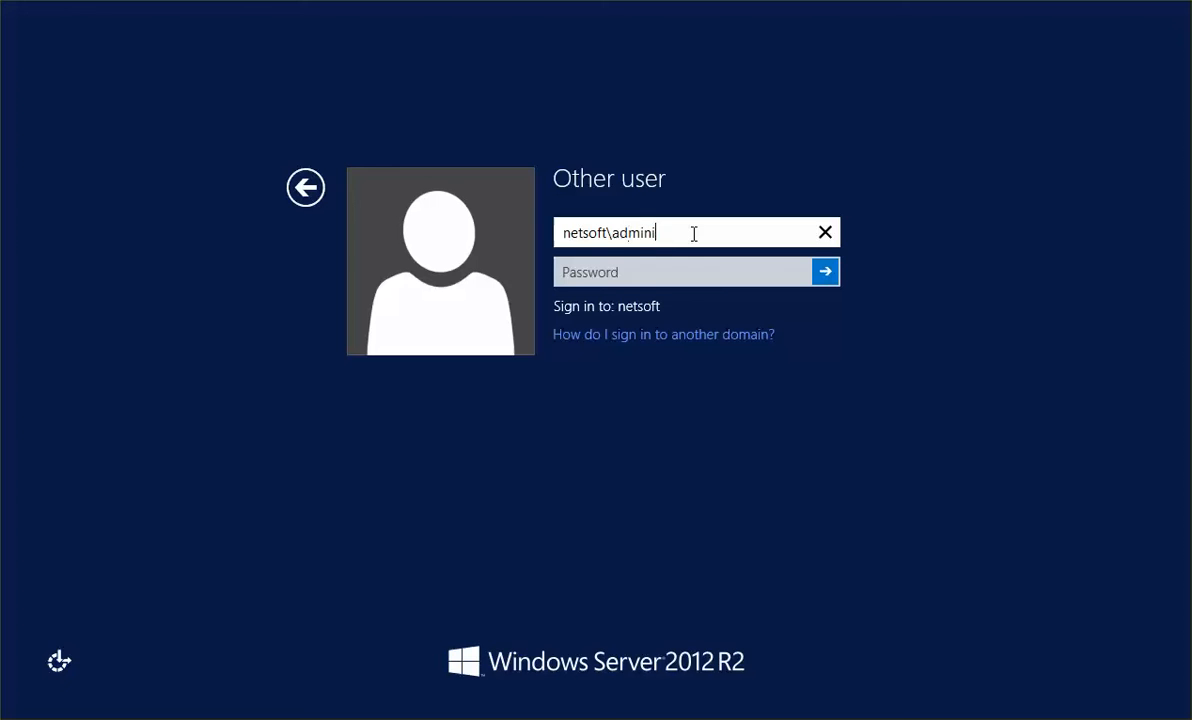
pyautogui.write('strator')
pyautogui.press('Tab')
pyautogui.write('P')
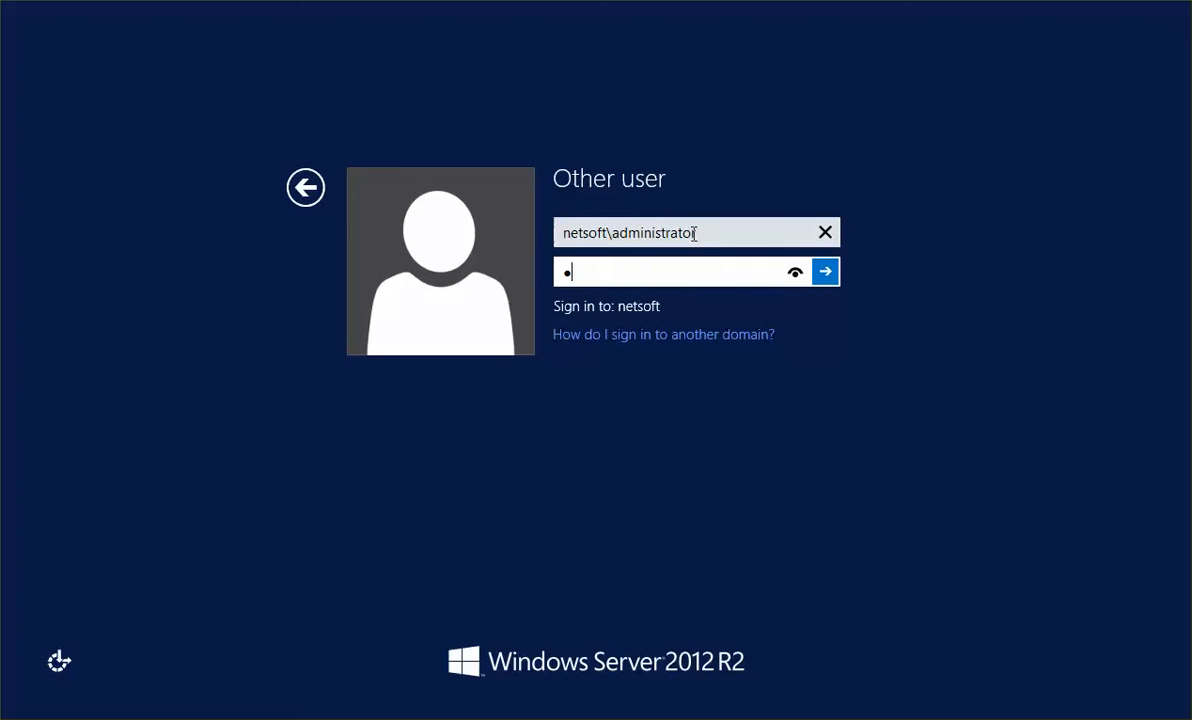
pyautogui.press('Return')
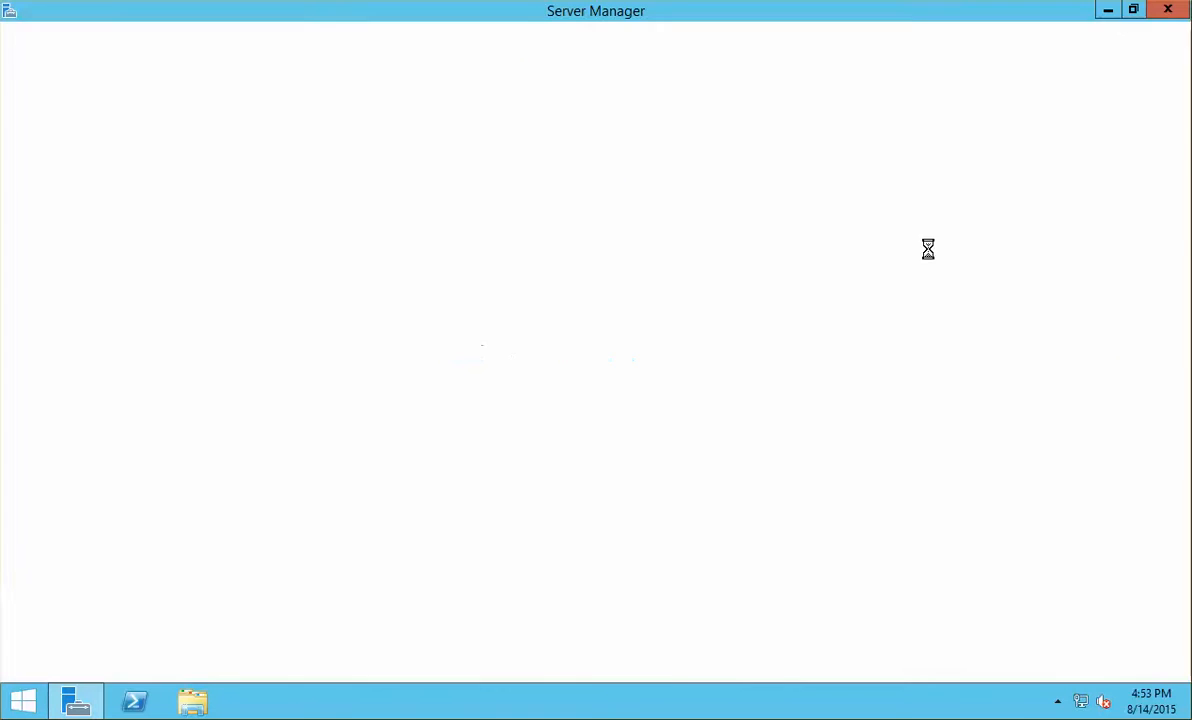
# Step: Confirm Local Server shows NetSoft.Internal and 172.16.10.40, then minimize Server Manager and open Start
pyautogui.click(78, 140)
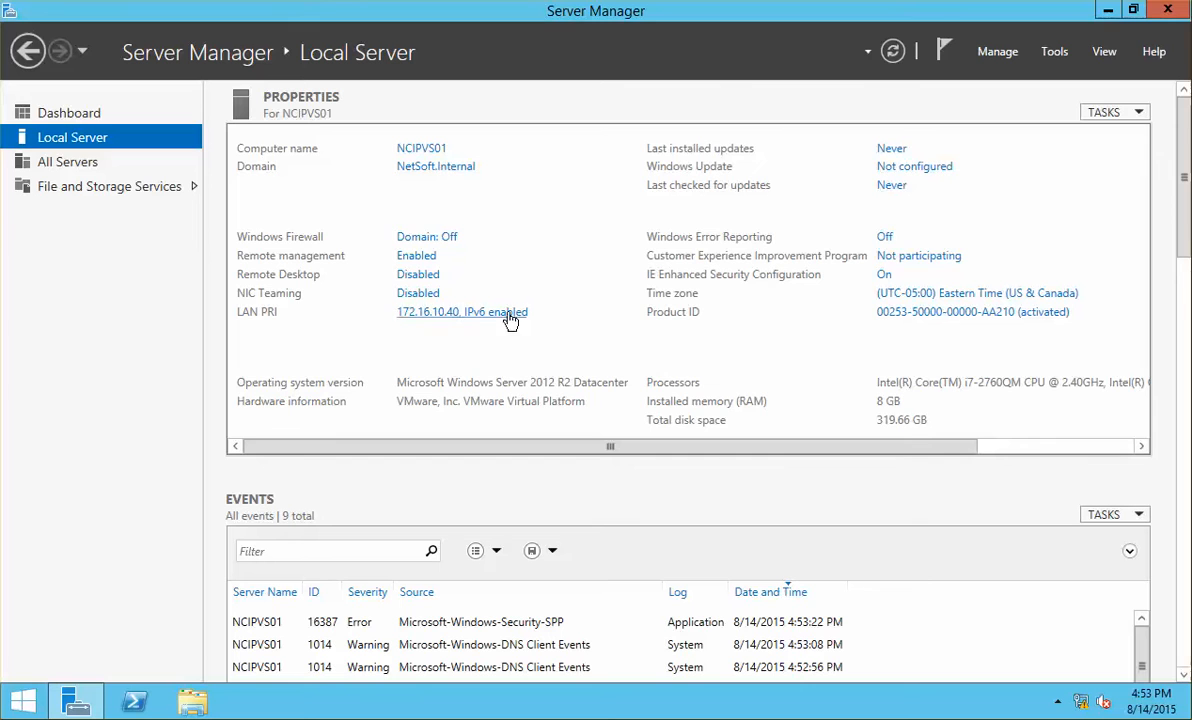
pyautogui.click(1108, 10)
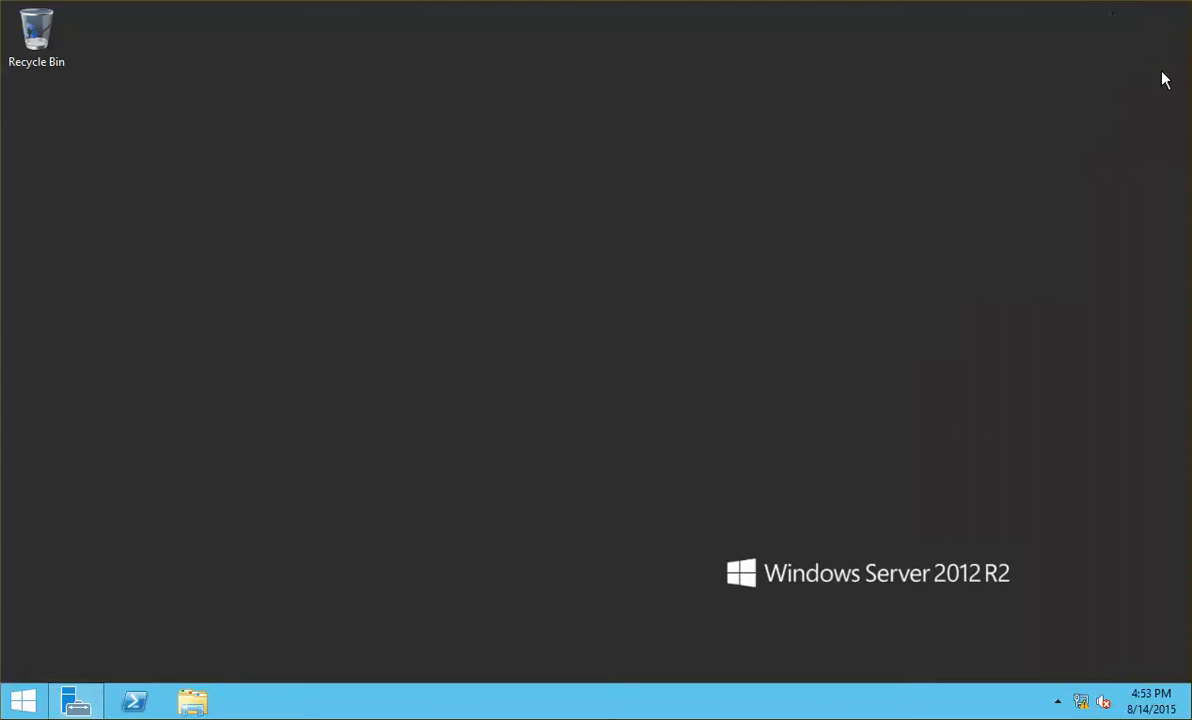
pyautogui.rightClick(40, 704)
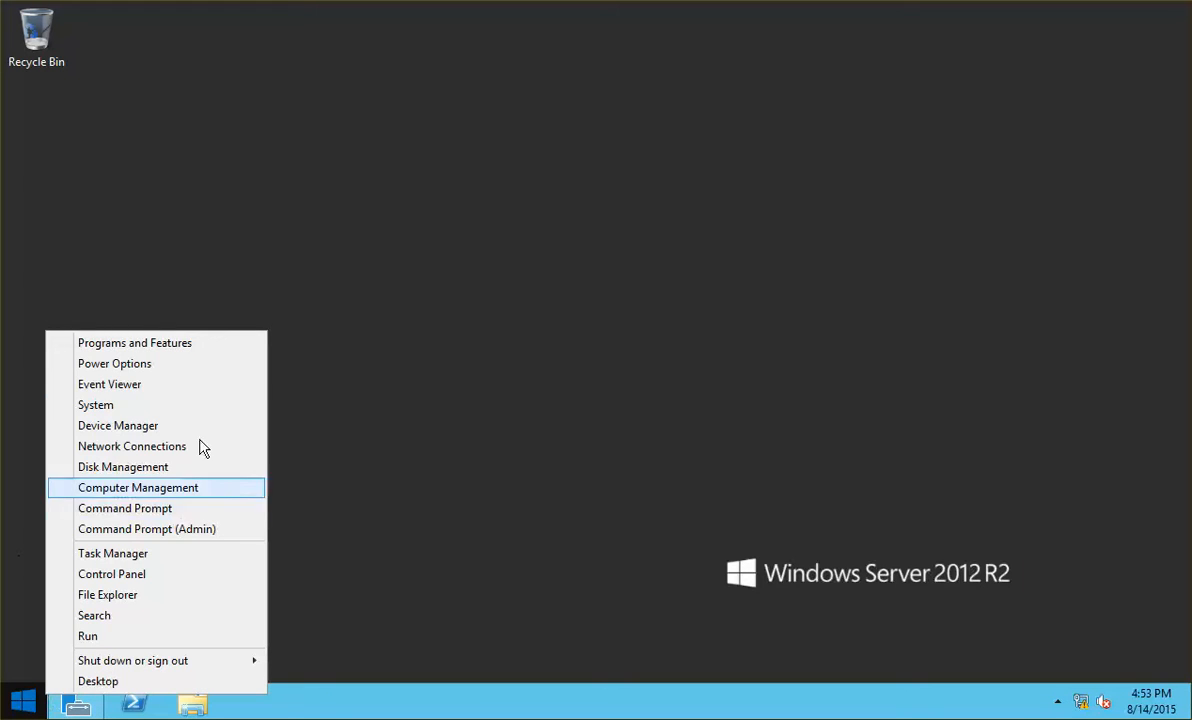
pyautogui.click(320, 400)
pyautogui.click(22, 704)
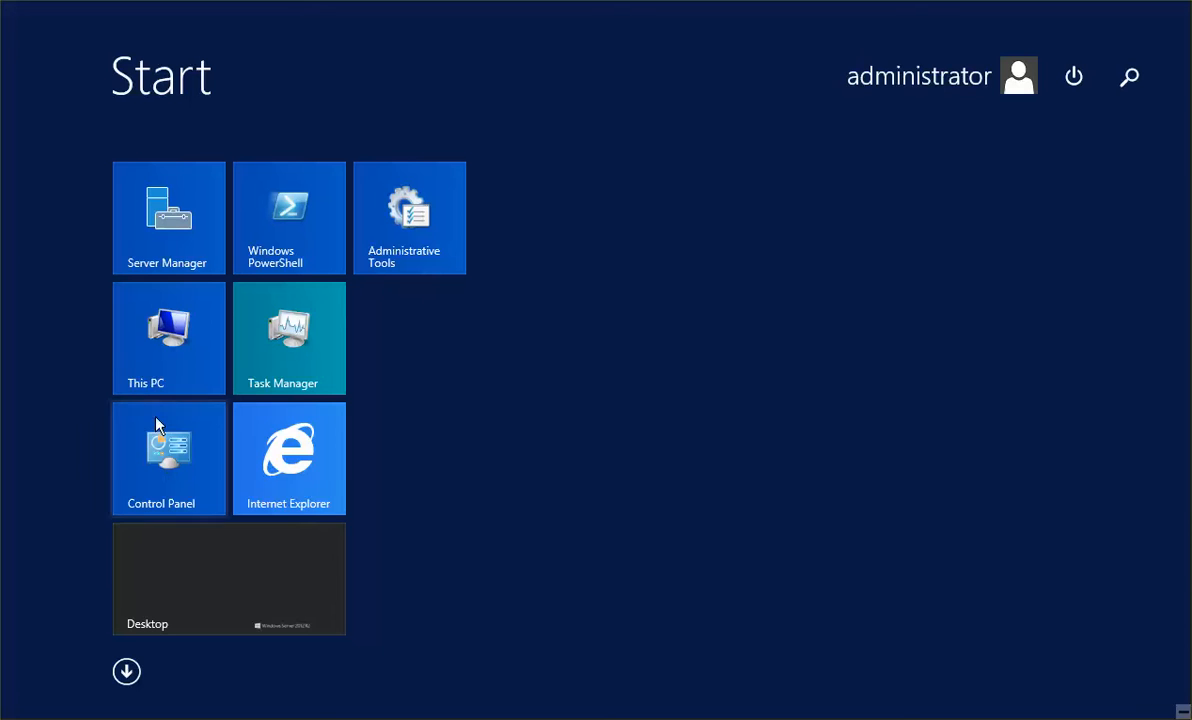
# Step: Turn off 'Check for publisher's certificate revocation' in Internet Options, apply it, and close Control Panel
pyautogui.click(144, 470)
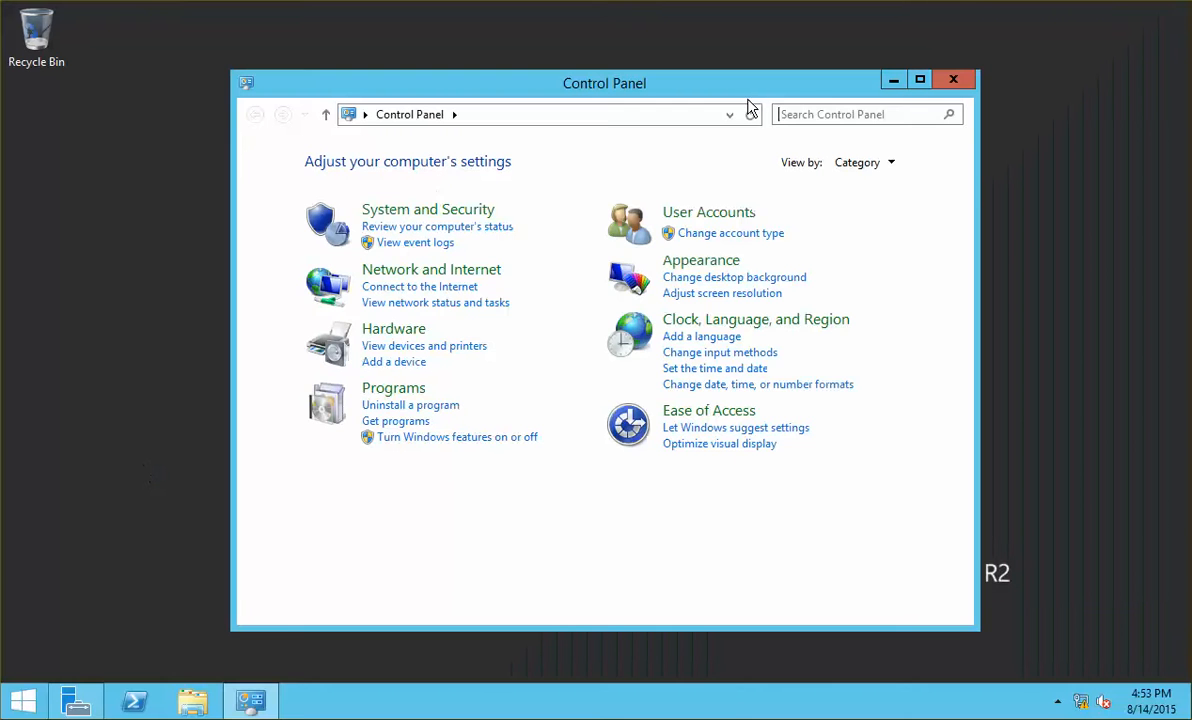
pyautogui.click(875, 113)
pyautogui.write('inter')
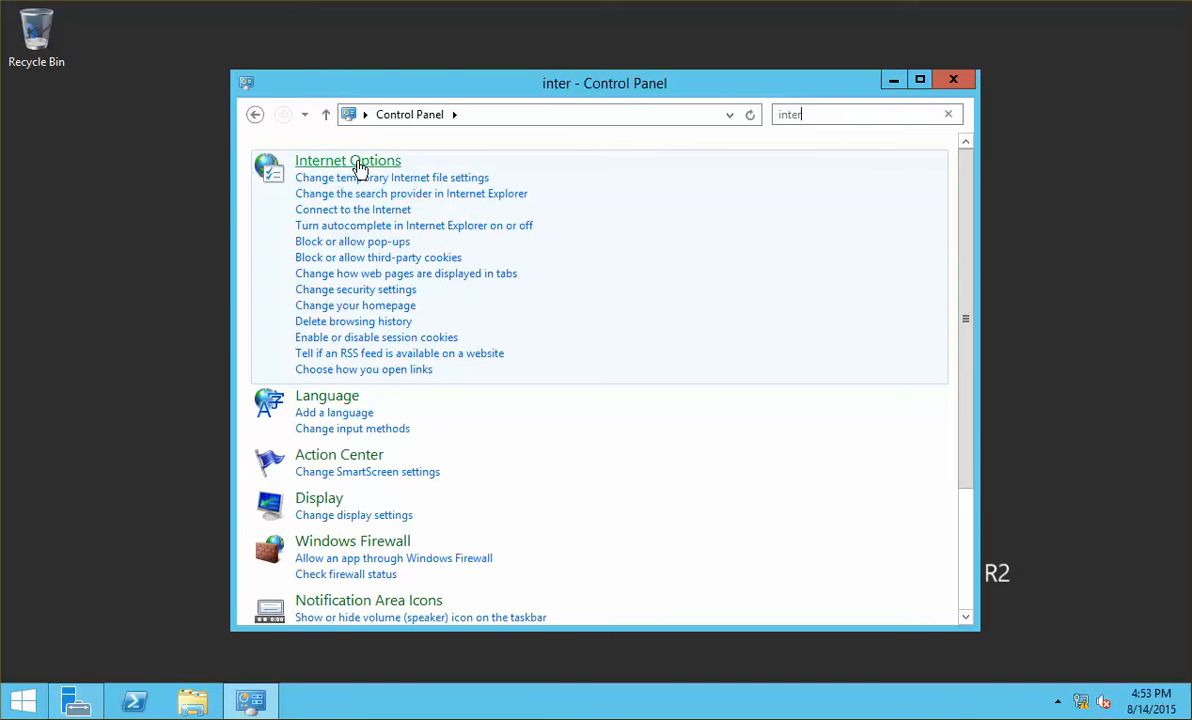
pyautogui.click(360, 166)
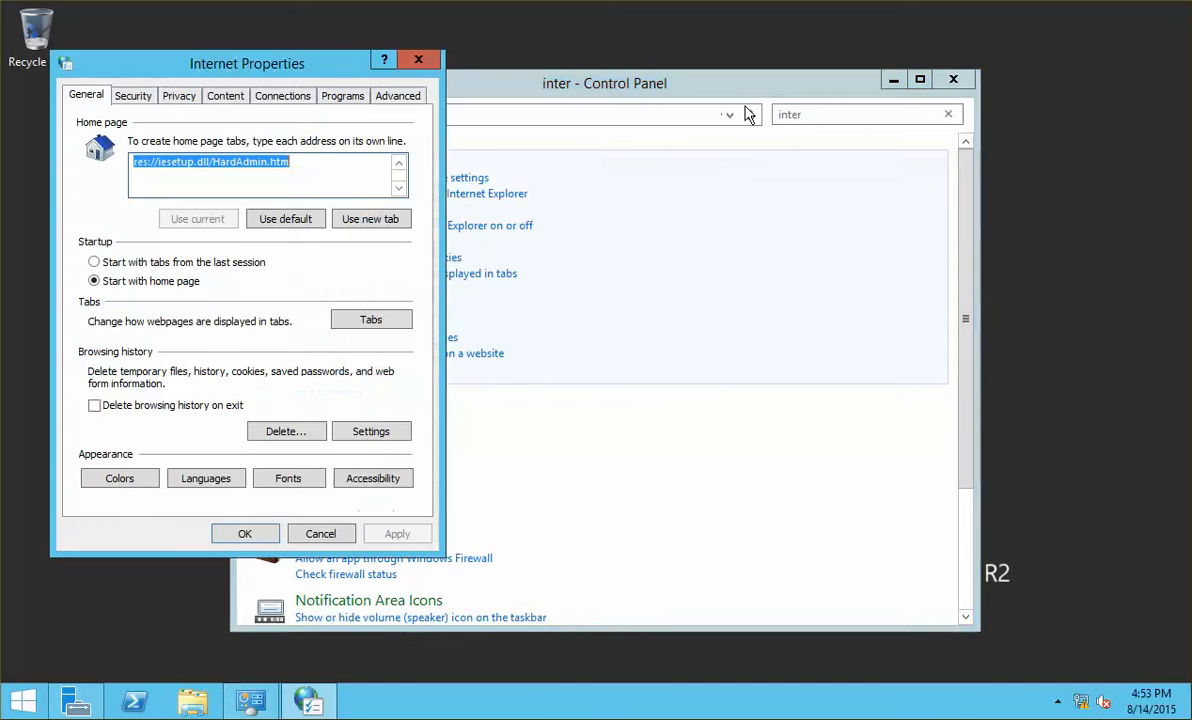
pyautogui.click(395, 94)
pyautogui.scroll(-12, 374, 258)
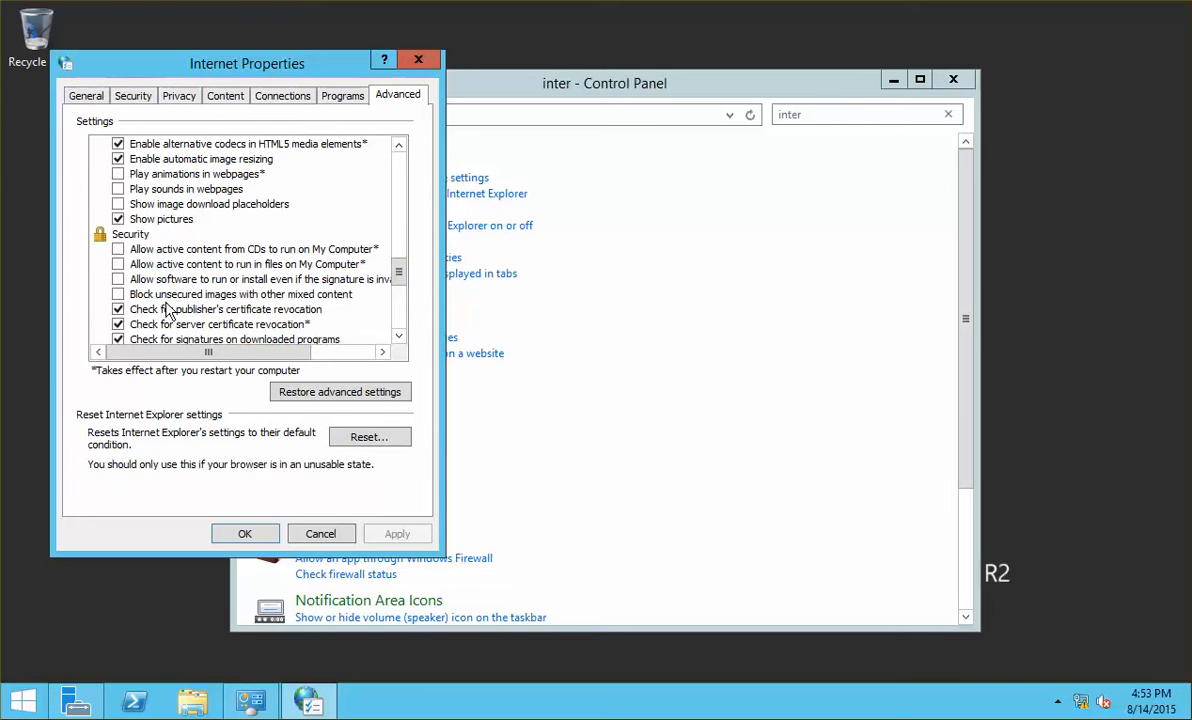
pyautogui.click(118, 309)
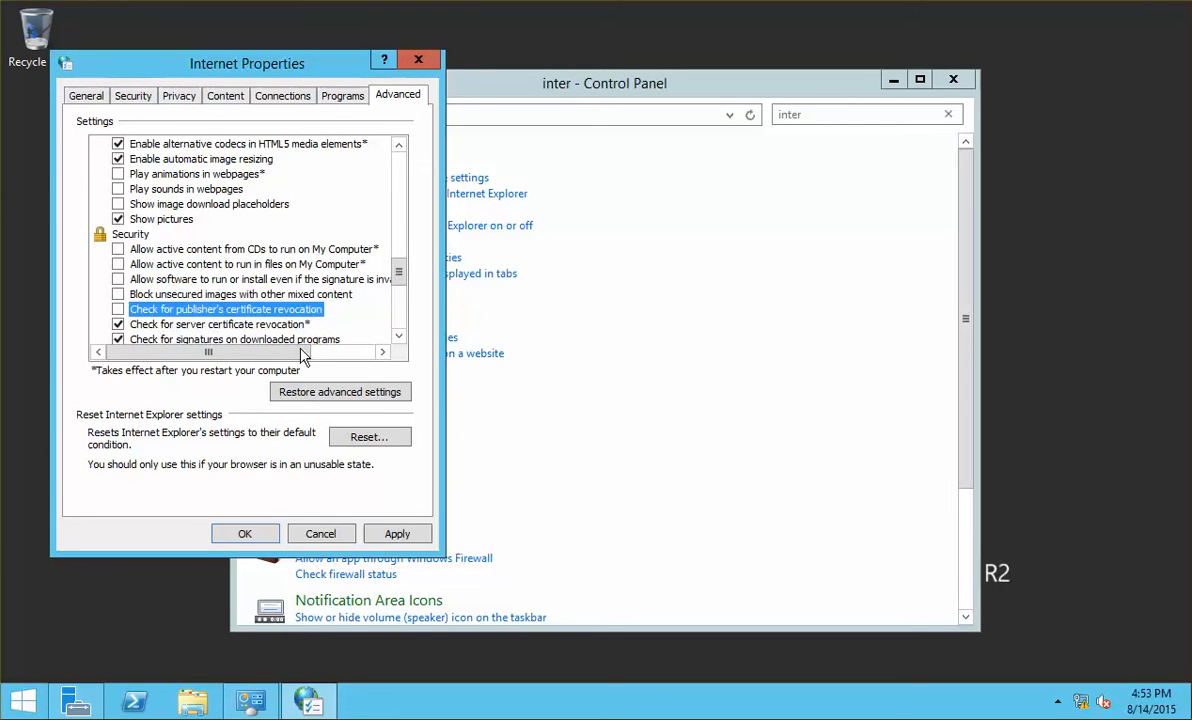
pyautogui.click(387, 534)
pyautogui.click(320, 533)
pyautogui.click(953, 79)
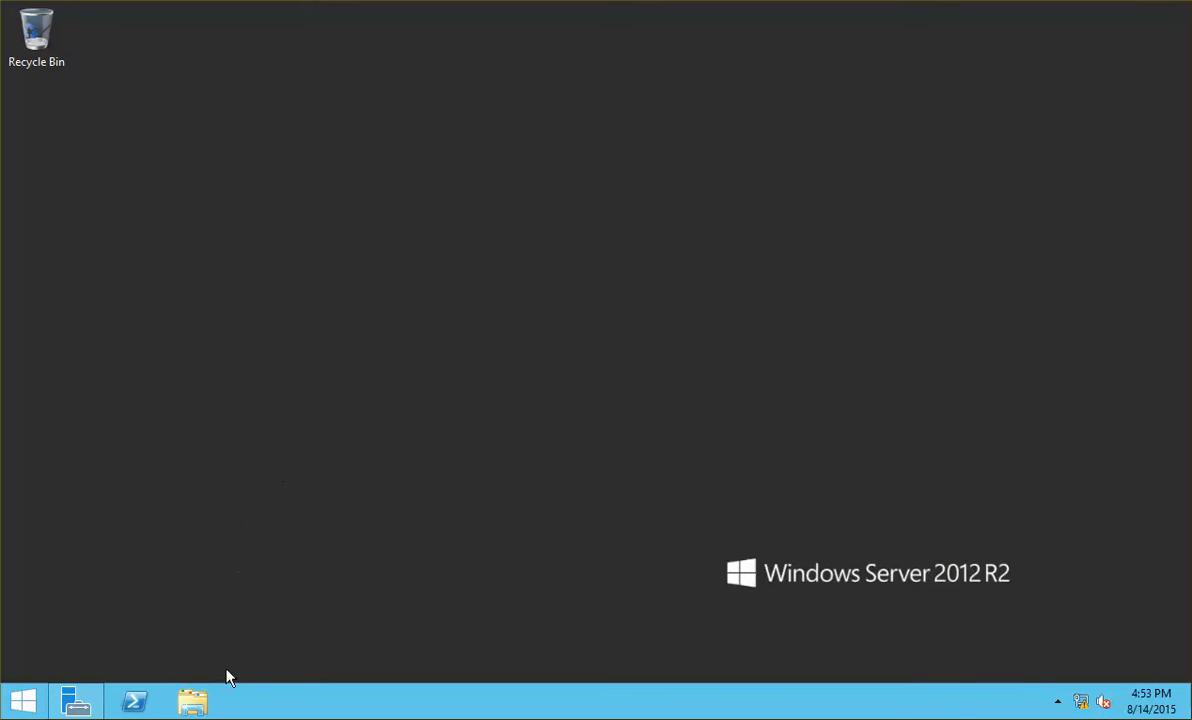
# Step: Run the PVS_7.6 disc autorun and start Server Installation, installing prerequisites including SQL2012nclx64
pyautogui.click(197, 705)
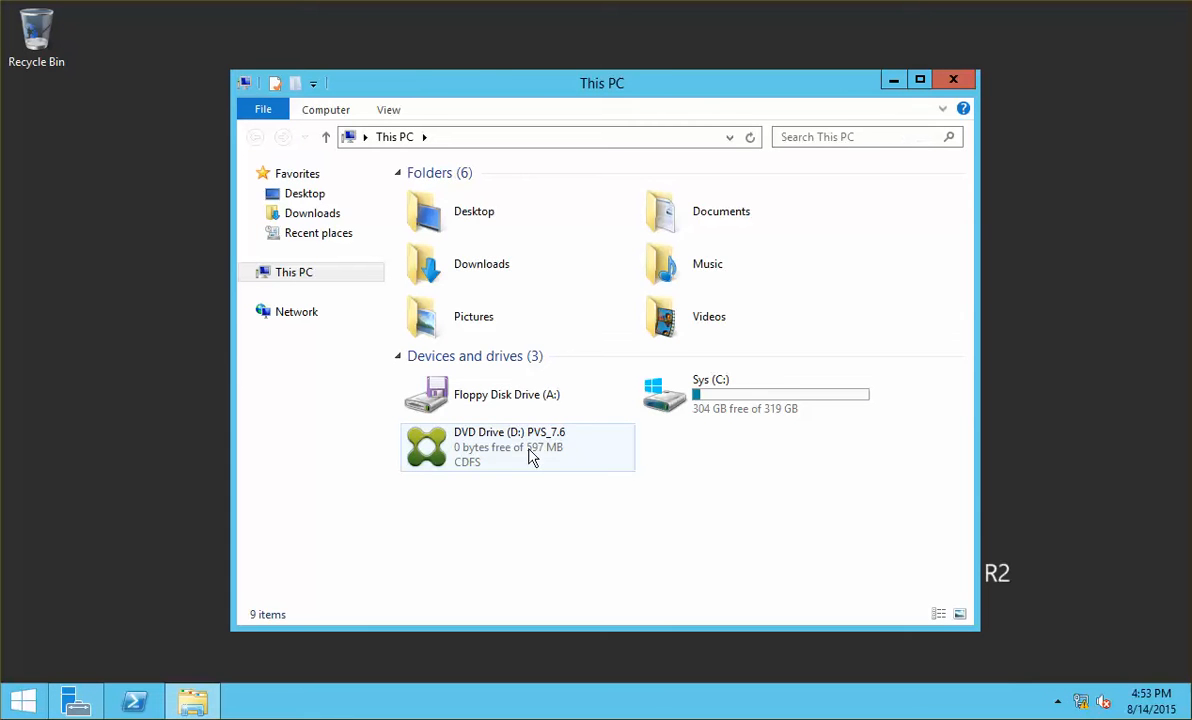
pyautogui.doubleClick(533, 457)
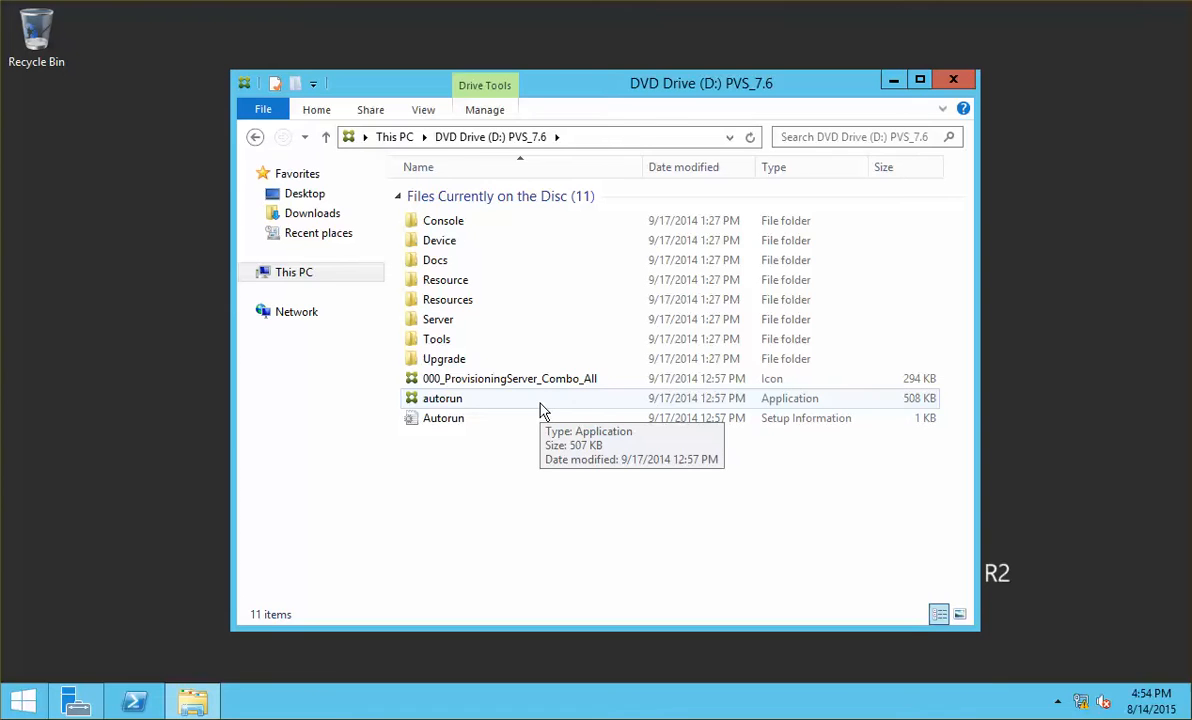
pyautogui.doubleClick(540, 404)
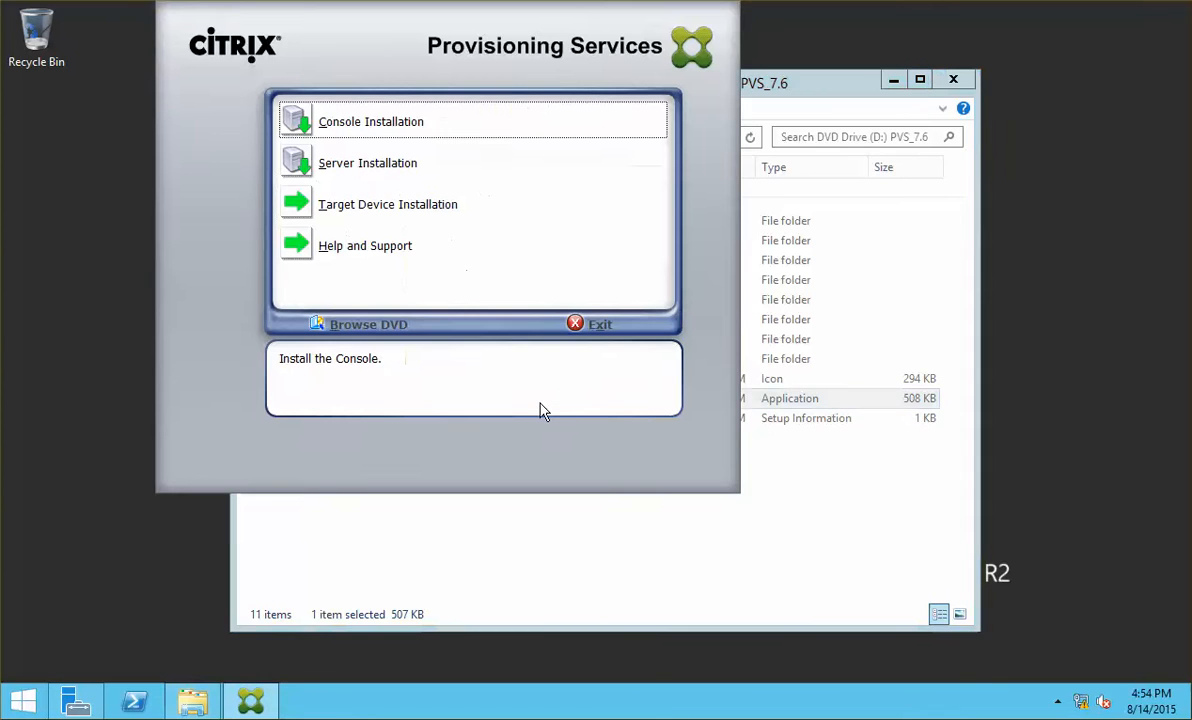
pyautogui.click(955, 80)
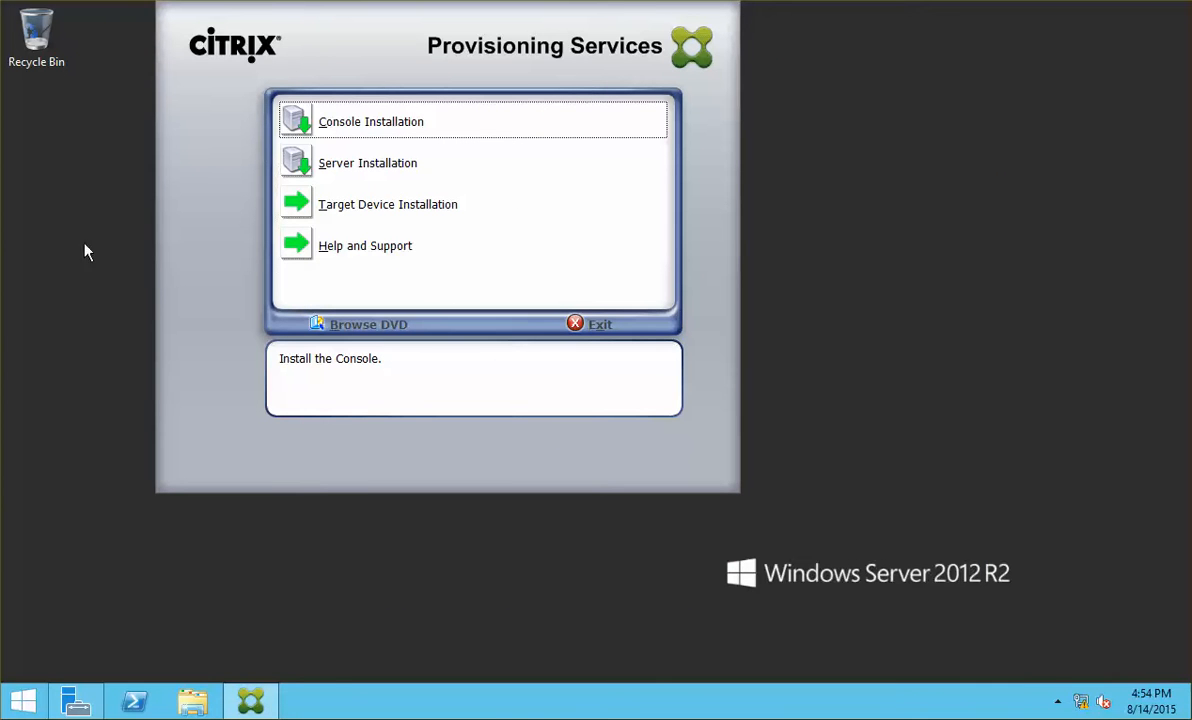
pyautogui.click(366, 168)
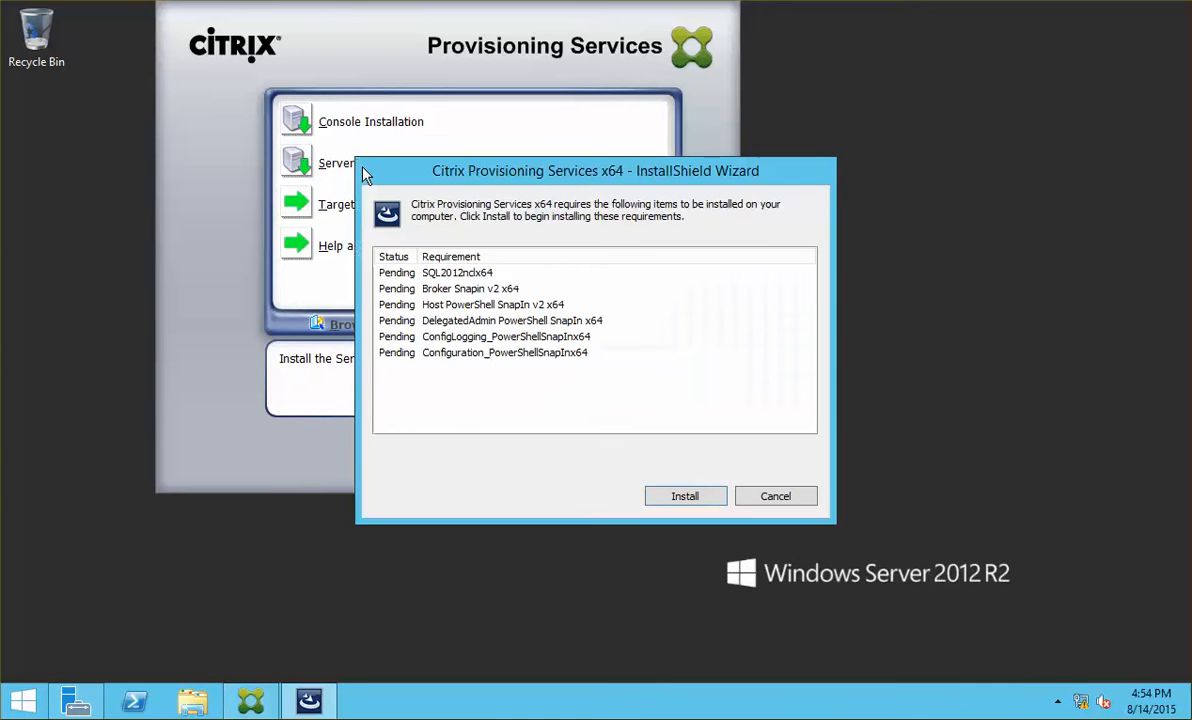
pyautogui.click(666, 495)
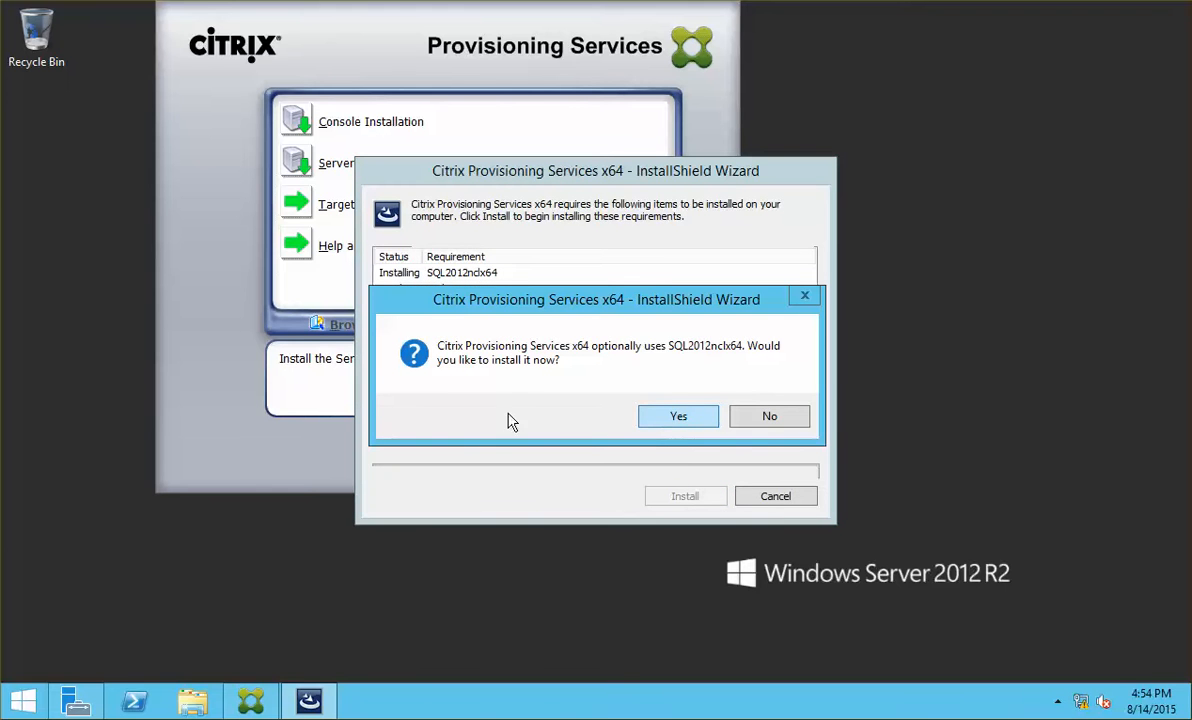
pyautogui.click(648, 418)
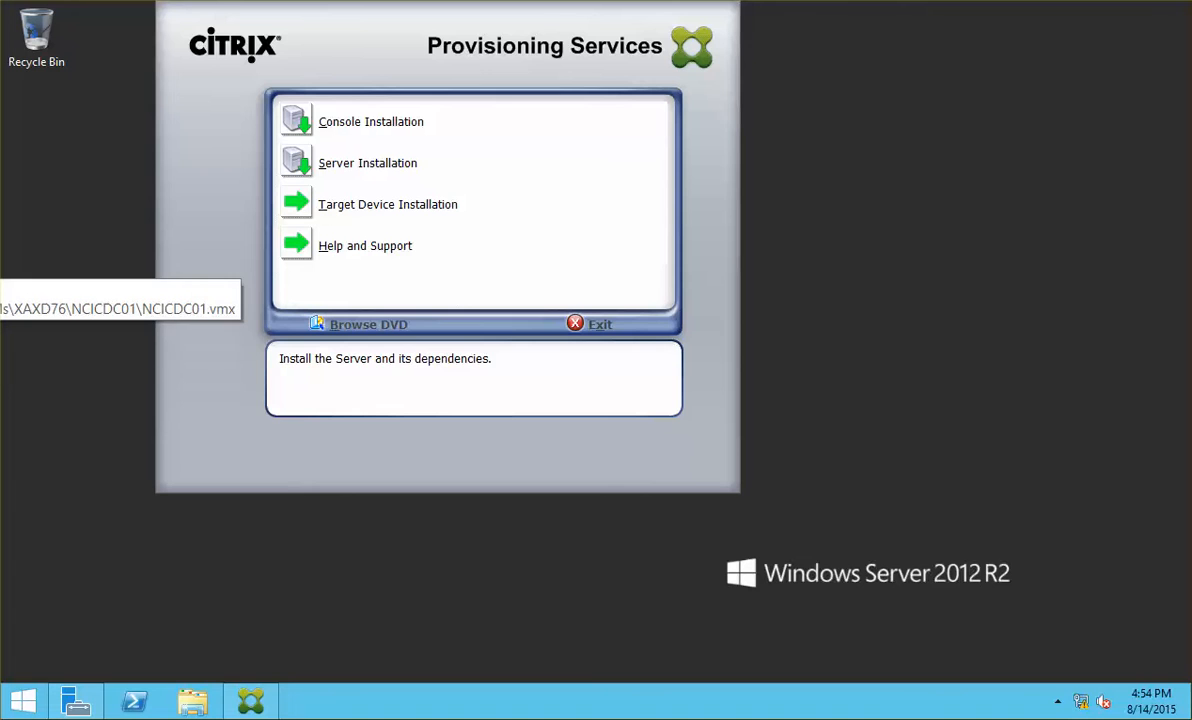
# Step: Minimize Citrix Studio and open Administrative Tools from the Start screen
pyautogui.click(2, 262)
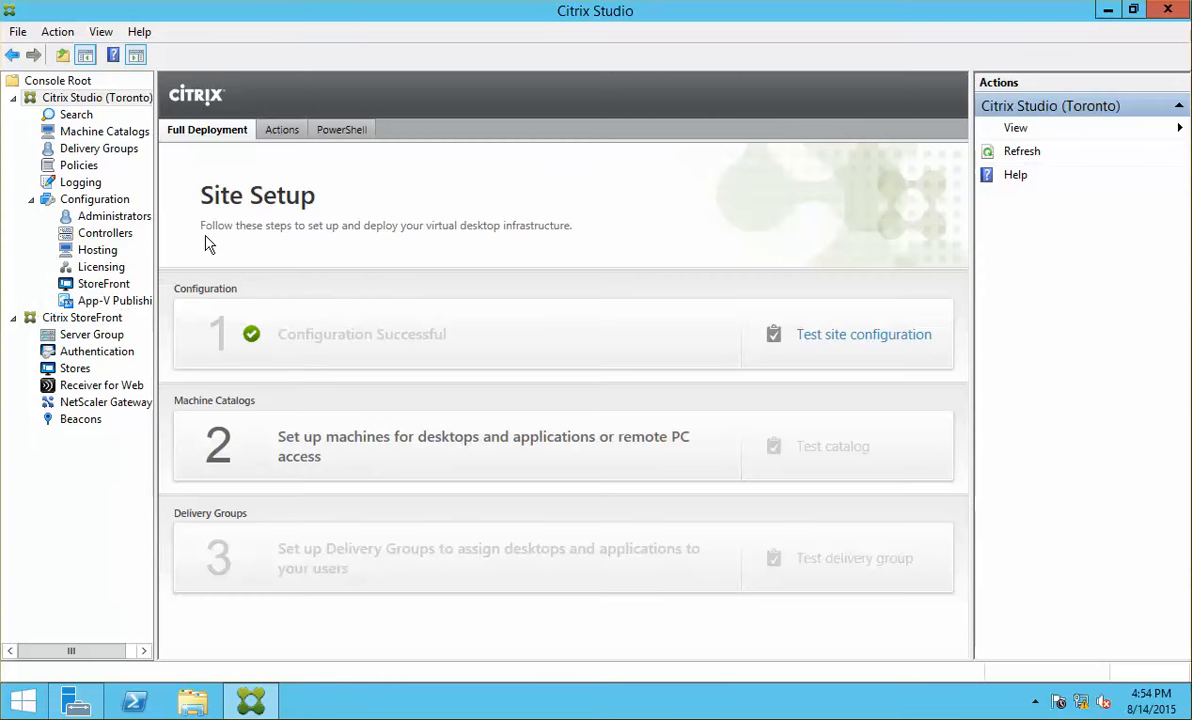
pyautogui.click(1108, 12)
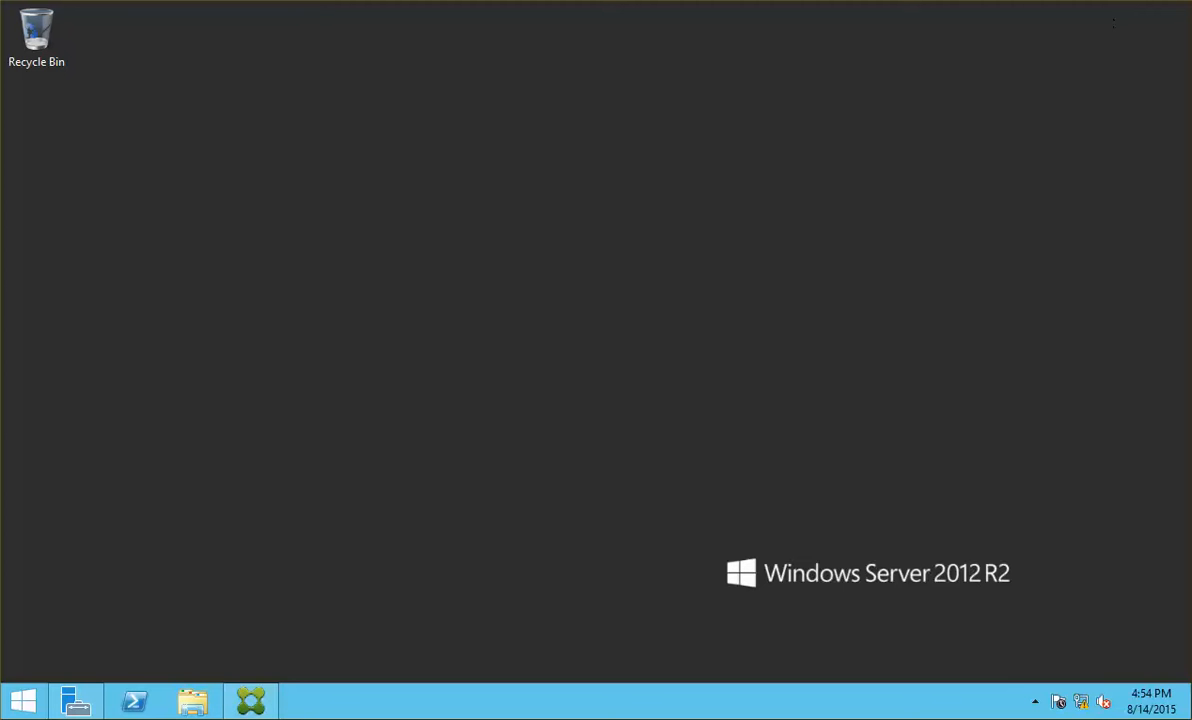
pyautogui.click(23, 701)
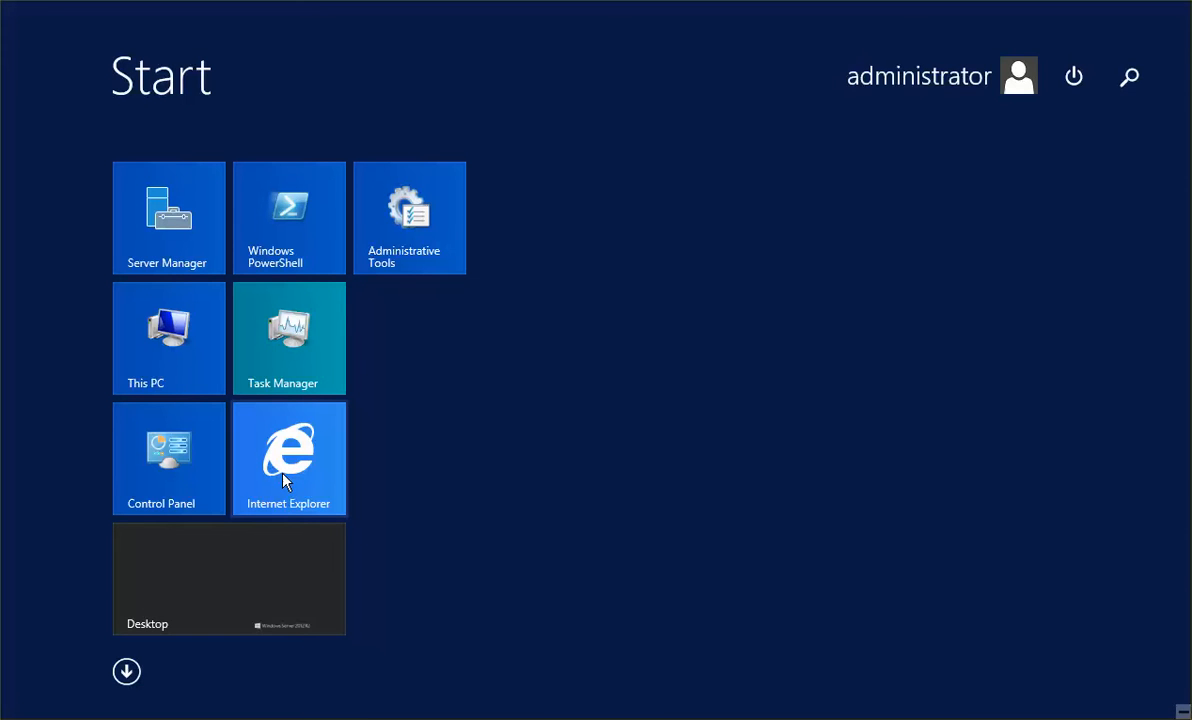
pyautogui.click(420, 190)
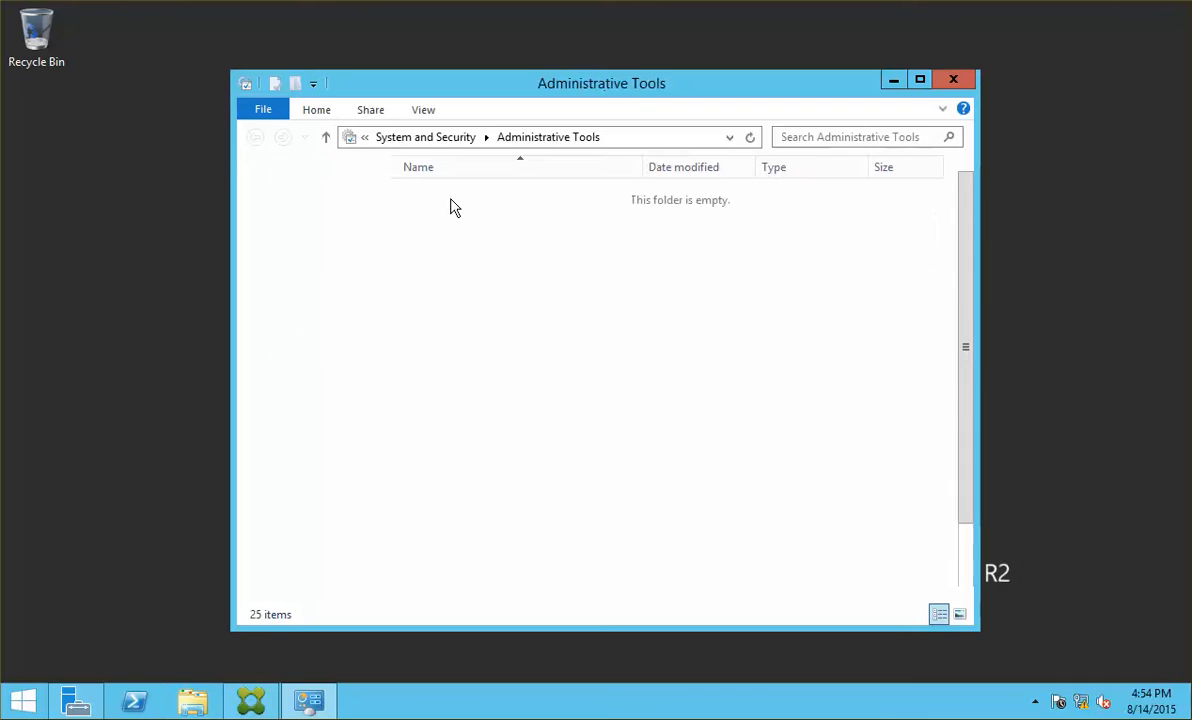
# Step: Set SQL Server Browser to Automatic startup and start the service
pyautogui.moveTo(968, 299); pyautogui.dragTo(977, 483)
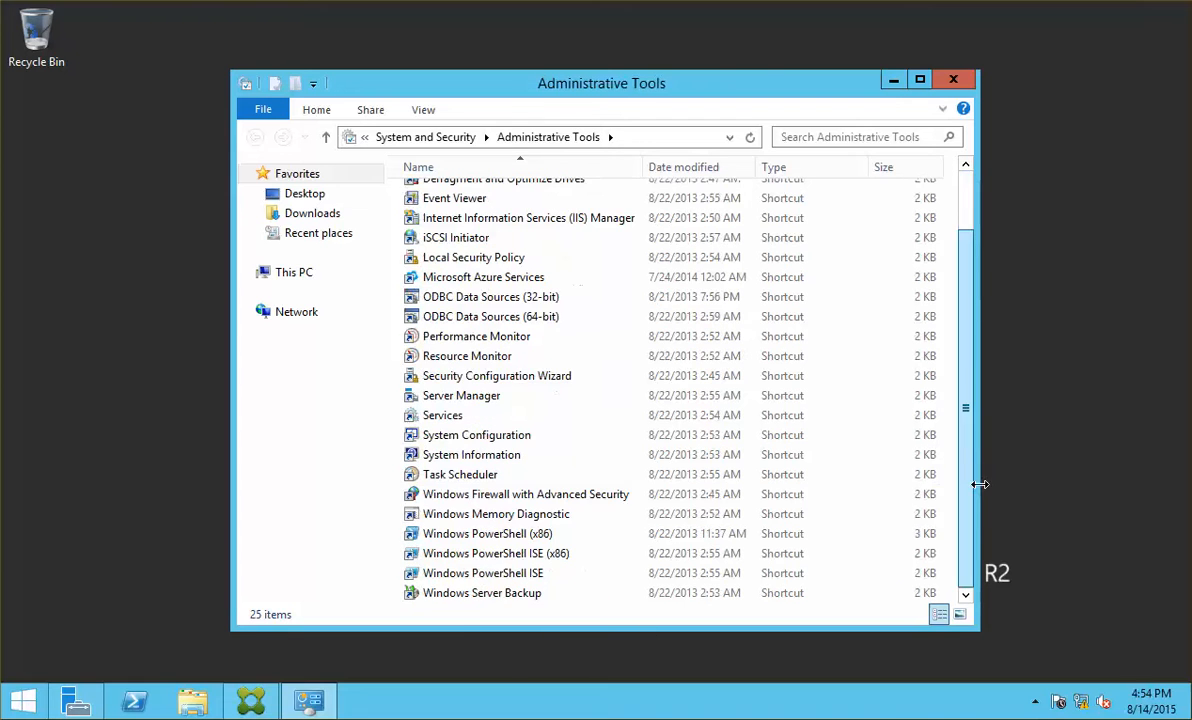
pyautogui.doubleClick(446, 416)
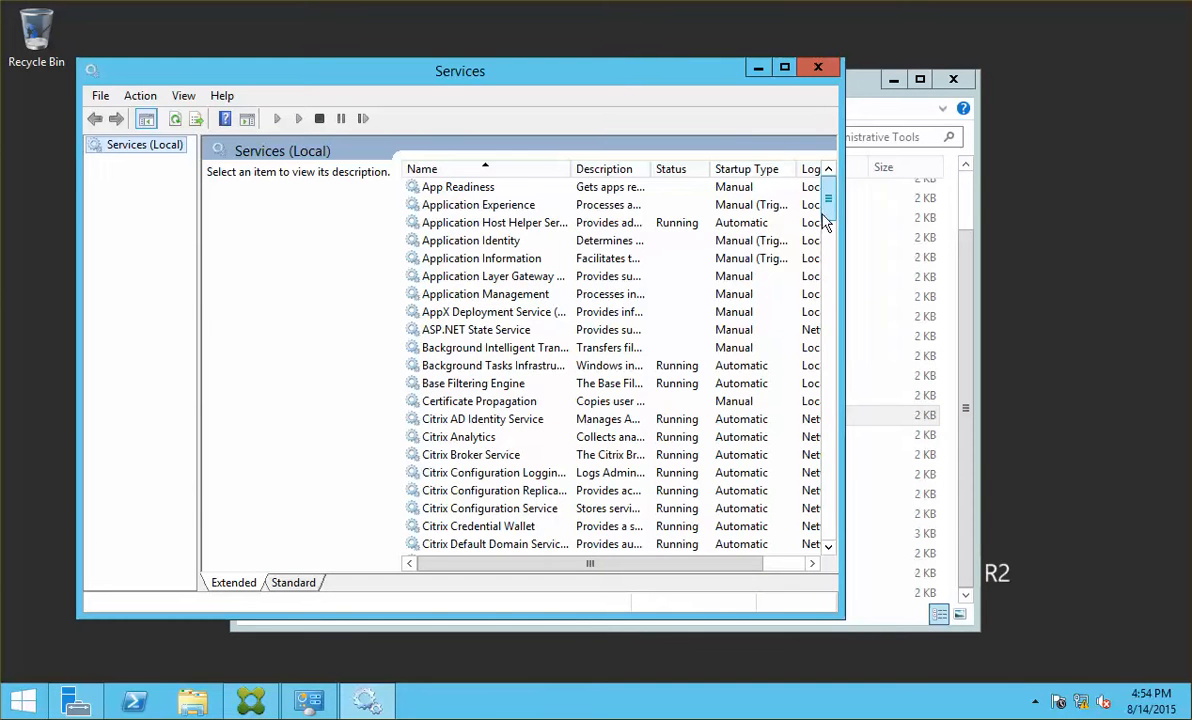
pyautogui.moveTo(826, 210); pyautogui.dragTo(836, 452)
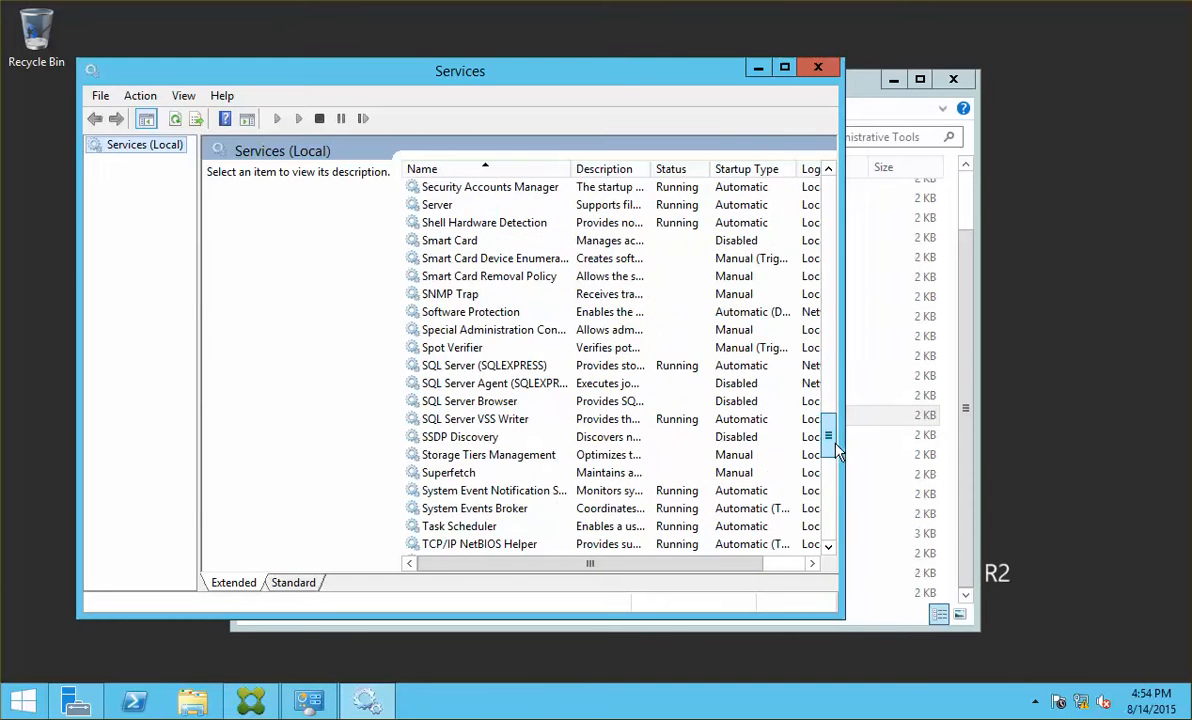
pyautogui.click(521, 403)
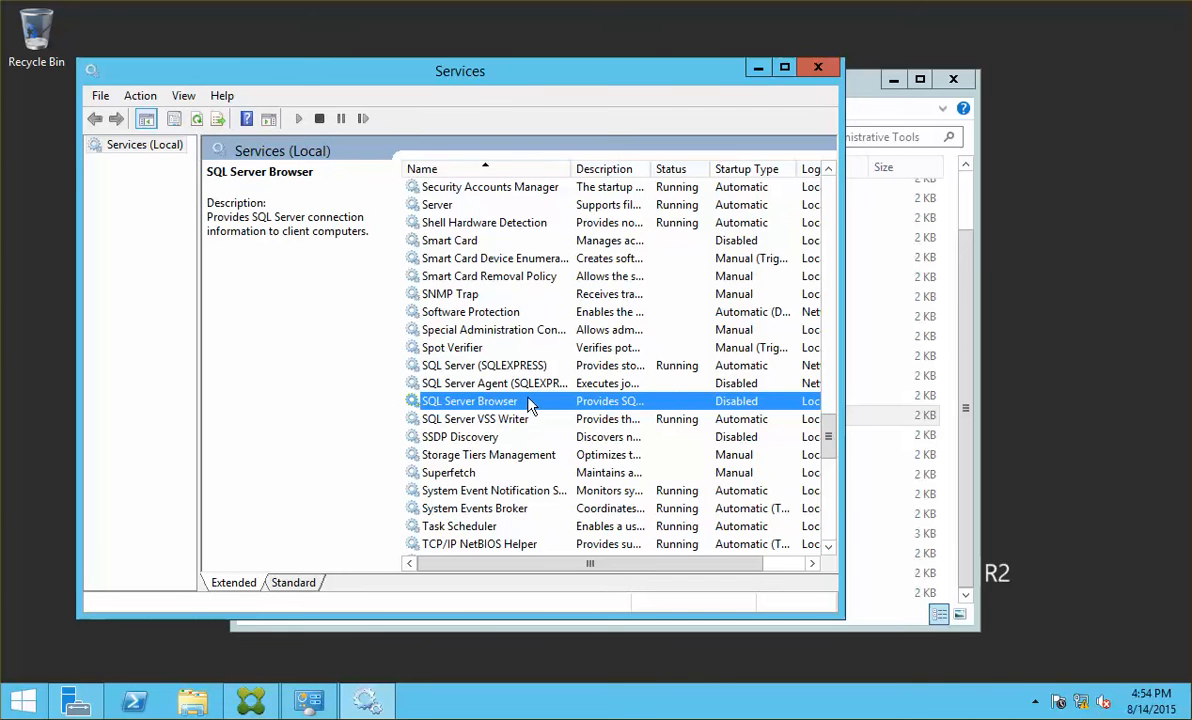
pyautogui.doubleClick(529, 404)
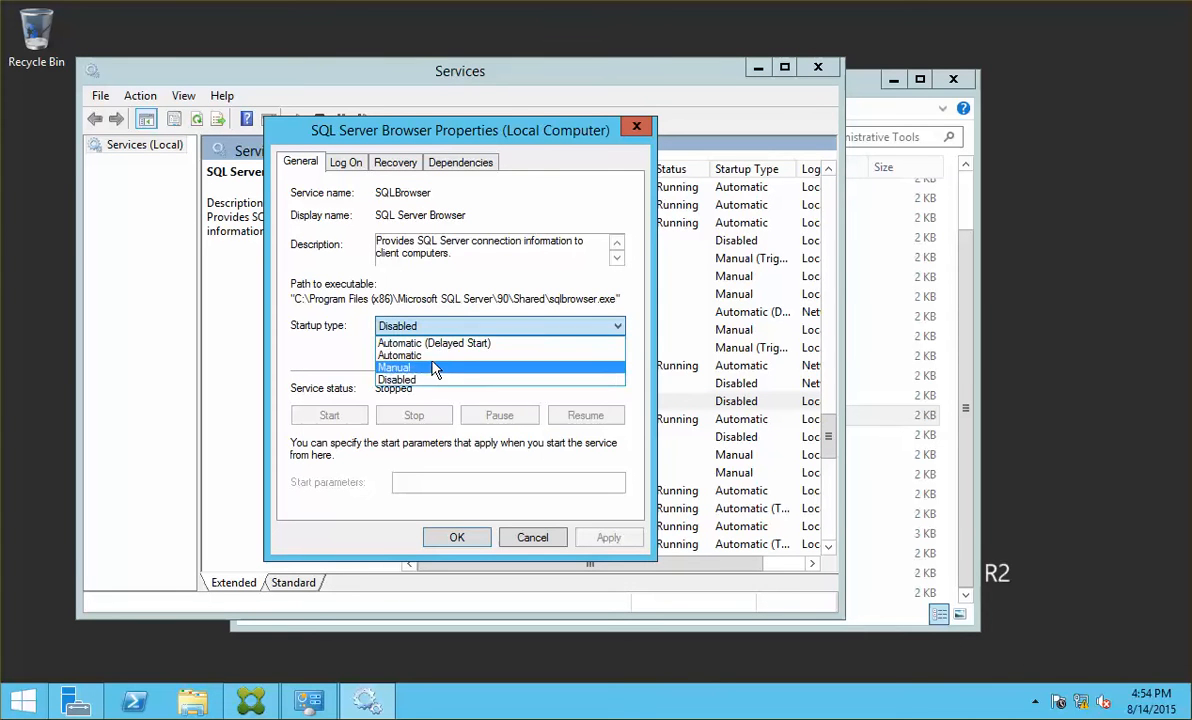
pyautogui.click(442, 356)
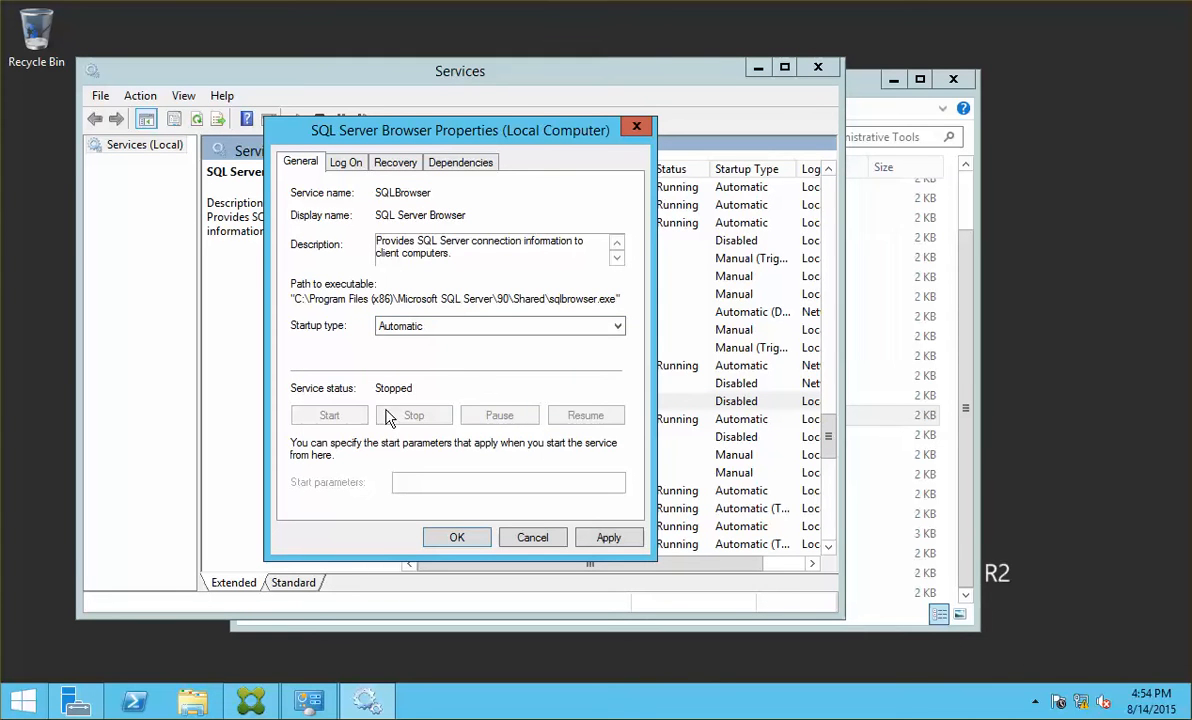
pyautogui.click(610, 538)
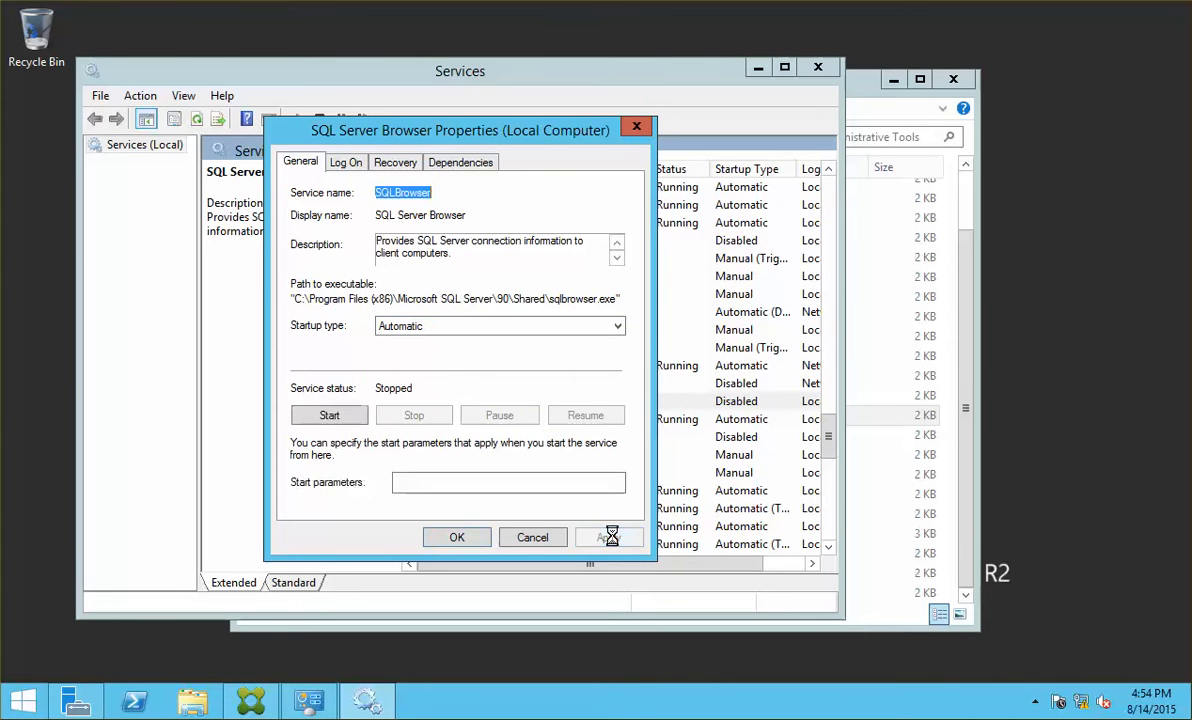
pyautogui.click(329, 415)
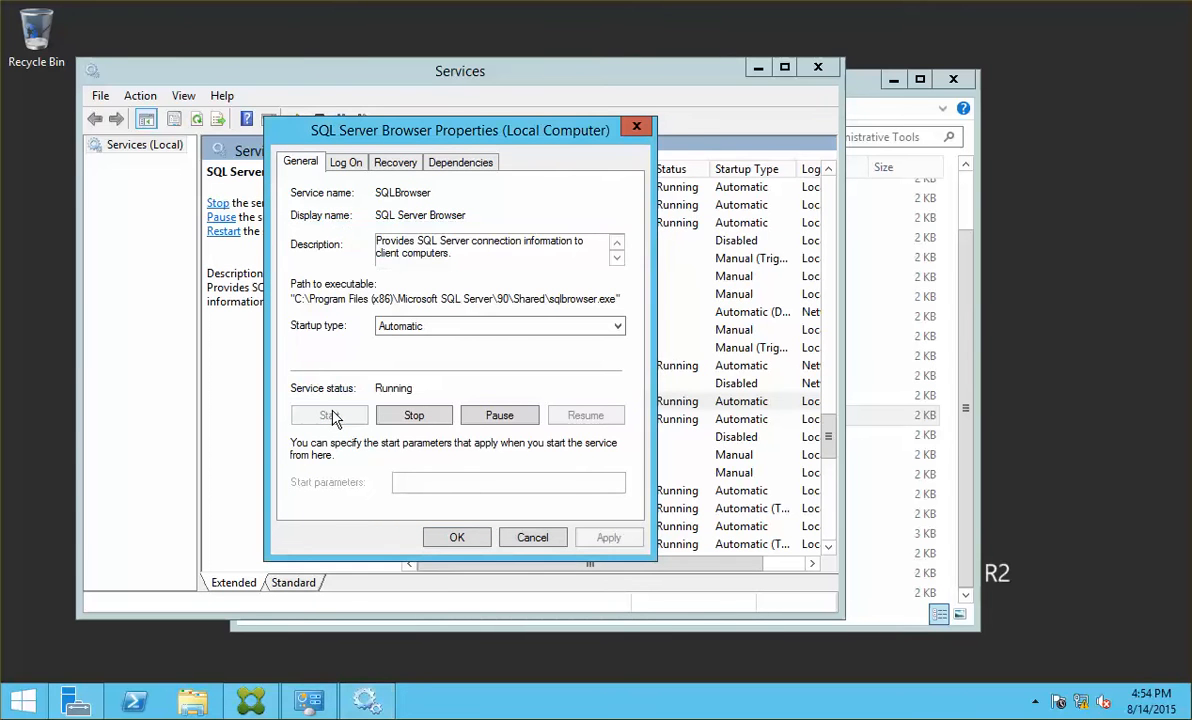
pyautogui.click(456, 537)
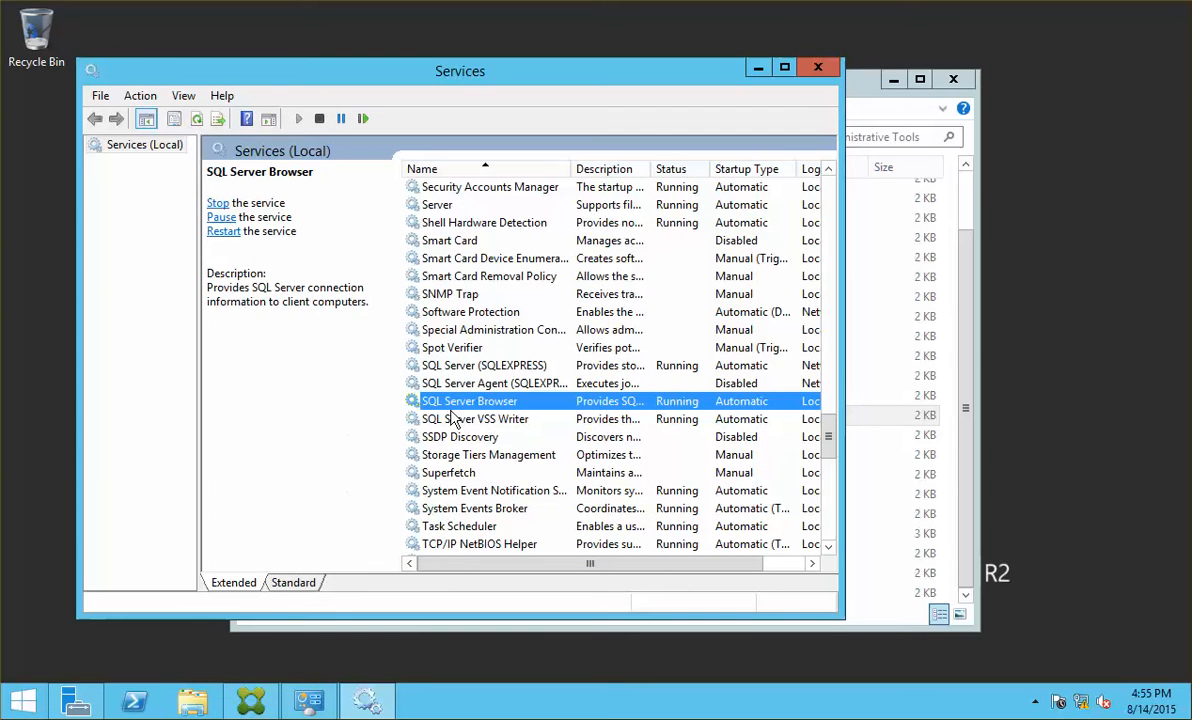
# Step: Set SQL Server Agent (SQLEXPRESS) to Automatic startup, then close Services and Administrative Tools
pyautogui.doubleClick(512, 384)
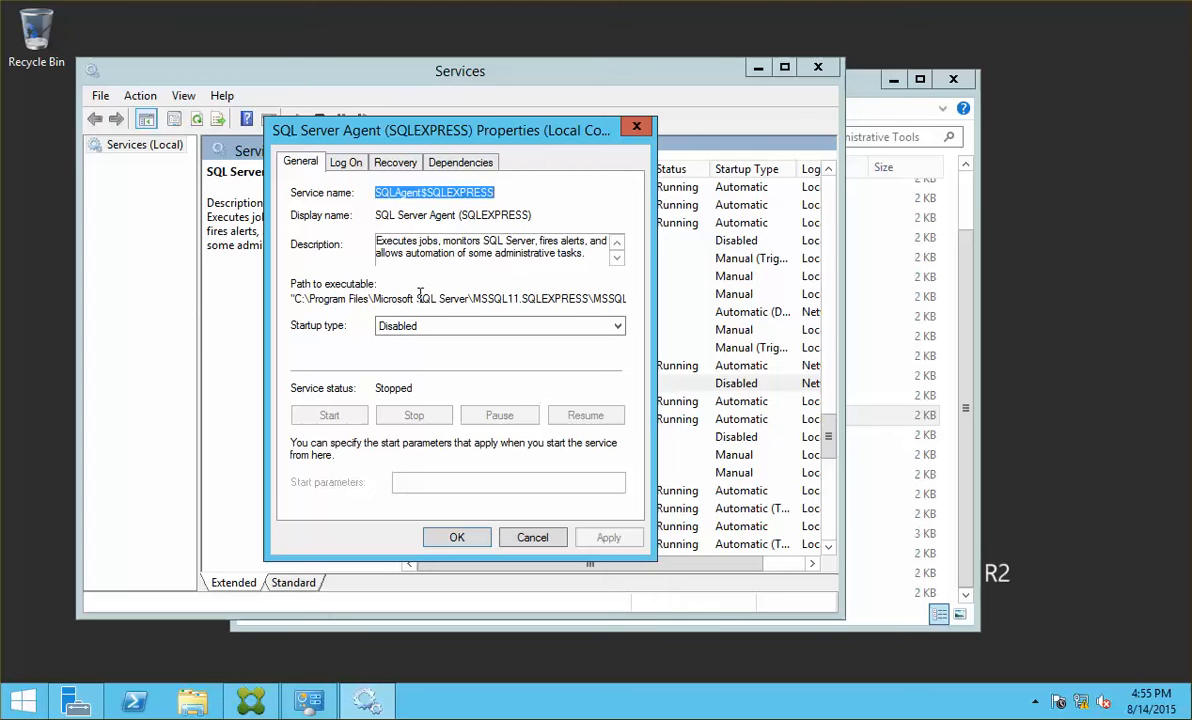
pyautogui.click(617, 326)
pyautogui.click(445, 352)
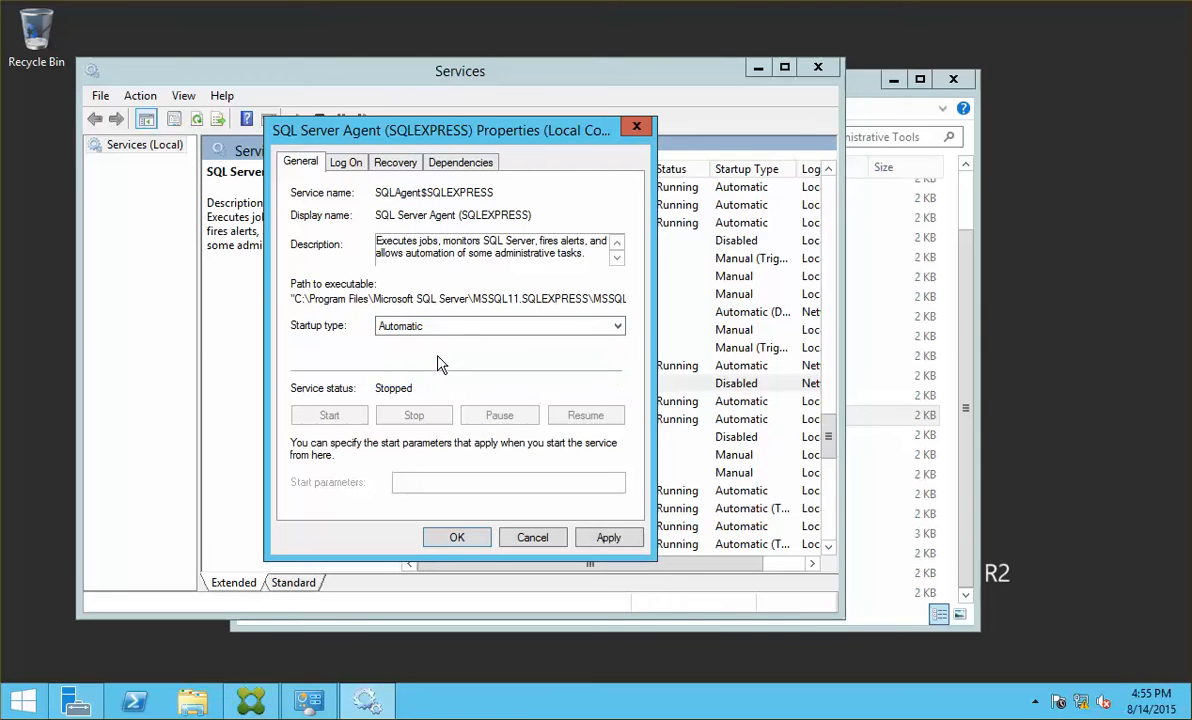
pyautogui.click(610, 539)
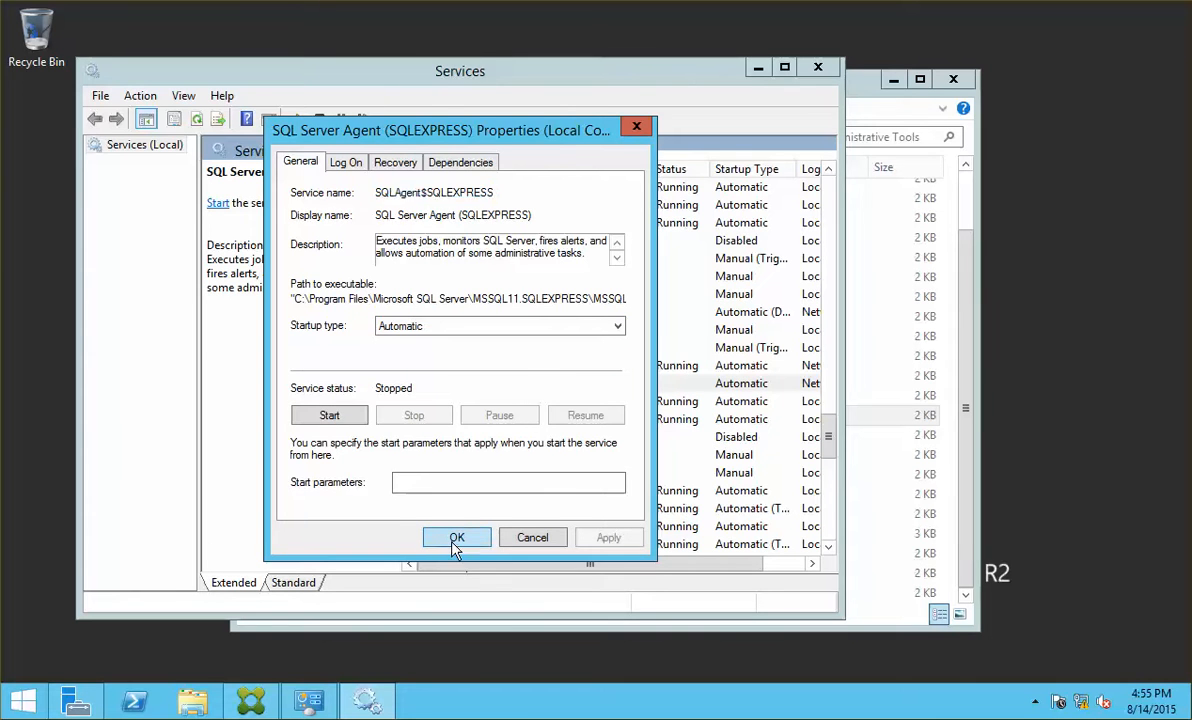
pyautogui.click(455, 540)
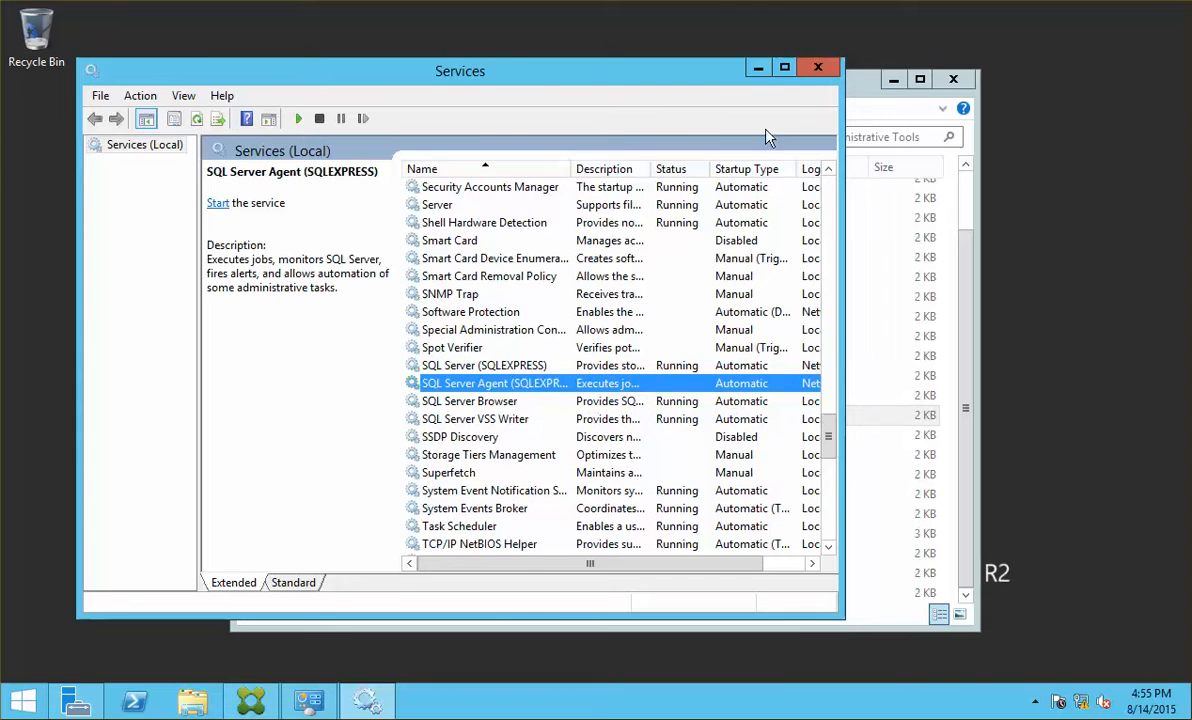
pyautogui.click(825, 70)
pyautogui.click(958, 80)
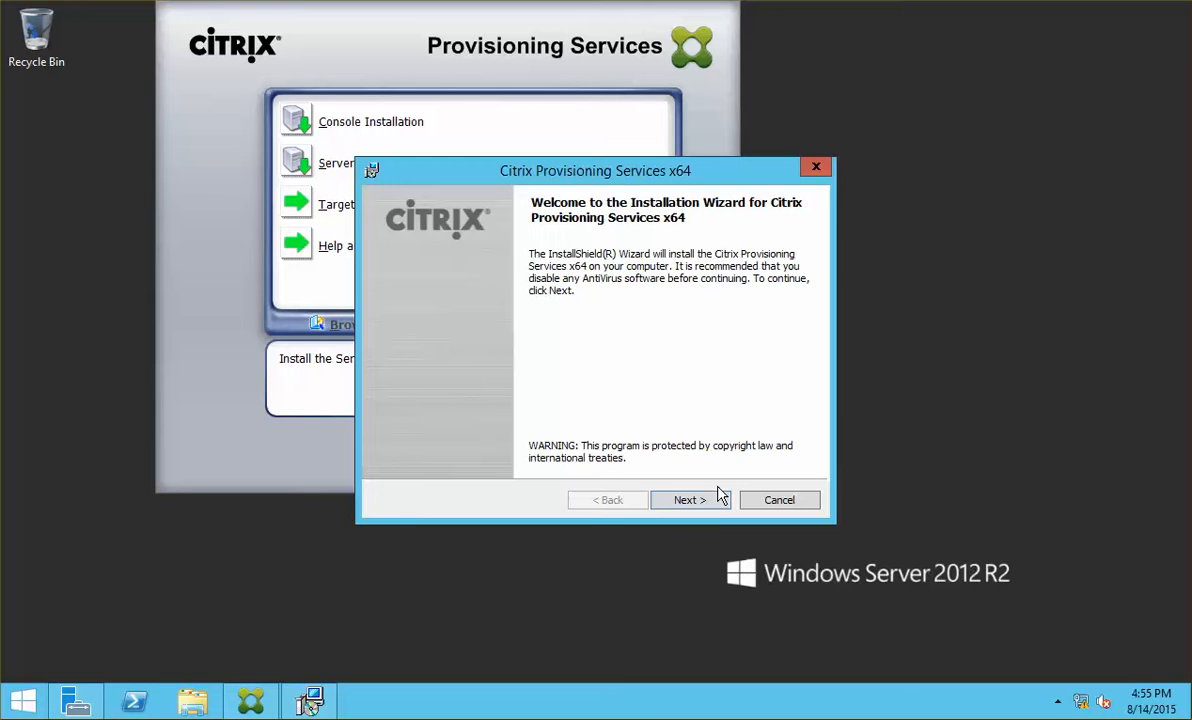
# Step: Install the PVS server, accepting the license, user Administrator, an organization name, and the default folder
pyautogui.click(718, 497)
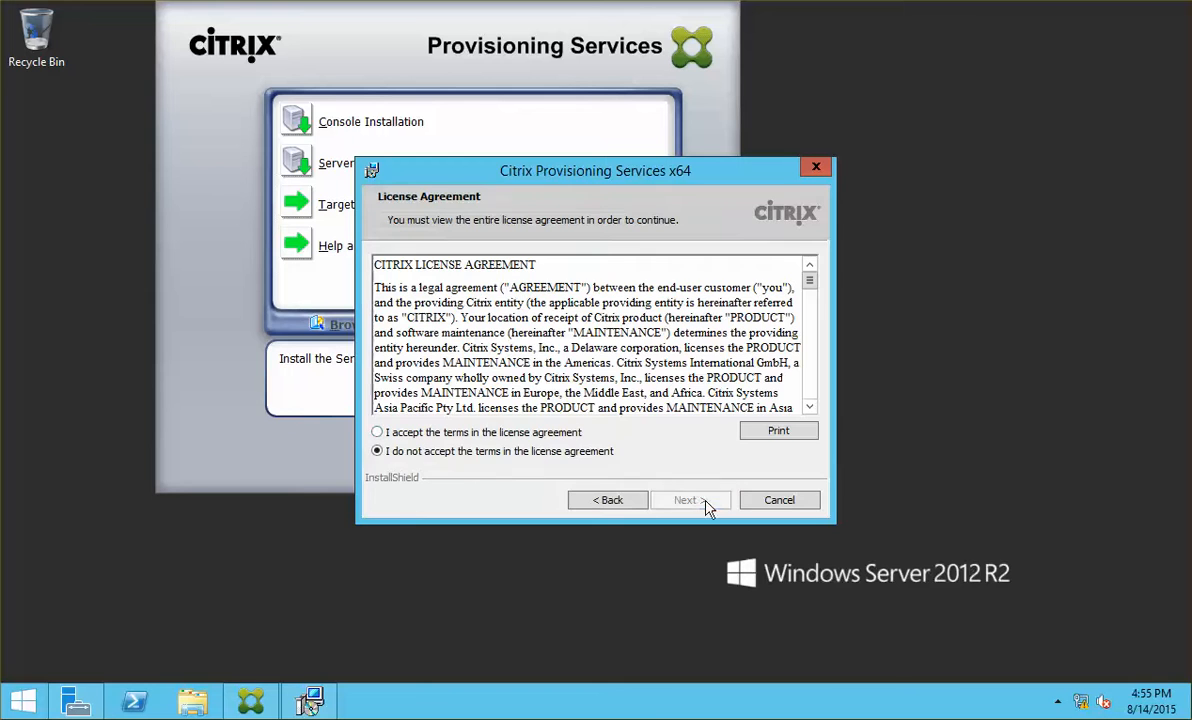
pyautogui.click(494, 432)
pyautogui.click(680, 500)
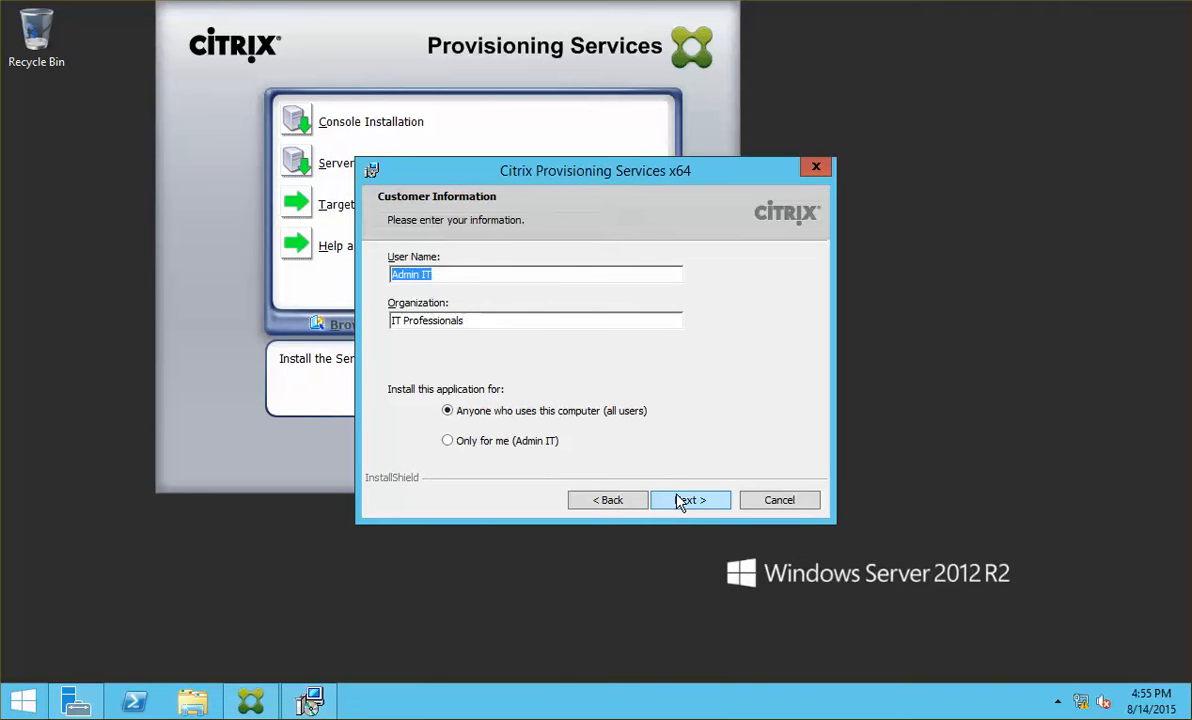
pyautogui.write('Administrator')
pyautogui.press('Tab')
pyautogui.write('N')
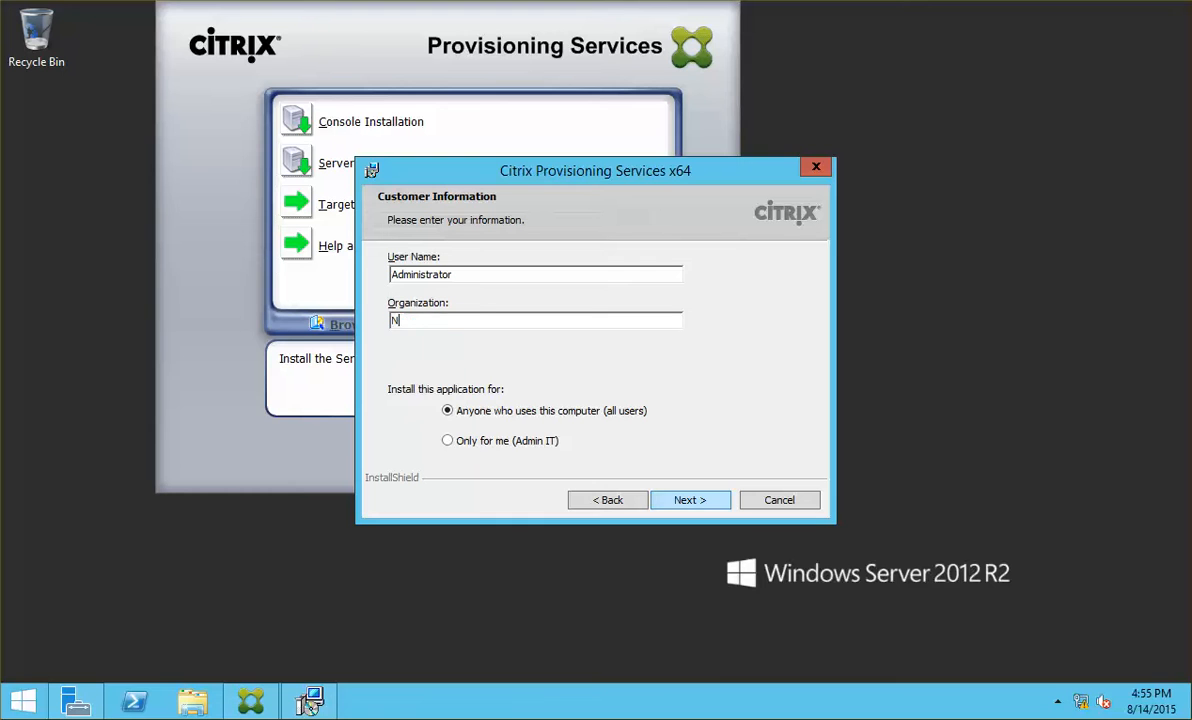
pyautogui.write('etso')
pyautogui.press('BackSpace')
pyautogui.press('BackSpace')
pyautogui.write('S')
pyautogui.click(690, 501)
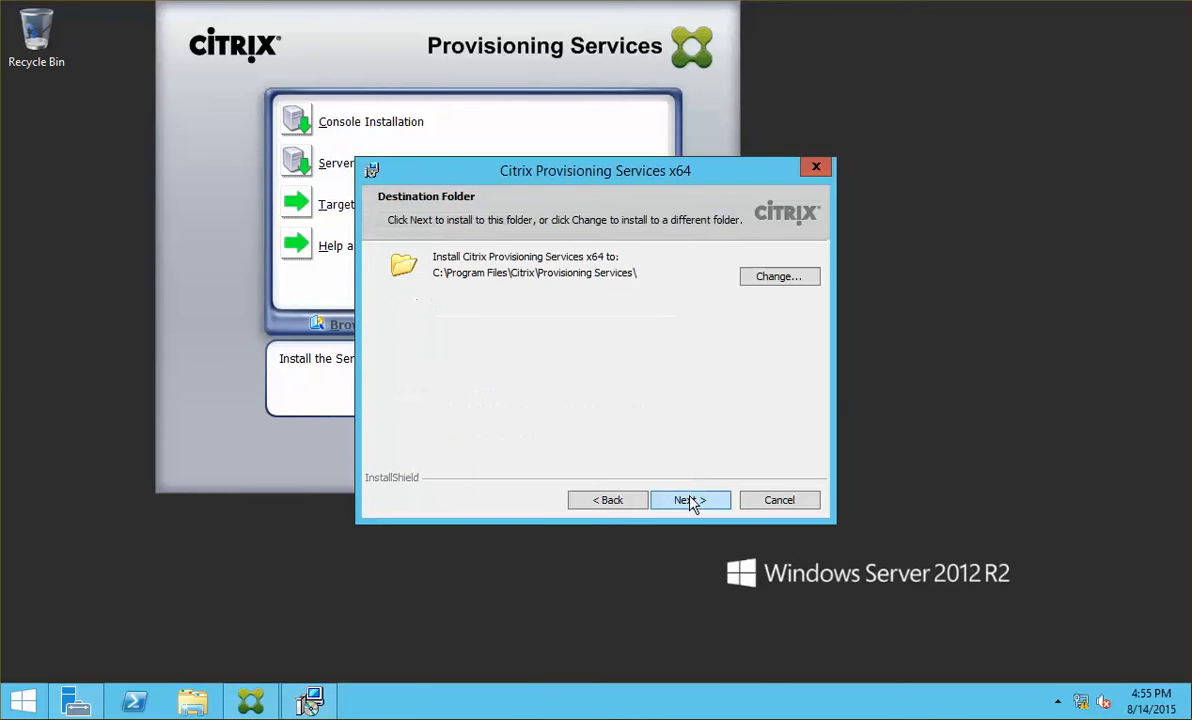
pyautogui.click(690, 501)
pyautogui.click(690, 501)
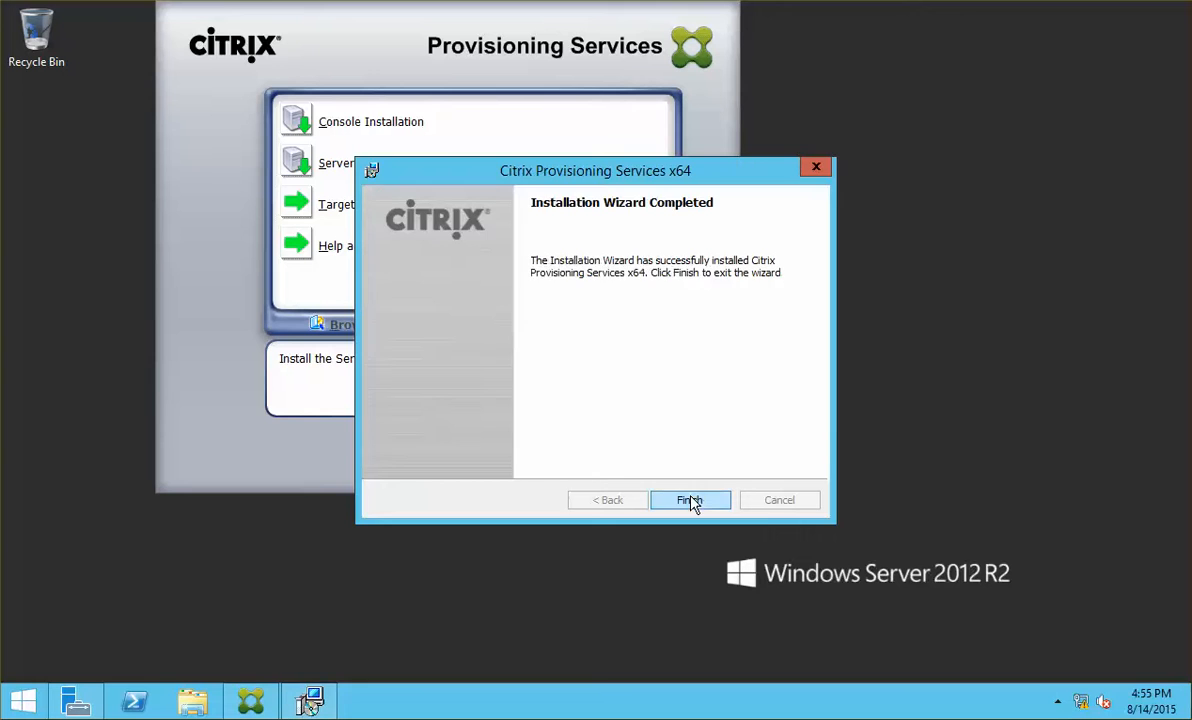
pyautogui.click(692, 503)
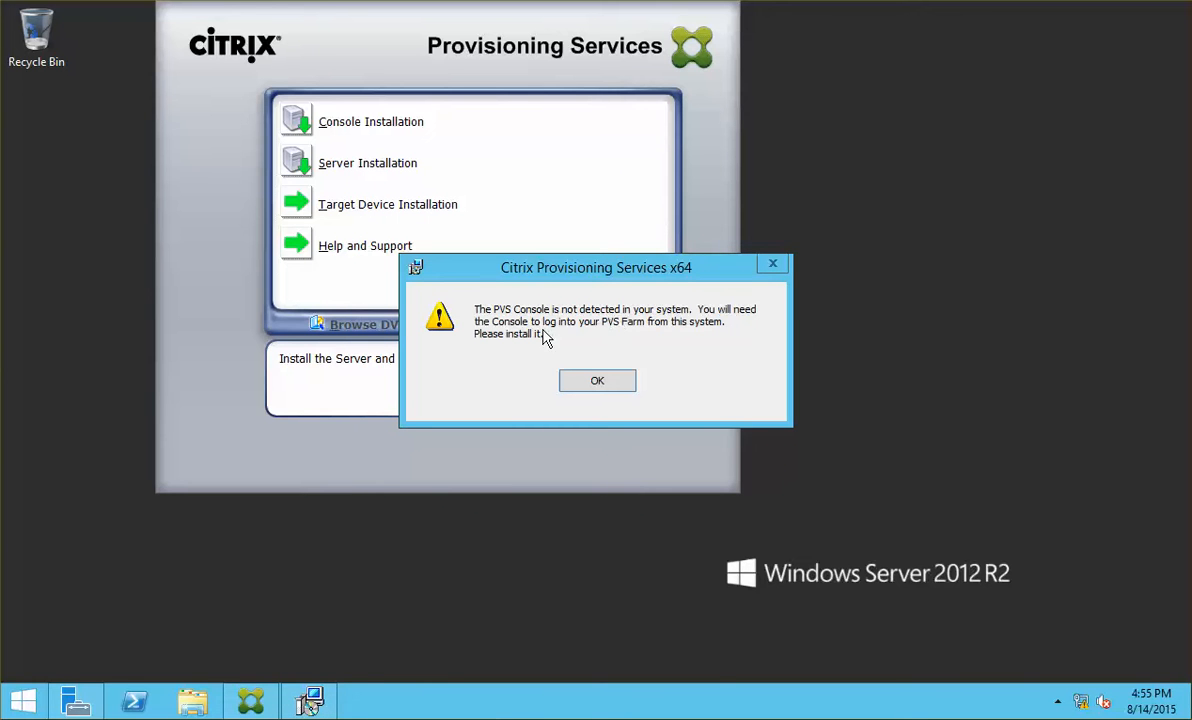
# Step: Install the PVS Console with user name Administrator, an organization, default folder and setup type
pyautogui.click(359, 125)
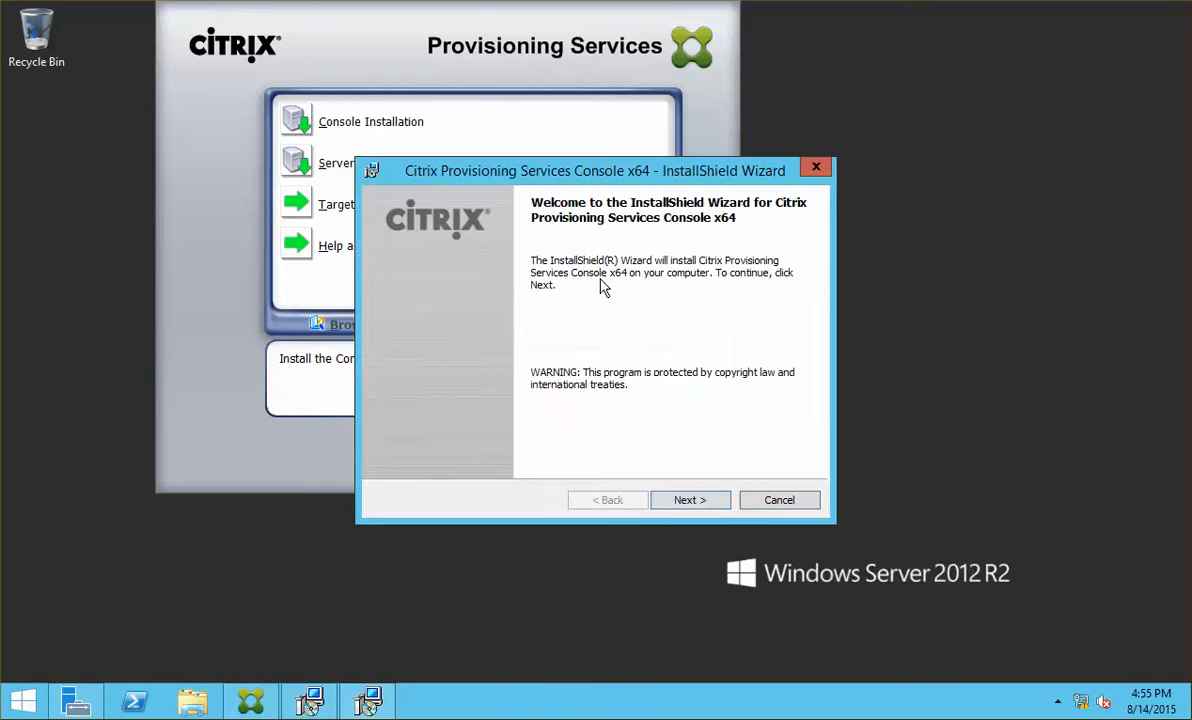
pyautogui.click(673, 508)
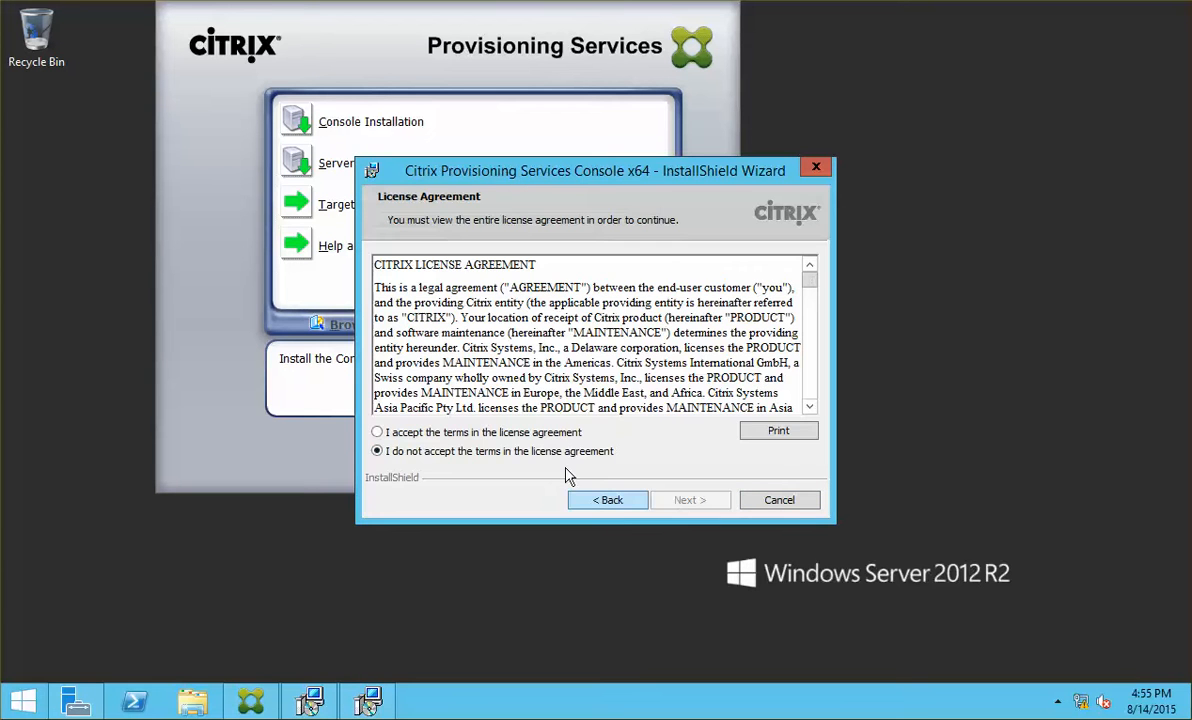
pyautogui.click(500, 432)
pyautogui.click(690, 501)
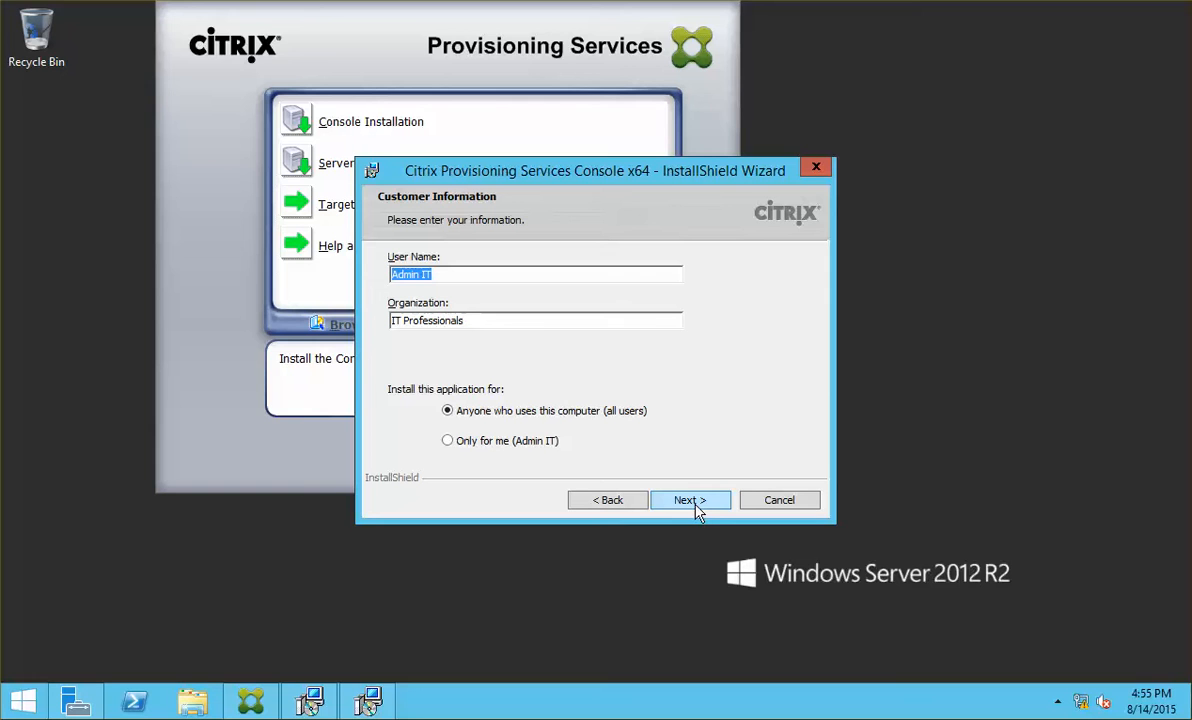
pyautogui.write('Administrator')
pyautogui.press('Tab')
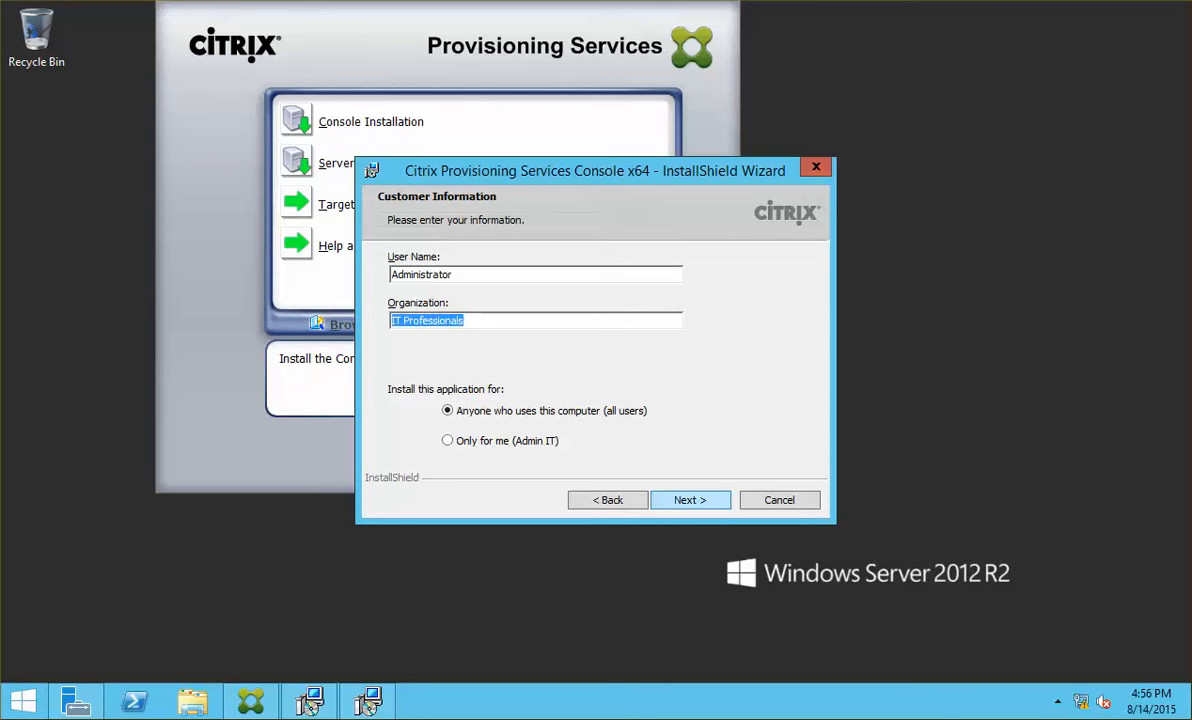
pyautogui.write('P@')
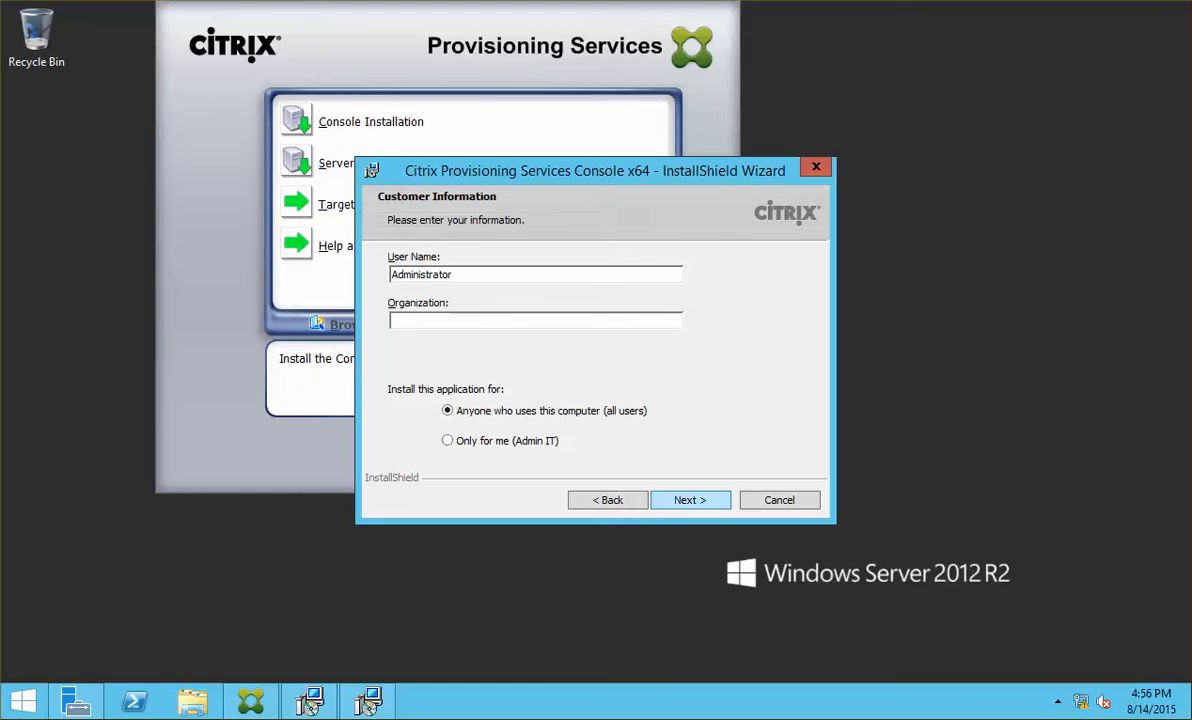
pyautogui.write('NetSoft')
pyautogui.click(686, 499)
pyautogui.click(697, 500)
pyautogui.click(701, 503)
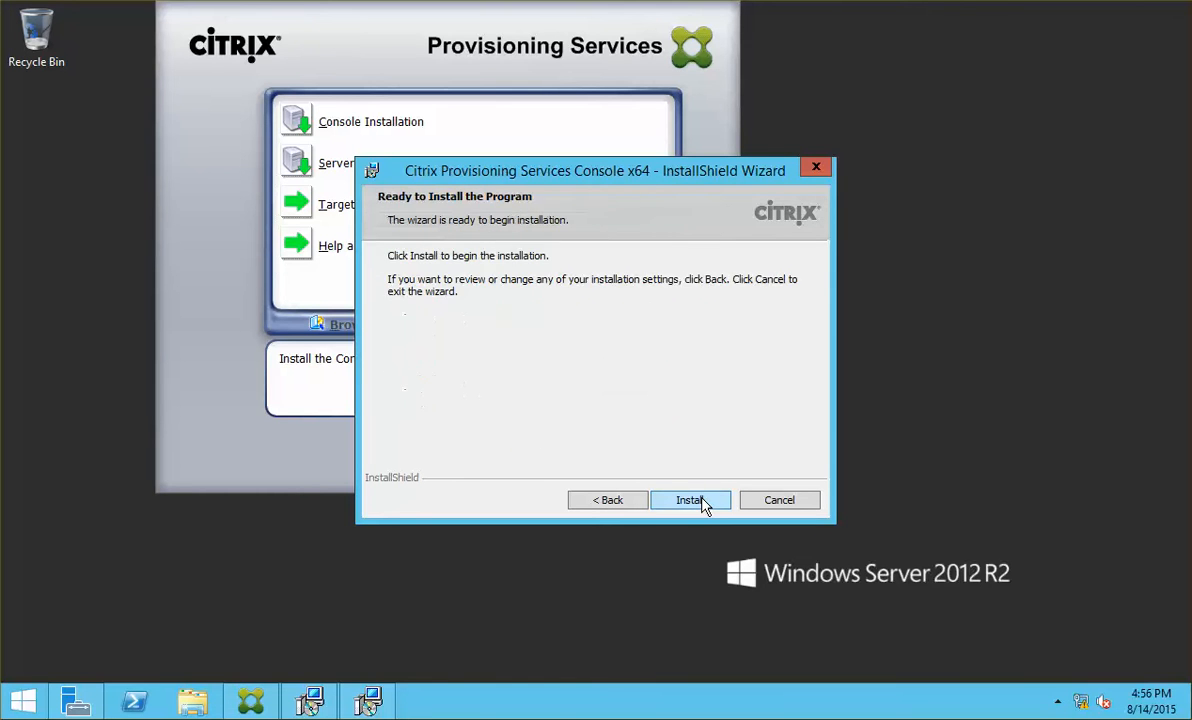
pyautogui.click(701, 503)
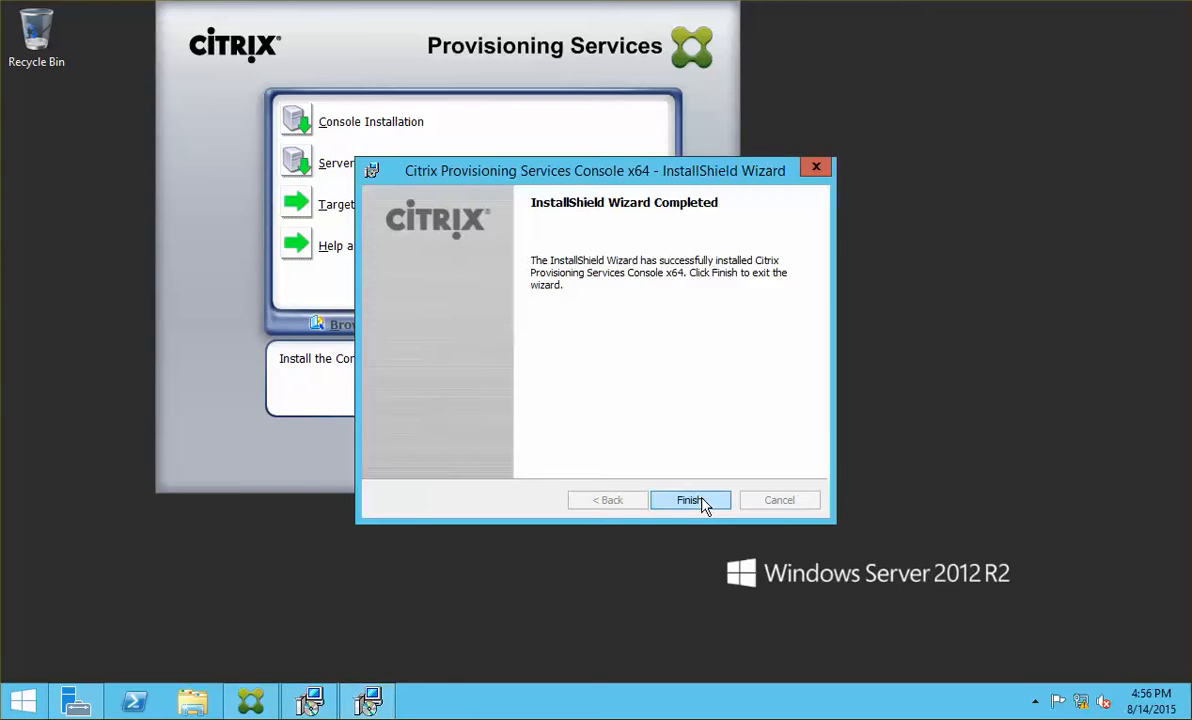
pyautogui.click(703, 505)
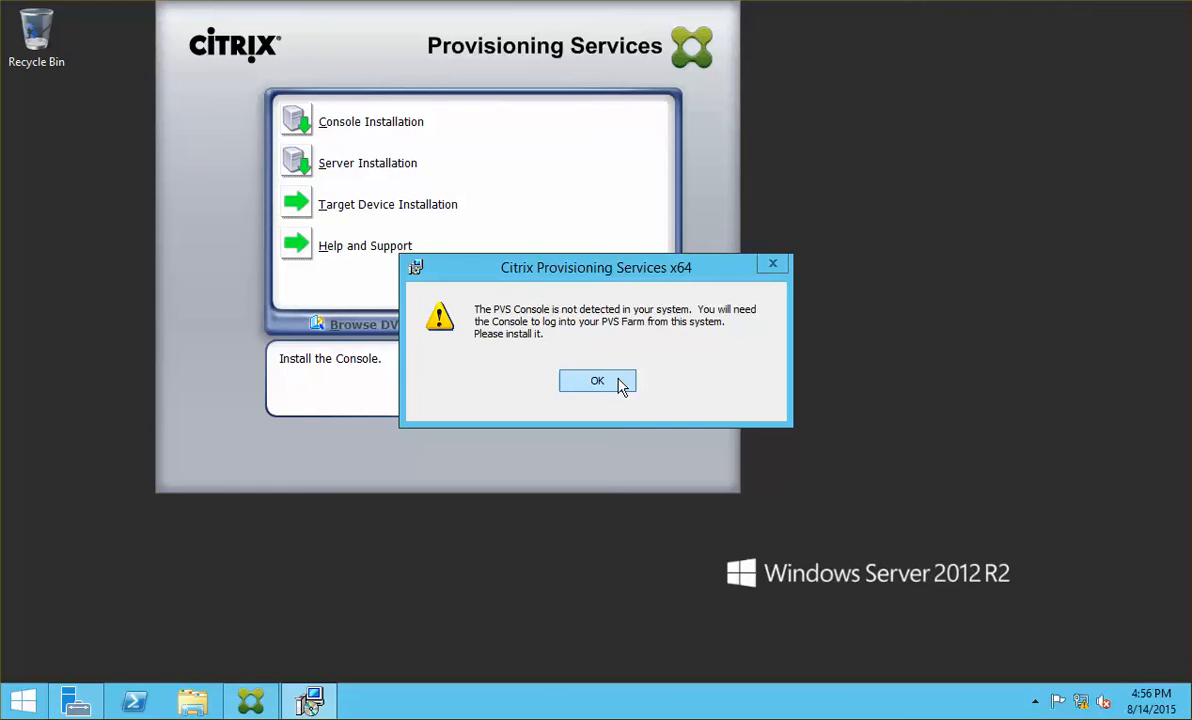
# Step: Start the Configuration Wizard with DHCP served by another computer and PXE by this one
pyautogui.click(622, 383)
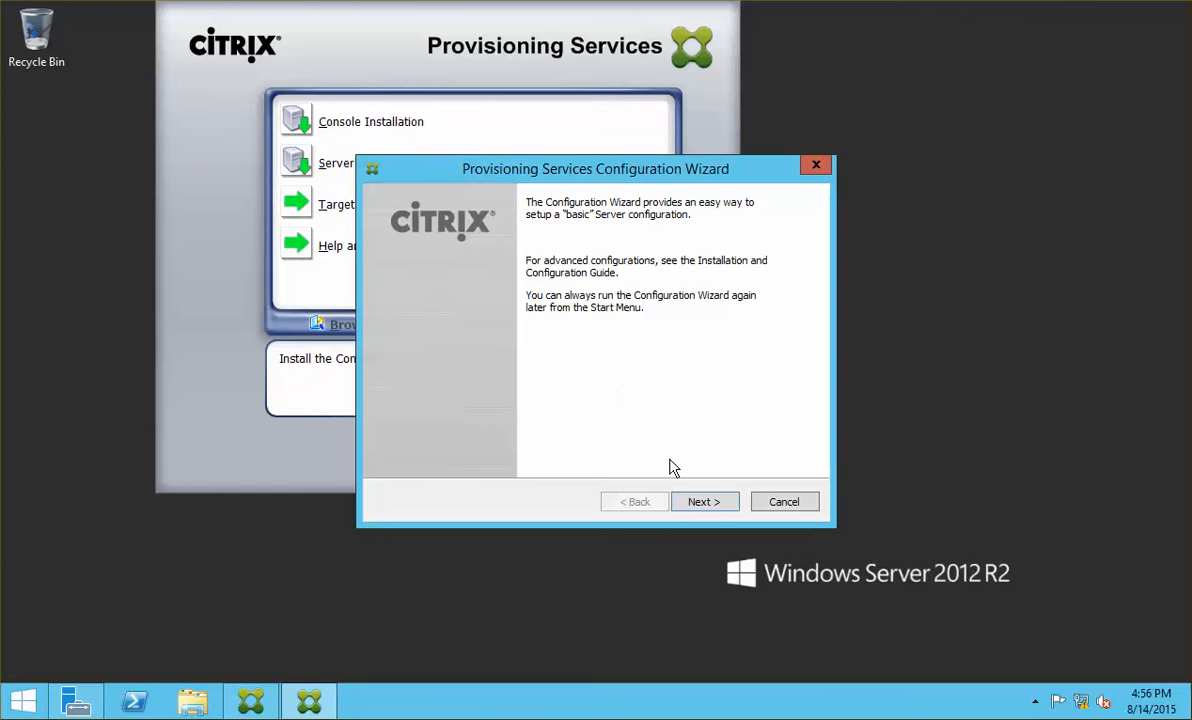
pyautogui.click(720, 503)
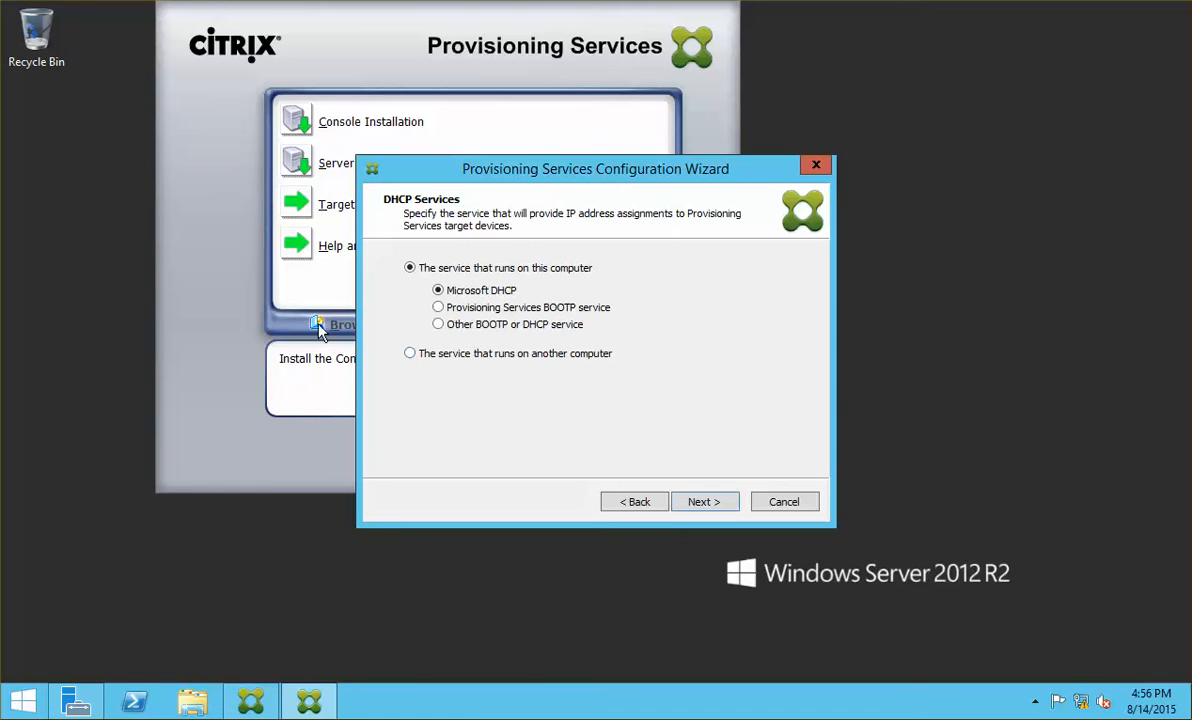
pyautogui.click(540, 356)
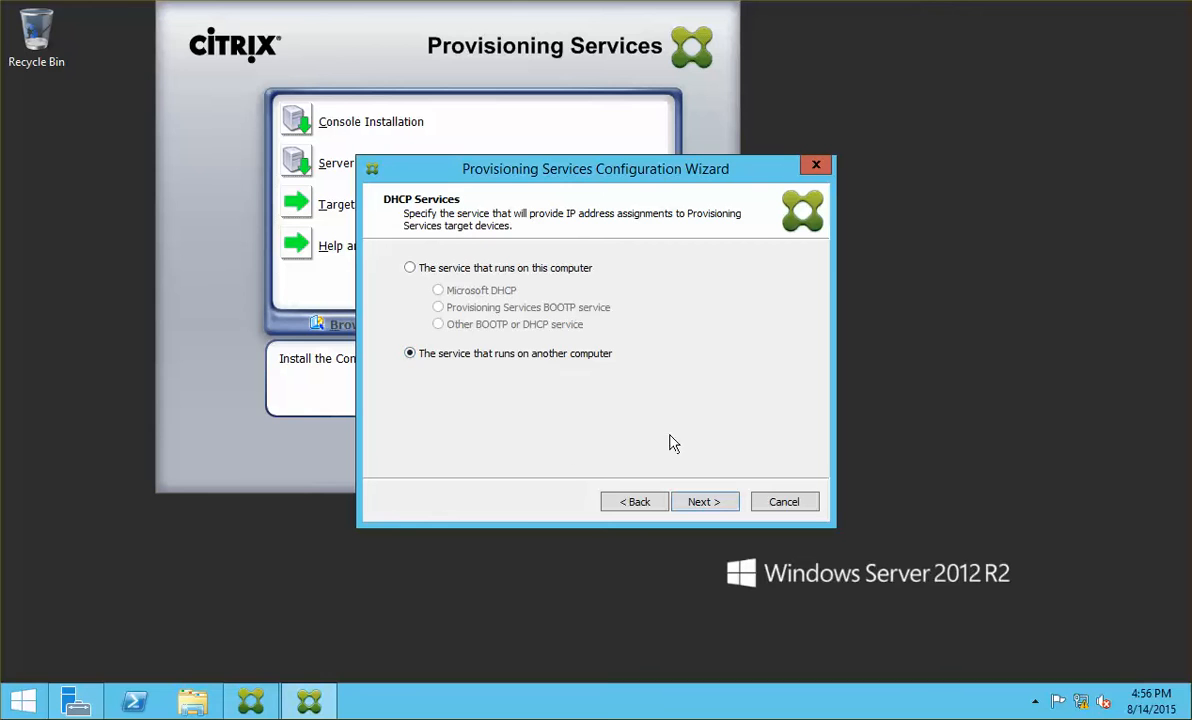
pyautogui.click(721, 502)
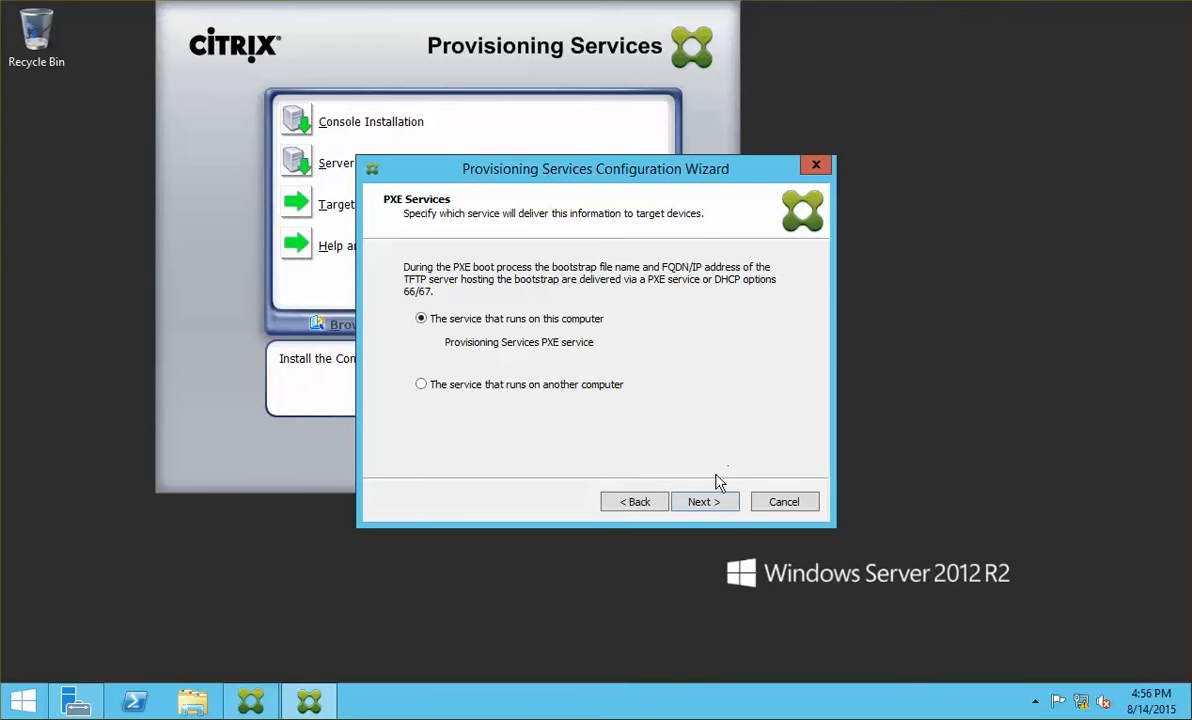
pyautogui.click(726, 508)
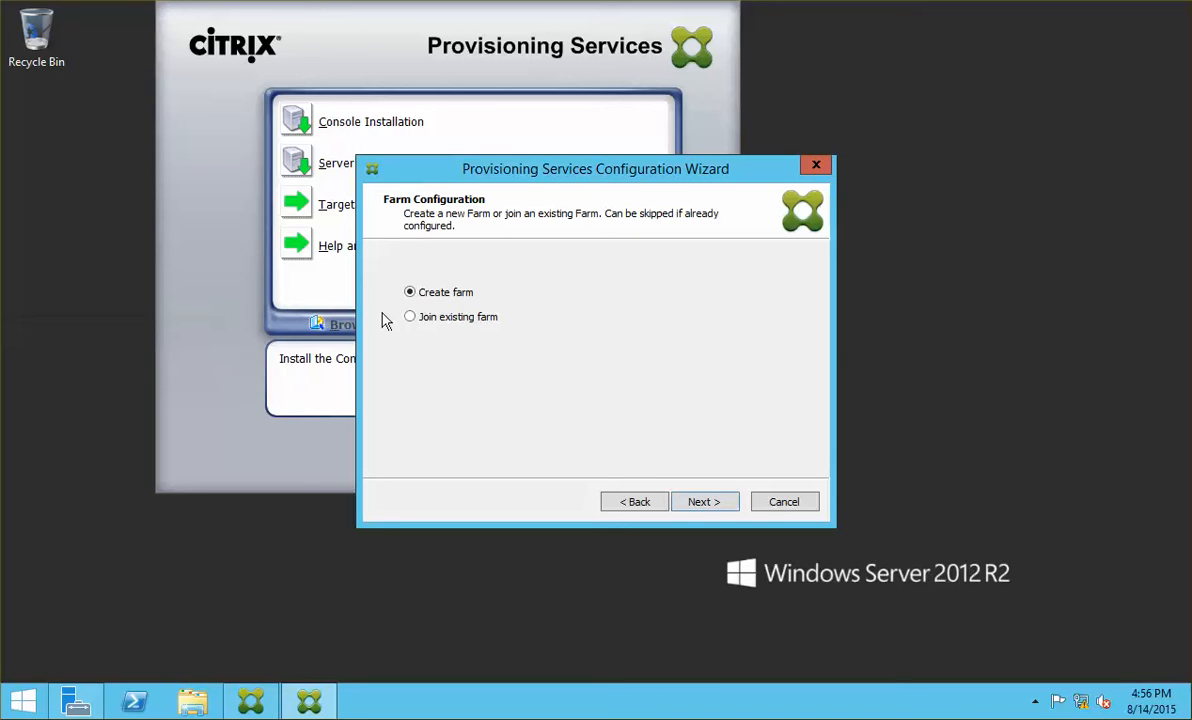
pyautogui.click(649, 507)
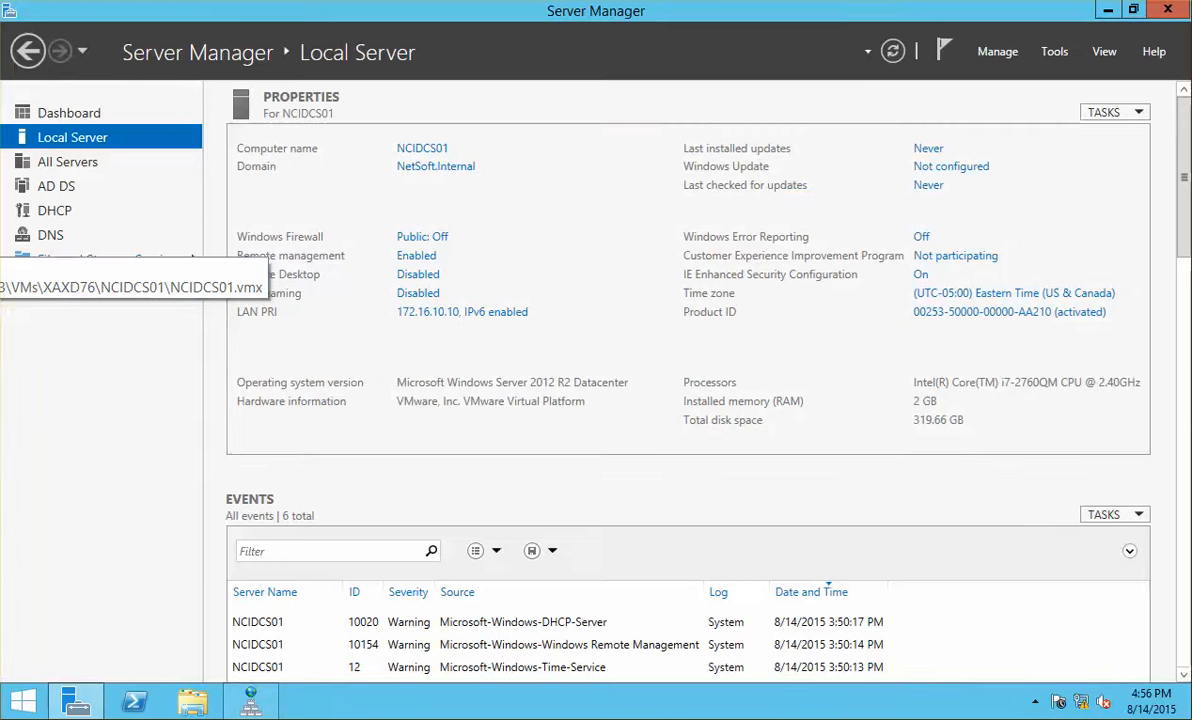
# Step: Launch the DHCP console and expand the server, IPv4 and the 172.16.0.0 scope
pyautogui.click(1054, 51)
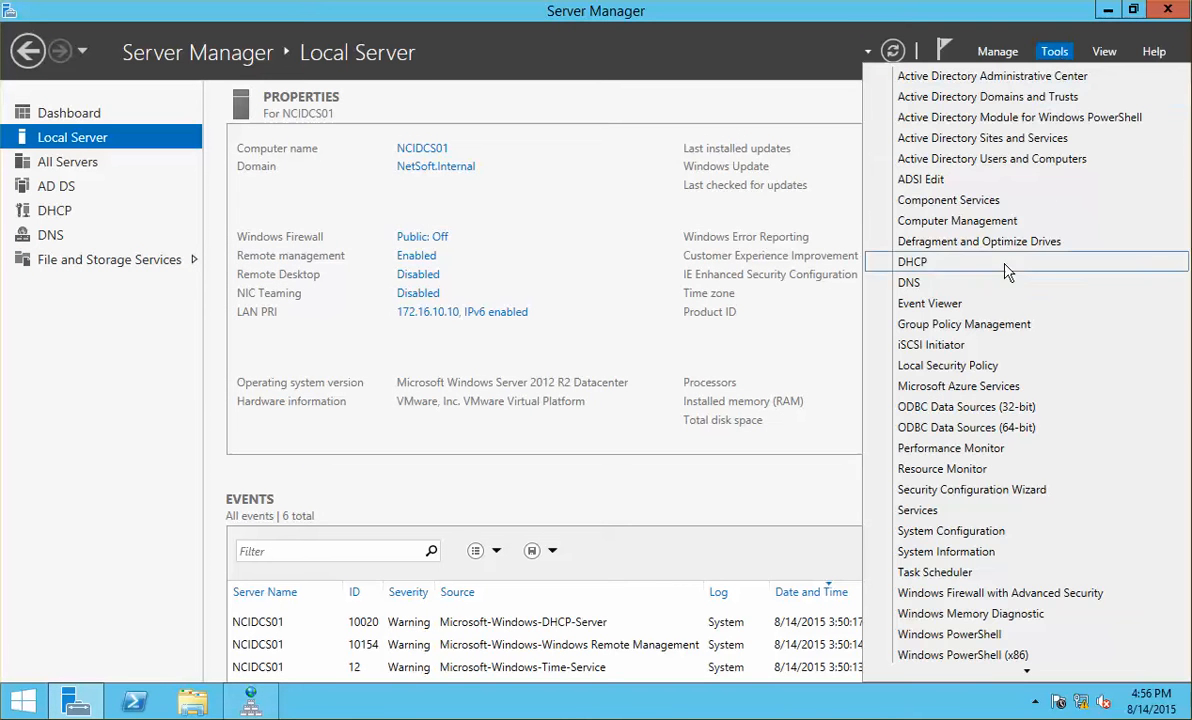
pyautogui.click(940, 258)
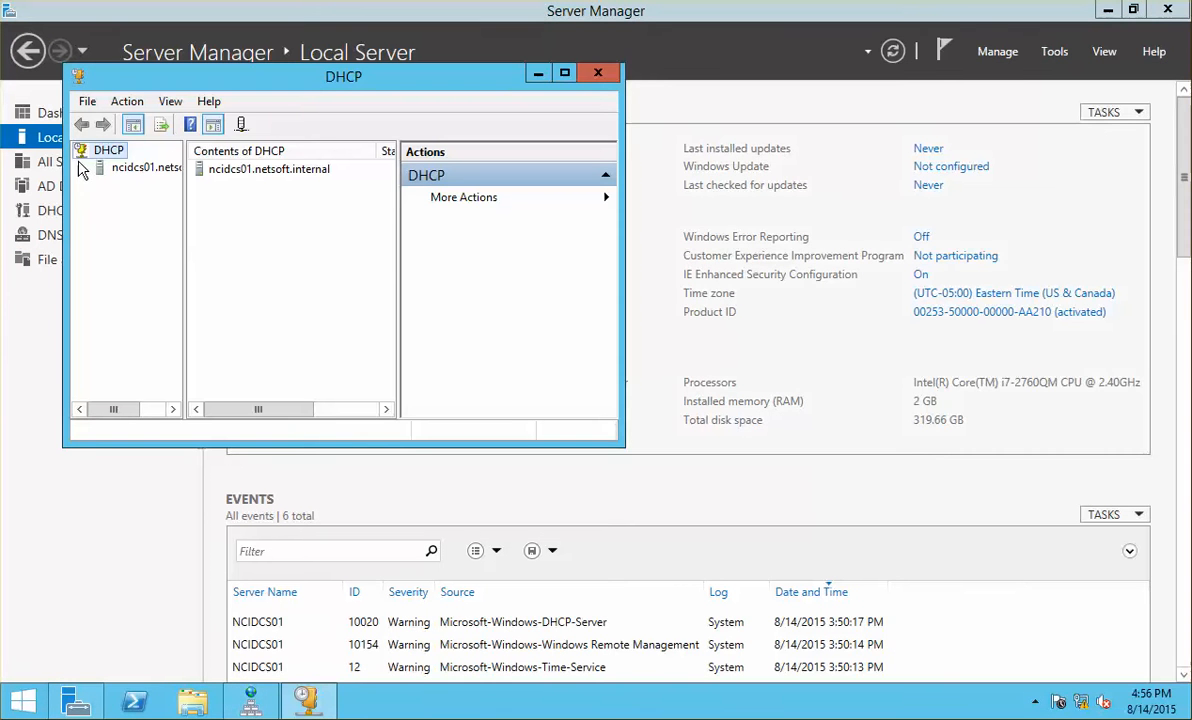
pyautogui.click(83, 168)
pyautogui.click(100, 185)
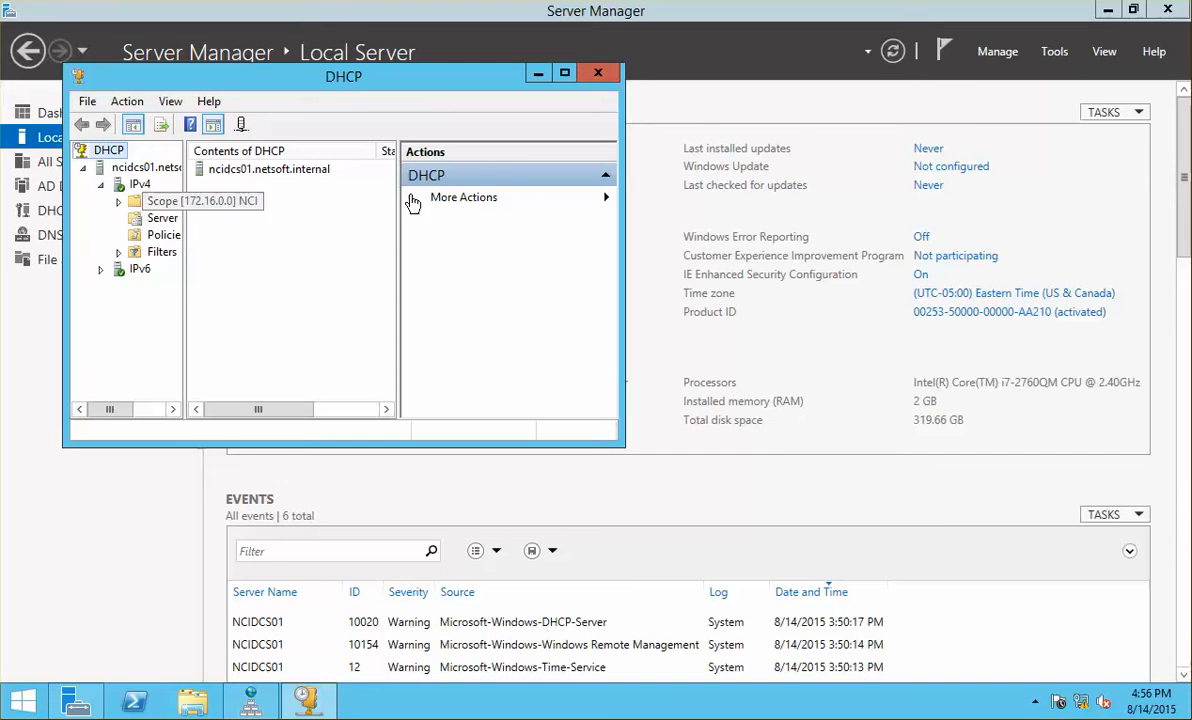
pyautogui.click(564, 73)
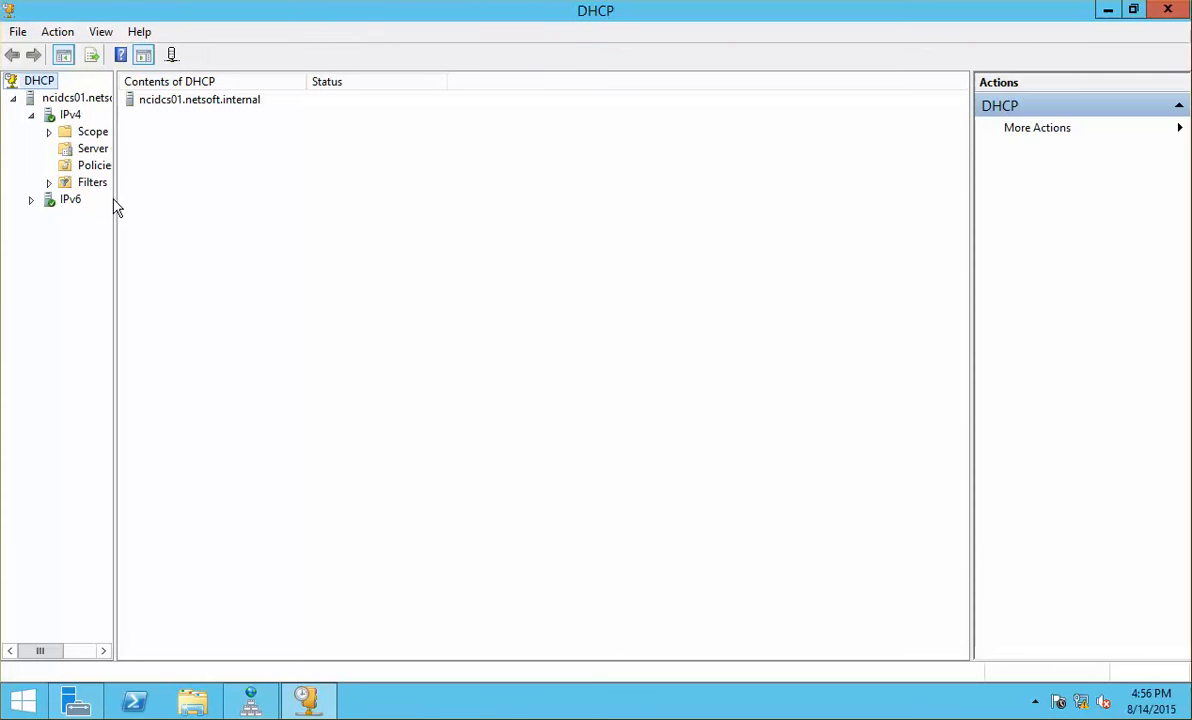
pyautogui.moveTo(115, 198); pyautogui.dragTo(234, 205)
pyautogui.doubleClick(140, 131)
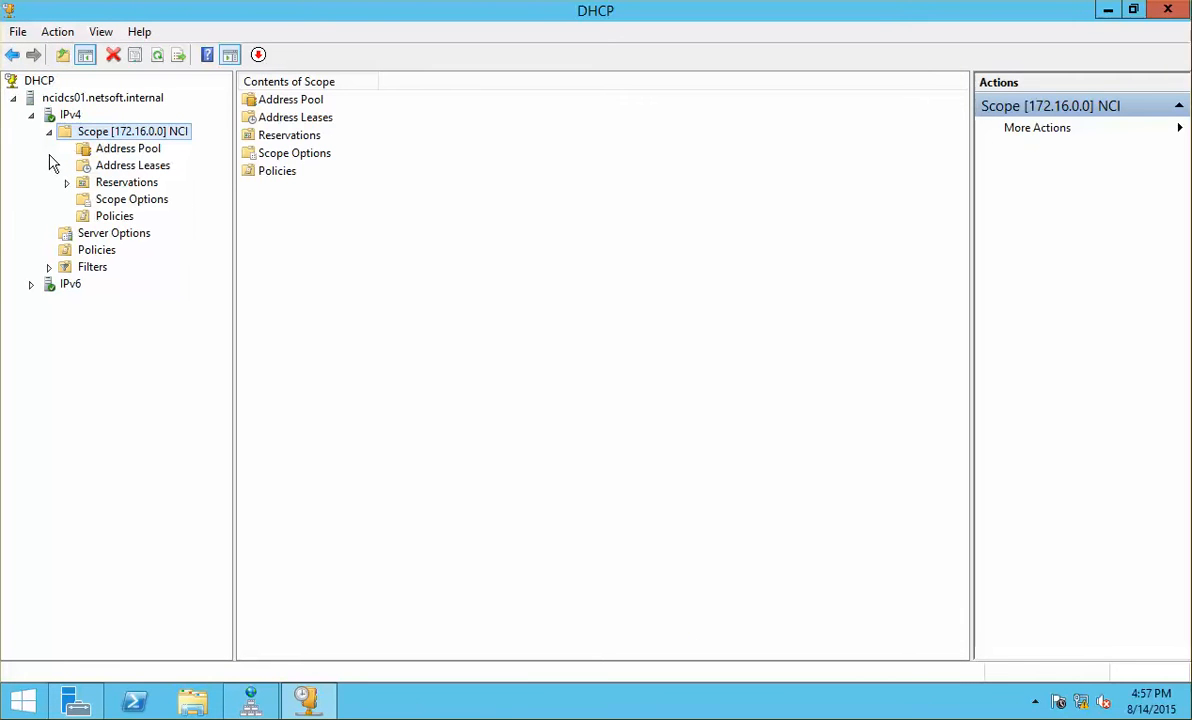
pyautogui.click(142, 199)
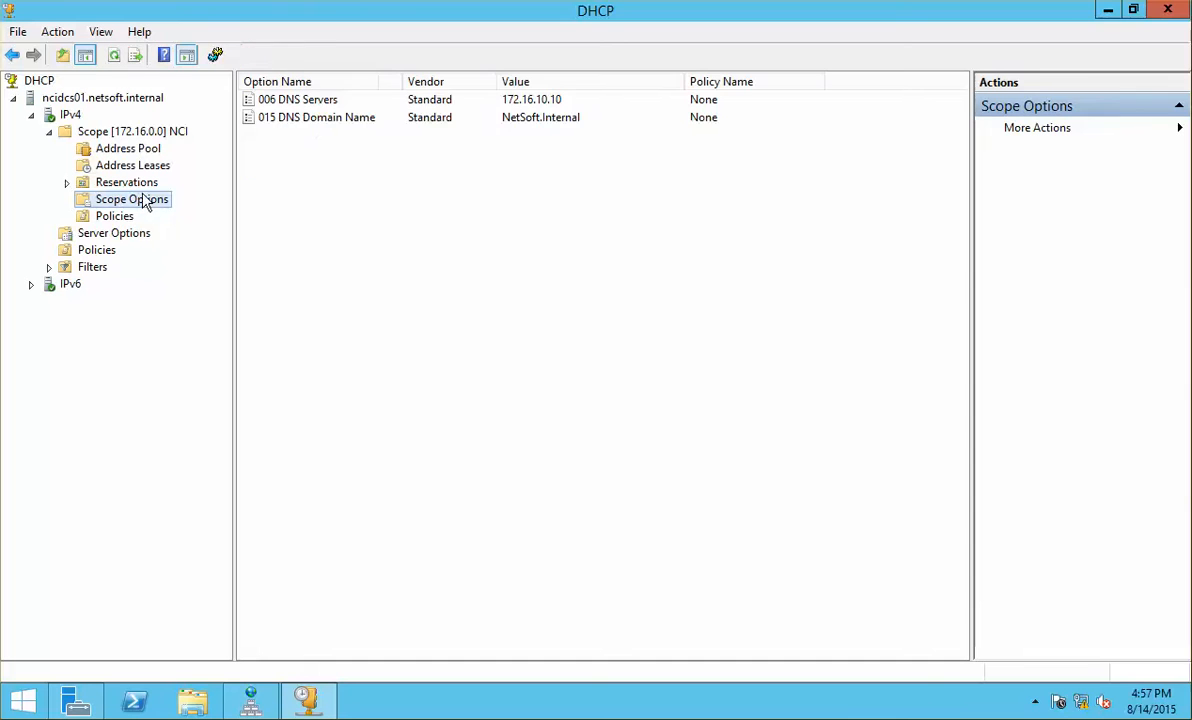
pyautogui.click(180, 135)
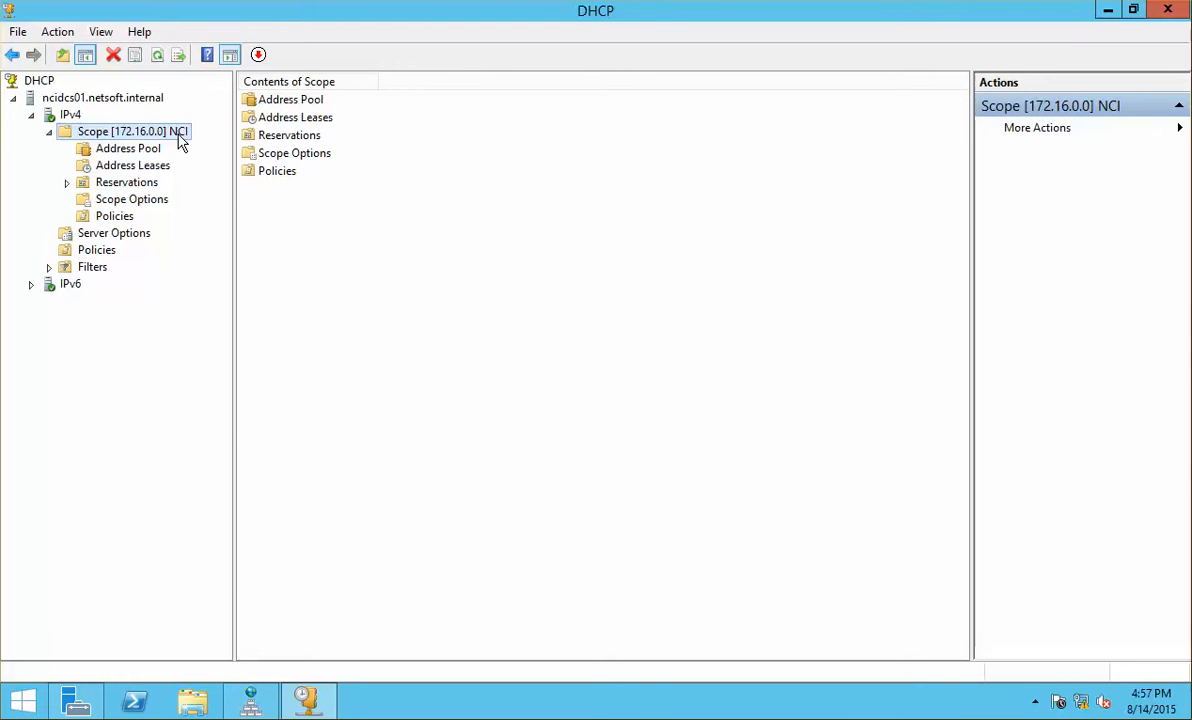
# Step: Rename the 172.16.0.0 scope from NCI to 'NCI - PVS' in its properties
pyautogui.rightClick(180, 140)
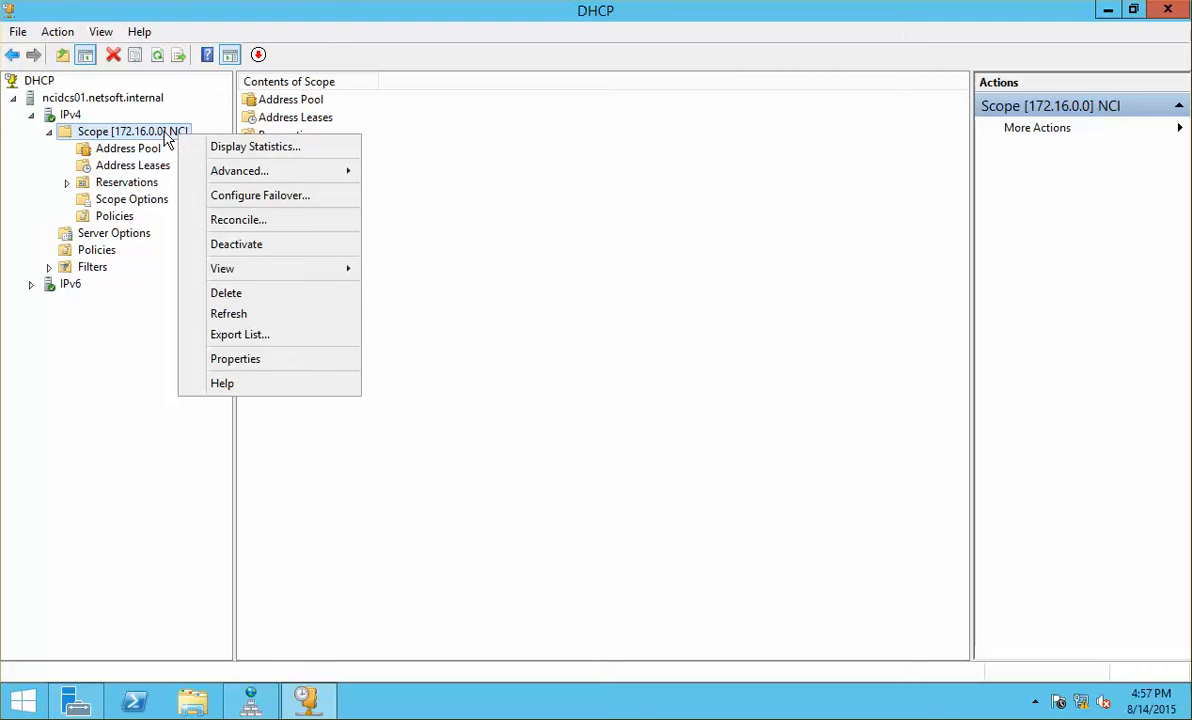
pyautogui.click(165, 138)
pyautogui.click(144, 155)
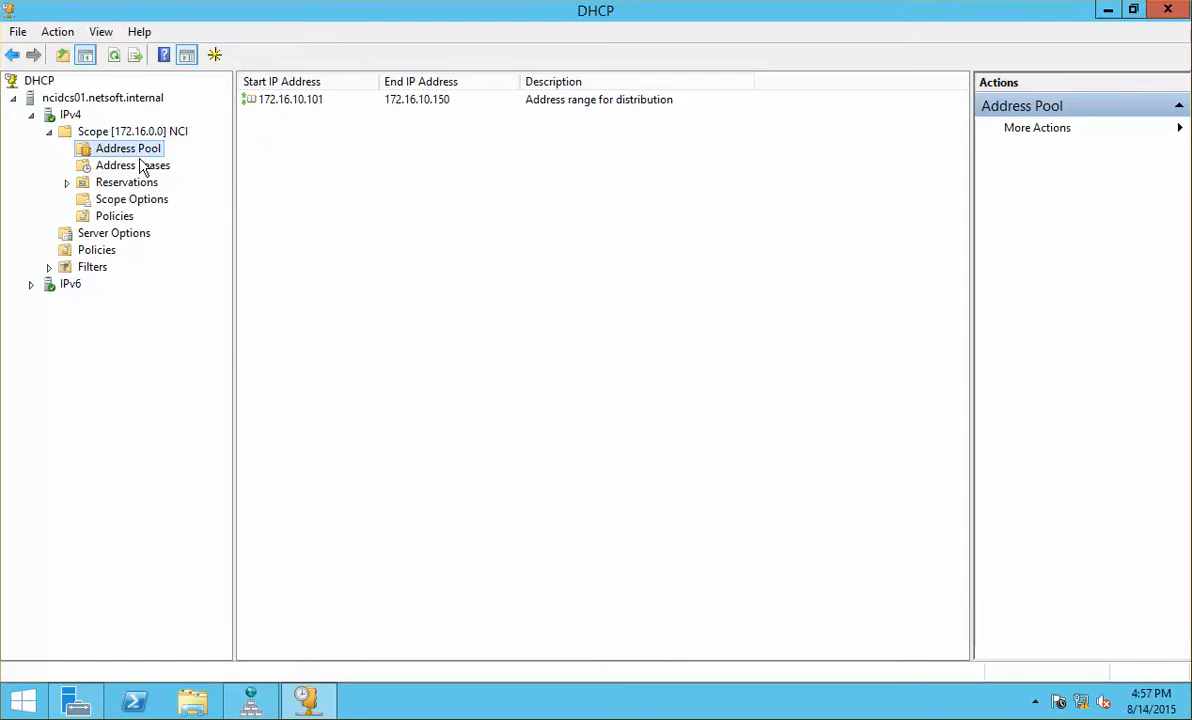
pyautogui.click(104, 129)
pyautogui.rightClick(112, 136)
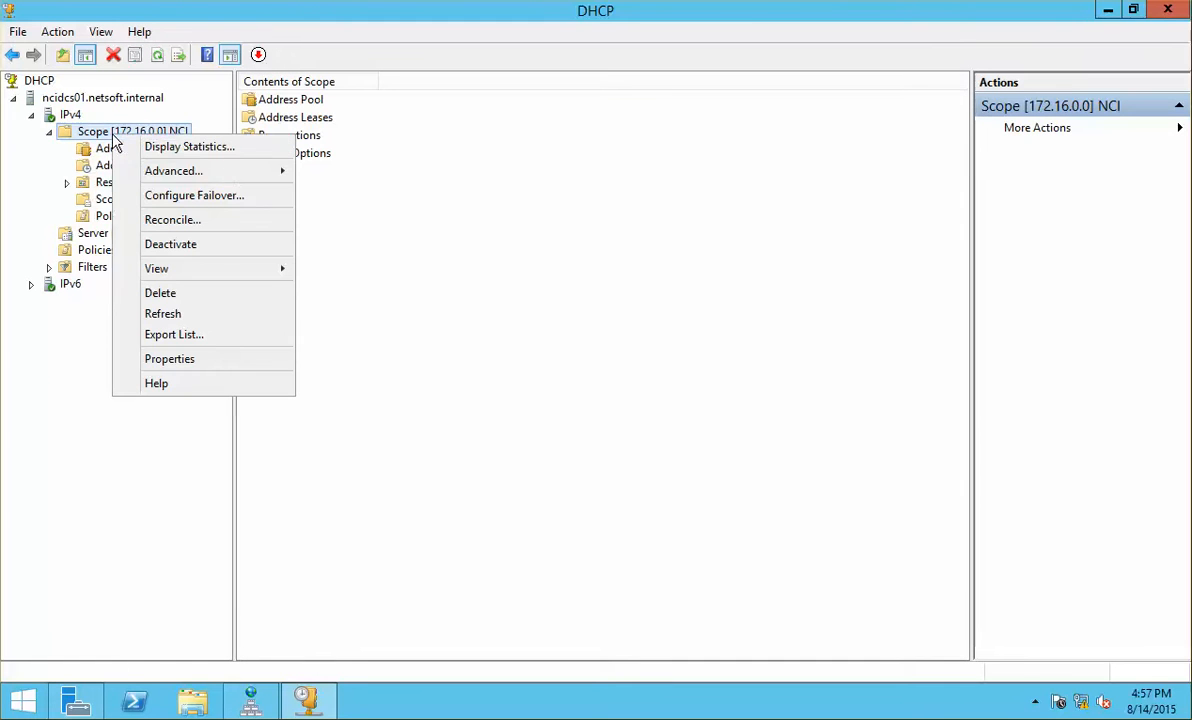
pyautogui.click(200, 356)
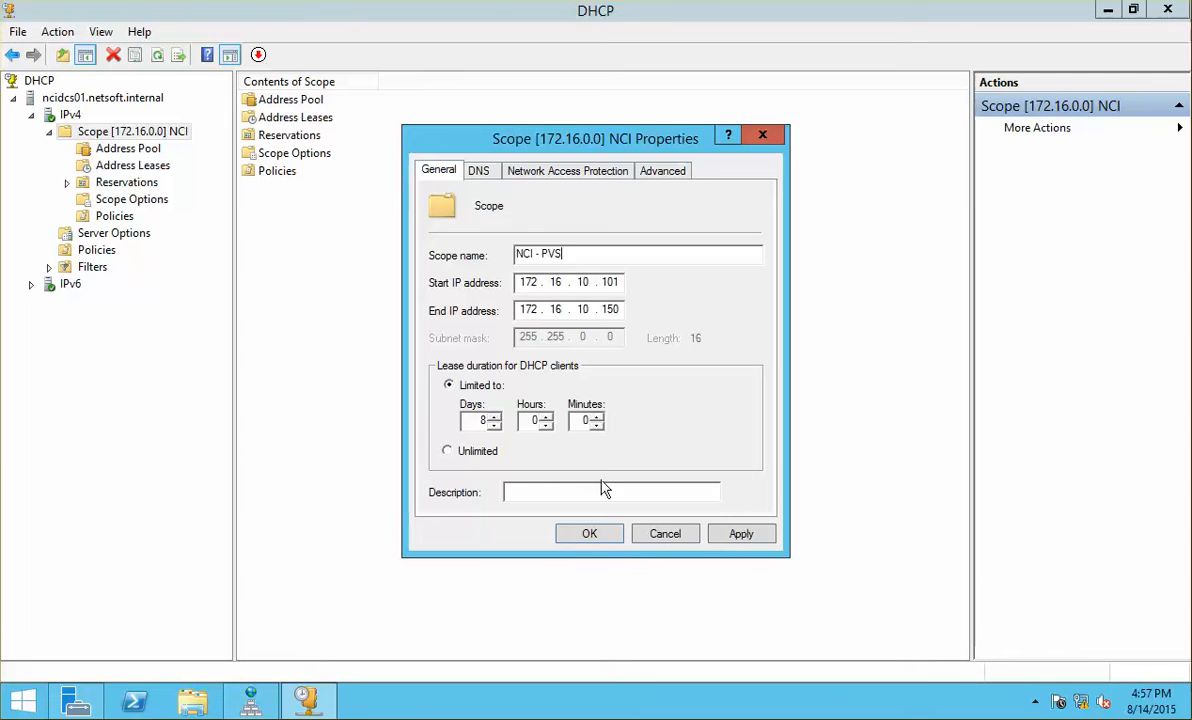
pyautogui.click(741, 533)
pyautogui.click(608, 535)
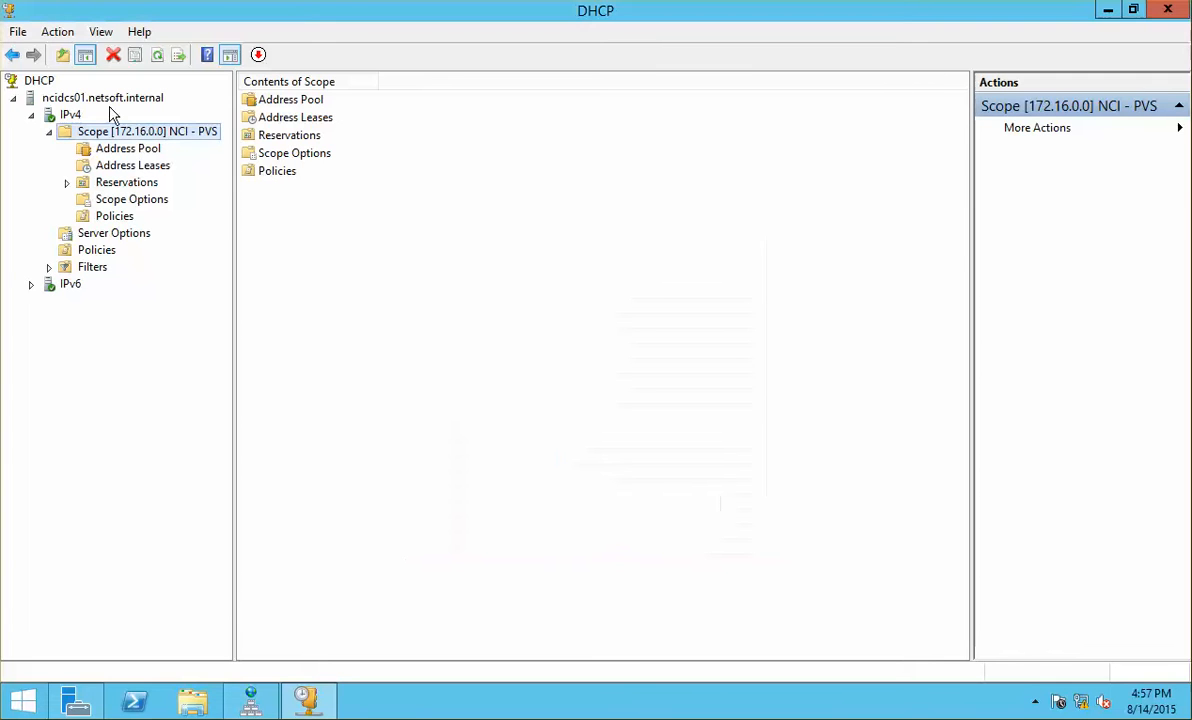
# Step: Add scope option 066 Boot Server Host Name with value 172.16.10.40
pyautogui.click(155, 203)
pyautogui.rightClick(249, 178)
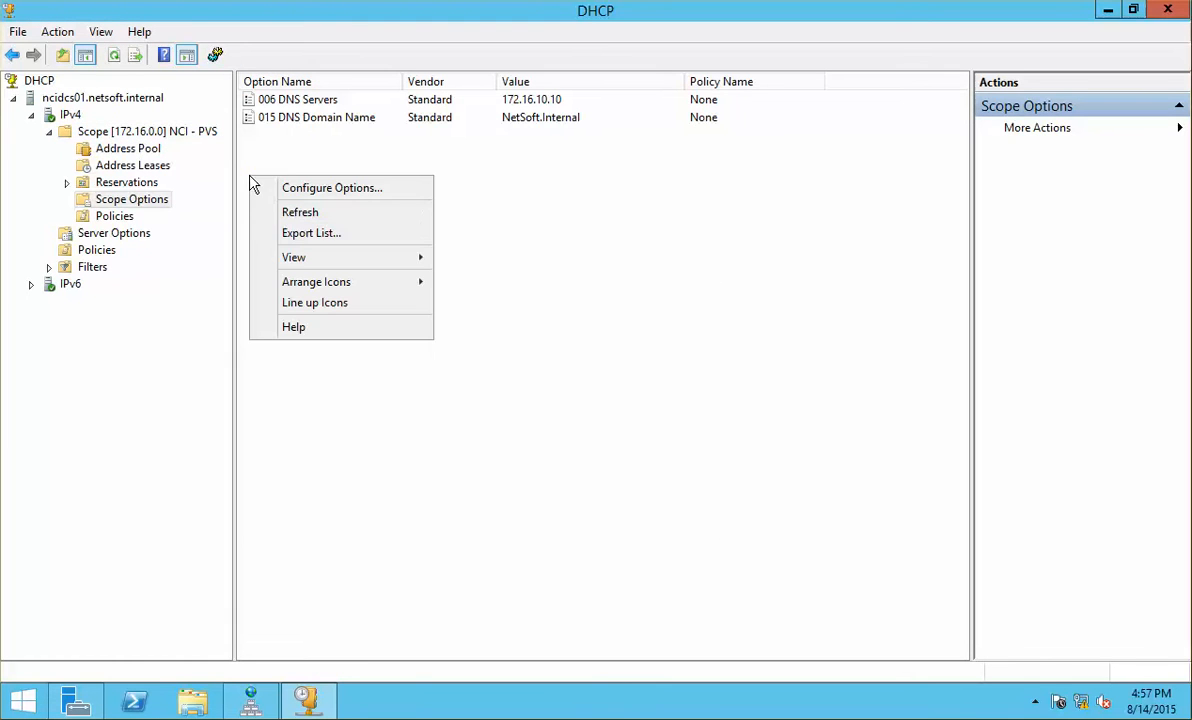
pyautogui.click(413, 192)
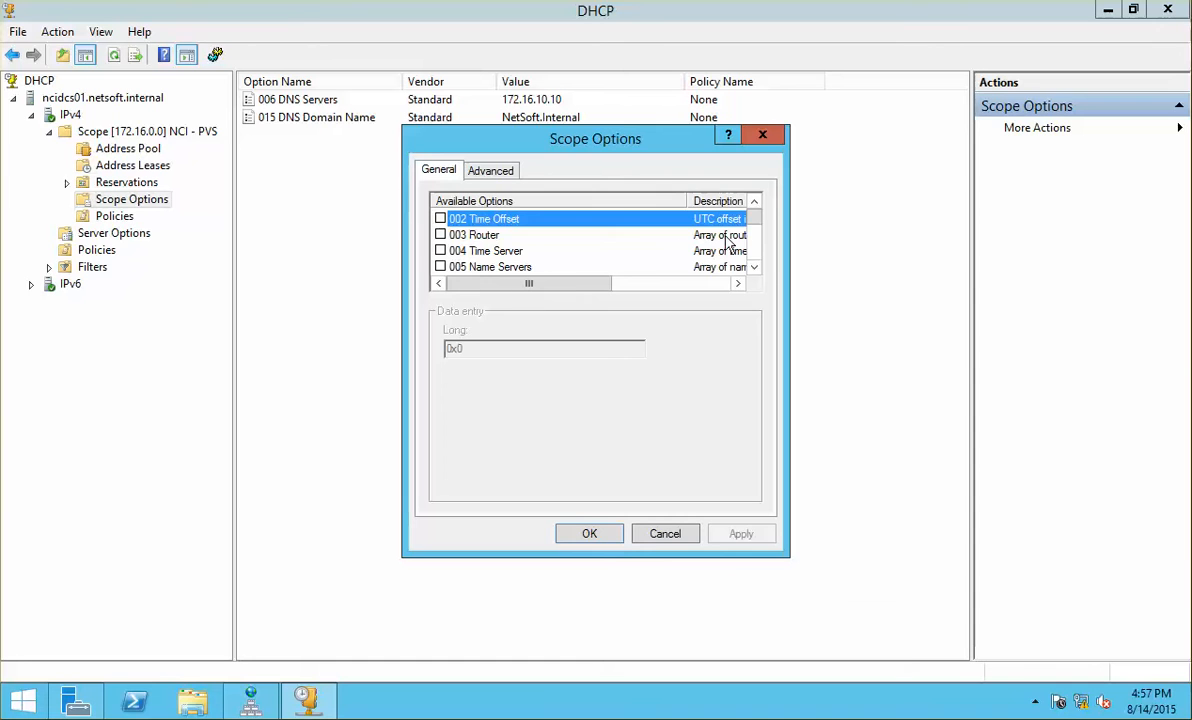
pyautogui.scroll(-6, 756, 258)
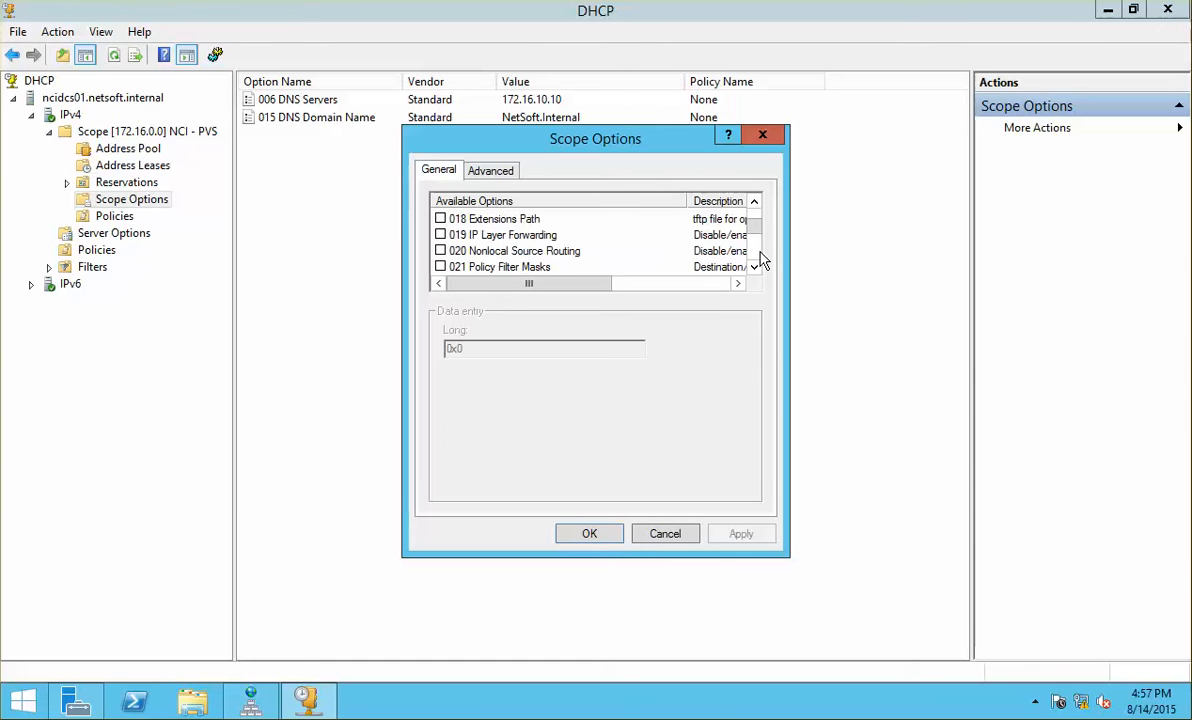
pyautogui.scroll(-5, 762, 262)
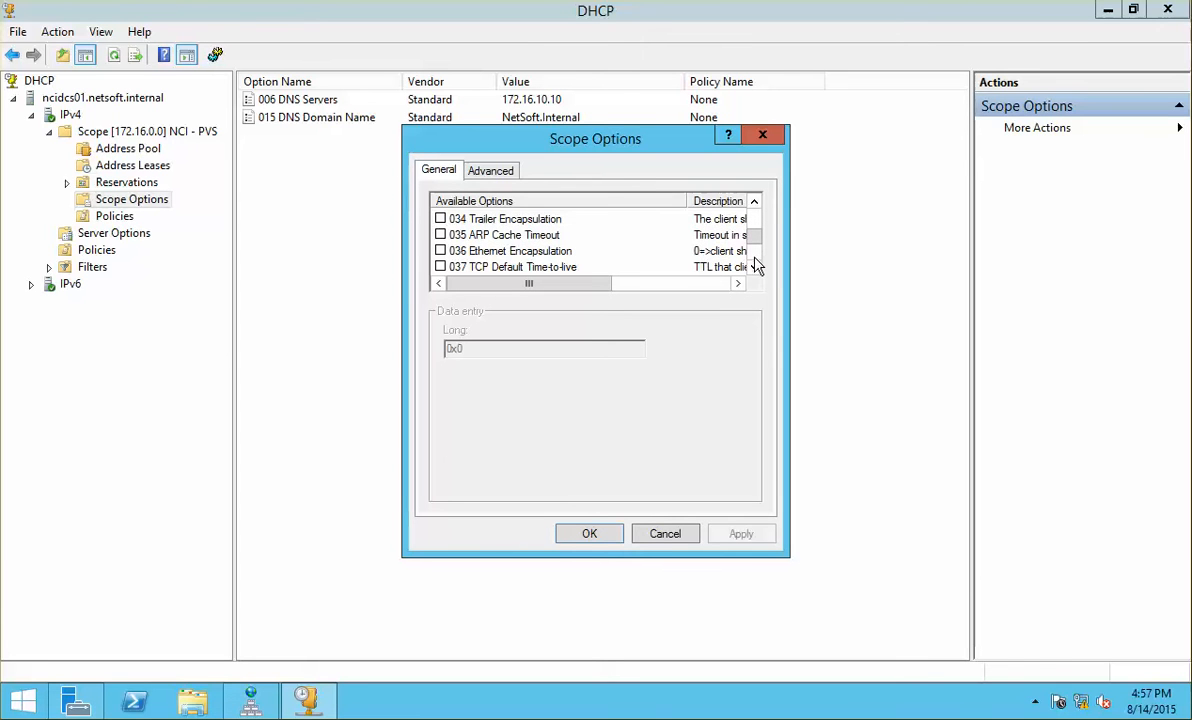
pyautogui.scroll(-10, 756, 262)
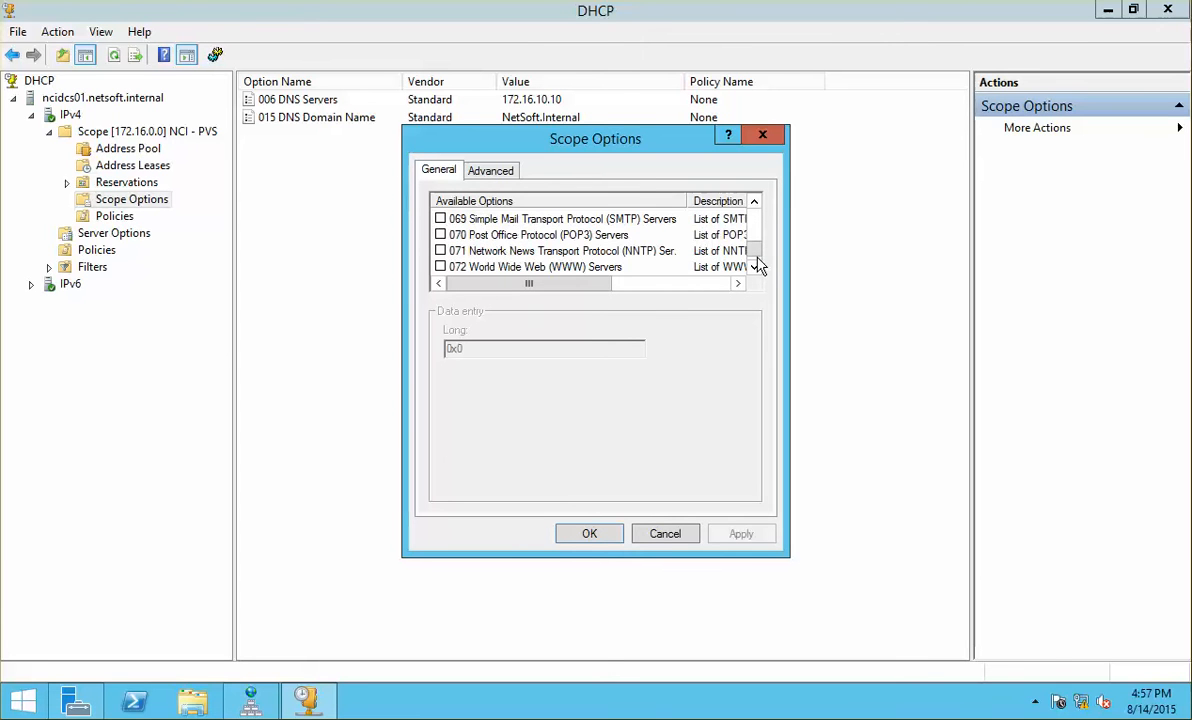
pyautogui.click(754, 201)
pyautogui.click(754, 201)
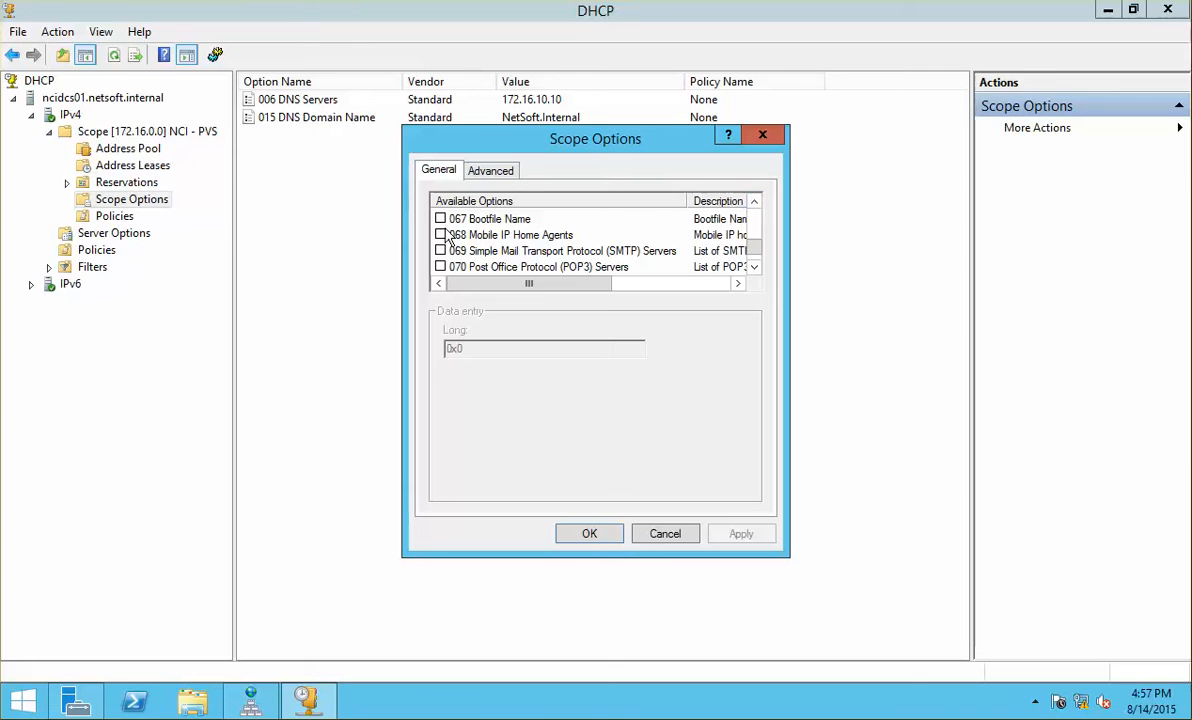
pyautogui.click(754, 201)
pyautogui.click(447, 219)
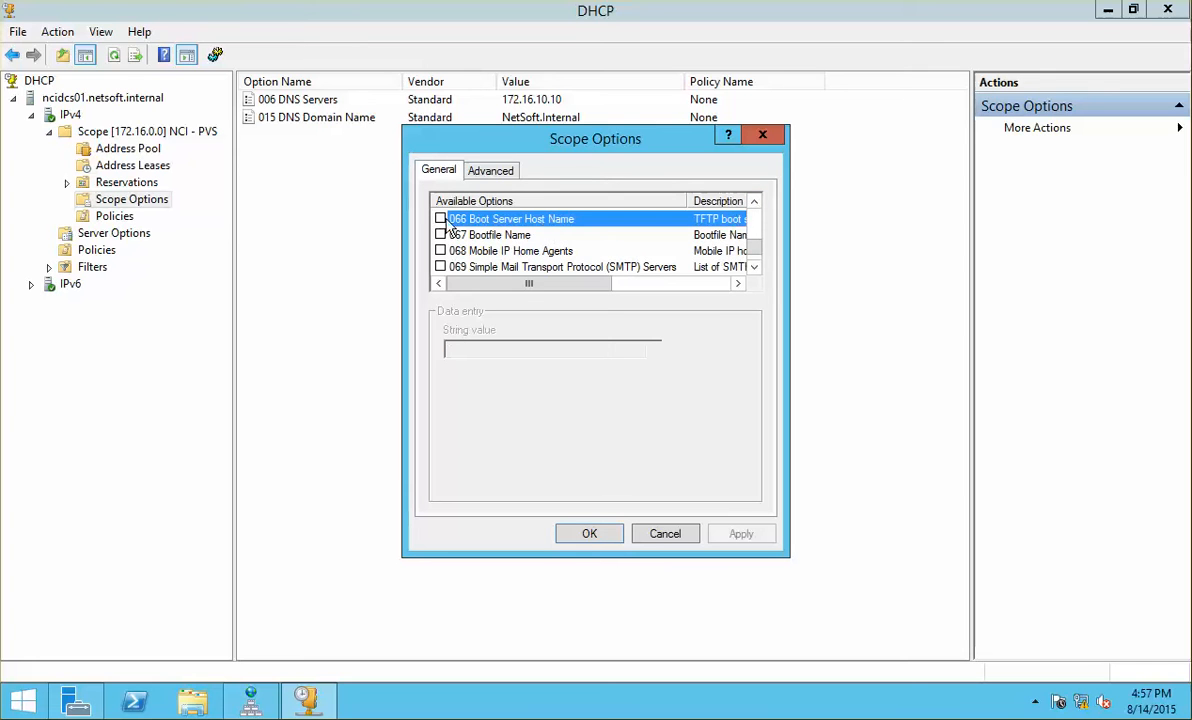
pyautogui.click(441, 219)
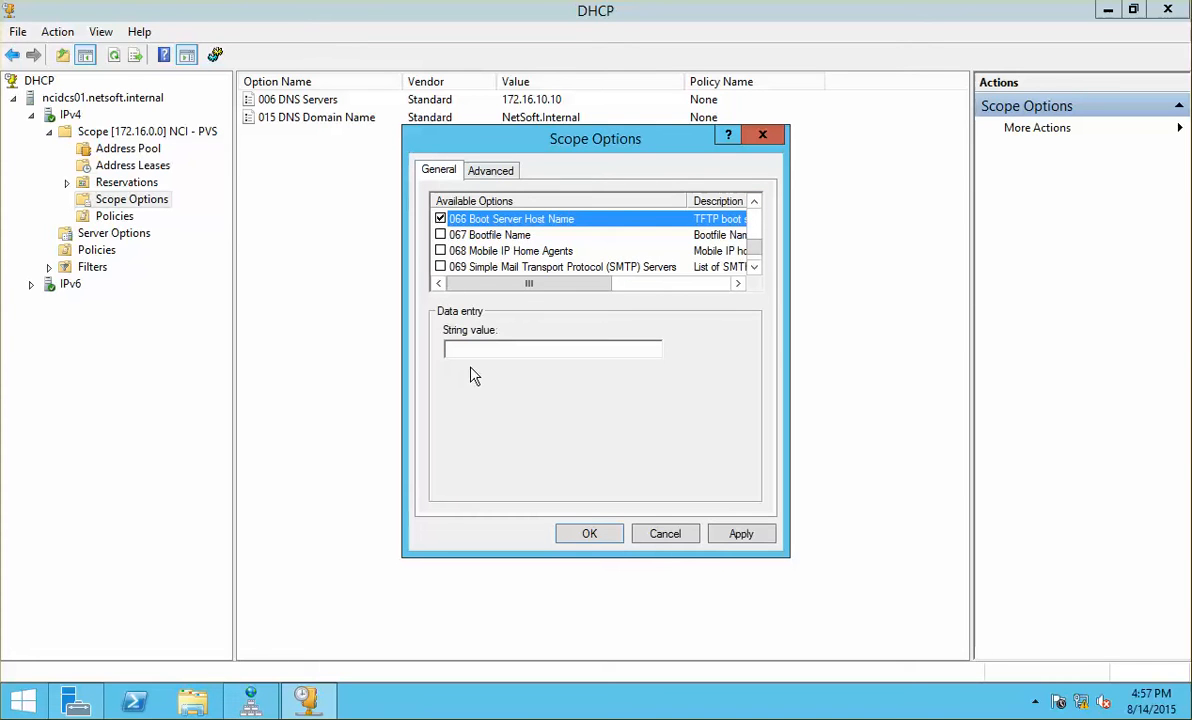
pyautogui.click(500, 346)
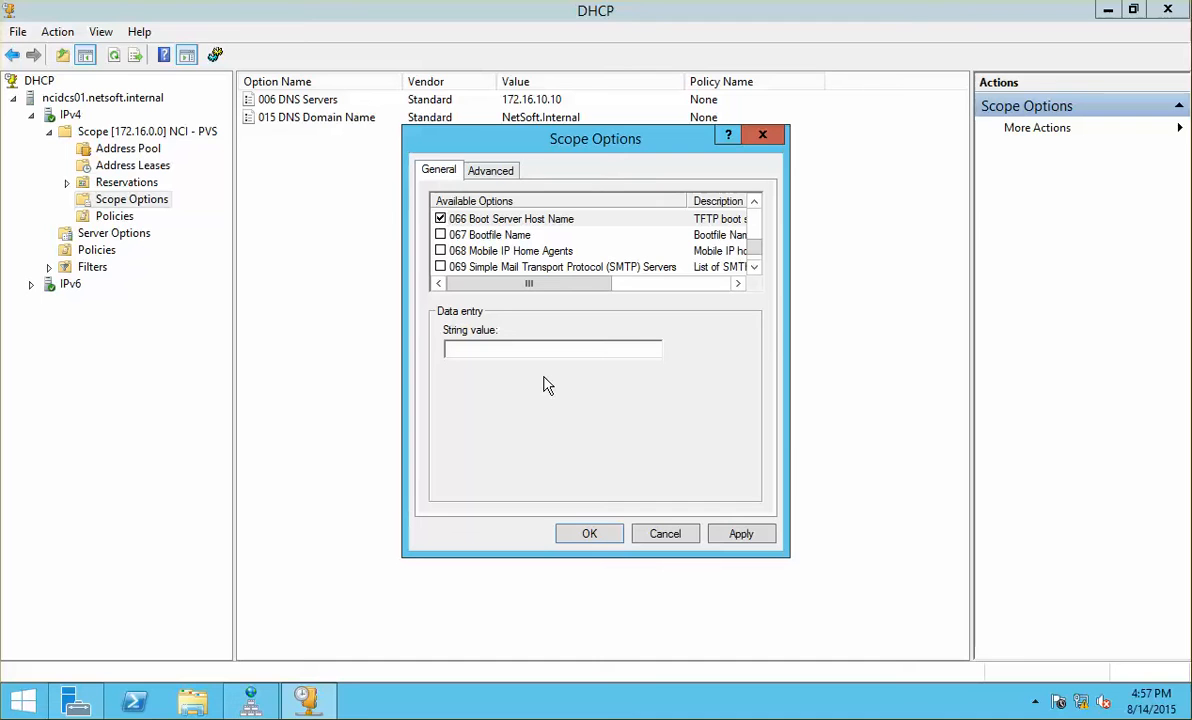
pyautogui.write('172.16.10.40')
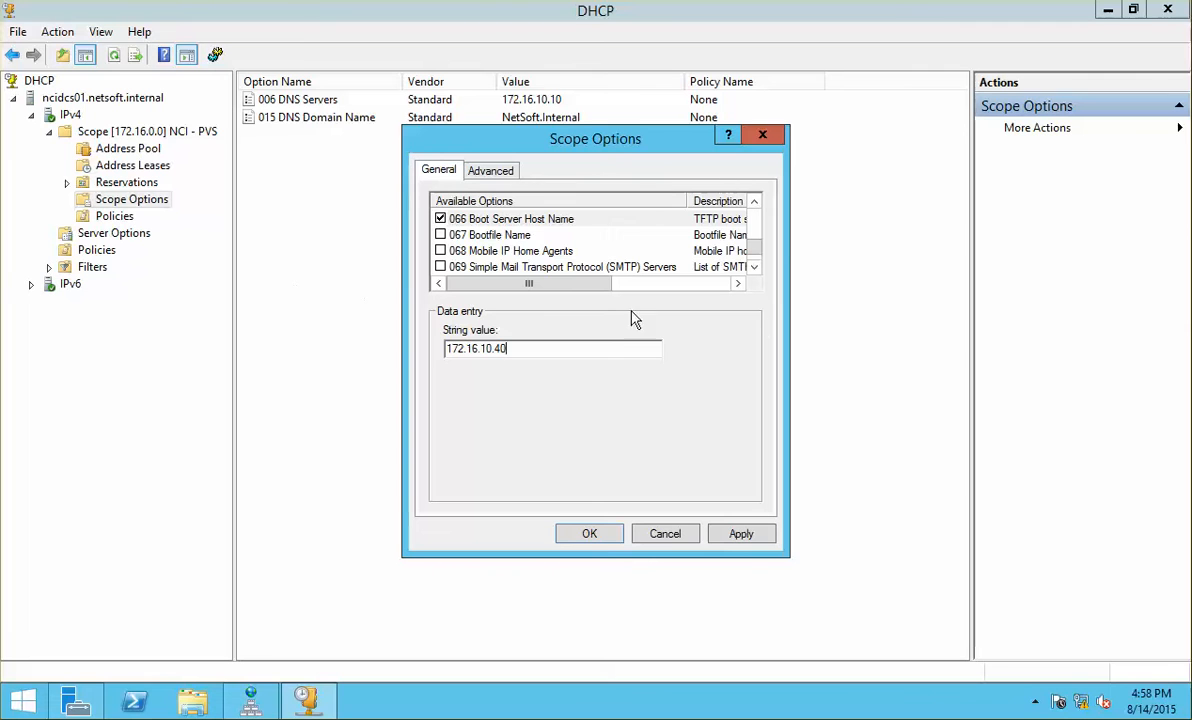
# Step: Add scope option 067 Bootfile Name ARDBP32.bin, apply, and close the DHCP console
pyautogui.click(479, 238)
pyautogui.click(440, 234)
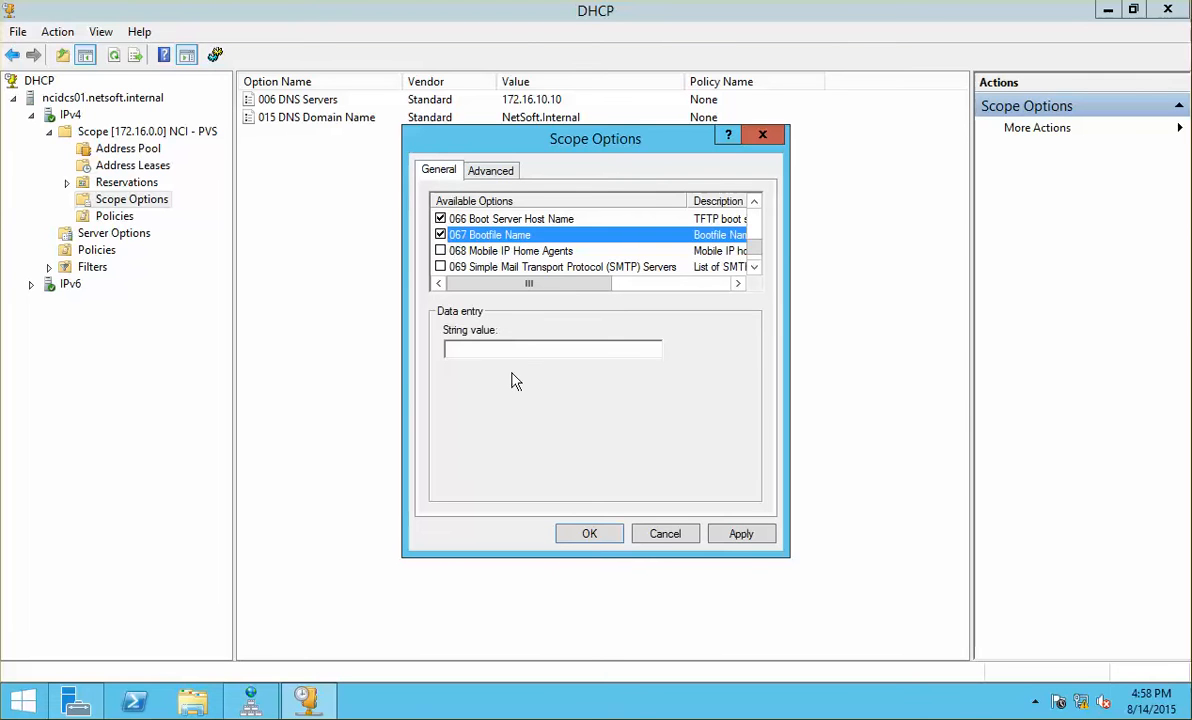
pyautogui.click(535, 352)
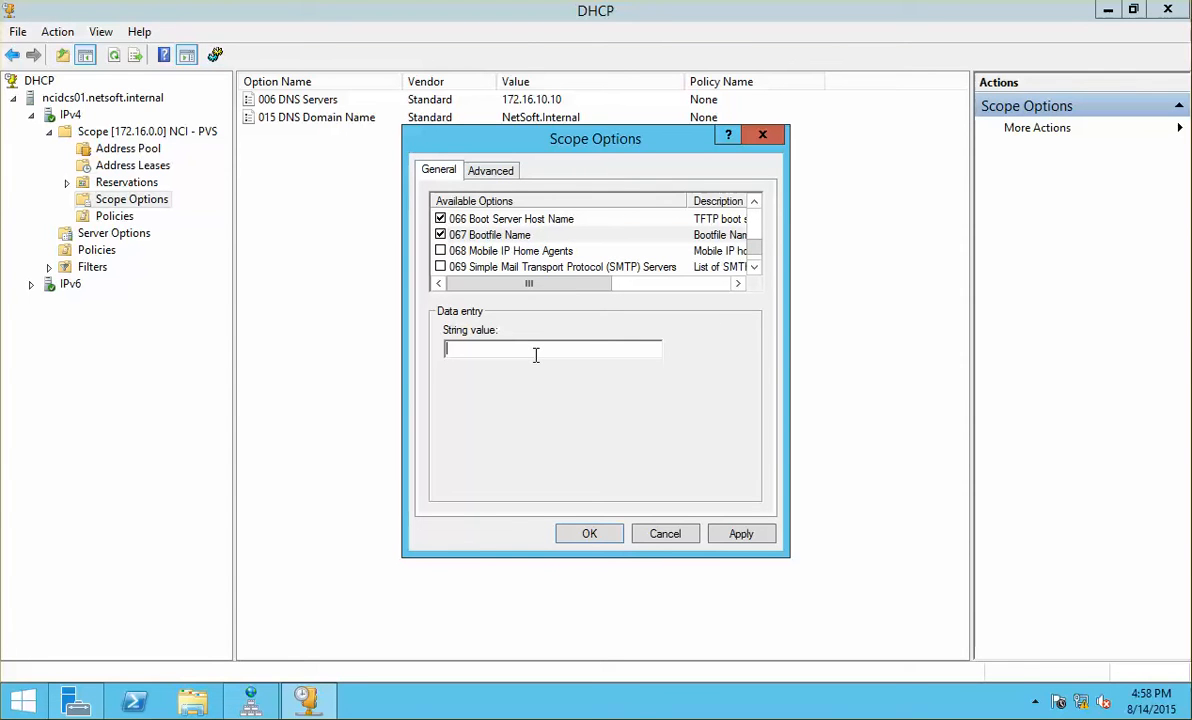
pyautogui.write('ARDBP32.bin')
pyautogui.click(760, 538)
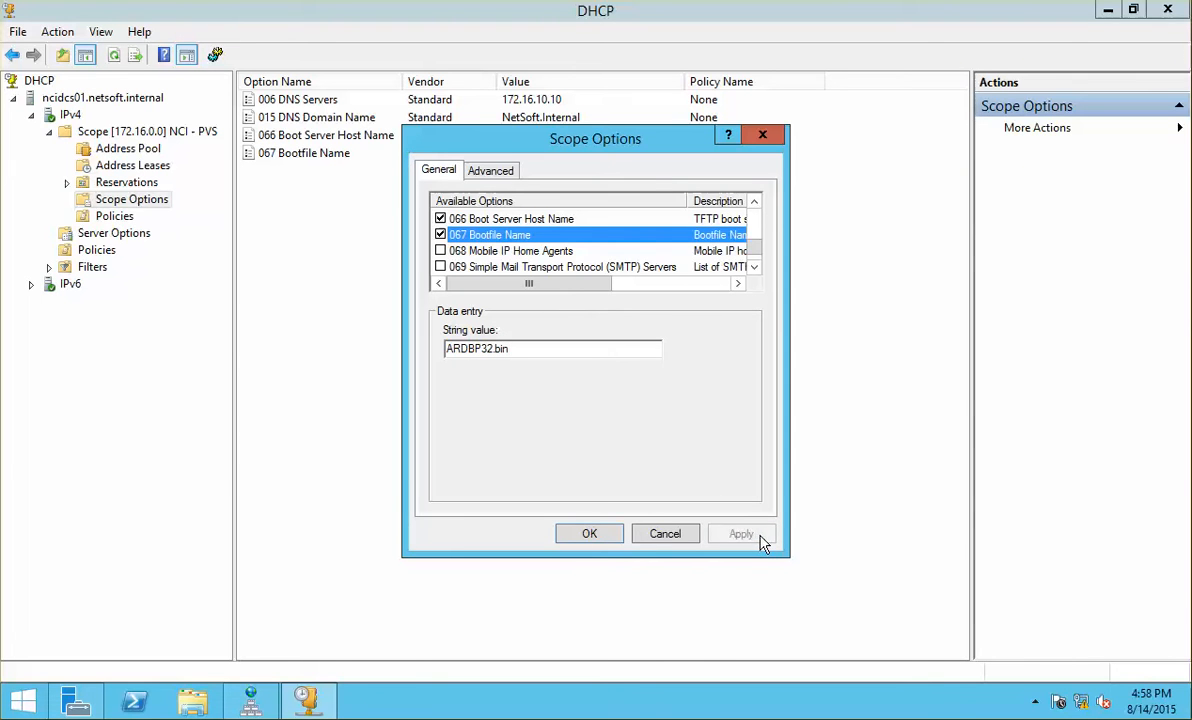
pyautogui.click(590, 534)
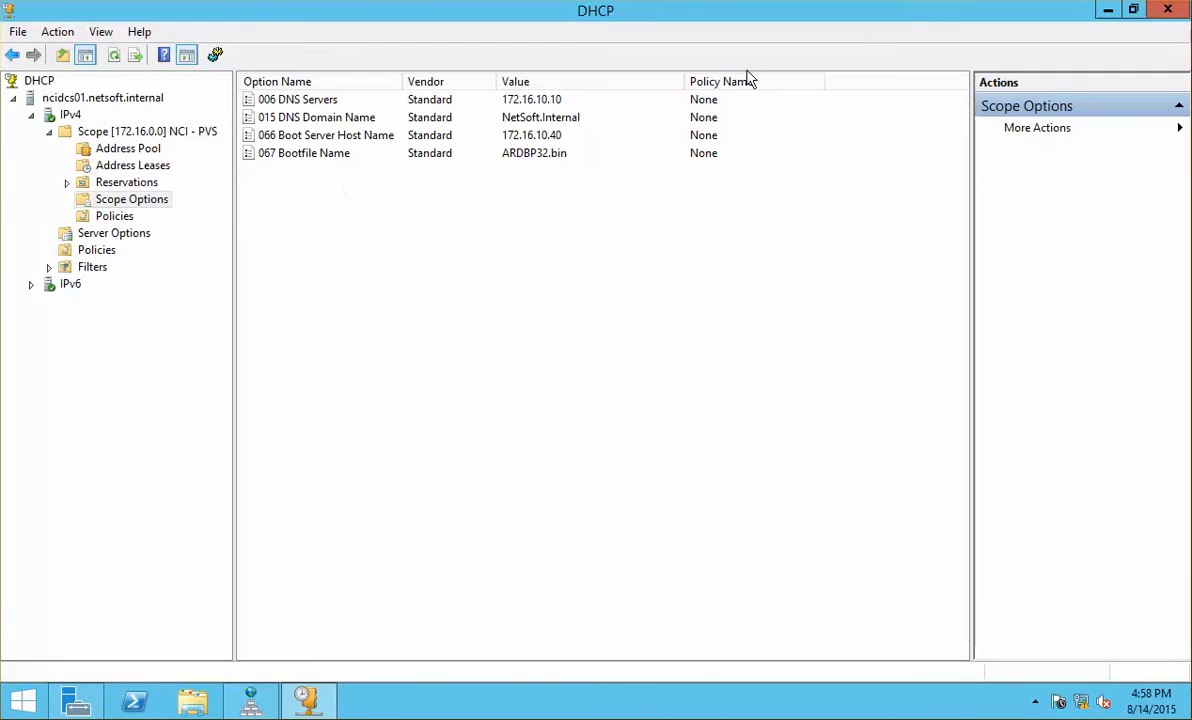
pyautogui.click(1168, 10)
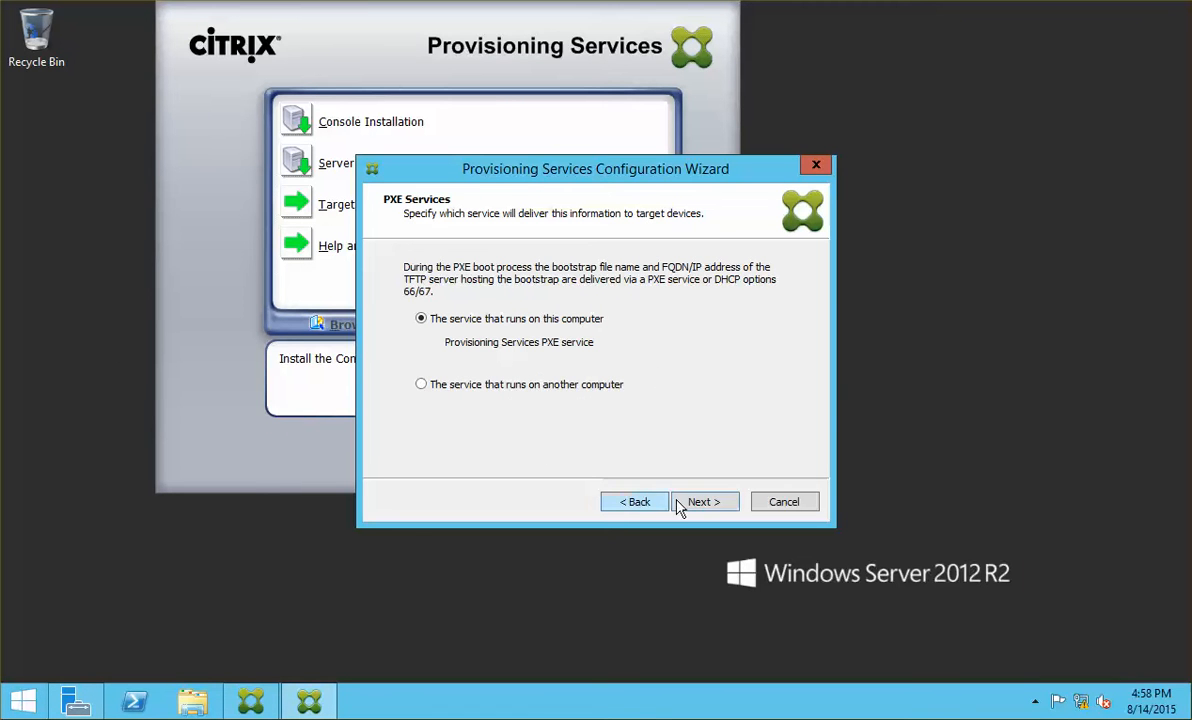
# Step: Keep PXE on this computer's service and choose to create a new farm
pyautogui.click(706, 504)
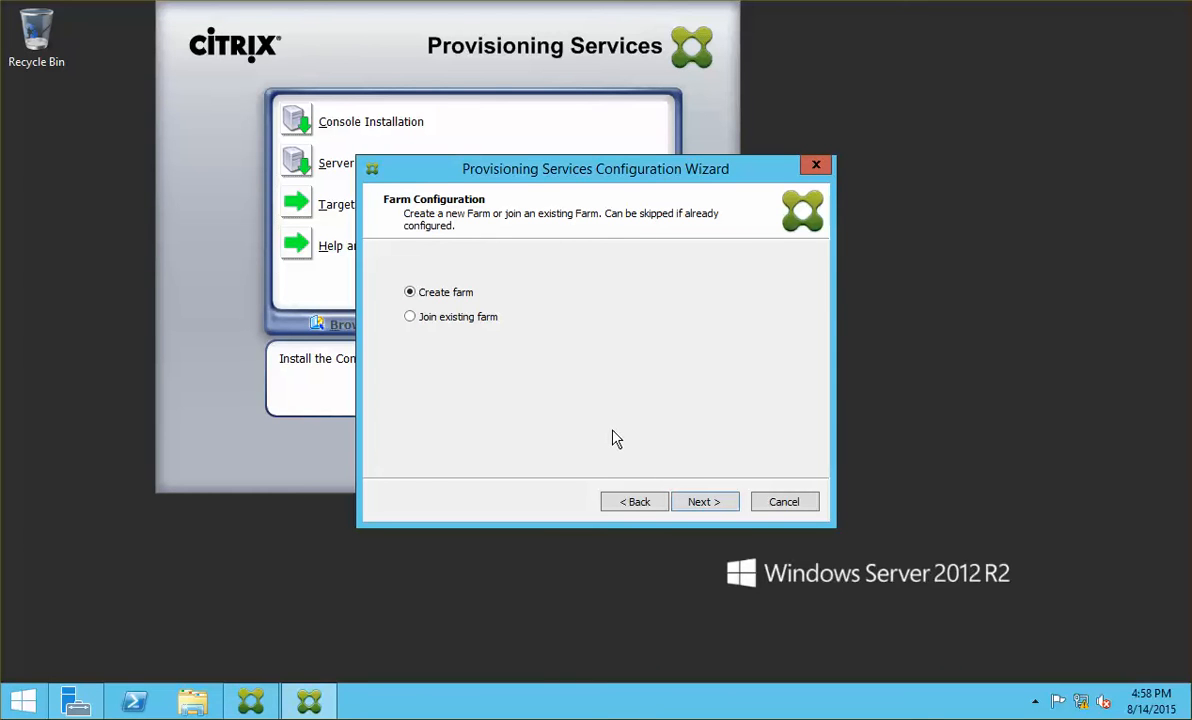
pyautogui.click(718, 511)
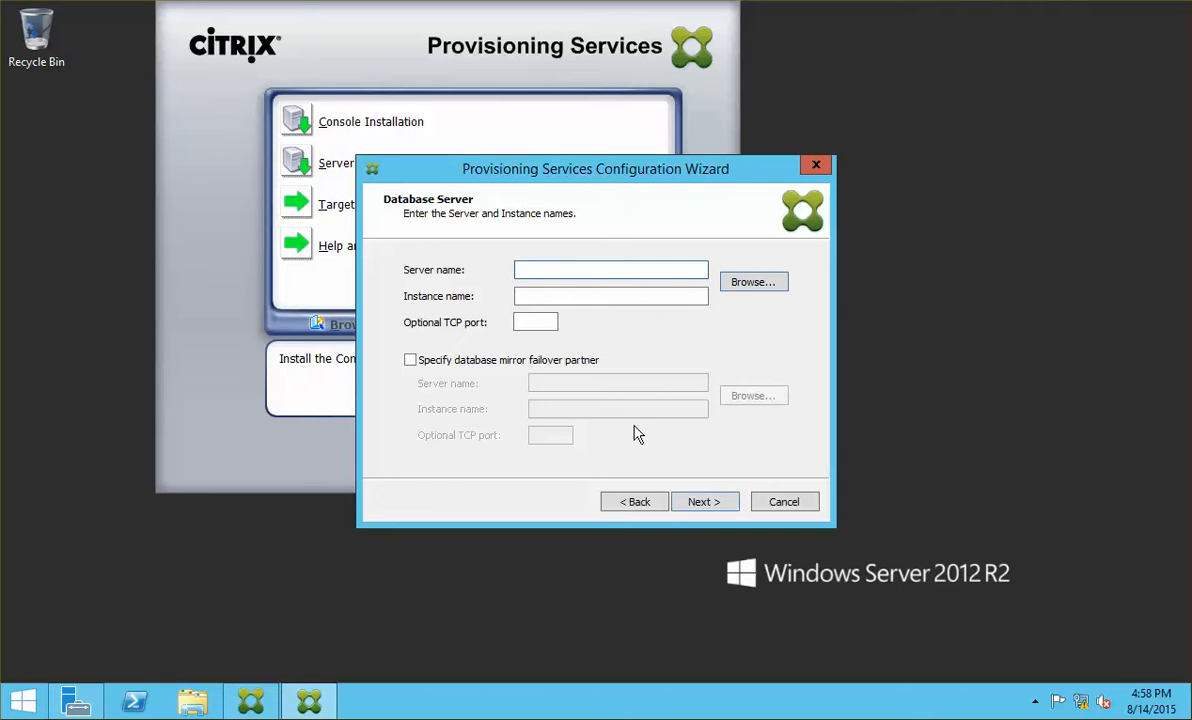
# Step: Enter database server ncicdc01.netsoft.internal with instance SQLEXPRESS and continue
pyautogui.write('ncicdc01.netsoft.internal')
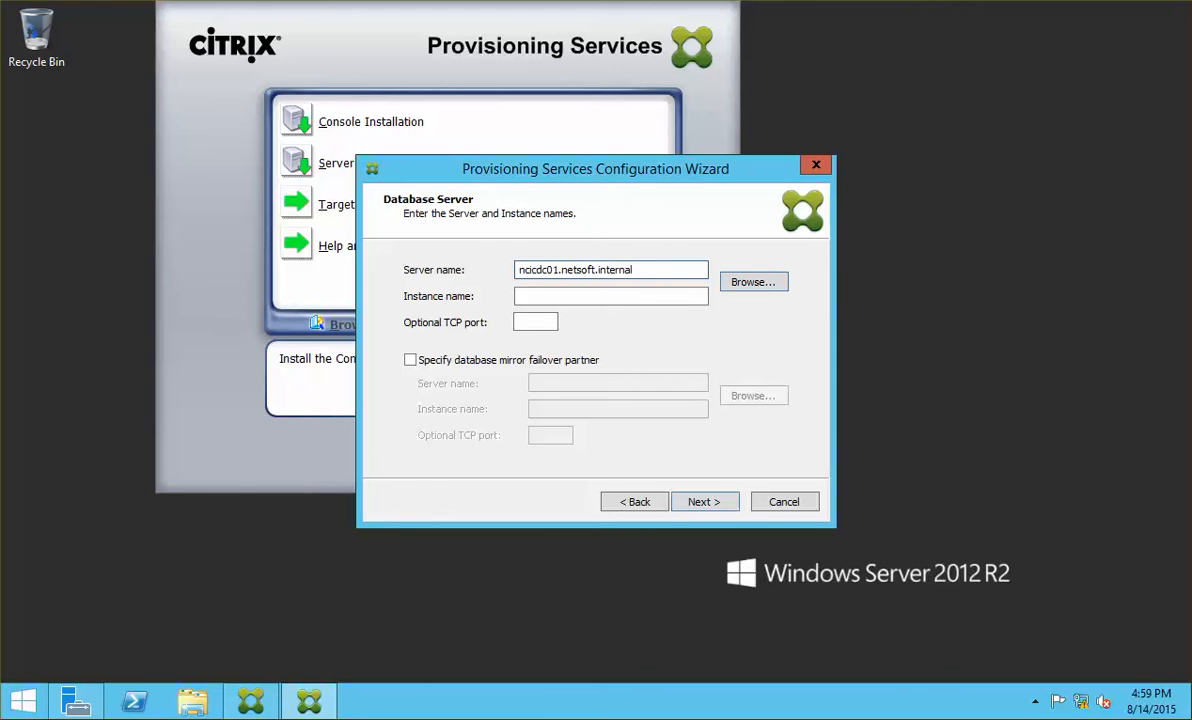
pyautogui.press('Tab')
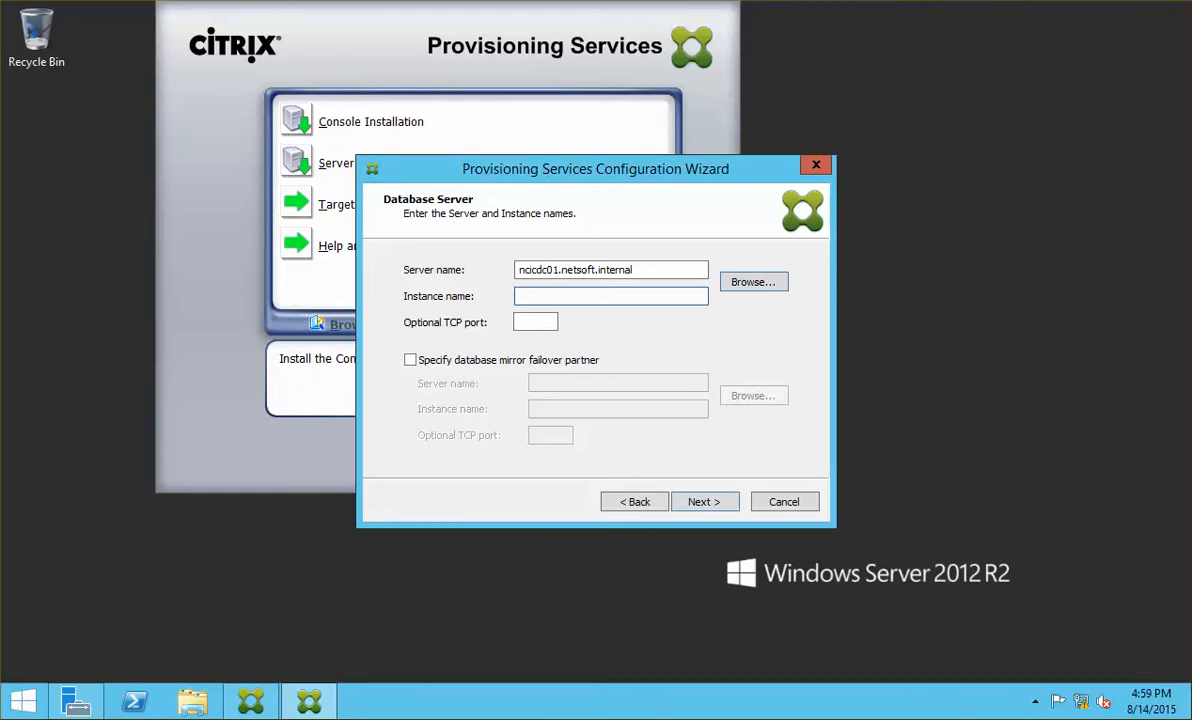
pyautogui.write('SQLEXPRESS')
pyautogui.click(752, 283)
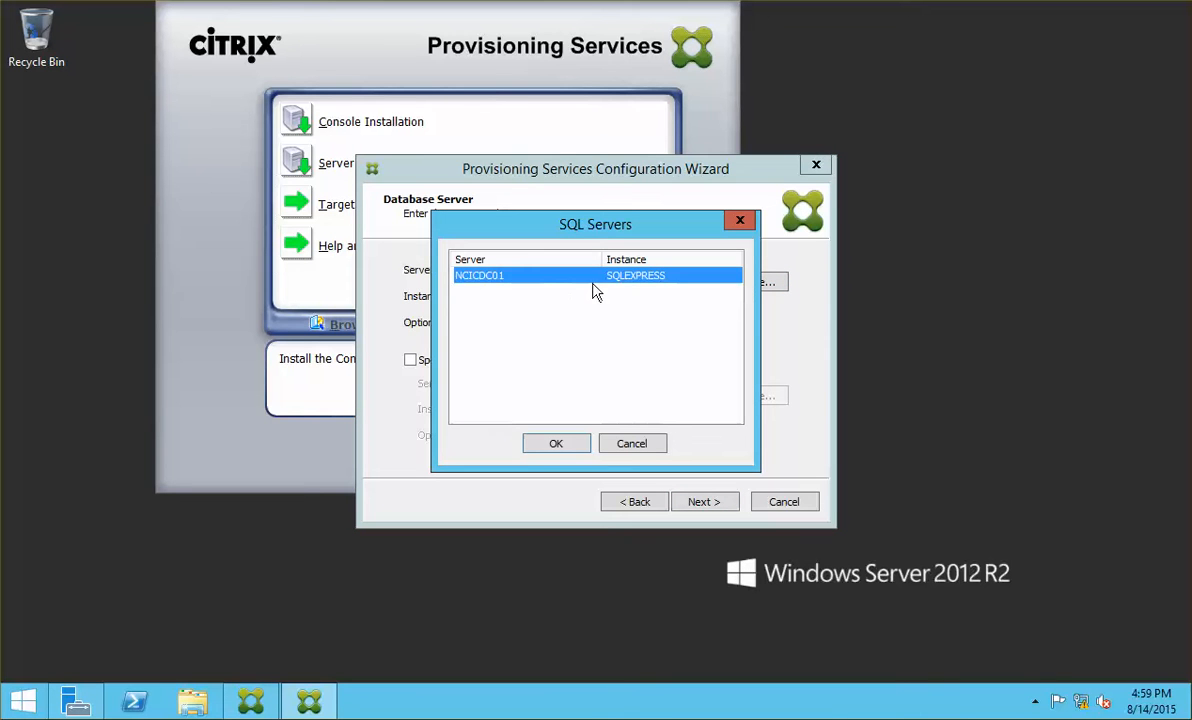
pyautogui.click(636, 444)
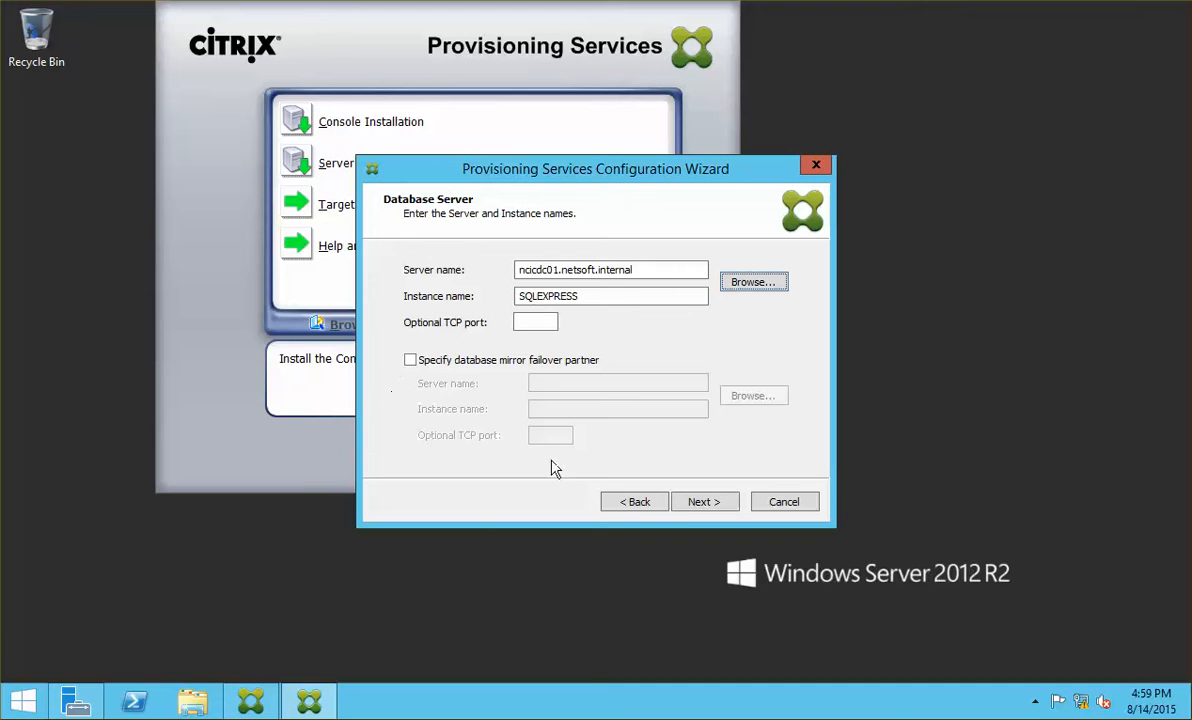
pyautogui.click(700, 507)
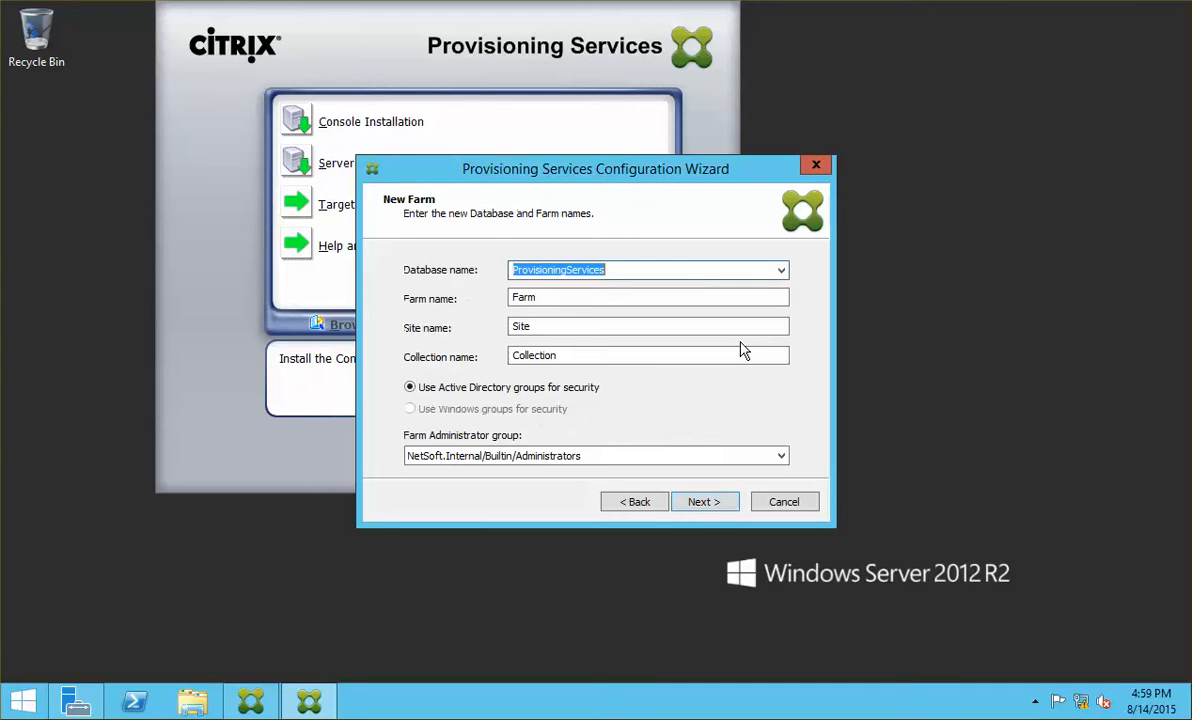
# Step: Keep the default farm names and set the store path to a new C:\PVS Store 1 folder
pyautogui.click(716, 508)
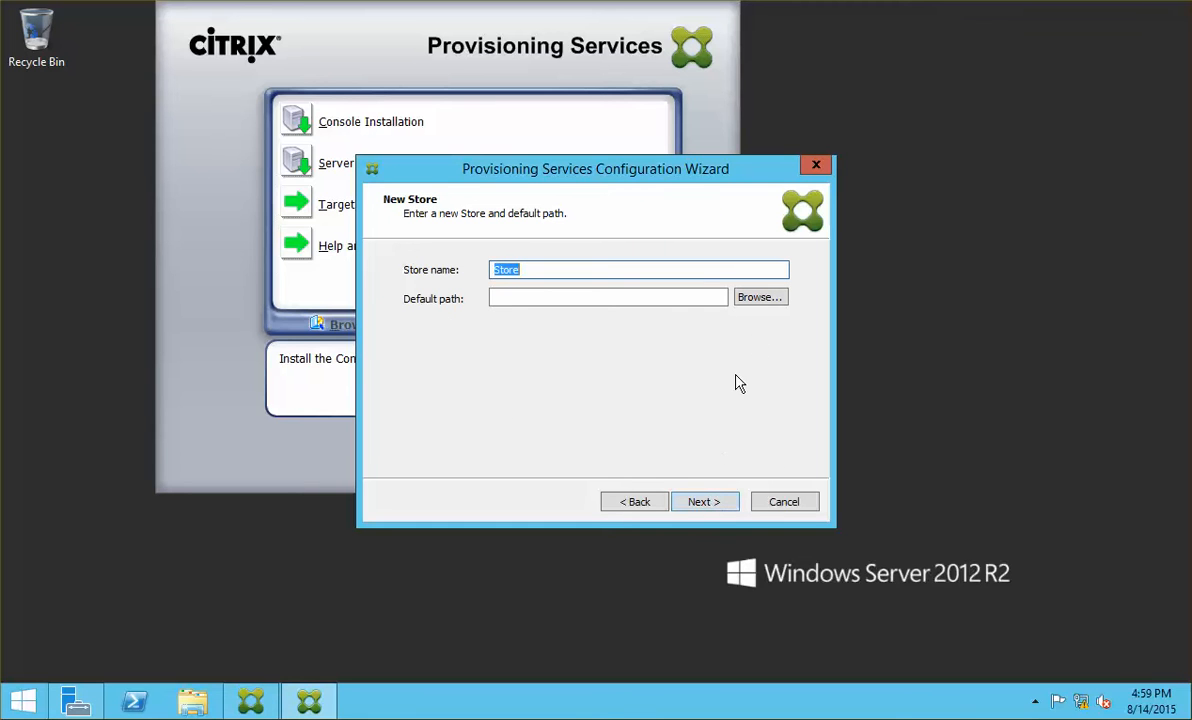
pyautogui.click(766, 300)
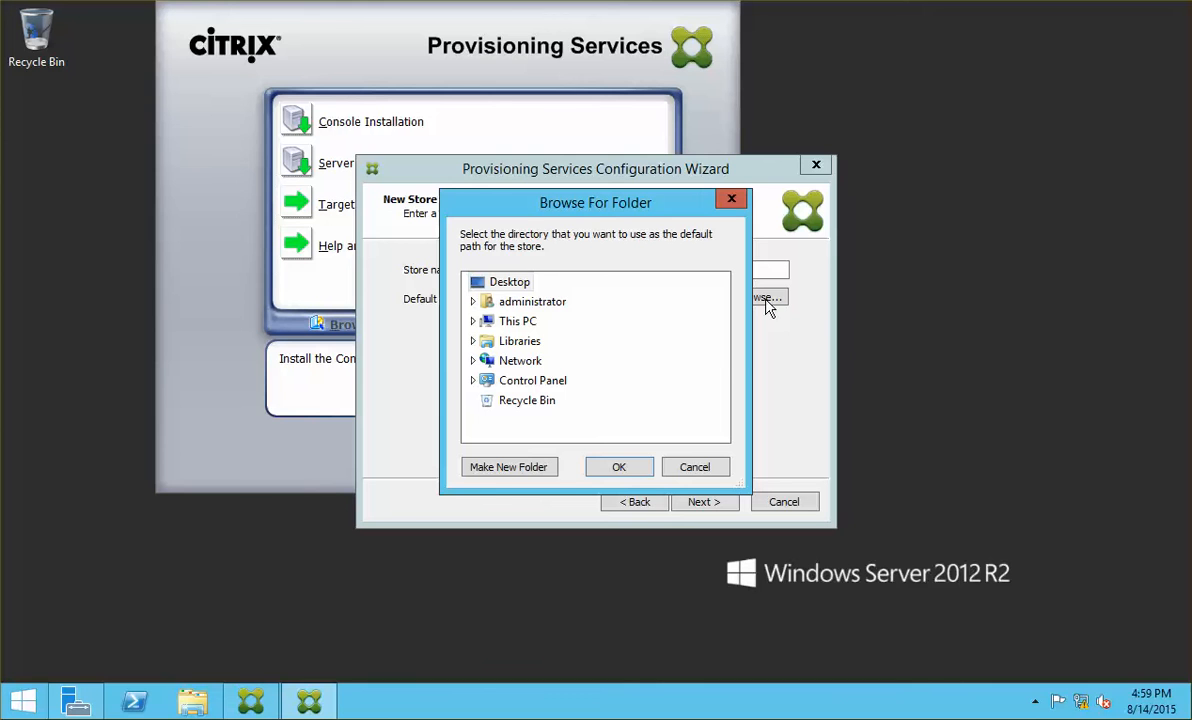
pyautogui.click(472, 322)
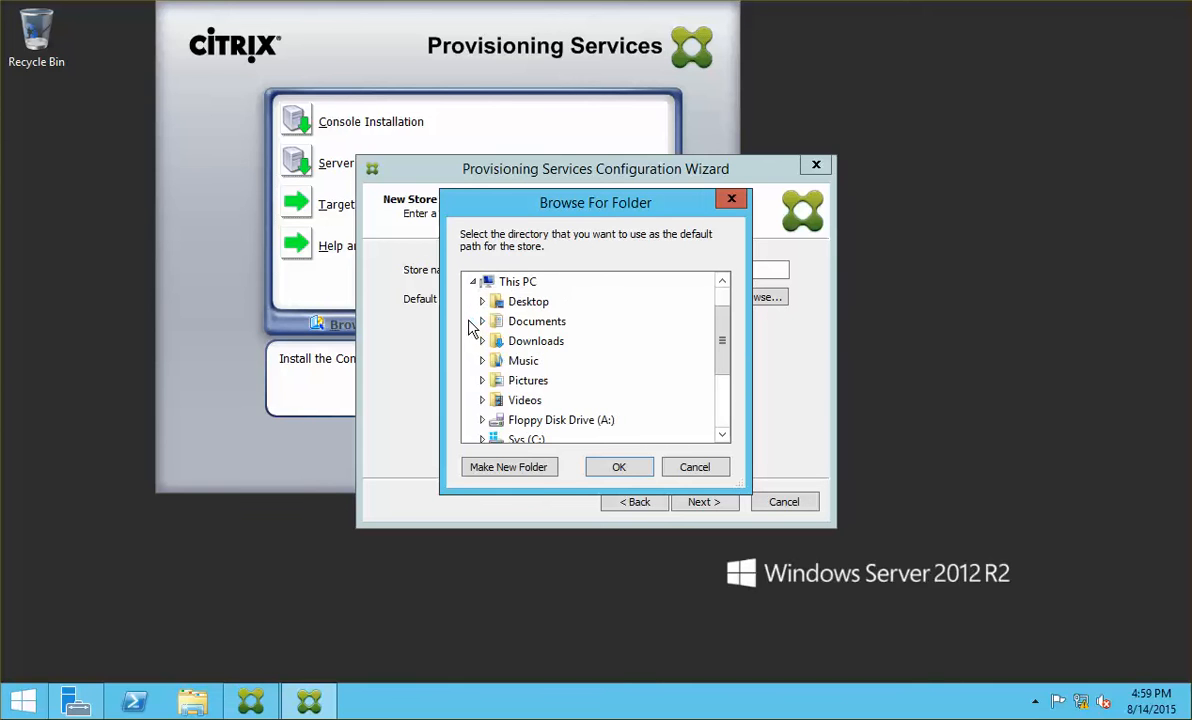
pyautogui.doubleClick(530, 440)
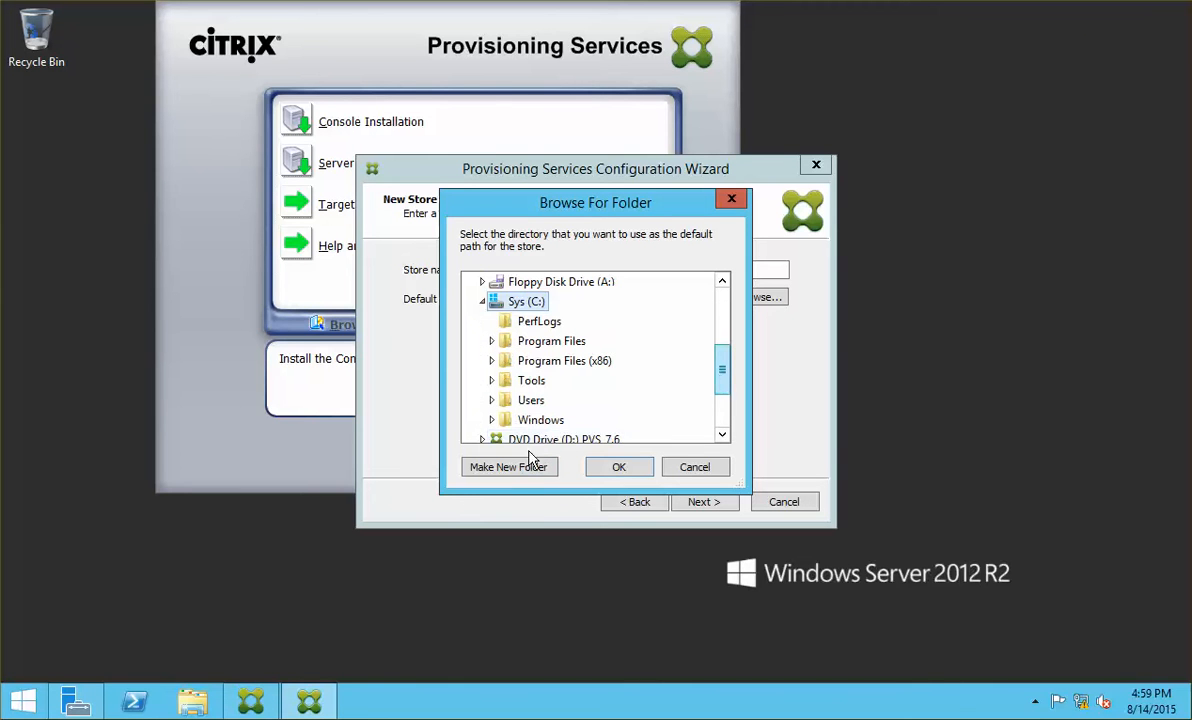
pyautogui.click(529, 467)
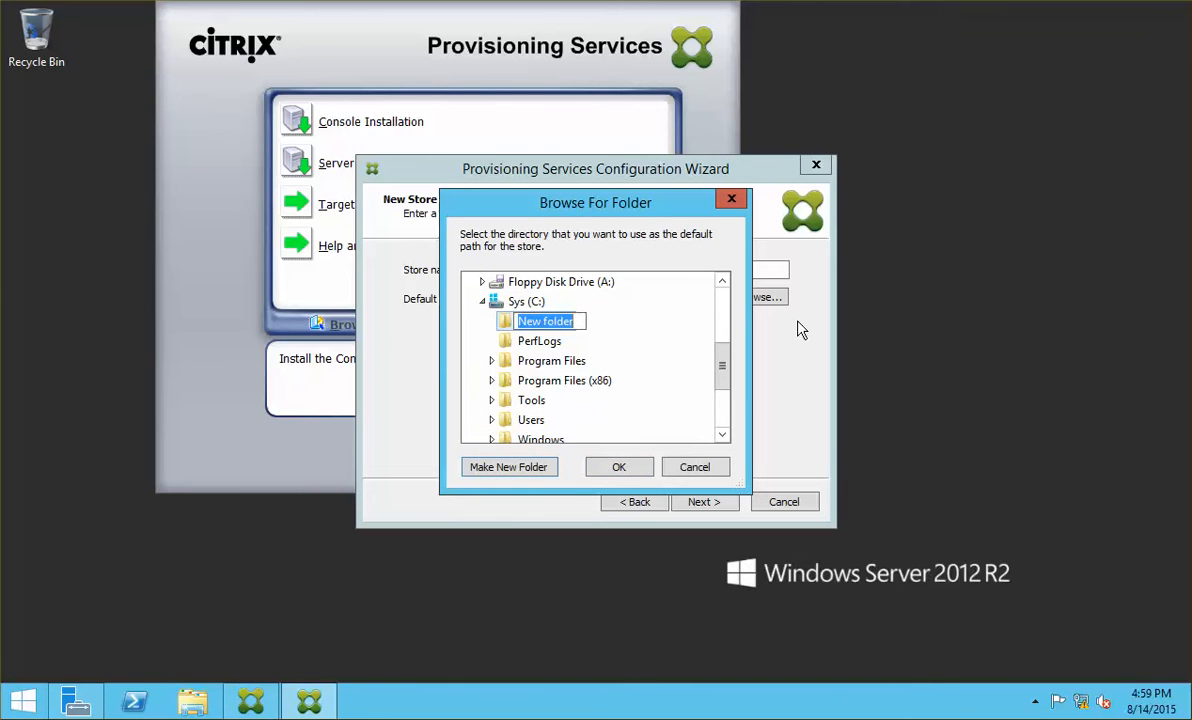
pyautogui.write('PVS Store 1')
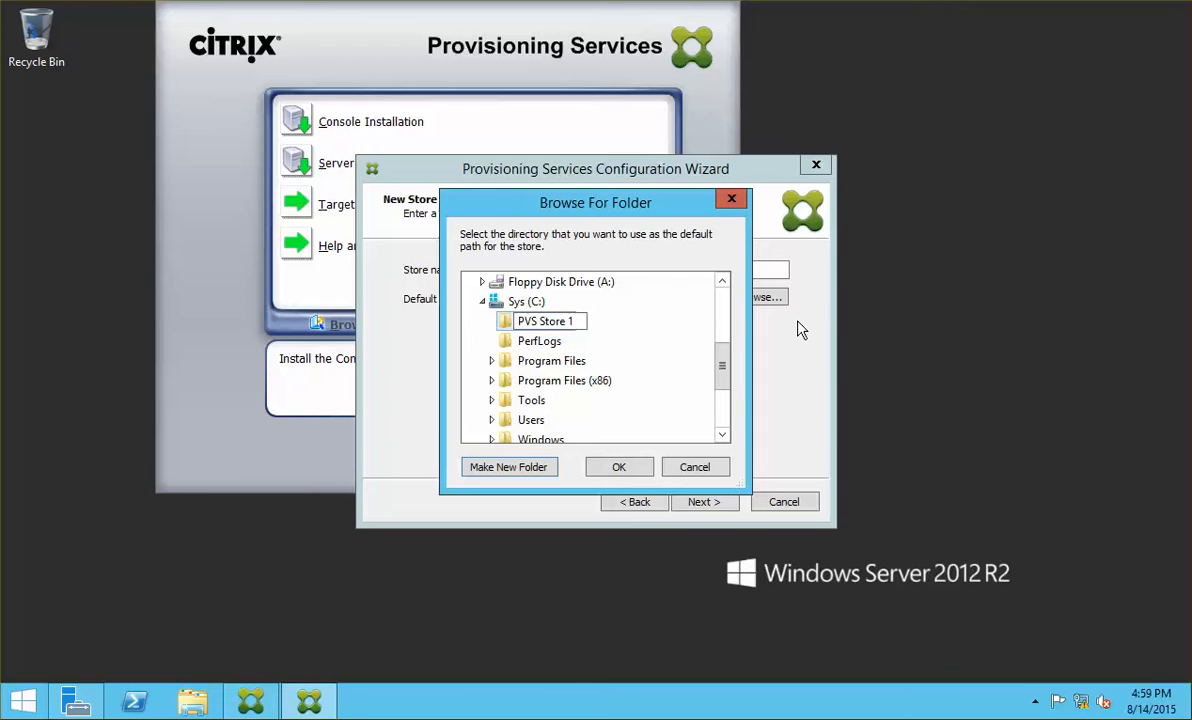
pyautogui.click(612, 466)
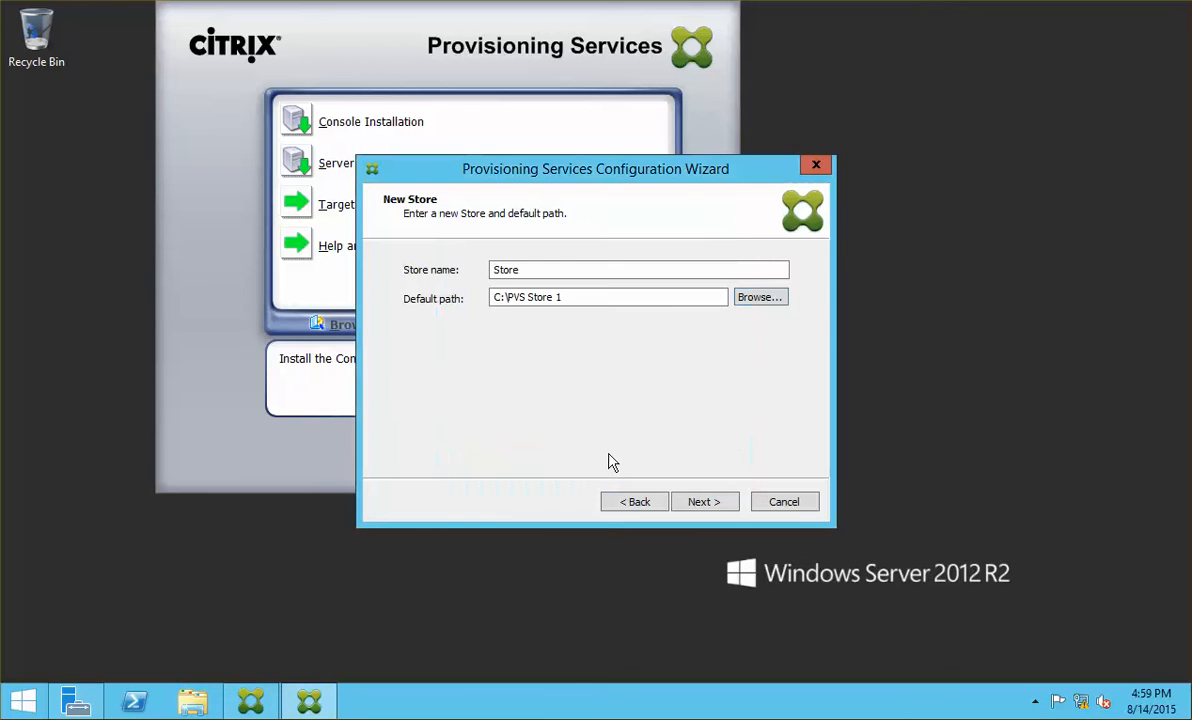
# Step: Enable license server validation and replace NCIPVS01 with ncicdc01 as the license server
pyautogui.click(714, 504)
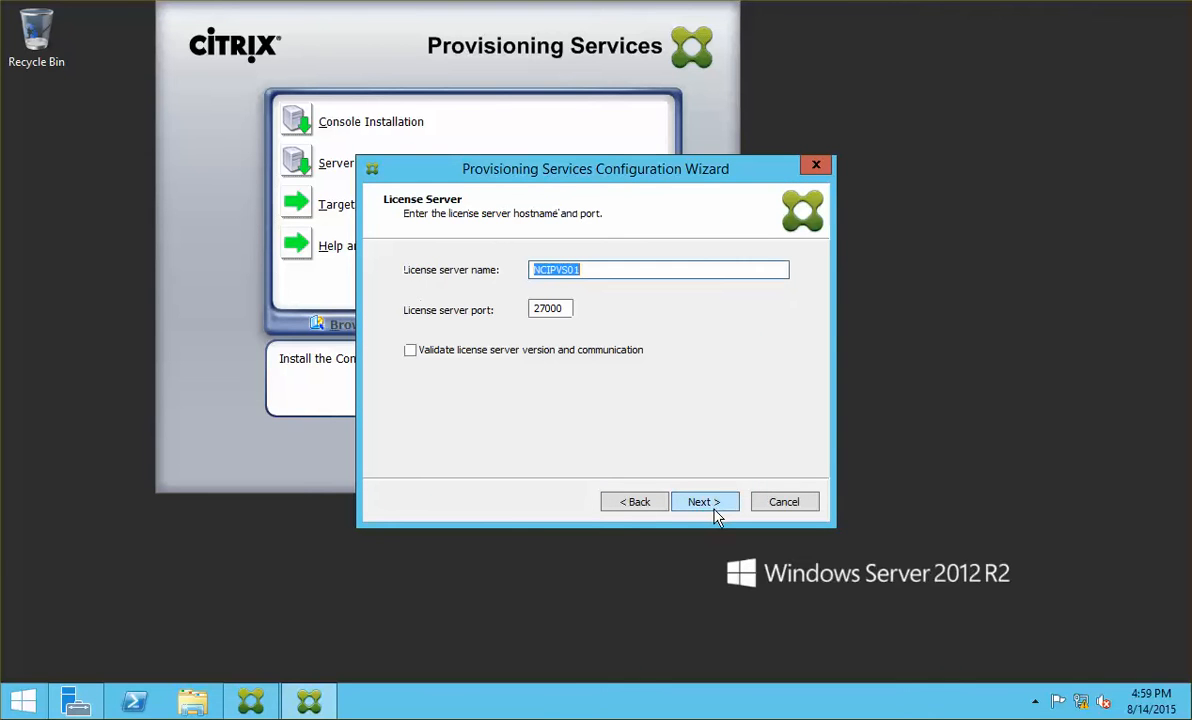
pyautogui.click(579, 352)
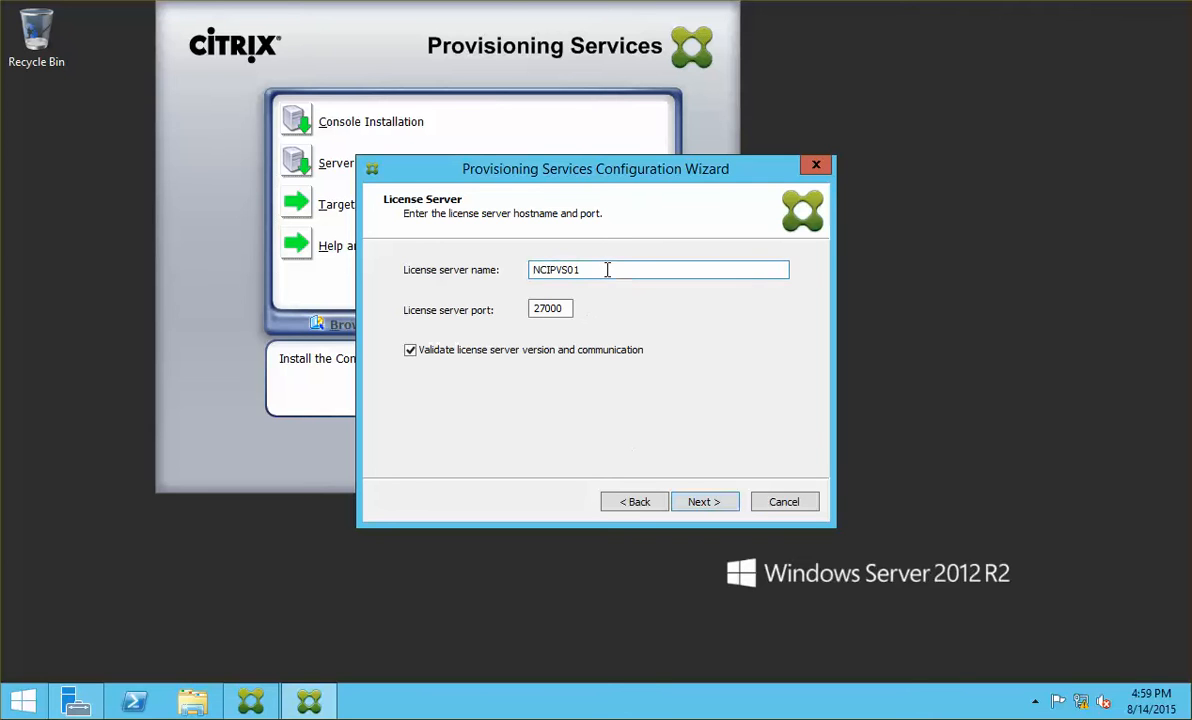
pyautogui.moveTo(607, 269); pyautogui.dragTo(390, 262)
pyautogui.write('ncidc')
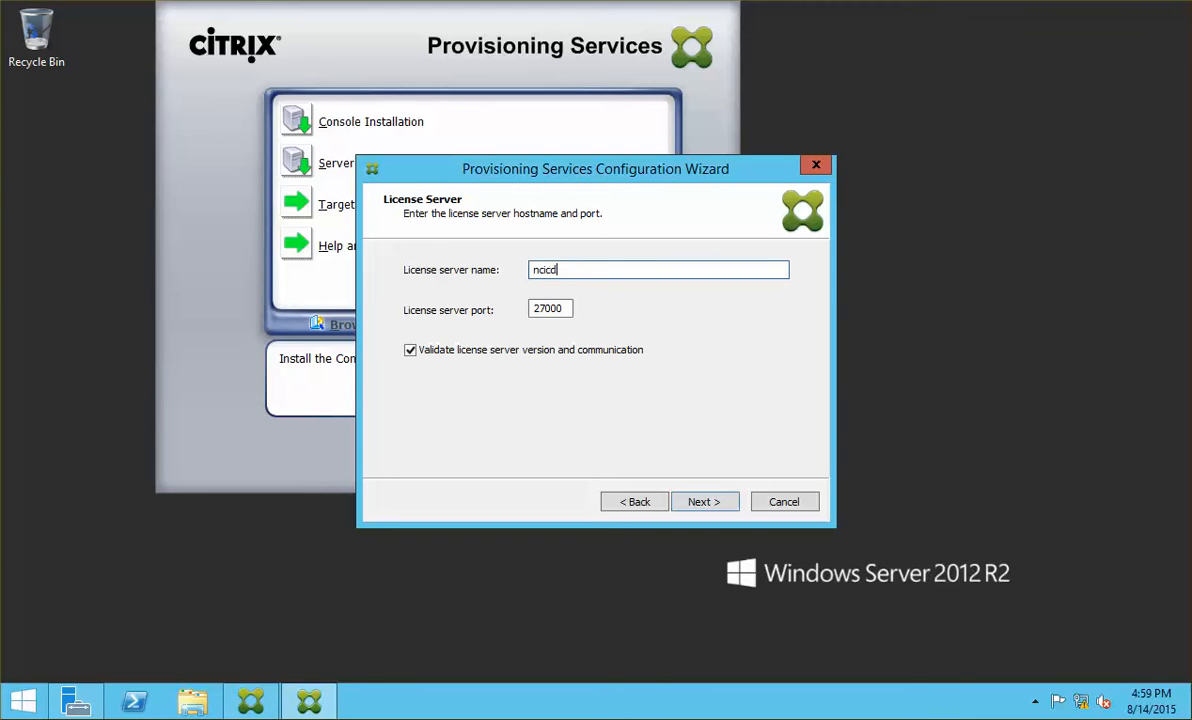
pyautogui.write('c01')
pyautogui.click(699, 503)
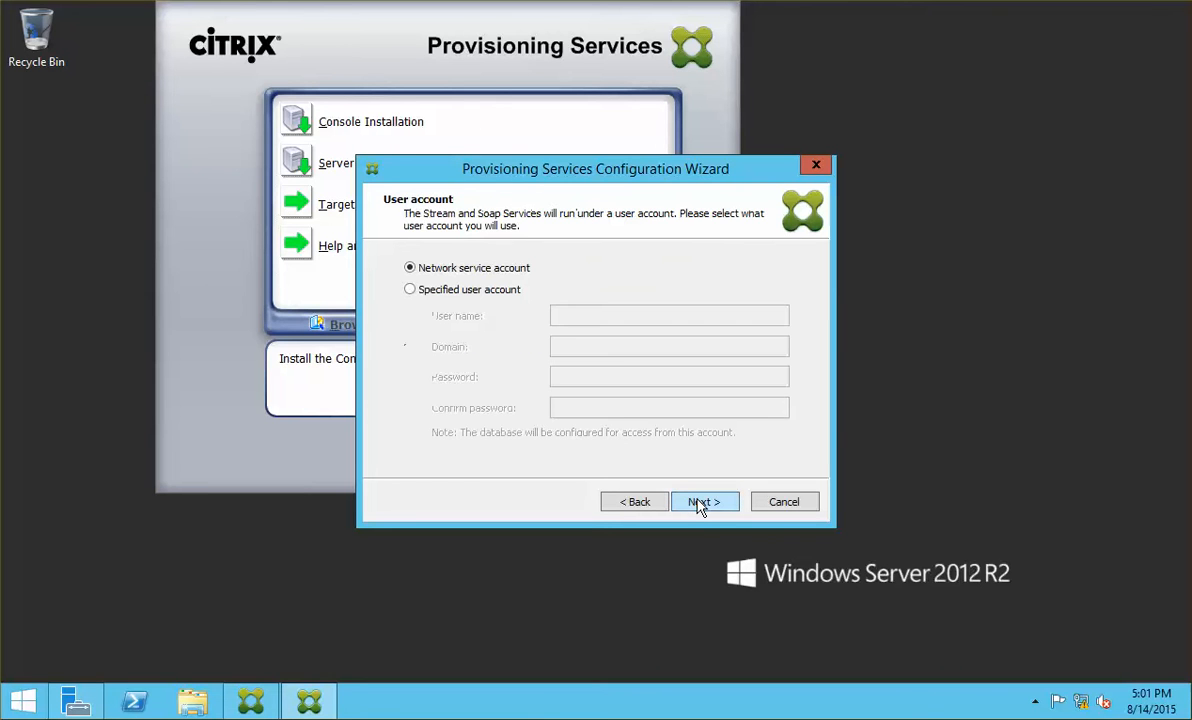
pyautogui.click(636, 503)
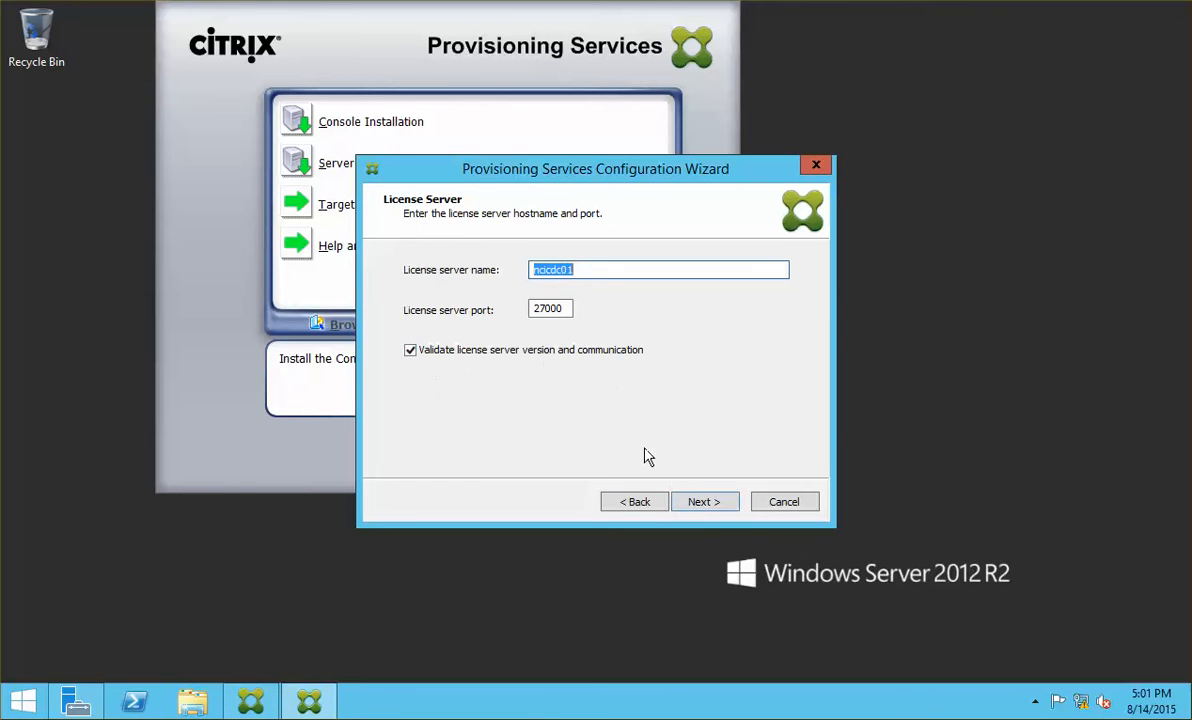
pyautogui.click(700, 503)
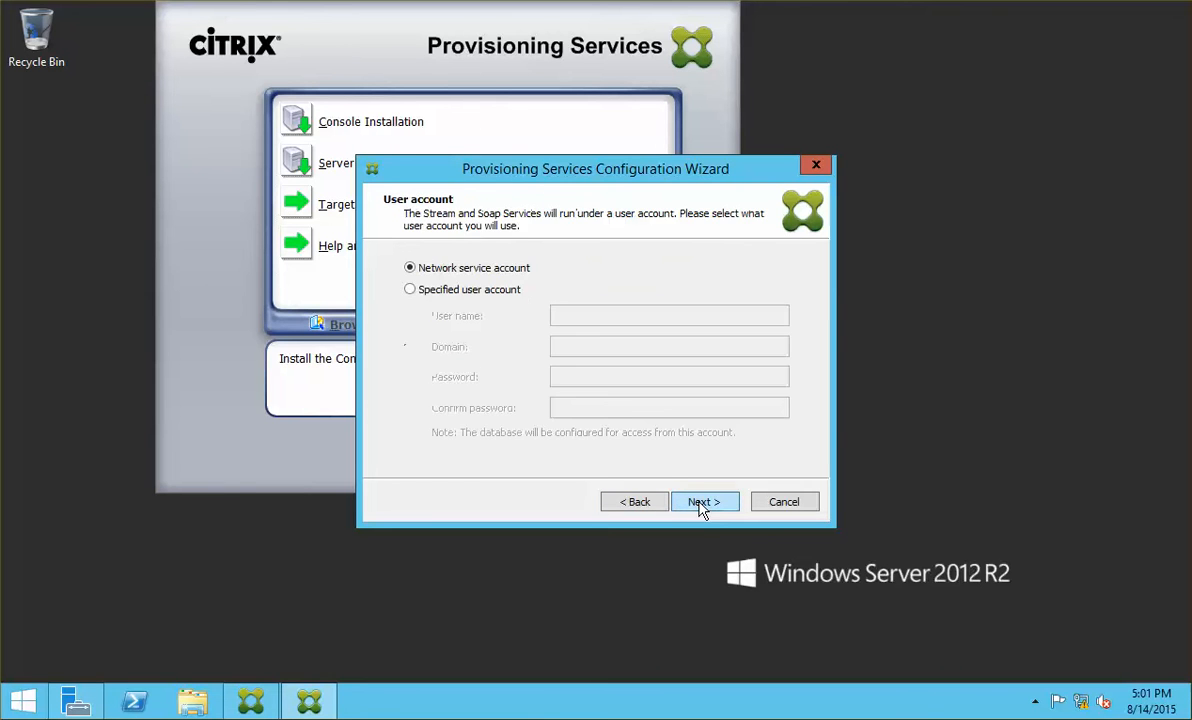
# Step: Fix the license server name after the invalid-server error and accept ncicdc01 on port 27000
pyautogui.click(616, 504)
pyautogui.click(607, 273)
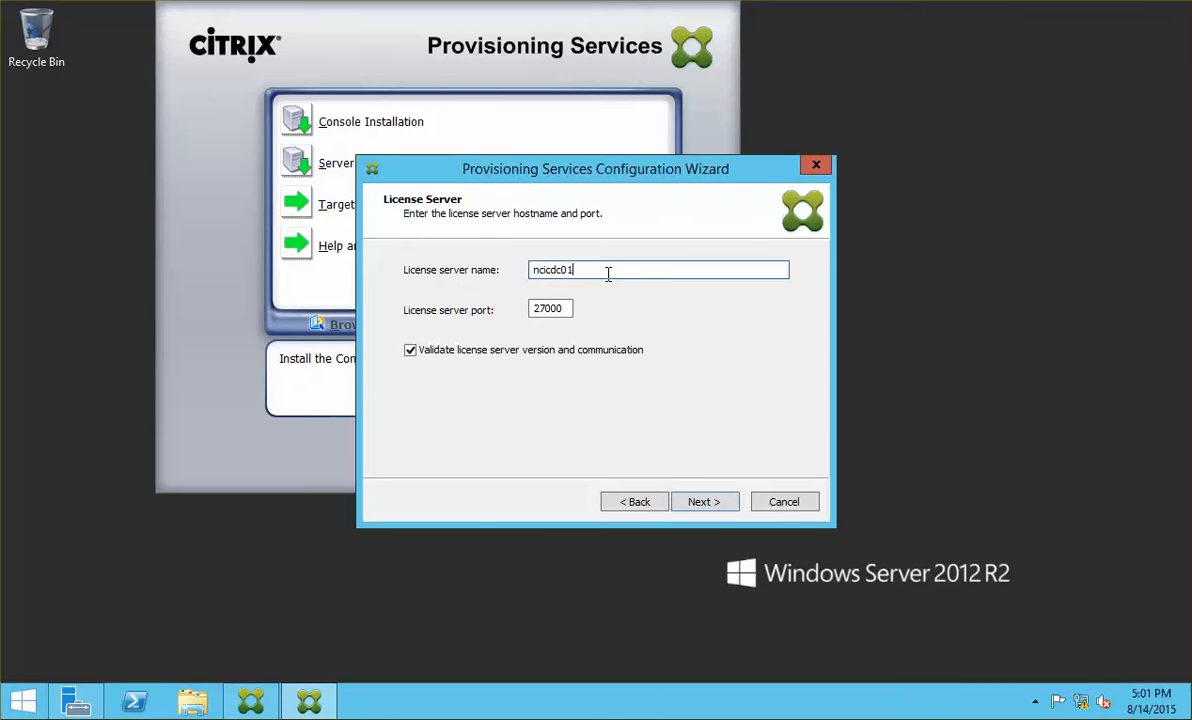
pyautogui.press('BackSpace')
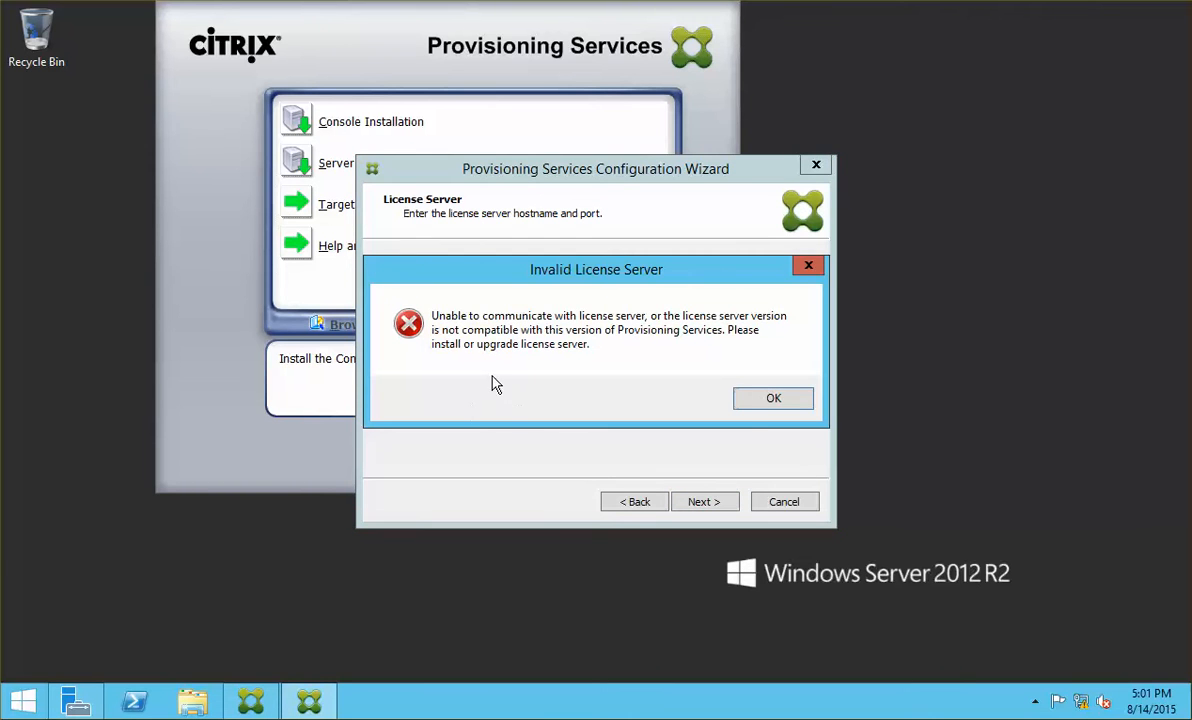
pyautogui.click(745, 403)
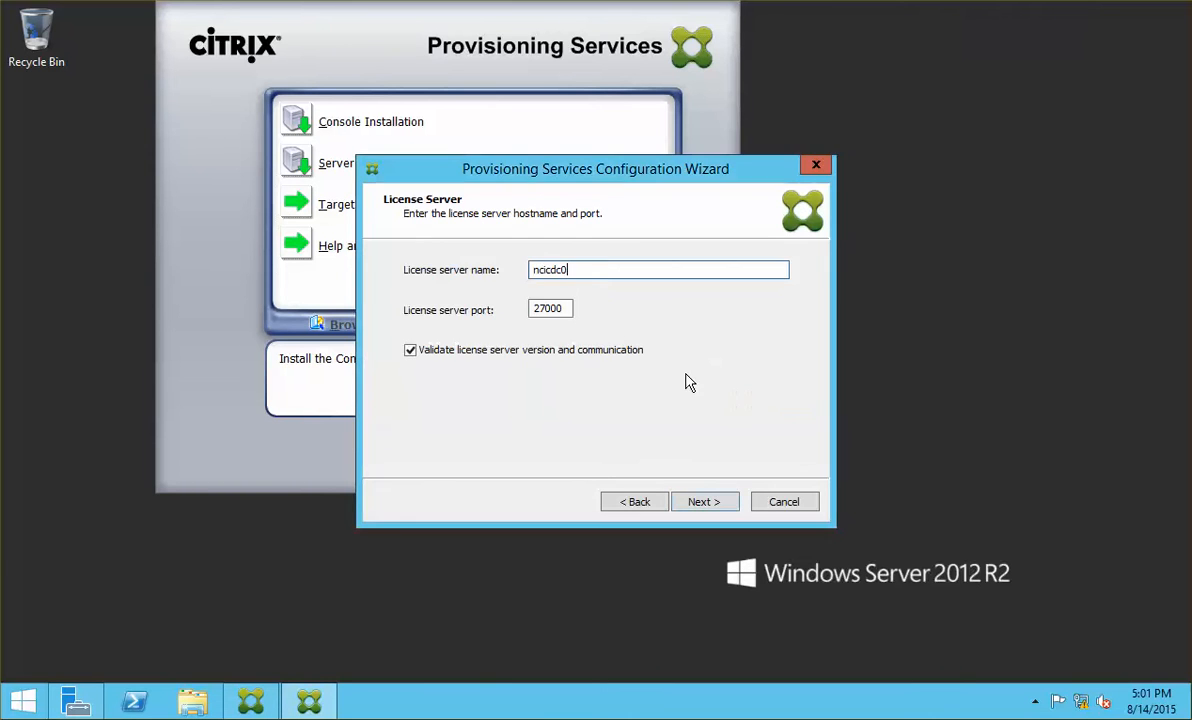
pyautogui.click(609, 275)
pyautogui.write('1')
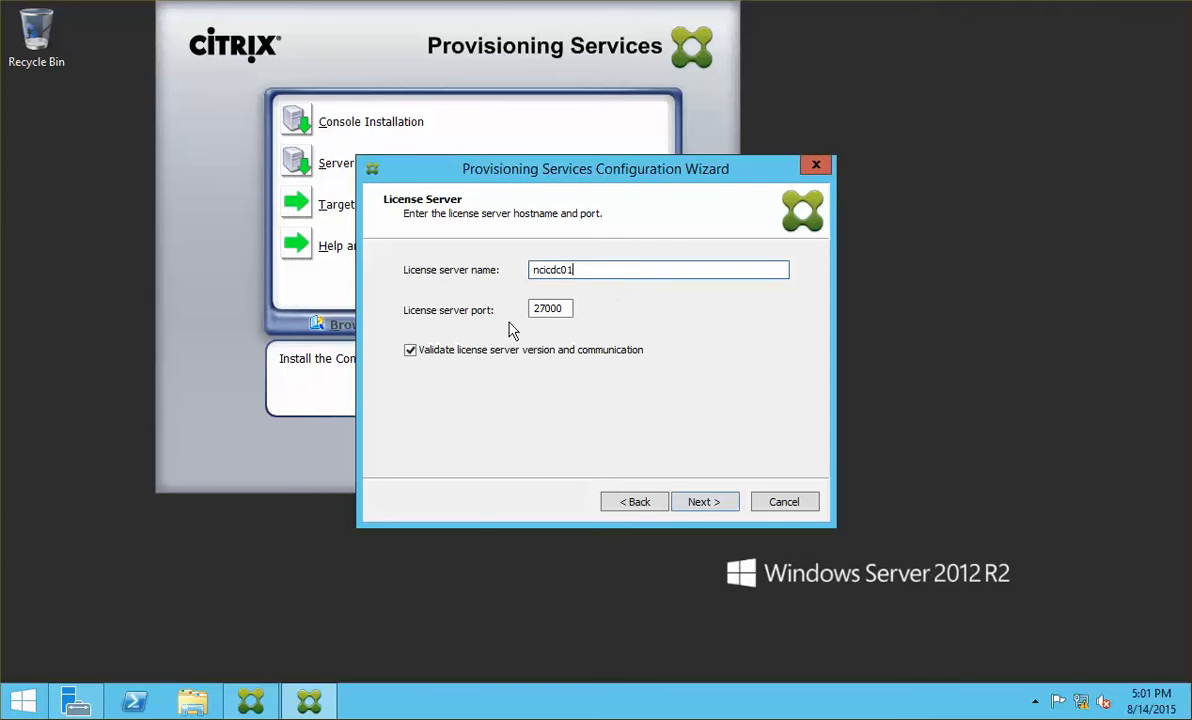
pyautogui.click(698, 502)
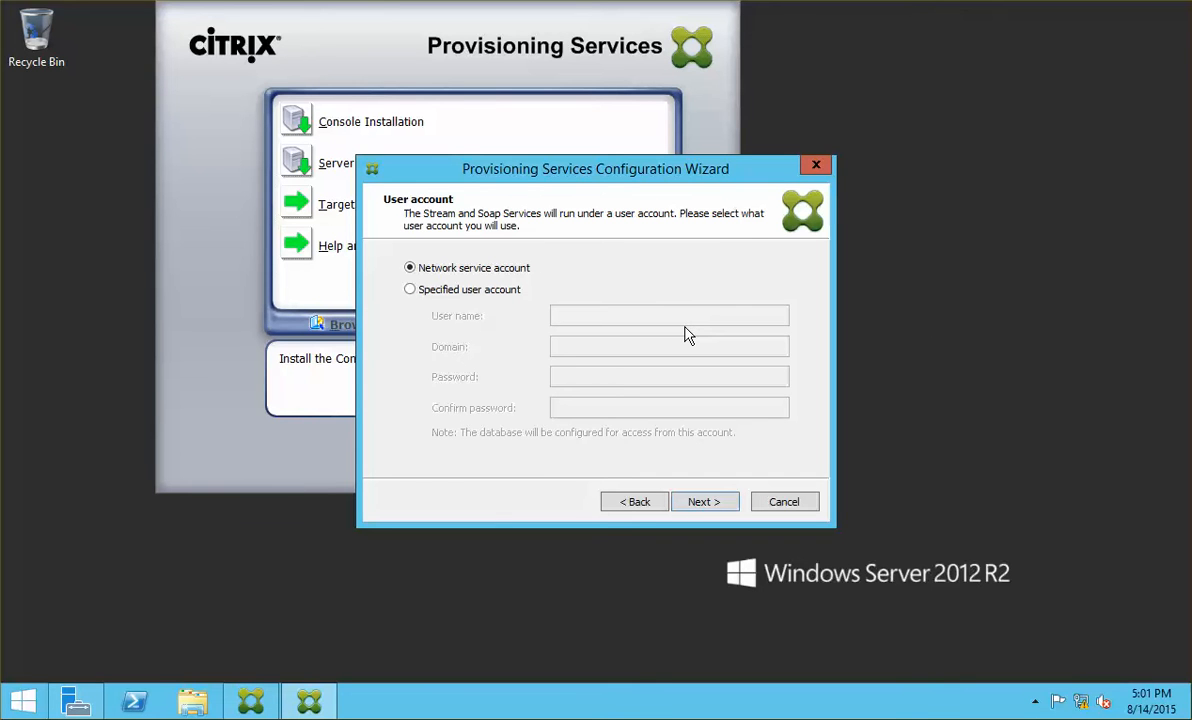
# Step: Run the services under a specified user account named administrator
pyautogui.click(422, 294)
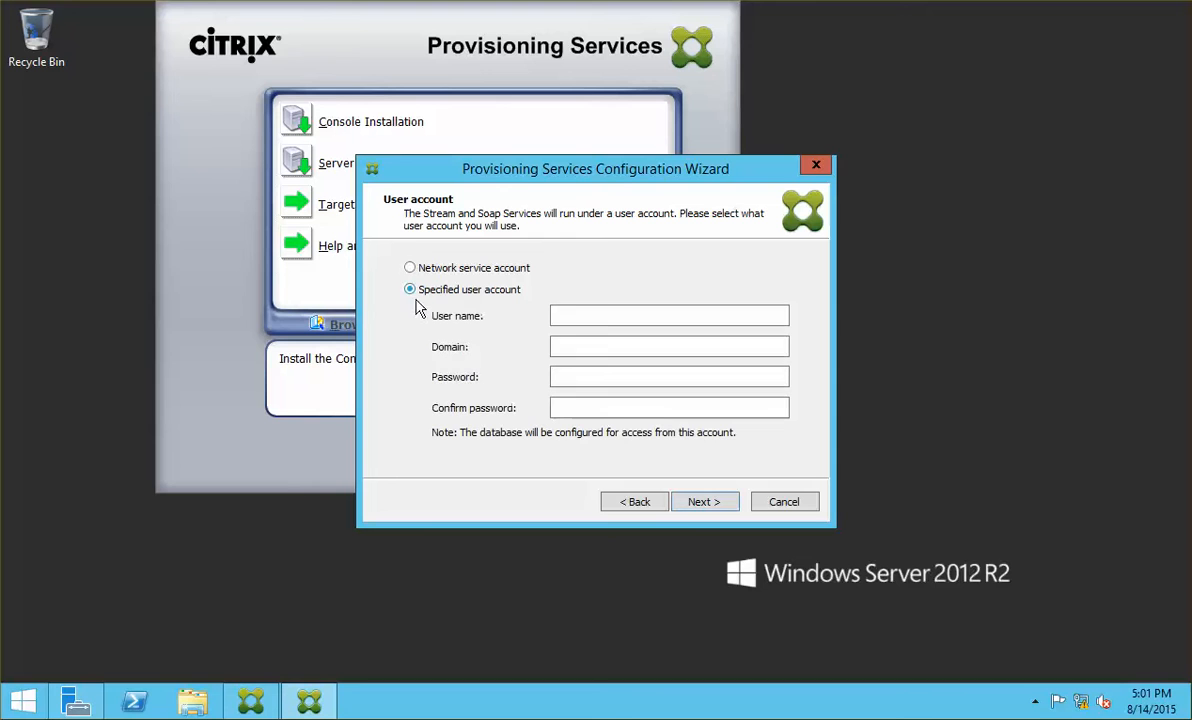
pyautogui.click(582, 316)
pyautogui.write('administ')
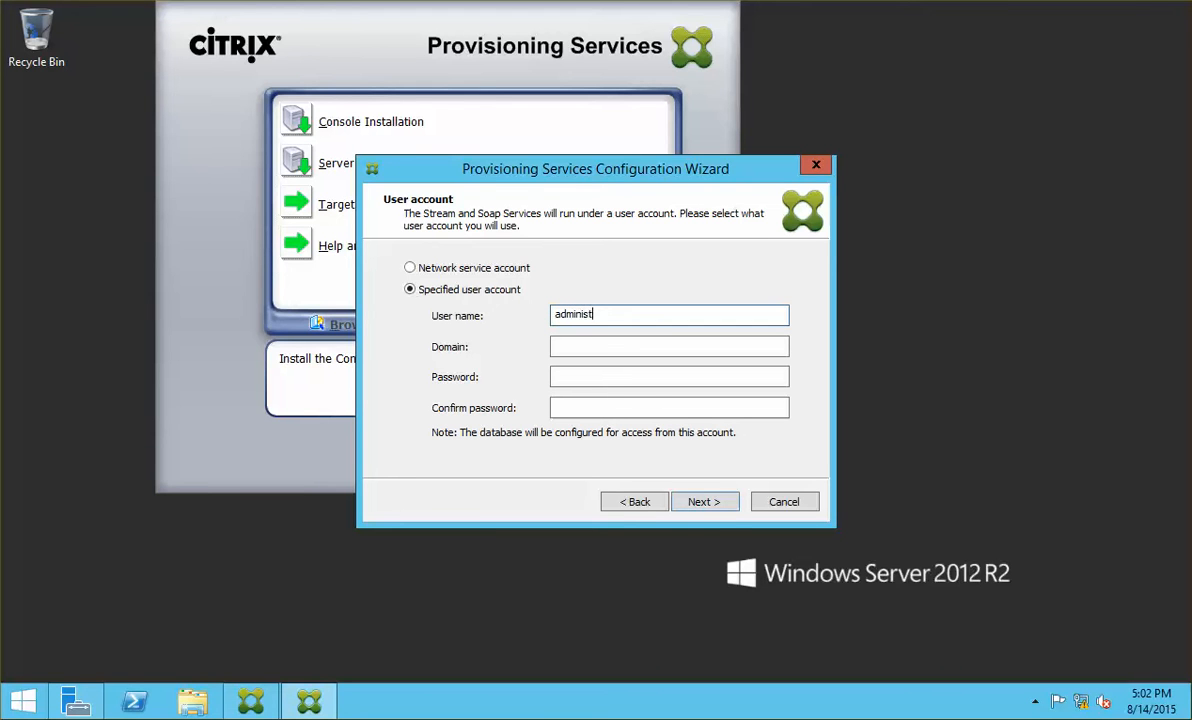
pyautogui.press('BackSpace')
pyautogui.press('BackSpace')
pyautogui.press('BackSpace')
pyautogui.write('n')
pyautogui.press('BackSpace')
pyautogui.press('BackSpace')
pyautogui.press('BackSpace')
pyautogui.press('BackSpace')
pyautogui.press('BackSpace')
pyautogui.write('administrator')
# Step: Enter domain netsoft and the account password with confirmation, then continue
pyautogui.press('Tab')
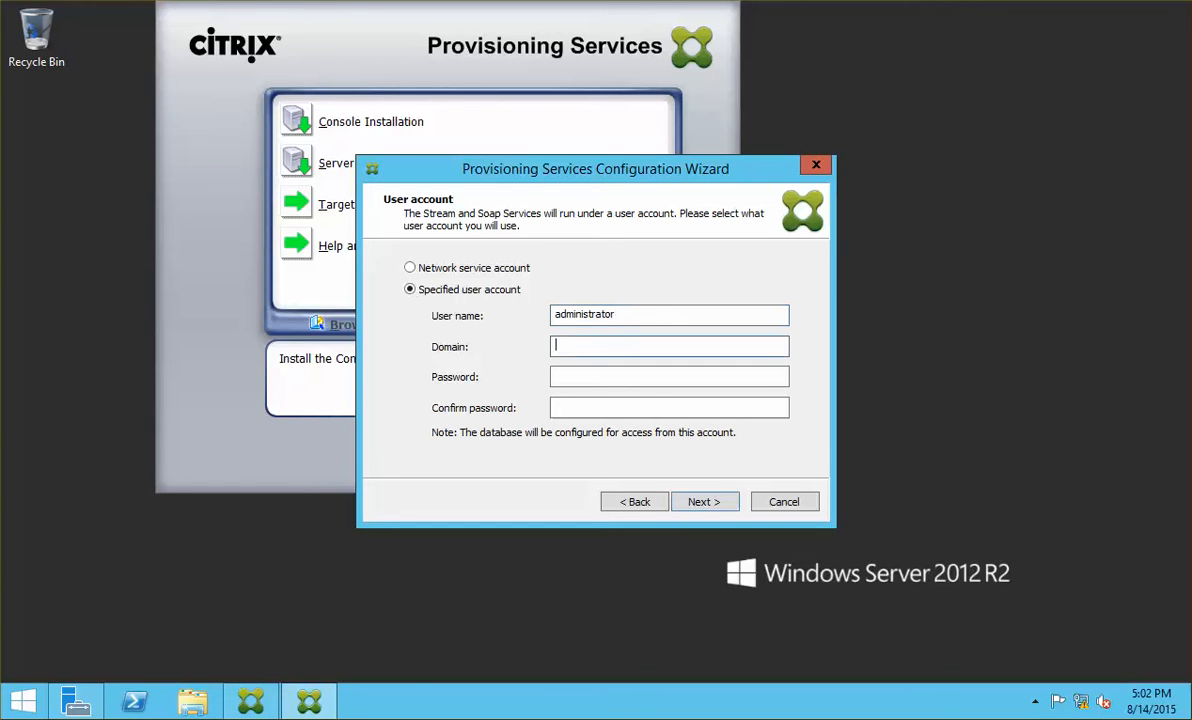
pyautogui.write('netsoft')
pyautogui.press('Tab')
pyautogui.write('••••••')
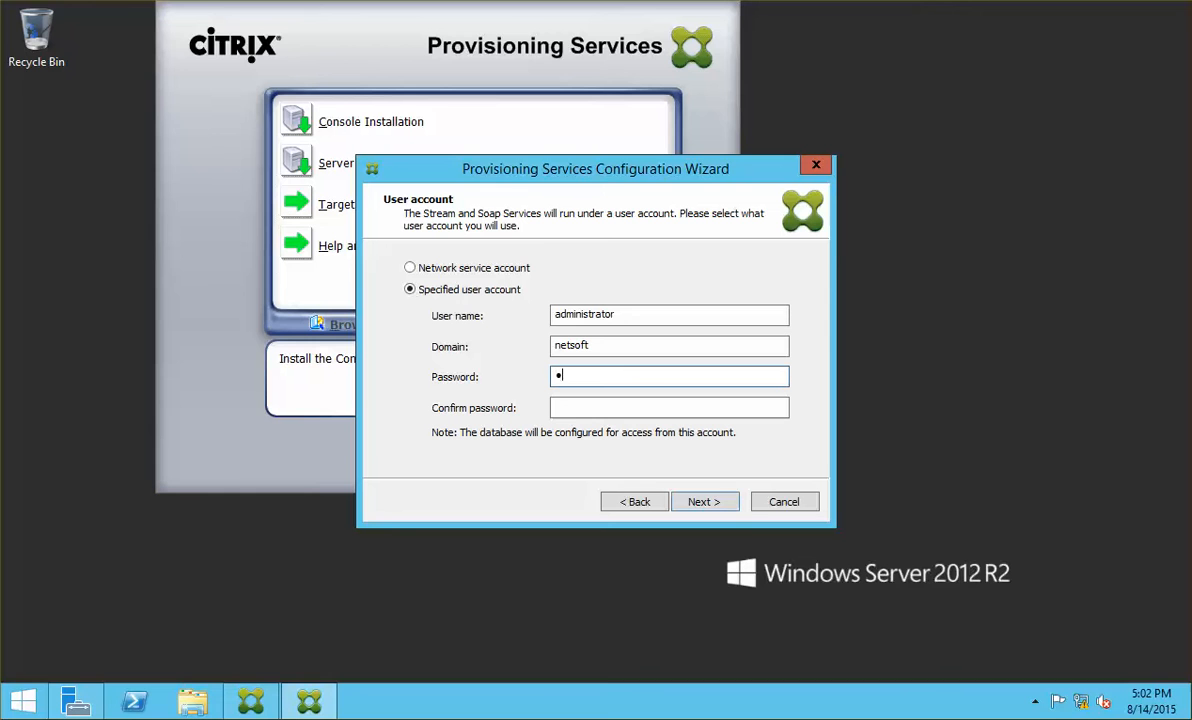
pyautogui.write('••')
pyautogui.press('Tab')
pyautogui.write('••••••••')
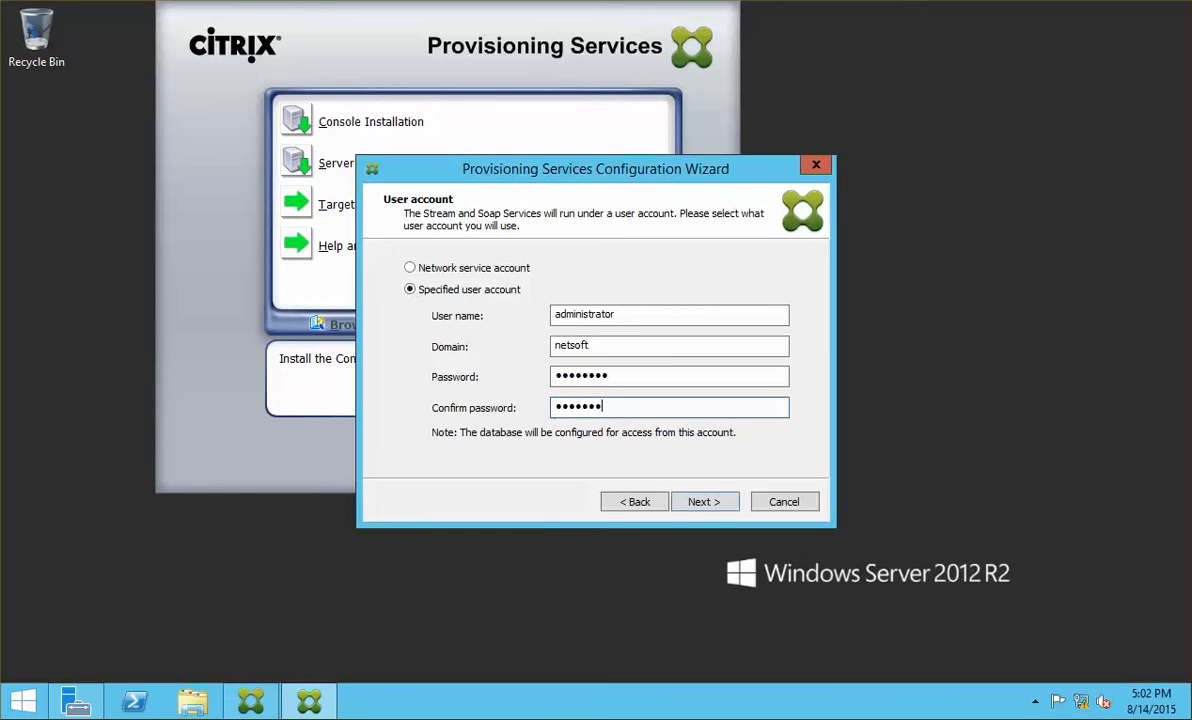
pyautogui.press('Return')
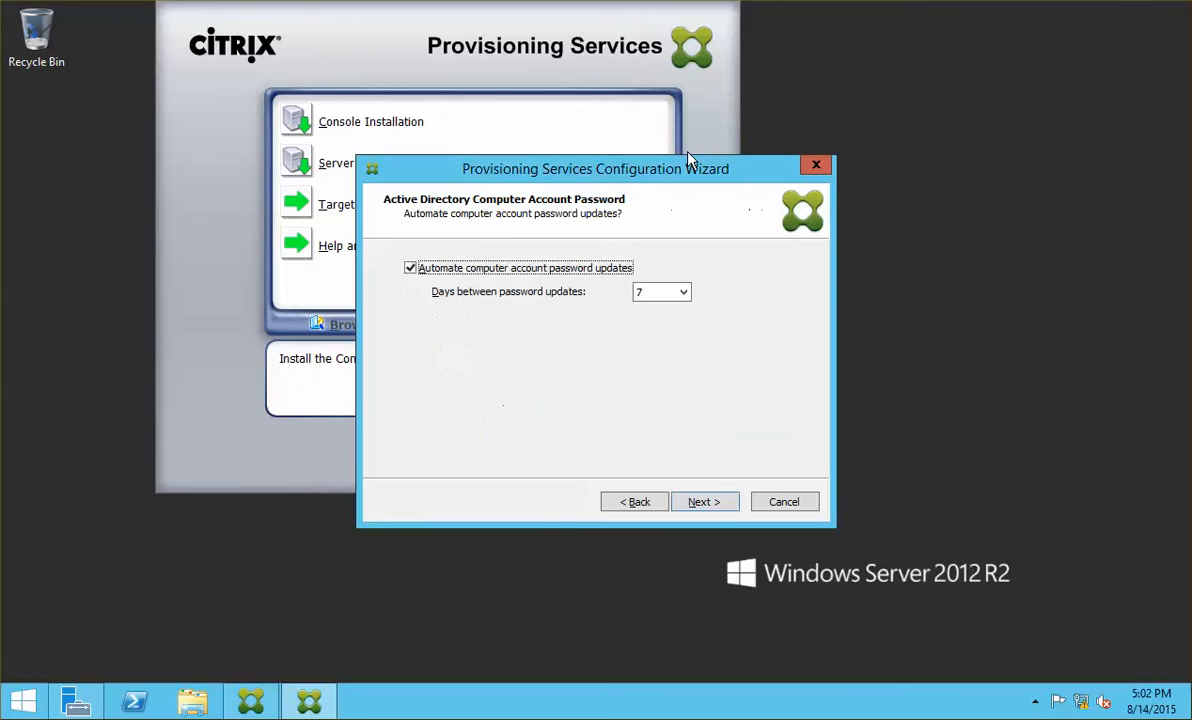
# Step: Disable automatic computer password updates and enable the Provisioning Services TFTP service
pyautogui.click(465, 270)
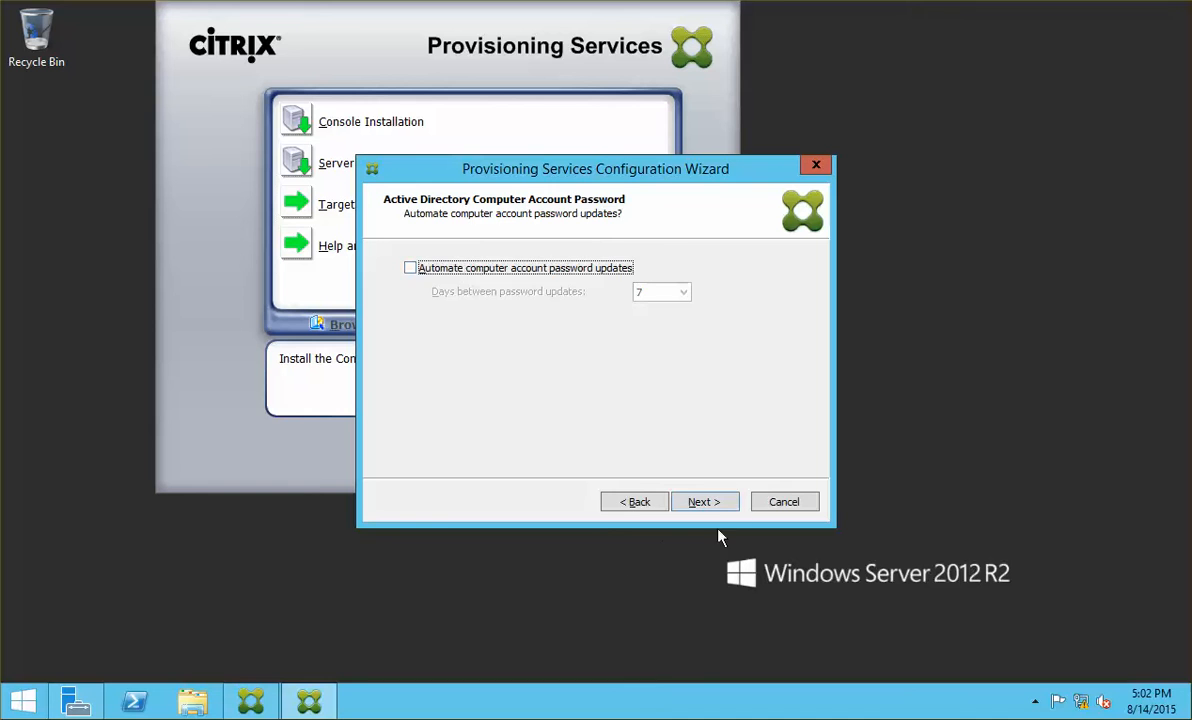
pyautogui.click(735, 509)
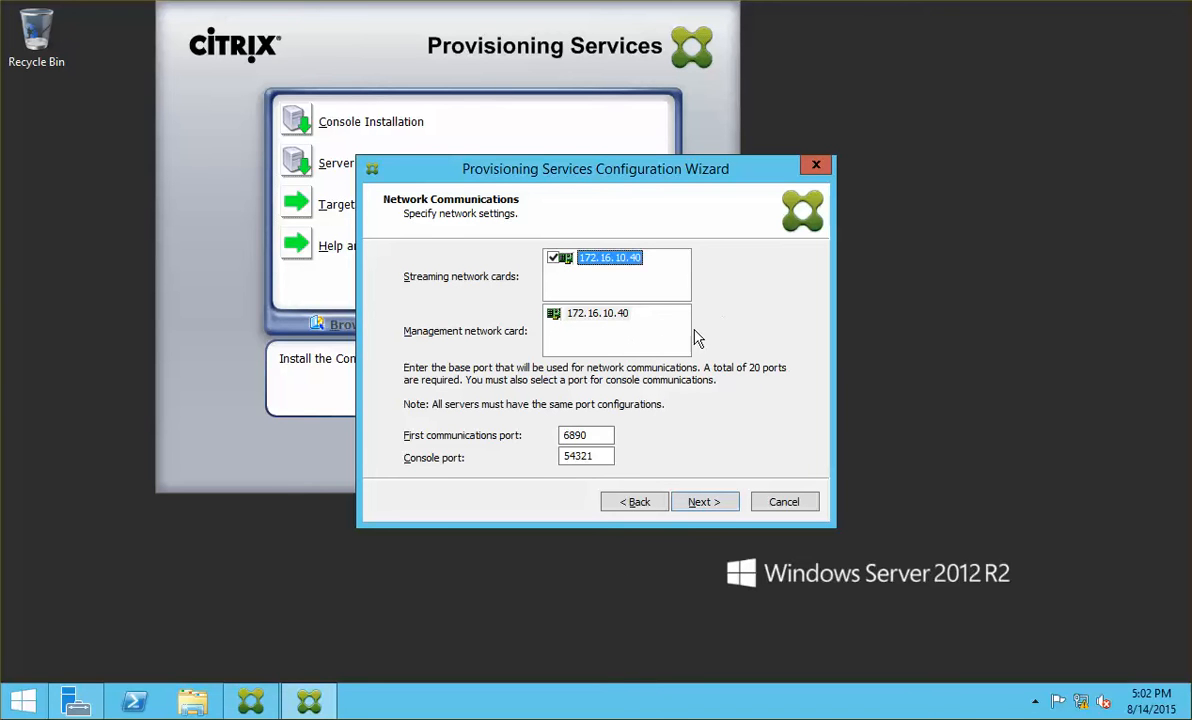
pyautogui.click(710, 502)
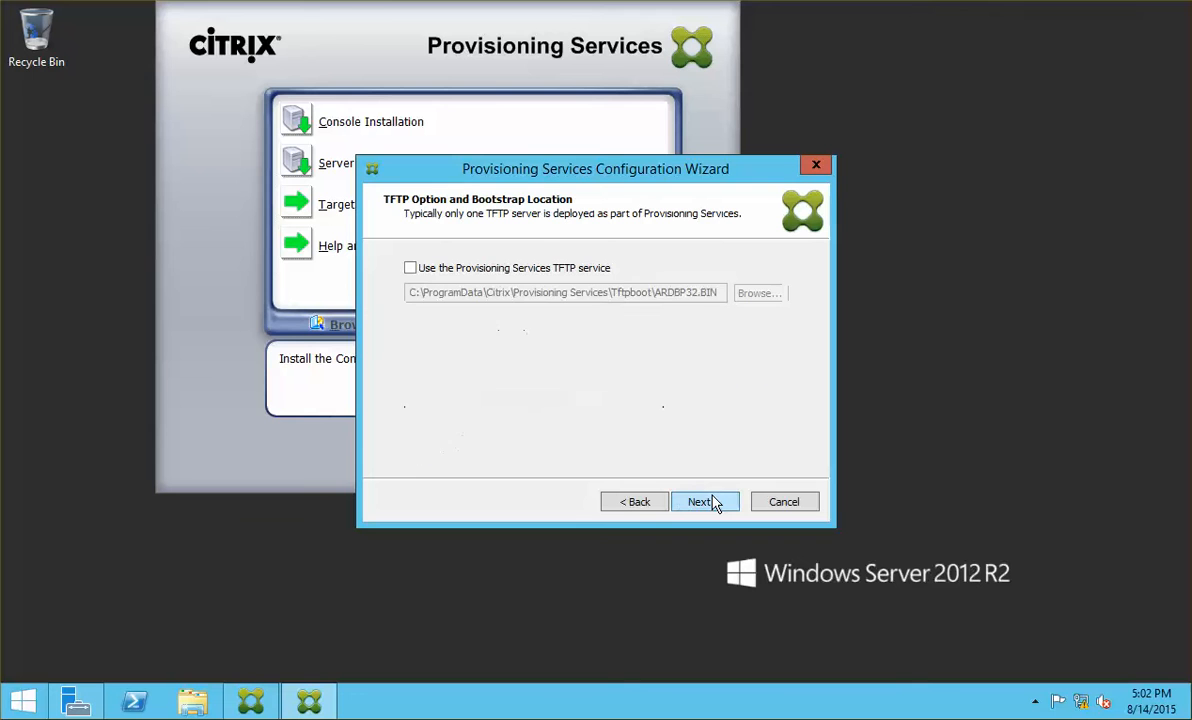
pyautogui.click(410, 268)
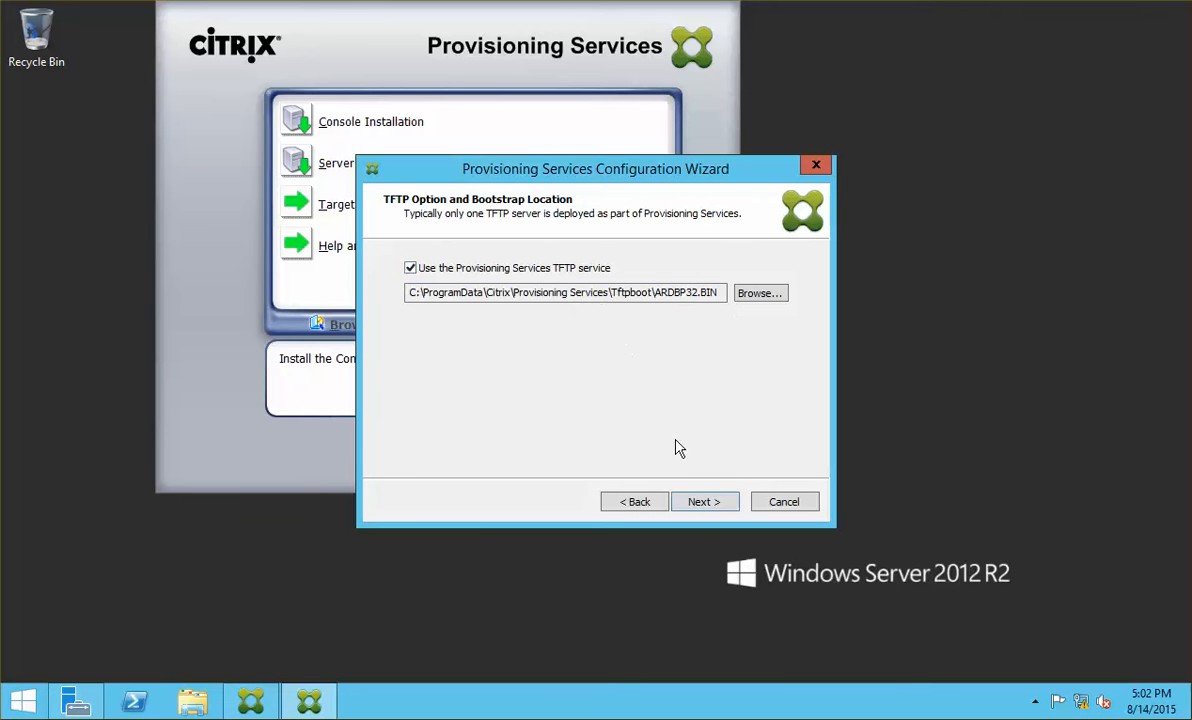
pyautogui.click(699, 506)
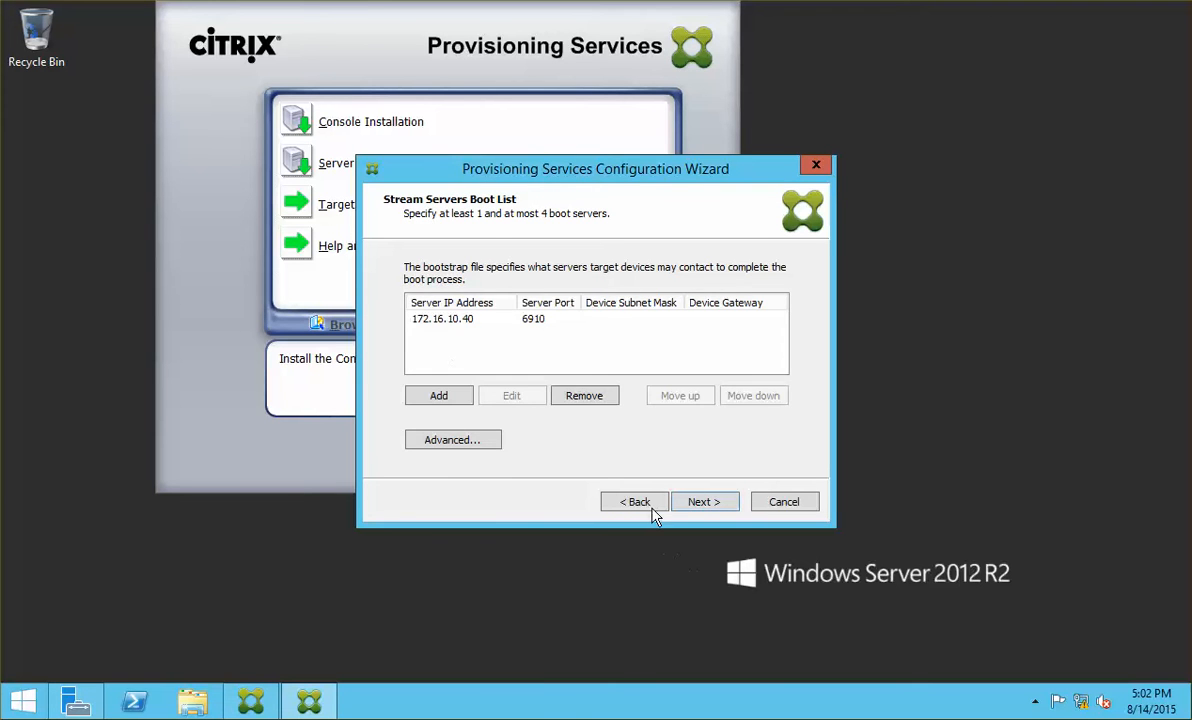
pyautogui.click(652, 508)
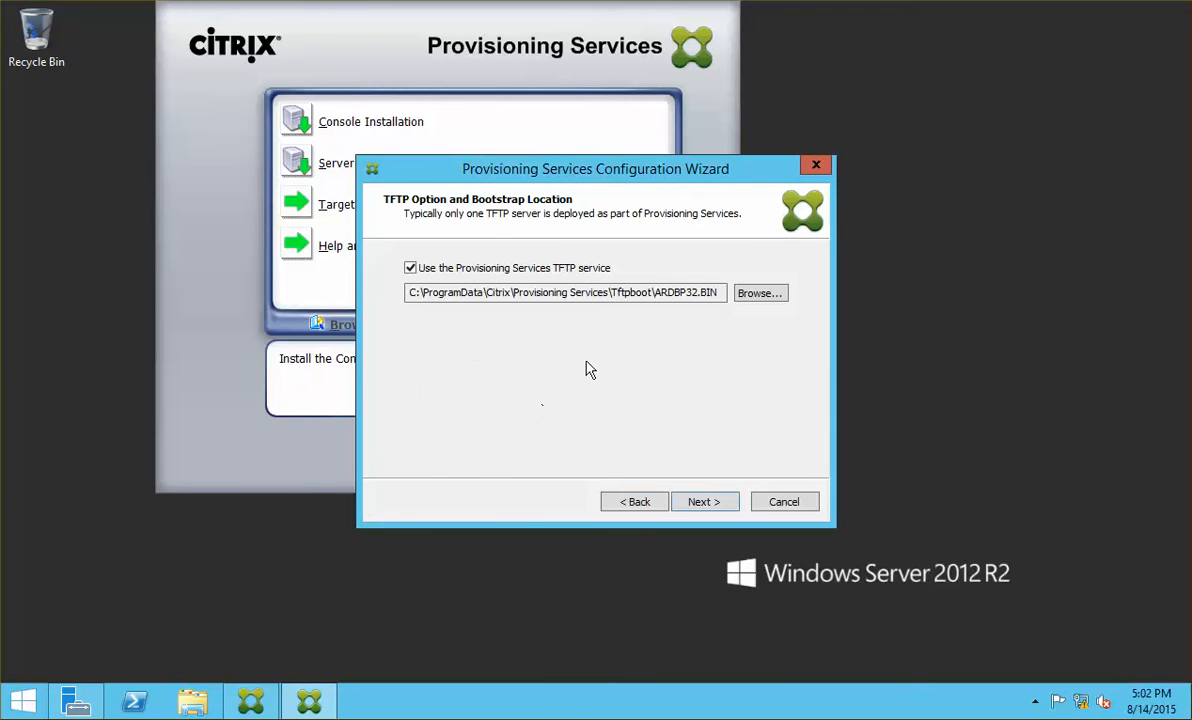
pyautogui.click(703, 509)
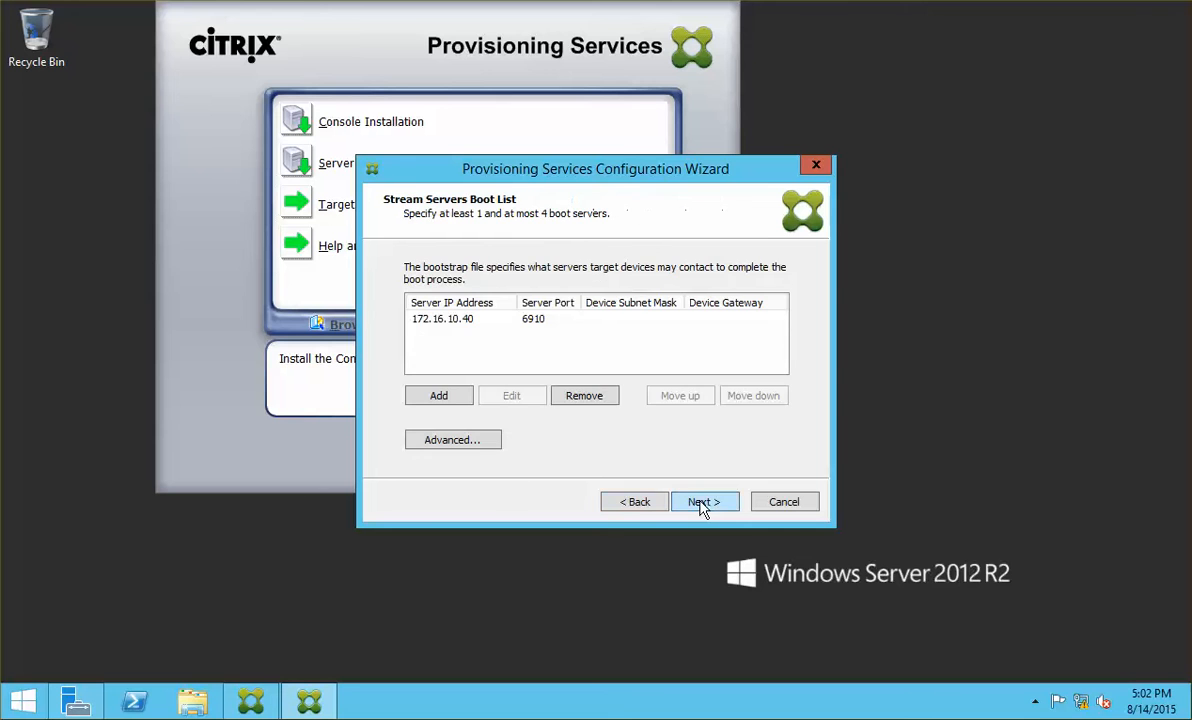
pyautogui.click(718, 506)
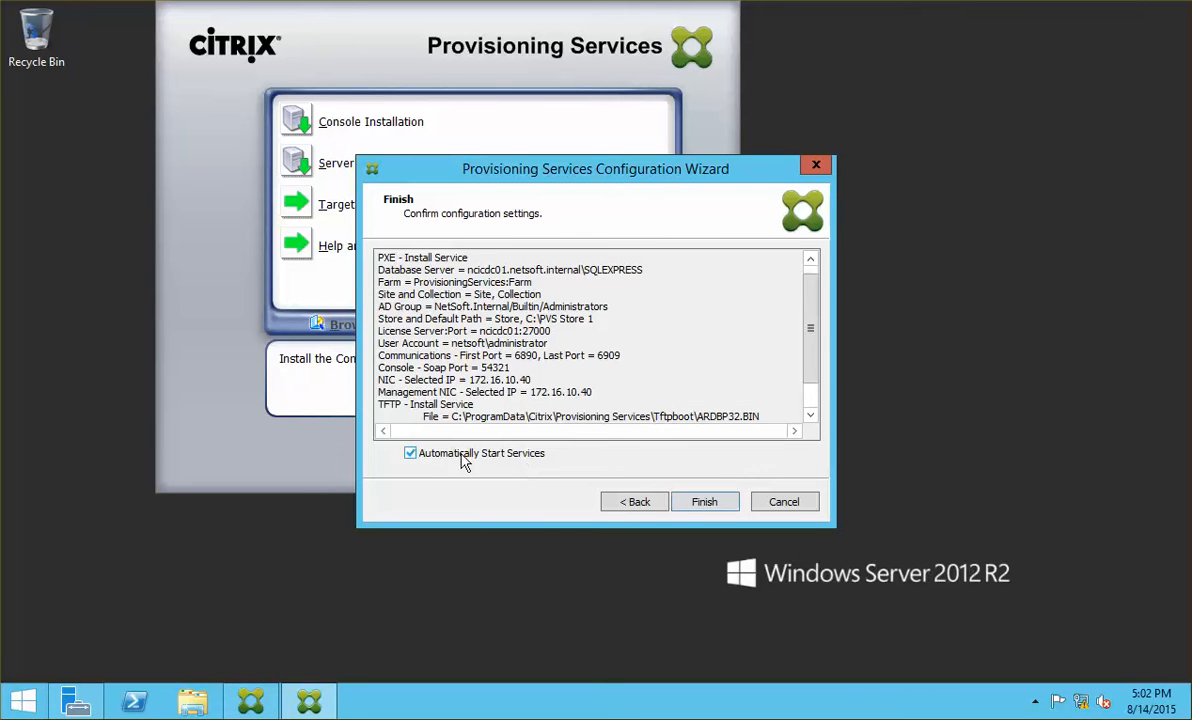
# Step: Finish the wizard, wait for all network and stream services to start, then click Done
pyautogui.click(716, 503)
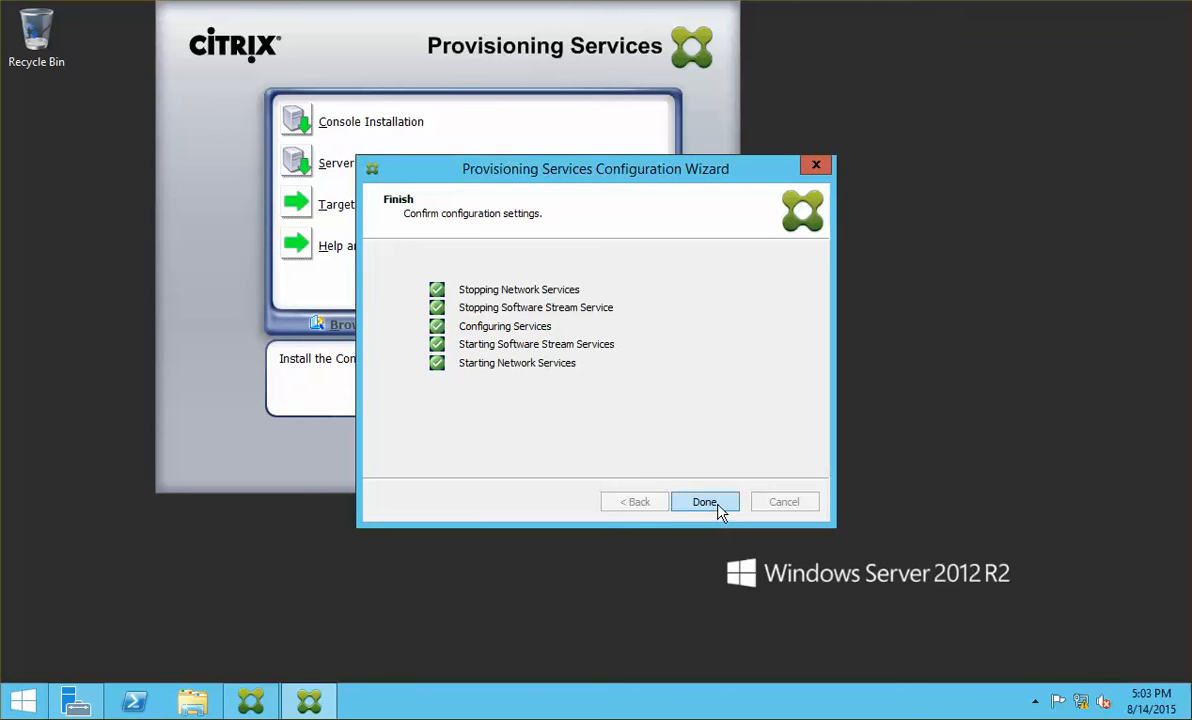
pyautogui.click(705, 502)
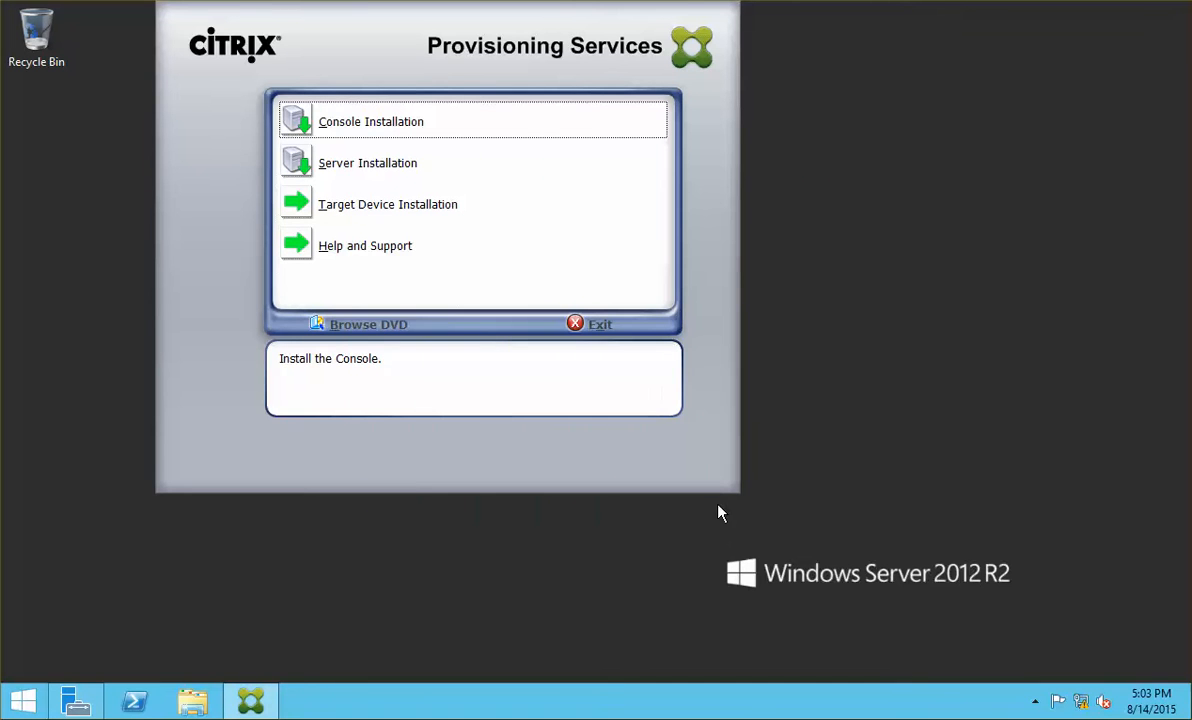
# Step: Close the launcher, start the Provisioning Services Console from the apps list, and maximize it
pyautogui.click(599, 326)
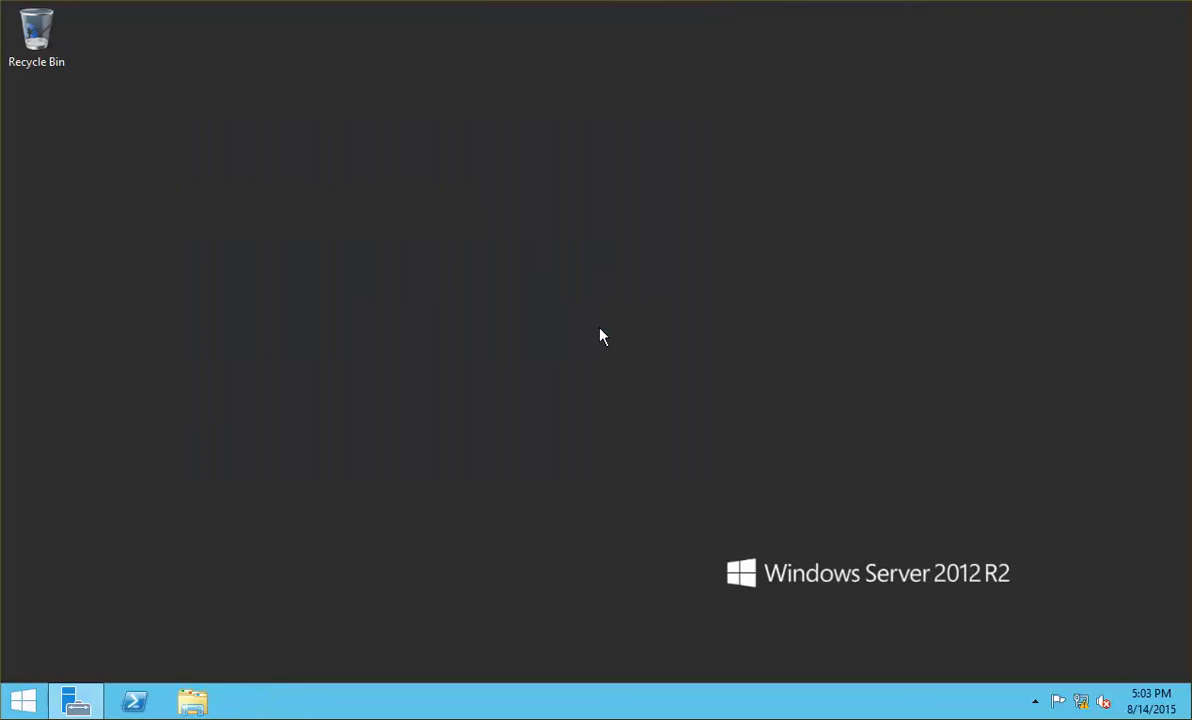
pyautogui.click(22, 702)
pyautogui.click(127, 673)
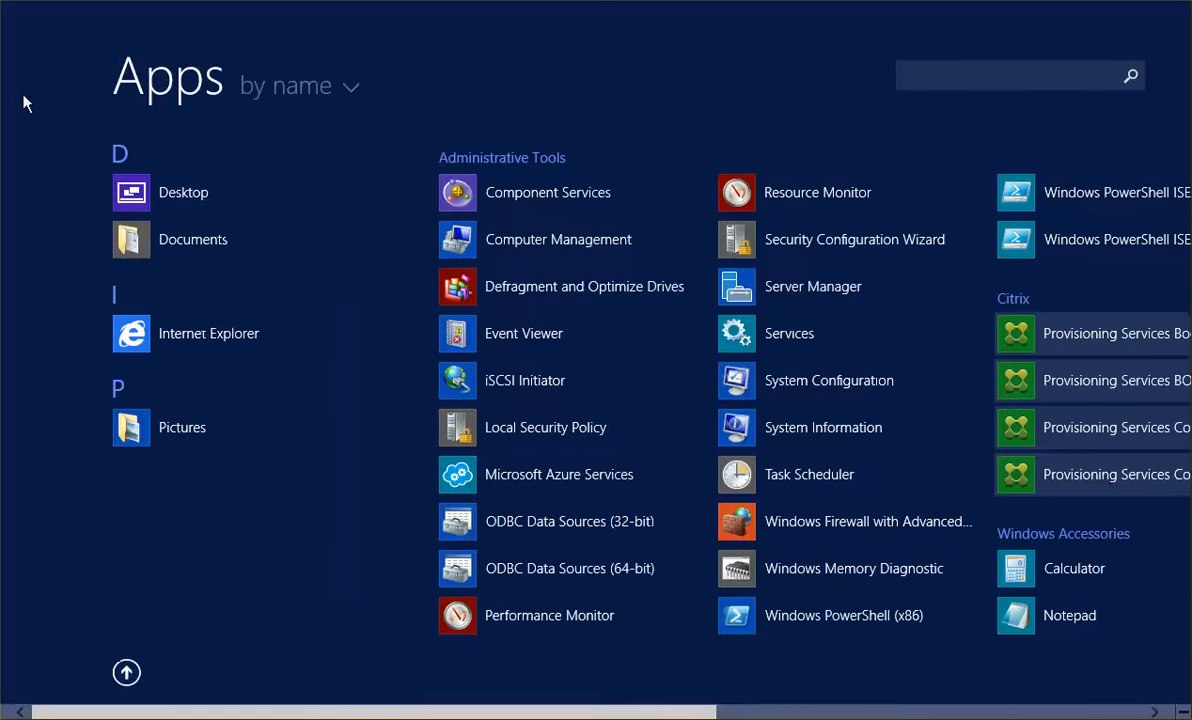
pyautogui.click(333, 92)
pyautogui.click(333, 143)
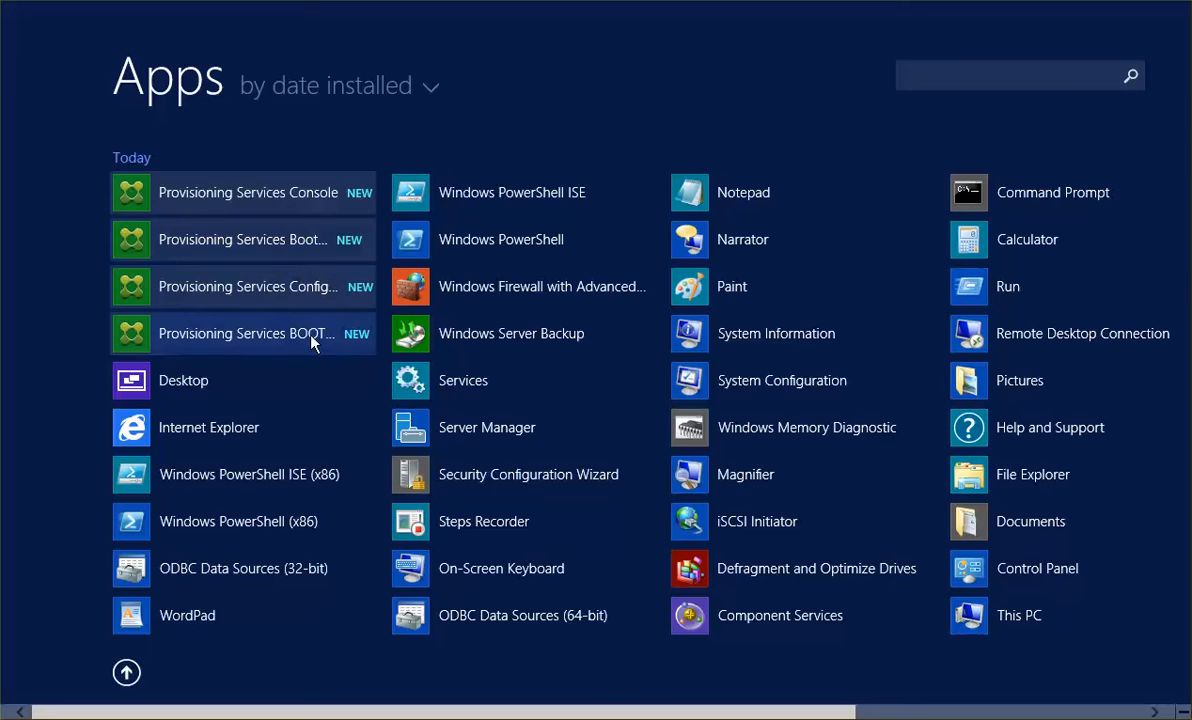
pyautogui.click(317, 199)
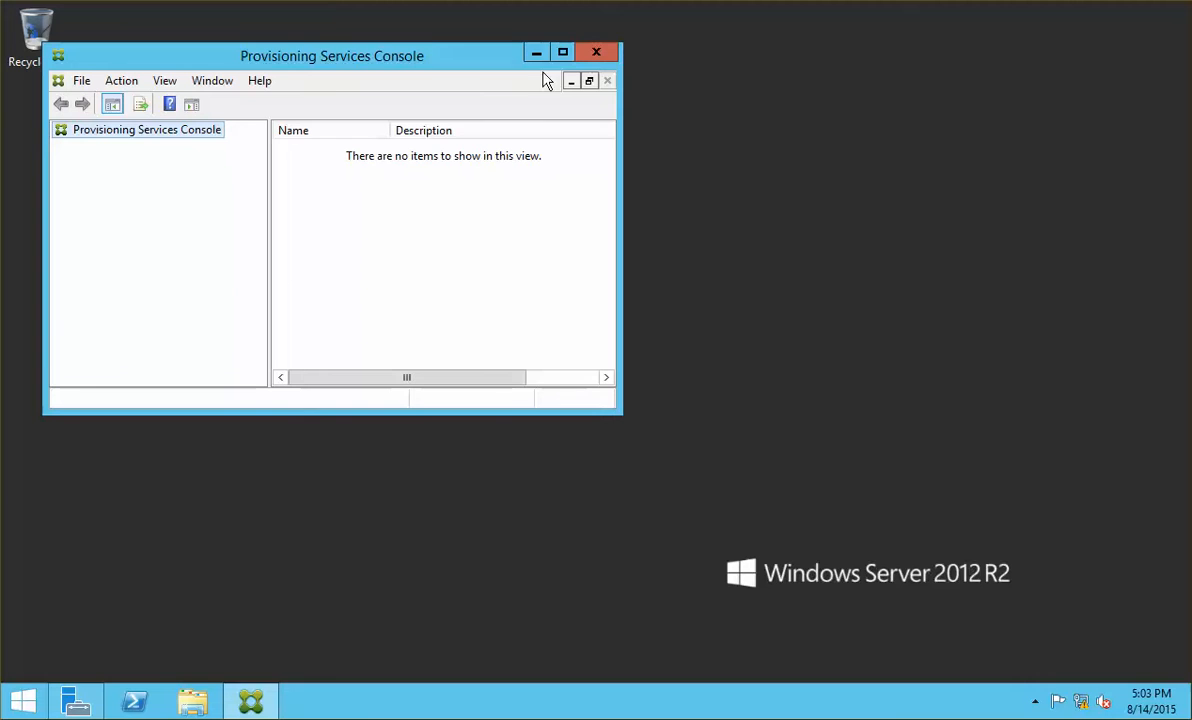
pyautogui.click(562, 52)
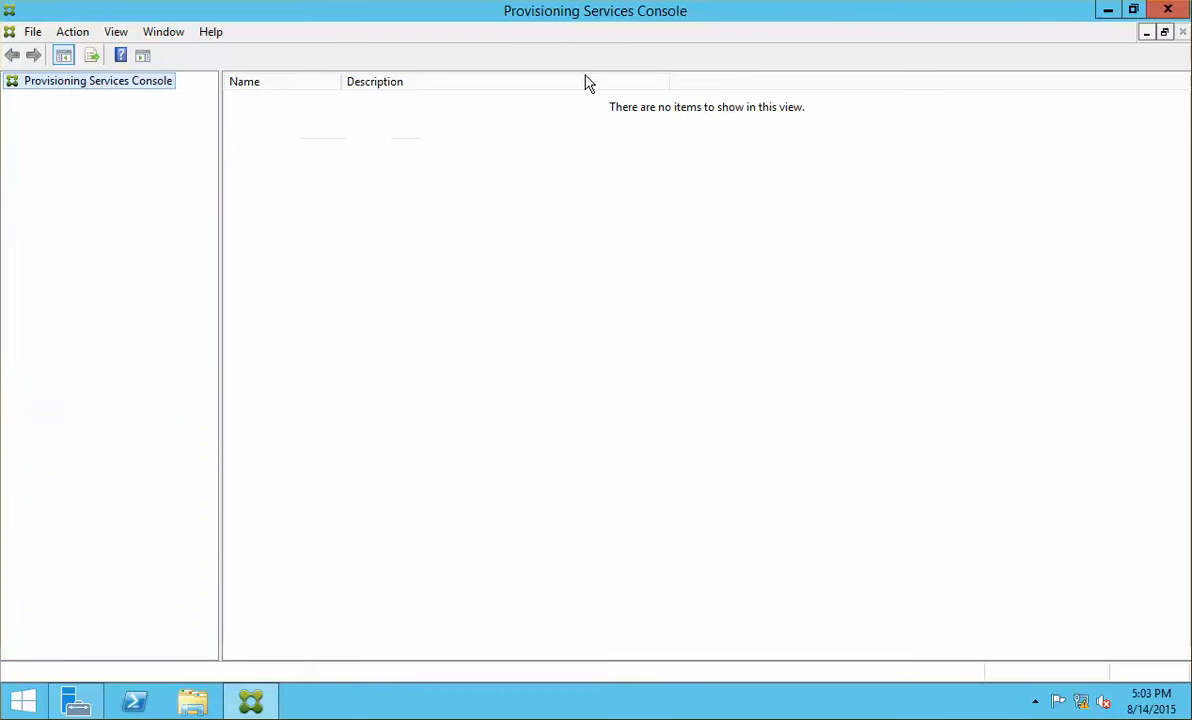
# Step: Start a Connect to Farm from the console root, targeting server 172.16.10.40
pyautogui.rightClick(84, 90)
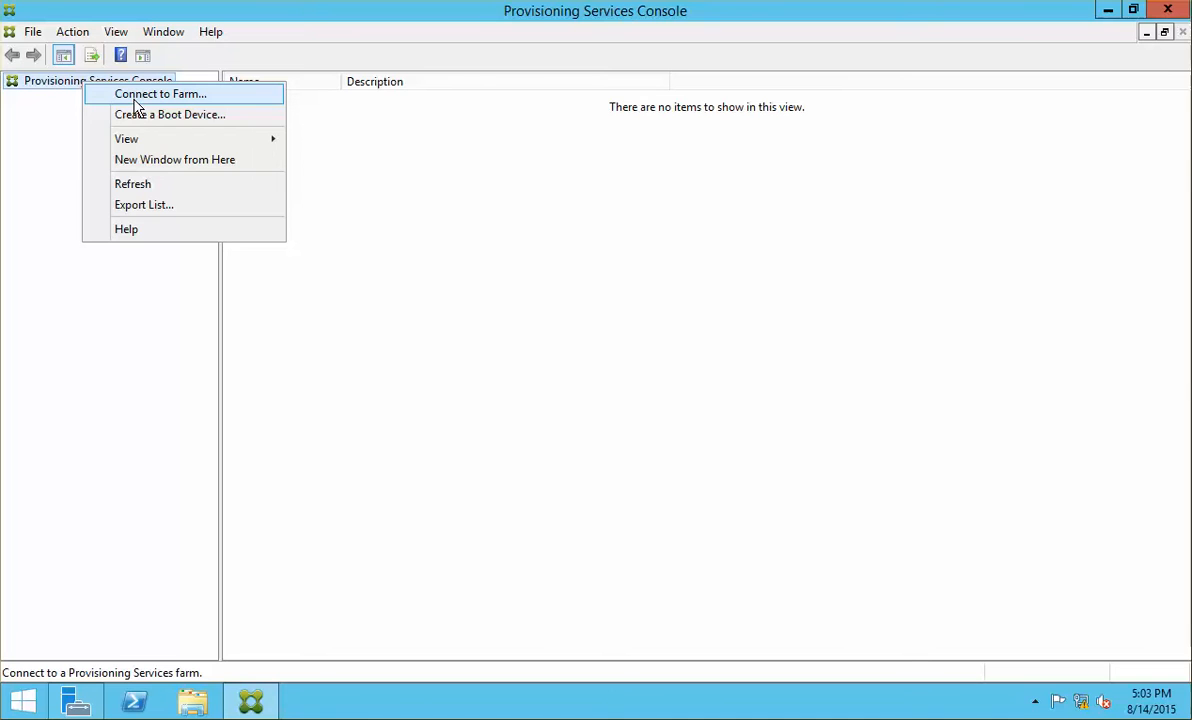
pyautogui.click(134, 95)
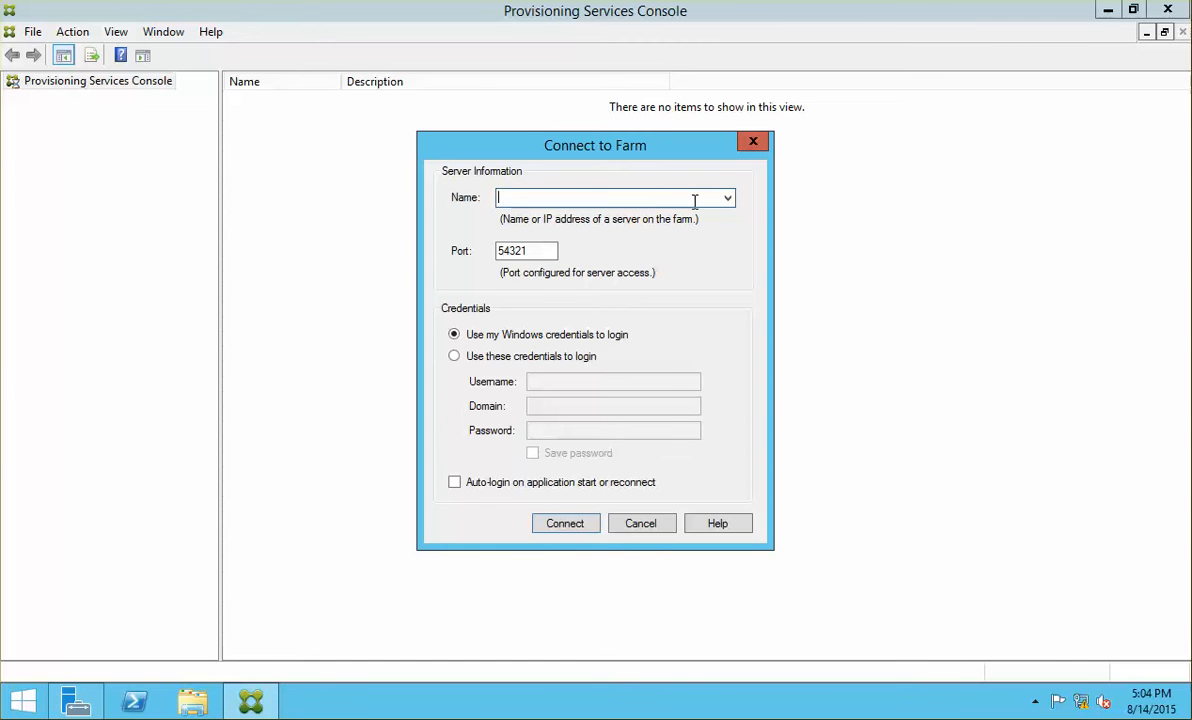
pyautogui.write('172.16.10.40')
# Step: Use explicit credentials: username administrator, domain netsoft, the account password, with Save password ticked
pyautogui.click(530, 356)
pyautogui.click(567, 378)
pyautogui.write('a')
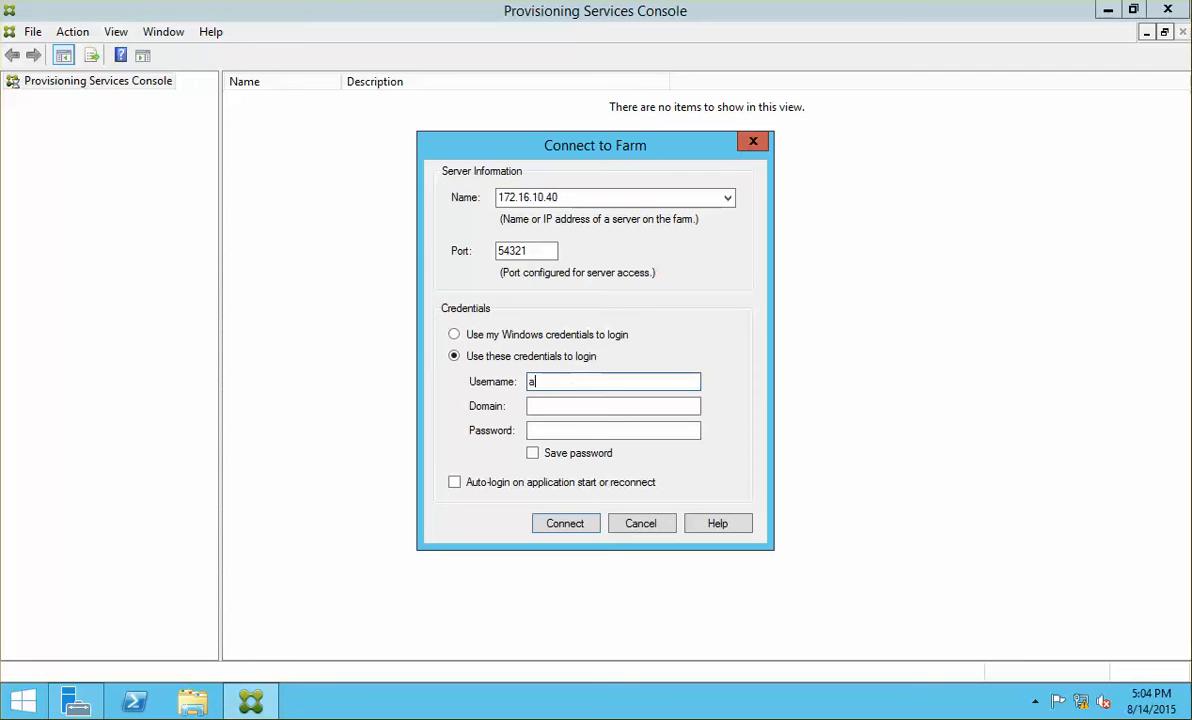
pyautogui.write('dministrator')
pyautogui.press('Tab')
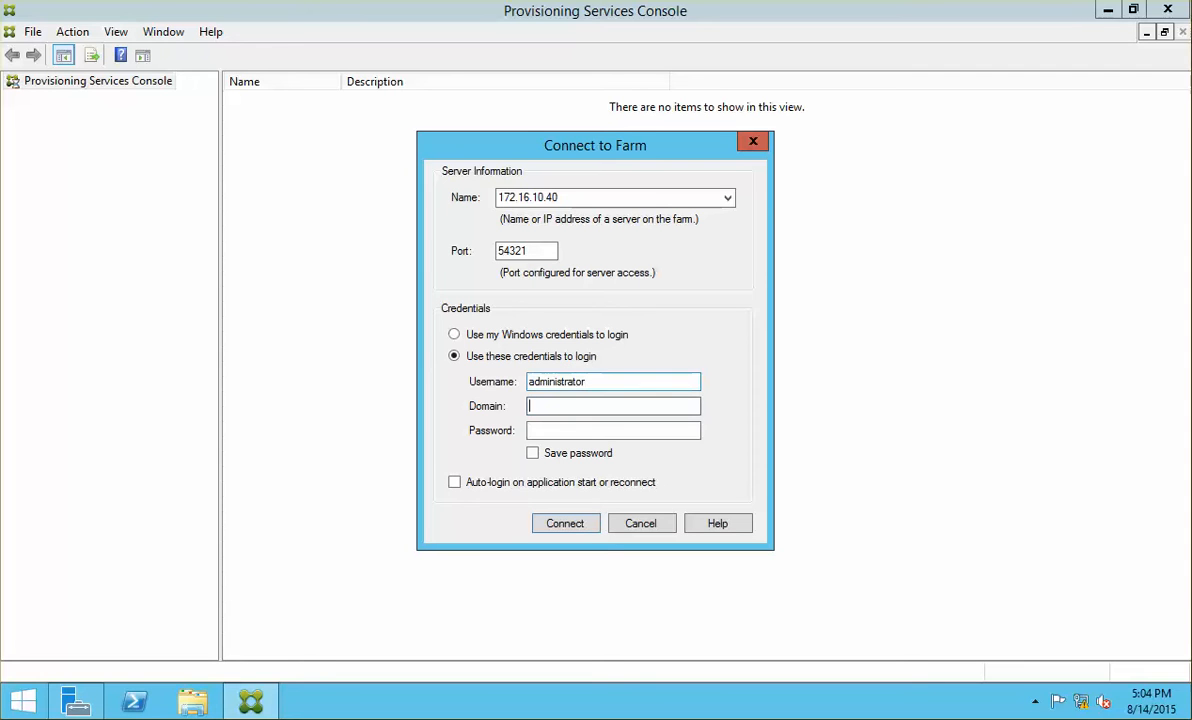
pyautogui.write('netsoft')
pyautogui.press('Tab')
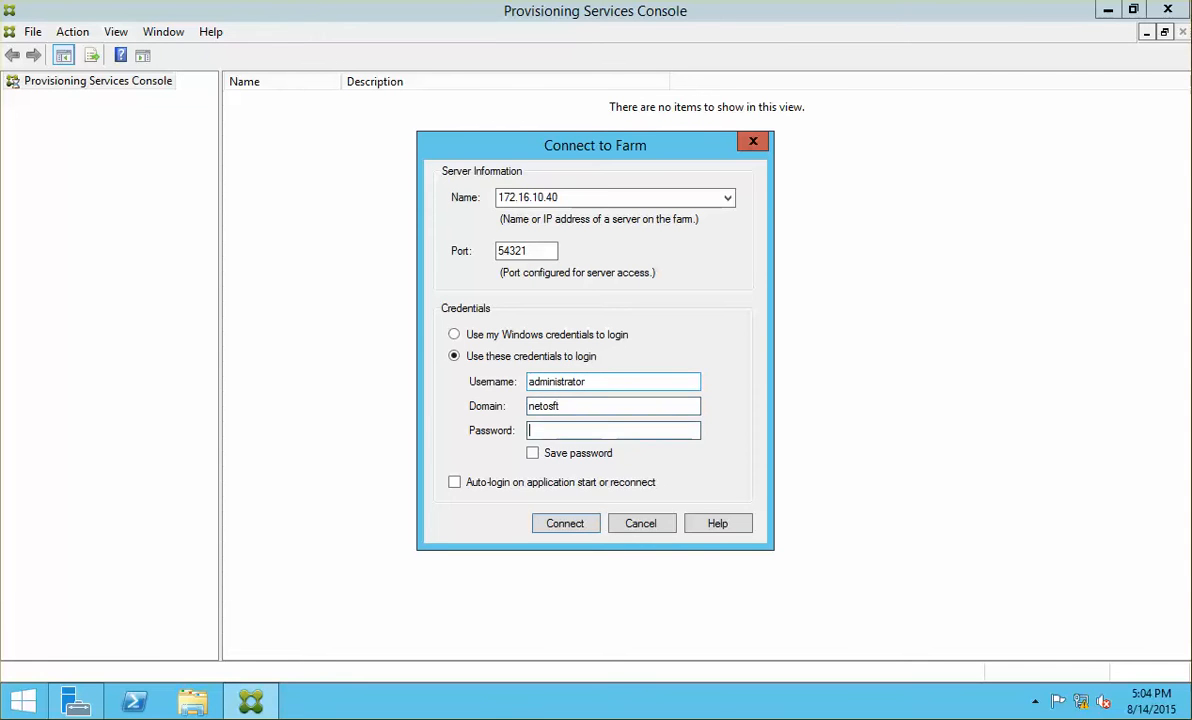
pyautogui.write('P@ssw0rd')
pyautogui.click(548, 455)
# Step: Submit the farm connection, which fails because the netsoft domain controller cannot be contacted
pyautogui.click(588, 518)
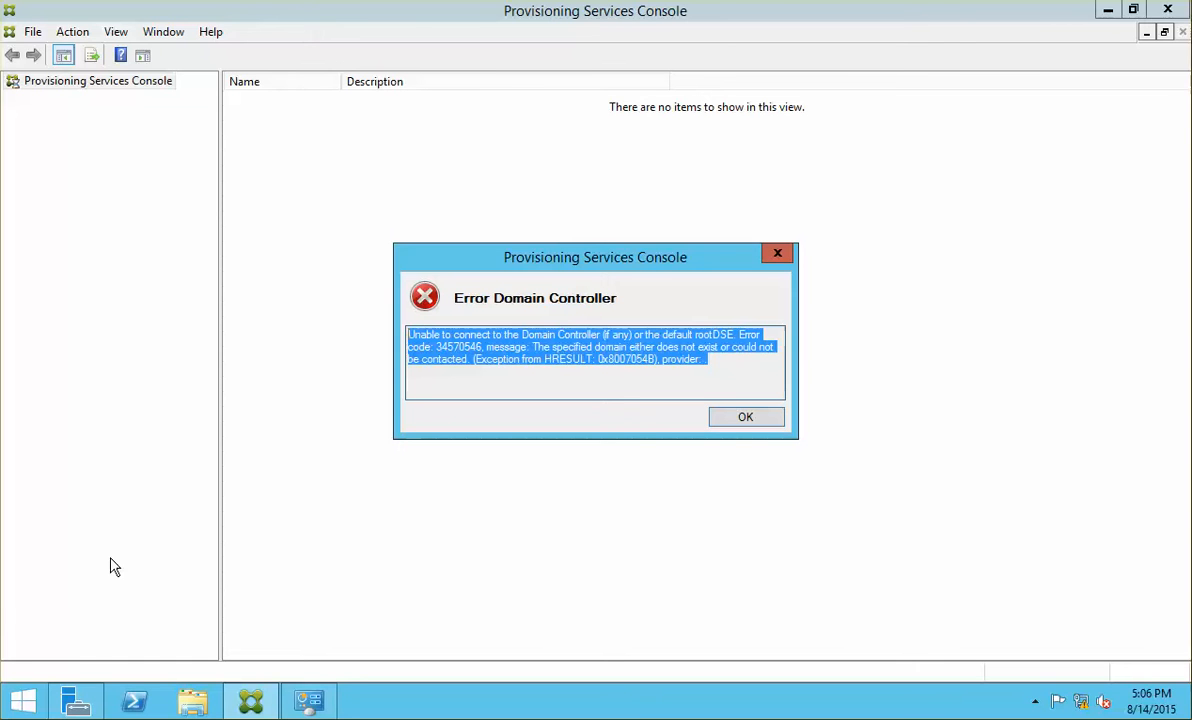
pyautogui.rightClick(22, 700)
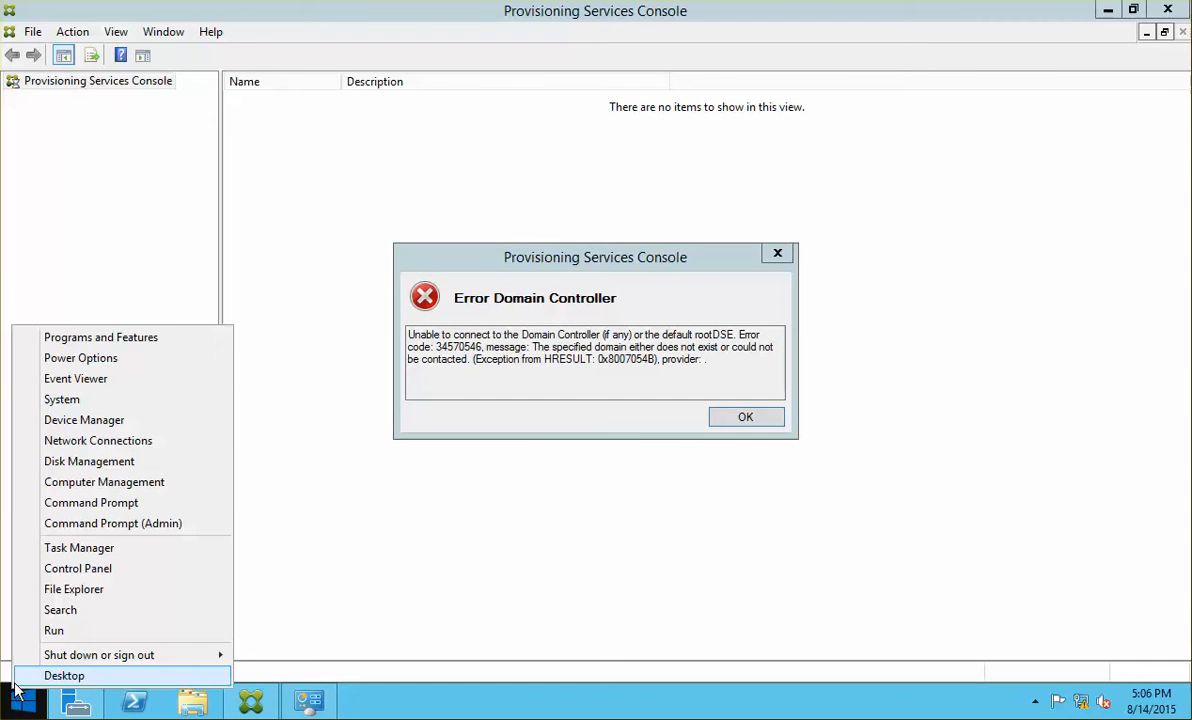
# Step: Ping the domain controller 172.16.10.10 from an admin Command Prompt, getting 4 replies, then switch to NCIDCS01
pyautogui.click(175, 524)
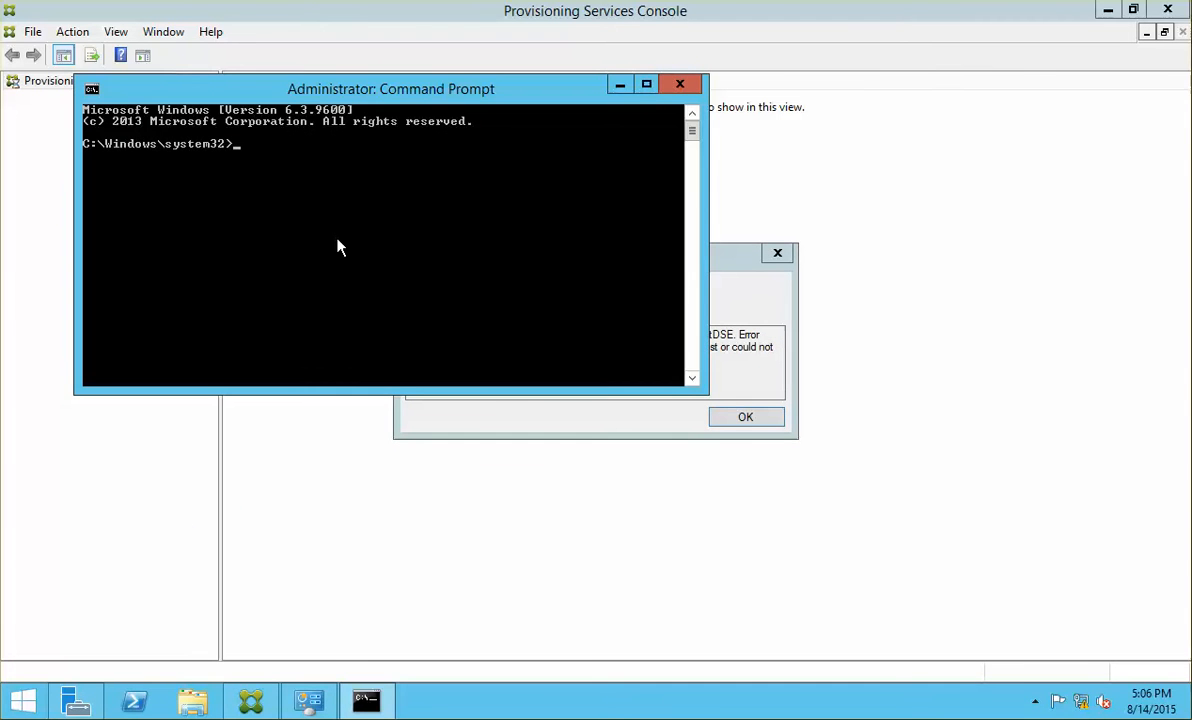
pyautogui.write('ping 172.16.10.10')
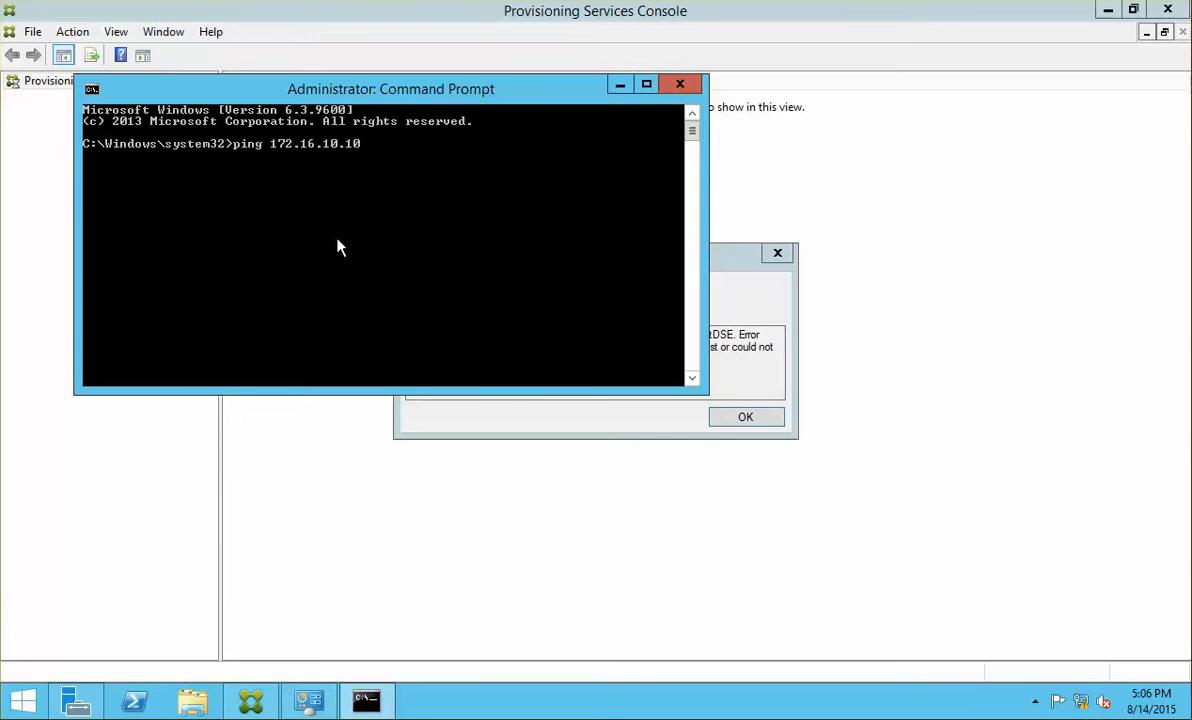
pyautogui.press('Return')
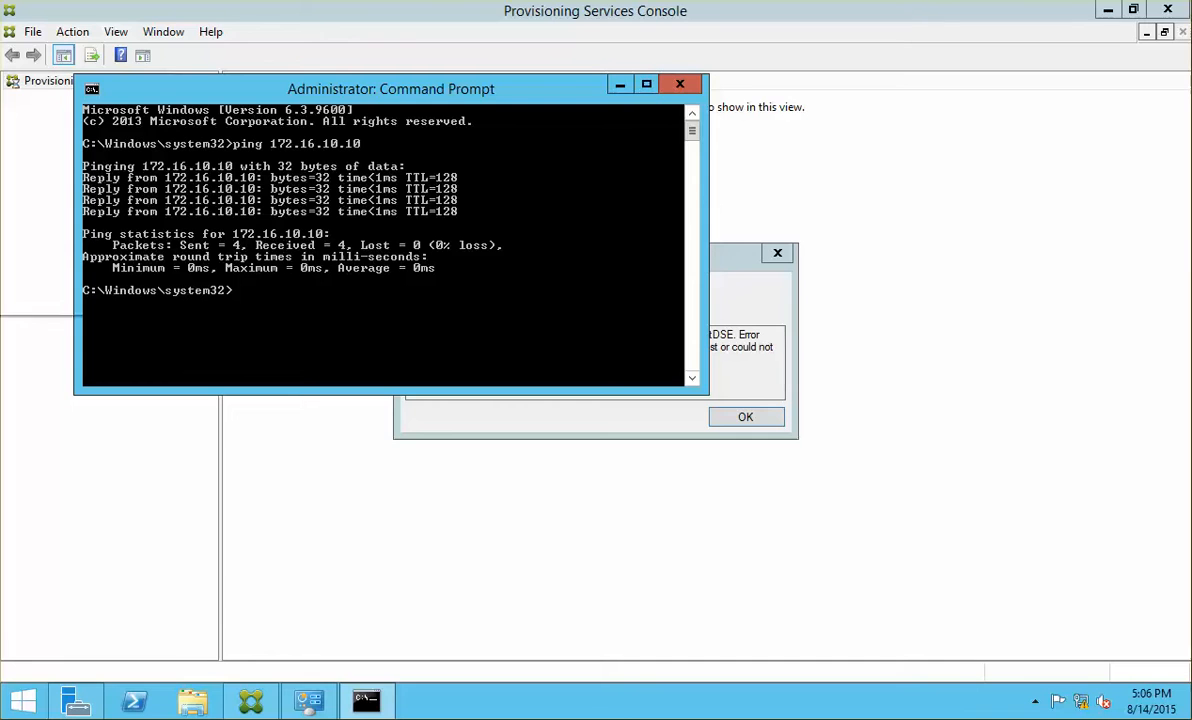
pyautogui.click(0, 245)
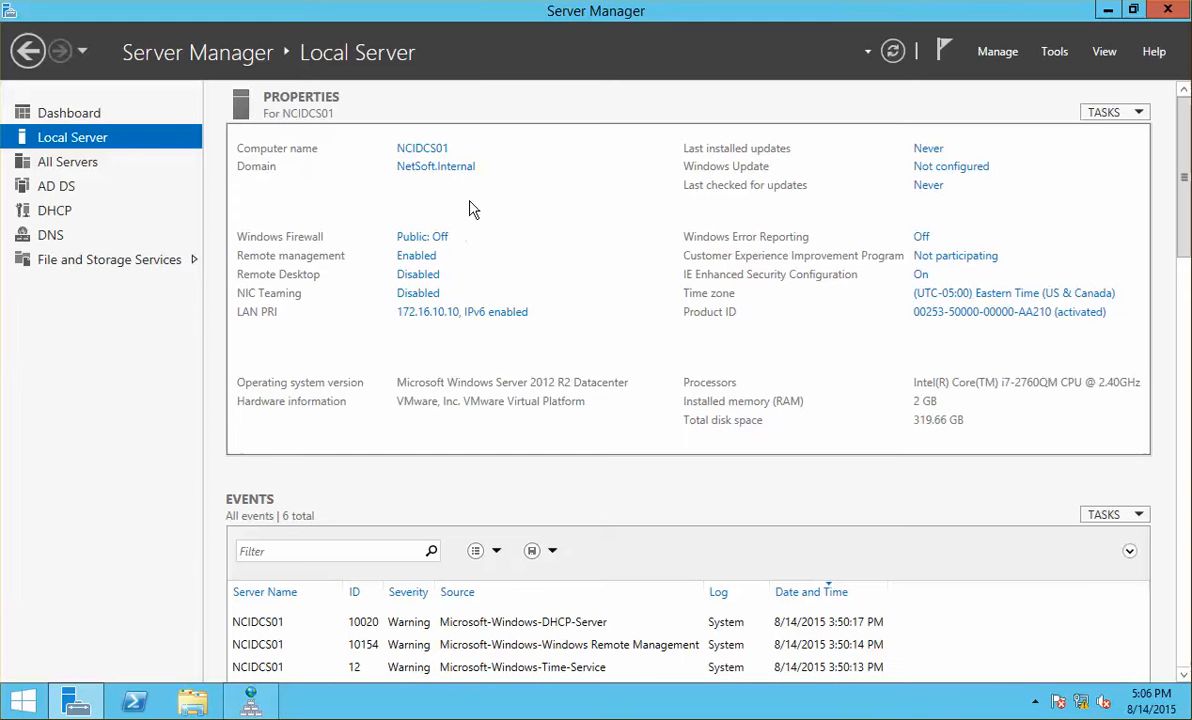
# Step: In DNS Manager, confirm NetSoft.Internal's NCIPVS01 host record points to 172.16.10.40, then close it
pyautogui.click(1054, 50)
pyautogui.click(909, 283)
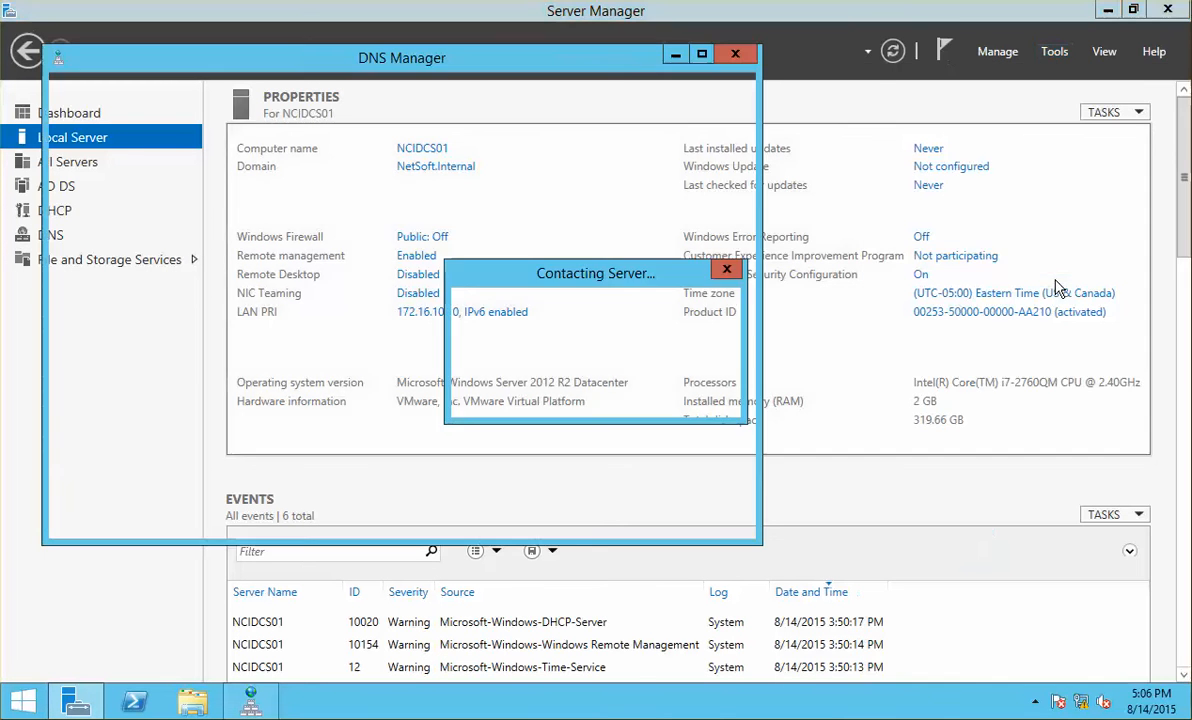
pyautogui.click(113, 158)
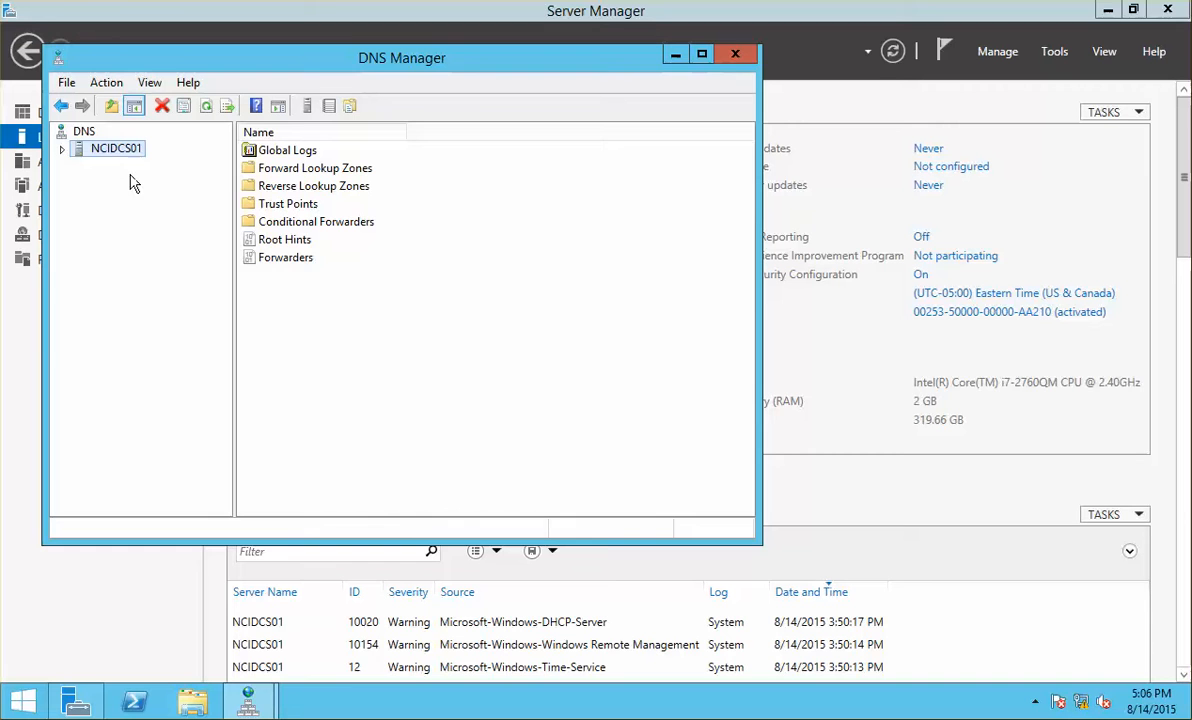
pyautogui.click(62, 148)
pyautogui.click(128, 184)
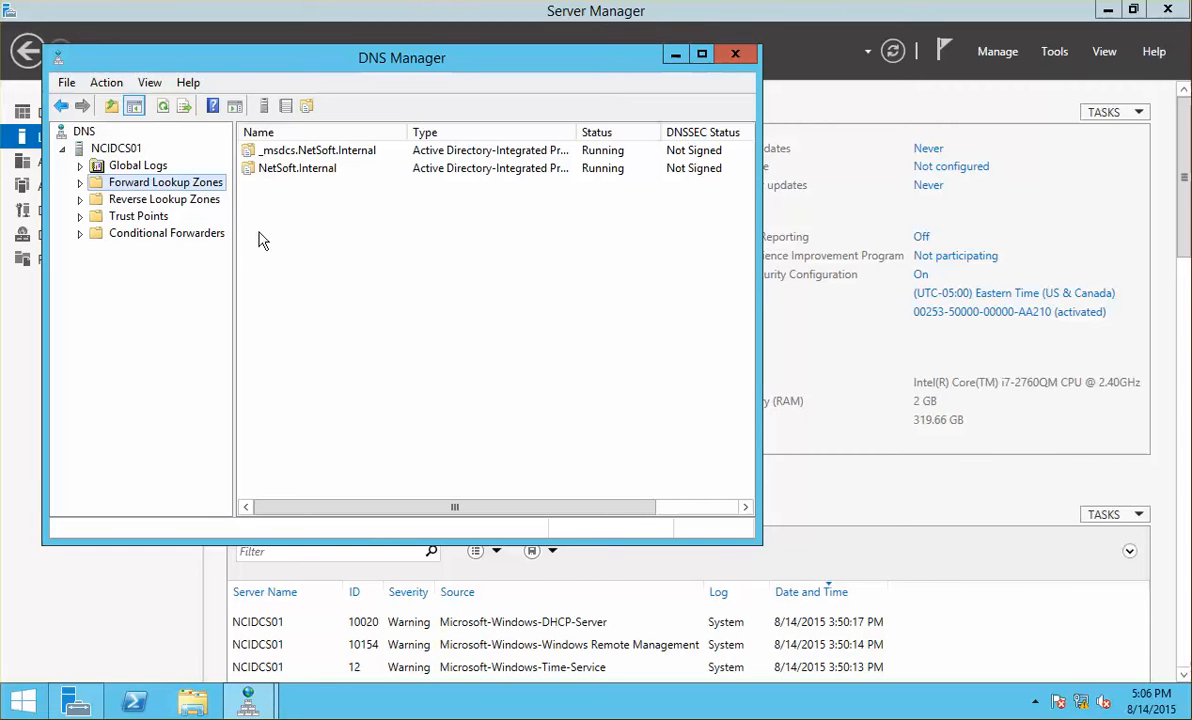
pyautogui.click(81, 183)
pyautogui.click(127, 216)
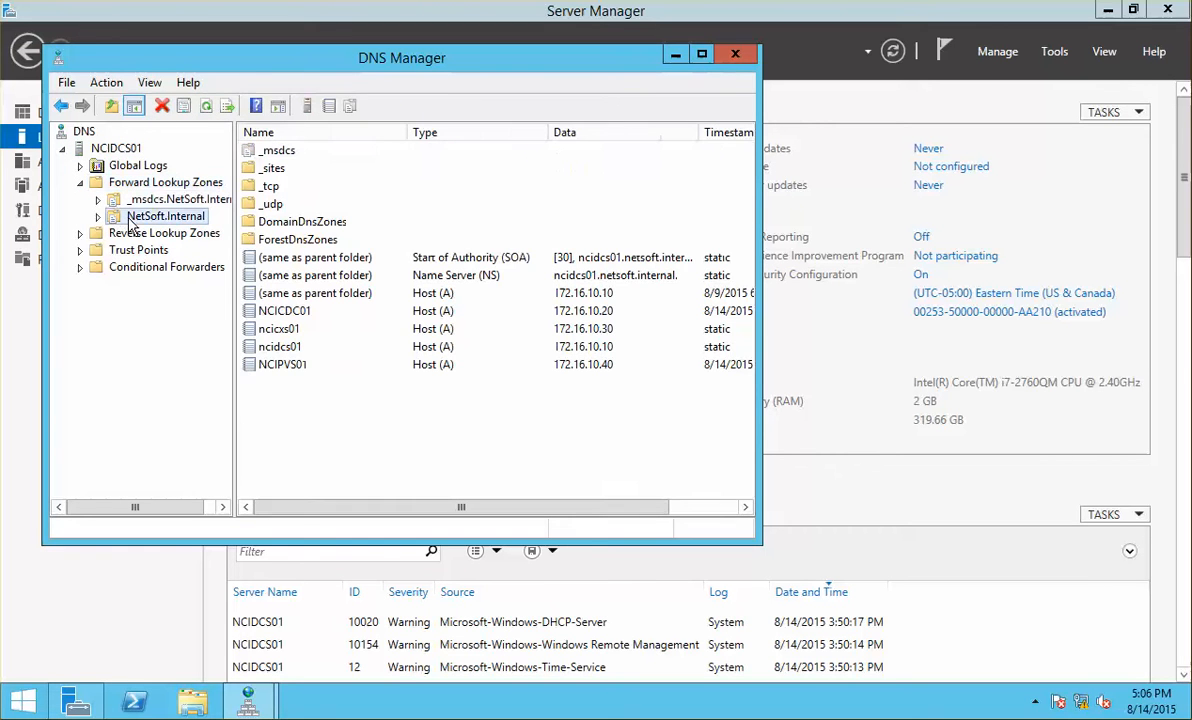
pyautogui.click(305, 366)
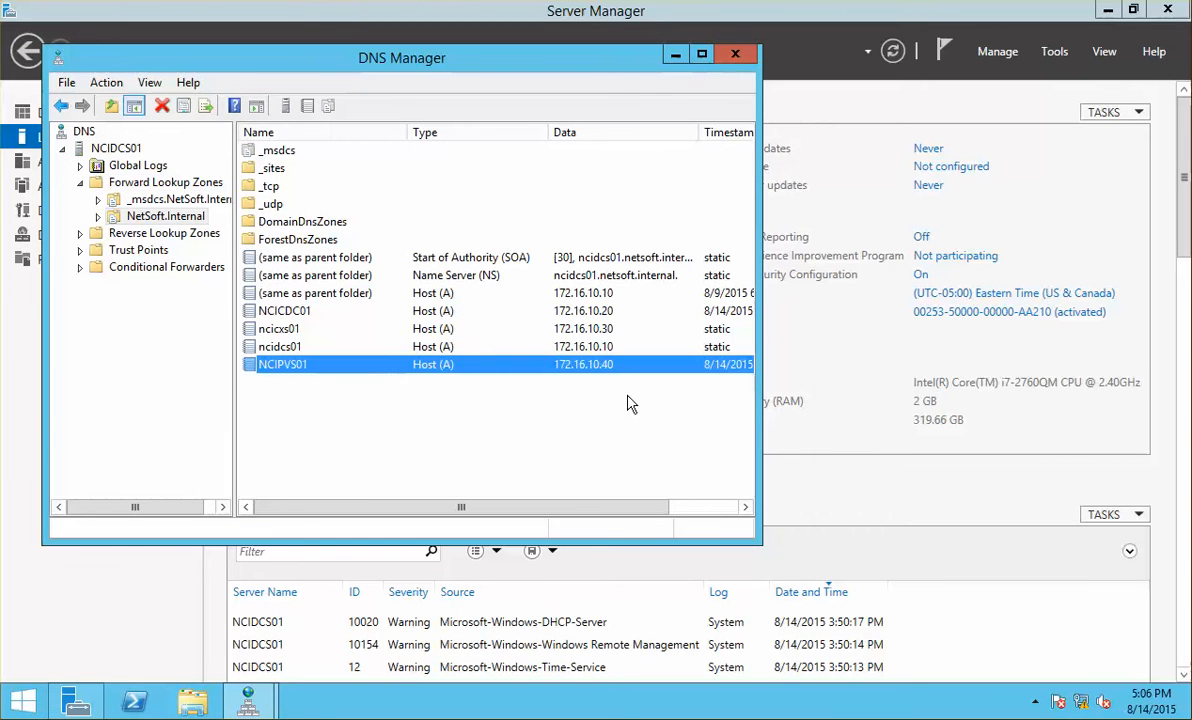
pyautogui.click(735, 54)
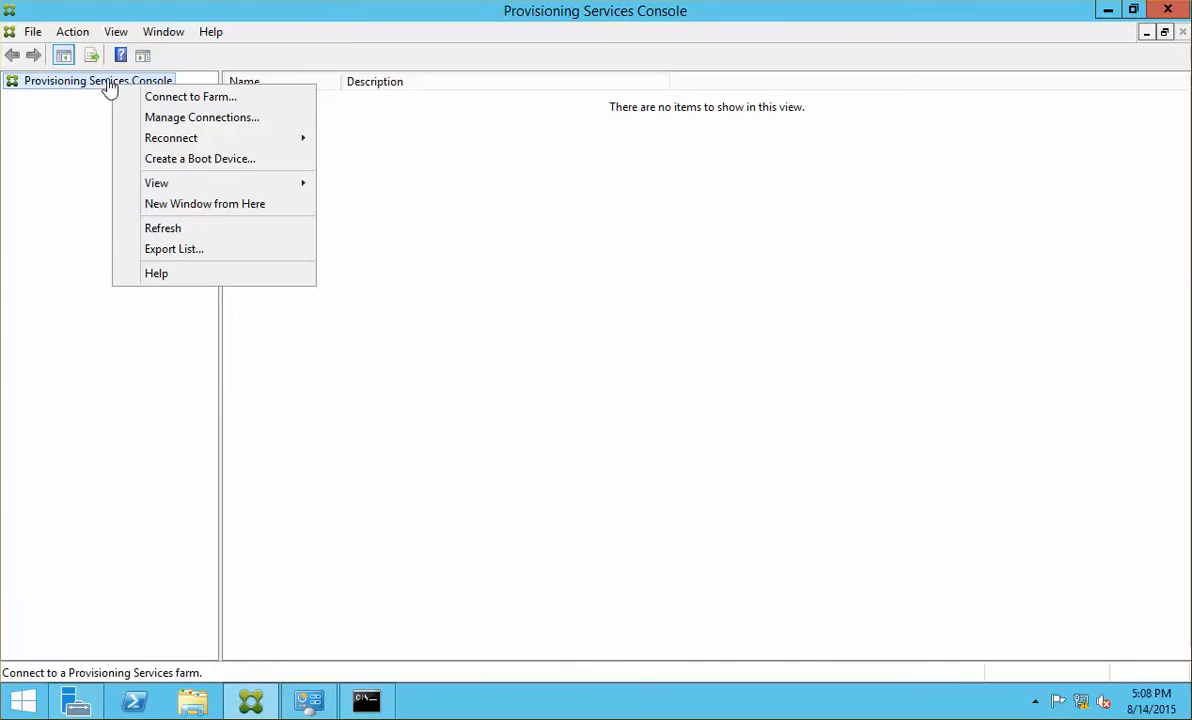
# Step: Retry the farm connection with domain netsoft.internal, the password re-entered and Save password ticked
pyautogui.click(232, 98)
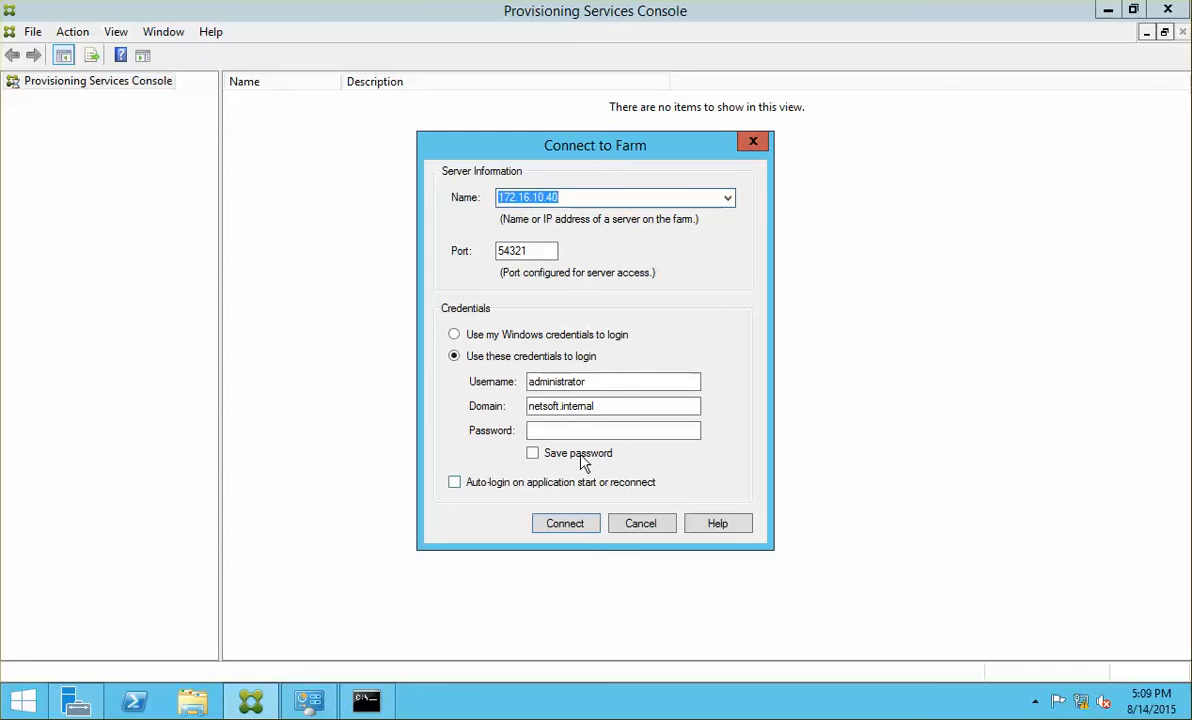
pyautogui.click(621, 431)
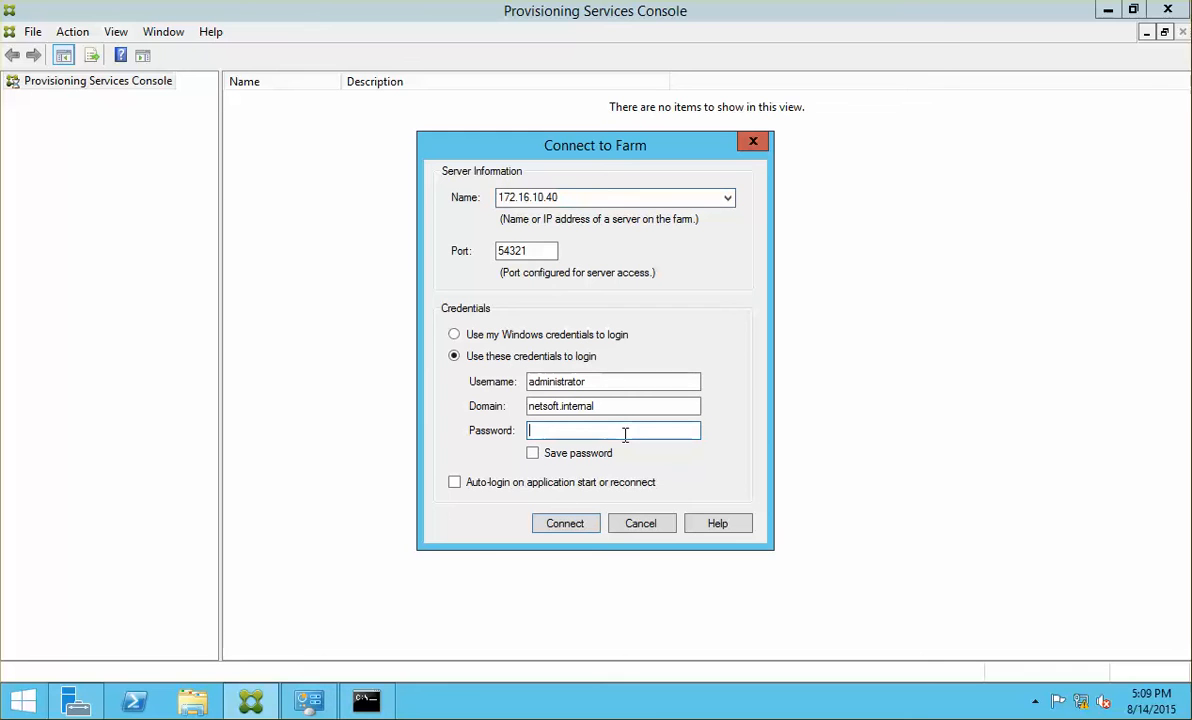
pyautogui.click(558, 407)
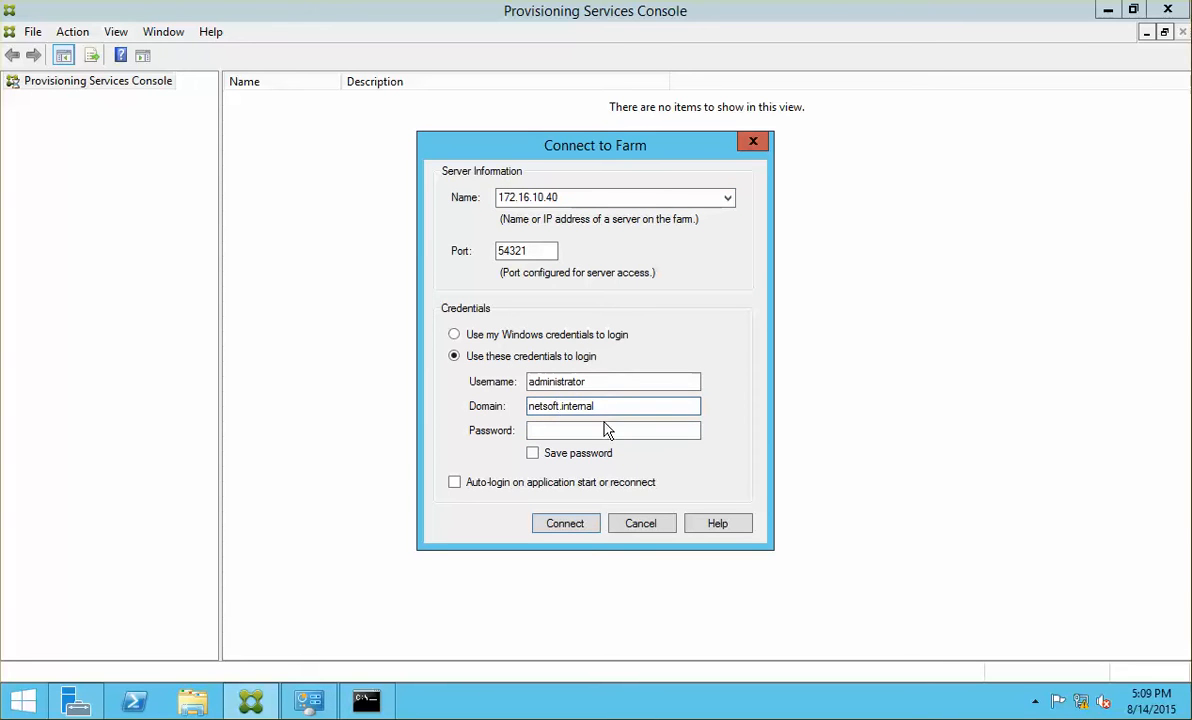
pyautogui.click(588, 427)
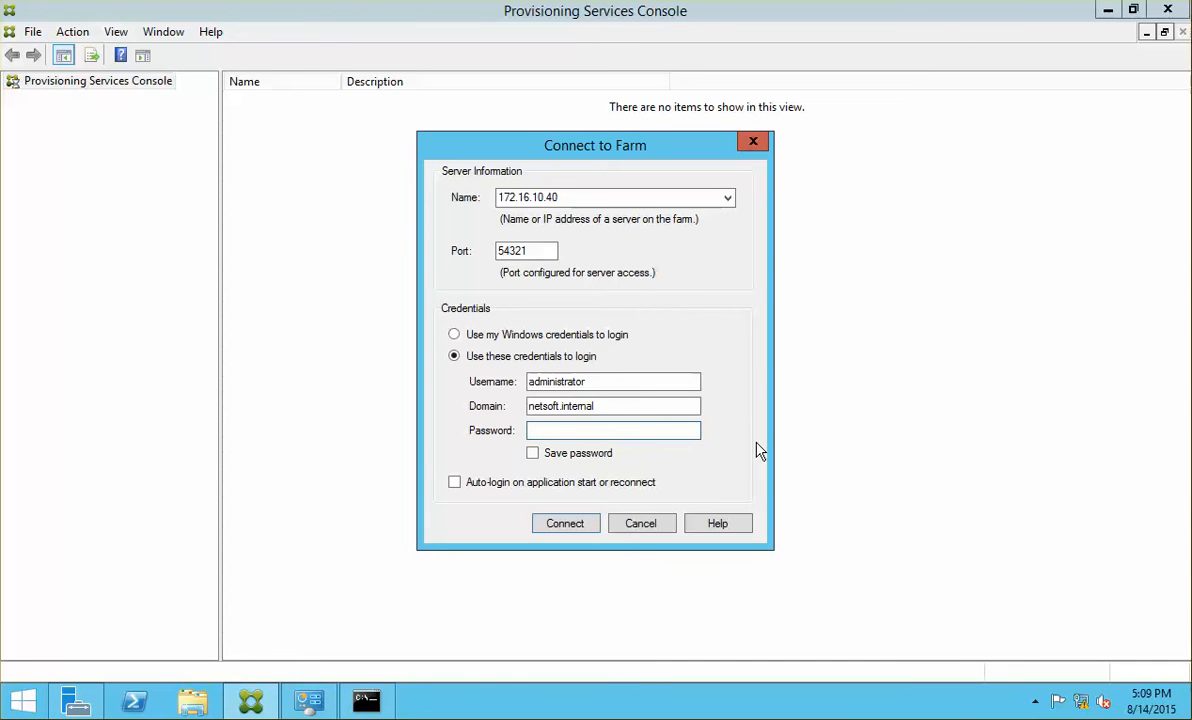
pyautogui.write('●')
pyautogui.press('BackSpace')
pyautogui.write('●●●●●●●●●')
pyautogui.click(533, 454)
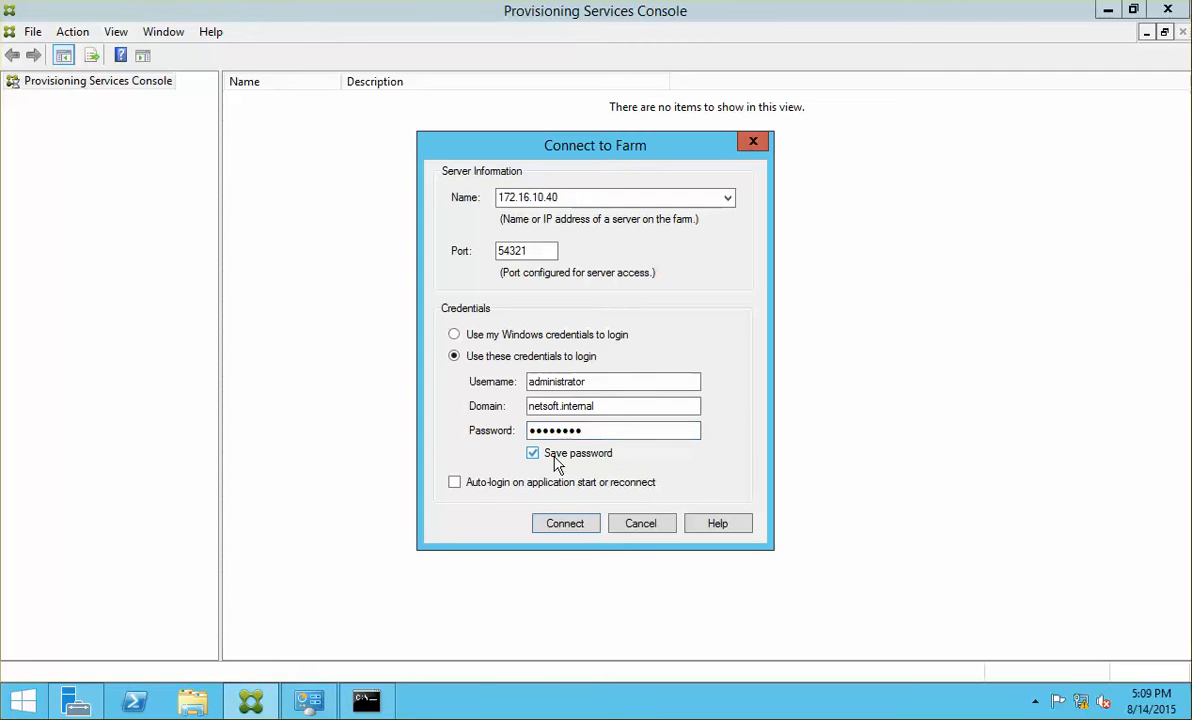
pyautogui.click(562, 527)
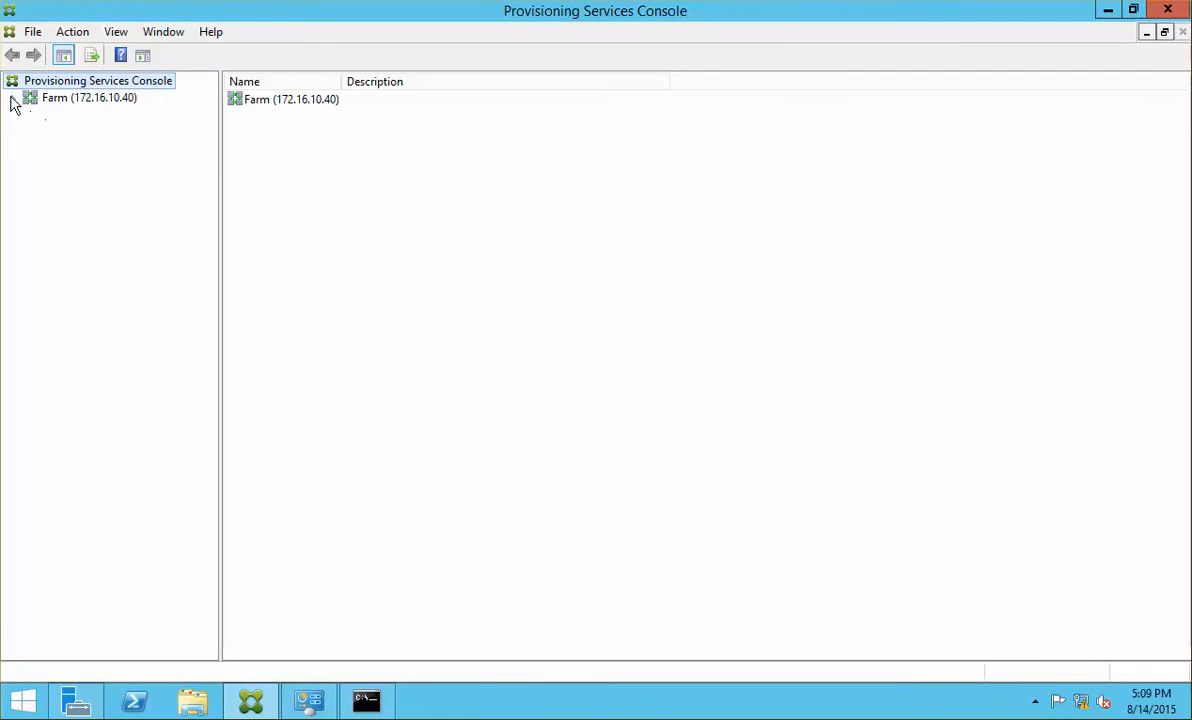
# Step: Expand the farm's Sites and rename the default site to Toronto in its properties
pyautogui.click(13, 98)
pyautogui.click(31, 115)
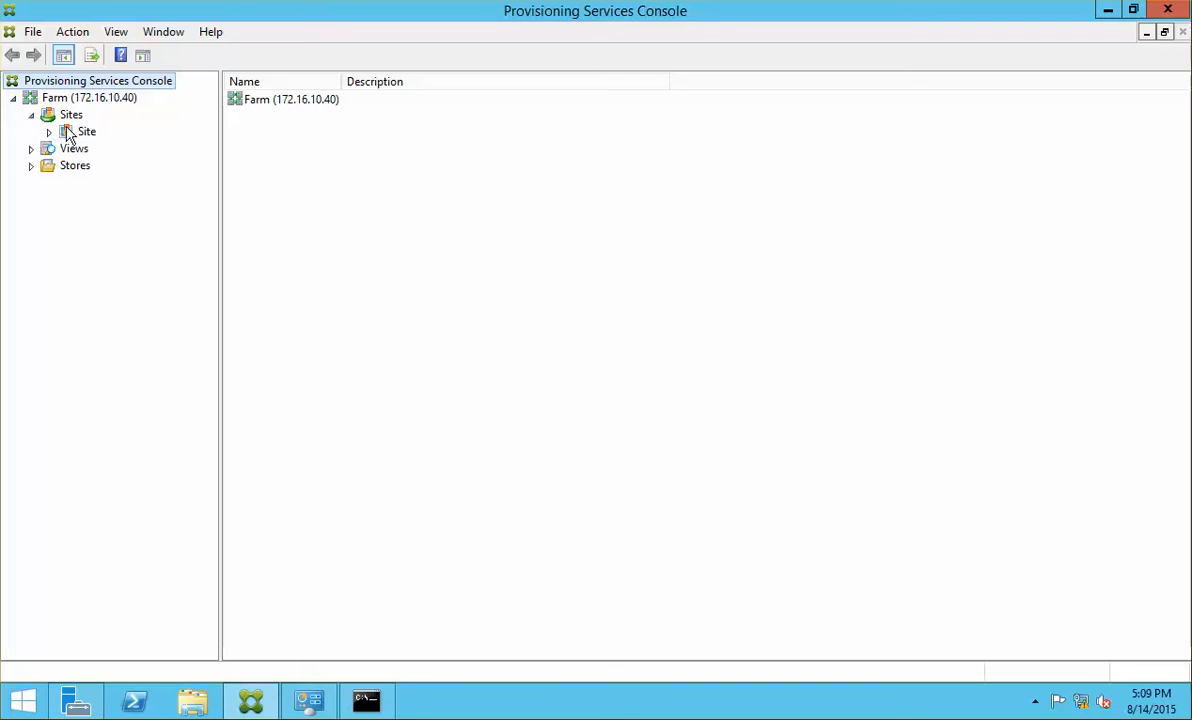
pyautogui.click(70, 115)
pyautogui.doubleClick(84, 133)
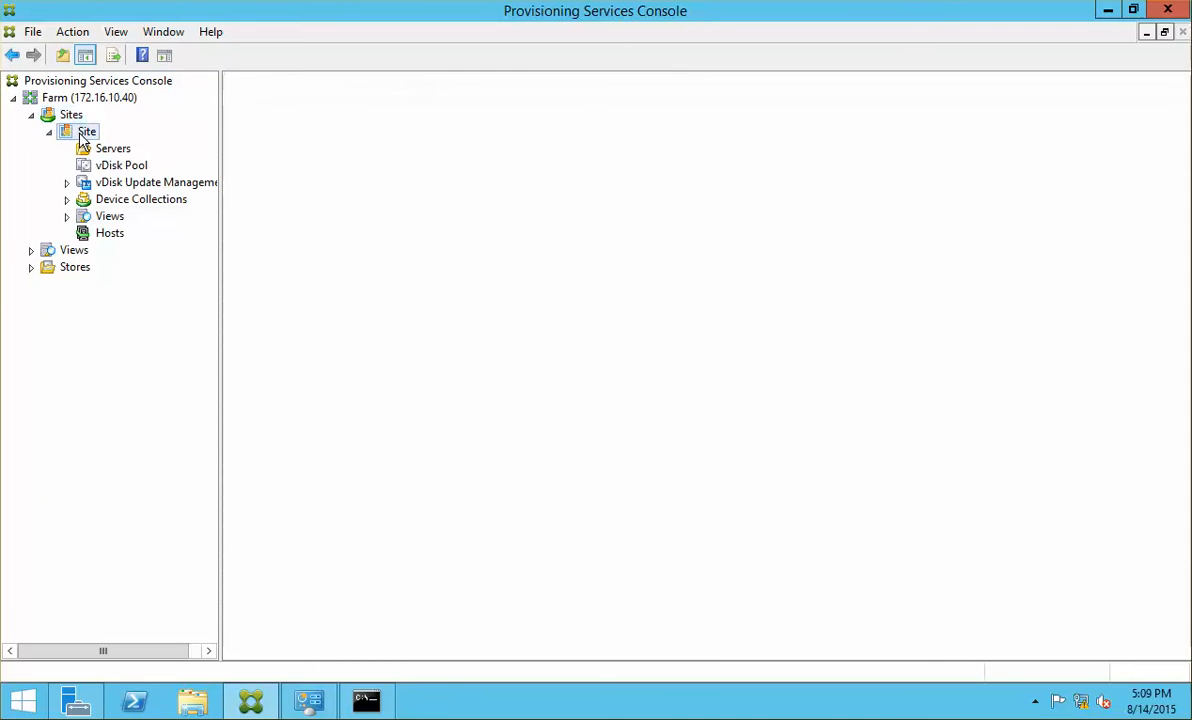
pyautogui.click(82, 119)
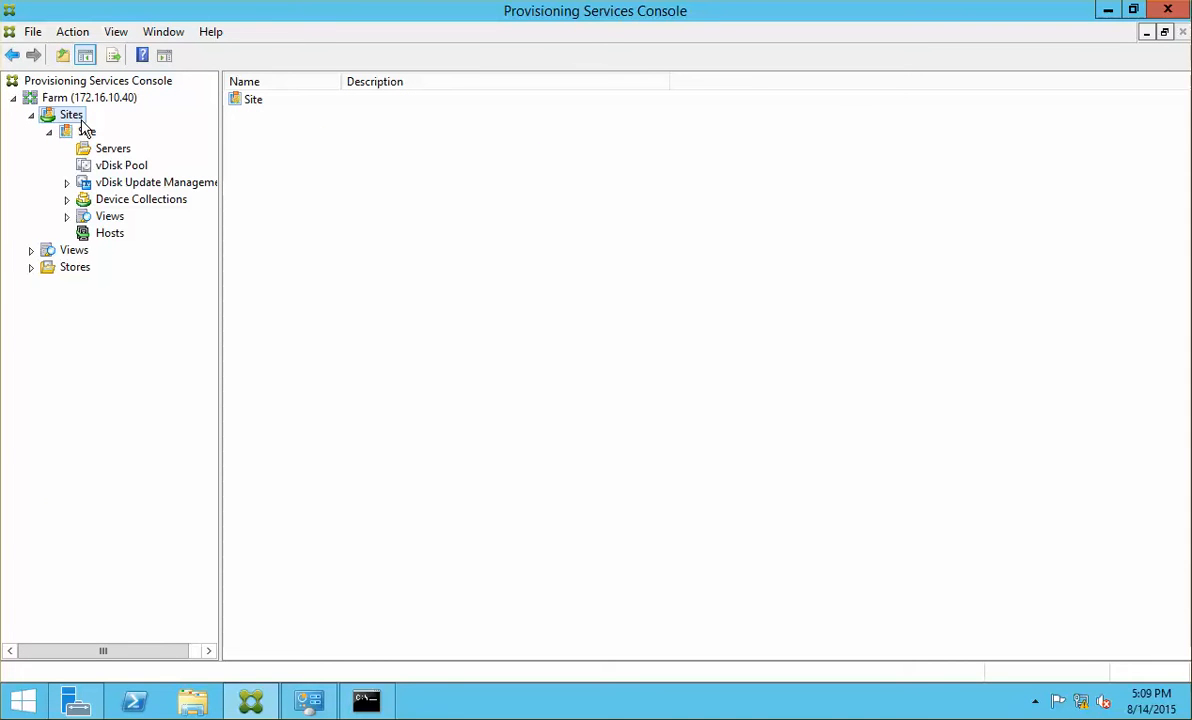
pyautogui.click(85, 131)
pyautogui.rightClick(85, 129)
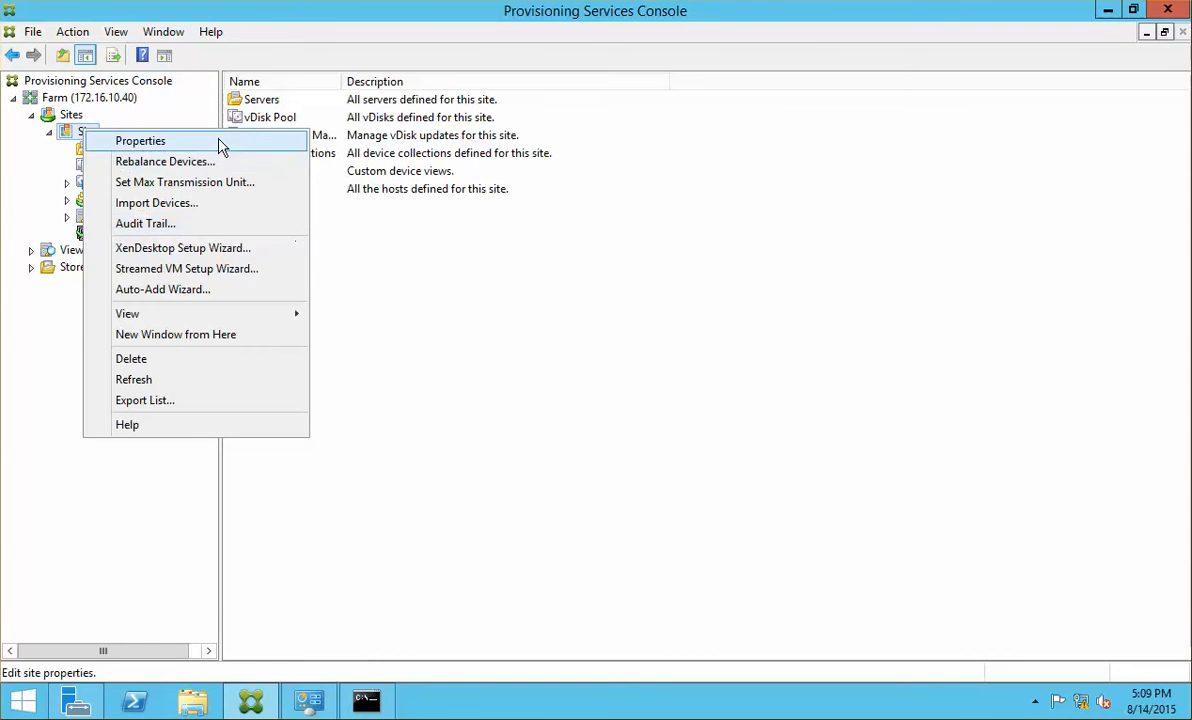
pyautogui.click(221, 146)
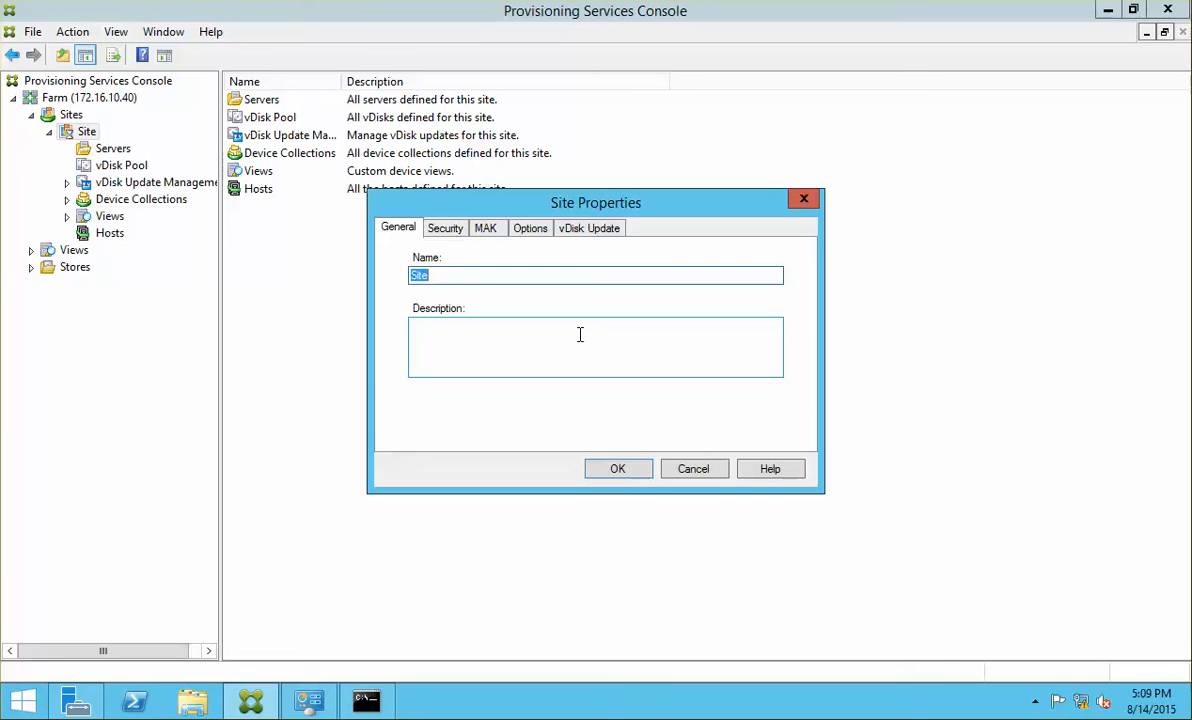
pyautogui.write('Toronto')
pyautogui.click(630, 470)
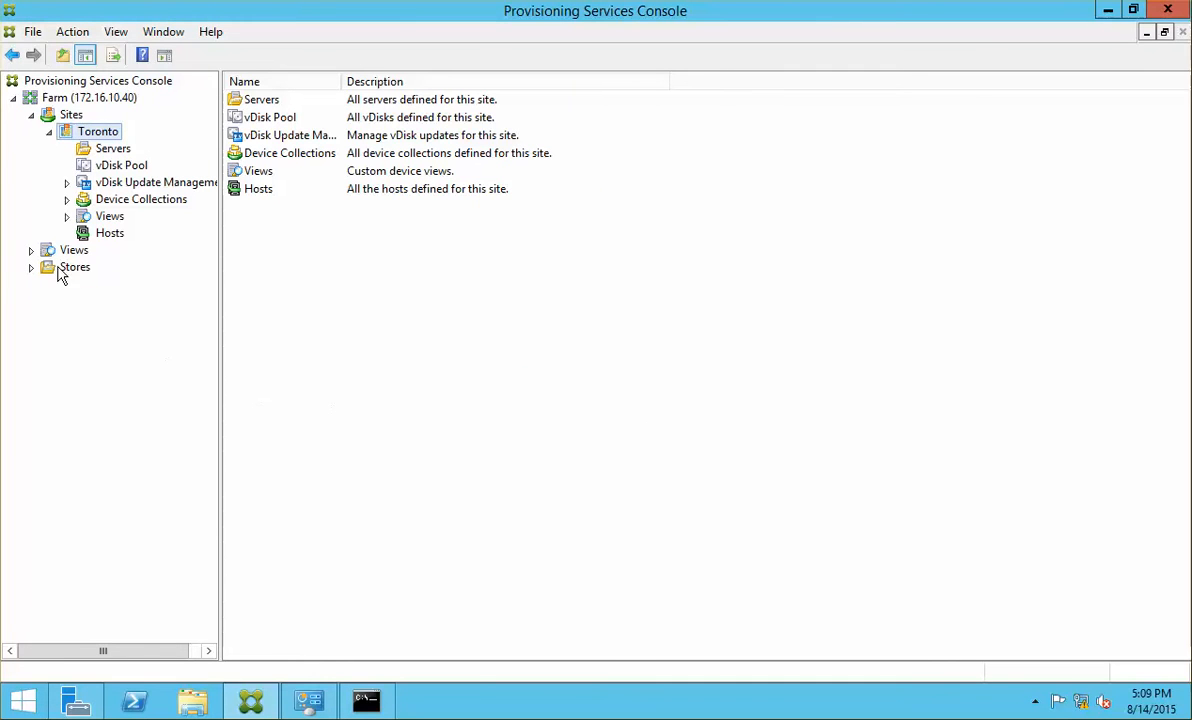
# Step: Browse Toronto's contents and expand the Stores branch to reveal the single store, Store
pyautogui.click(117, 237)
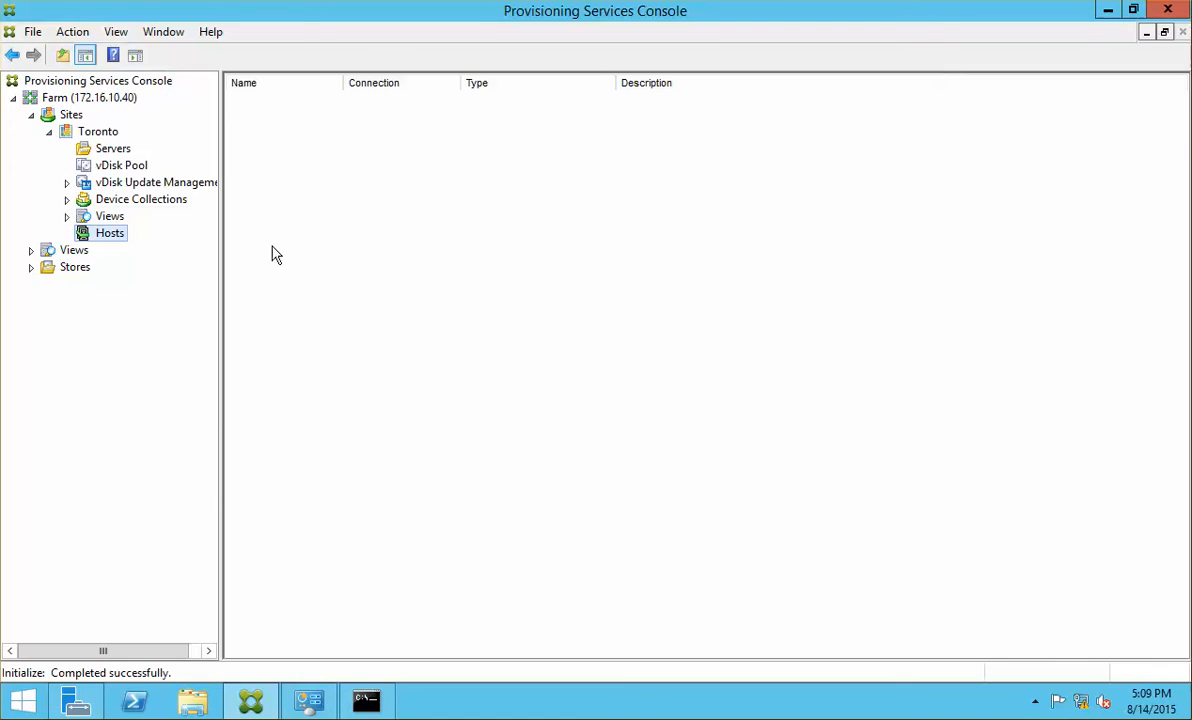
pyautogui.click(80, 132)
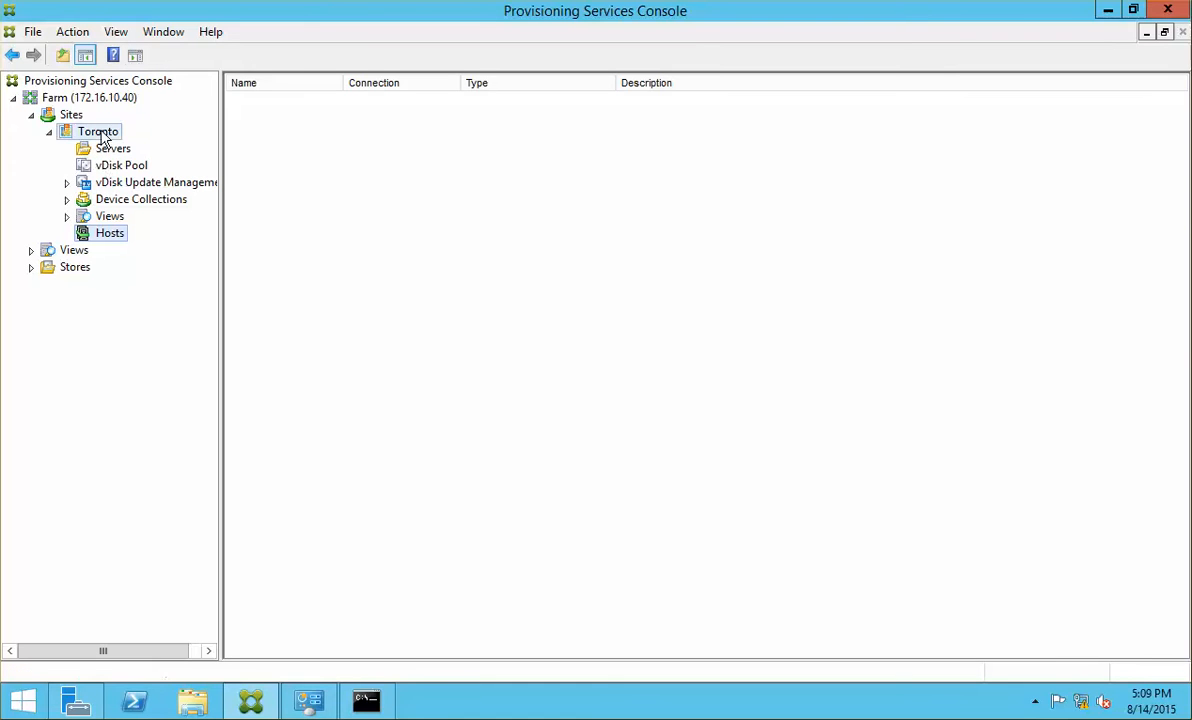
pyautogui.click(80, 268)
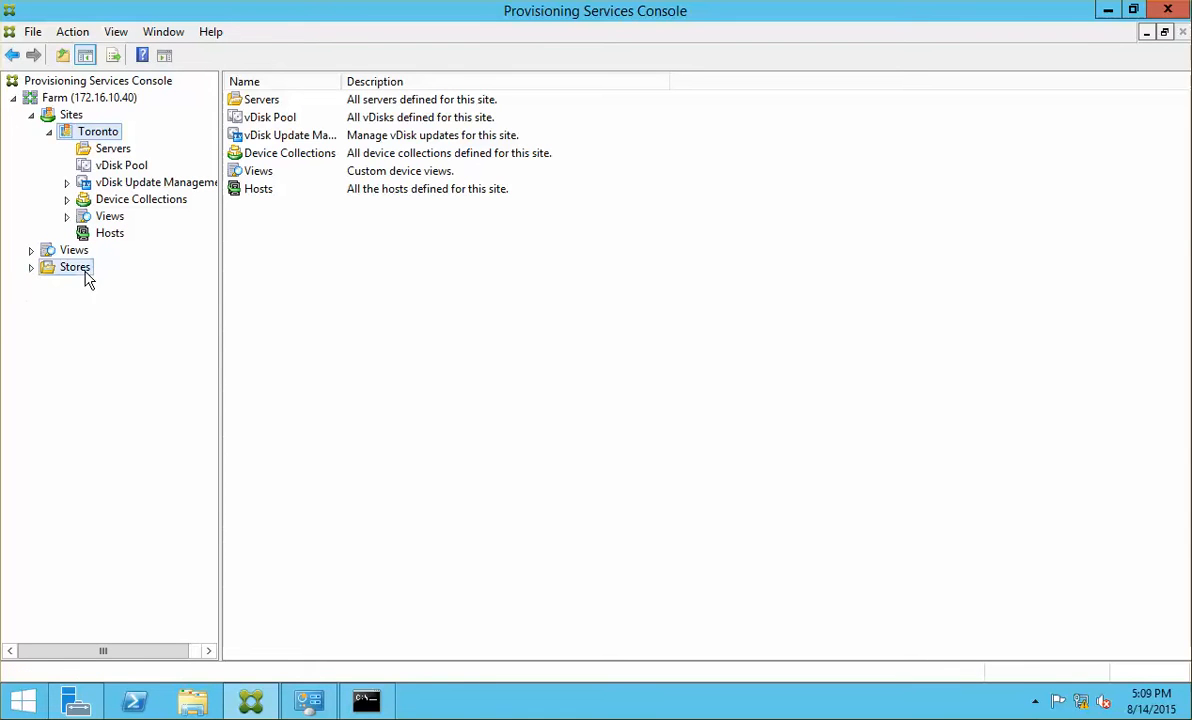
pyautogui.click(31, 267)
pyautogui.rightClick(81, 270)
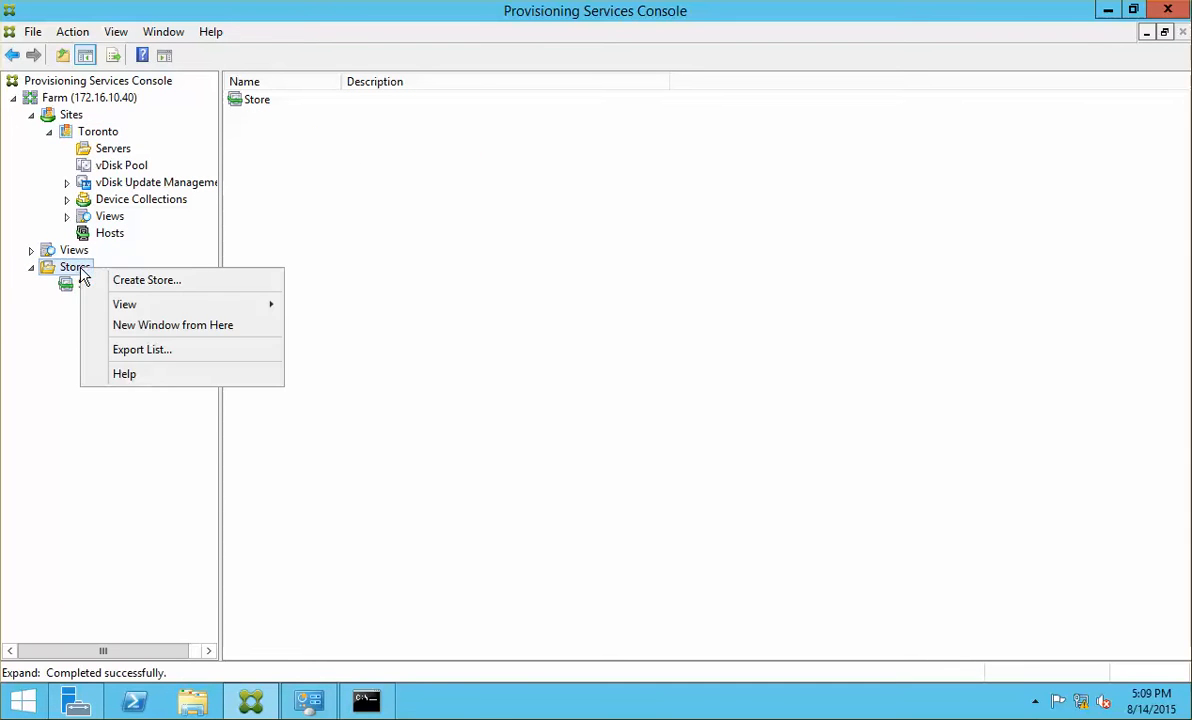
pyautogui.click(66, 286)
pyautogui.click(75, 252)
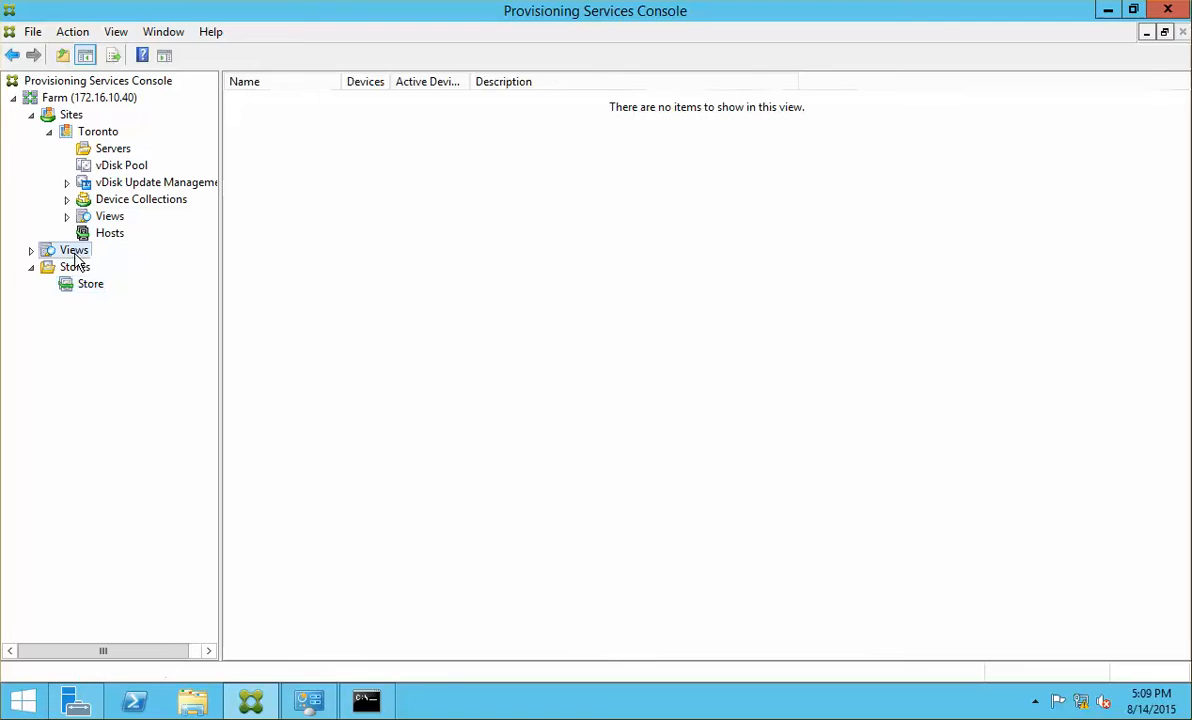
pyautogui.click(88, 284)
pyautogui.click(78, 268)
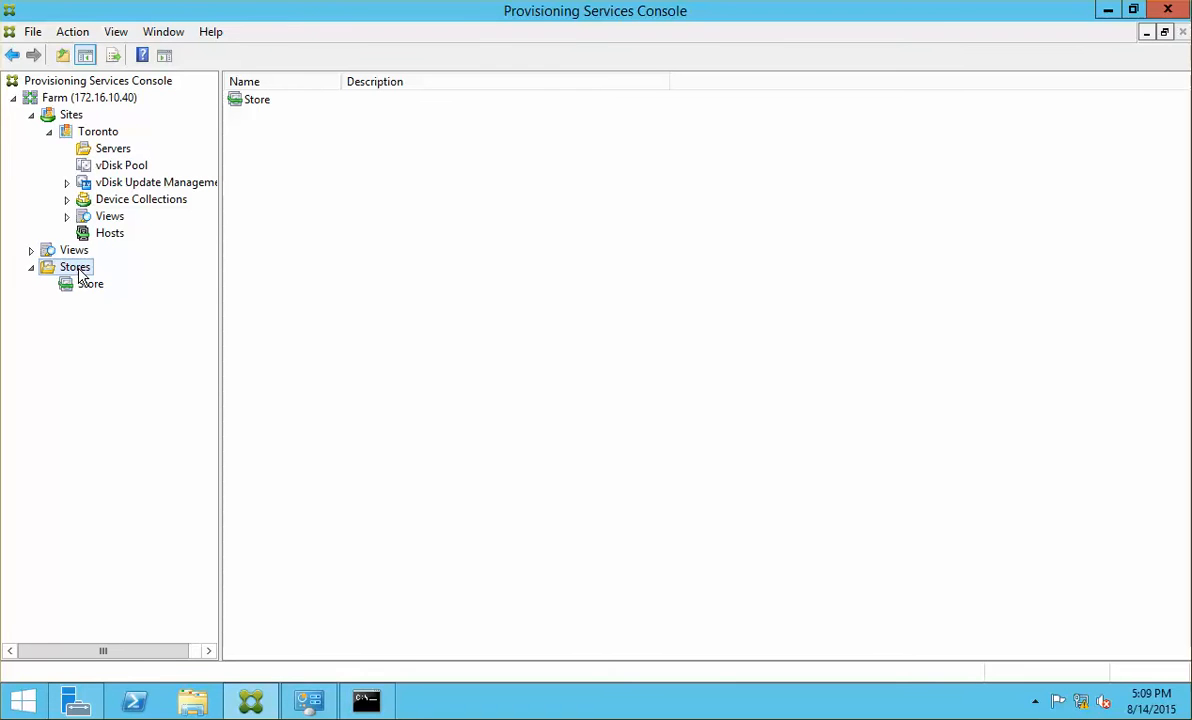
pyautogui.rightClick(78, 268)
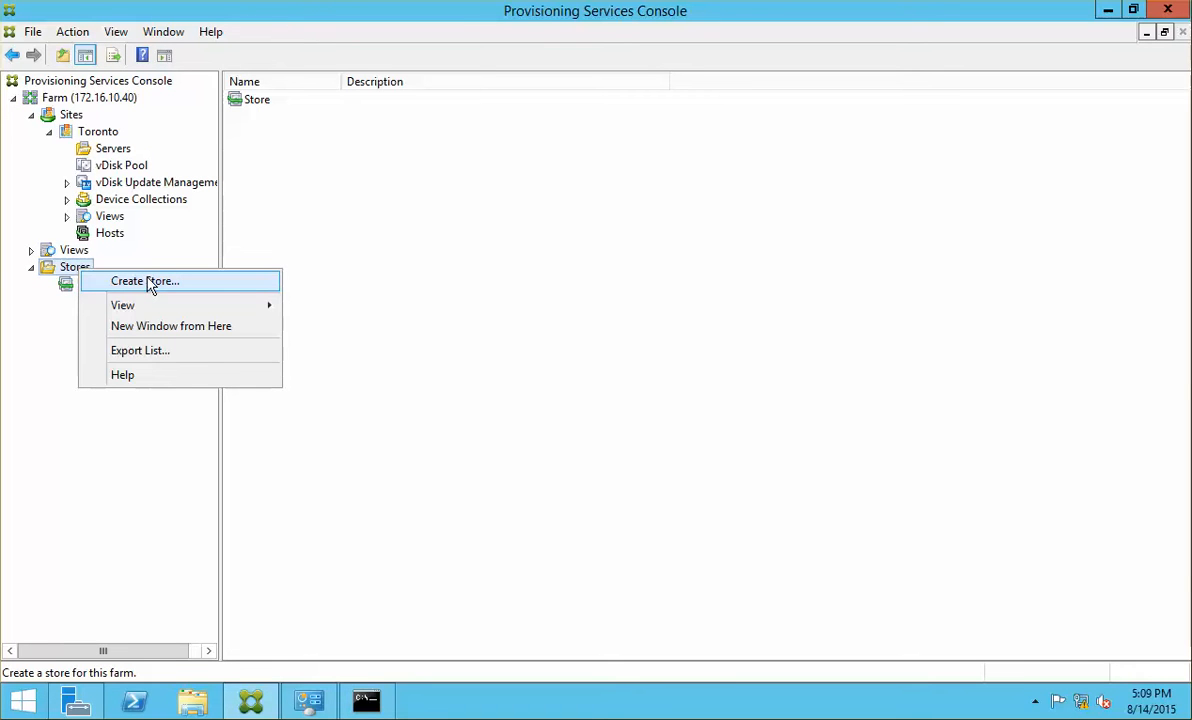
pyautogui.click(399, 394)
# Step: Rename the store Store to PVS Store 1 in its properties
pyautogui.click(89, 288)
pyautogui.rightClick(89, 290)
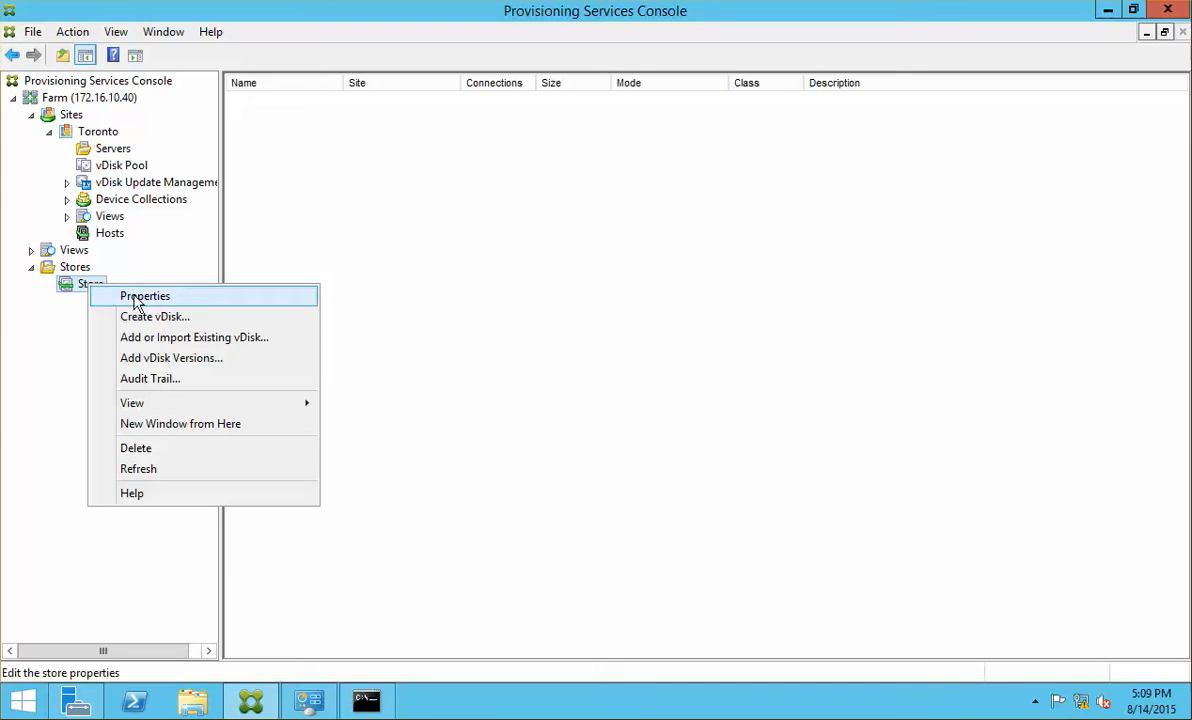
pyautogui.click(142, 302)
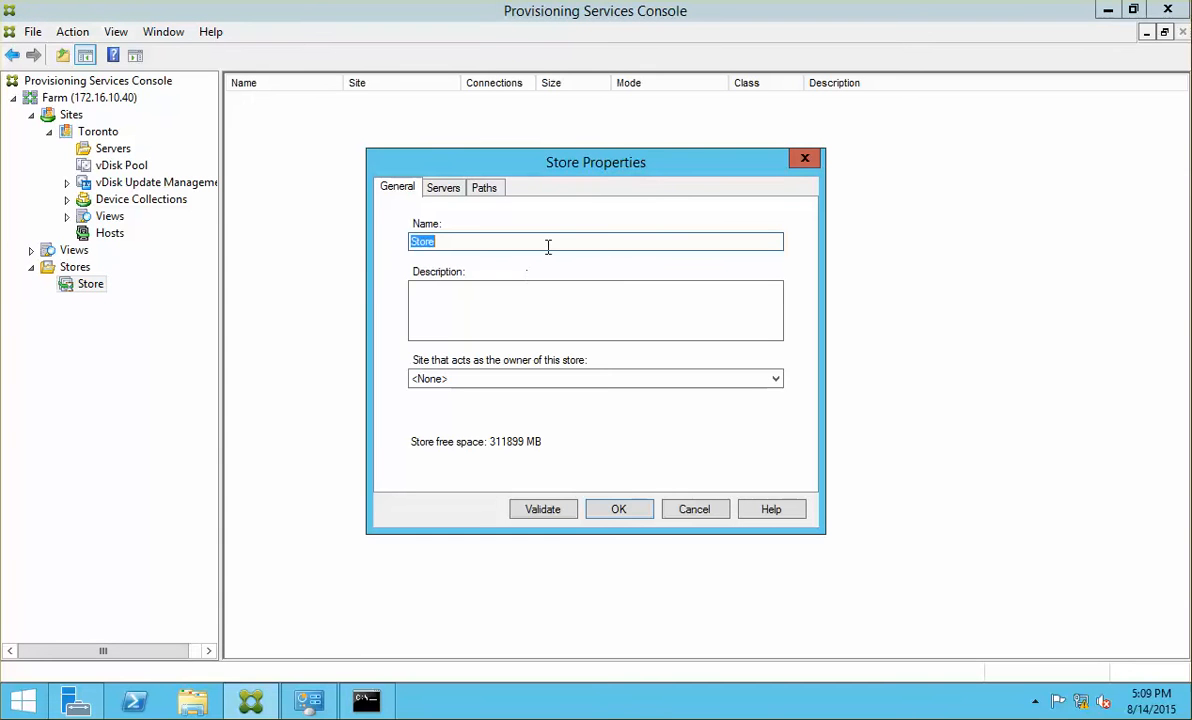
pyautogui.write('P')
pyautogui.press('BackSpace')
pyautogui.press('BackSpace')
pyautogui.press('BackSpace')
pyautogui.write('PVS')
pyautogui.press('Return')
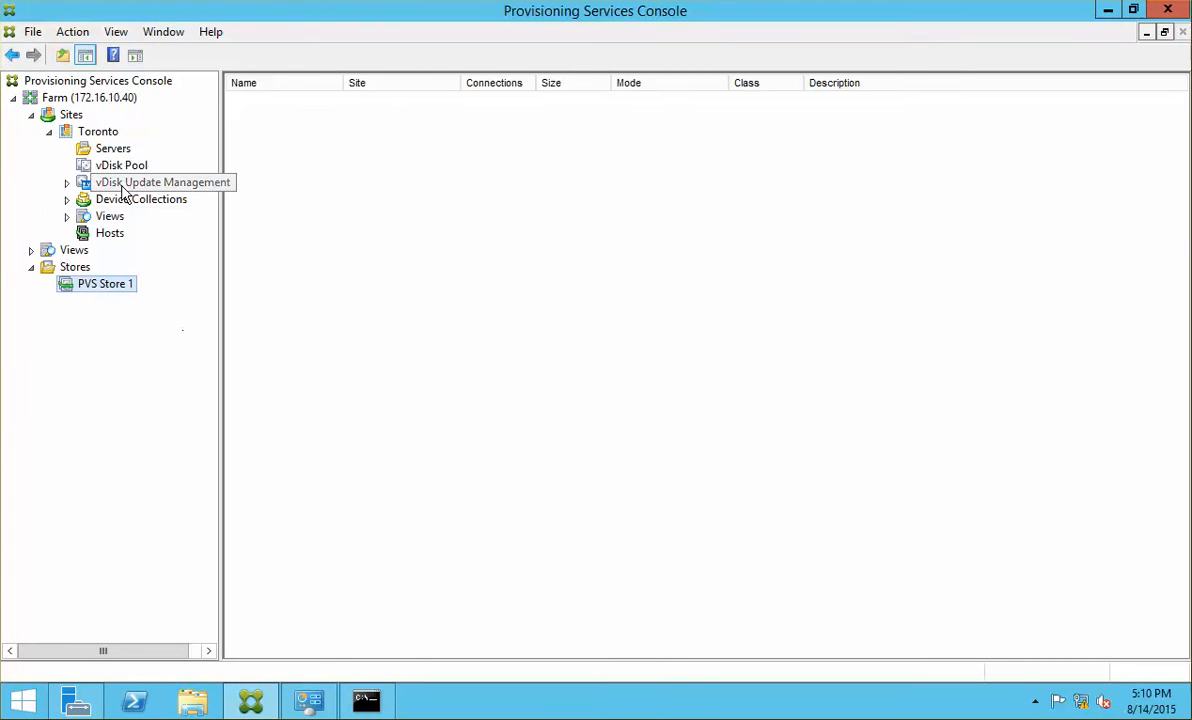
# Step: View Toronto's servers (NCIPVS01), then expand Device Collections to show the empty Collection
pyautogui.click(118, 150)
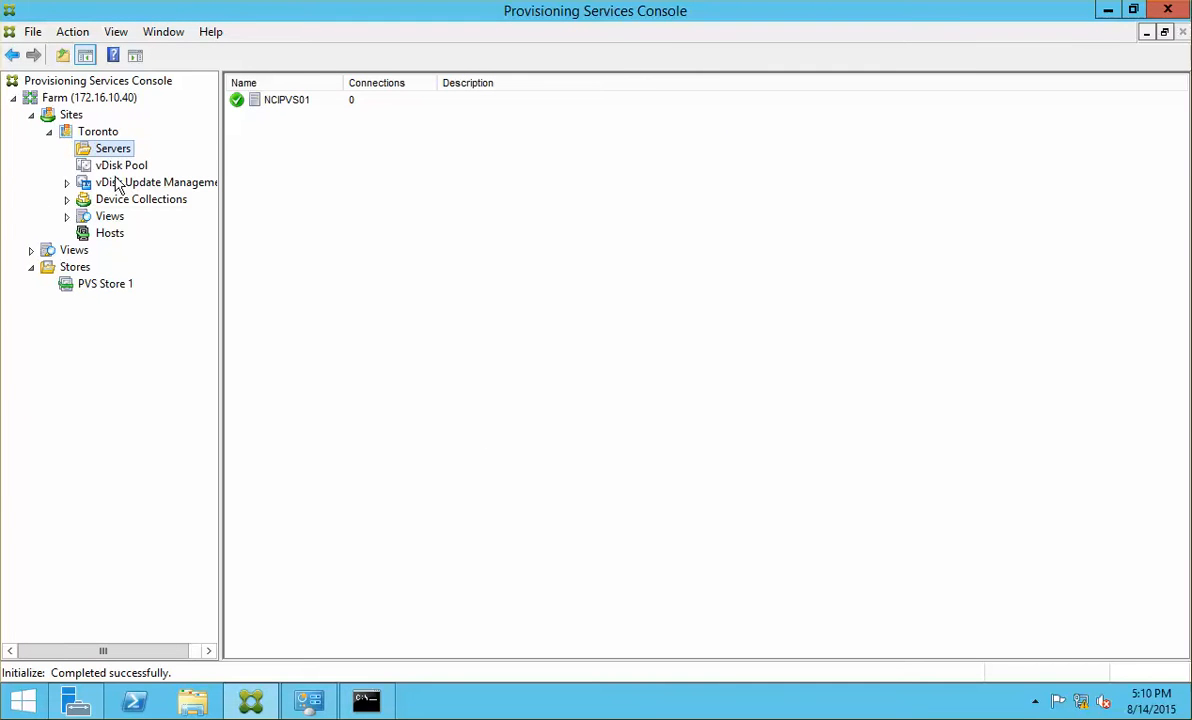
pyautogui.click(308, 108)
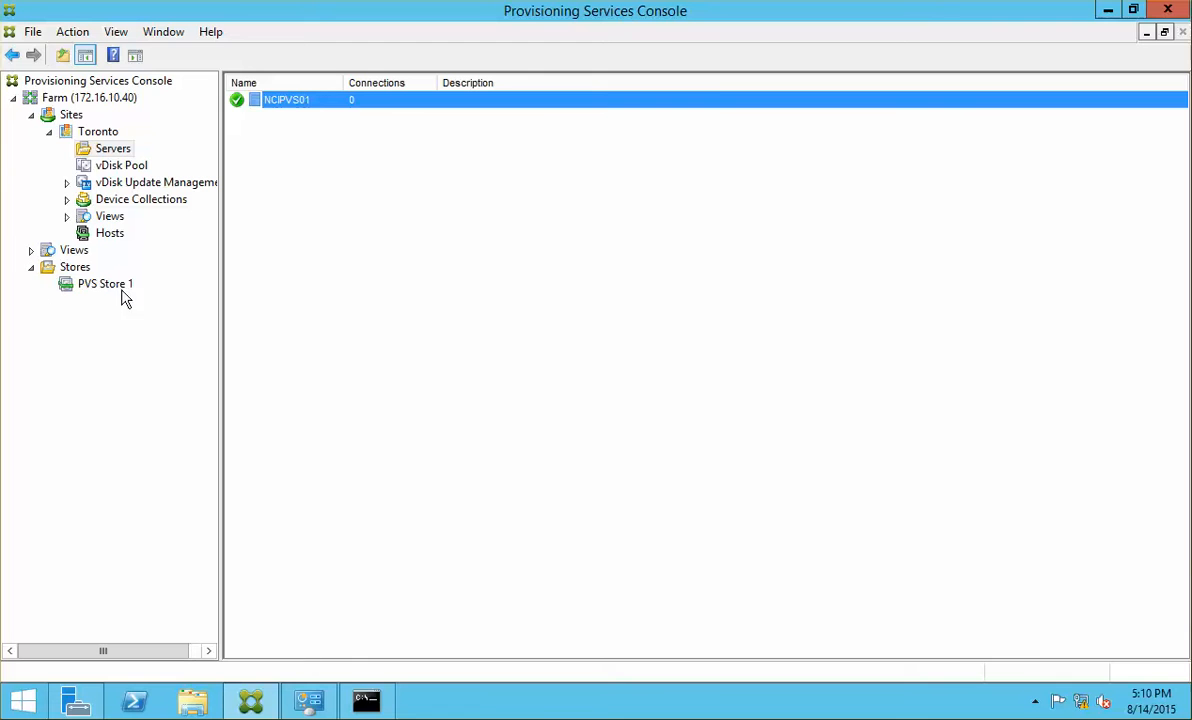
pyautogui.click(31, 250)
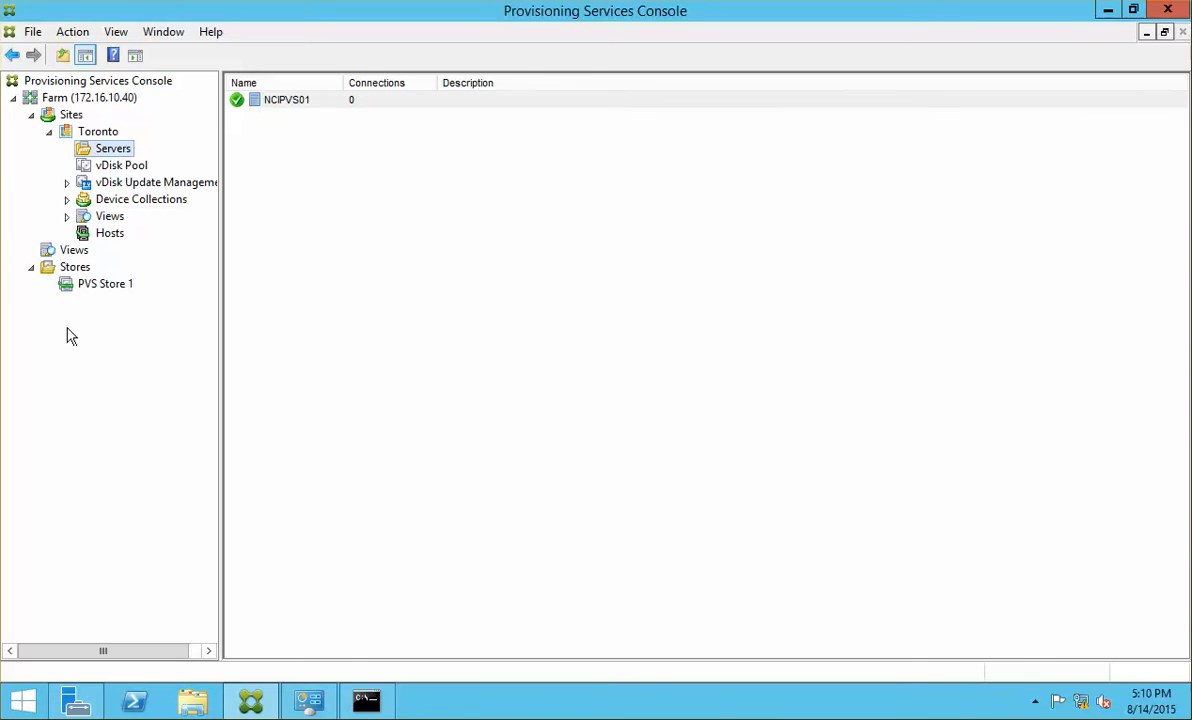
pyautogui.click(60, 250)
pyautogui.click(113, 203)
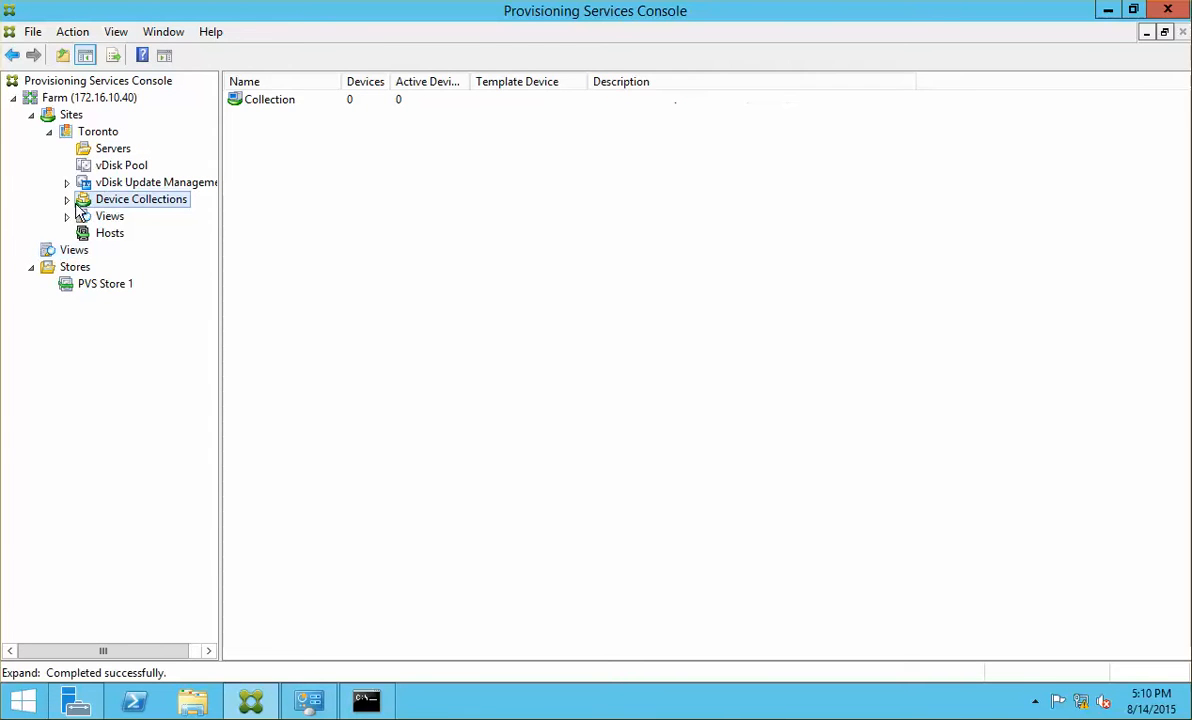
pyautogui.click(67, 199)
pyautogui.click(124, 219)
pyautogui.click(135, 205)
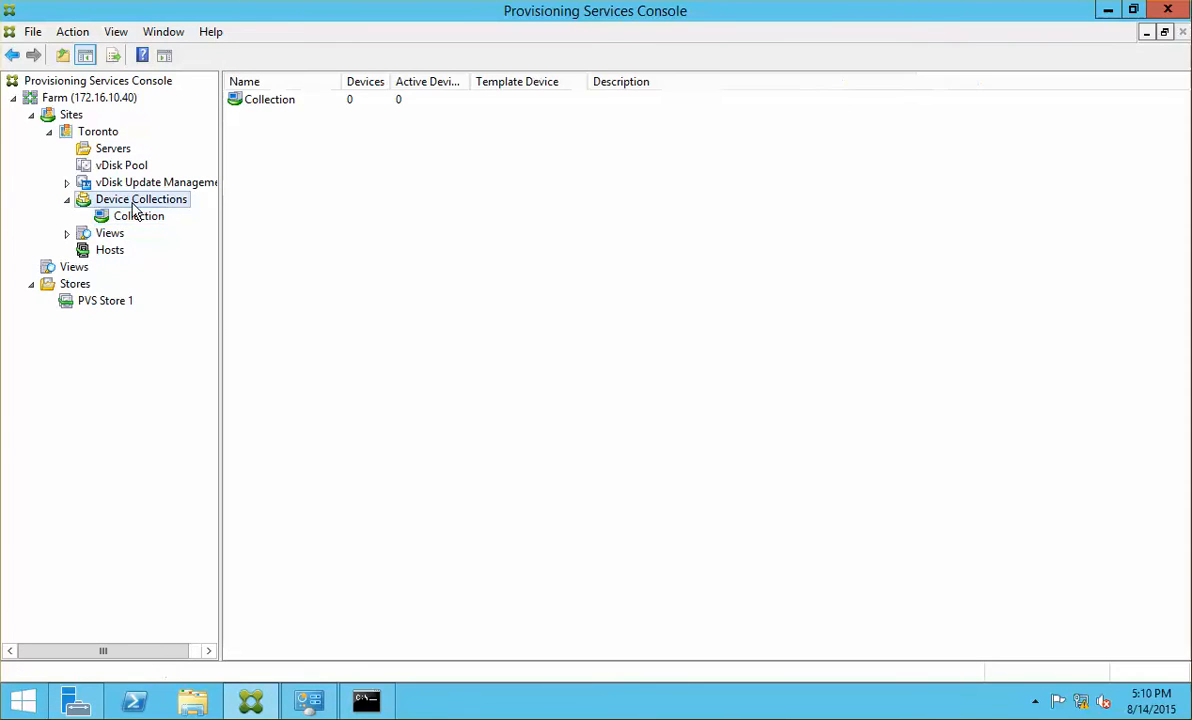
pyautogui.rightClick(136, 207)
pyautogui.click(126, 217)
pyautogui.rightClick(122, 217)
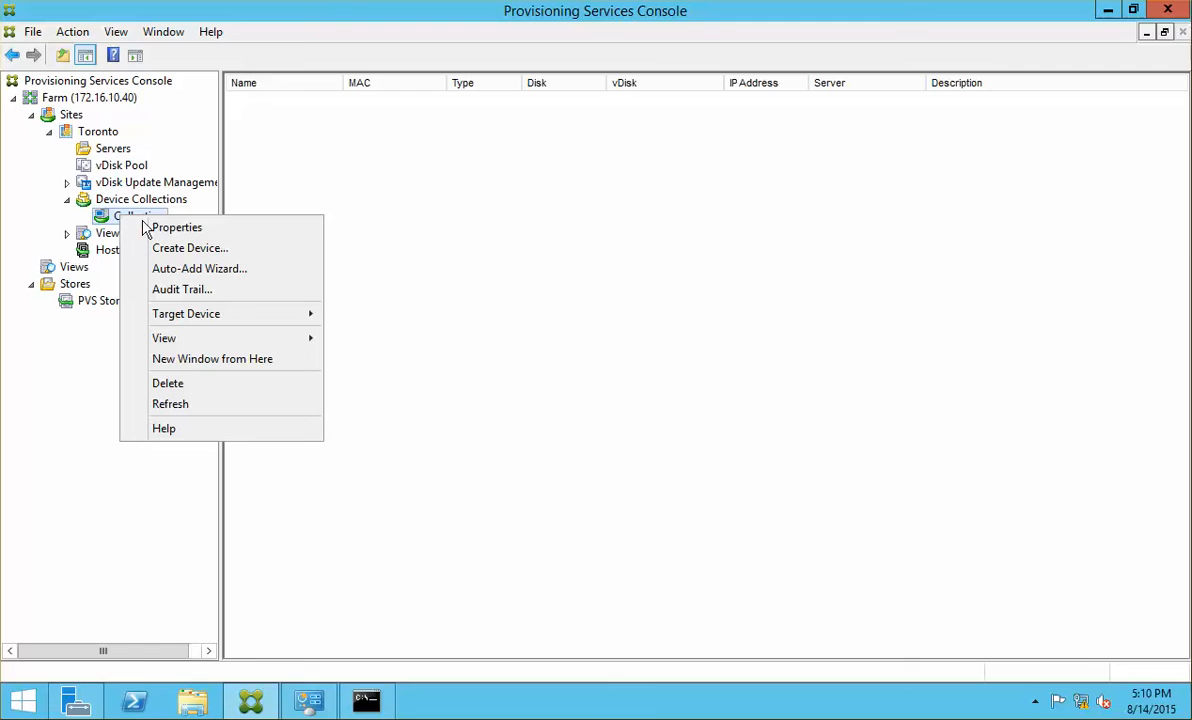
pyautogui.click(220, 248)
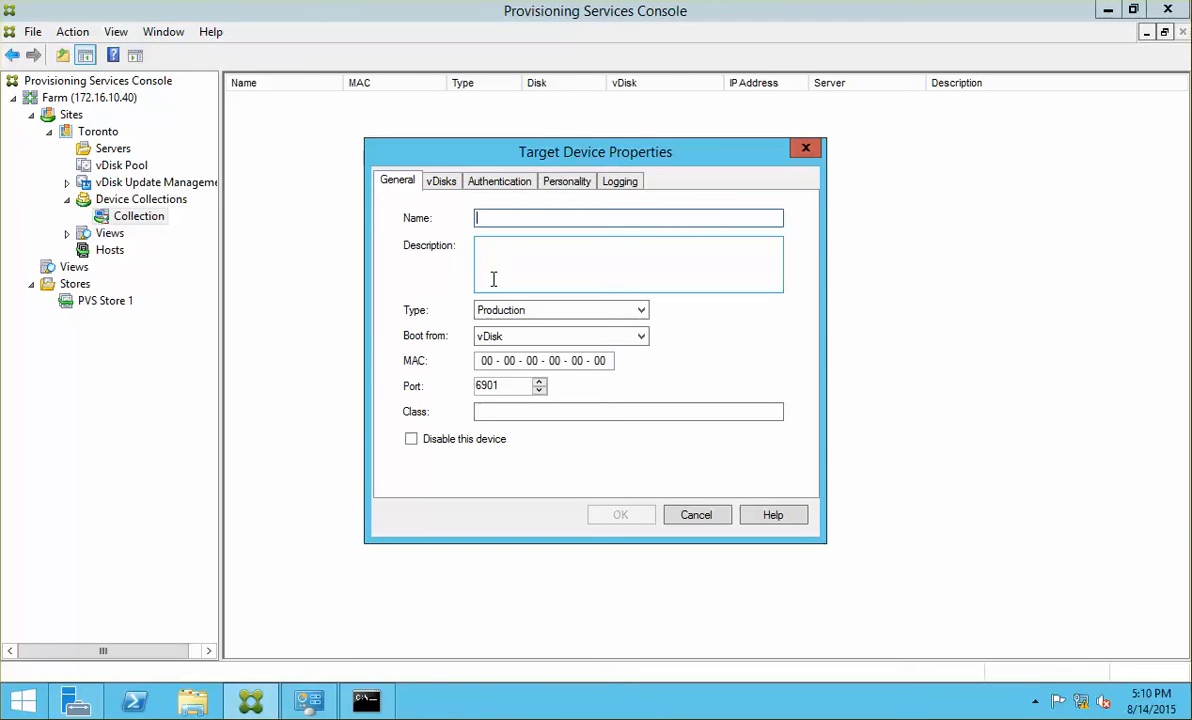
pyautogui.write('PVSVM')
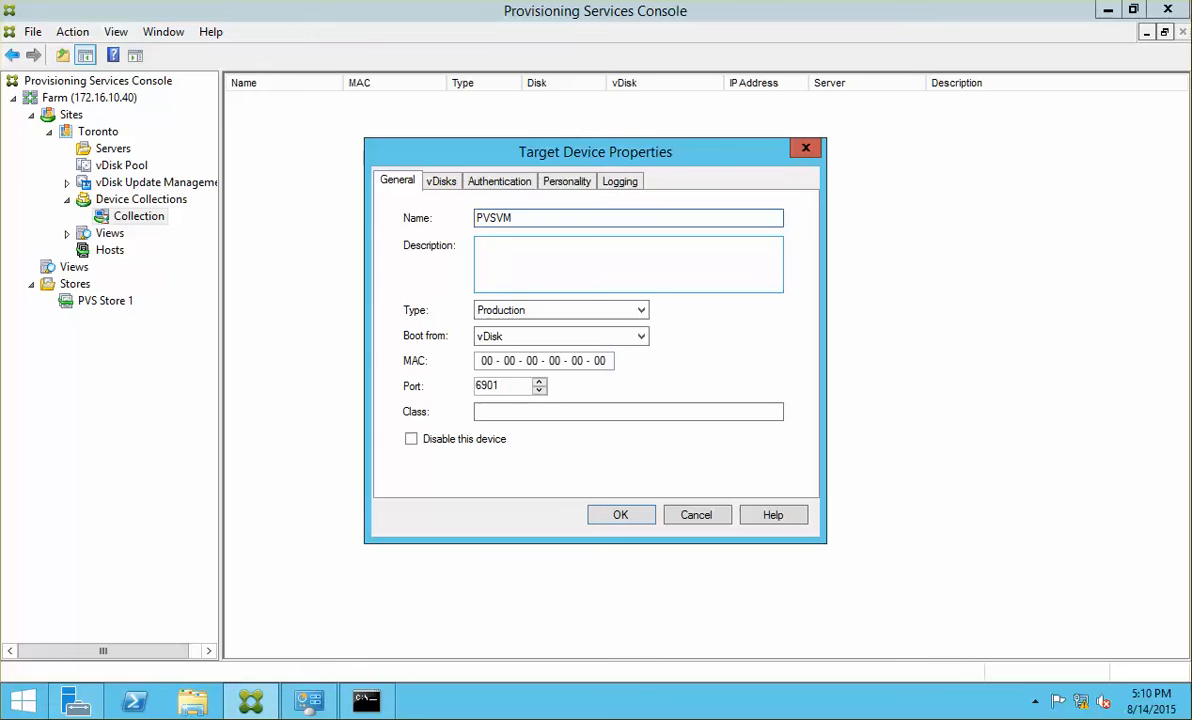
pyautogui.press('BackSpace')
pyautogui.press('BackSpace')
pyautogui.write('VMS')
pyautogui.click(712, 516)
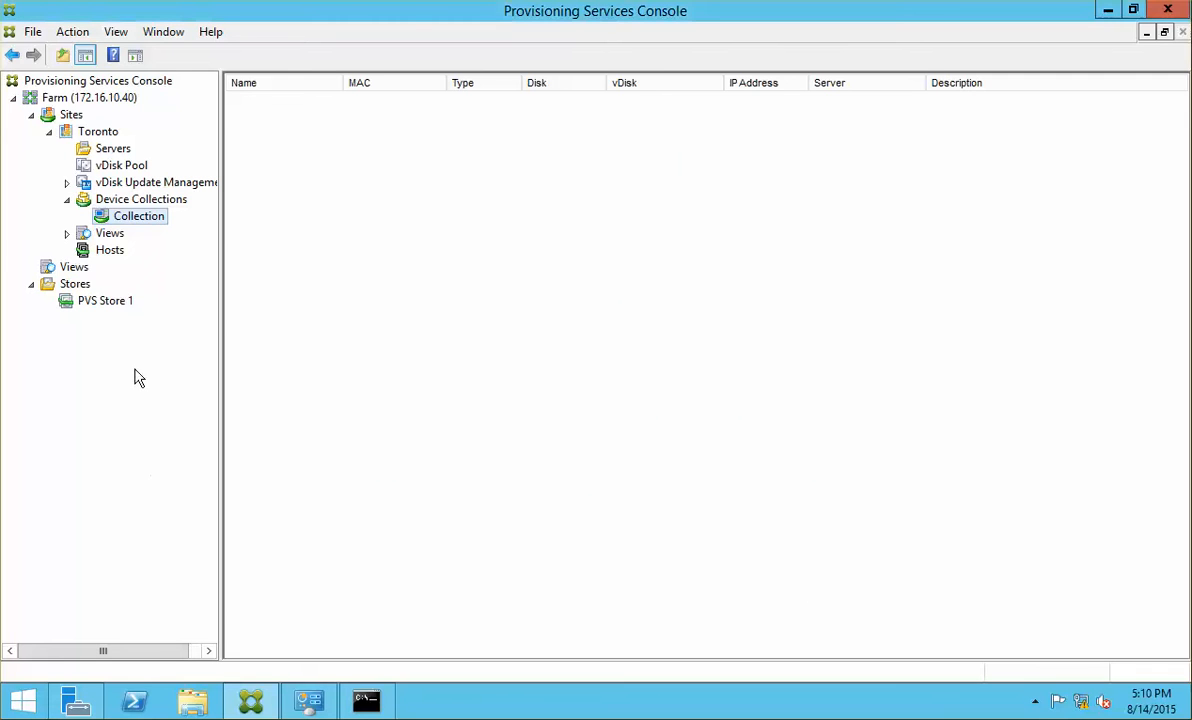
# Step: Create a new device collection named PVS VMs under Toronto's Device Collections
pyautogui.click(152, 202)
pyautogui.rightClick(155, 205)
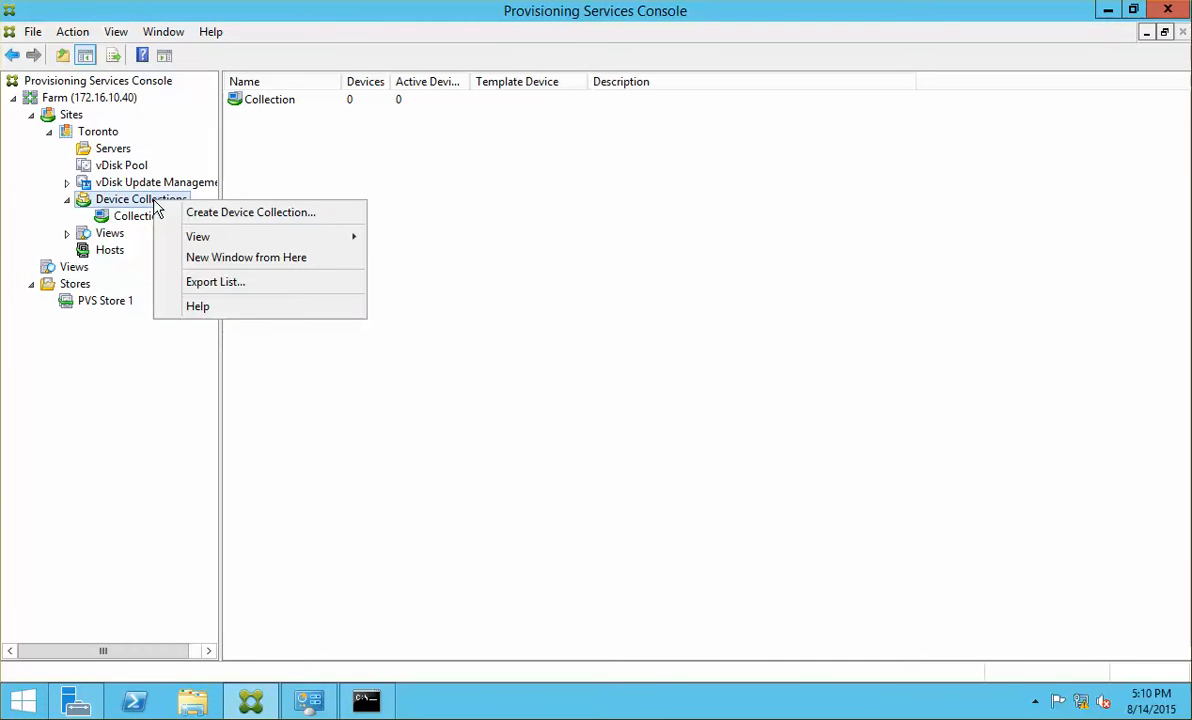
pyautogui.click(205, 212)
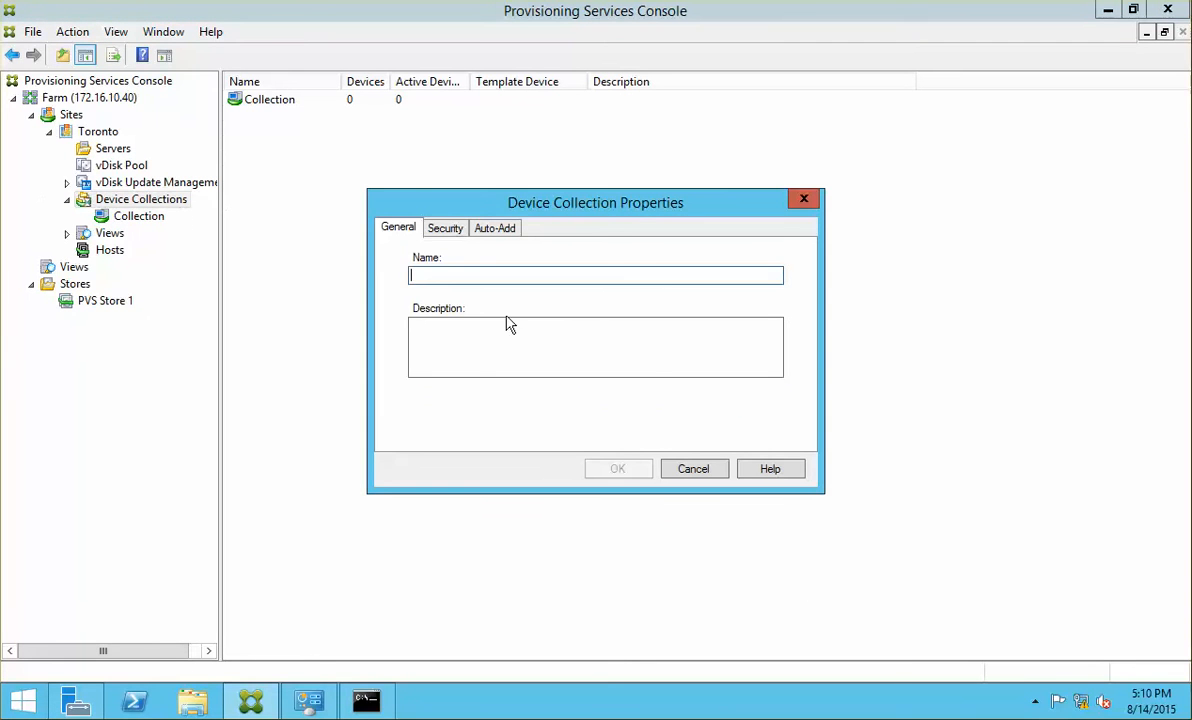
pyautogui.write('PVS ')
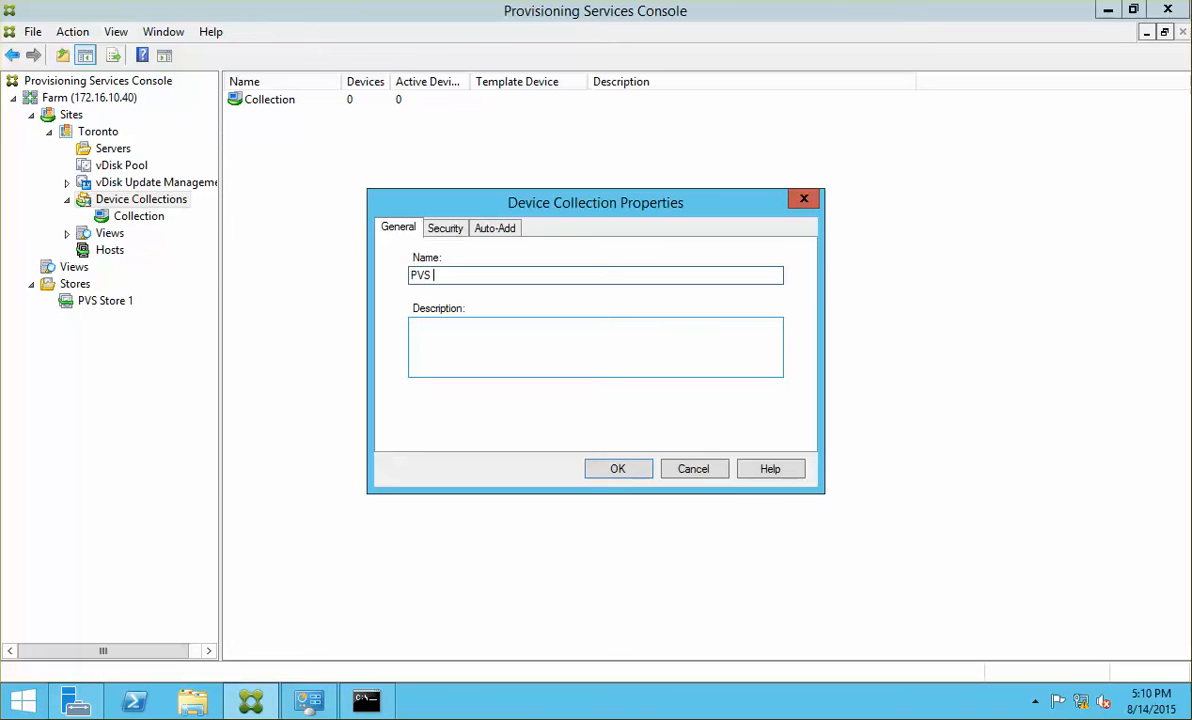
pyautogui.write('VMs')
pyautogui.click(610, 472)
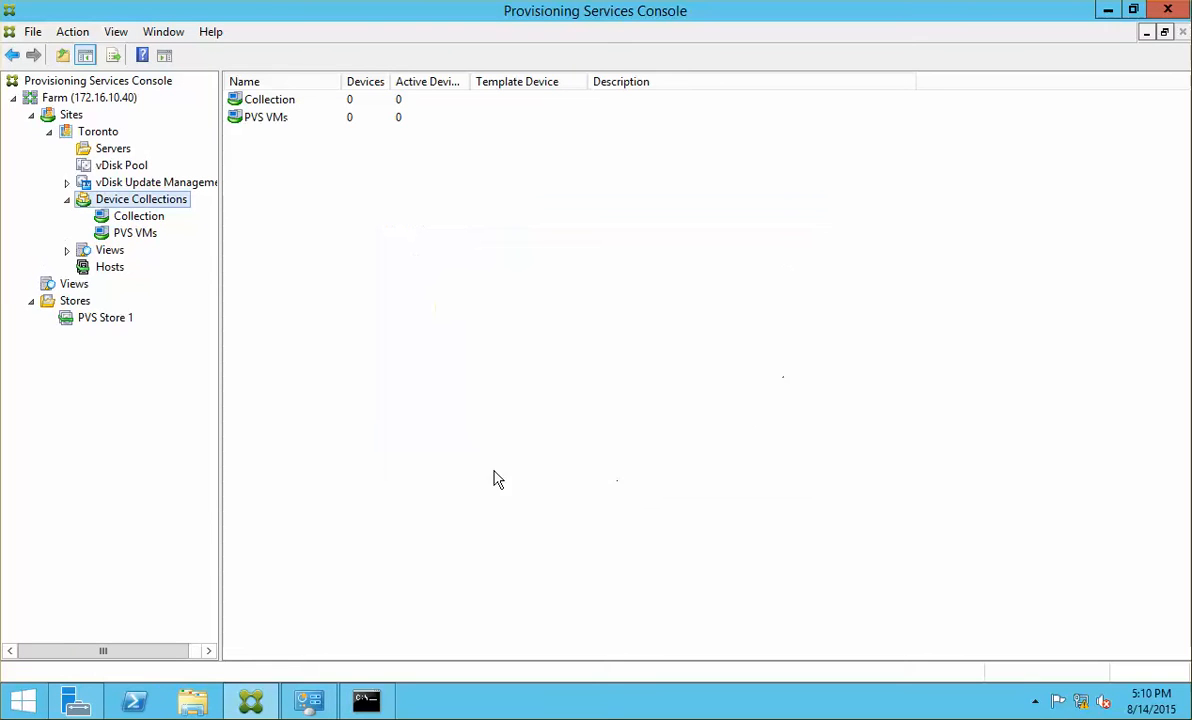
# Step: Check the new PVS VMs collection and the default Collection, both holding 0 devices
pyautogui.click(133, 236)
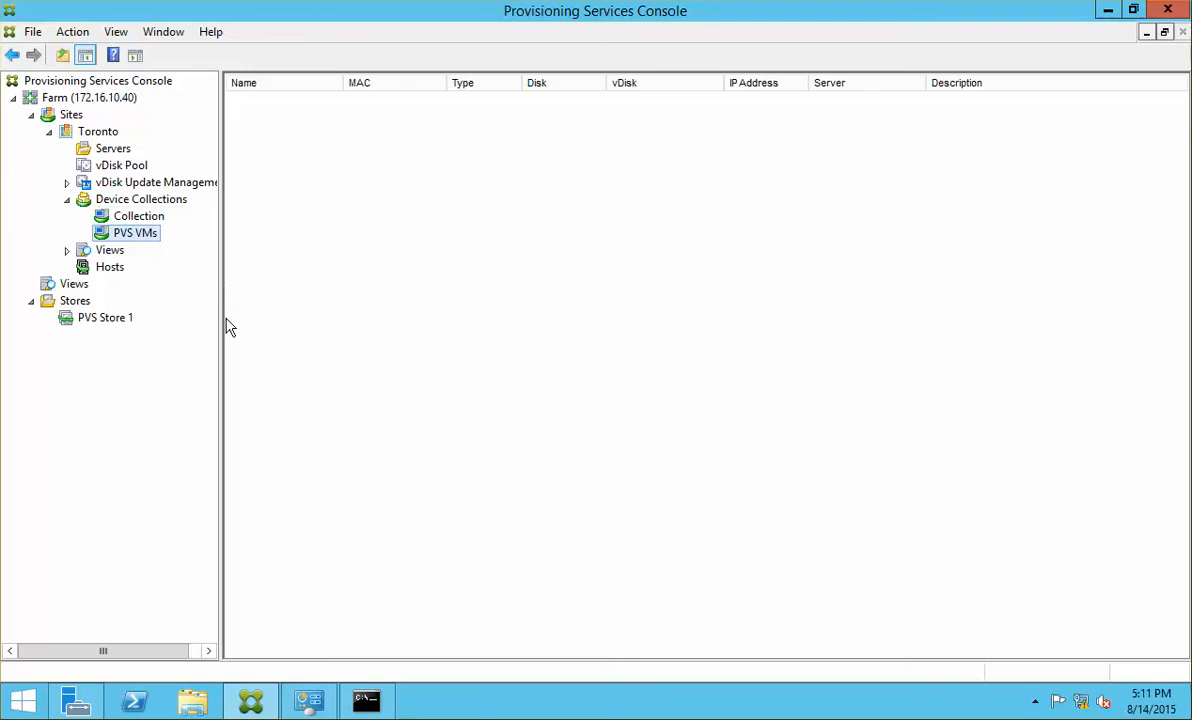
pyautogui.click(134, 214)
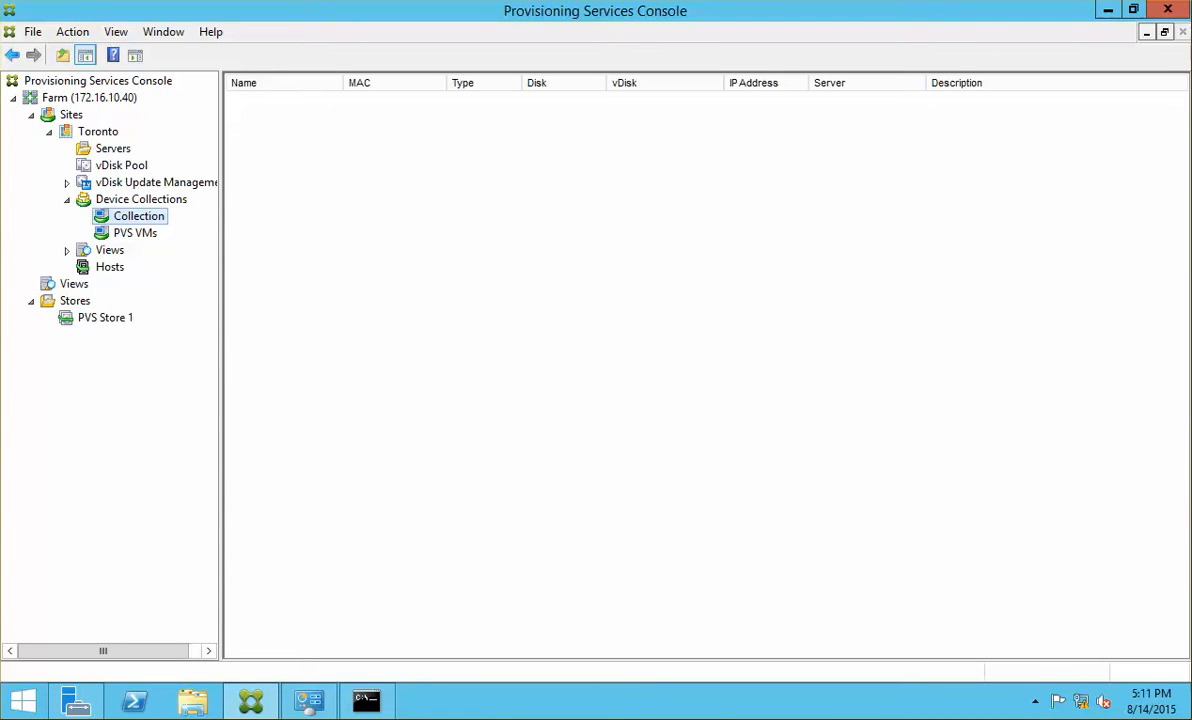
pyautogui.moveTo(1190, 1)
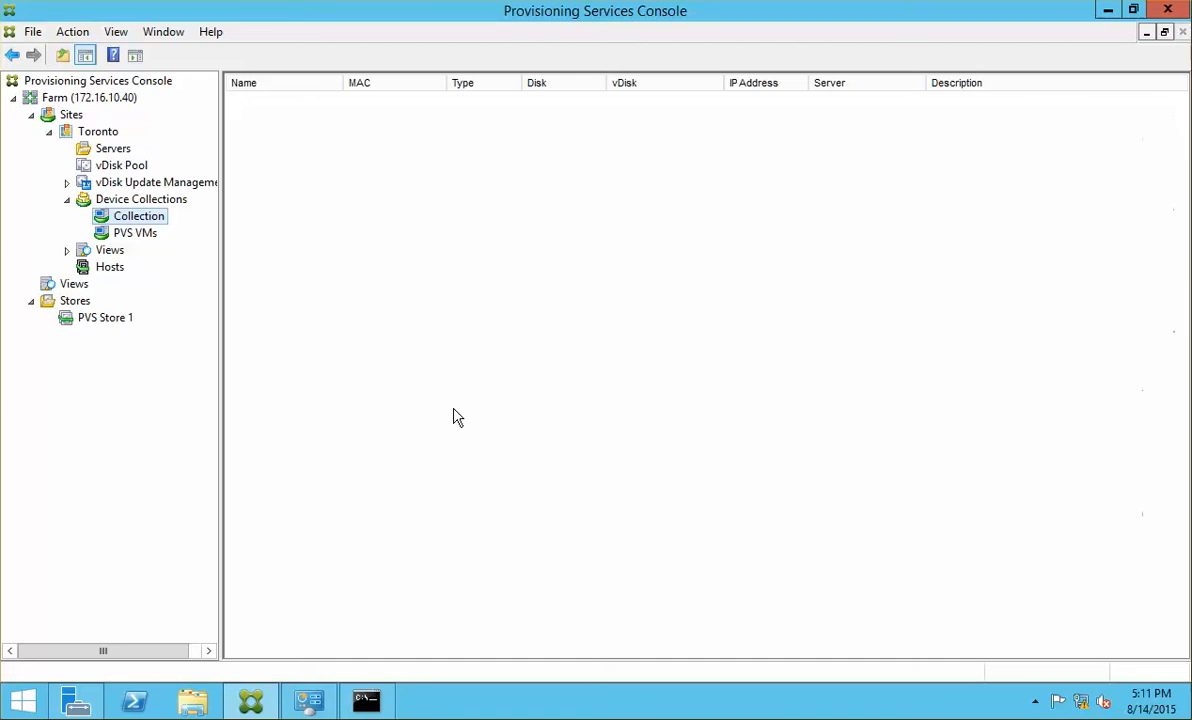
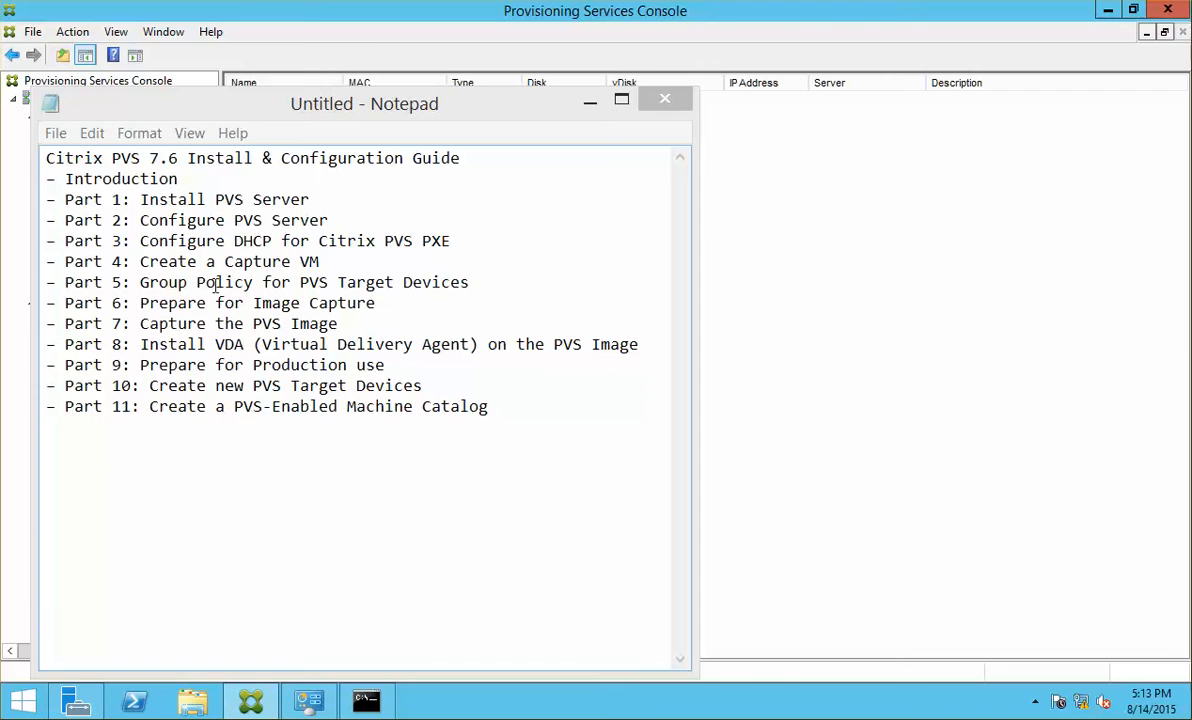
# Step: Append ' (to be covered later)' to the Part 5 line of the PVS guide, then minimize Notepad
pyautogui.click(210, 246)
pyautogui.click(224, 262)
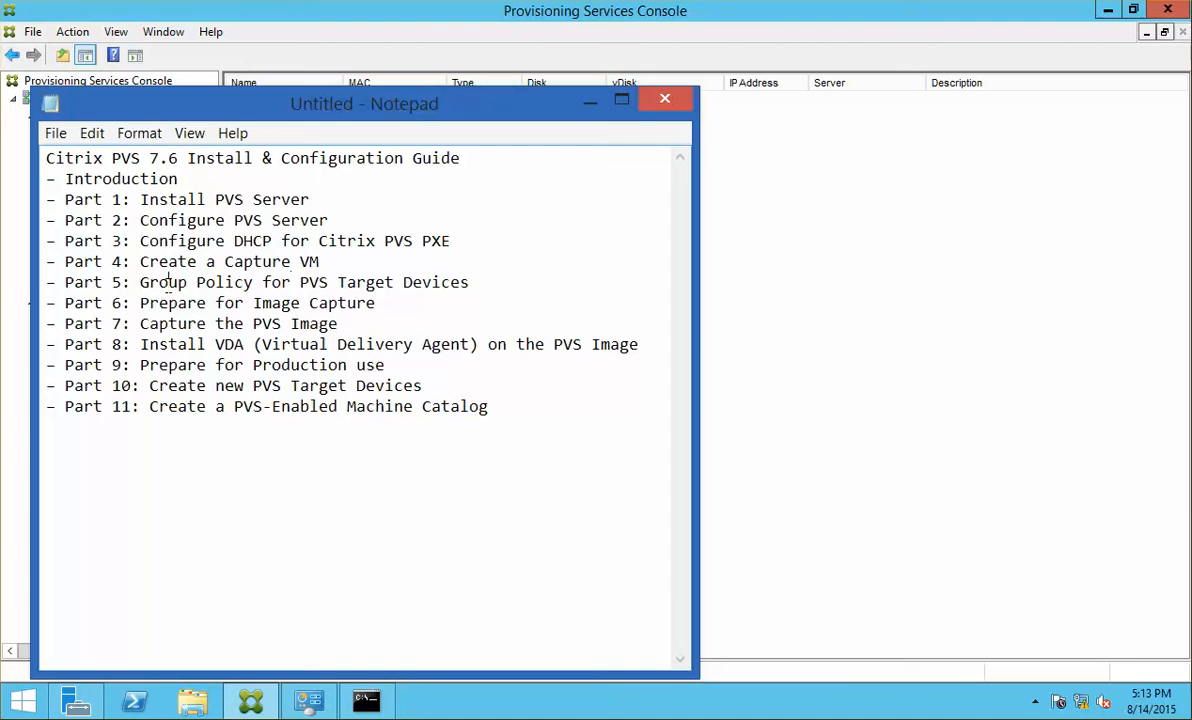
pyautogui.moveTo(497, 282); pyautogui.dragTo(46, 283)
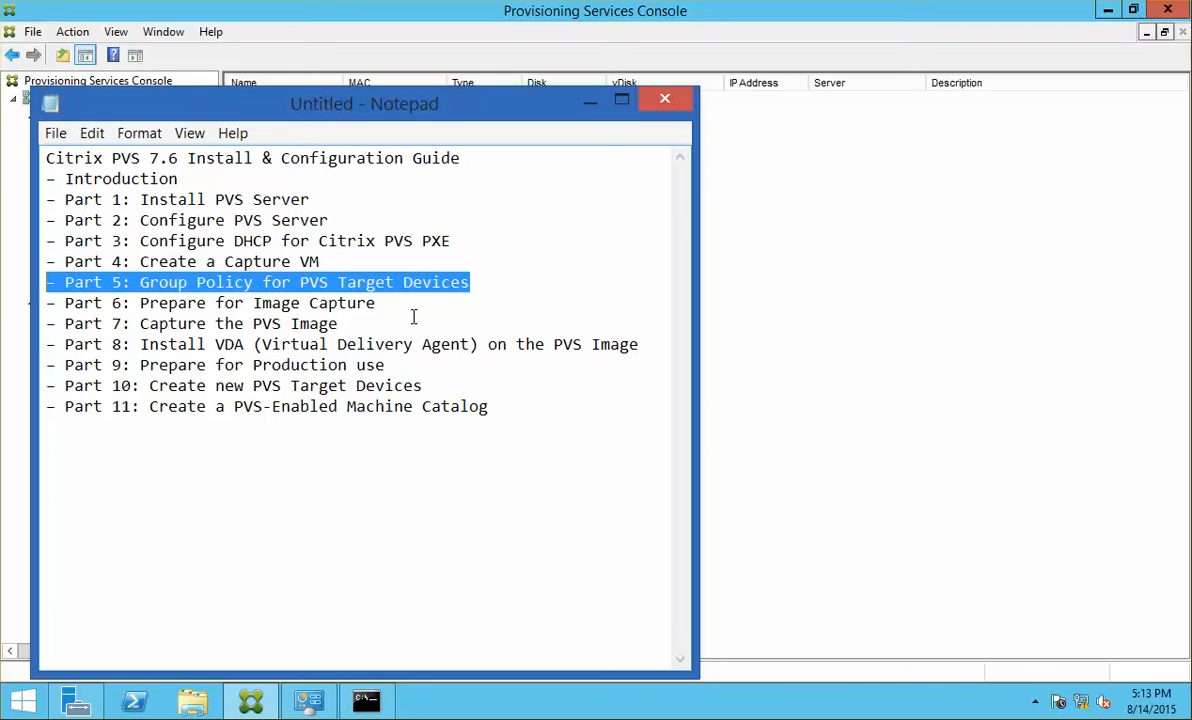
pyautogui.click(520, 282)
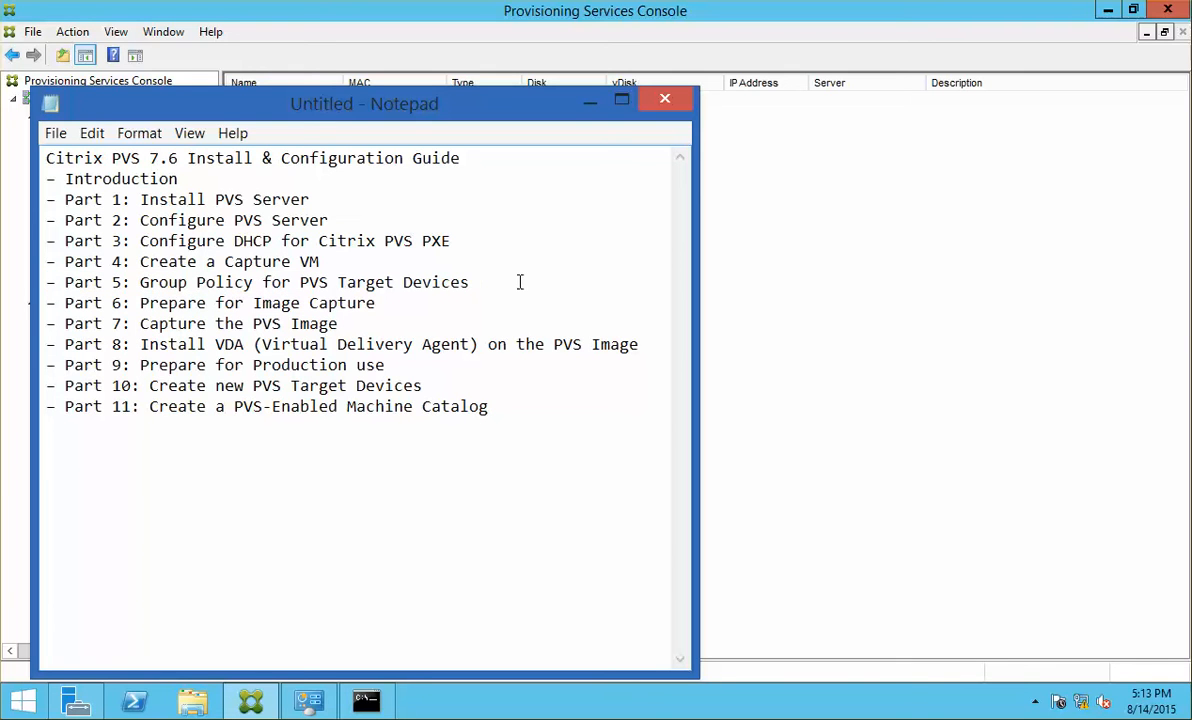
pyautogui.write('(to be covered later)')
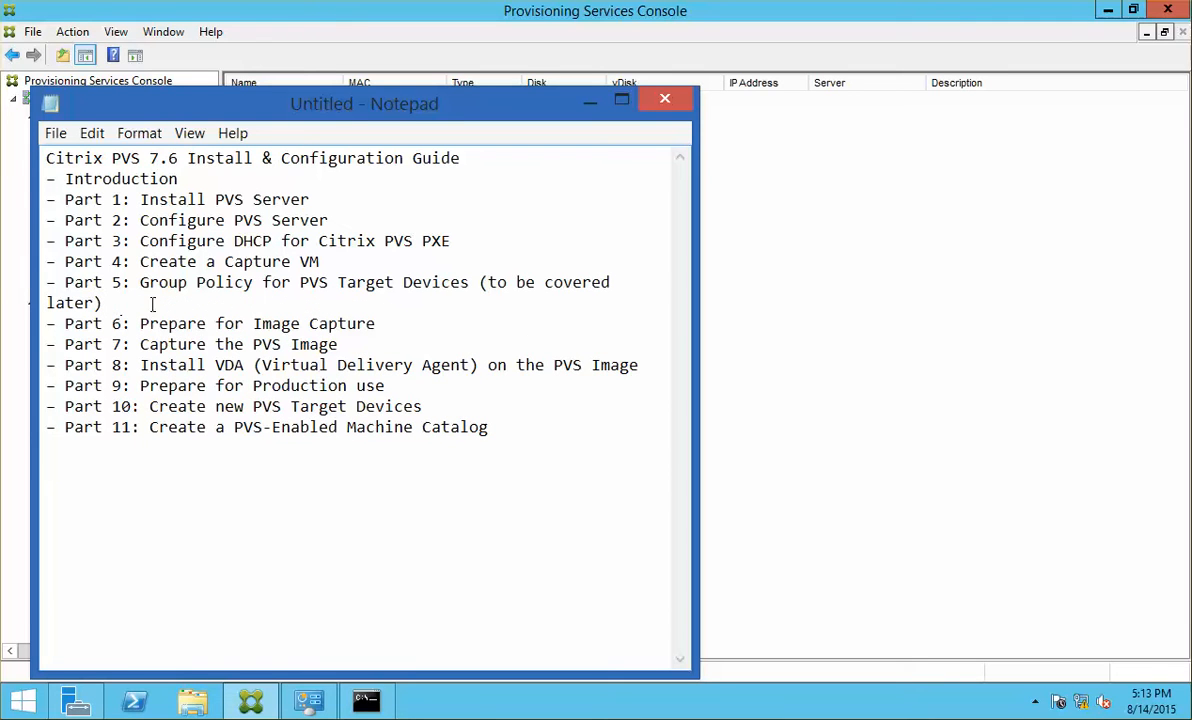
pyautogui.moveTo(150, 302); pyautogui.dragTo(42, 290)
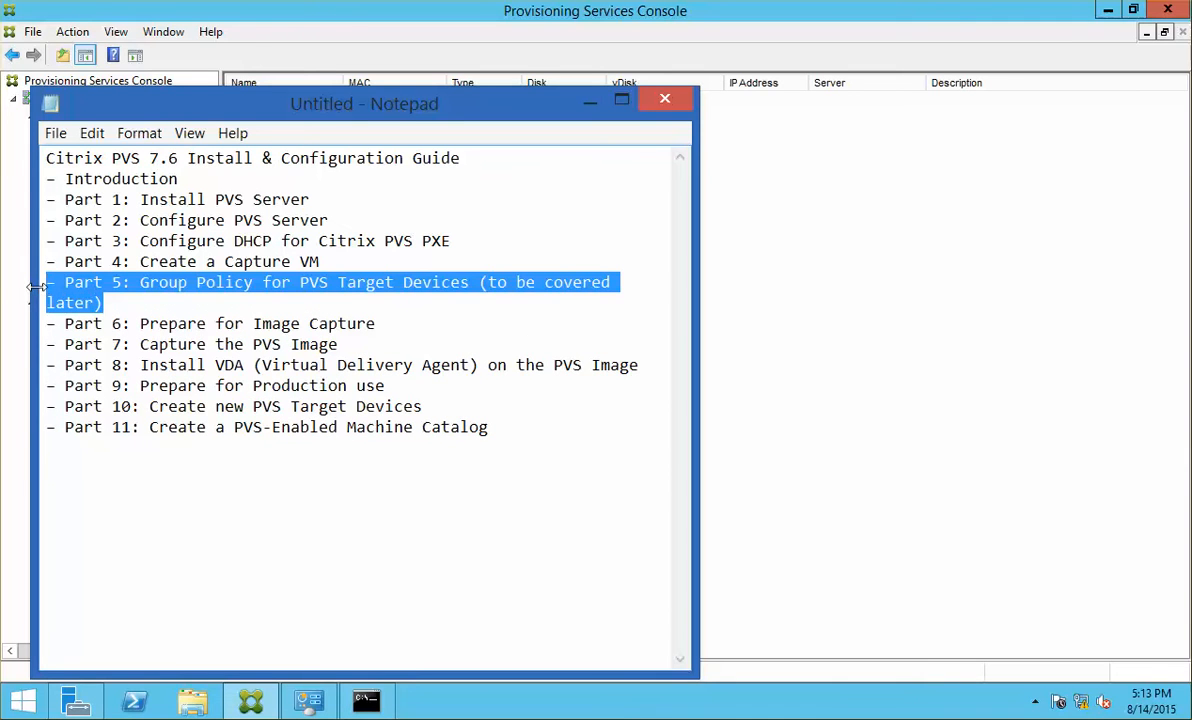
pyautogui.press('End')
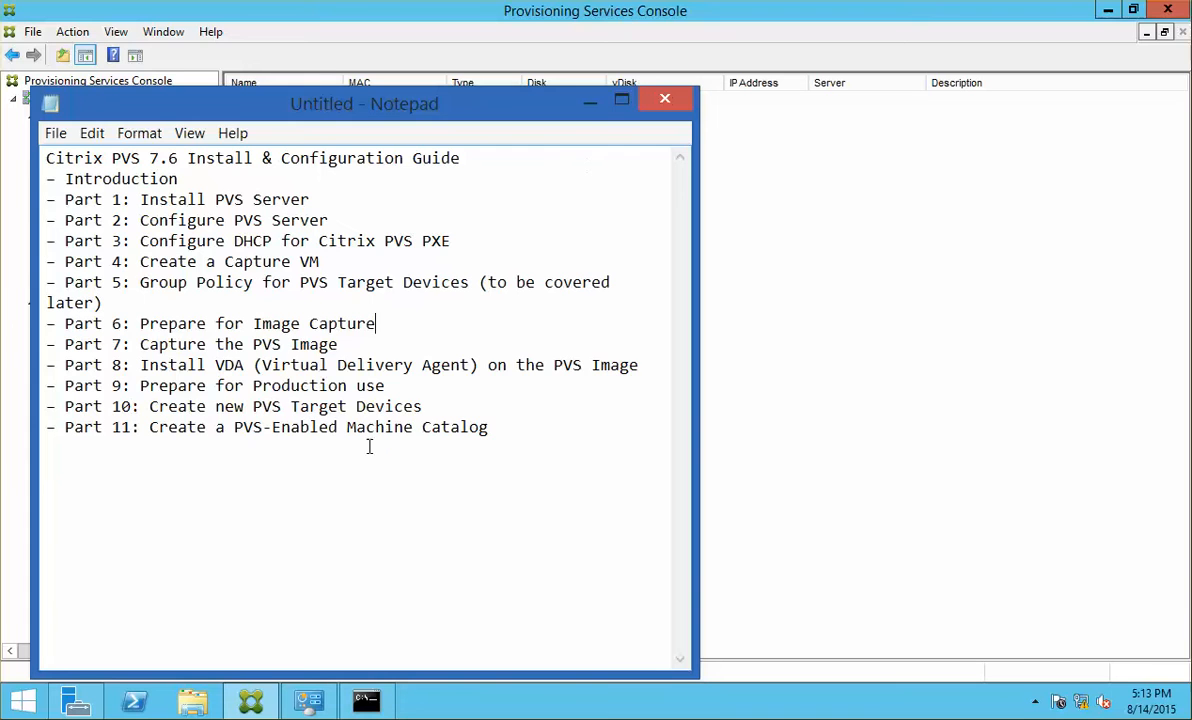
pyautogui.click(591, 108)
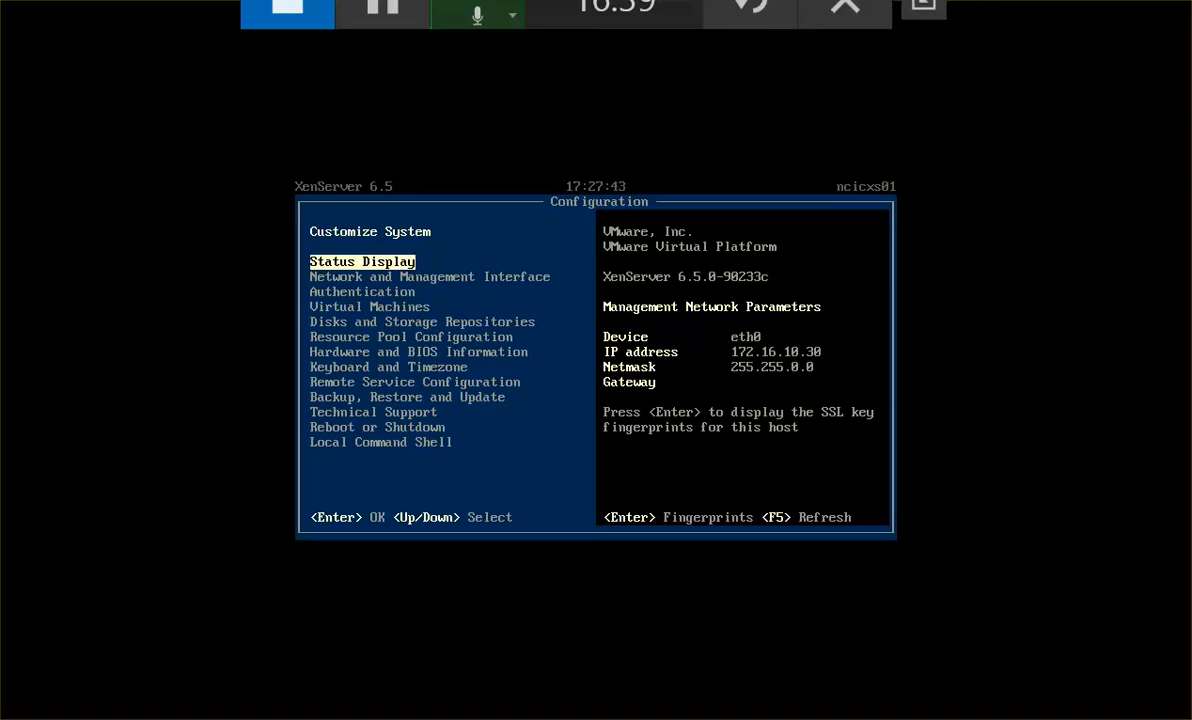
# Step: Switch to the NCICDC01 machine and show its Local Server properties in Server Manager
pyautogui.click(70, 245)
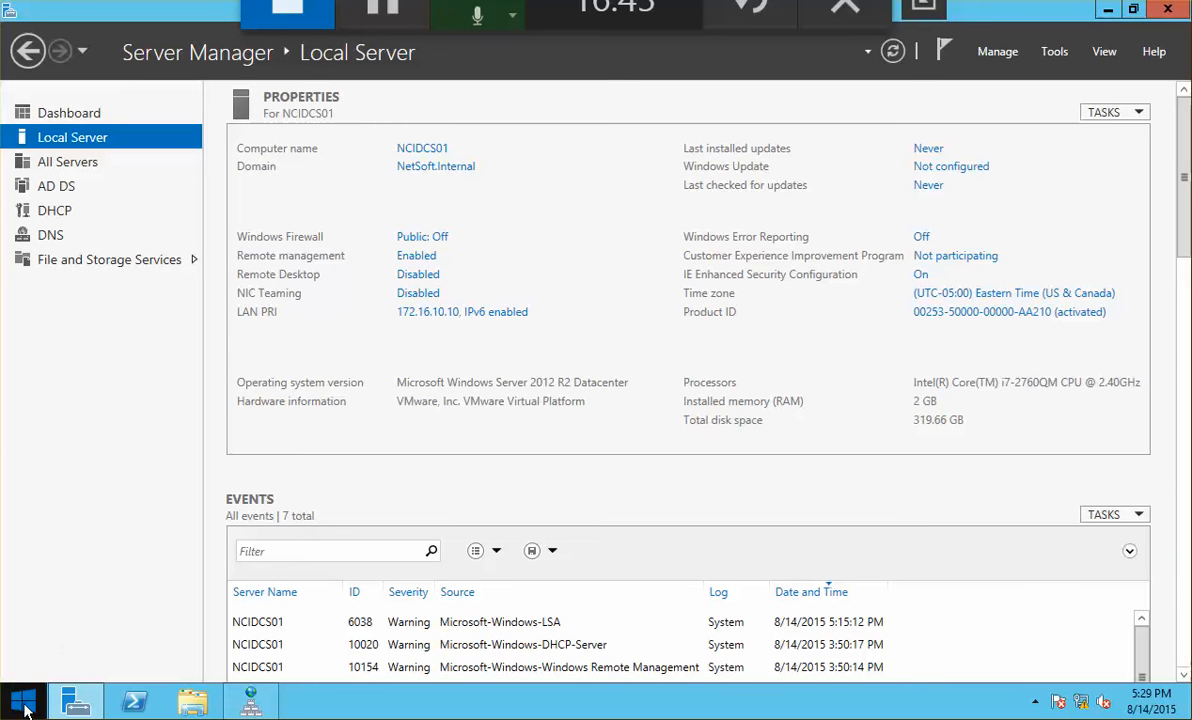
pyautogui.click(62, 168)
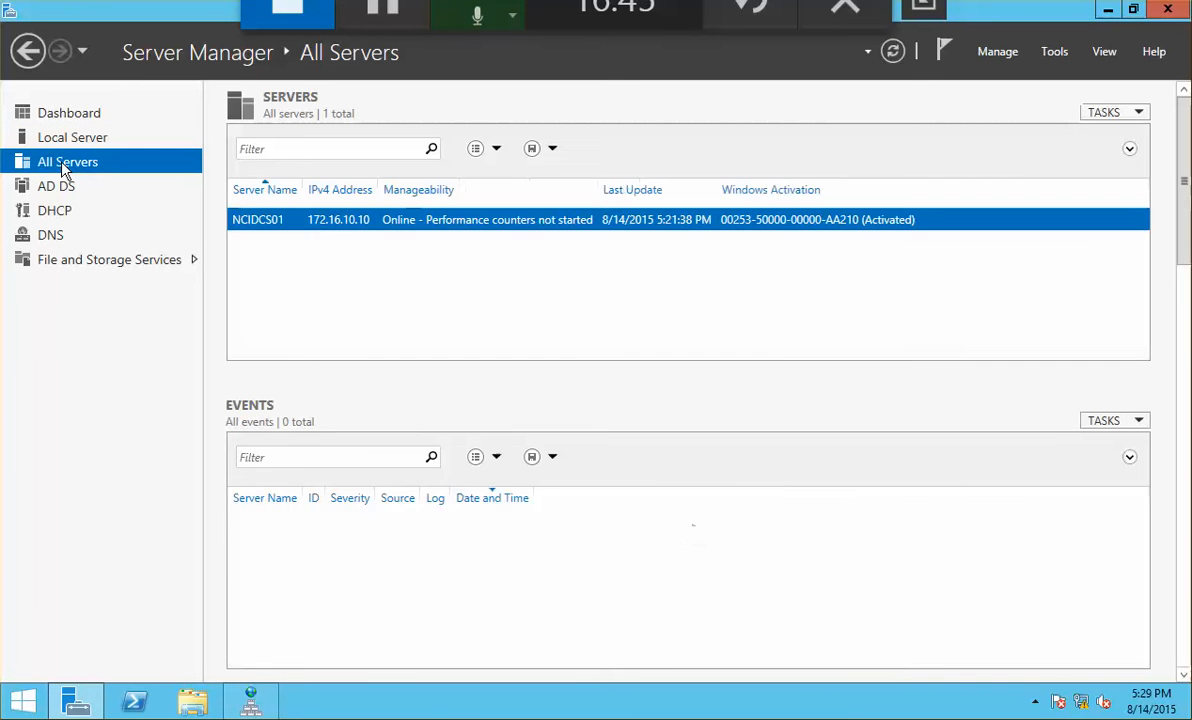
pyautogui.click(76, 118)
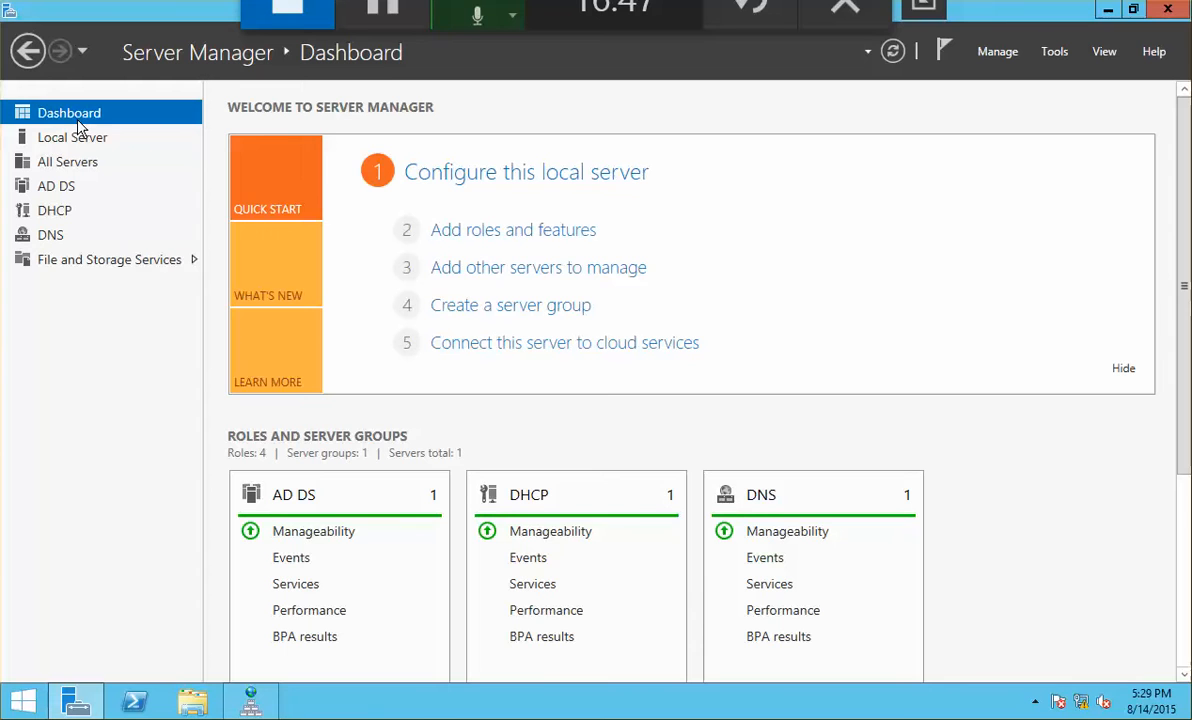
pyautogui.click(0, 262)
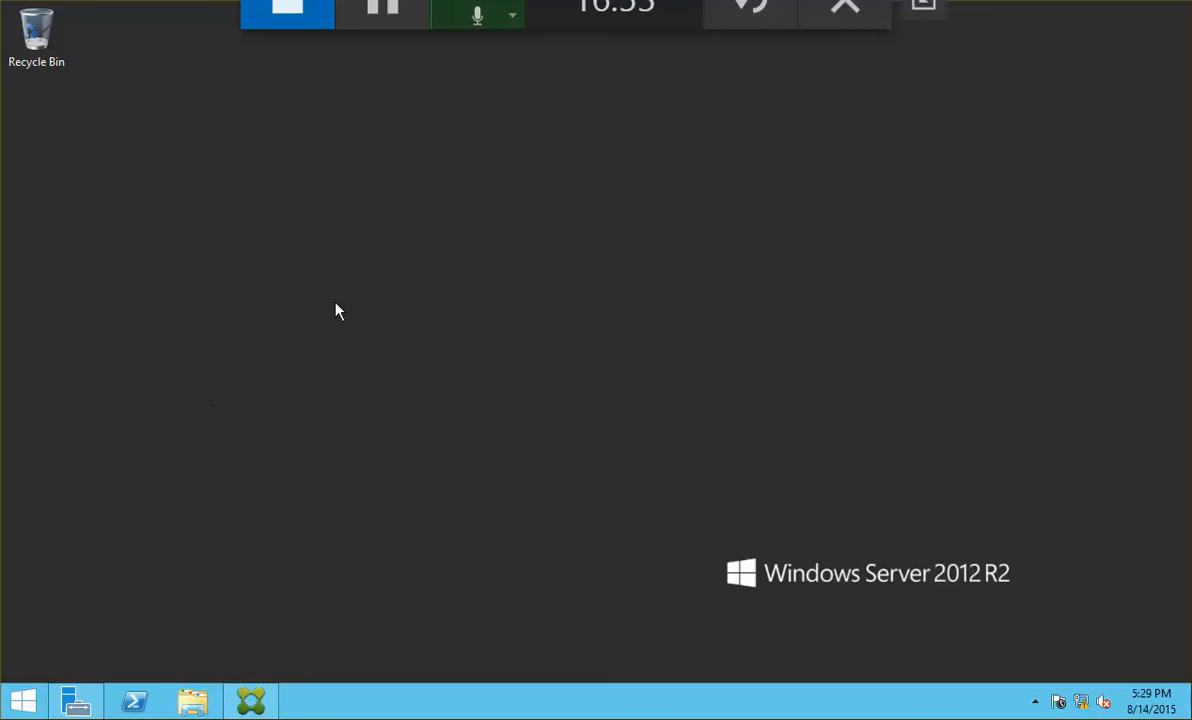
pyautogui.click(75, 700)
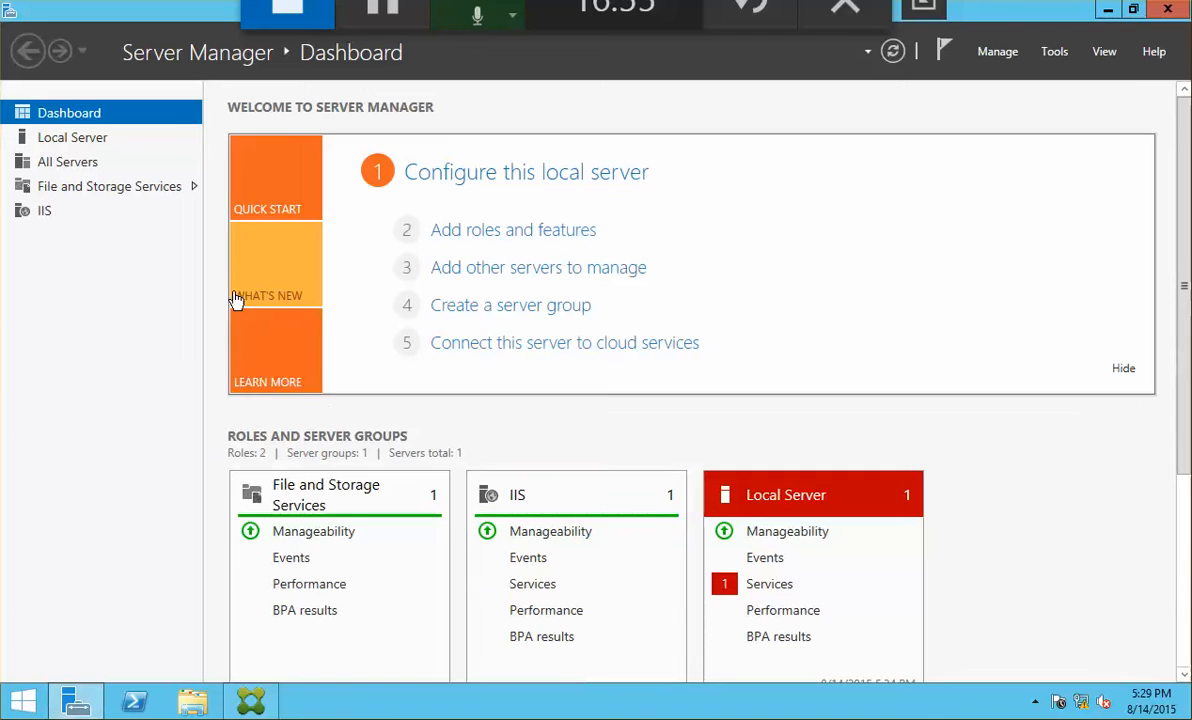
pyautogui.click(88, 140)
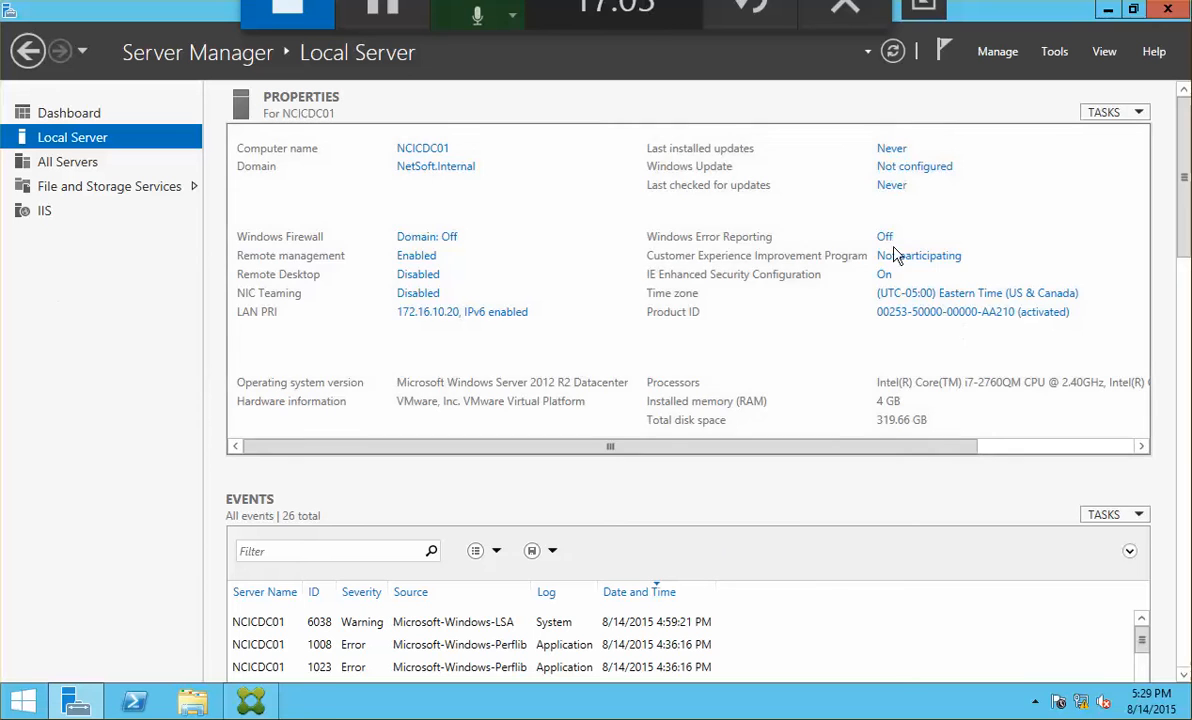
# Step: Turn IE Enhanced Security Configuration off for both administrators and users
pyautogui.click(885, 277)
pyautogui.click(473, 324)
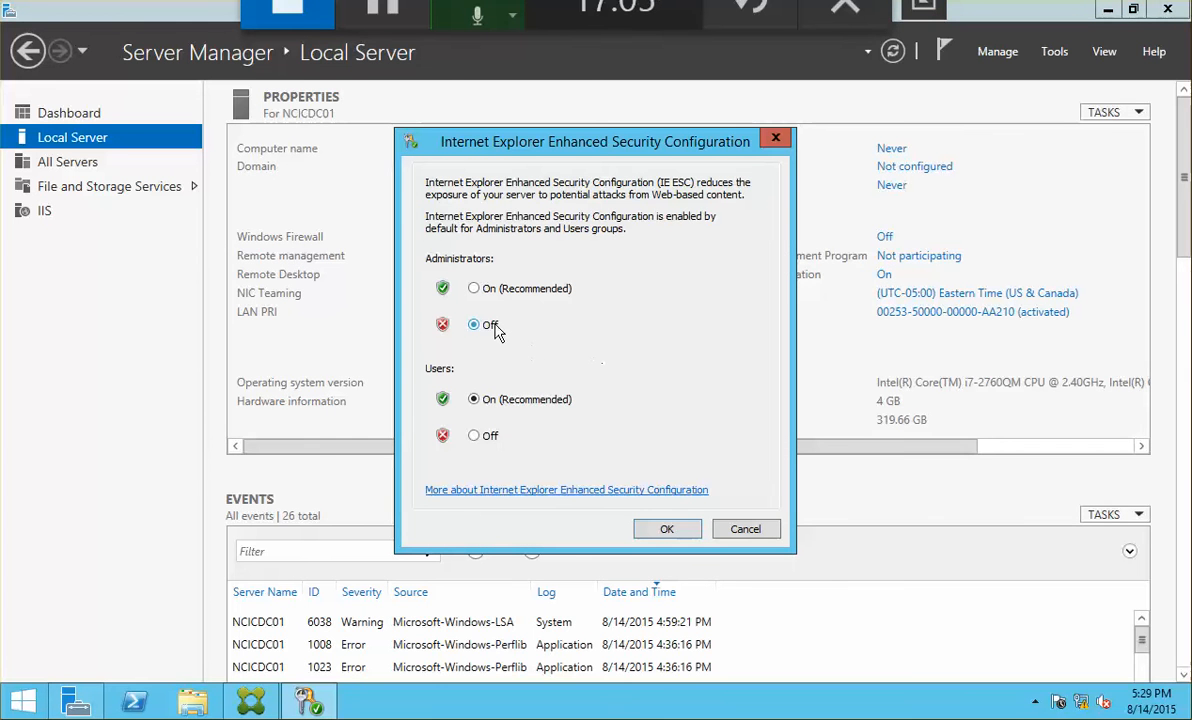
pyautogui.click(475, 436)
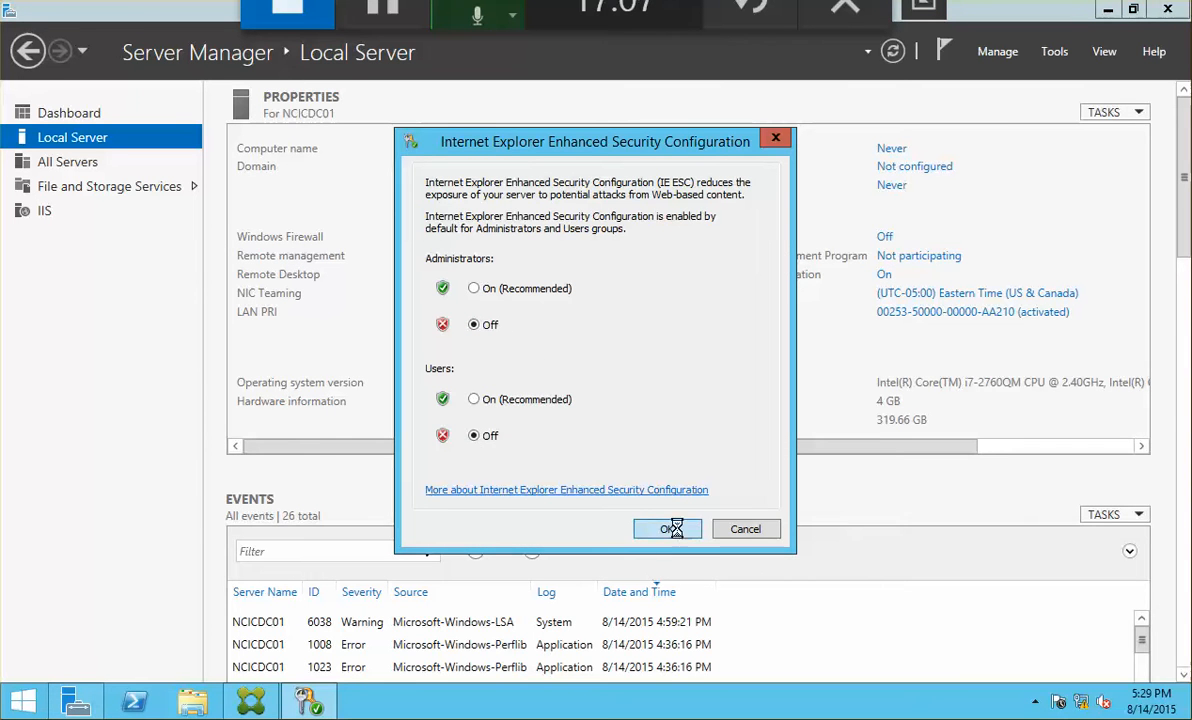
pyautogui.click(670, 529)
# Step: Launch Internet Explorer, postpone its first-run setup and browse to 172.16.10.30
pyautogui.click(23, 700)
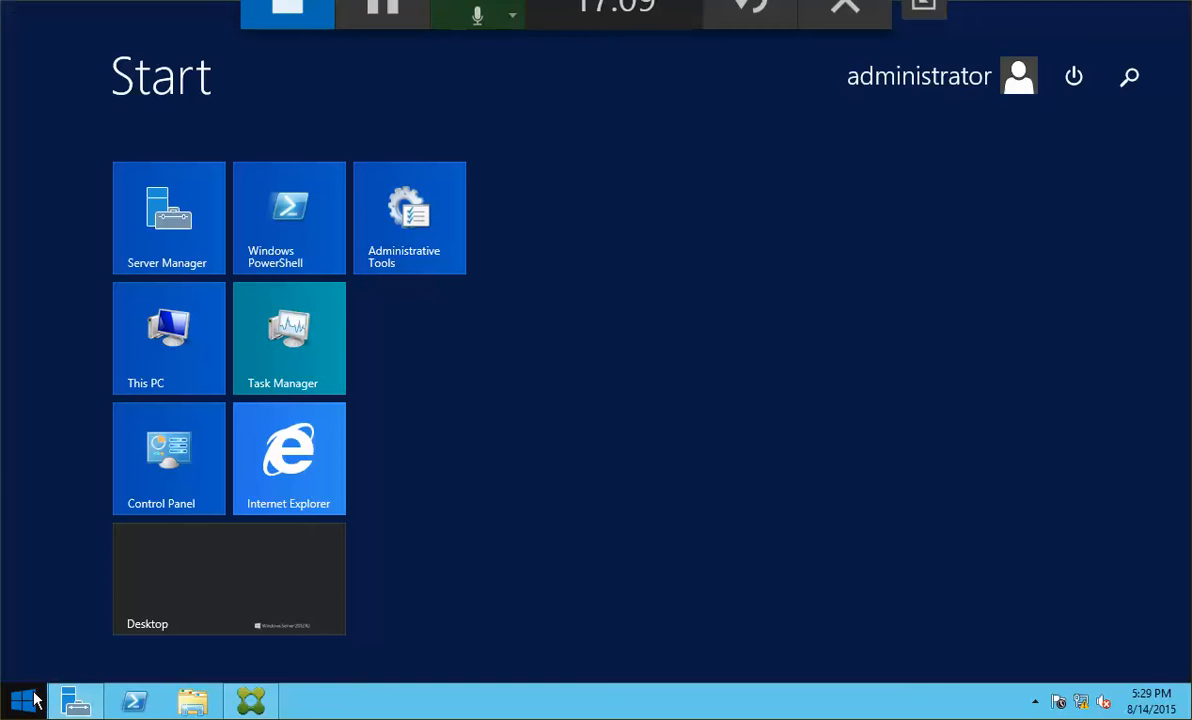
pyautogui.click(273, 500)
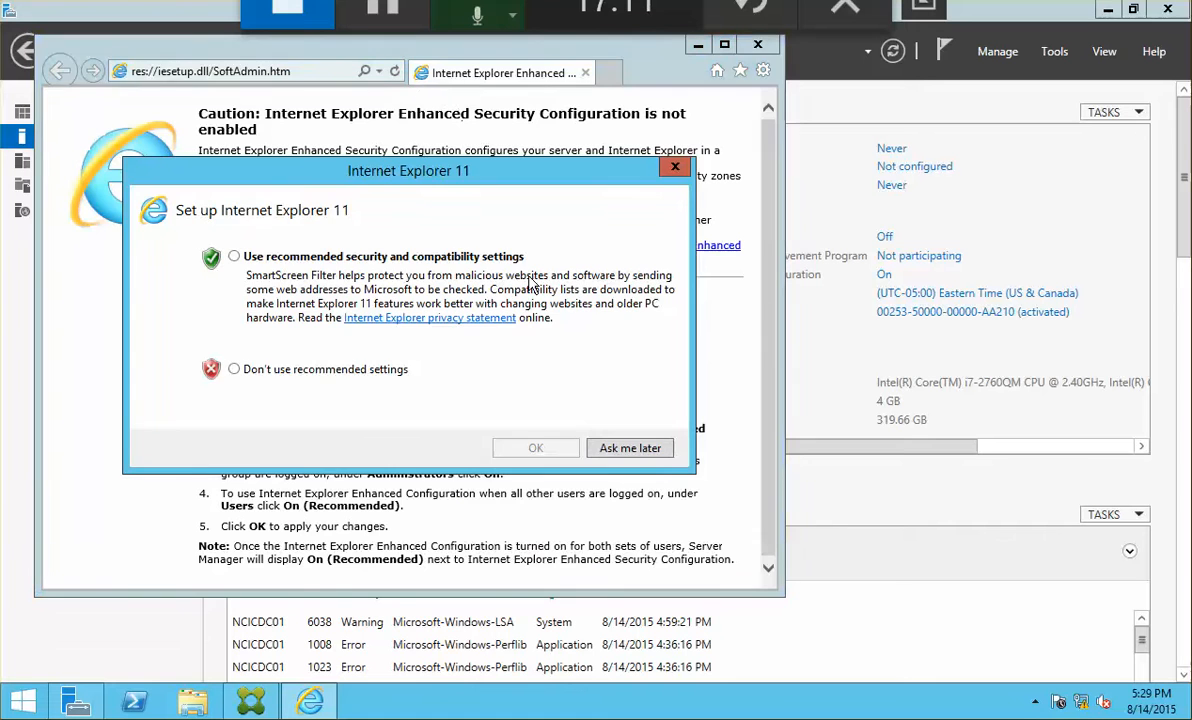
pyautogui.click(630, 448)
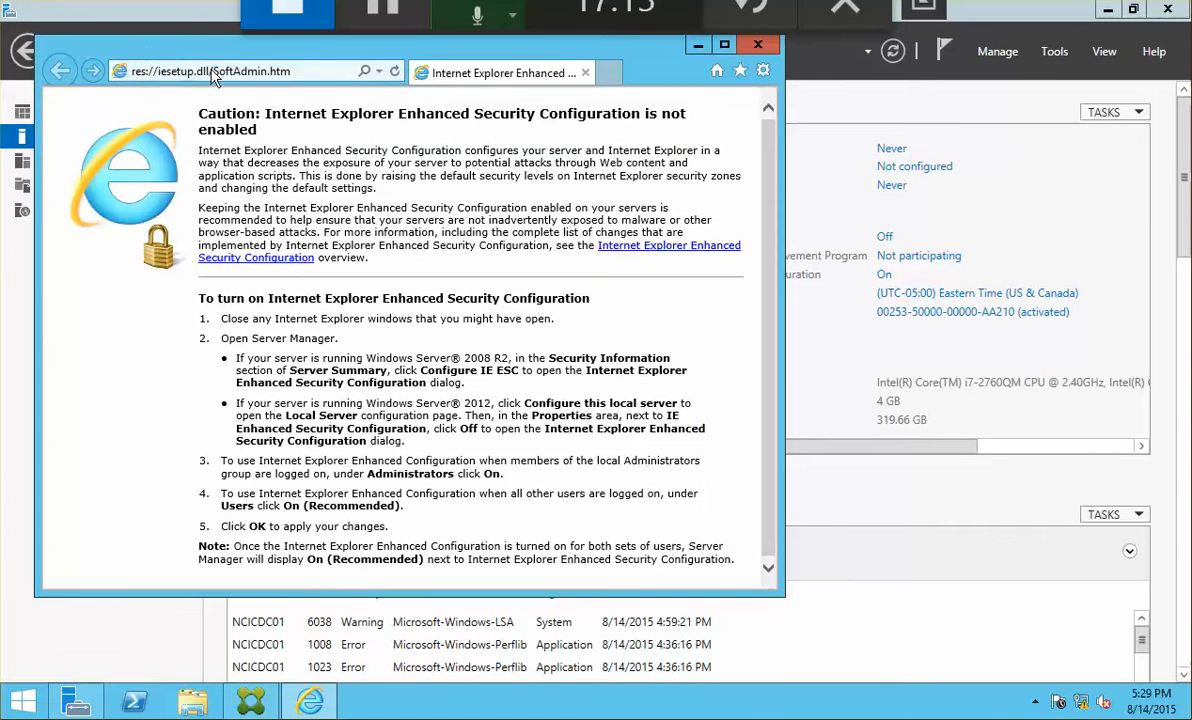
pyautogui.write('172.1')
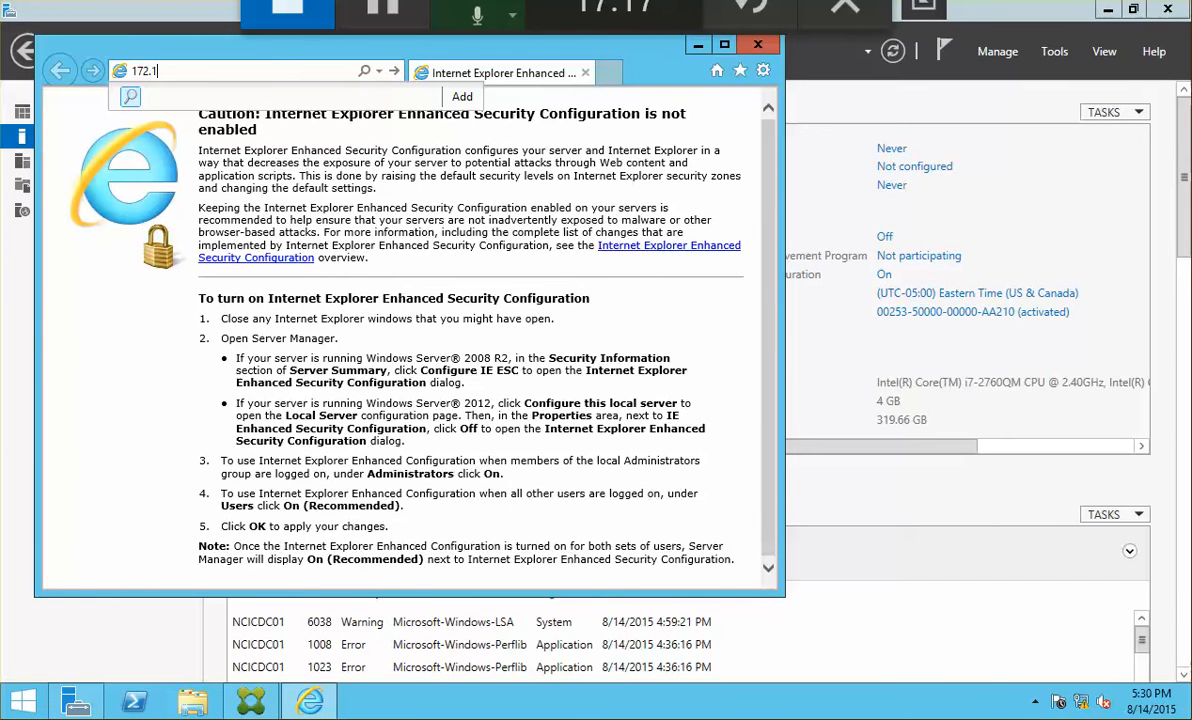
pyautogui.write('6.10.30')
pyautogui.press('Return')
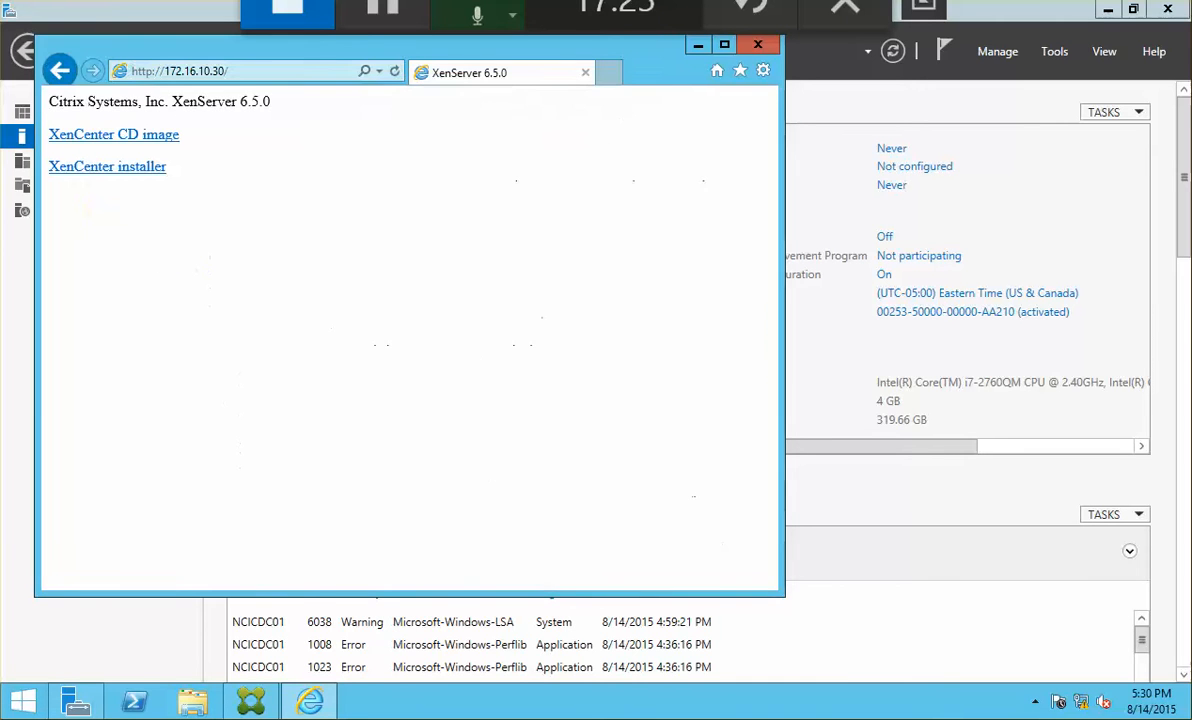
# Step: Save and run XenCenterSetup.exe, installing XenCenter for all users in the default folder
pyautogui.click(133, 170)
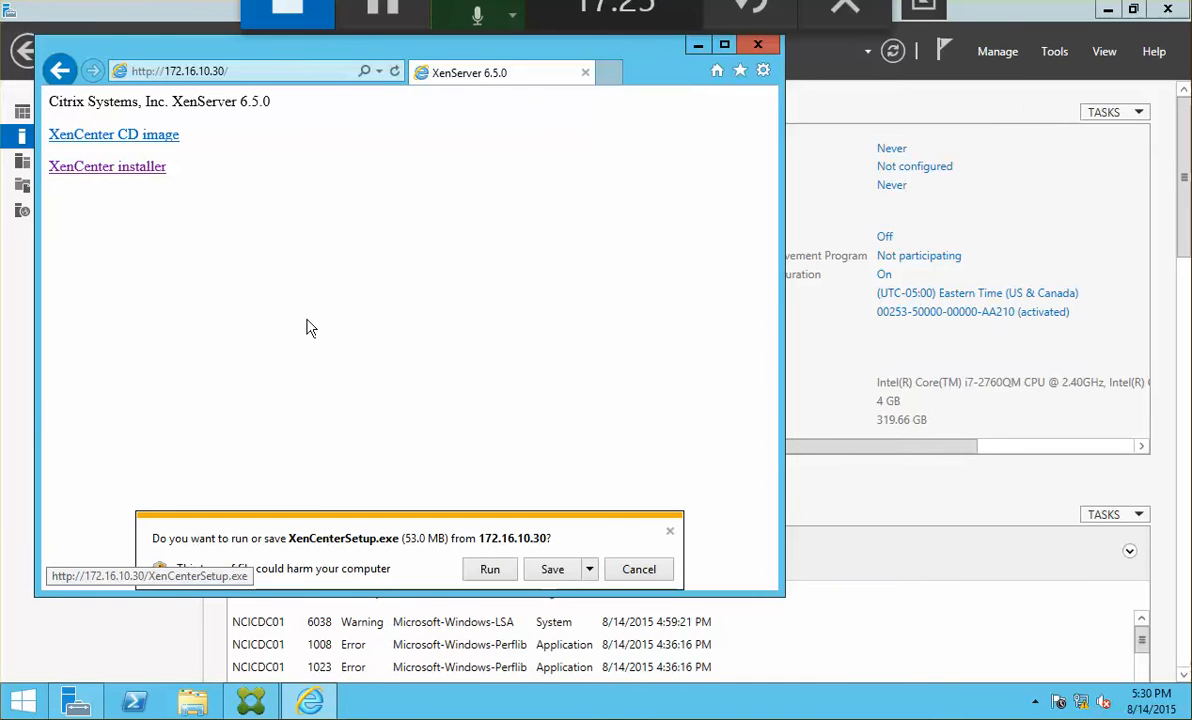
pyautogui.click(553, 572)
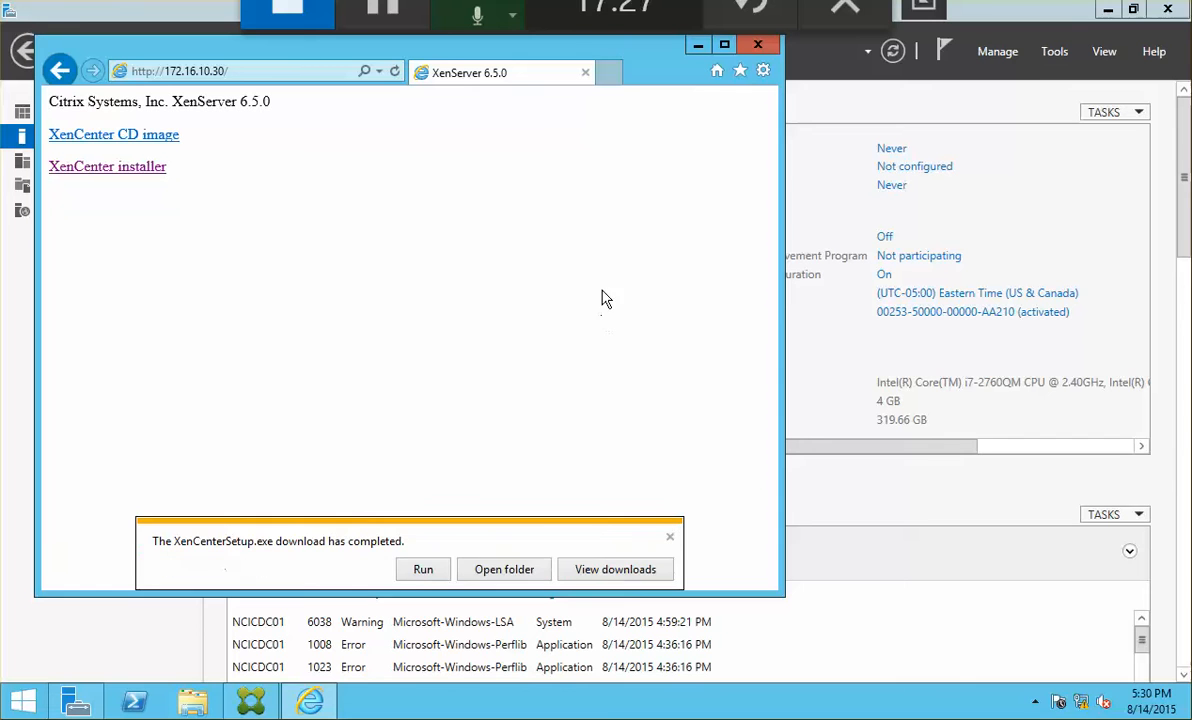
pyautogui.click(423, 570)
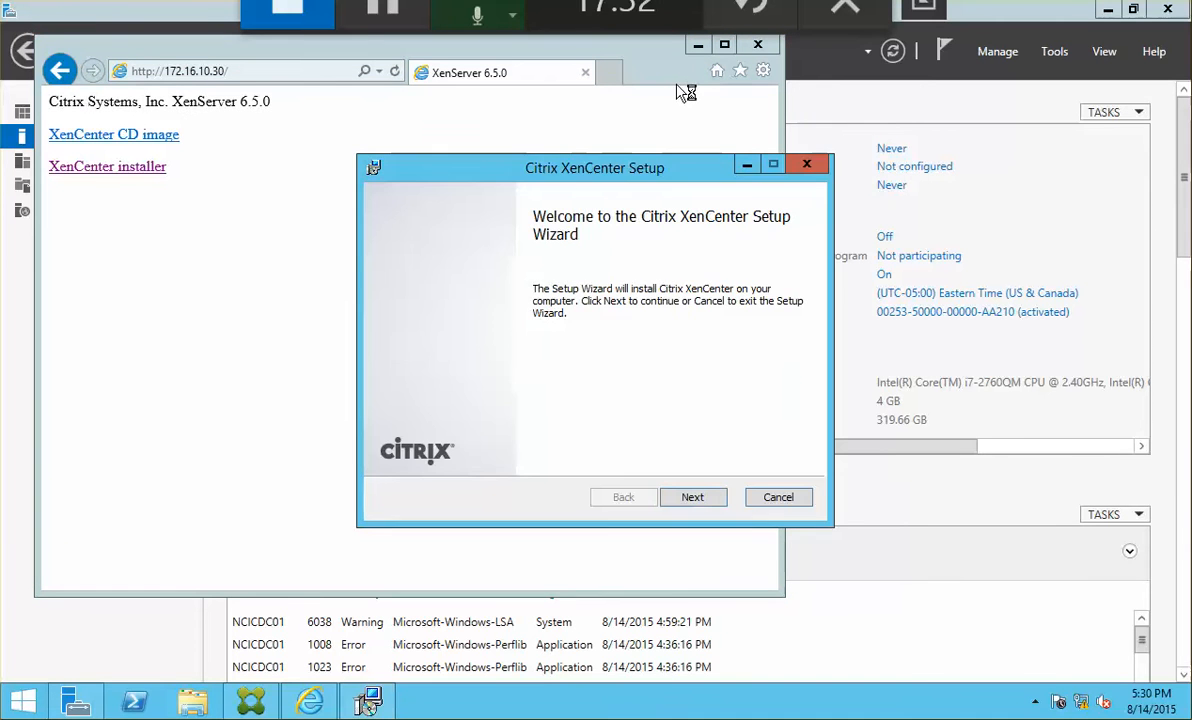
pyautogui.click(694, 500)
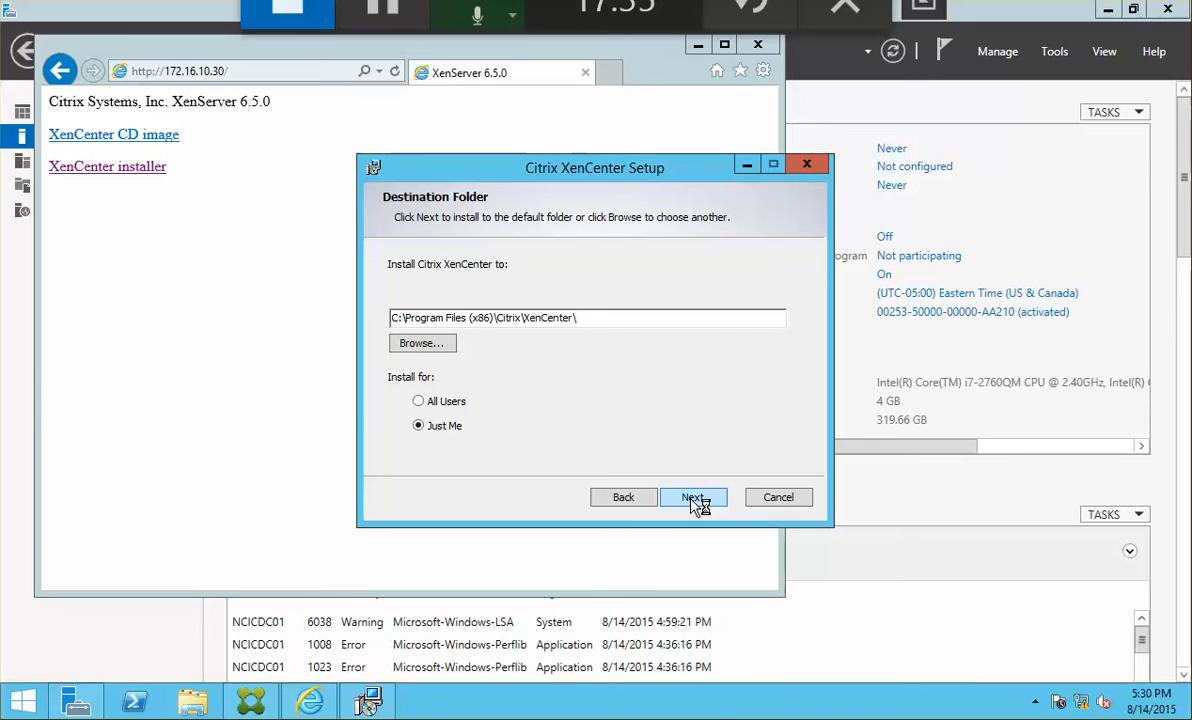
pyautogui.click(418, 401)
pyautogui.click(688, 497)
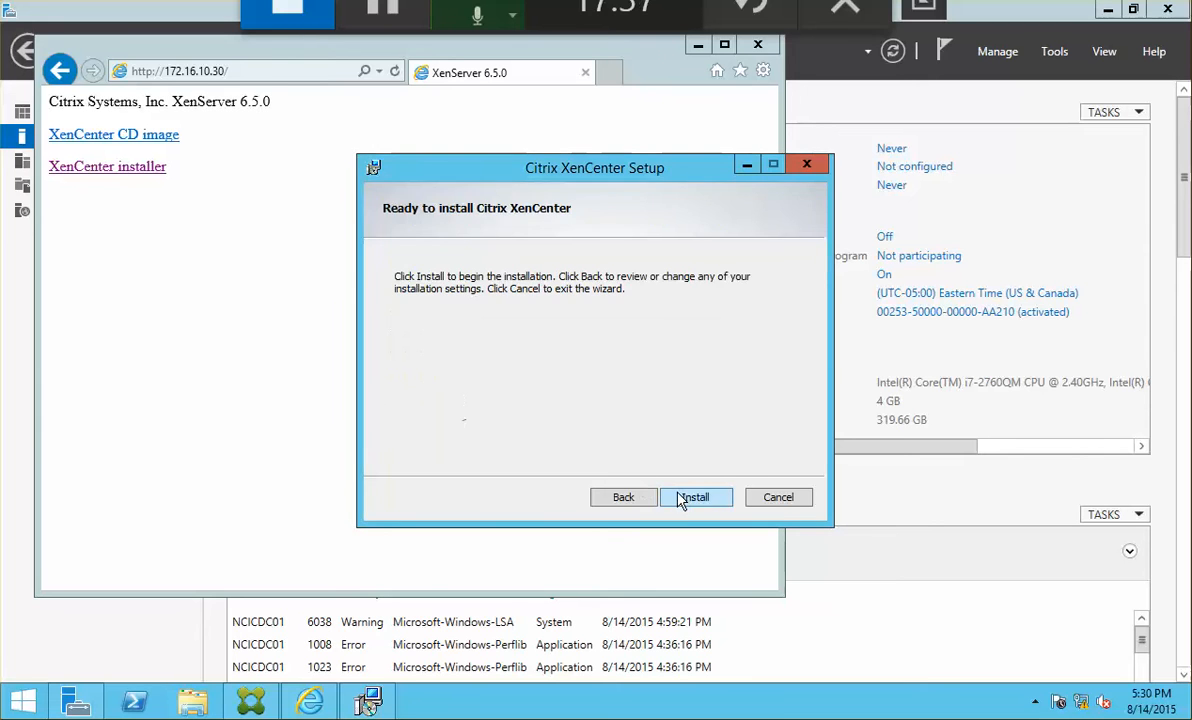
pyautogui.click(680, 498)
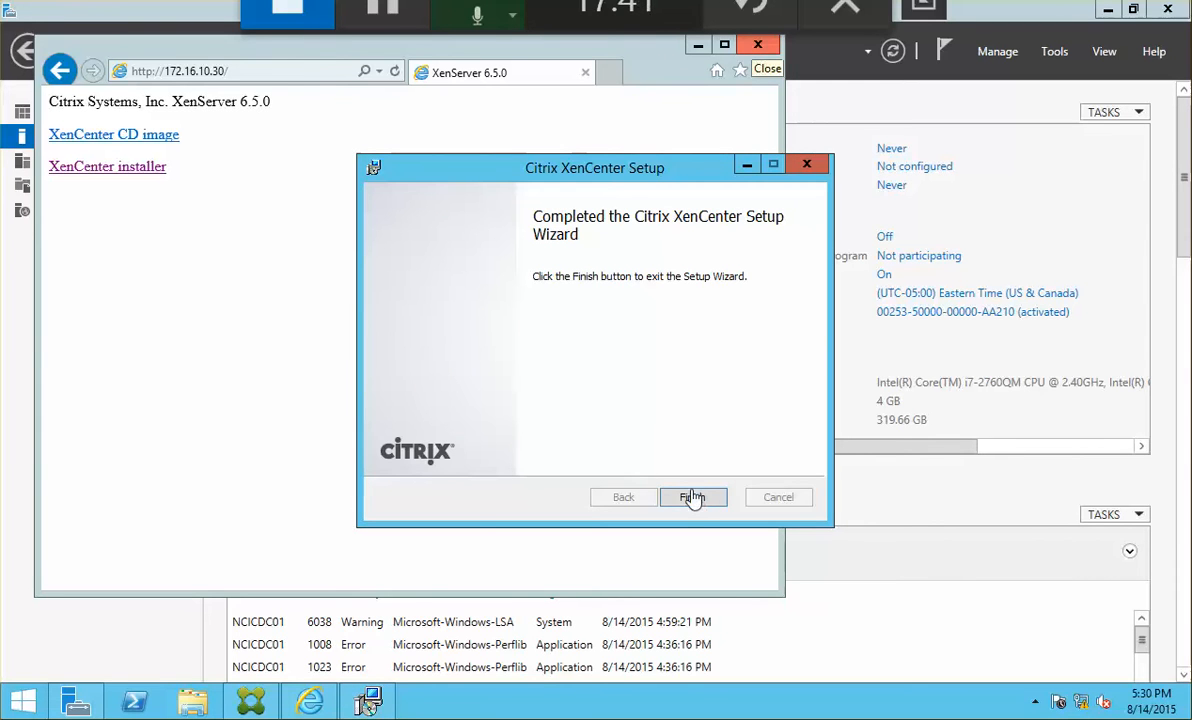
# Step: Close the installer and Internet Explorer, pin Citrix XenCenter to the taskbar and launch it
pyautogui.click(692, 497)
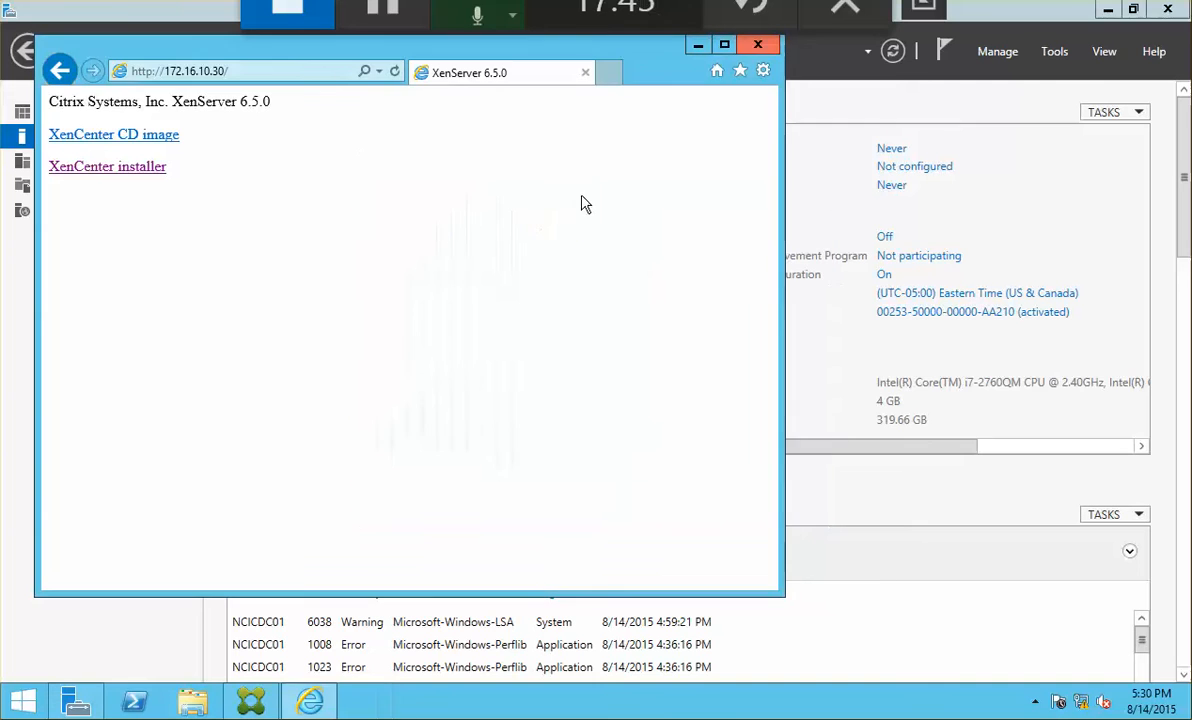
pyautogui.click(757, 44)
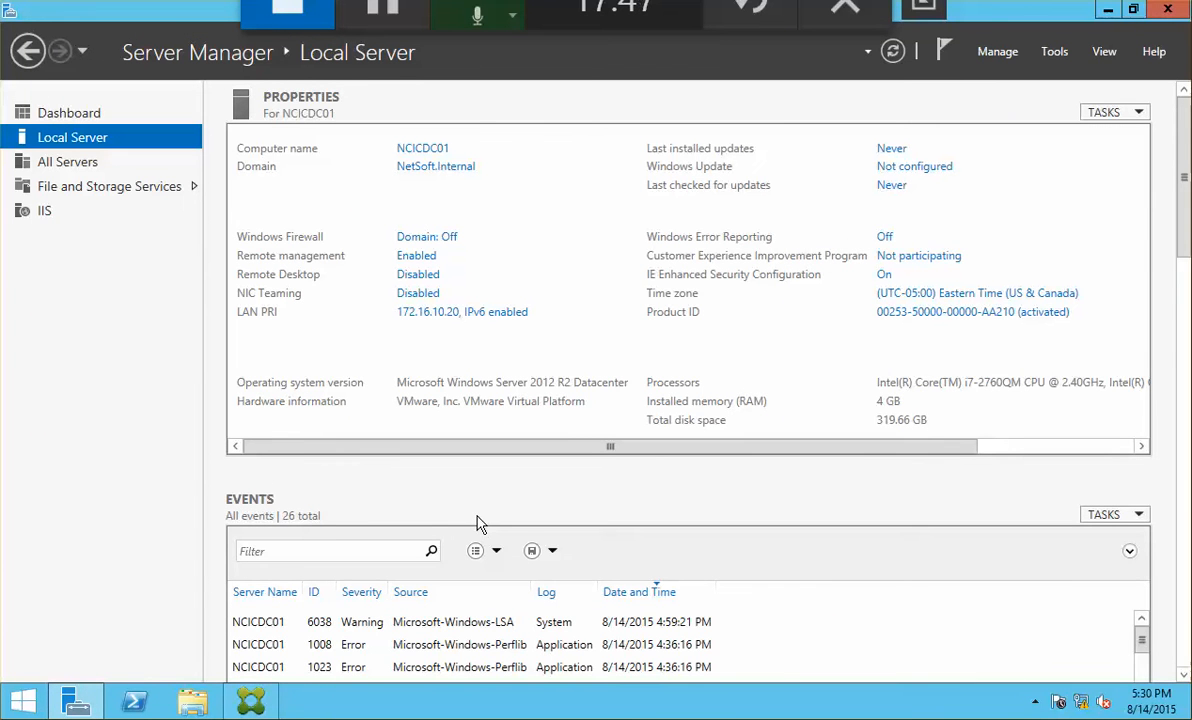
pyautogui.click(23, 701)
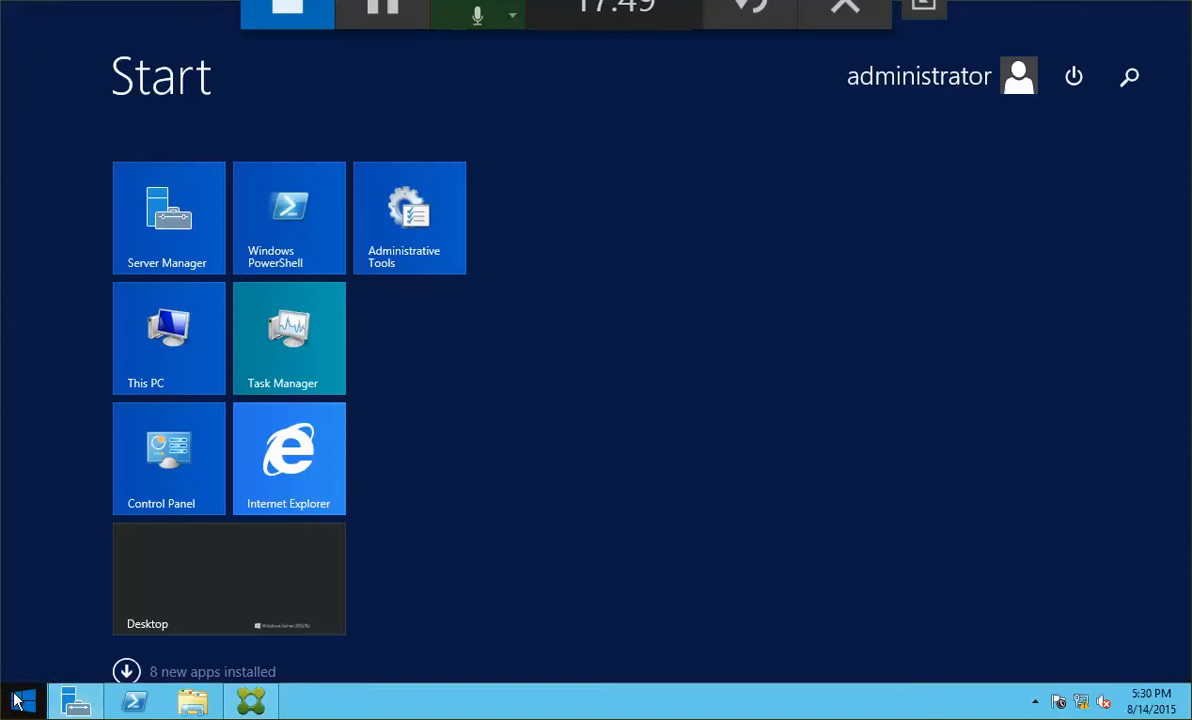
pyautogui.click(126, 671)
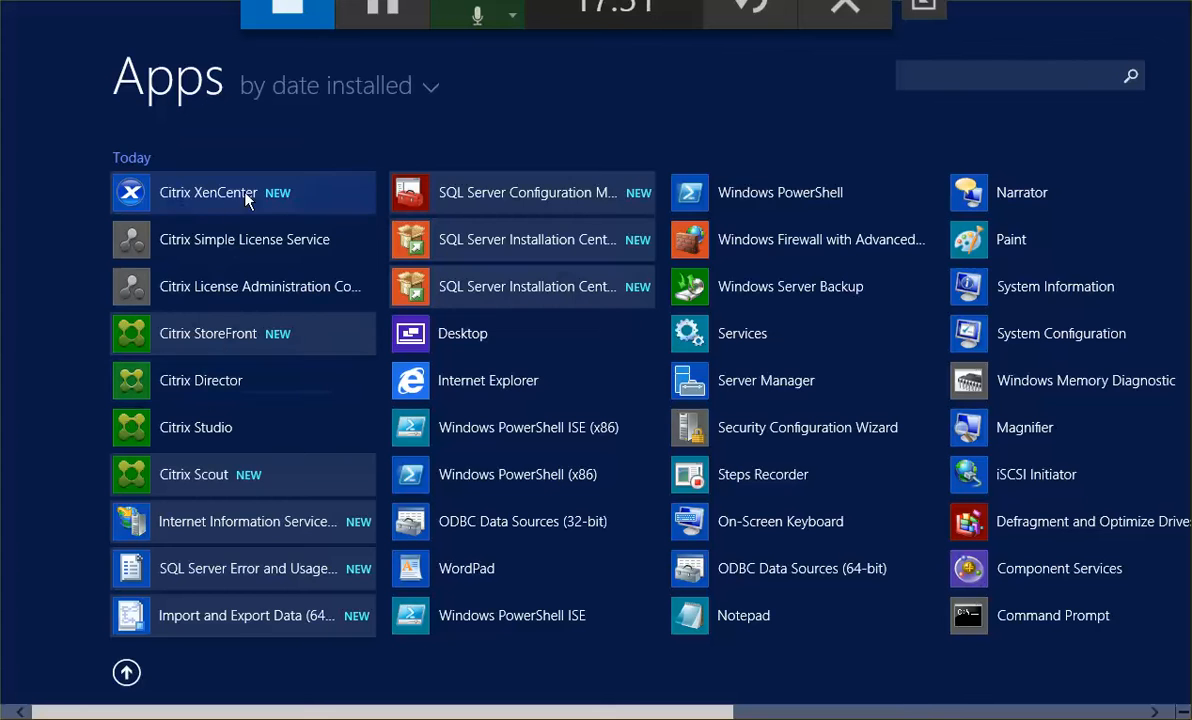
pyautogui.rightClick(177, 198)
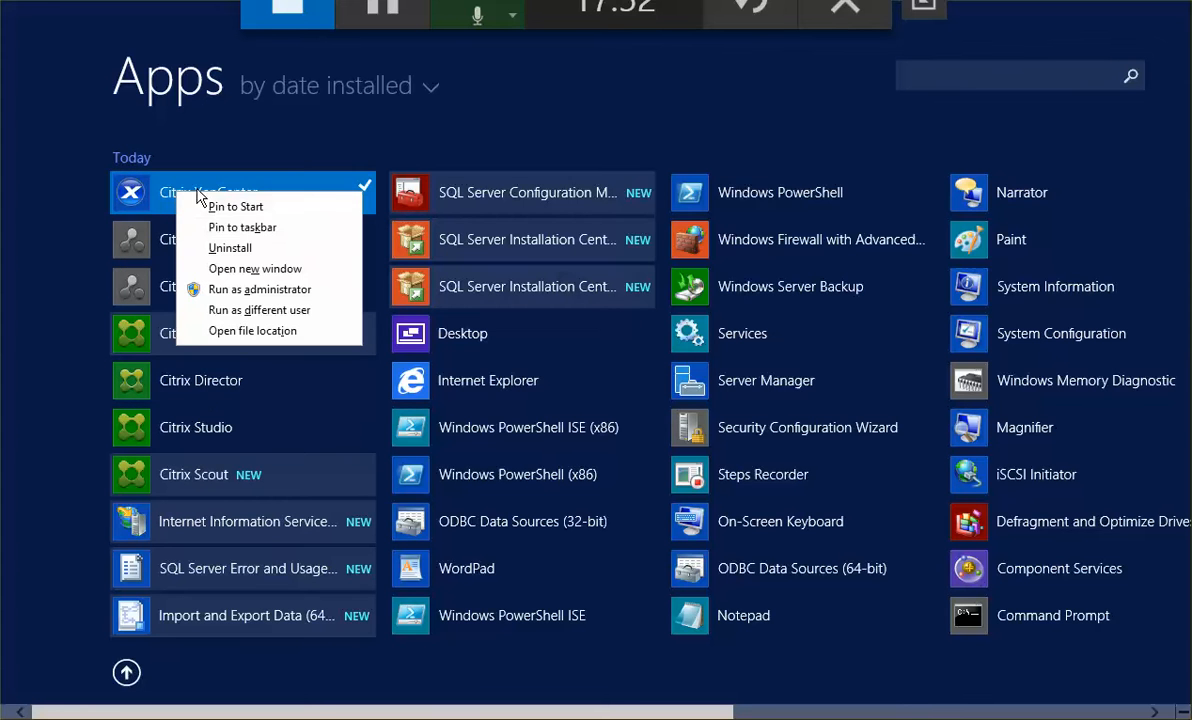
pyautogui.click(296, 229)
pyautogui.click(70, 224)
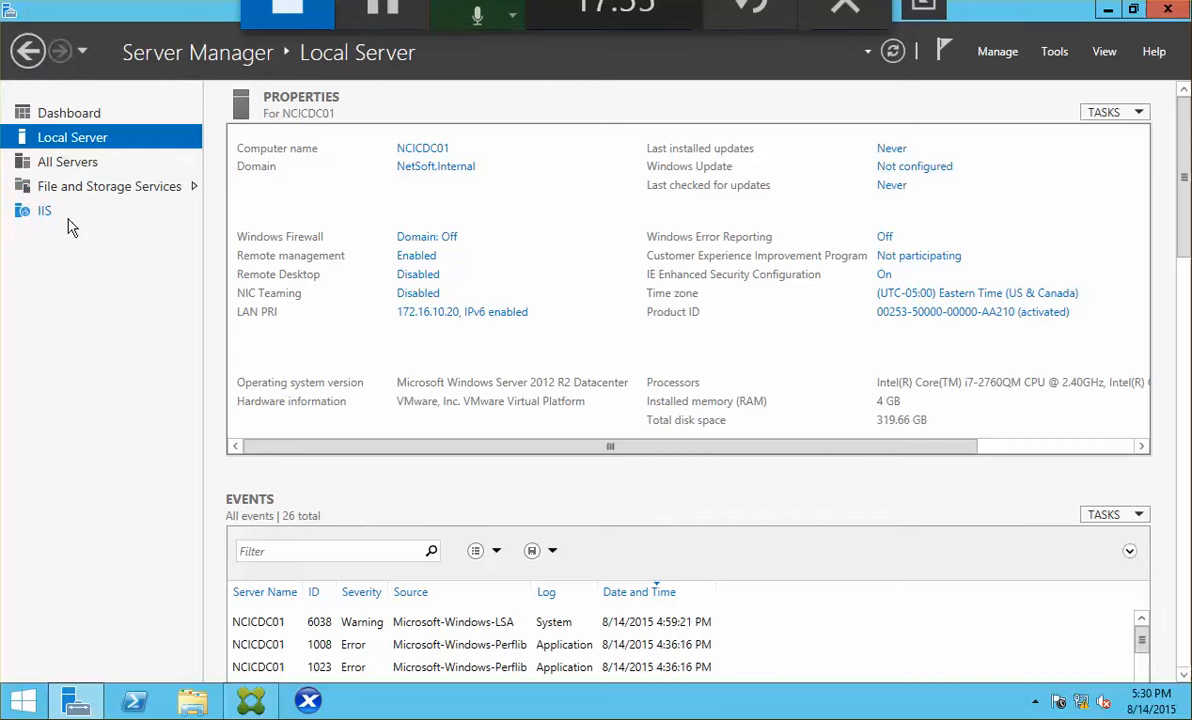
pyautogui.click(310, 702)
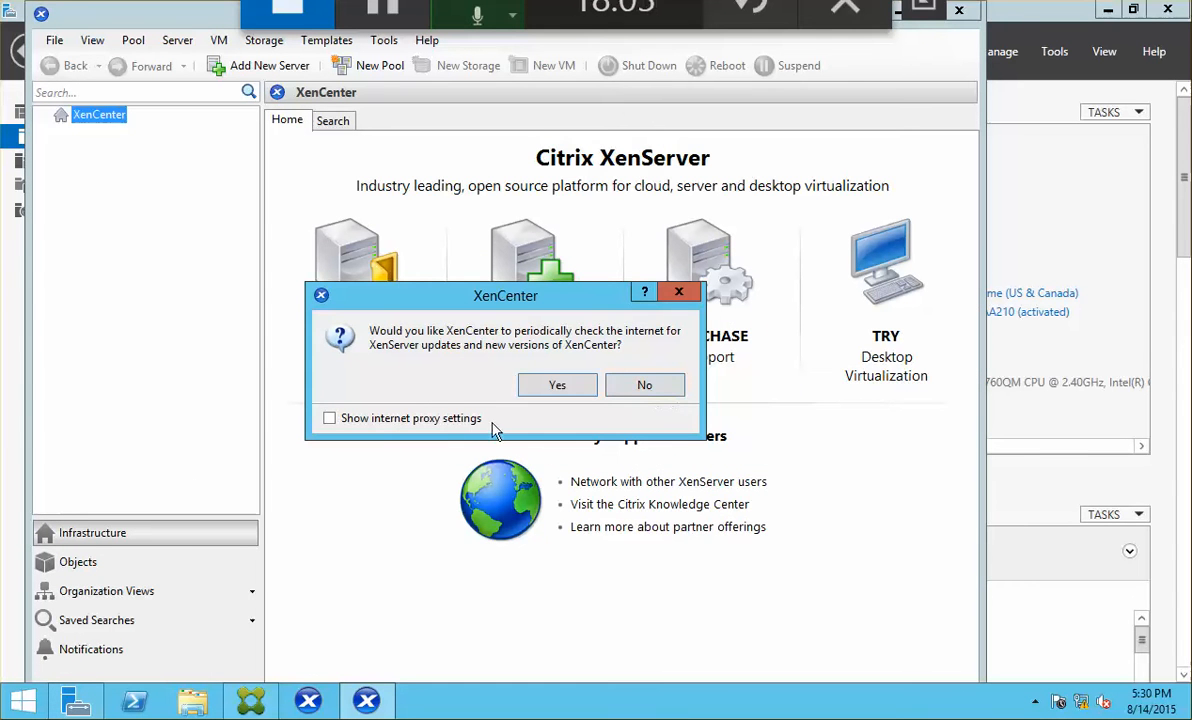
# Step: Answer the update prompt, maximize XenCenter, and add server ncicxs01.netsoft.internal as root with its password
pyautogui.click(611, 389)
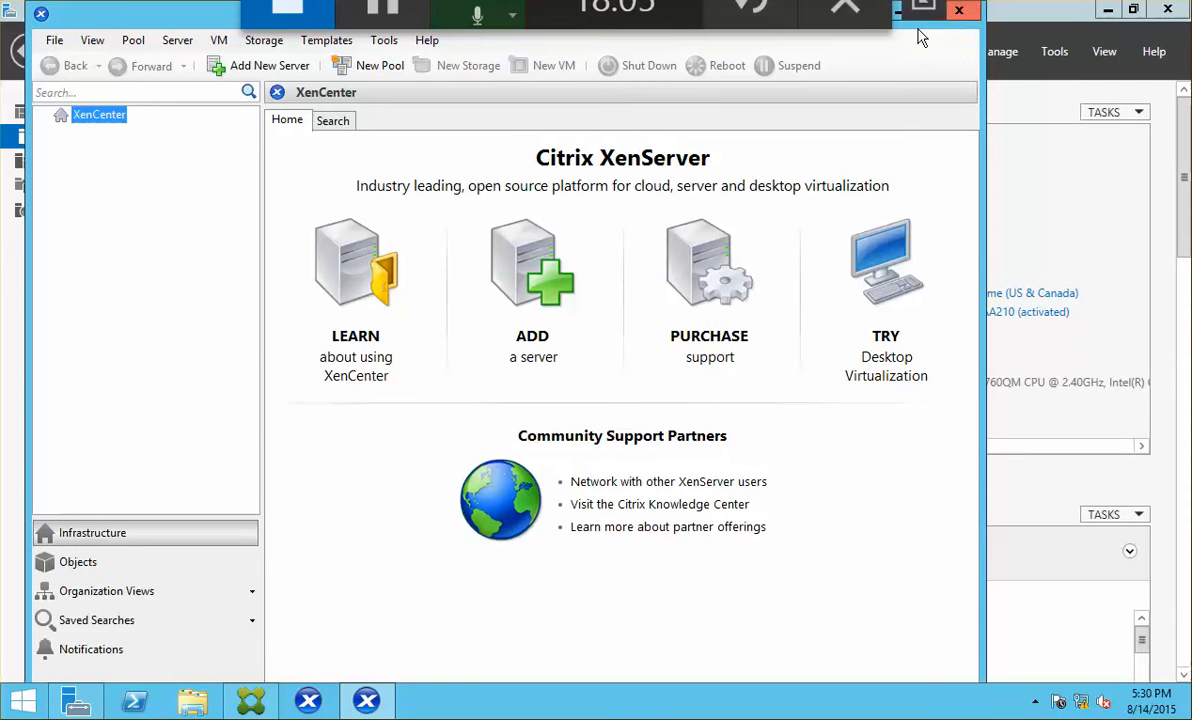
pyautogui.doubleClick(154, 18)
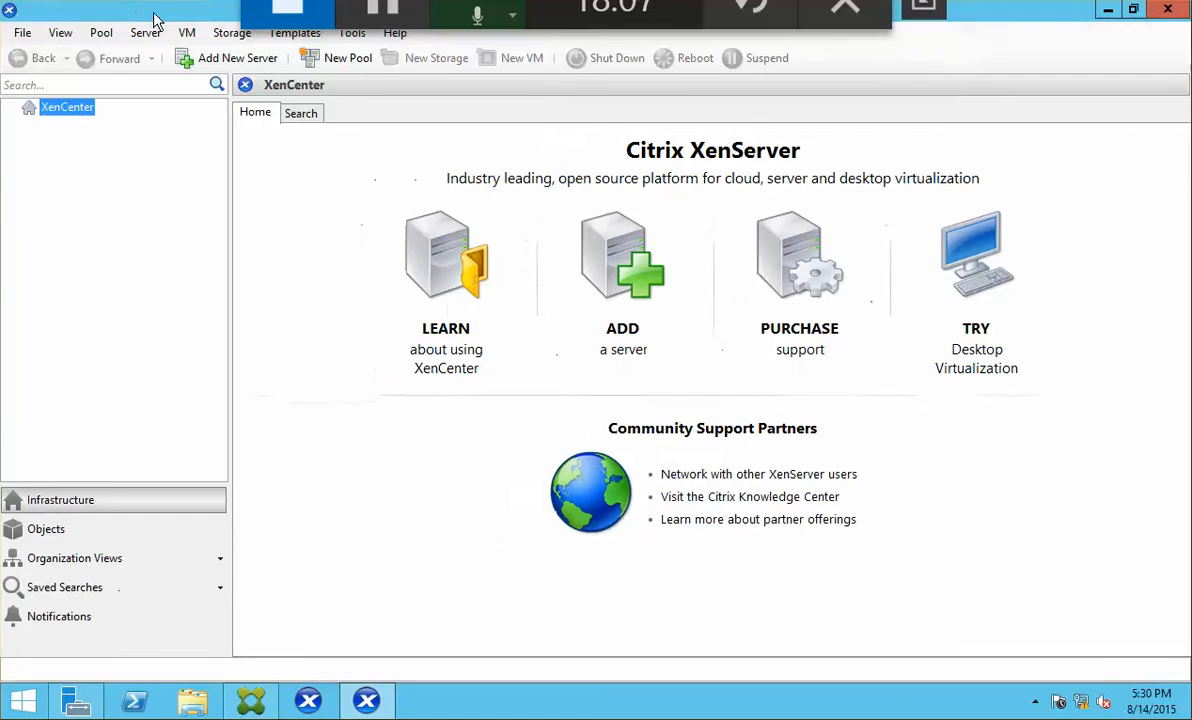
pyautogui.click(609, 256)
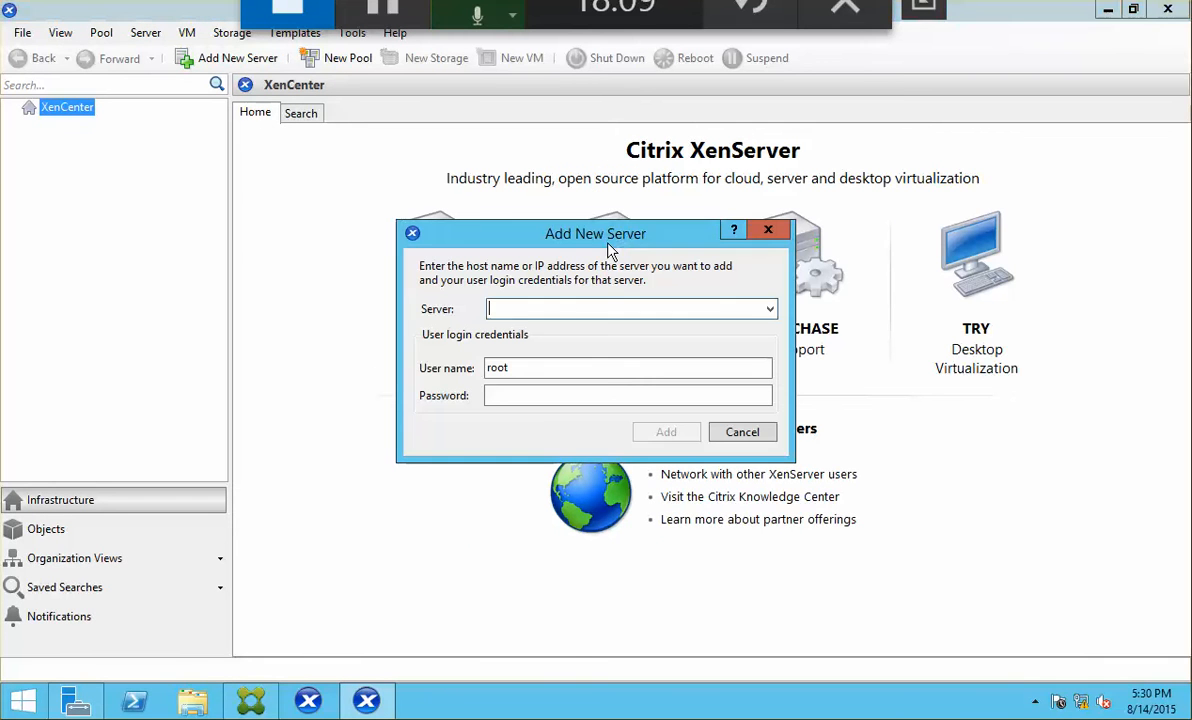
pyautogui.write('172')
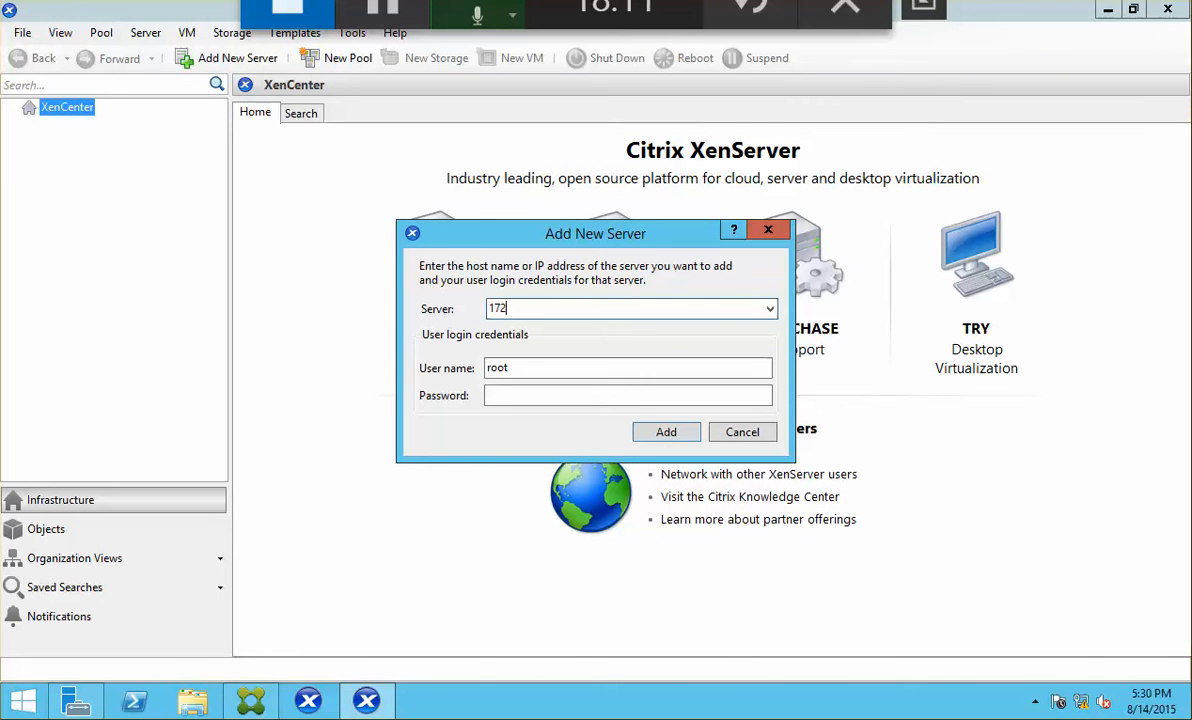
pyautogui.write('.16.10.30')
pyautogui.press('BackSpace')
pyautogui.press('BackSpace')
pyautogui.press('BackSpace')
pyautogui.press('BackSpace')
pyautogui.press('BackSpace')
pyautogui.press('BackSpace')
pyautogui.press('BackSpace')
pyautogui.press('BackSpace')
pyautogui.press('BackSpace')
pyautogui.press('BackSpace')
pyautogui.press('BackSpace')
pyautogui.press('BackSpace')
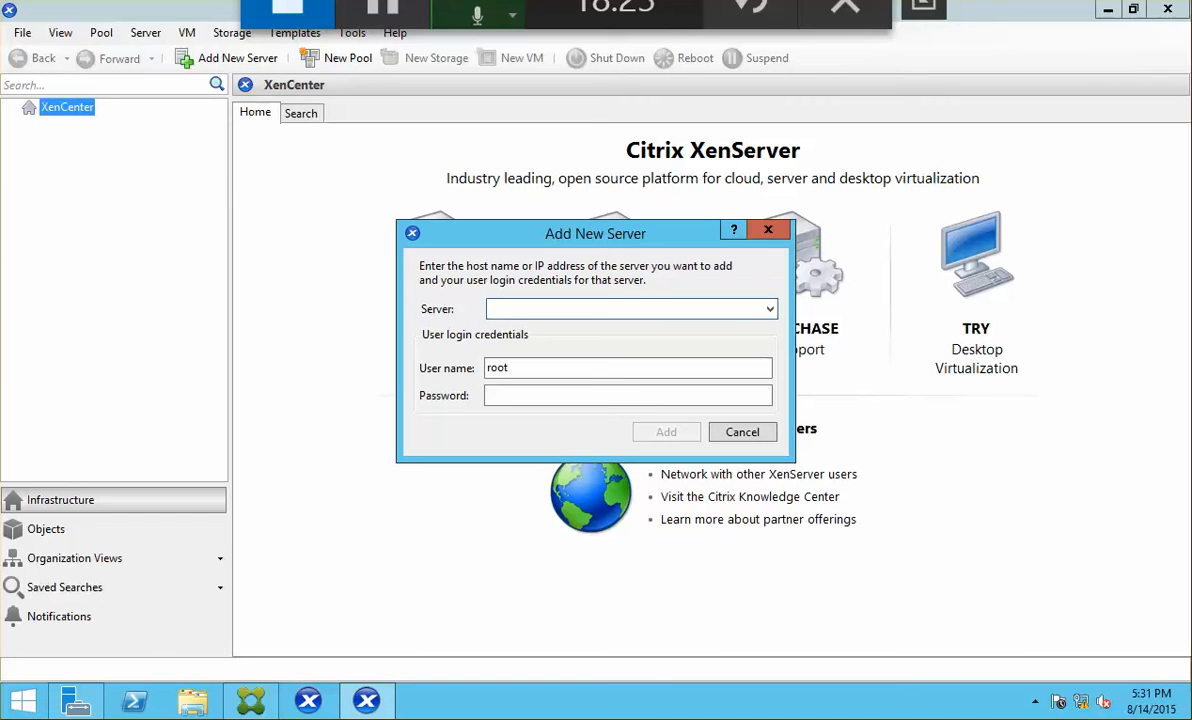
pyautogui.write('nci')
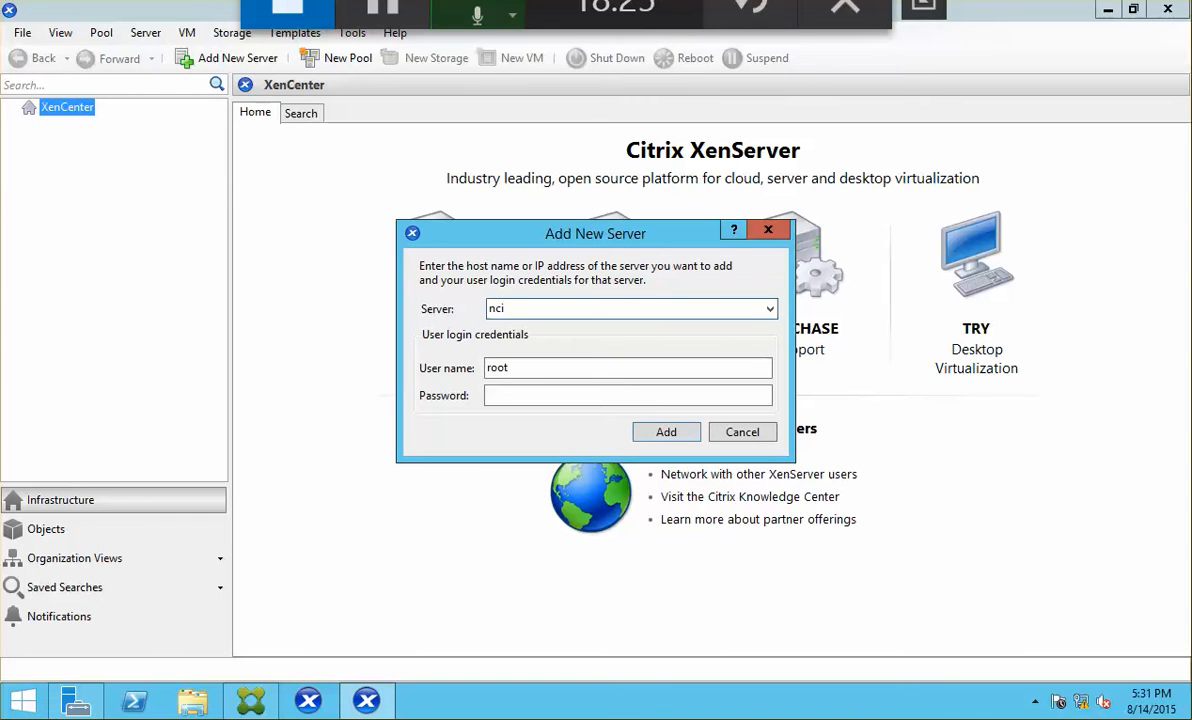
pyautogui.write('cxs01.netsoft.internal')
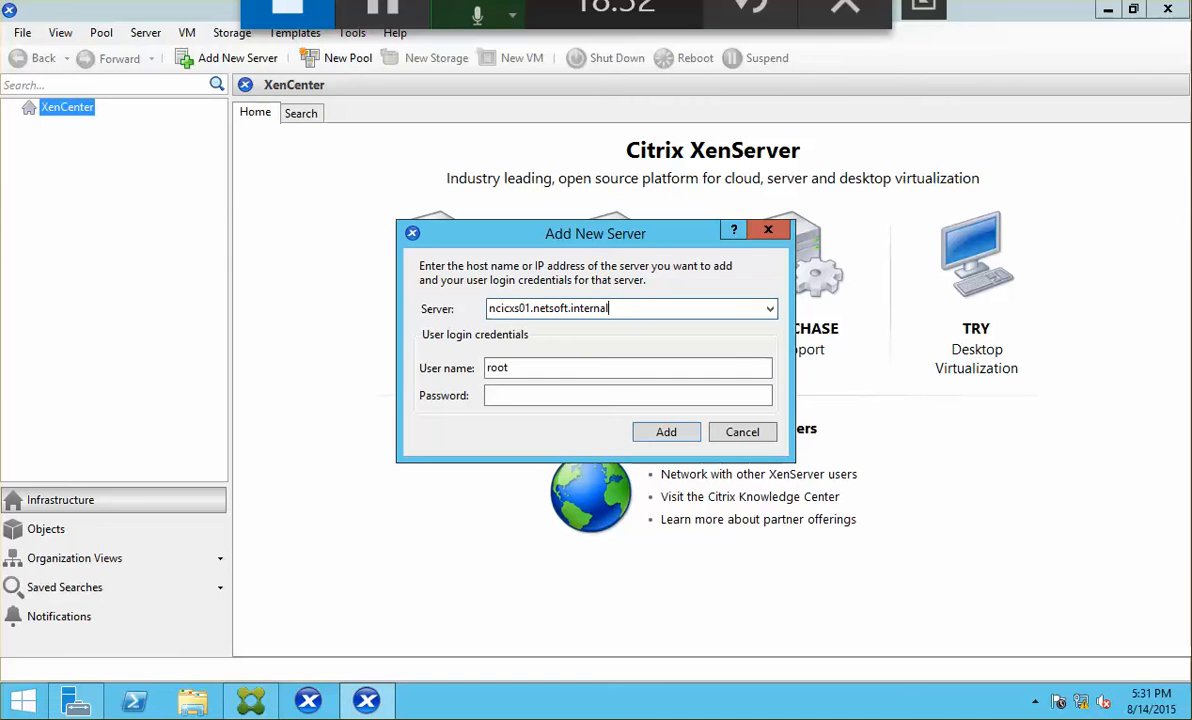
pyautogui.press('Tab')
pyautogui.press('Tab')
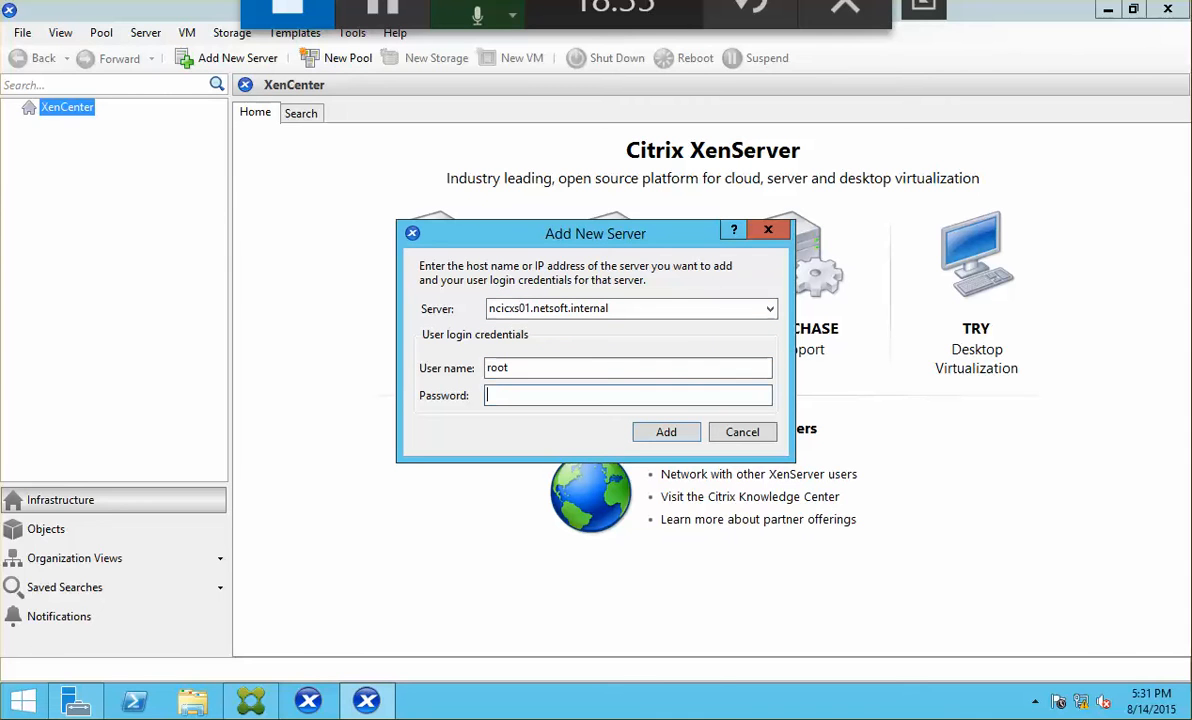
pyautogui.write('********')
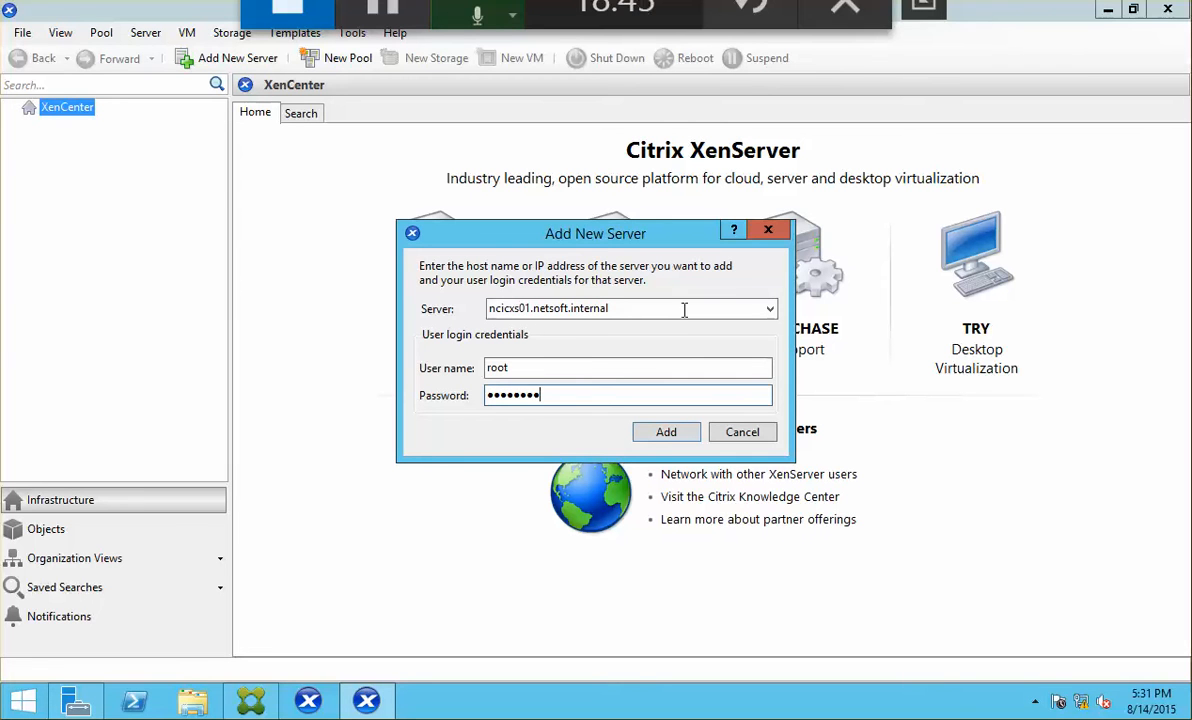
pyautogui.click(664, 433)
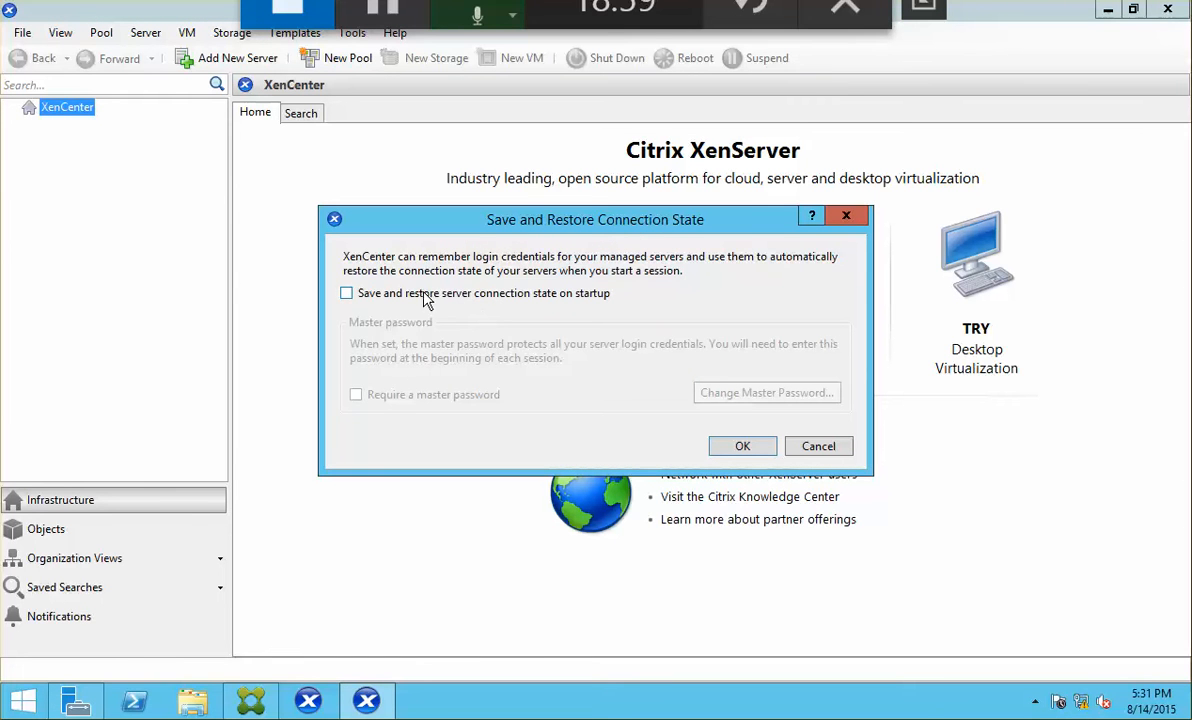
# Step: Enable saving and restoring server connection state on startup, then begin creating a new VM
pyautogui.click(420, 293)
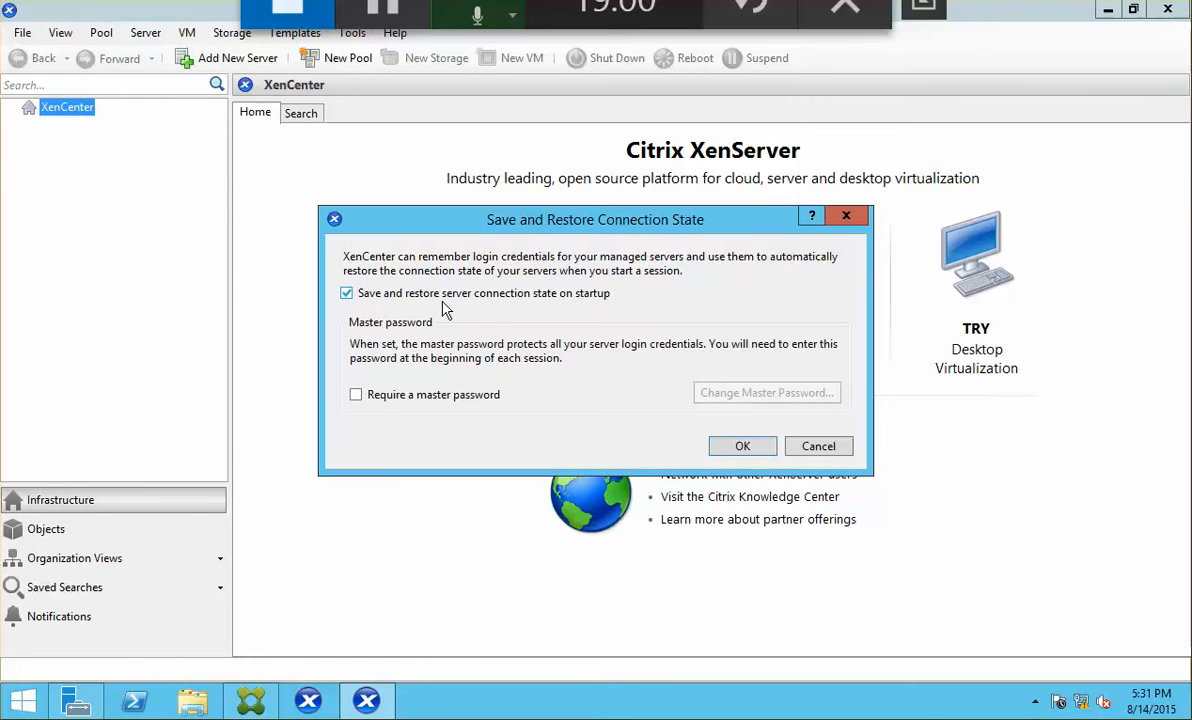
pyautogui.click(742, 447)
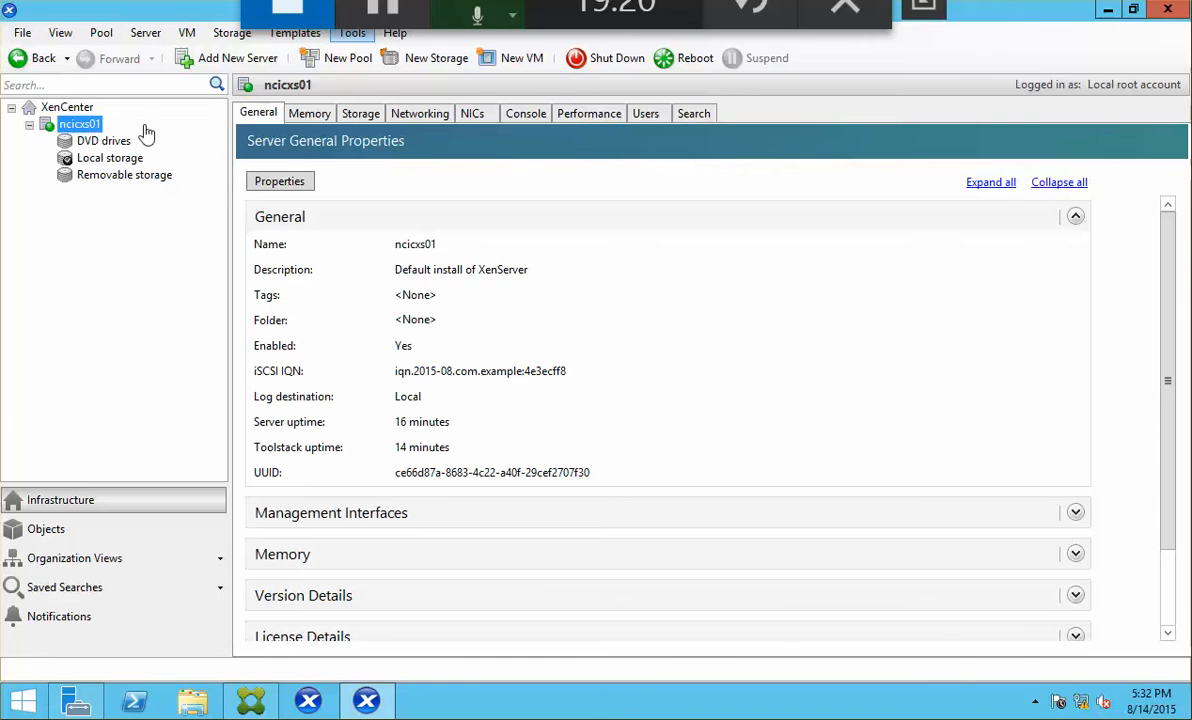
pyautogui.click(513, 60)
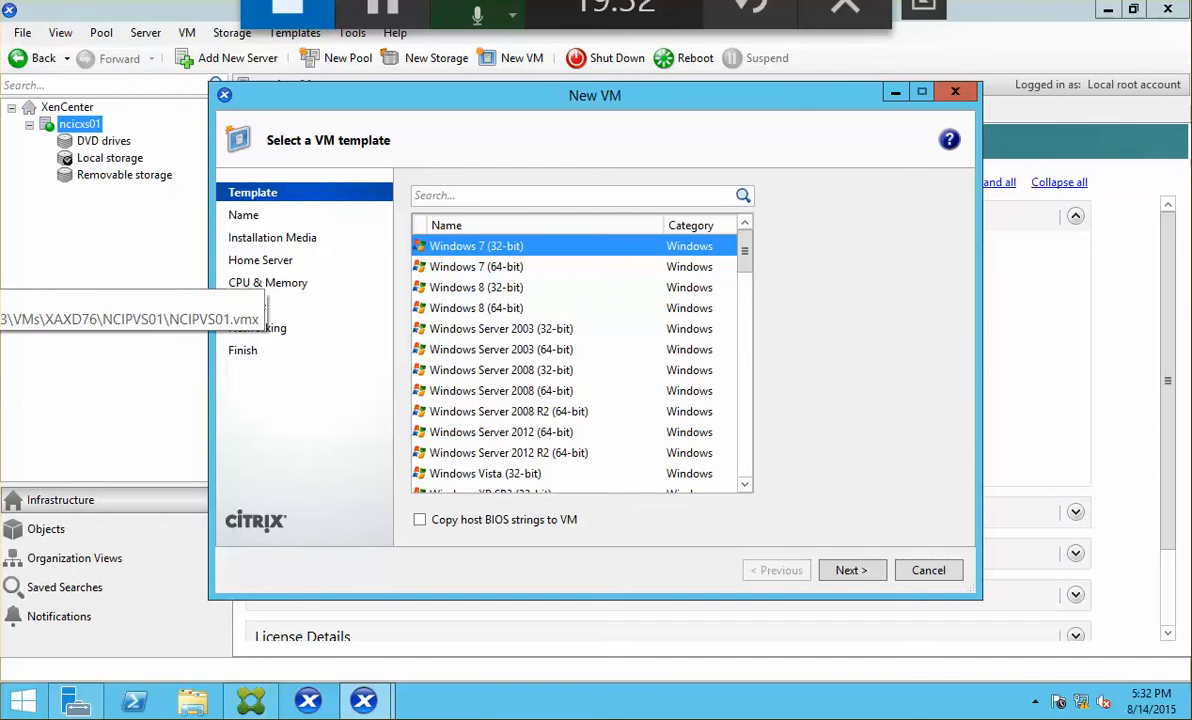
# Step: Point the NCICXS01 VM's CD/DVD drive at the Windows 8.1 Enterprise x64 ISO
pyautogui.click(0, 280)
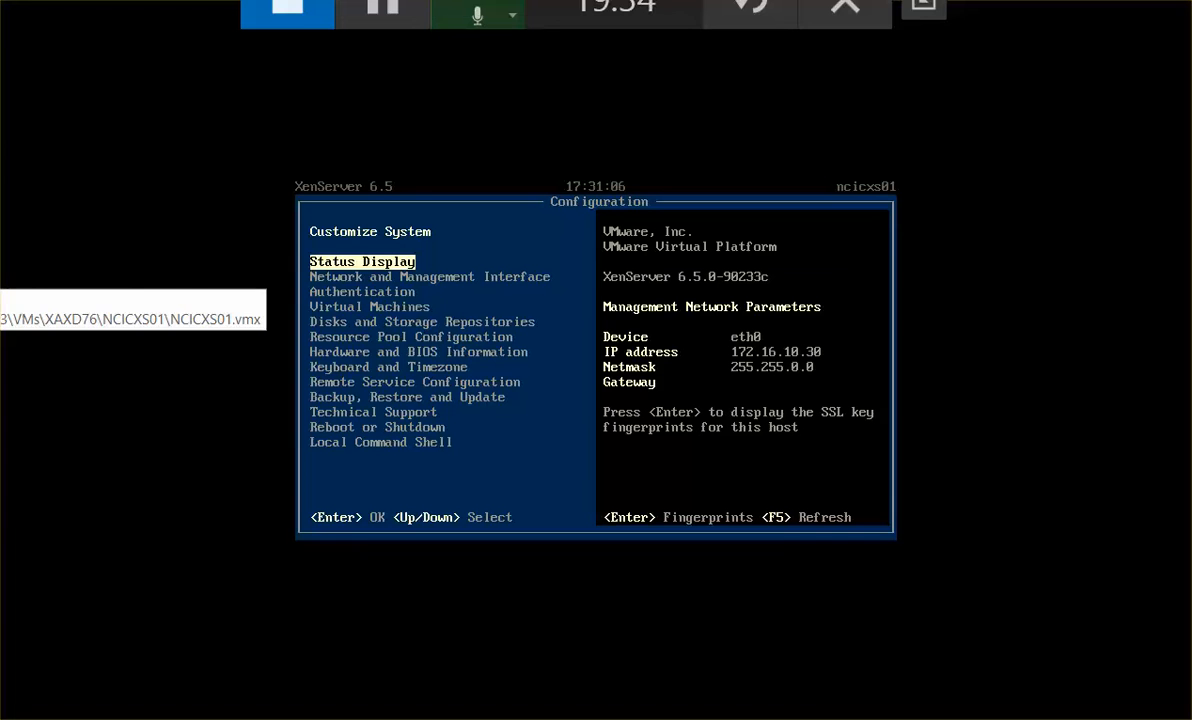
pyautogui.click(0, 0)
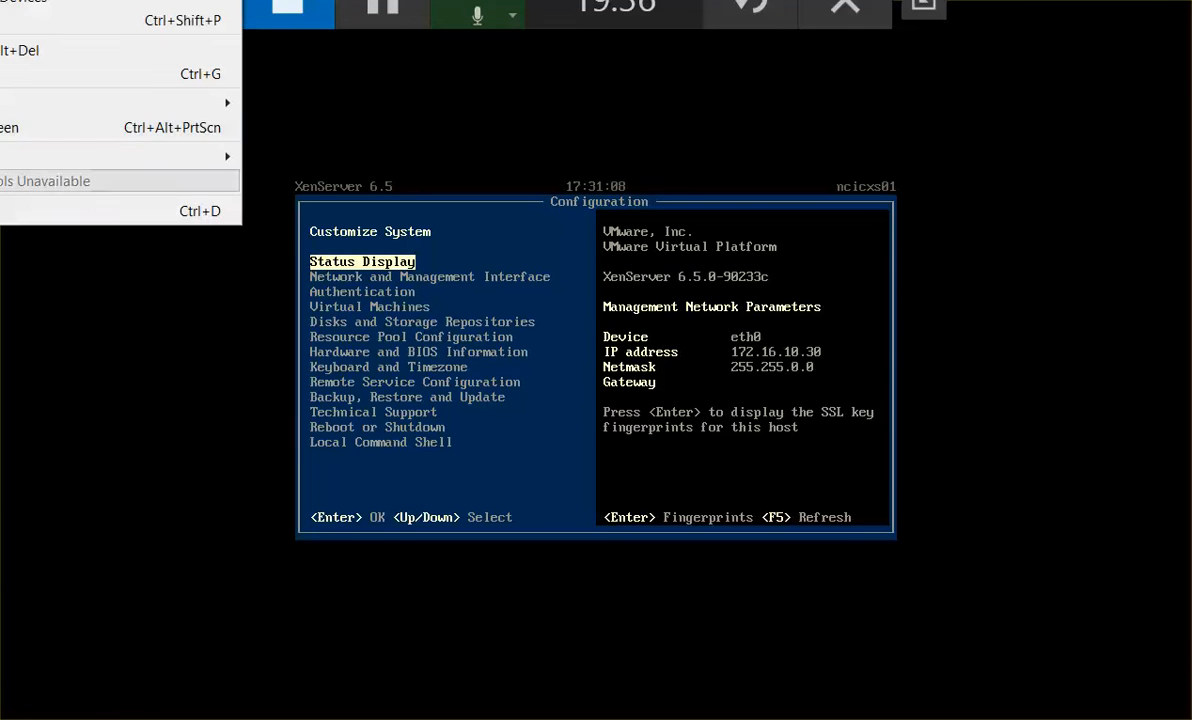
pyautogui.click(2, 210)
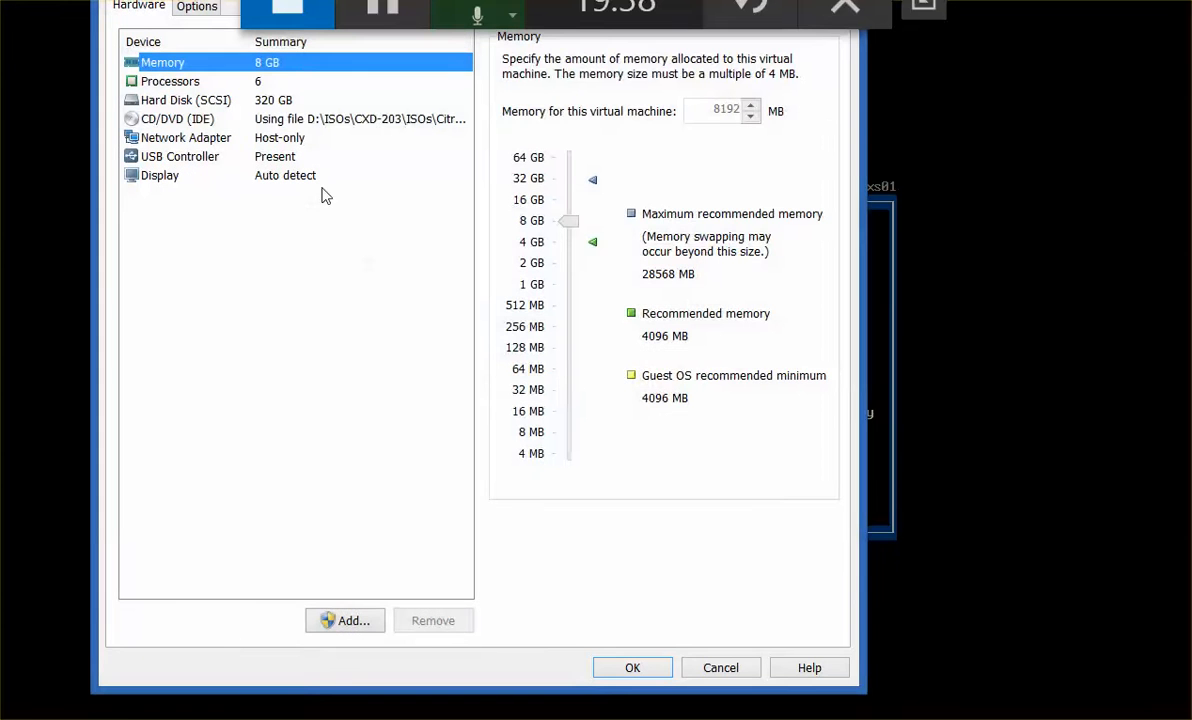
pyautogui.click(336, 121)
pyautogui.click(732, 242)
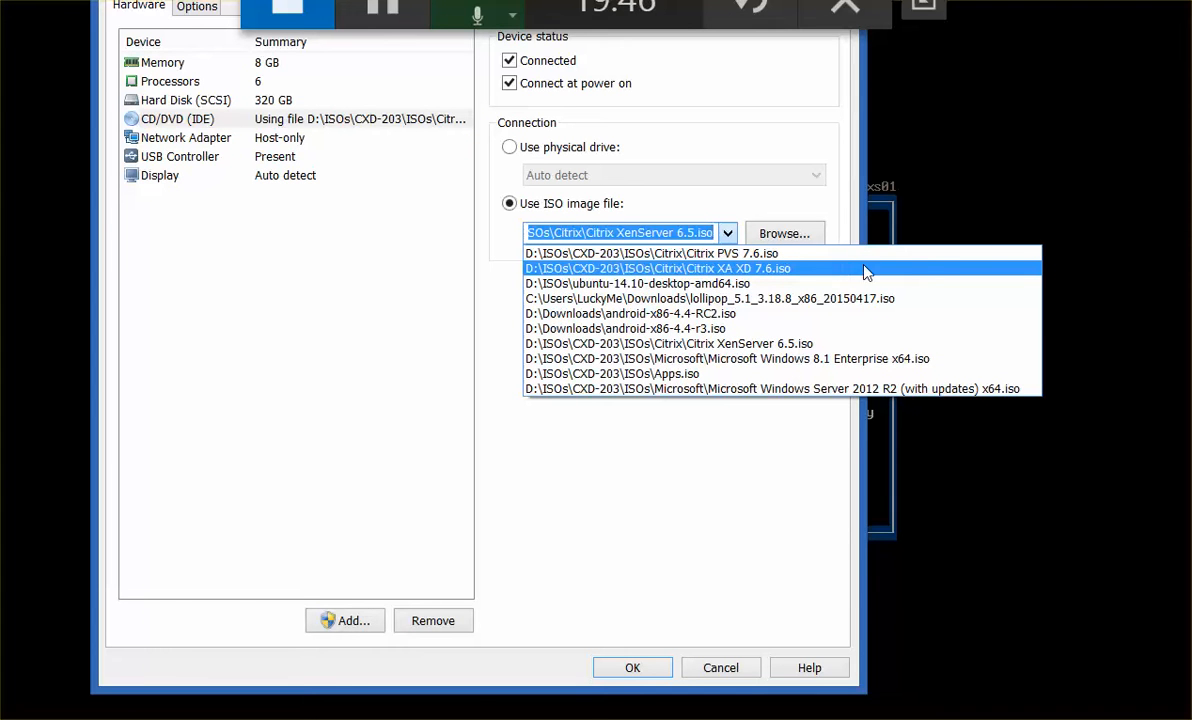
pyautogui.click(891, 369)
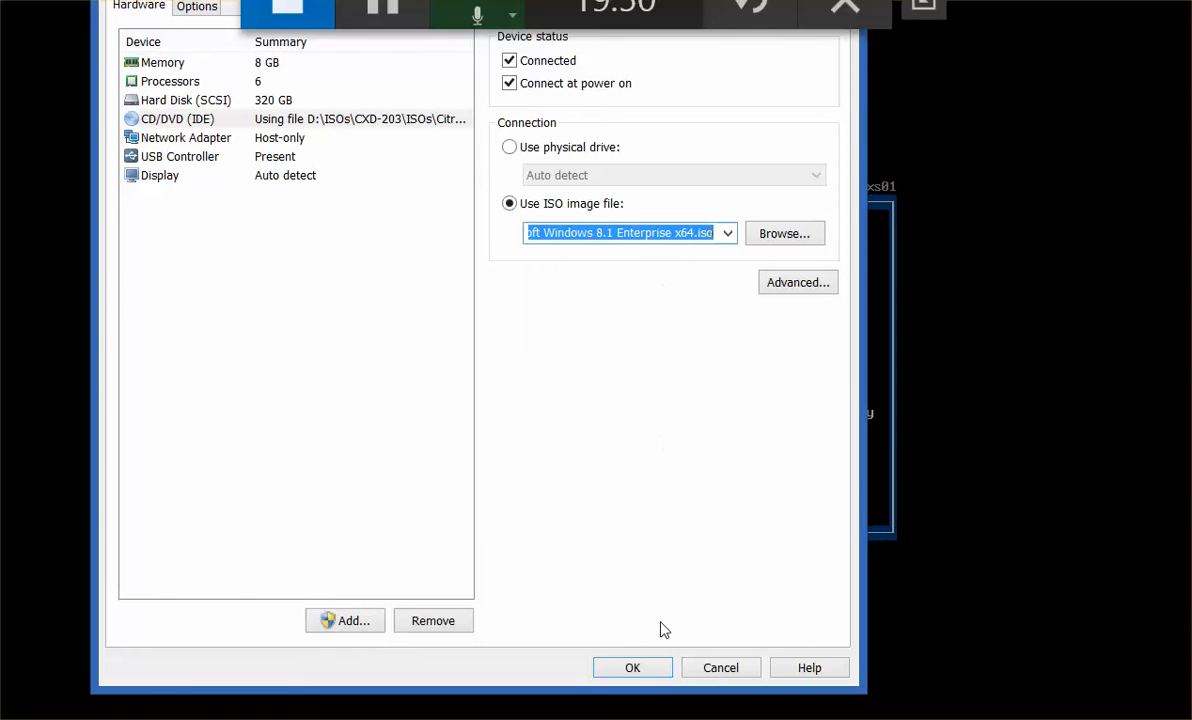
pyautogui.click(645, 676)
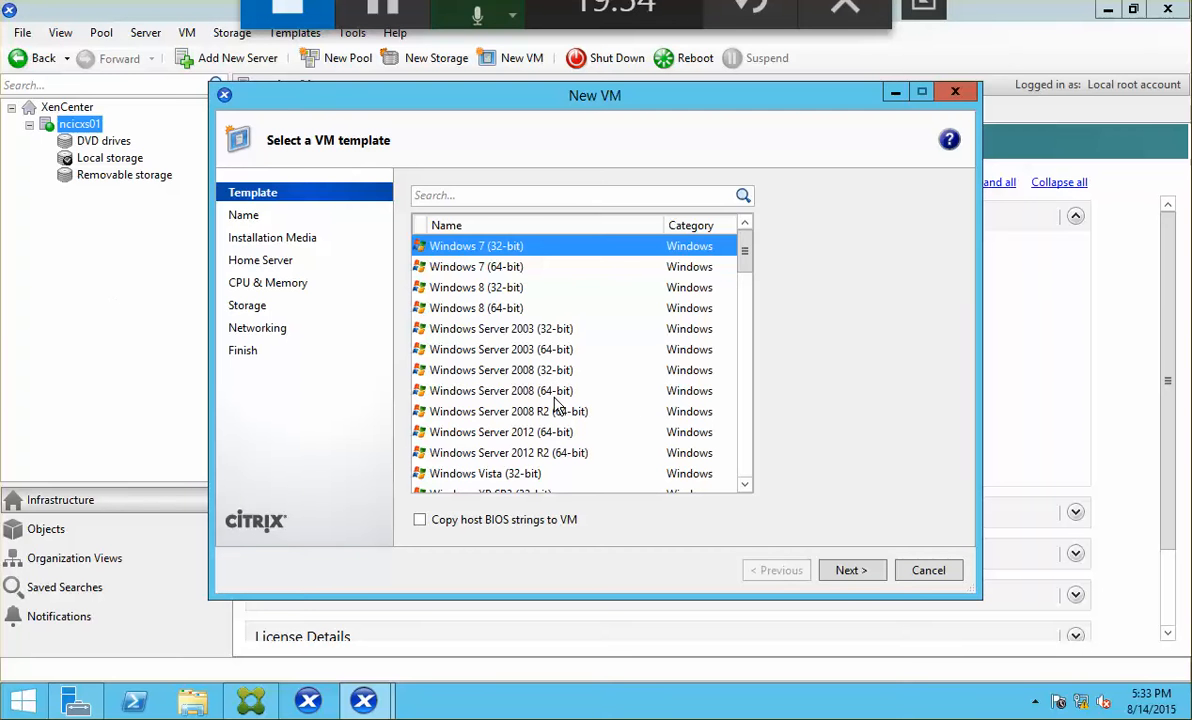
# Step: Choose the Windows 8 (64-bit) template and name the new VM Win81-Tpl
pyautogui.click(525, 311)
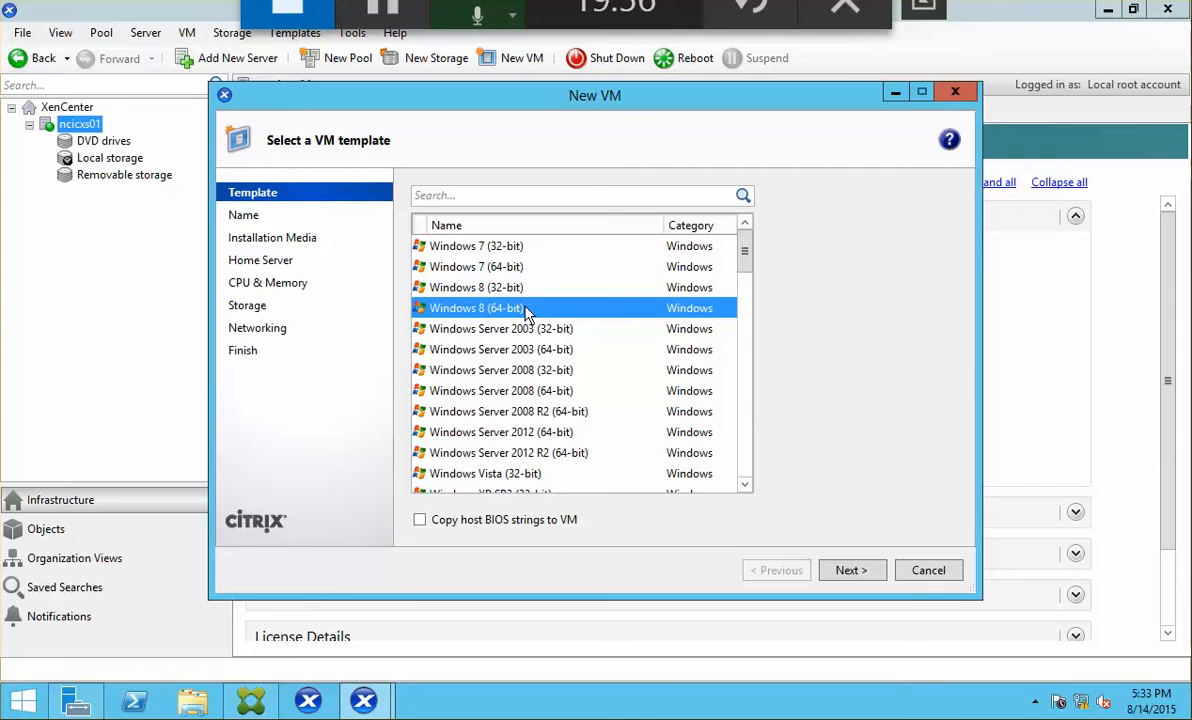
pyautogui.click(852, 572)
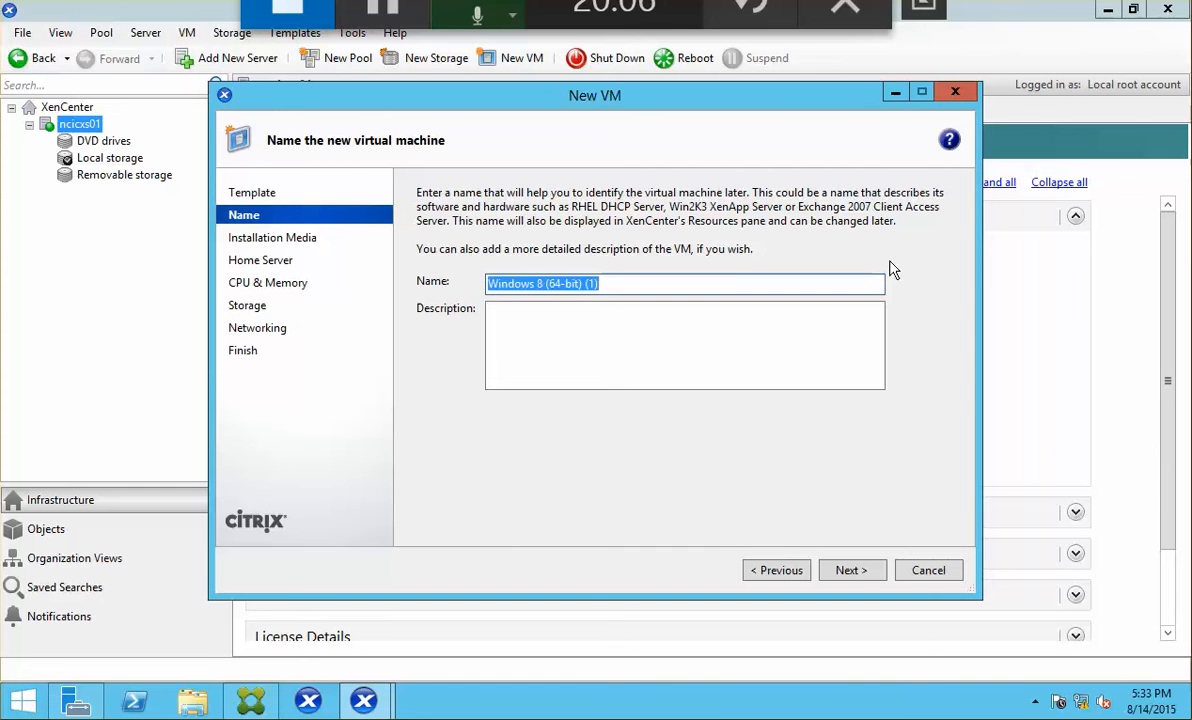
pyautogui.write('Window')
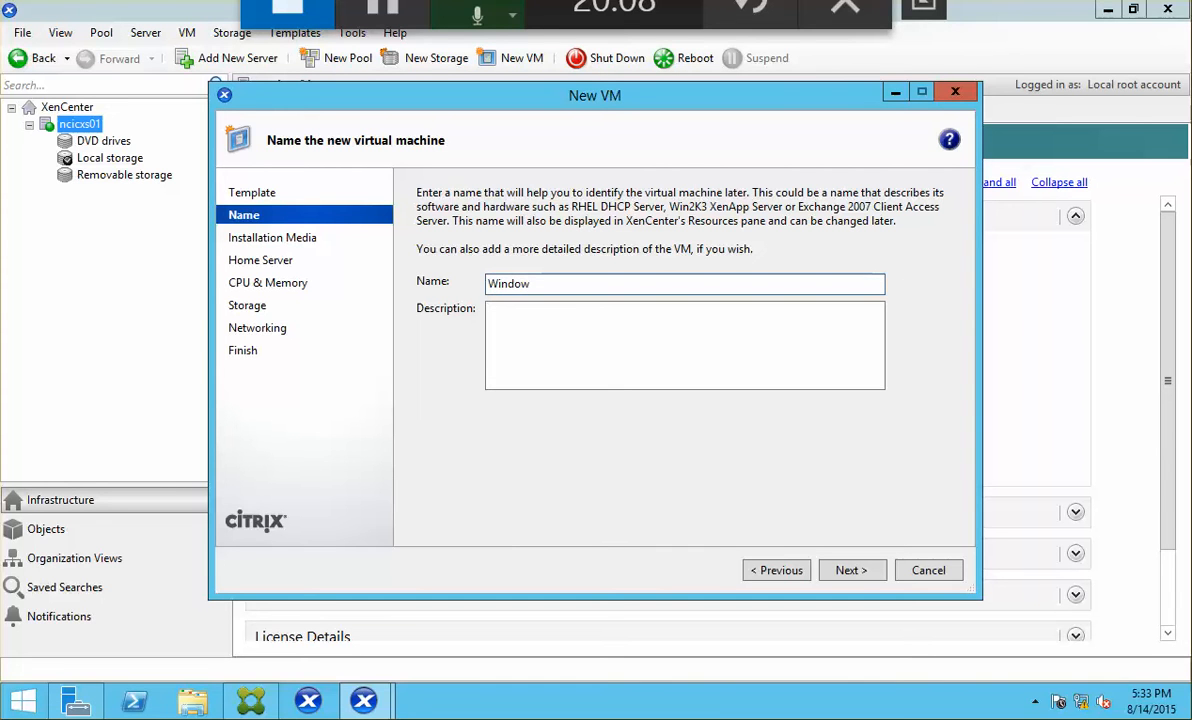
pyautogui.press('BackSpace')
pyautogui.press('BackSpace')
pyautogui.press('BackSpace')
pyautogui.write('81')
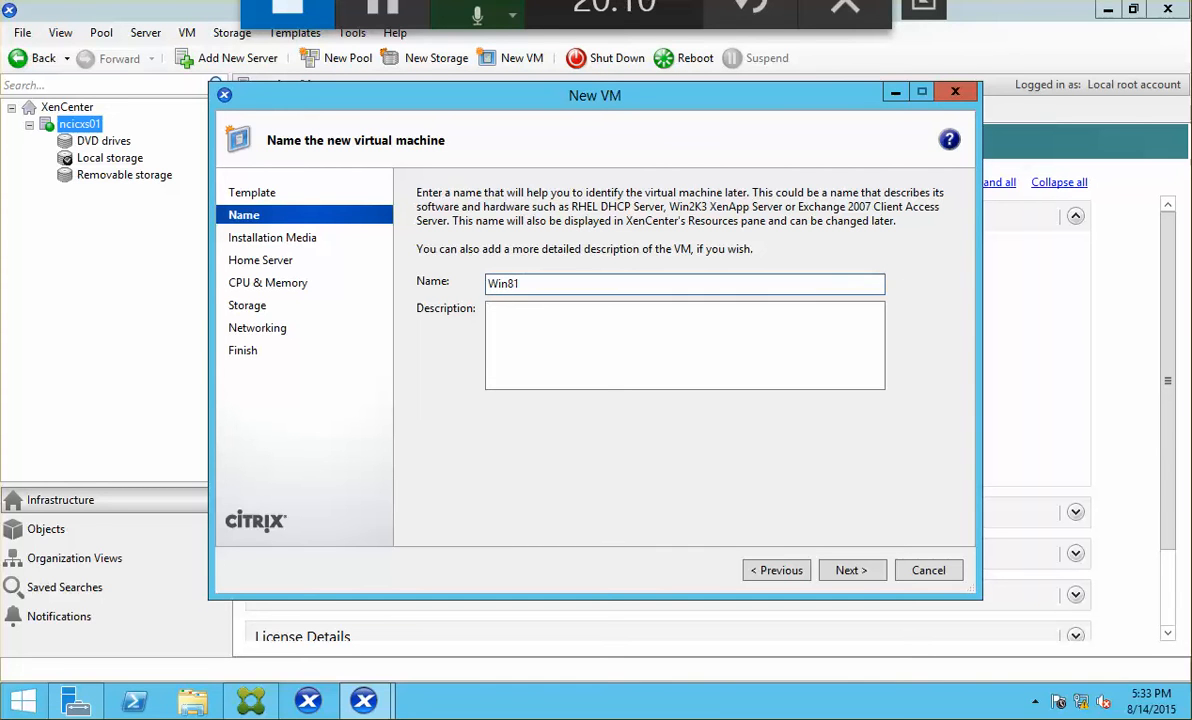
pyautogui.write('-Tpl')
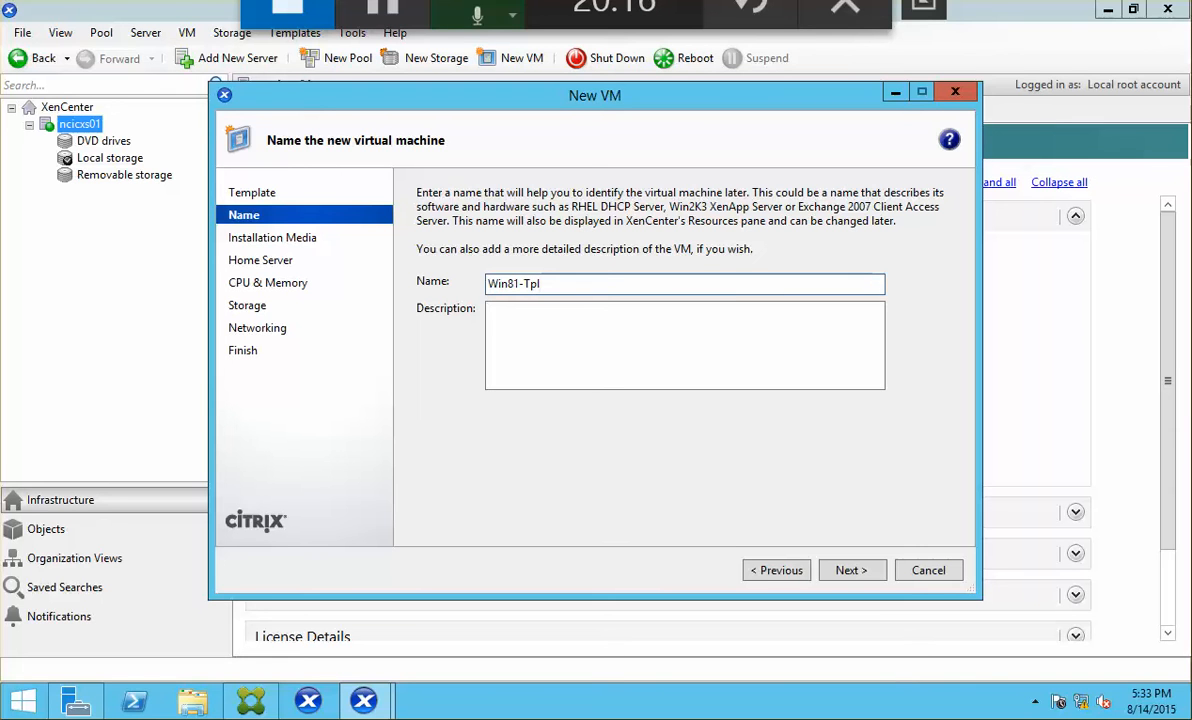
# Step: Keep the default installation media and home server, and give the VM 4 vCPUs and 2048 MB memory
pyautogui.click(845, 580)
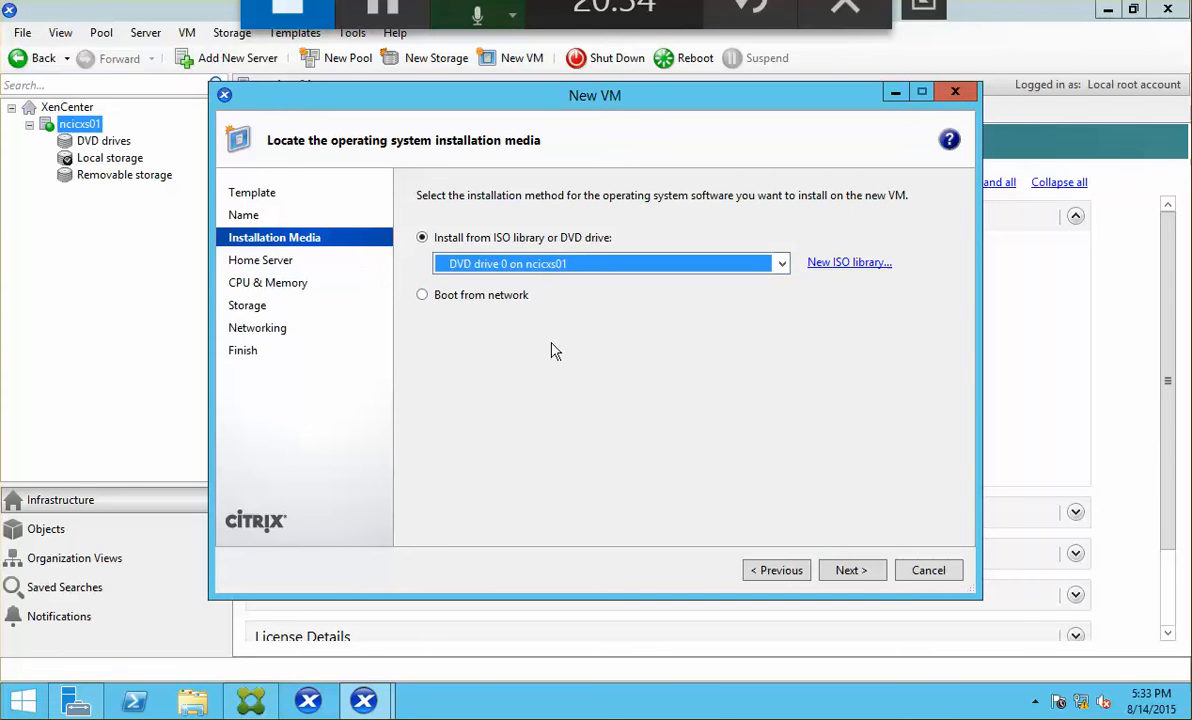
pyautogui.click(850, 570)
pyautogui.click(850, 570)
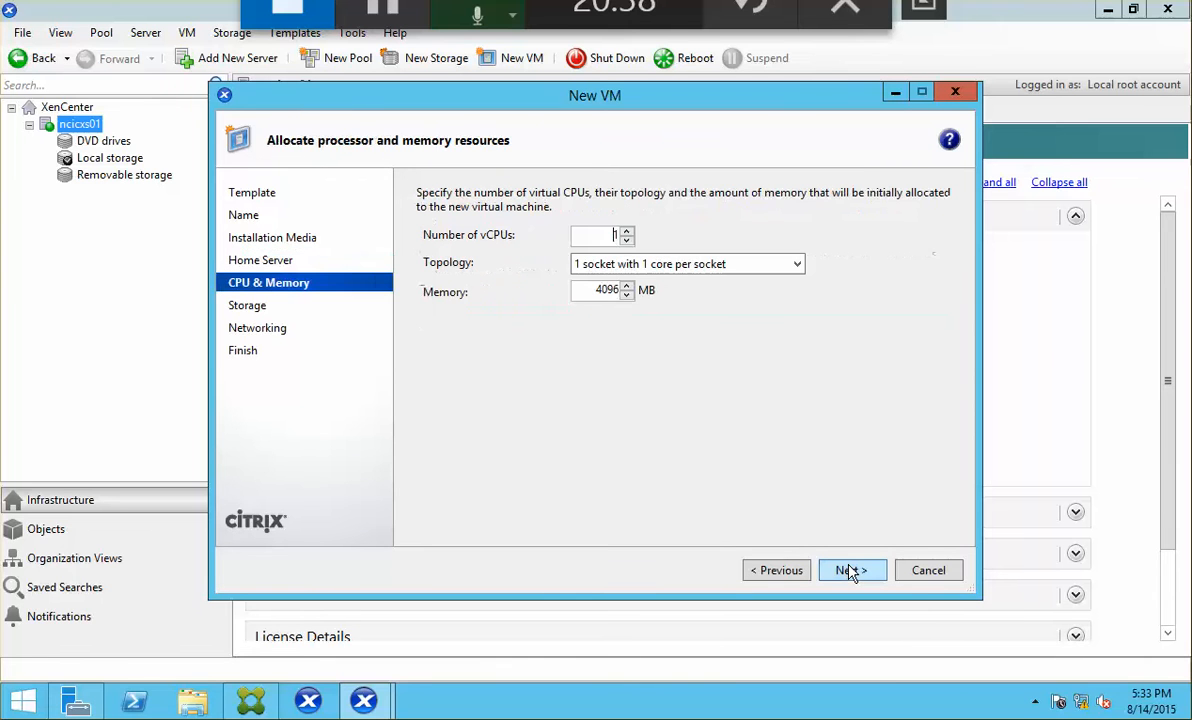
pyautogui.click(626, 236)
pyautogui.write('4')
pyautogui.press('Tab')
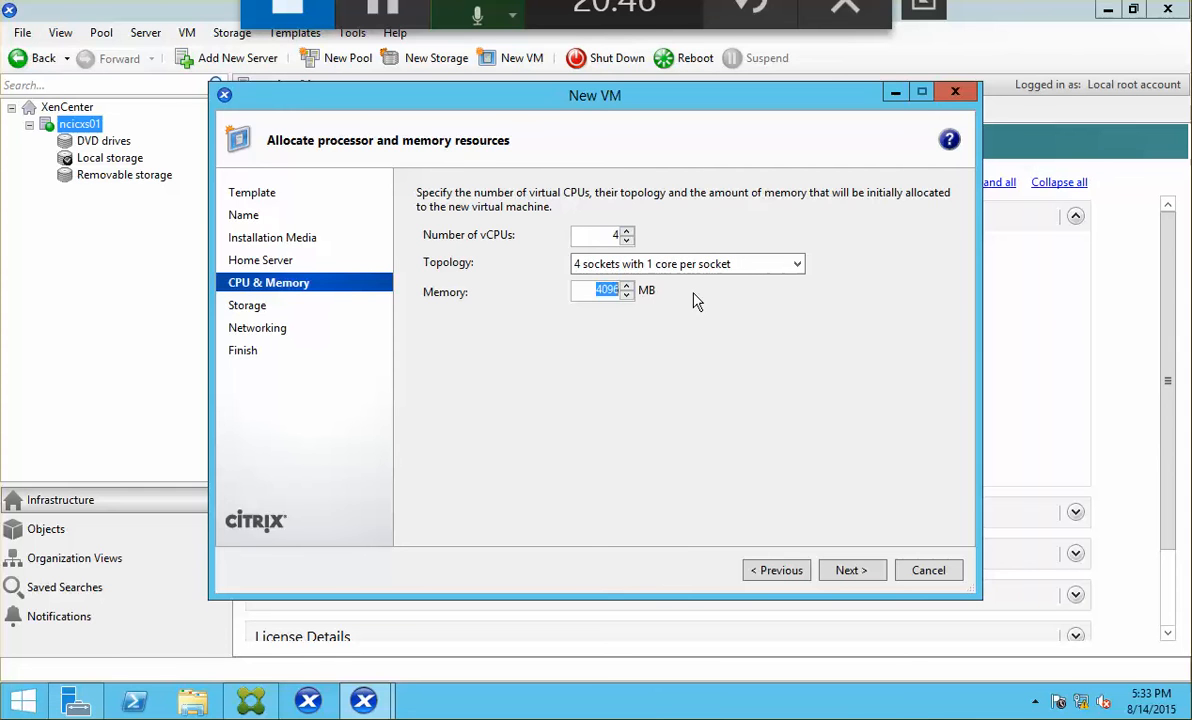
pyautogui.write('2048')
# Step: Keep default storage and networking, disable automatic start, and create the VM
pyautogui.click(836, 572)
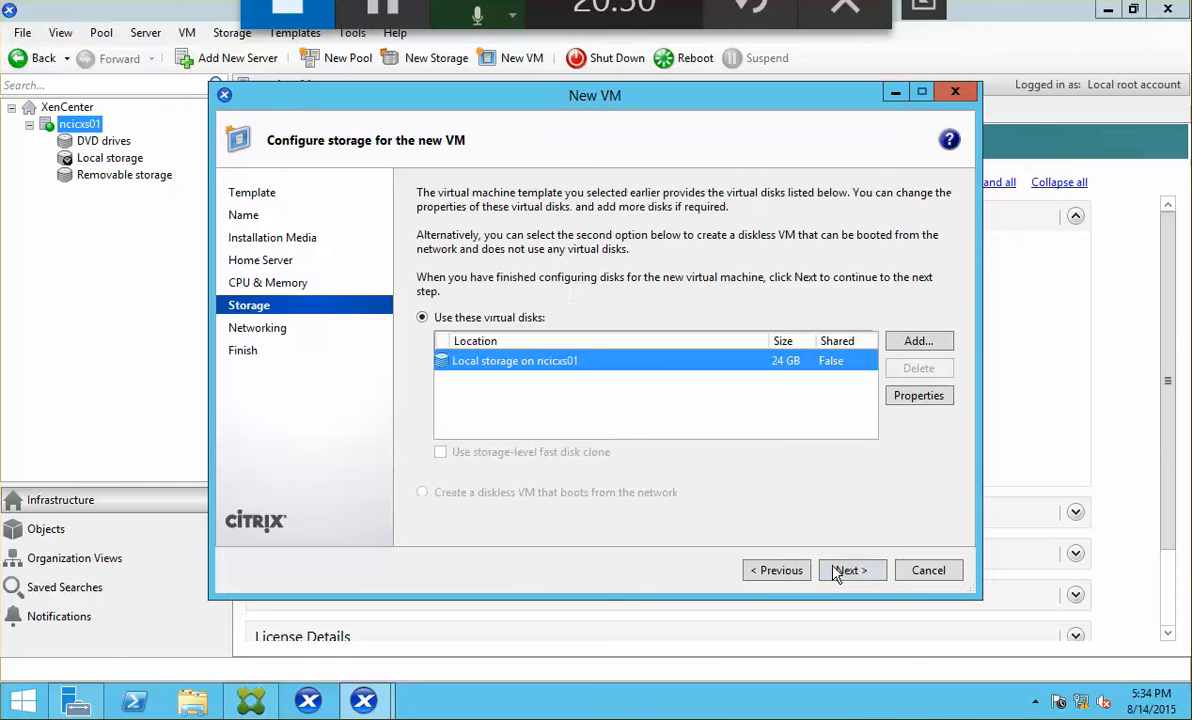
pyautogui.click(836, 572)
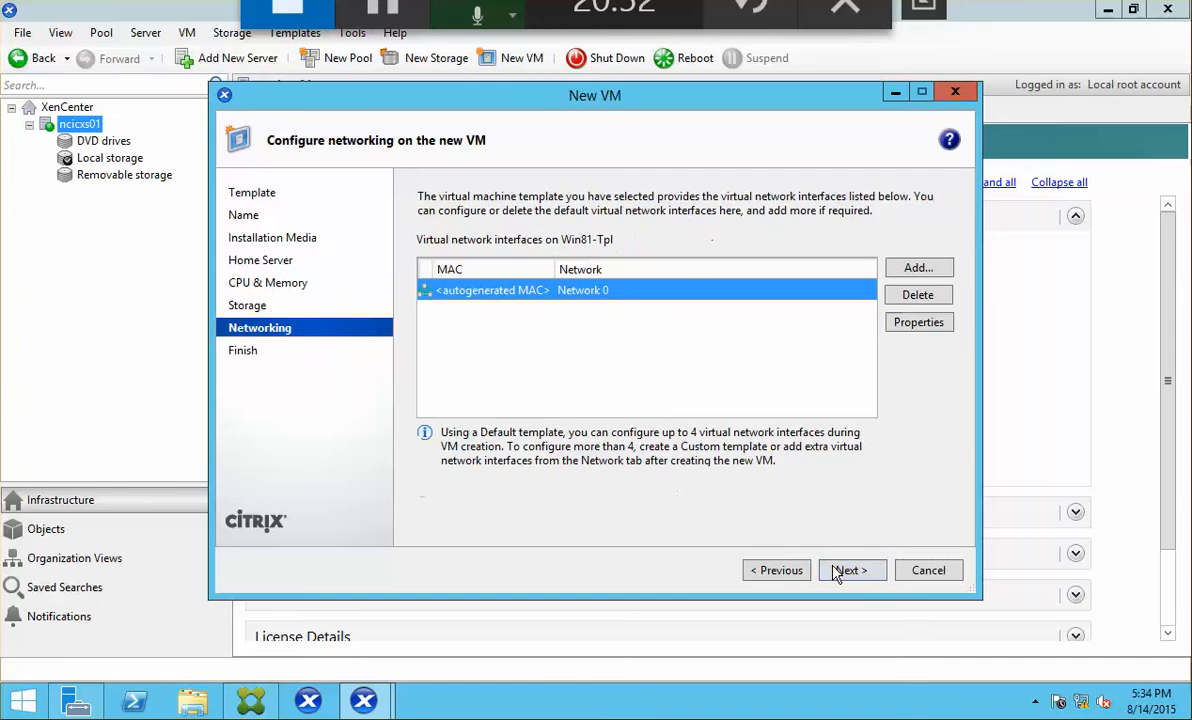
pyautogui.click(836, 572)
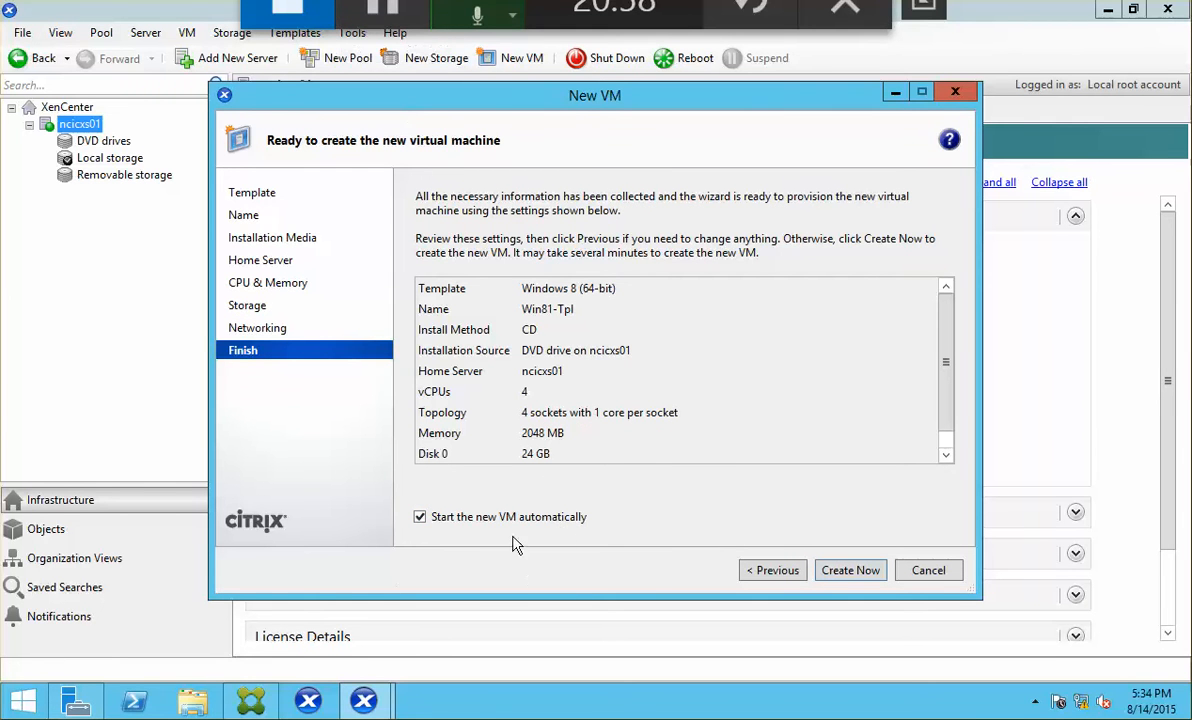
pyautogui.click(542, 521)
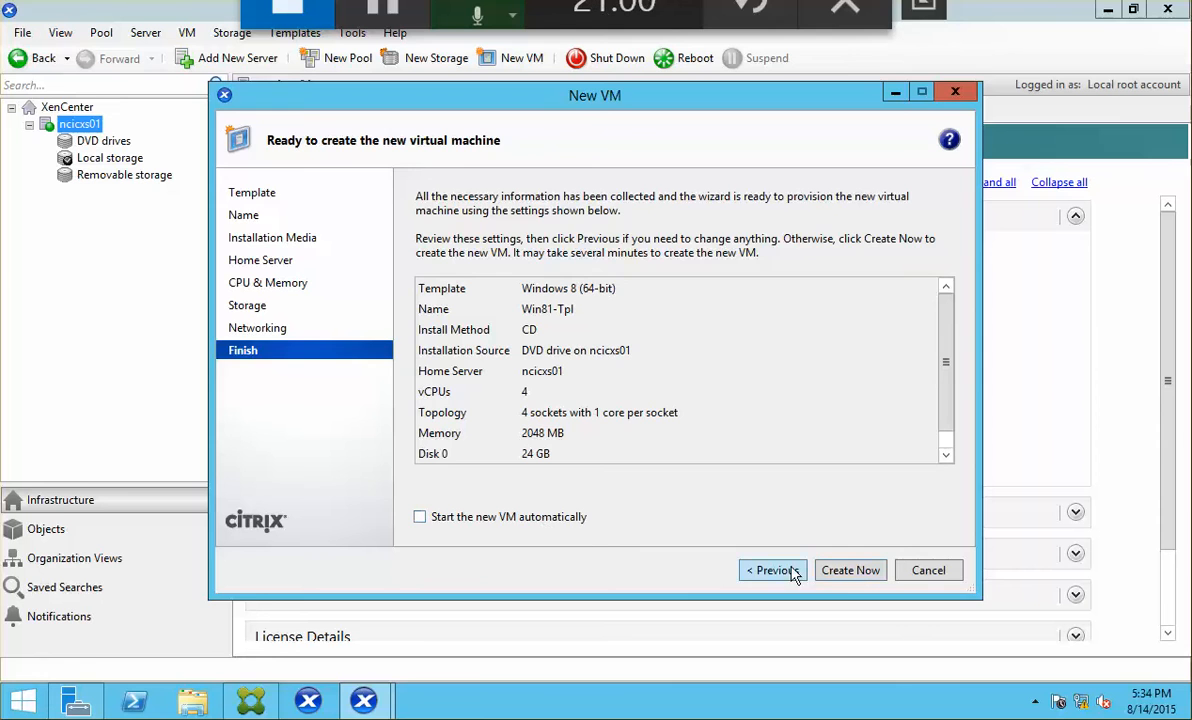
pyautogui.click(850, 572)
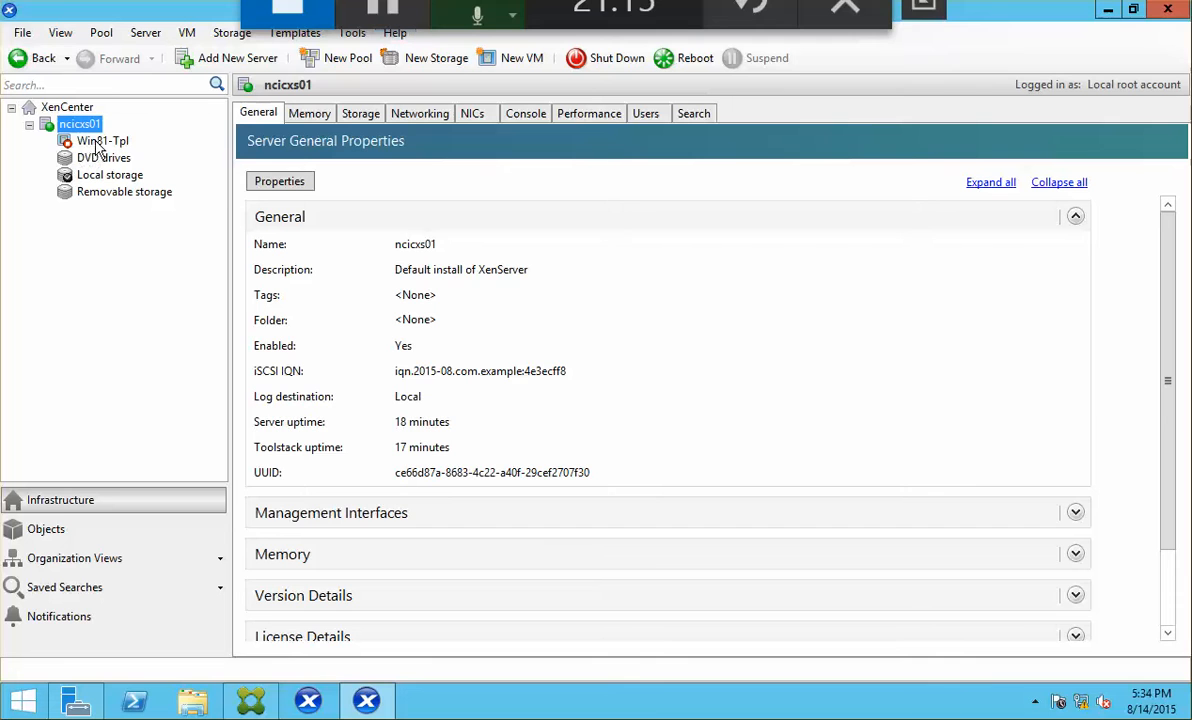
# Step: Start the Win81-Tpl VM, rename it to Win81-Gimg in Properties, and view its console
pyautogui.click(103, 143)
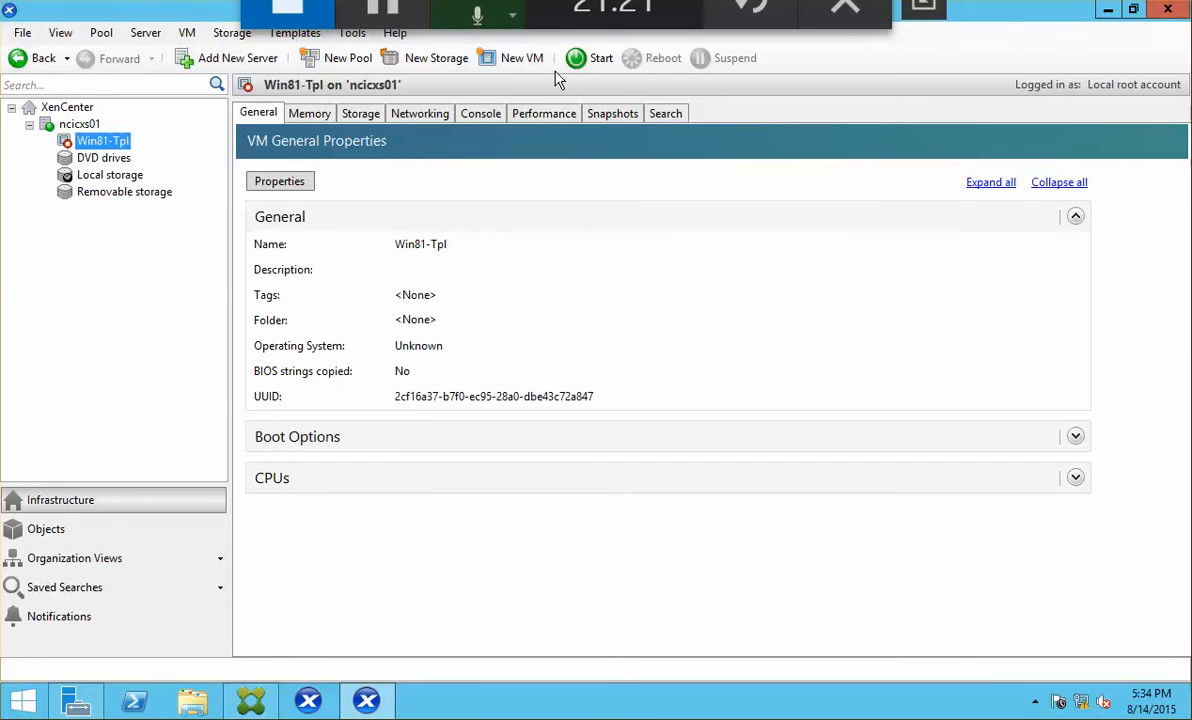
pyautogui.click(597, 60)
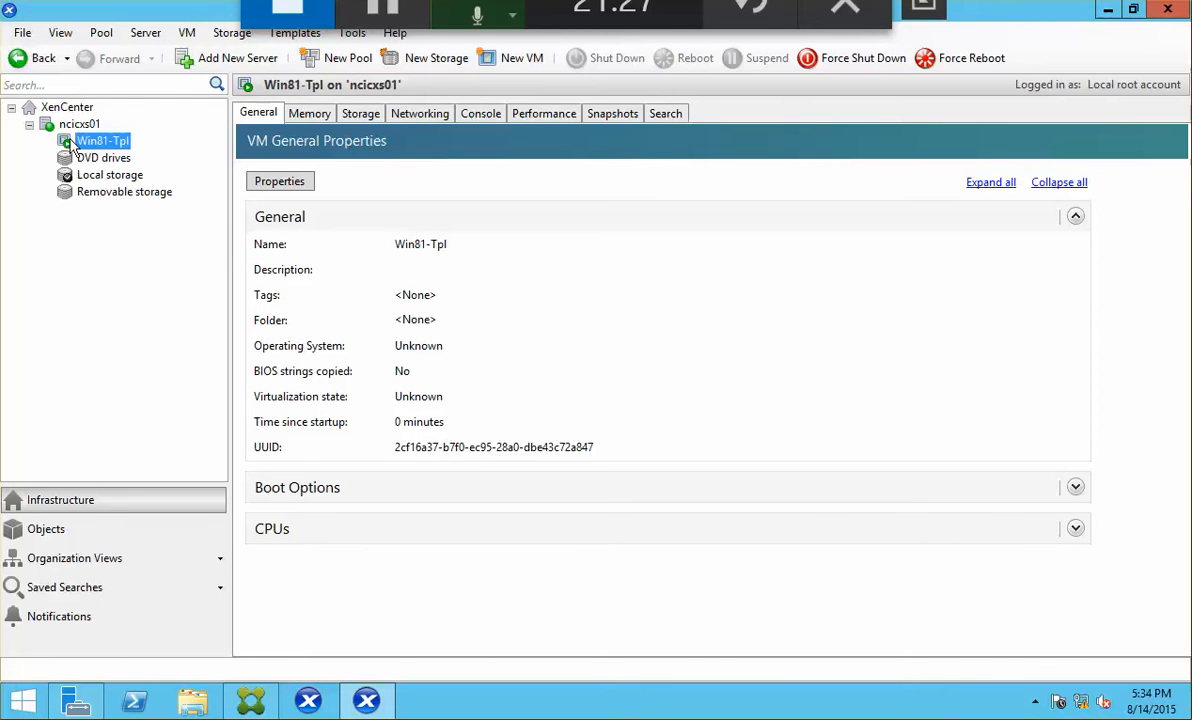
pyautogui.rightClick(104, 141)
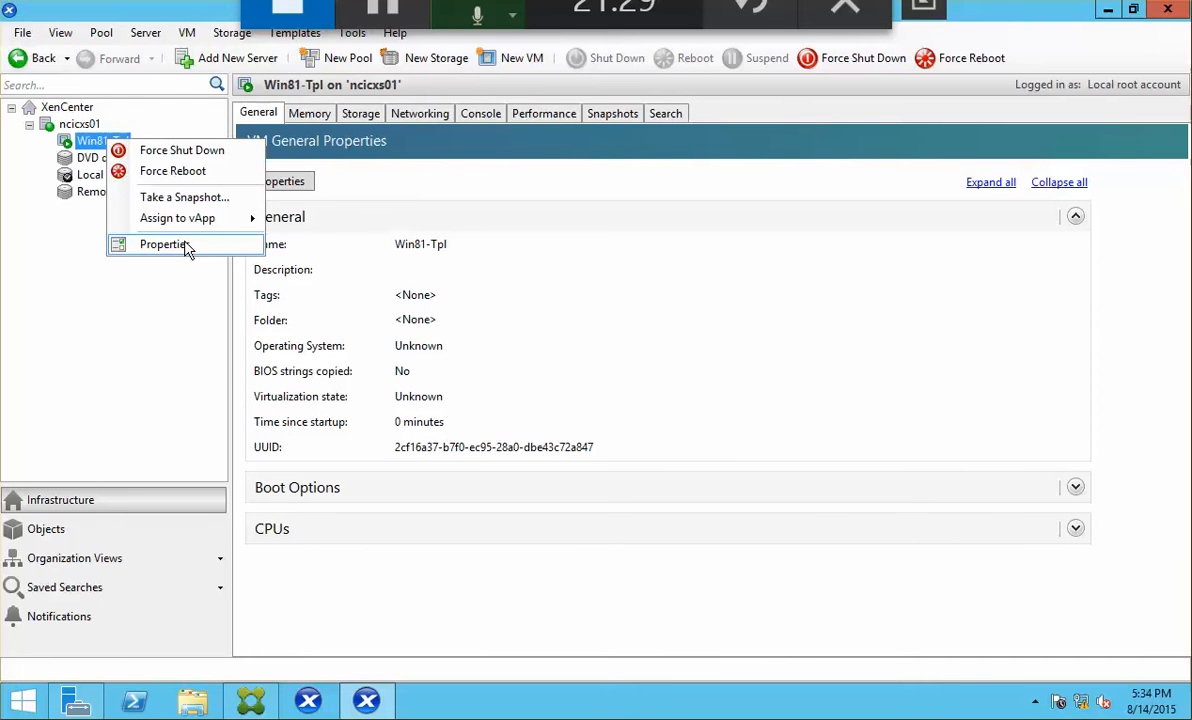
pyautogui.click(163, 244)
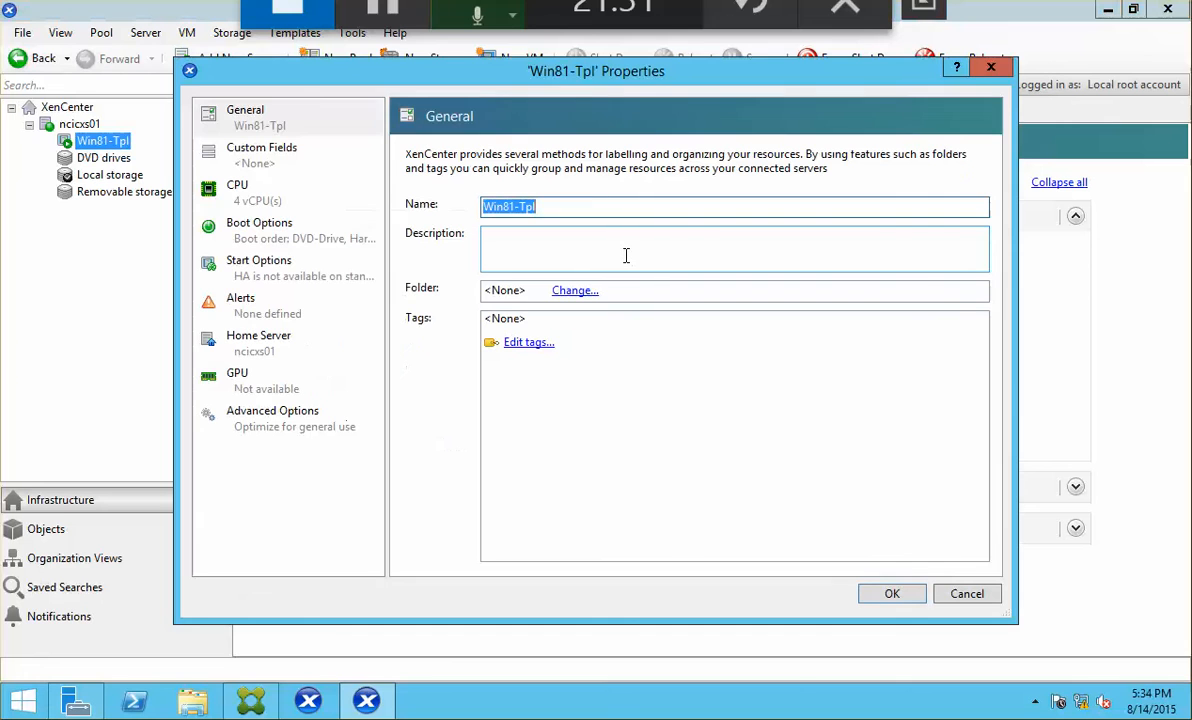
pyautogui.write('Win')
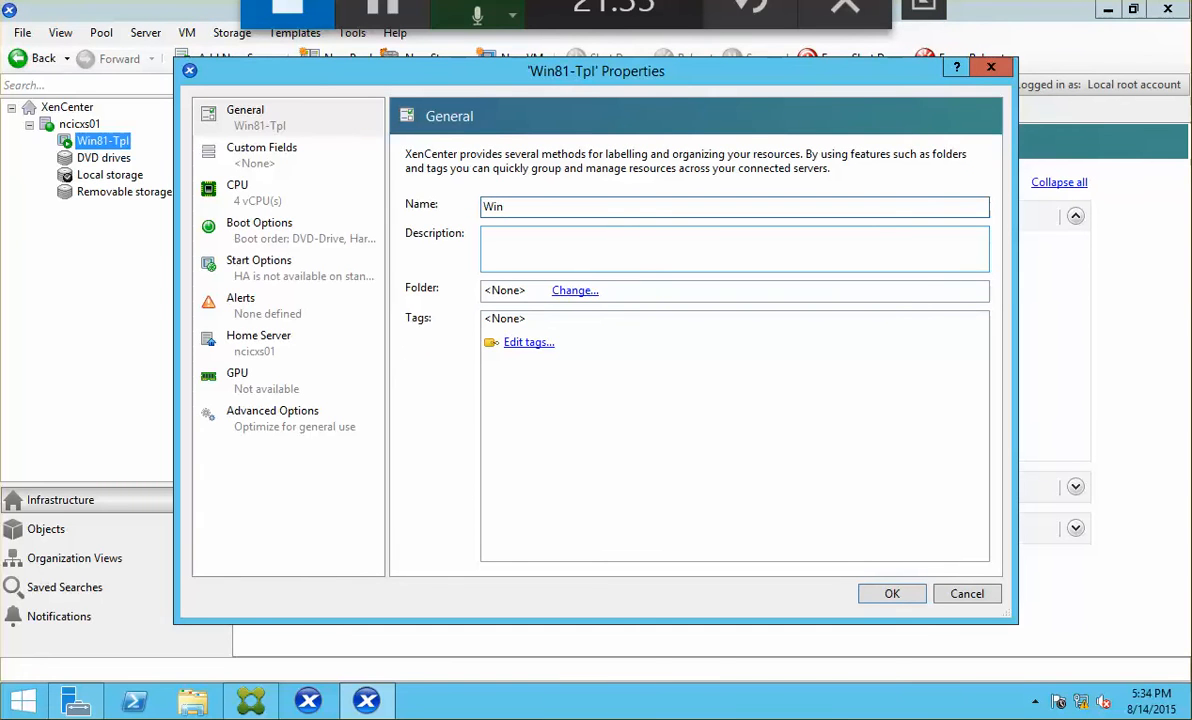
pyautogui.write('81-G-')
pyautogui.press('BackSpace')
pyautogui.write('img')
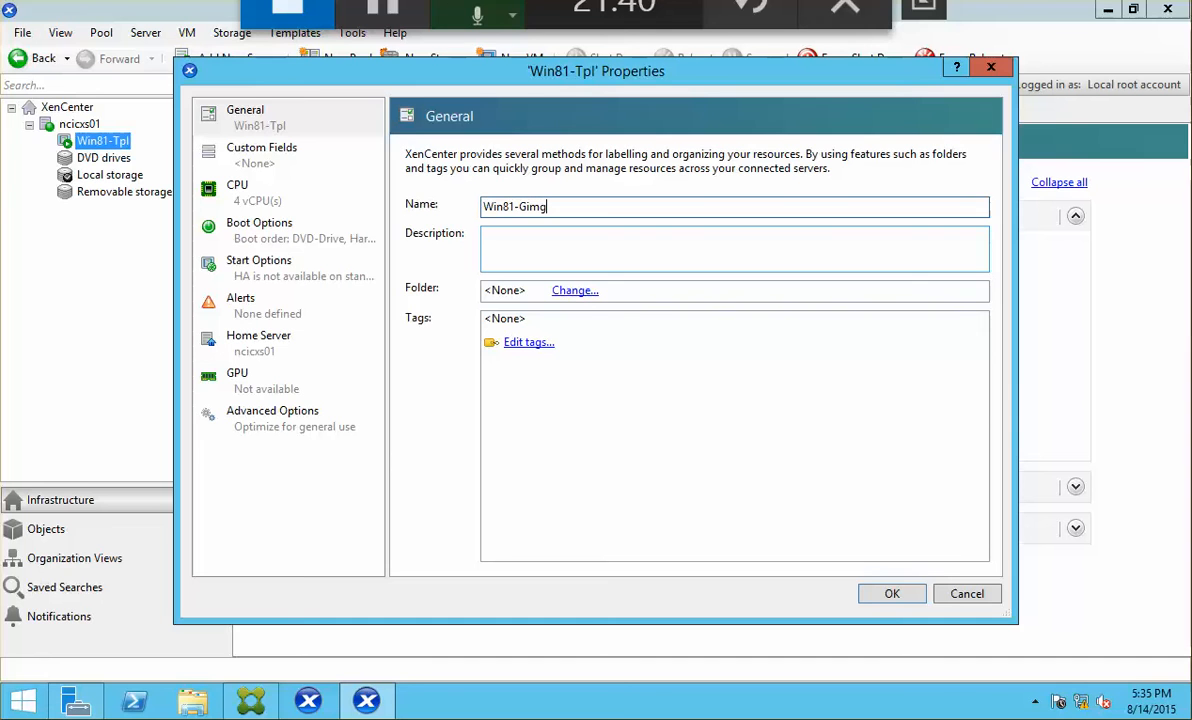
pyautogui.click(892, 595)
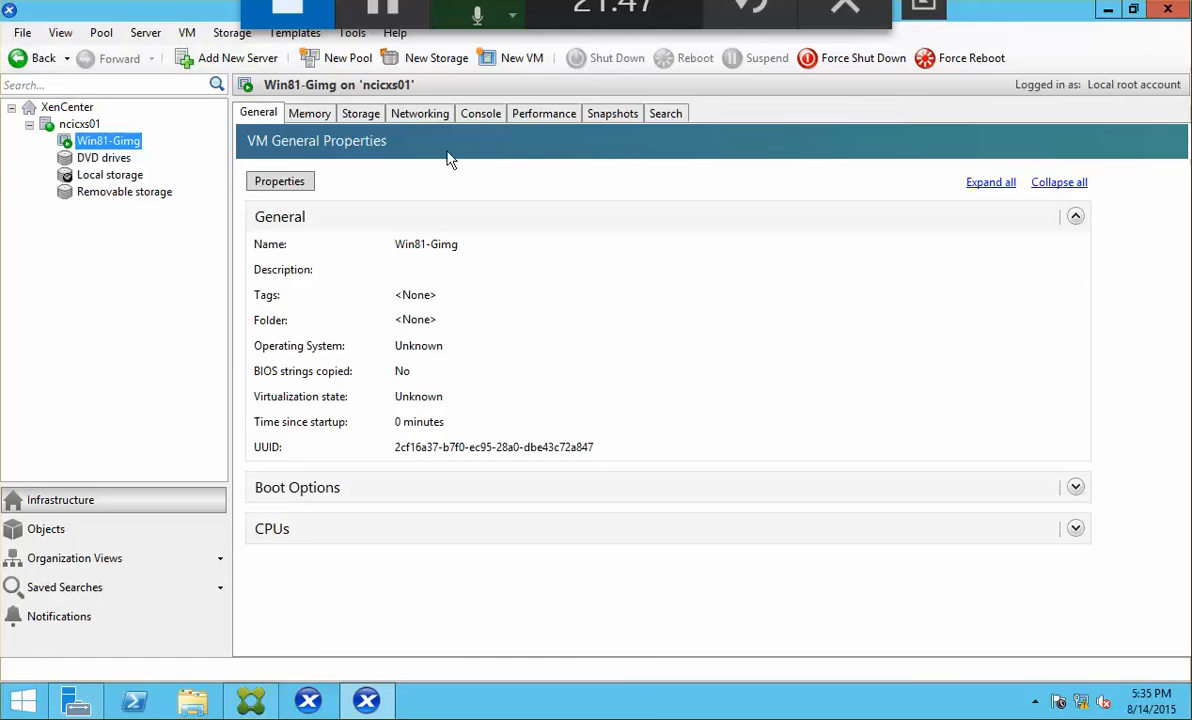
pyautogui.click(481, 114)
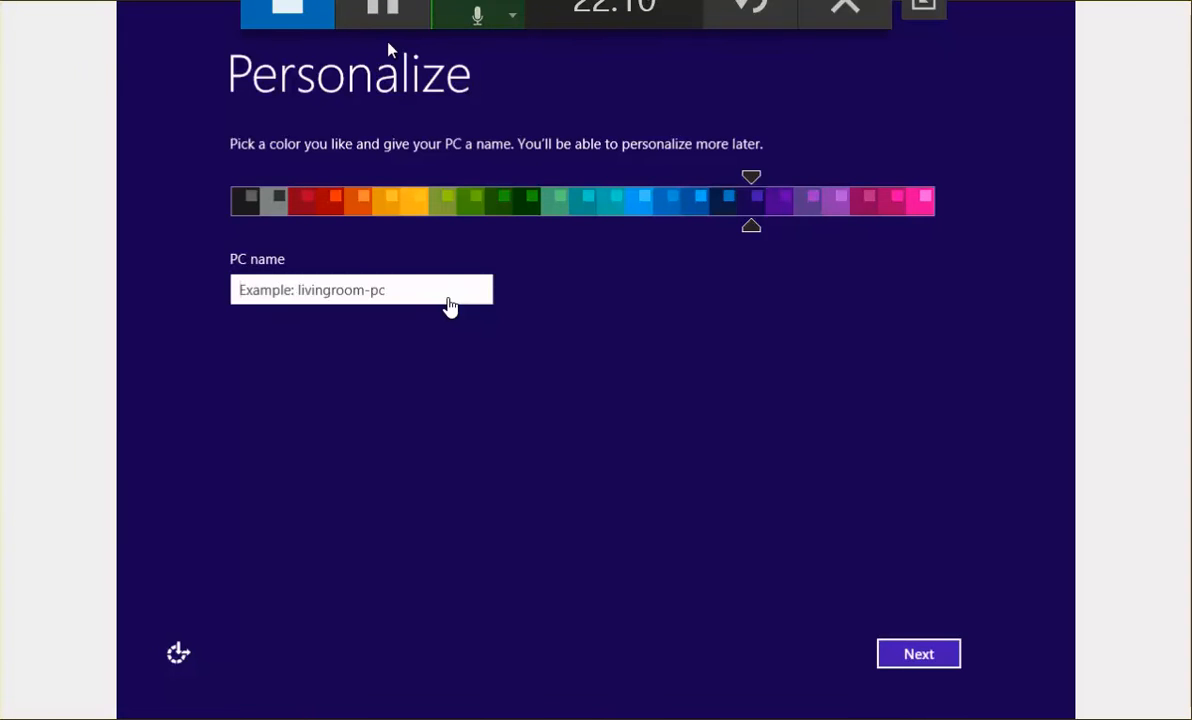
# Step: Name the PC Win81-Gimg and accept the express settings in Windows setup
pyautogui.click(418, 289)
pyautogui.write('Win81-G')
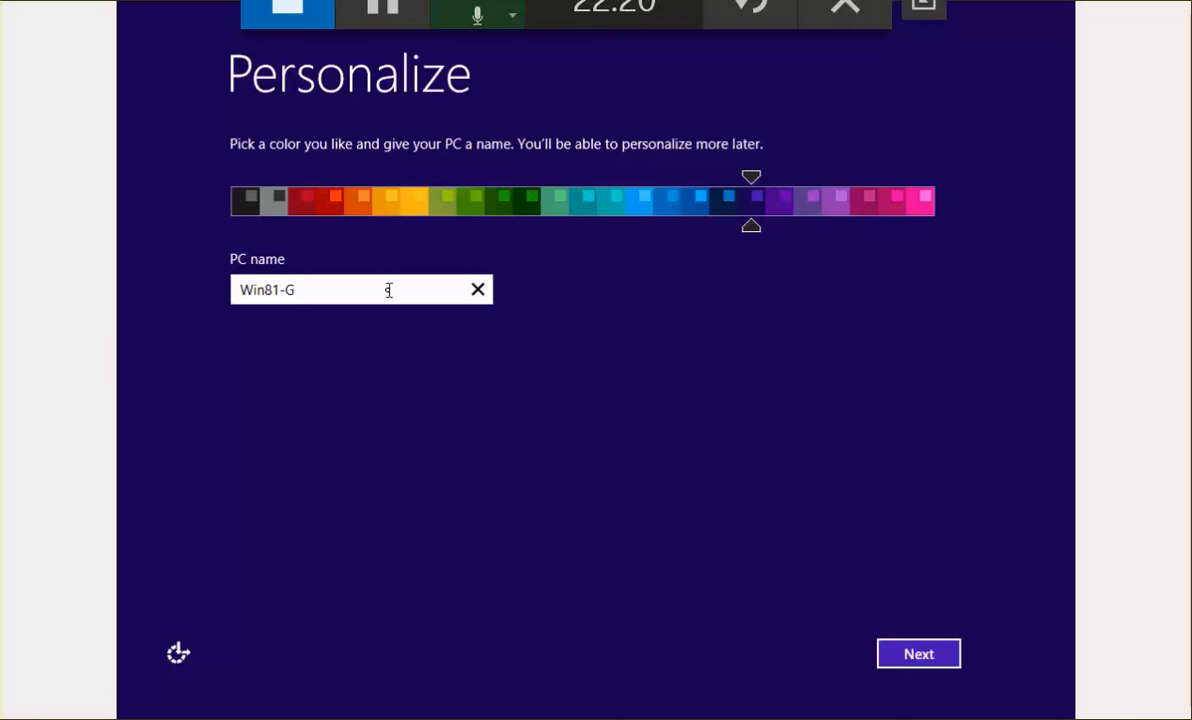
pyautogui.write('img')
pyautogui.click(936, 666)
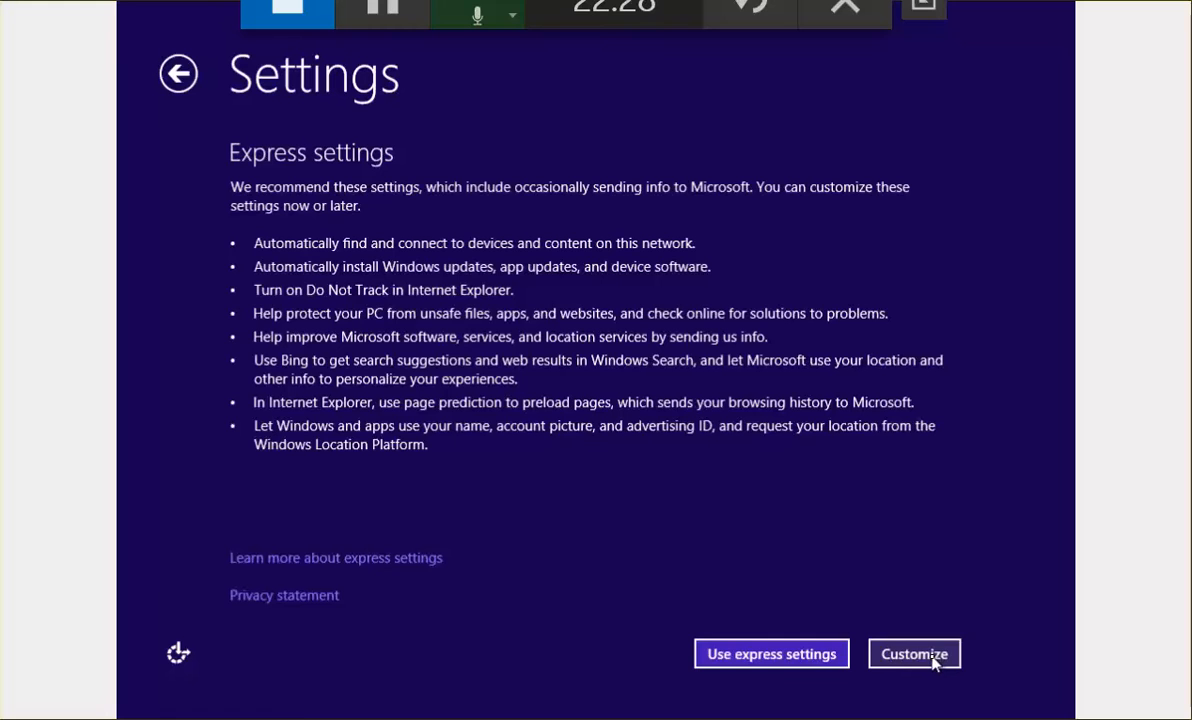
pyautogui.click(792, 653)
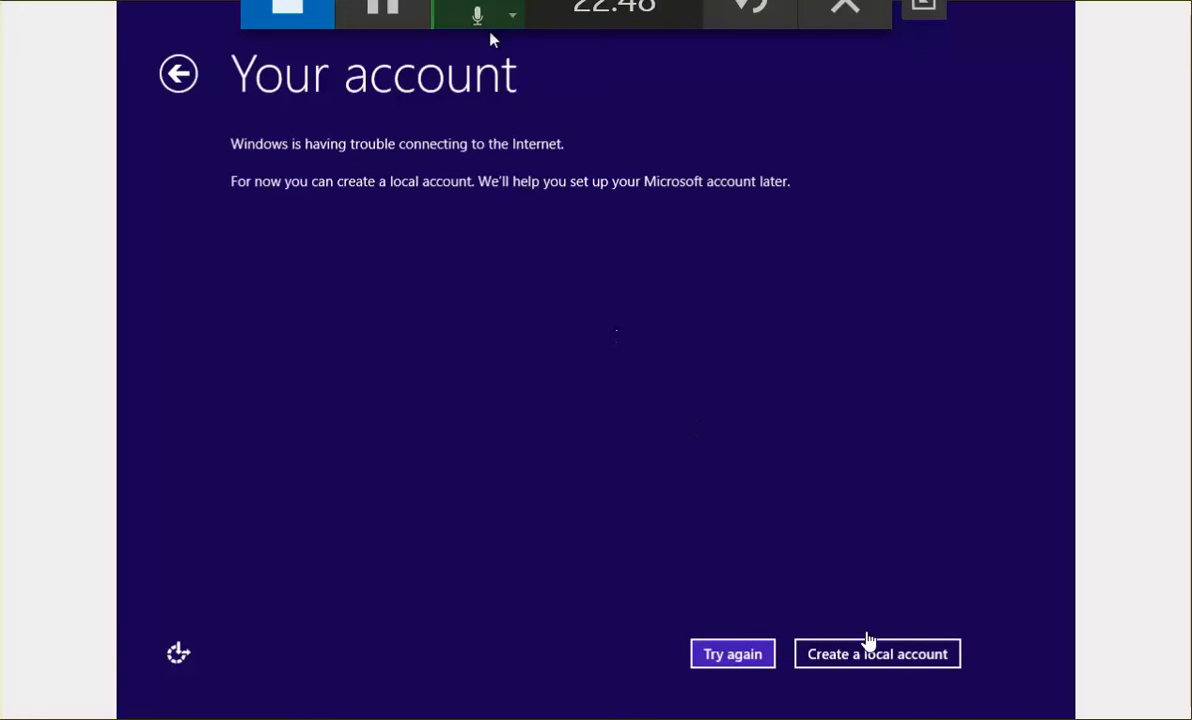
# Step: Create the local account localadmin with a password and hint, and finish setup
pyautogui.click(867, 654)
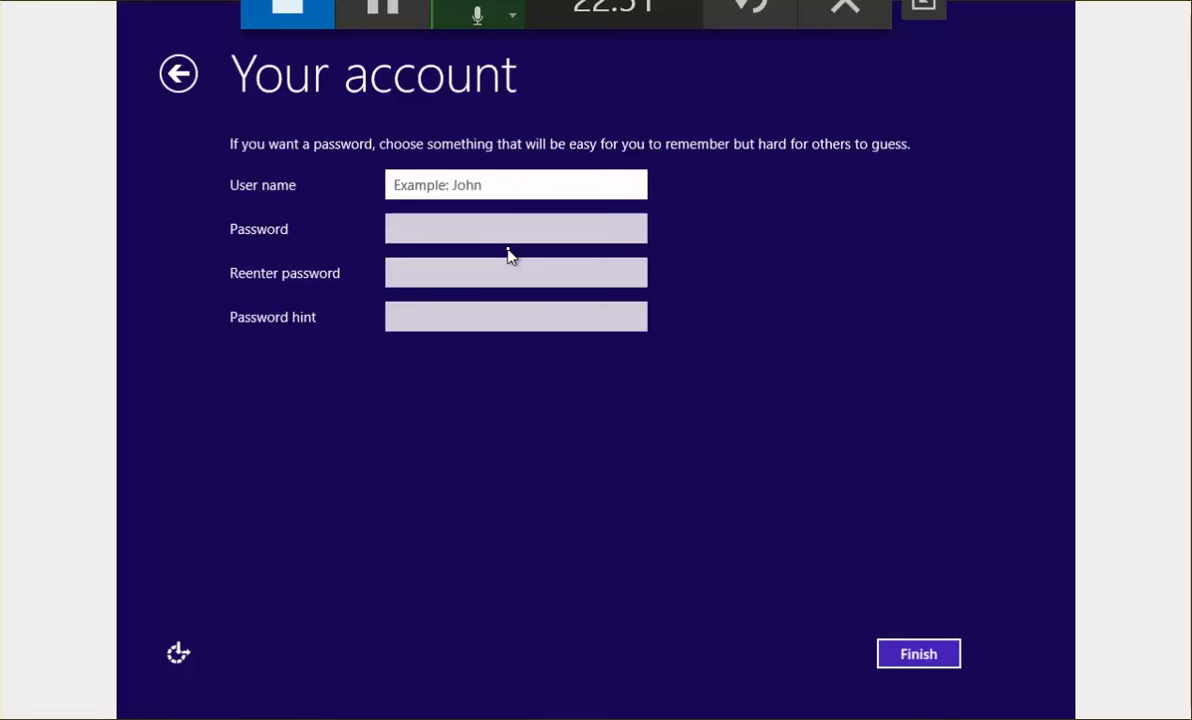
pyautogui.write('local')
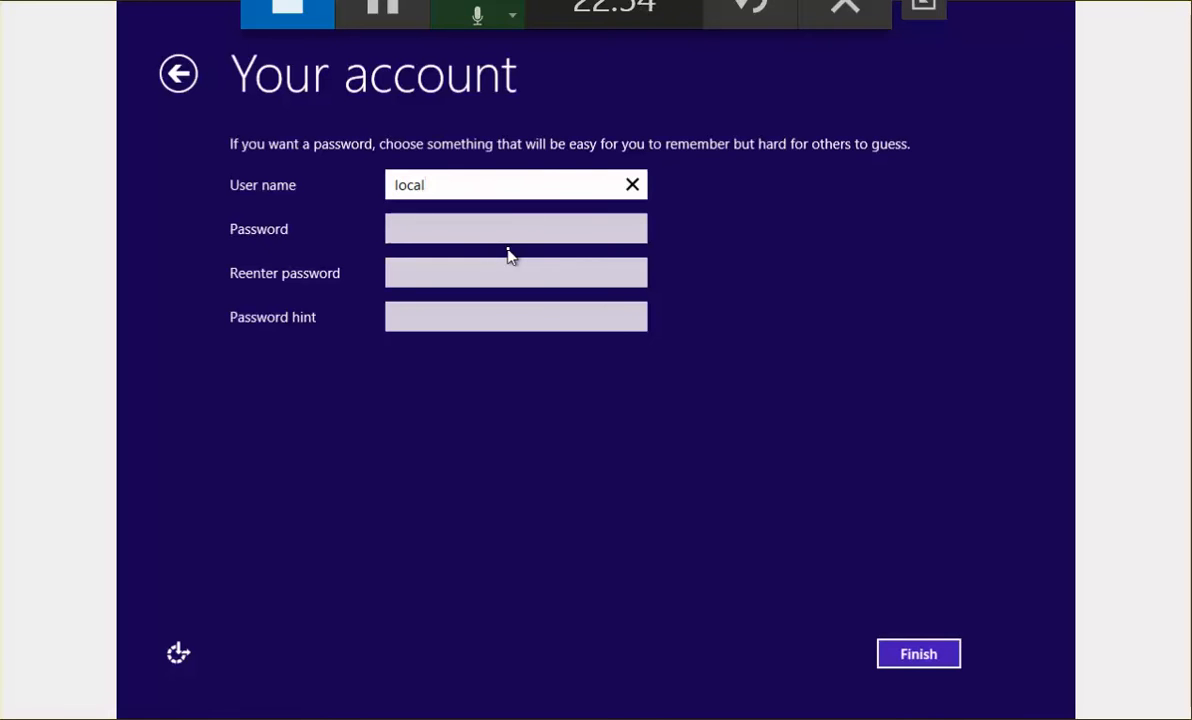
pyautogui.write('admin')
pyautogui.press('Tab')
pyautogui.write('••')
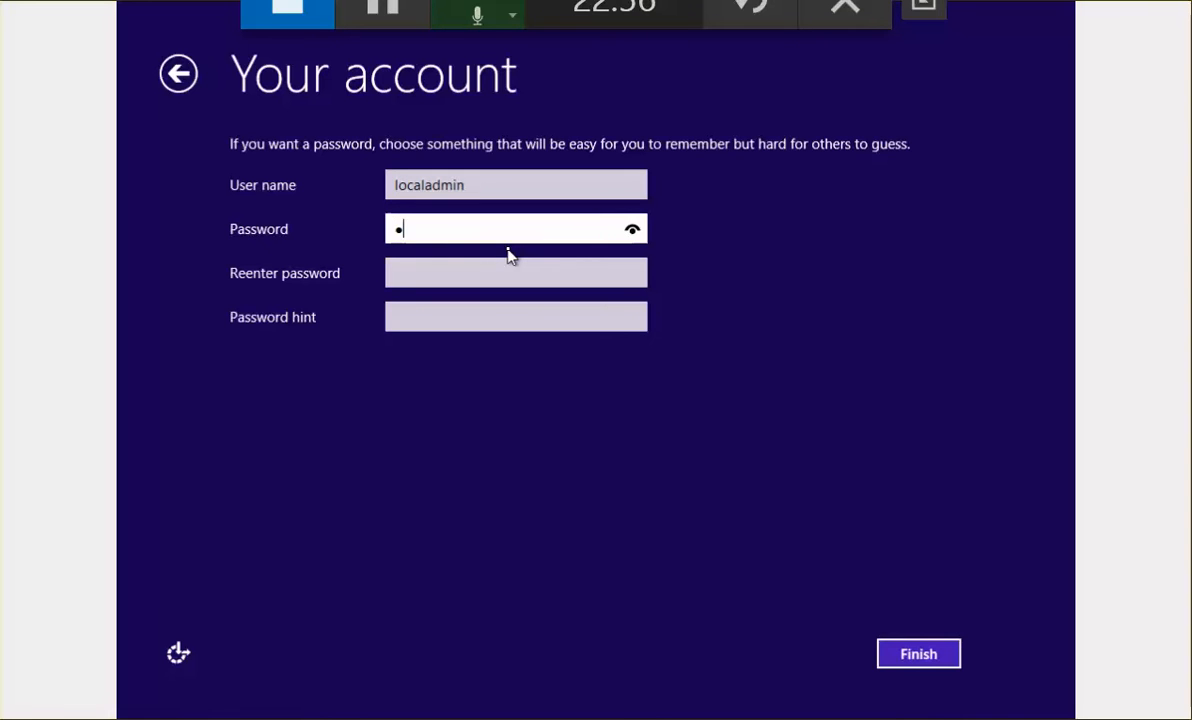
pyautogui.write('•••')
pyautogui.press('Tab')
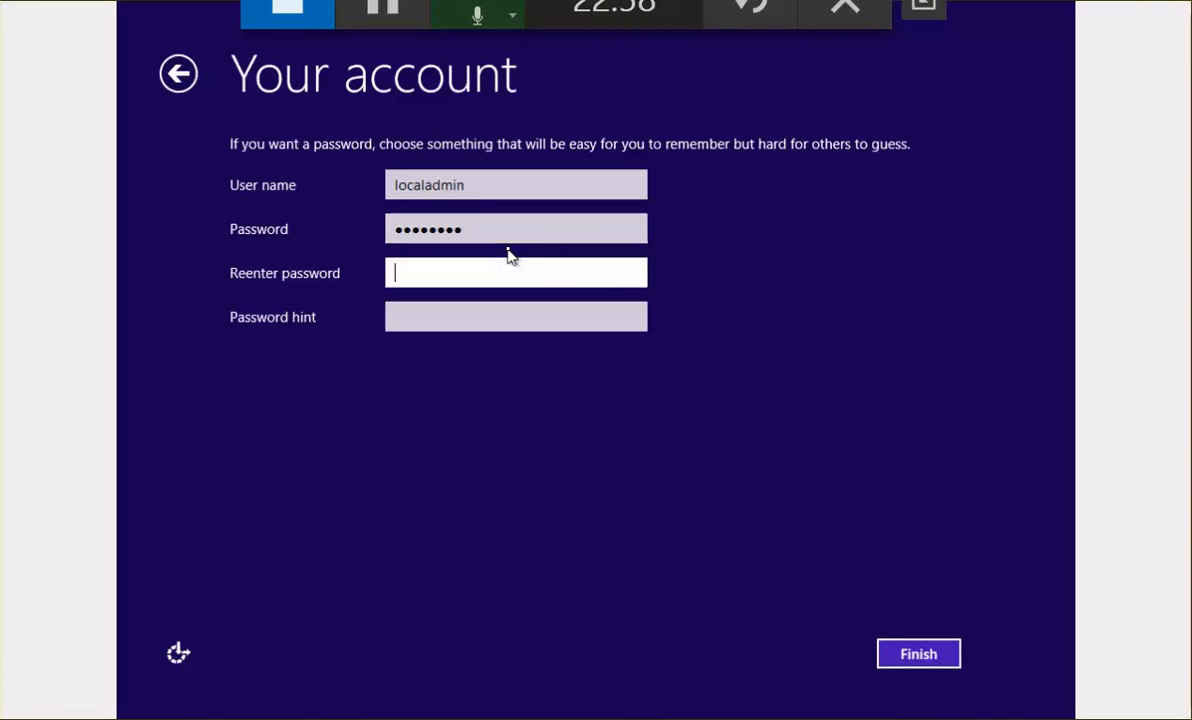
pyautogui.write('••••••••')
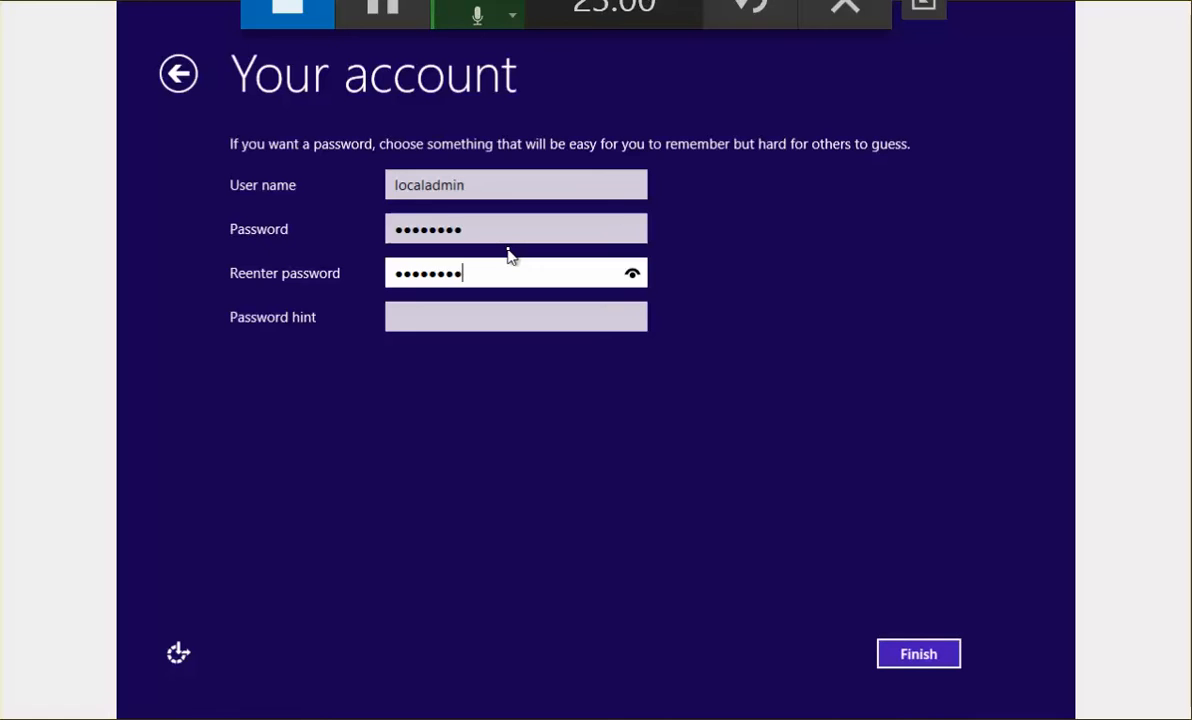
pyautogui.press('Tab')
pyautogui.write('P@')
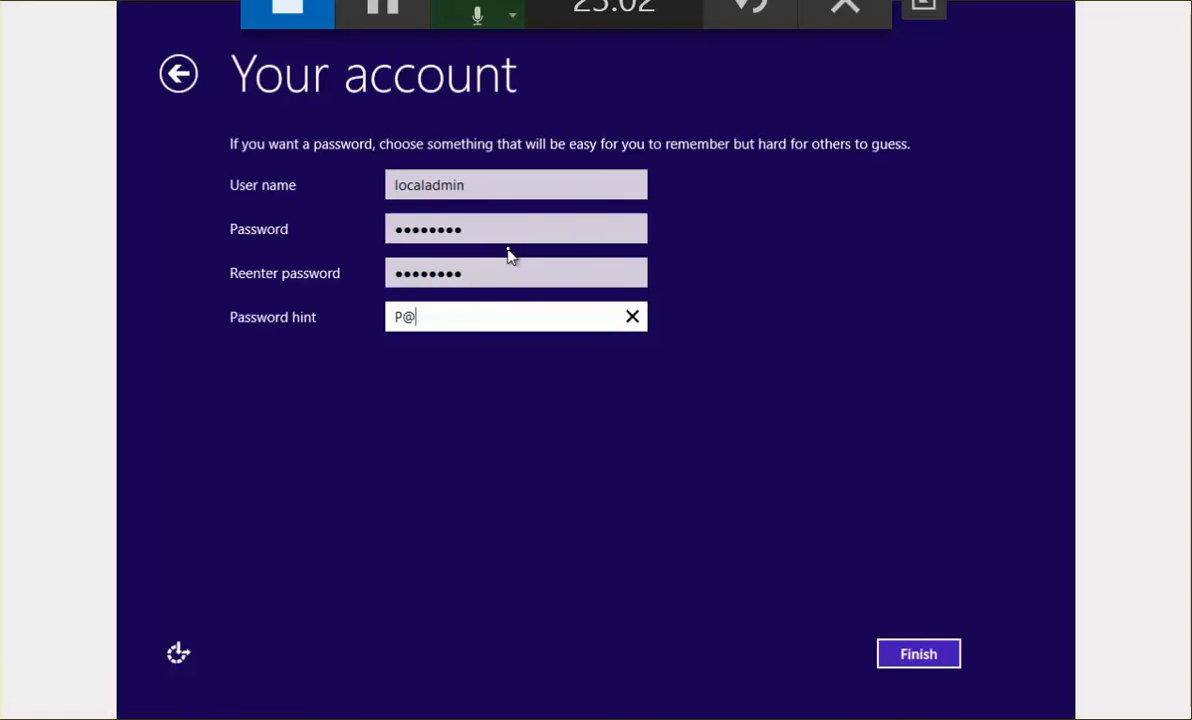
pyautogui.write('w')
pyautogui.click(906, 656)
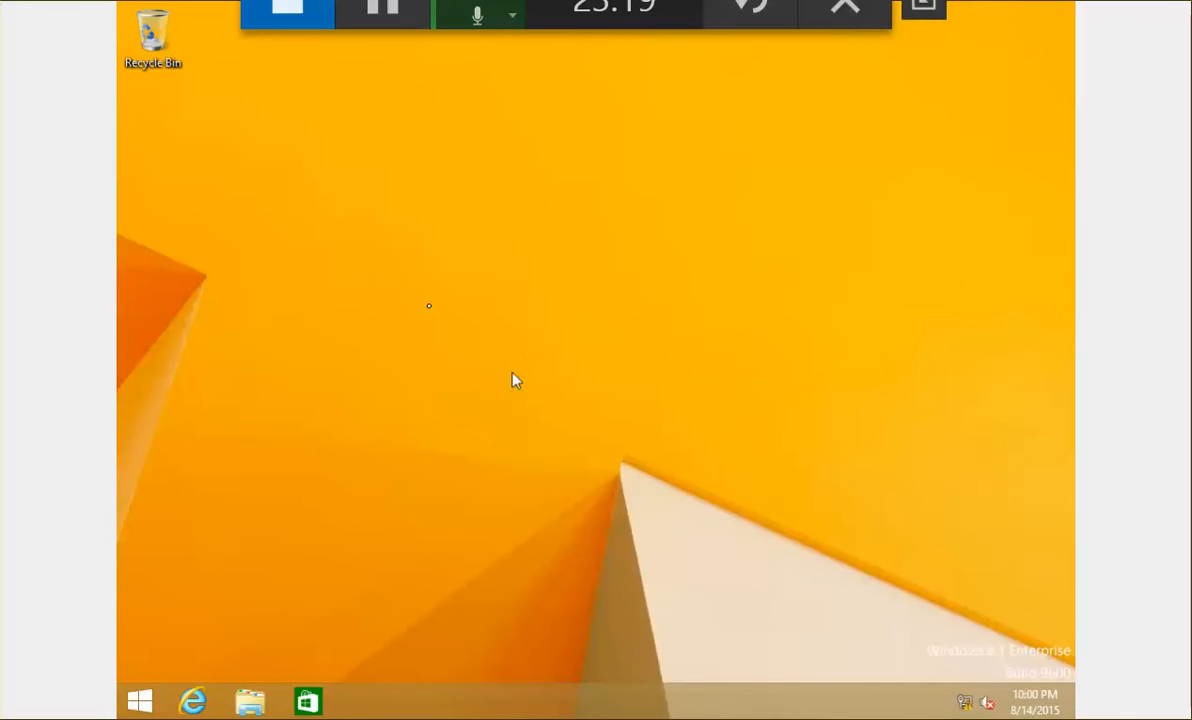
# Step: Dismiss the stray VM action menus and exit full-screen mode for the Win81-Gimg console
pyautogui.click(0, 0)
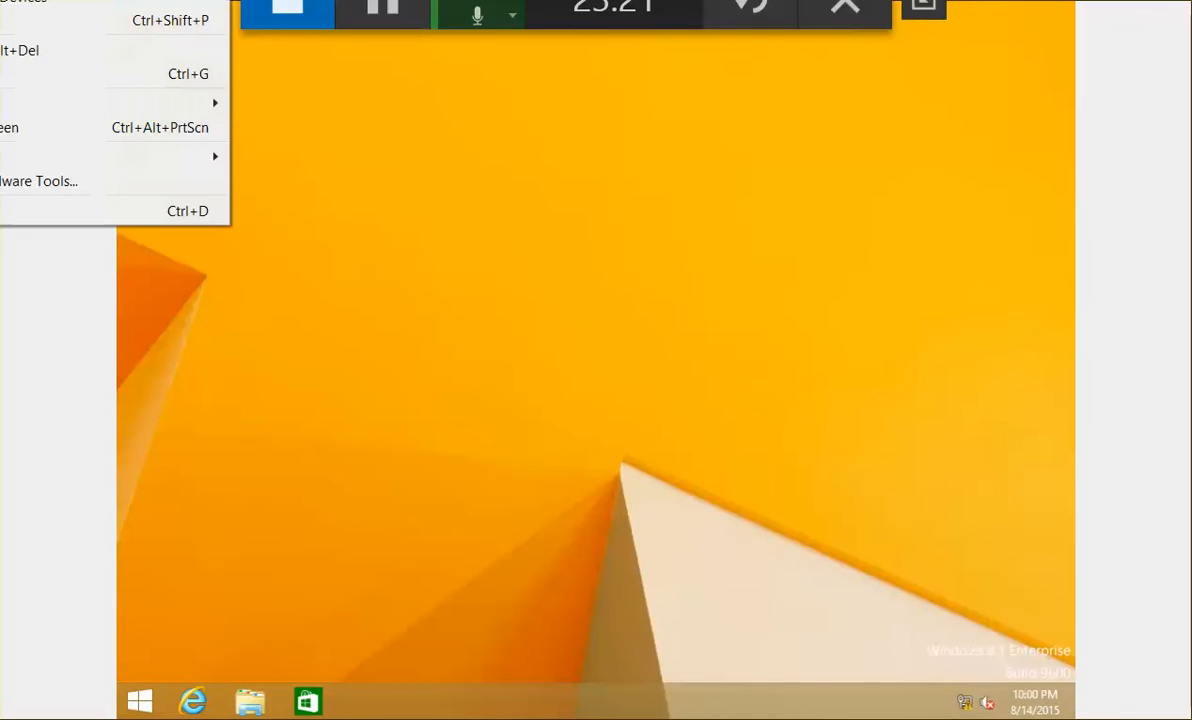
pyautogui.click(467, 336)
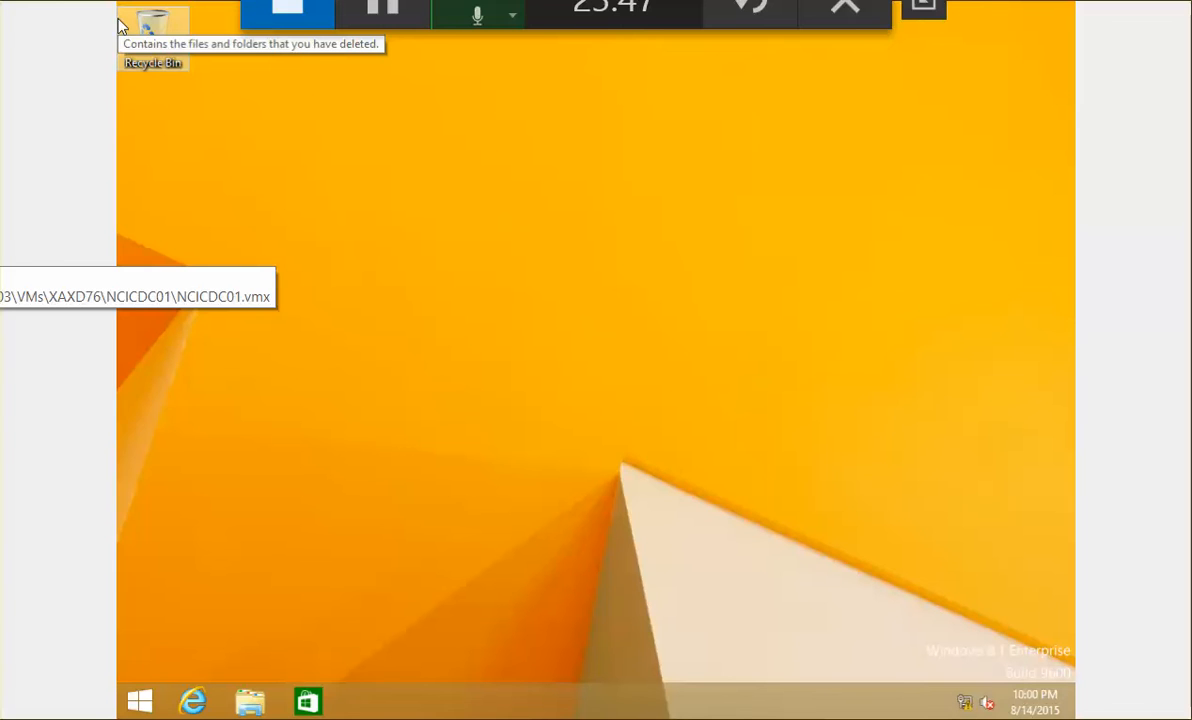
pyautogui.rightClick(0, 248)
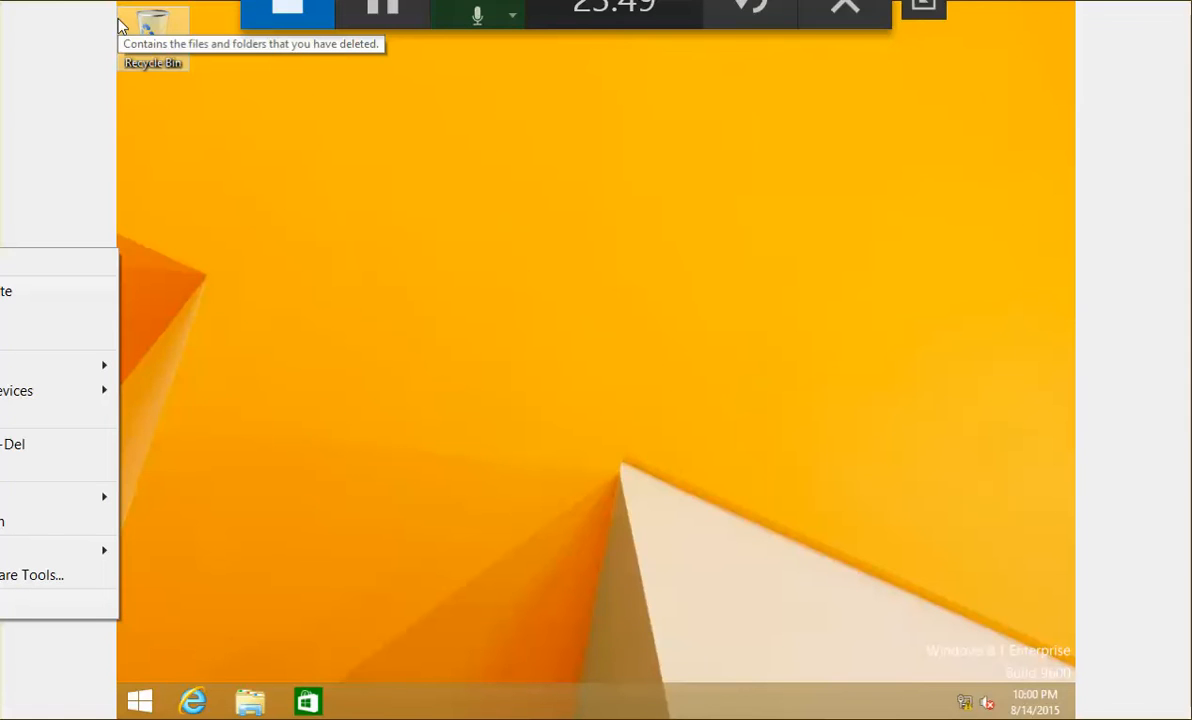
pyautogui.click(236, 36)
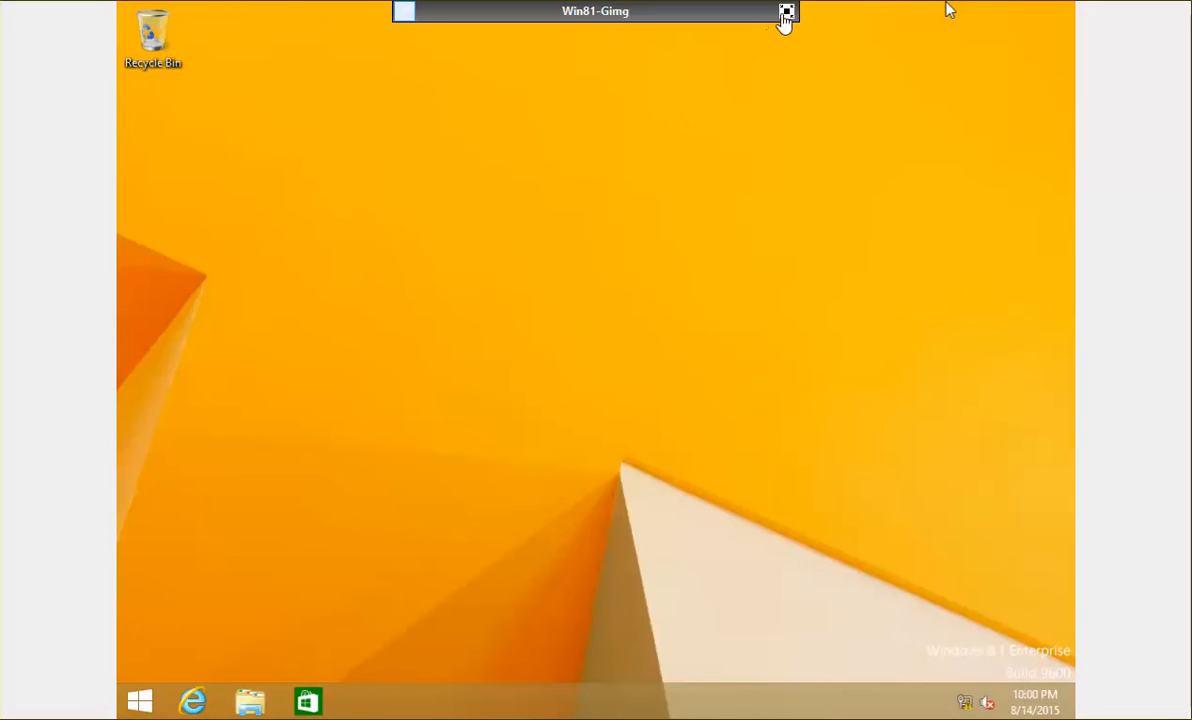
pyautogui.click(786, 14)
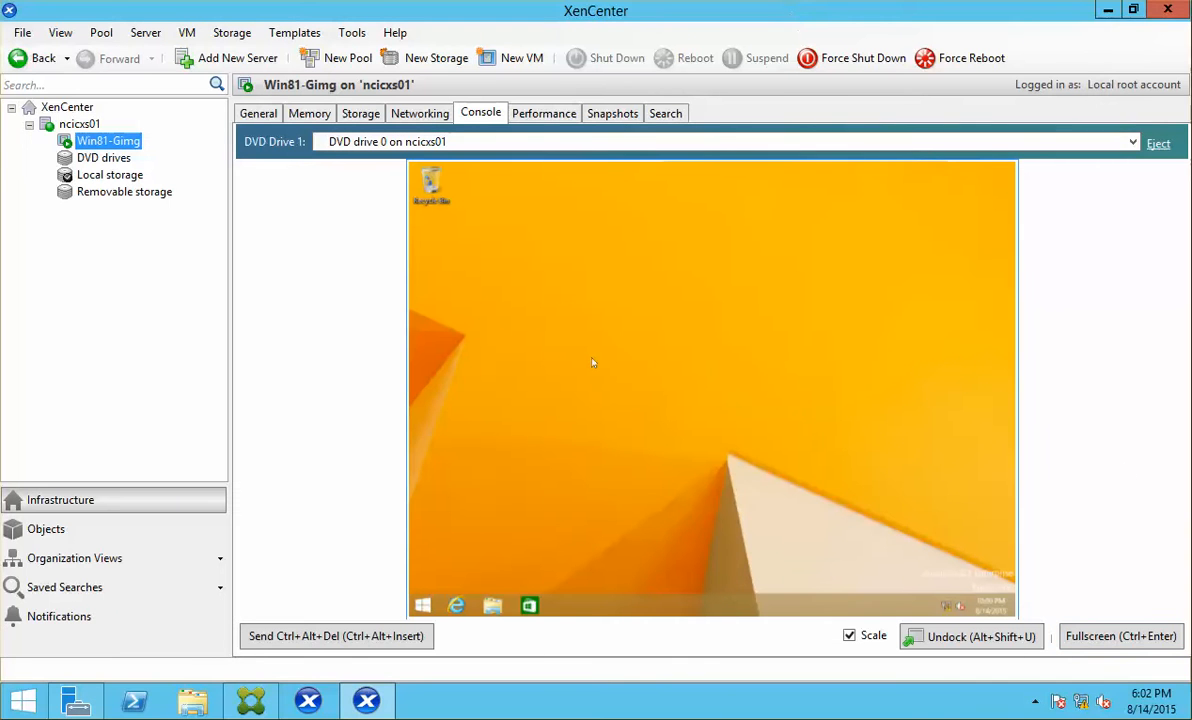
# Step: Insert the XenServer Tools disc into Win81-Gimg and run installwizard.msi from it
pyautogui.rightClick(128, 146)
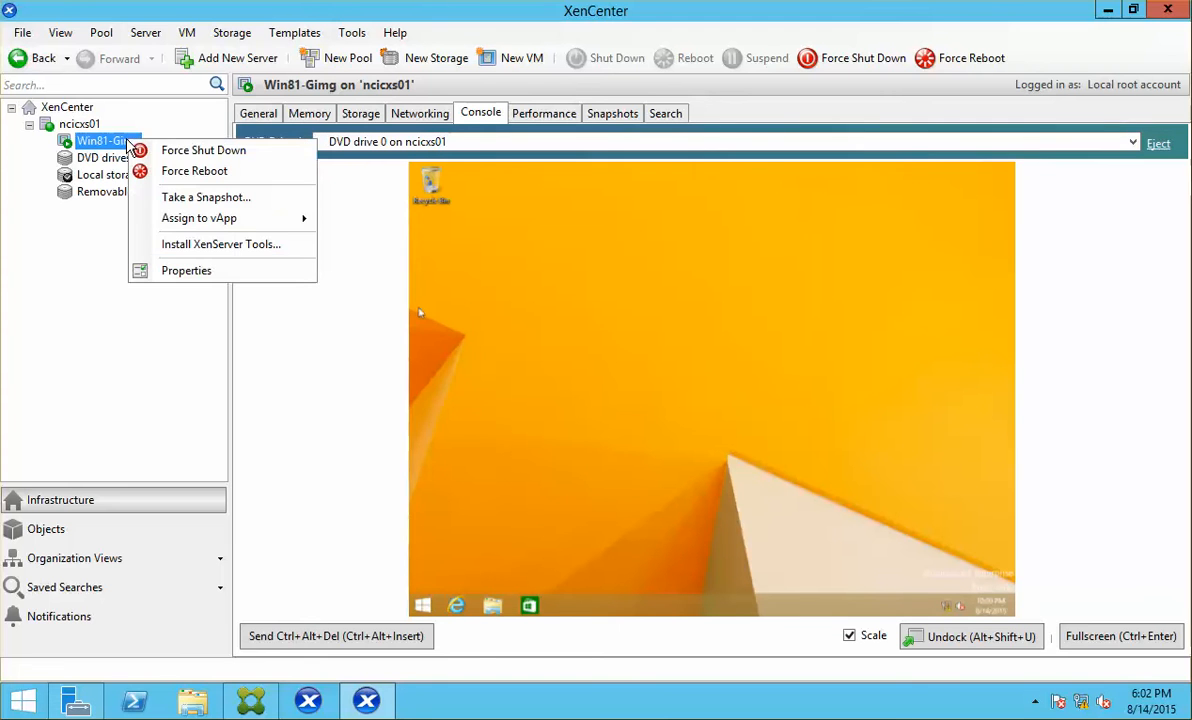
pyautogui.click(208, 248)
pyautogui.click(704, 411)
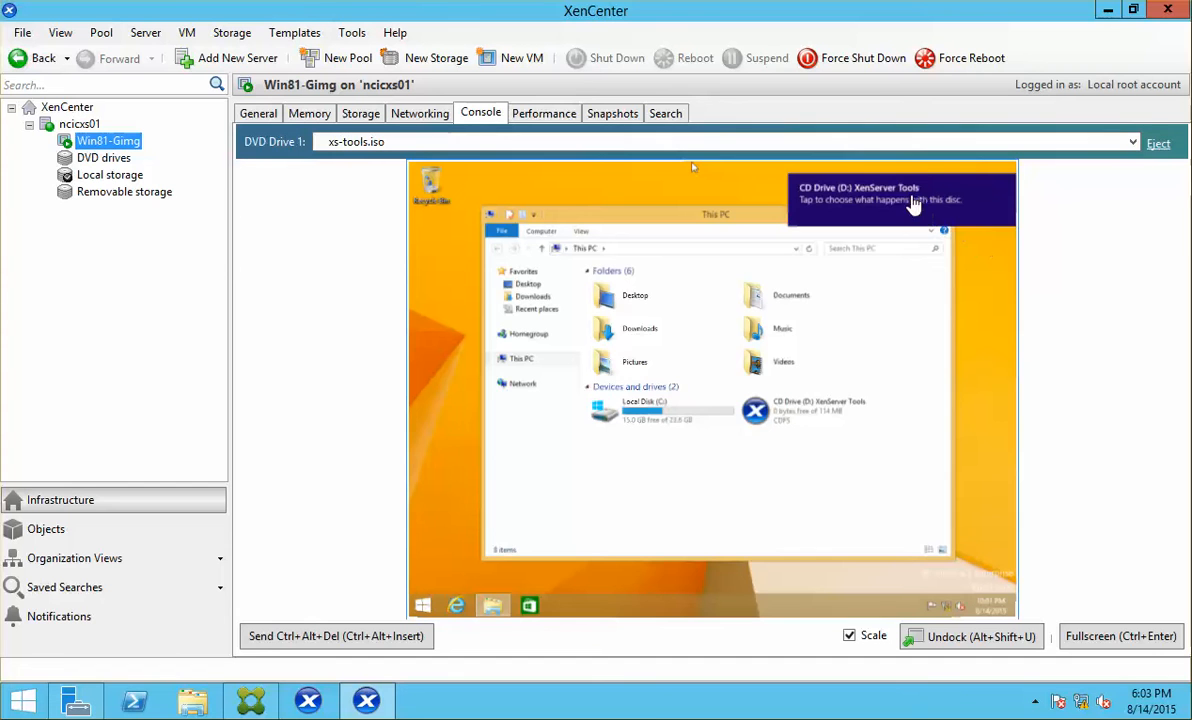
pyautogui.click(913, 203)
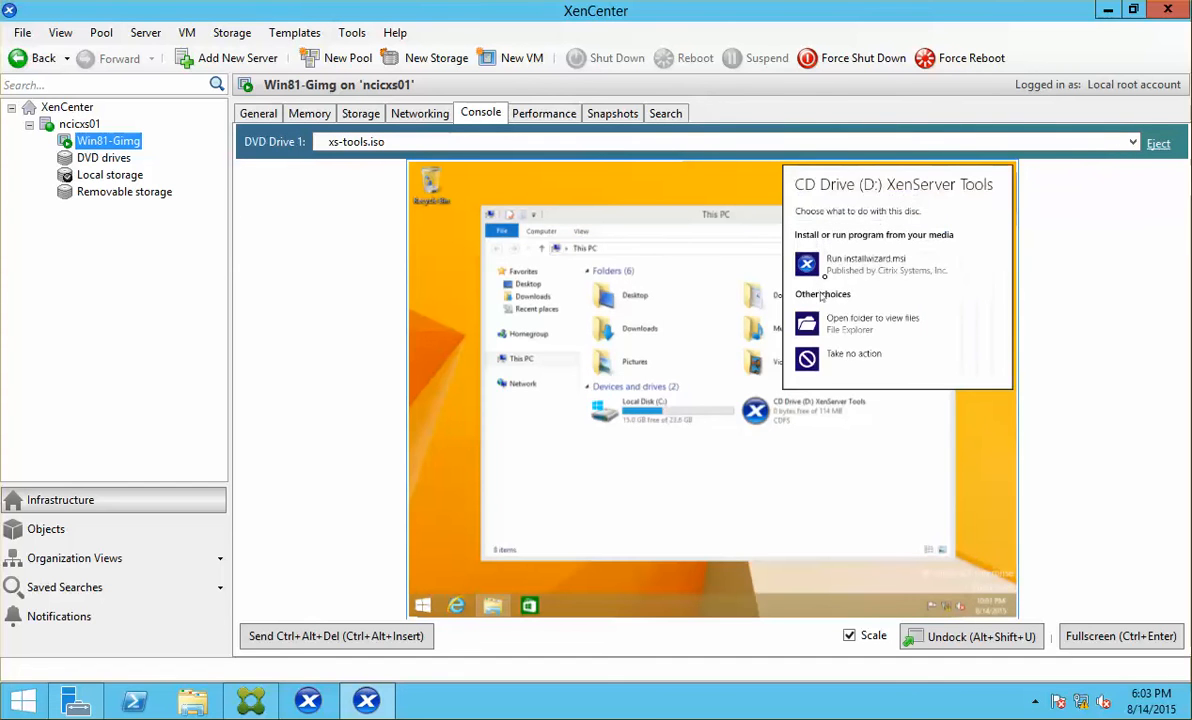
pyautogui.click(900, 266)
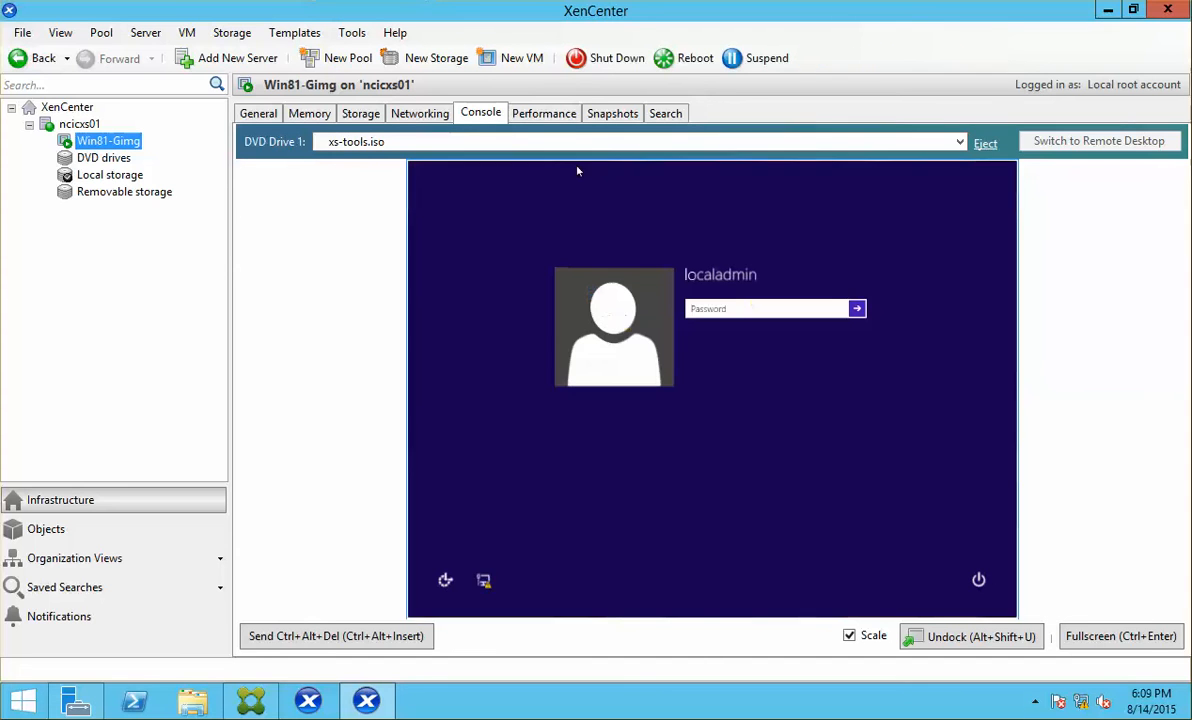
# Step: Sign in to the VM, close the finished XenServer Tools installer, and approve UAC
pyautogui.click(721, 307)
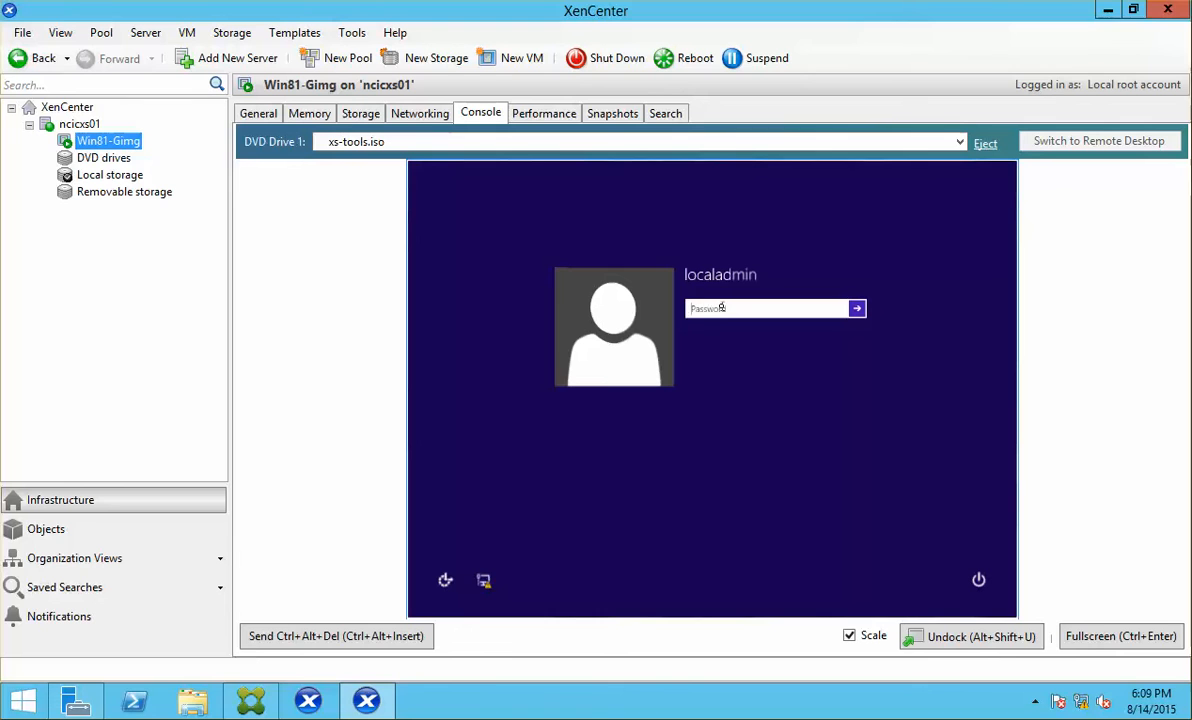
pyautogui.write('******')
pyautogui.press('Return')
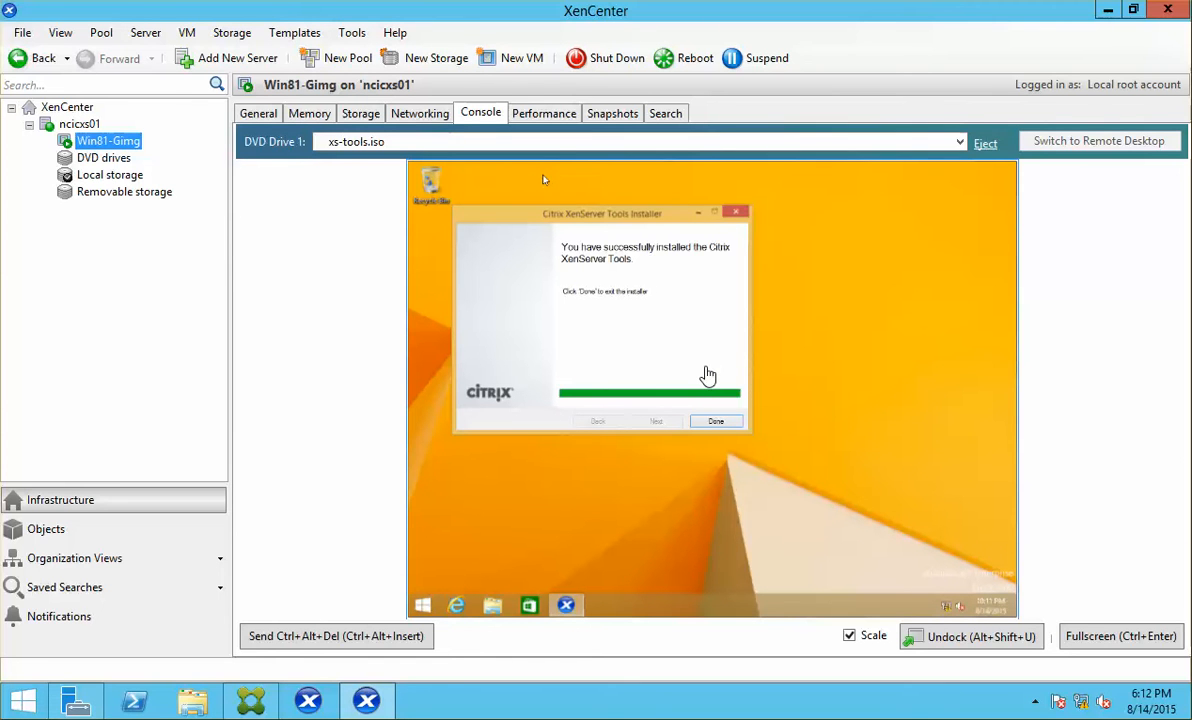
pyautogui.click(715, 424)
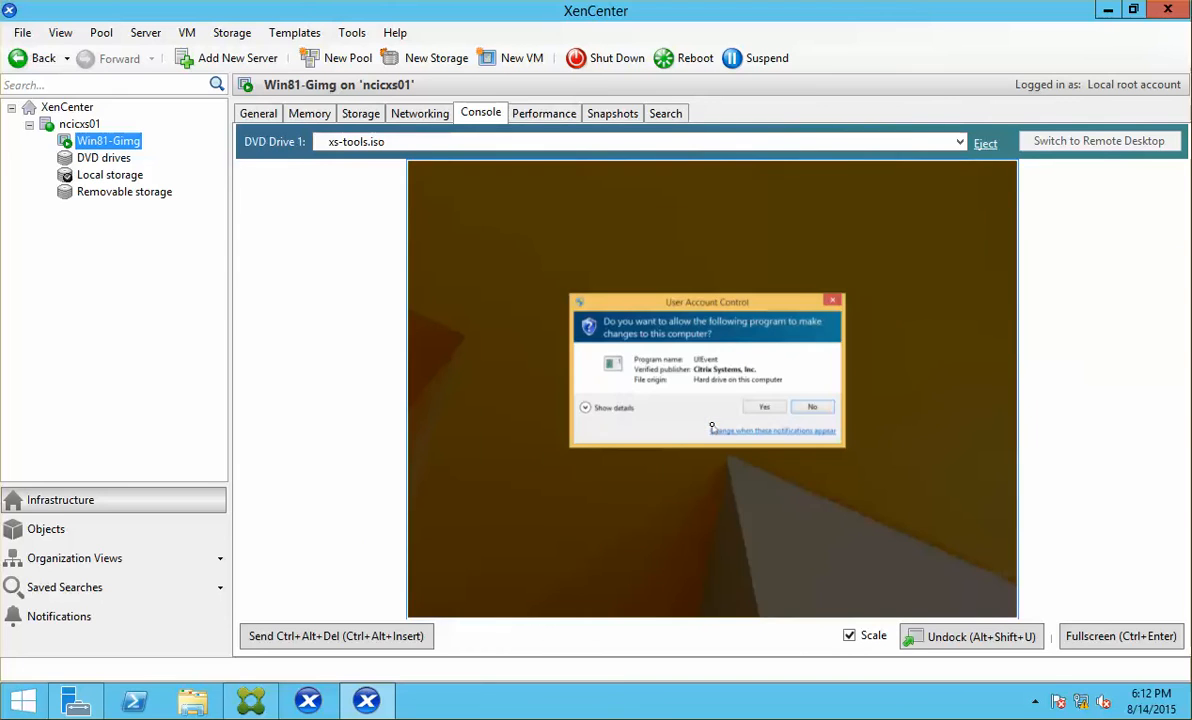
pyautogui.click(767, 407)
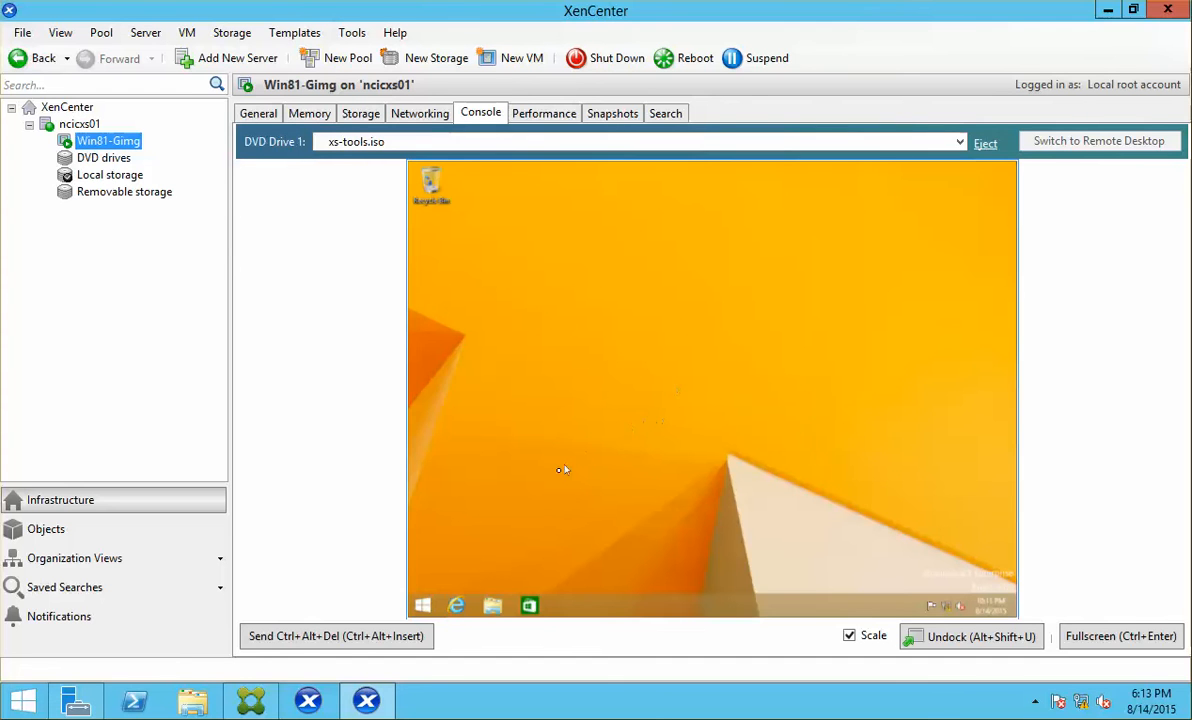
# Step: Copy the VM's network interface MAC 26:f4:0a:18:86:c5, then switch to the PVS server
pyautogui.click(258, 114)
pyautogui.click(424, 118)
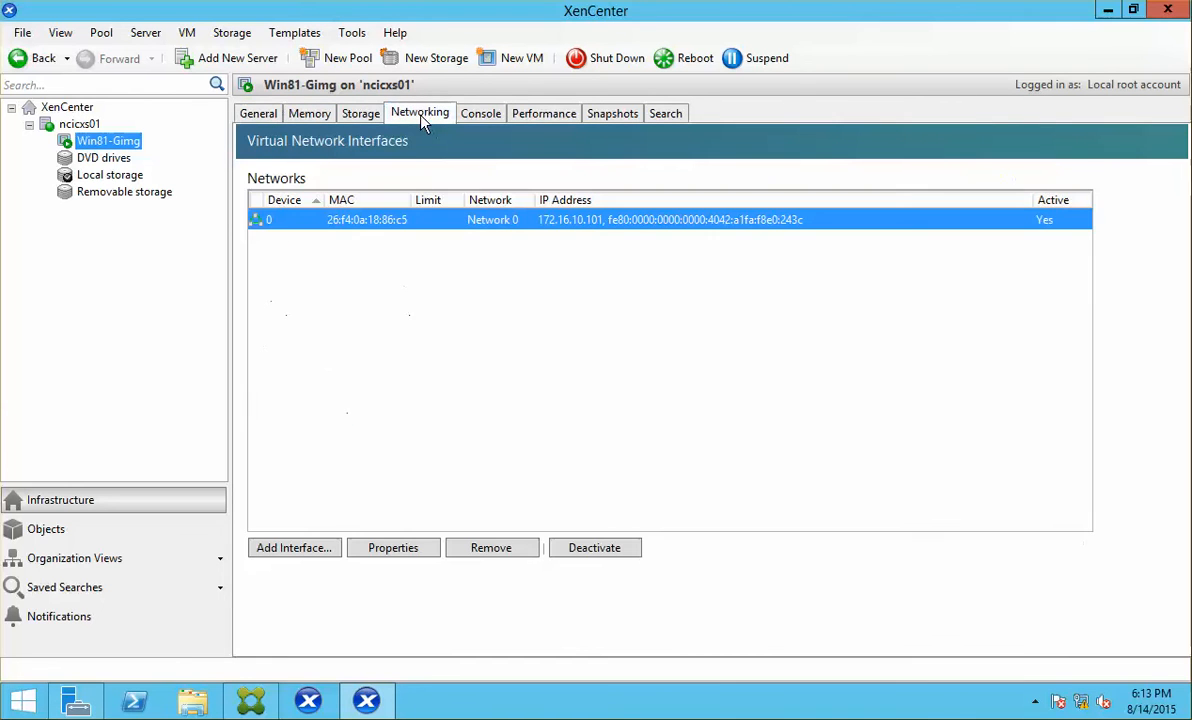
pyautogui.rightClick(409, 232)
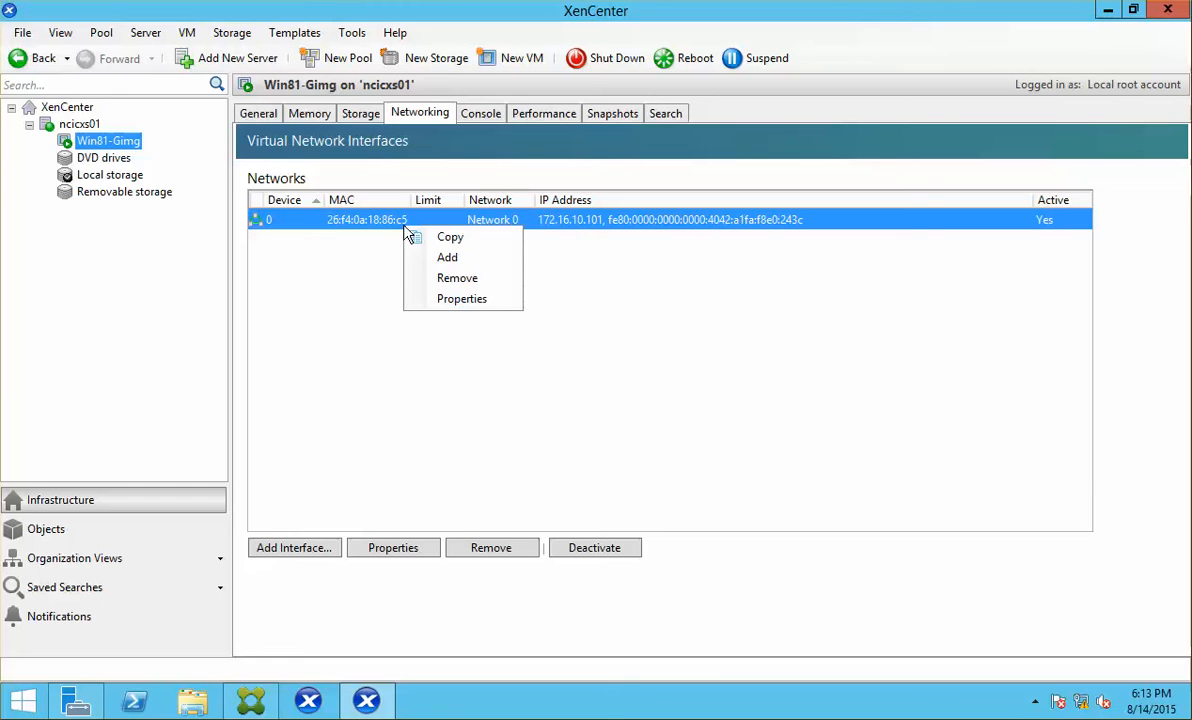
pyautogui.click(414, 237)
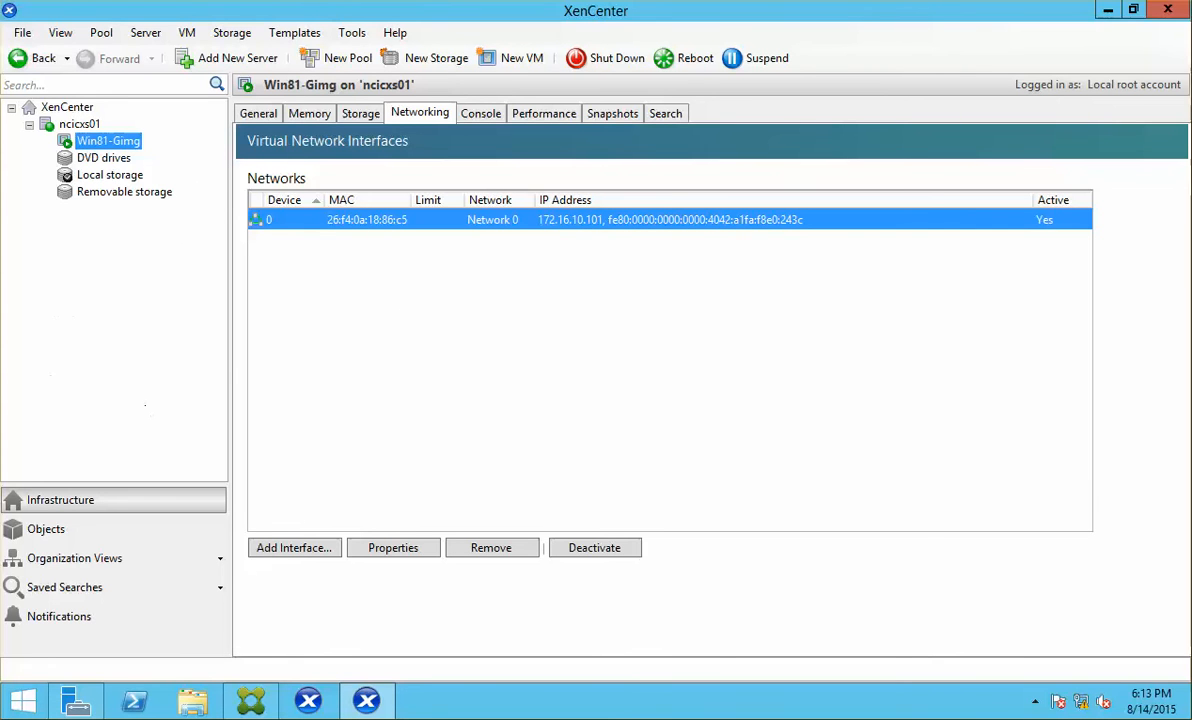
pyautogui.click(0, 302)
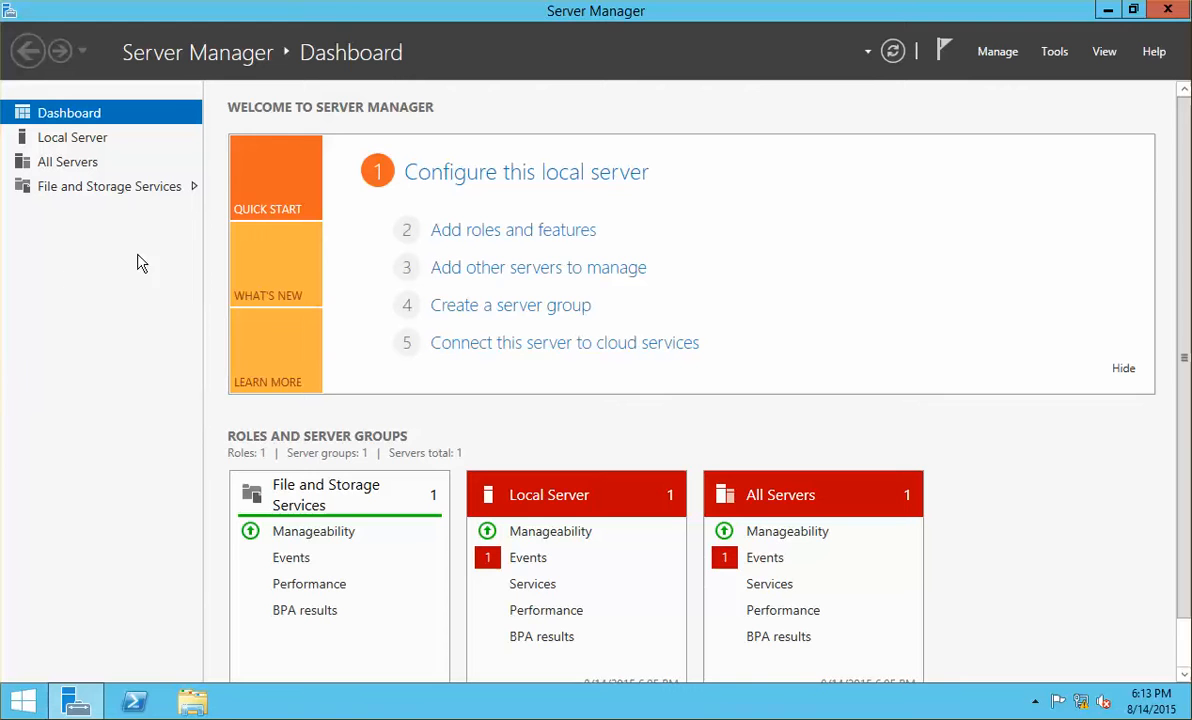
# Step: Launch the Provisioning Services Console from Apps and maximize it
pyautogui.click(22, 700)
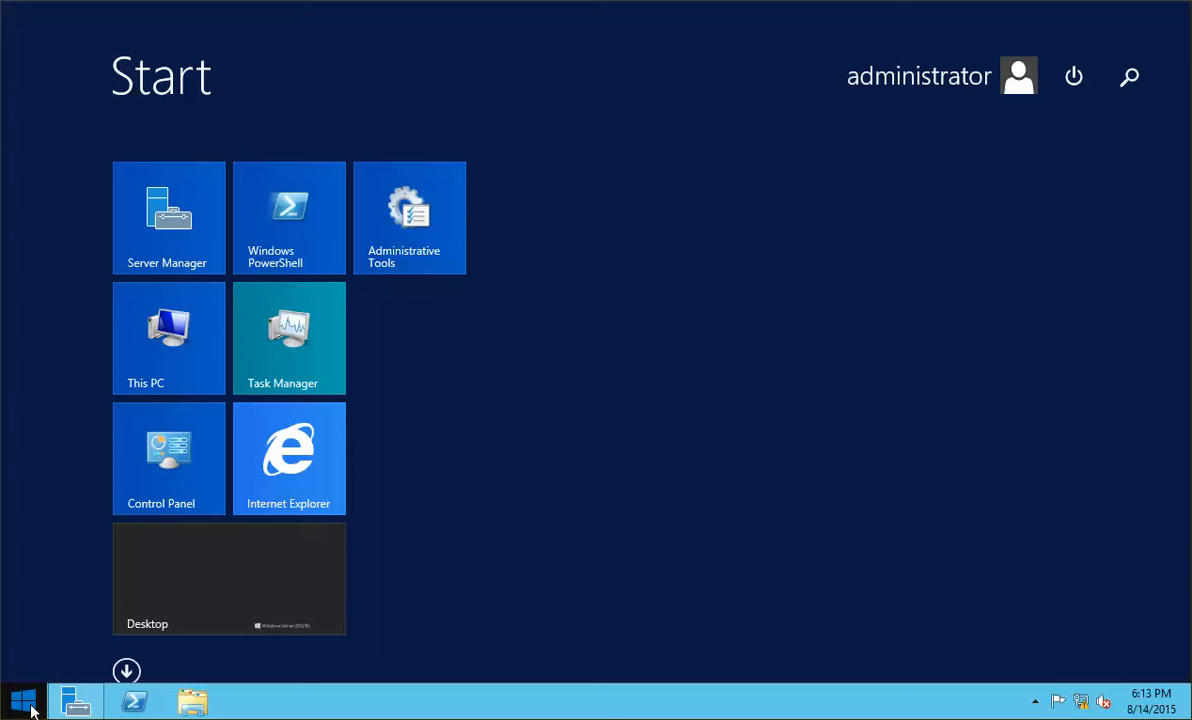
pyautogui.click(126, 670)
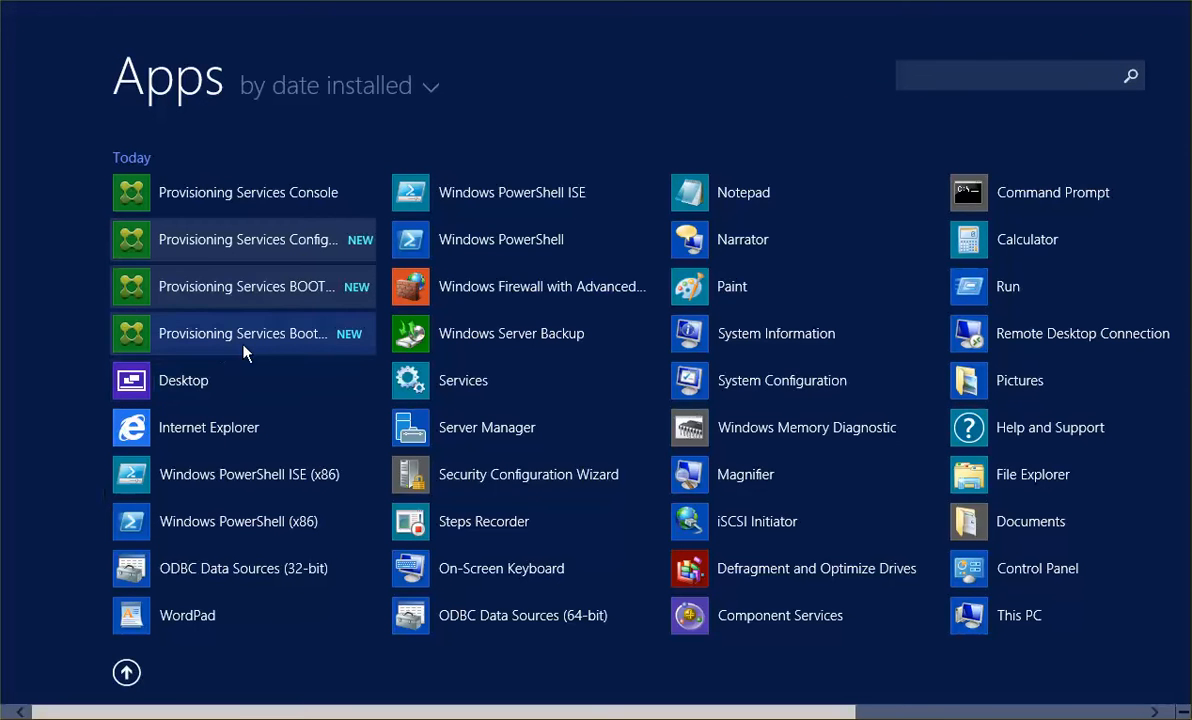
pyautogui.click(289, 193)
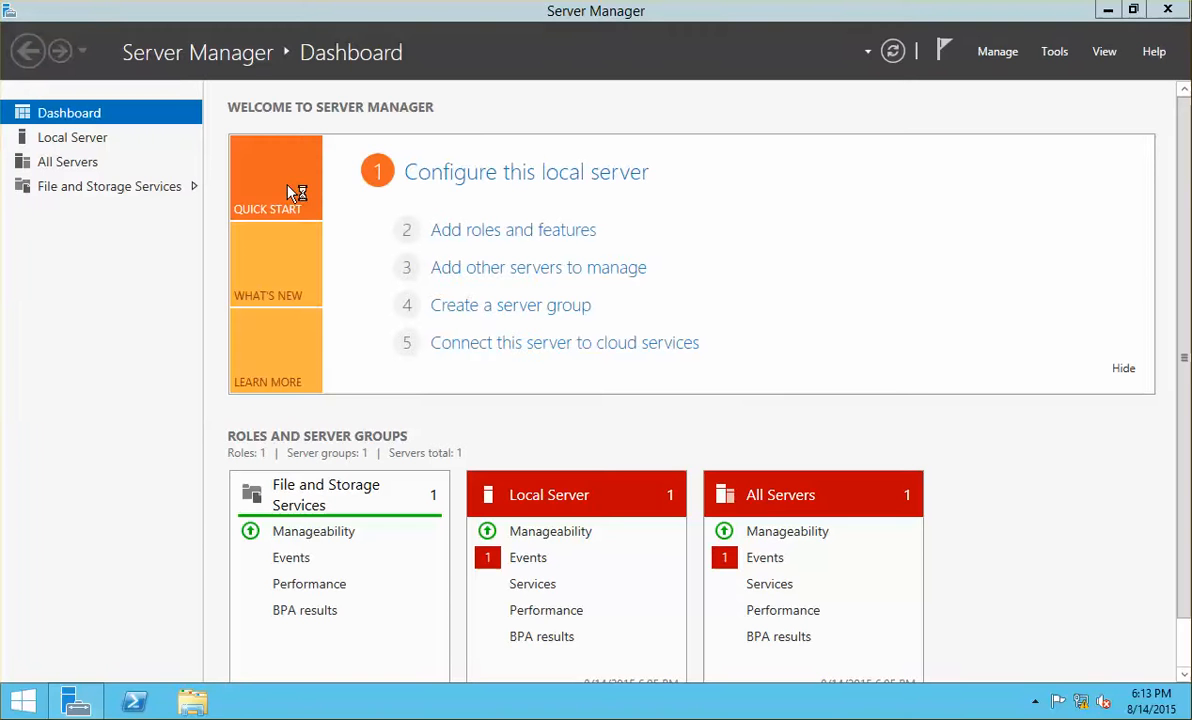
pyautogui.click(563, 52)
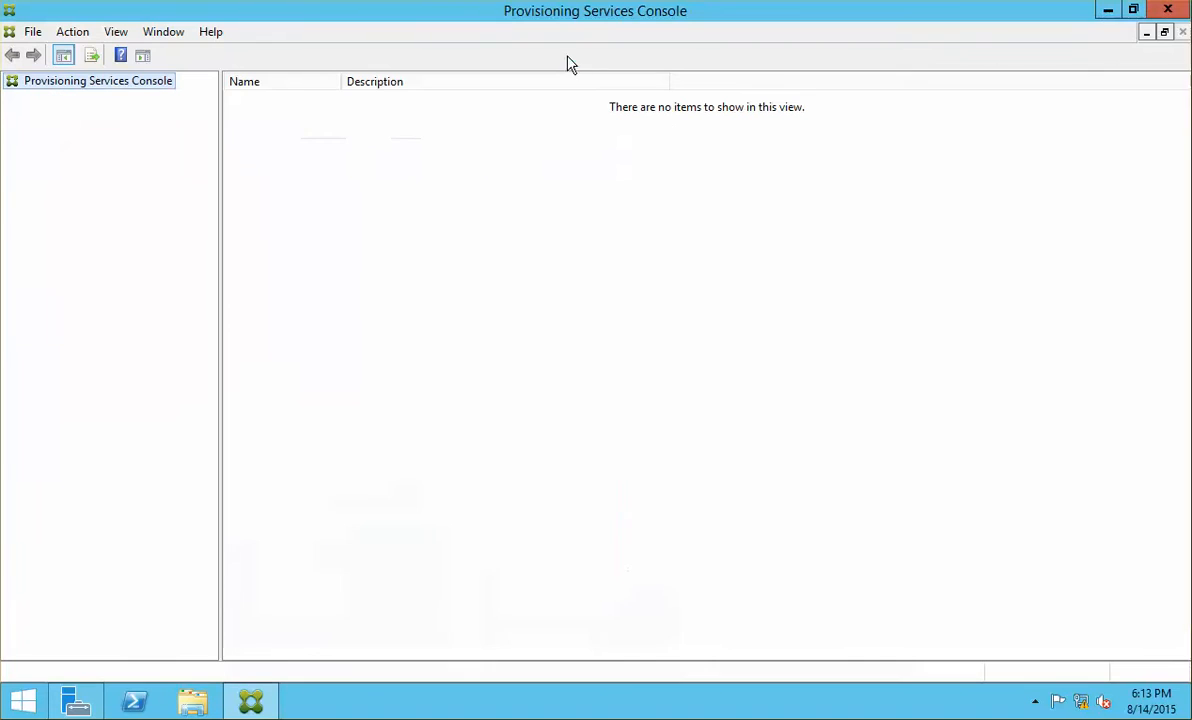
pyautogui.rightClick(116, 84)
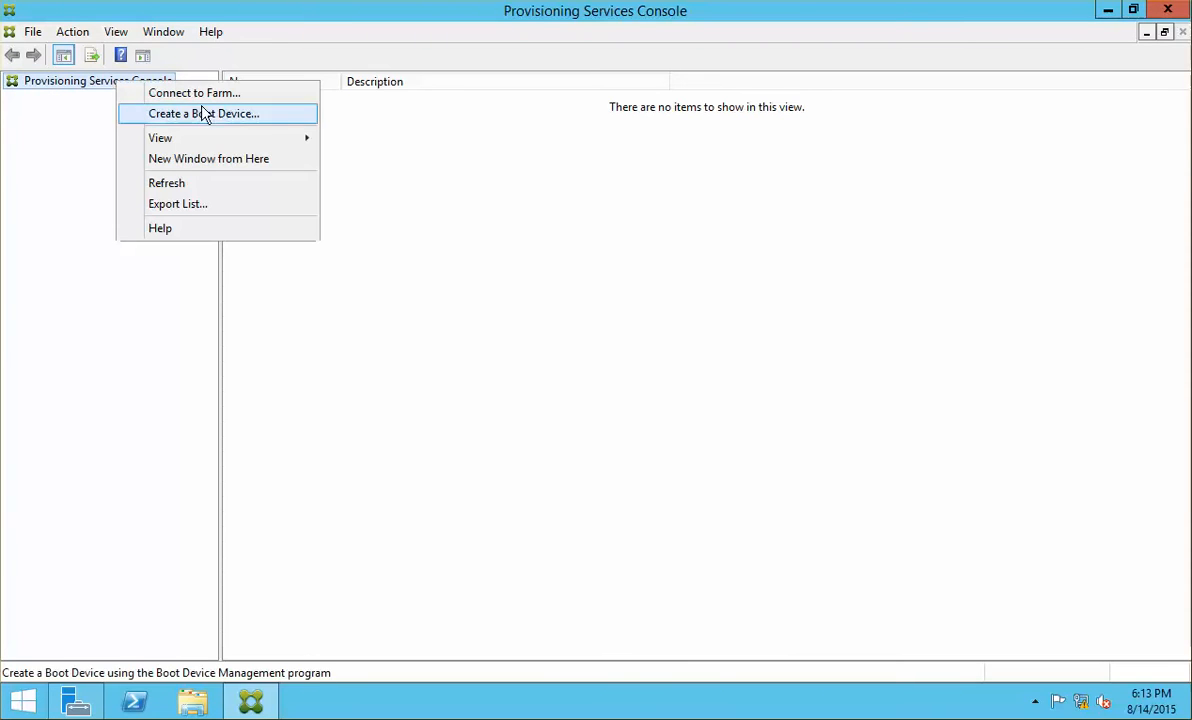
pyautogui.click(227, 99)
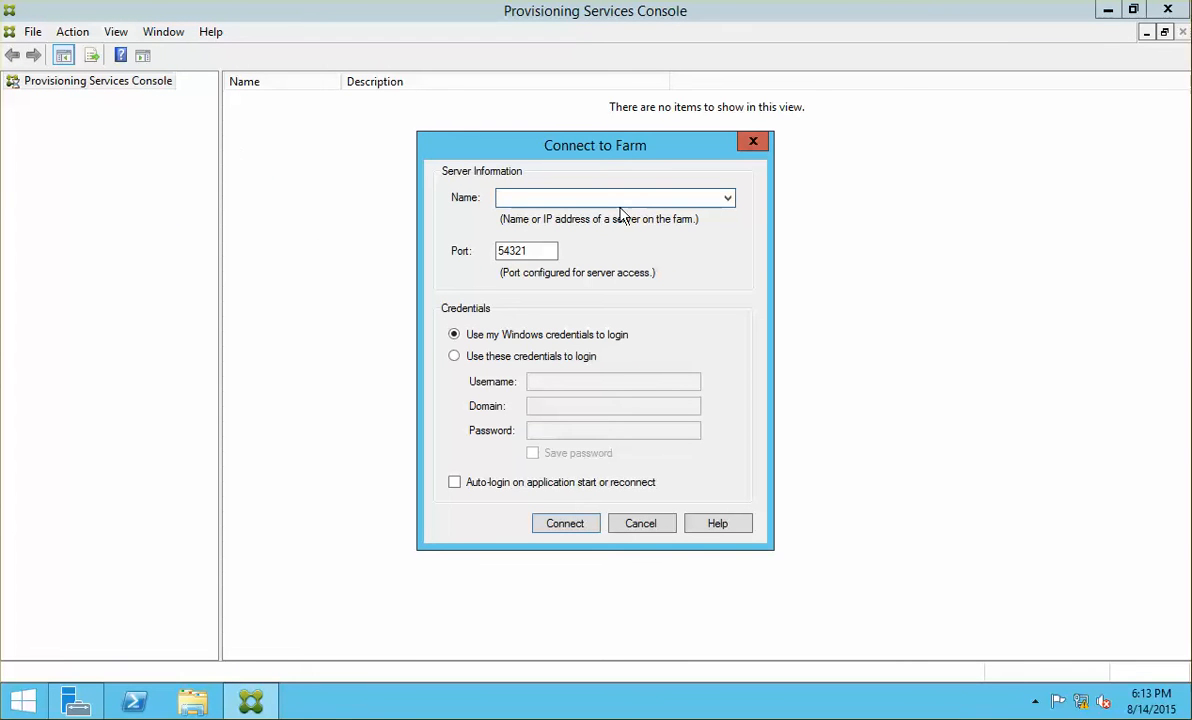
pyautogui.write('172.16.10.40')
pyautogui.click(548, 357)
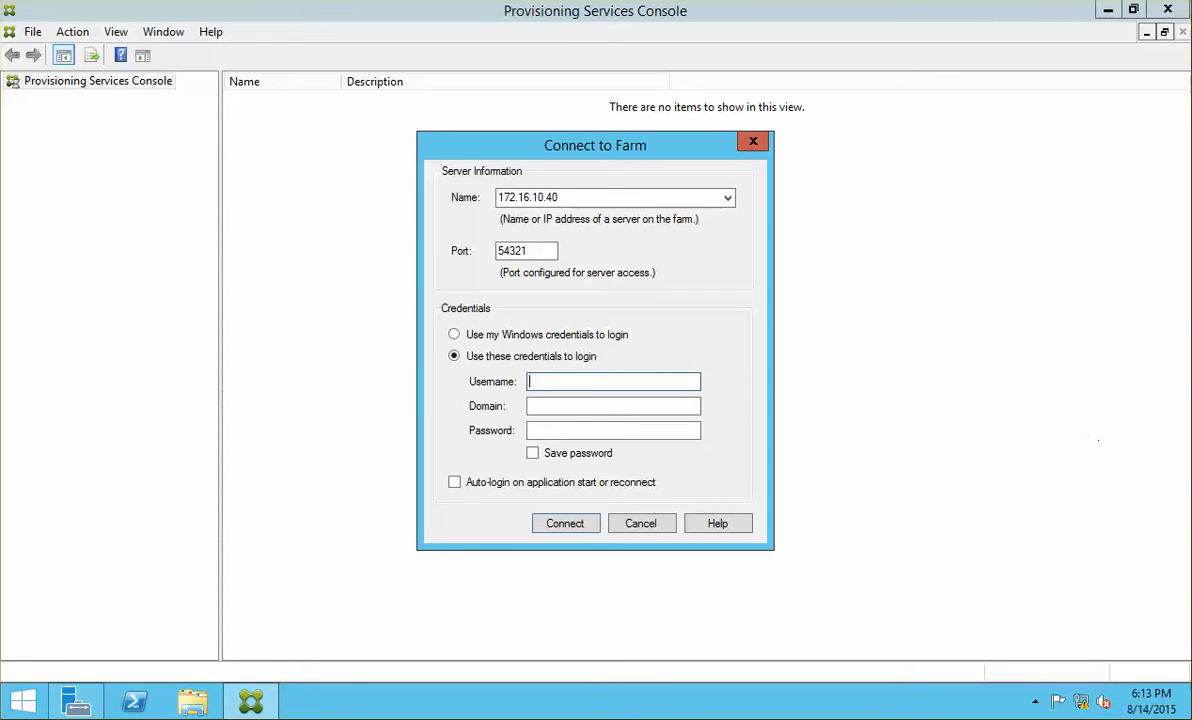
pyautogui.write('administrator')
pyautogui.press('Tab')
pyautogui.write('netsoft')
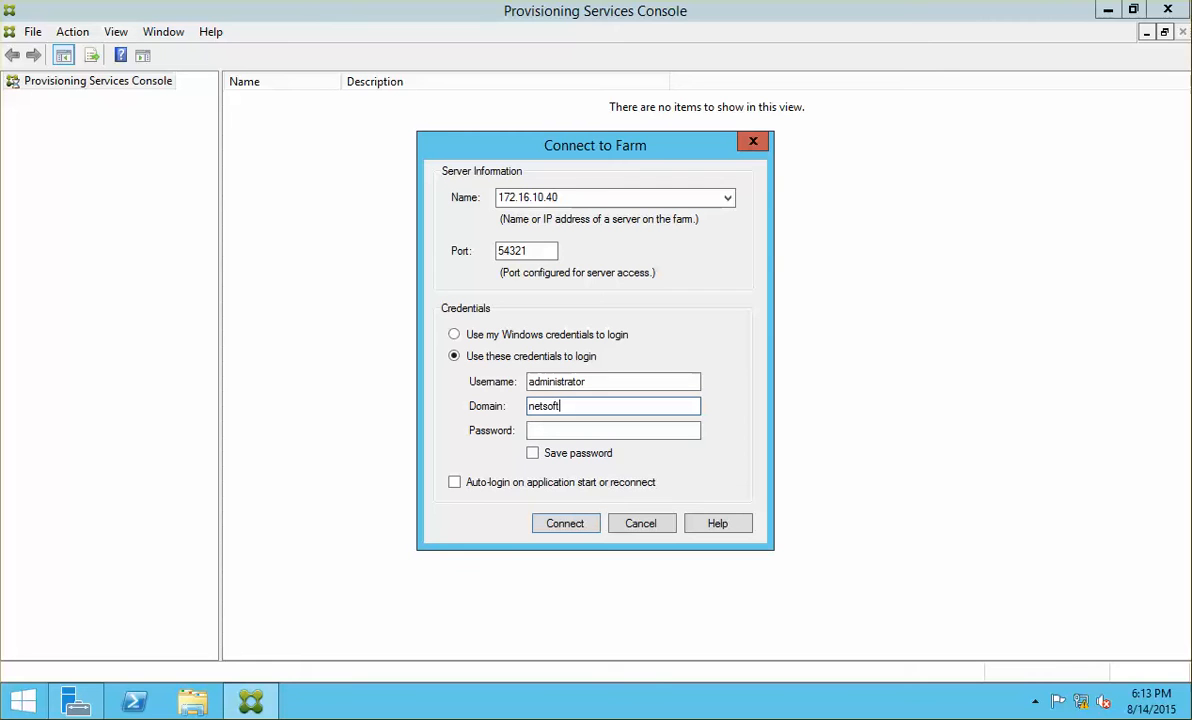
pyautogui.write('.internal')
pyautogui.press('Tab')
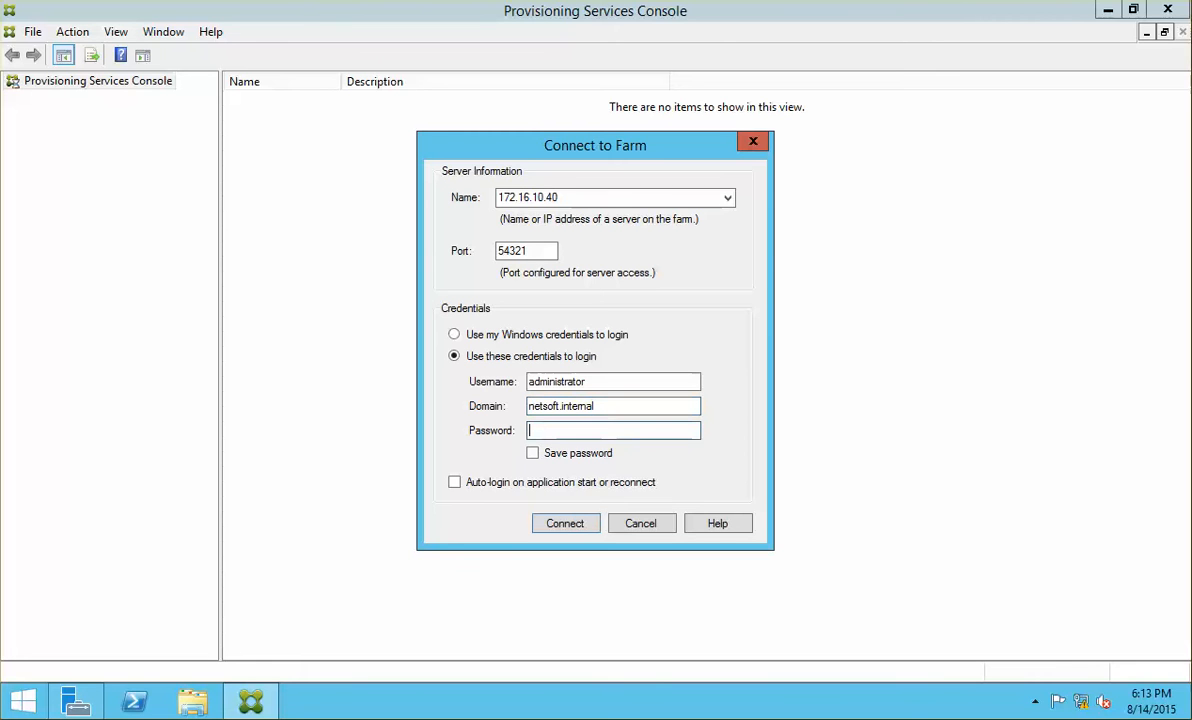
pyautogui.write('********')
pyautogui.click(532, 453)
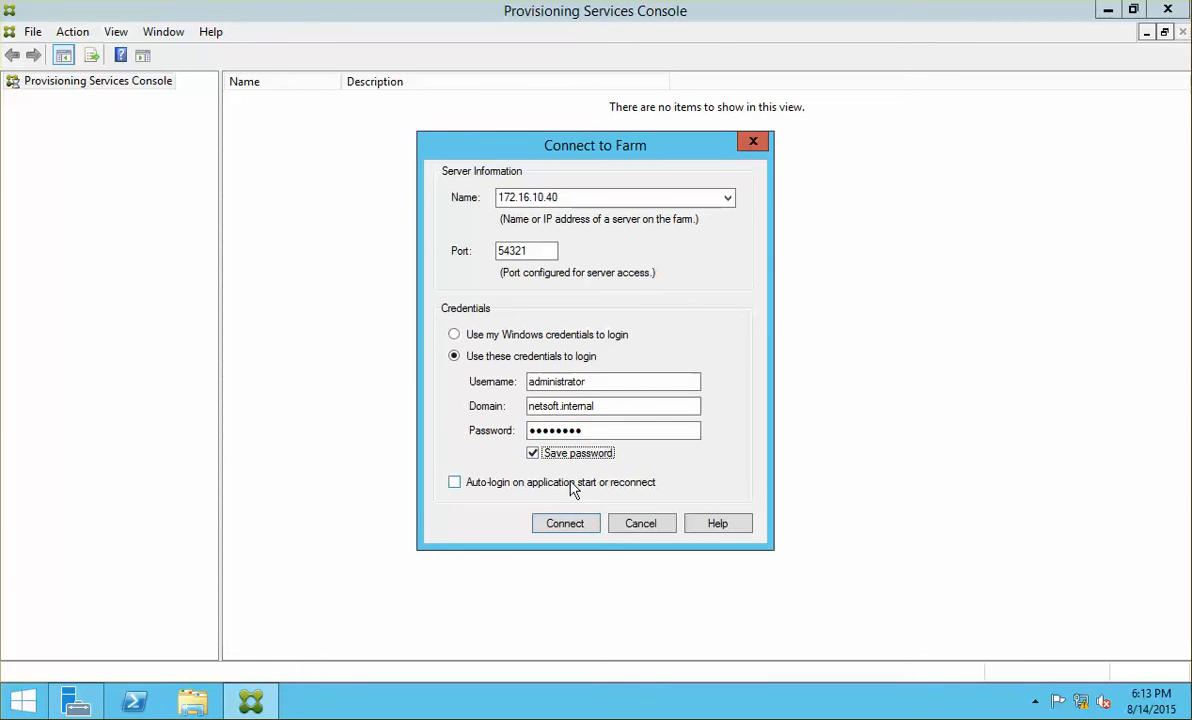
pyautogui.click(456, 482)
pyautogui.click(565, 523)
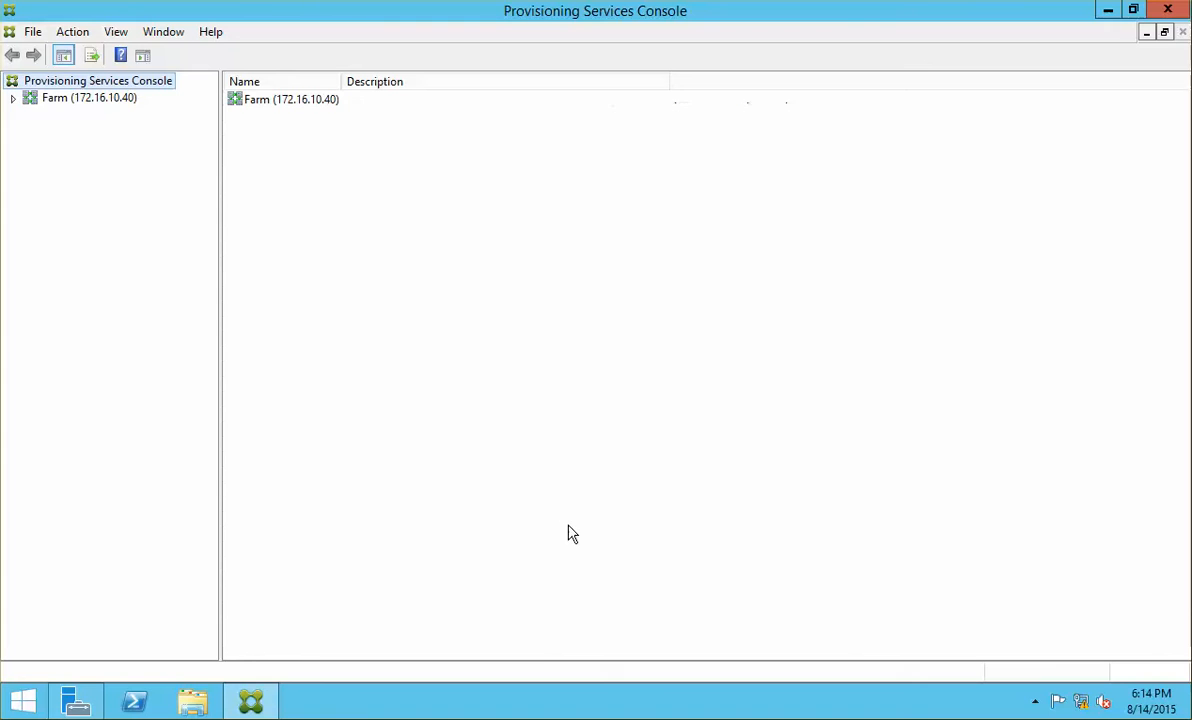
# Step: Expand the farm tree to show the Toronto site's Hosts and PVS Store 1
pyautogui.click(15, 99)
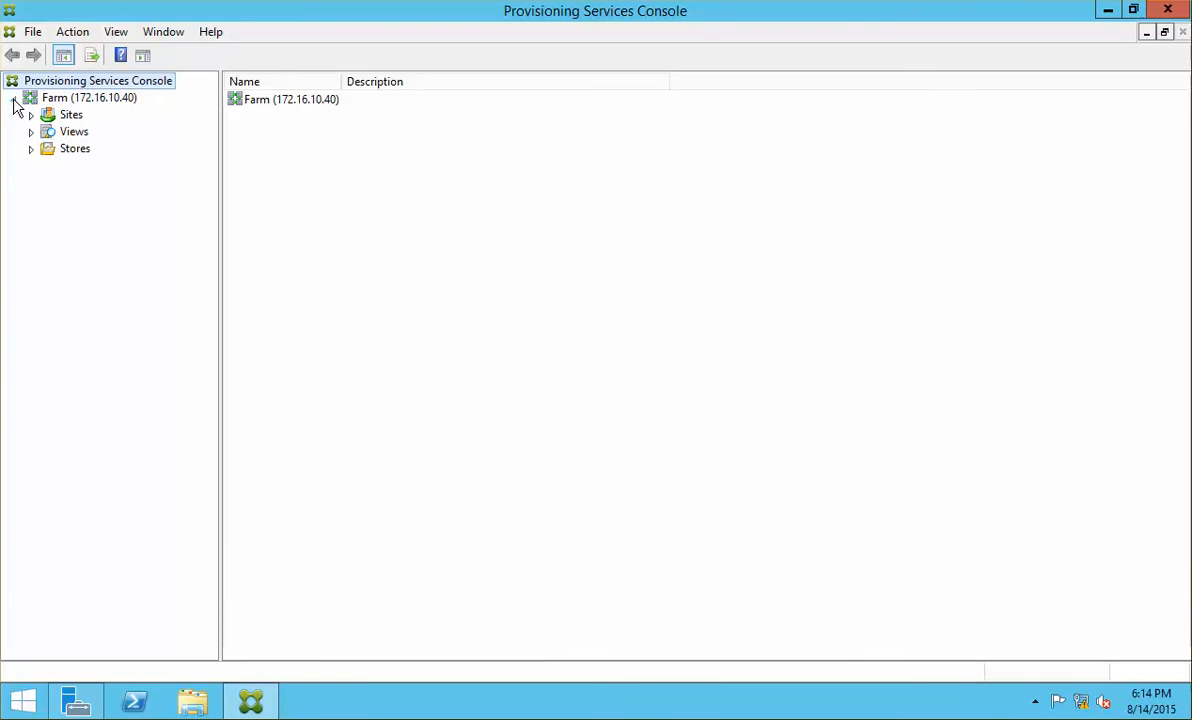
pyautogui.click(31, 116)
pyautogui.click(85, 132)
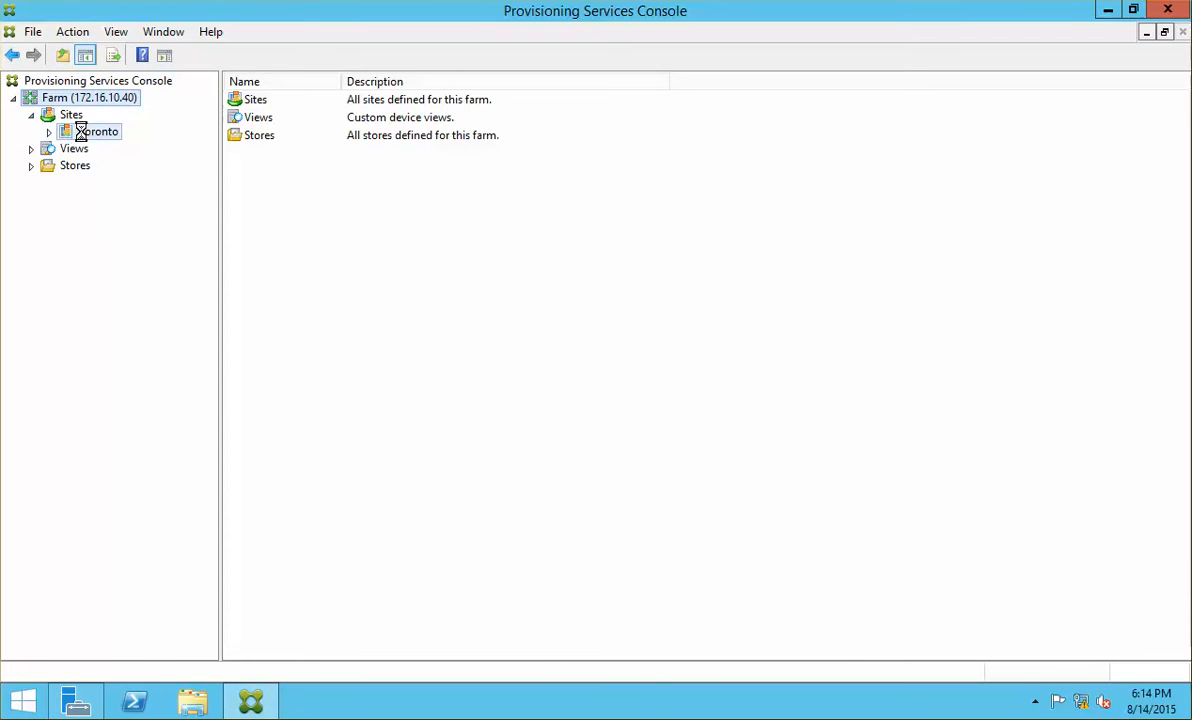
pyautogui.click(48, 132)
pyautogui.click(31, 250)
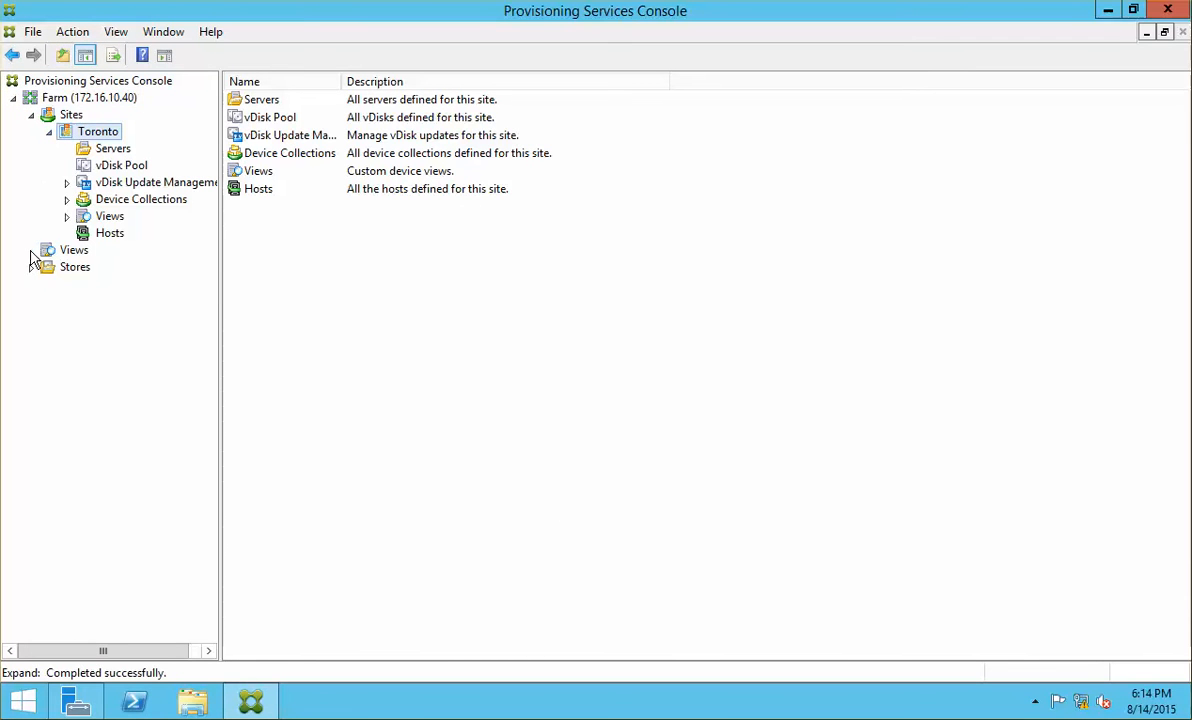
pyautogui.click(31, 267)
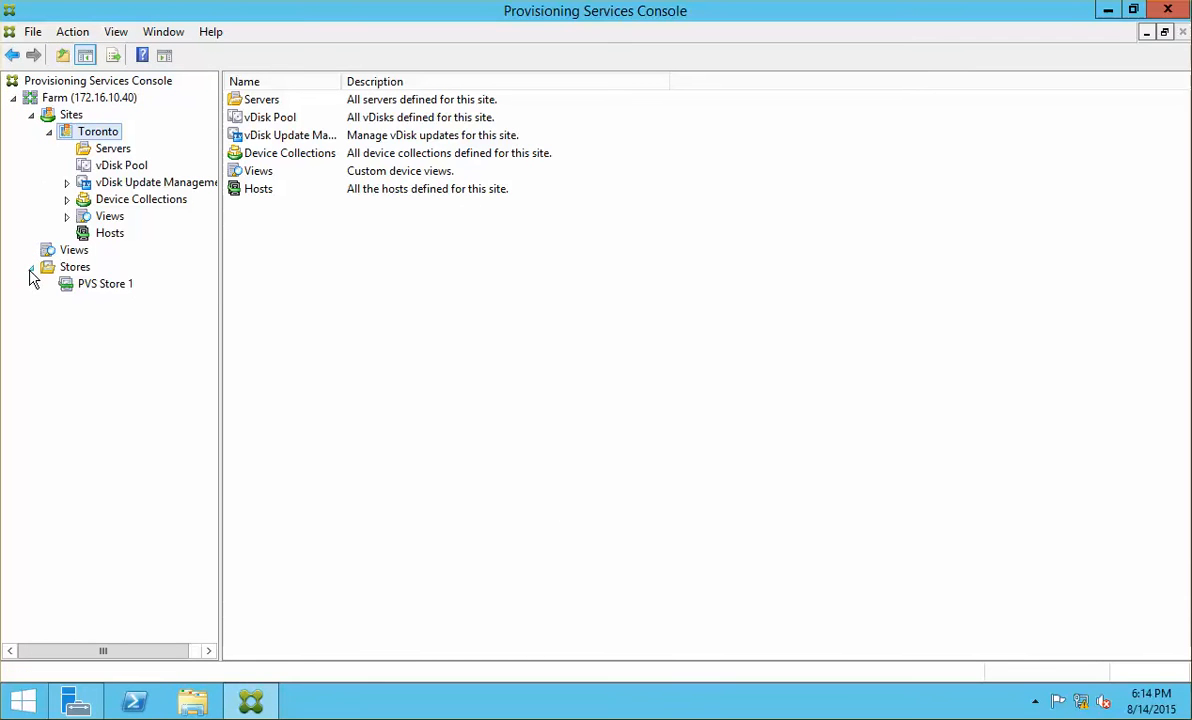
pyautogui.click(110, 285)
pyautogui.click(112, 234)
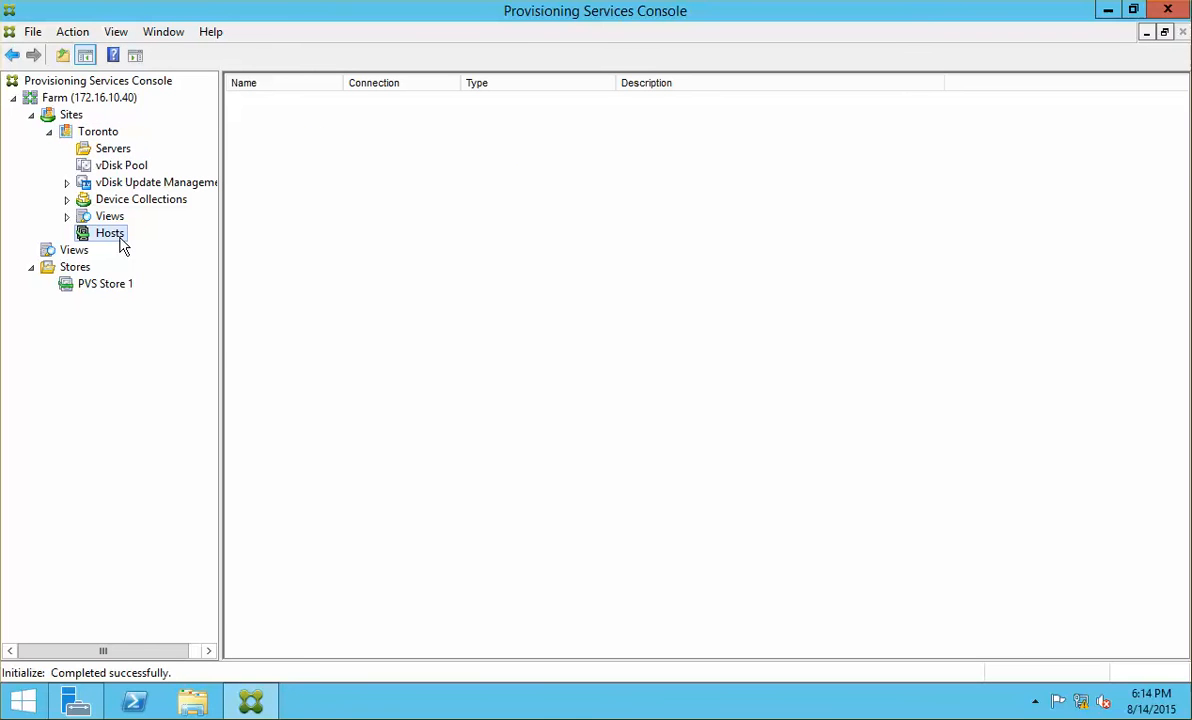
# Step: Add a Citrix XenServer host connection named XS for ncicxs01.netsoft.internal
pyautogui.rightClick(121, 240)
pyautogui.click(191, 248)
pyautogui.click(699, 495)
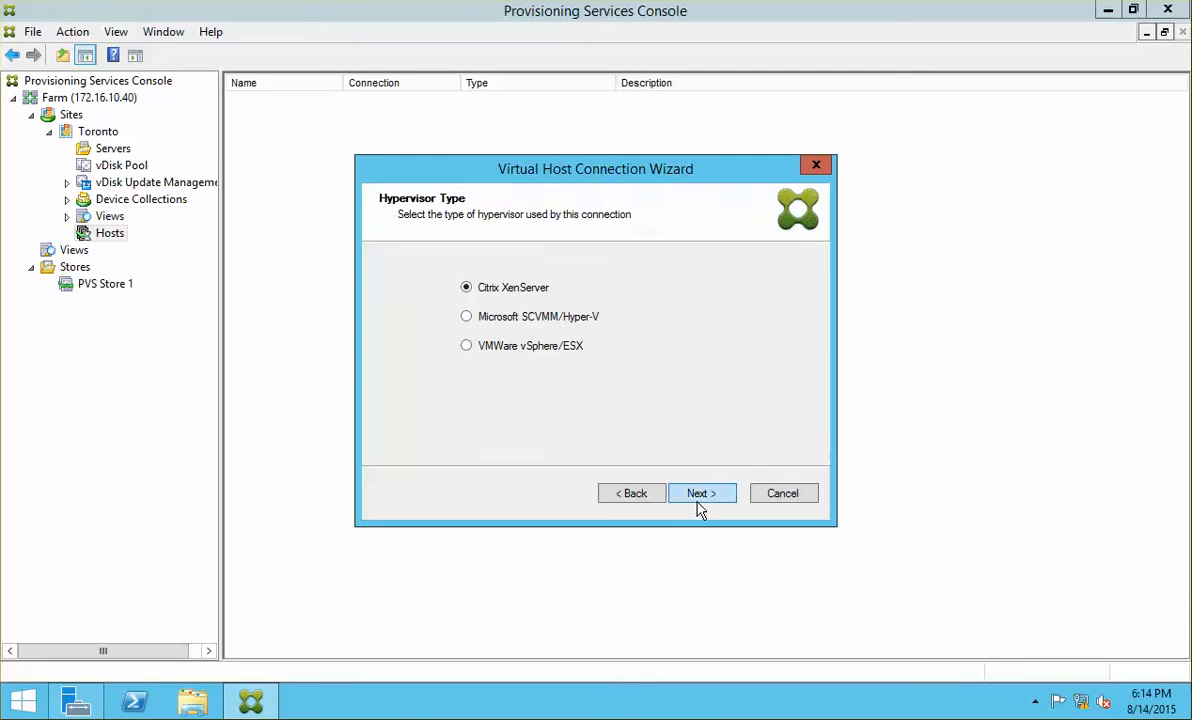
pyautogui.click(701, 495)
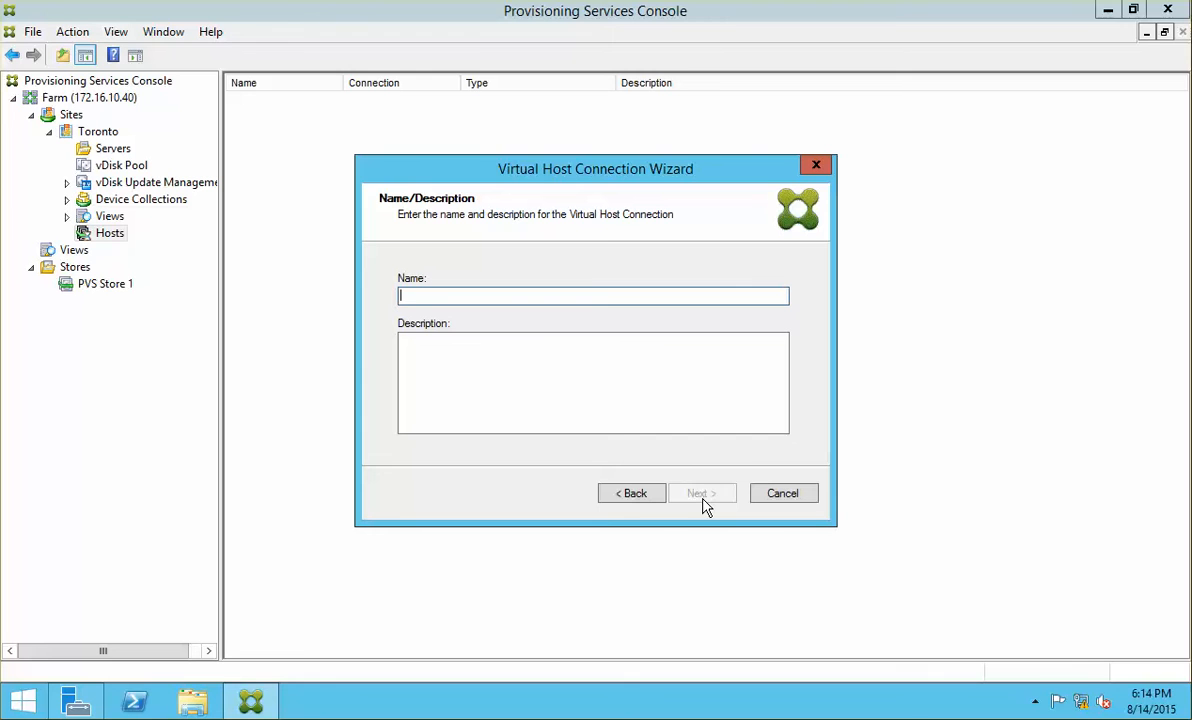
pyautogui.write('XS')
pyautogui.click(702, 496)
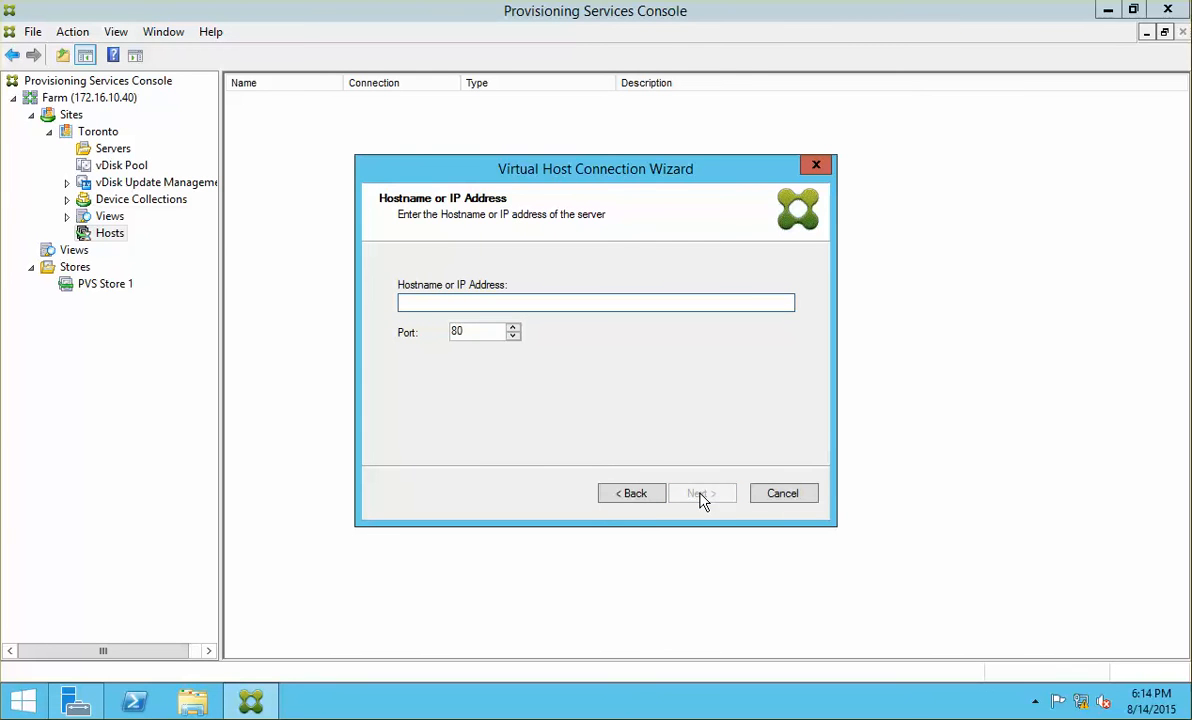
pyautogui.write('ncicxs01.netsoft.internal')
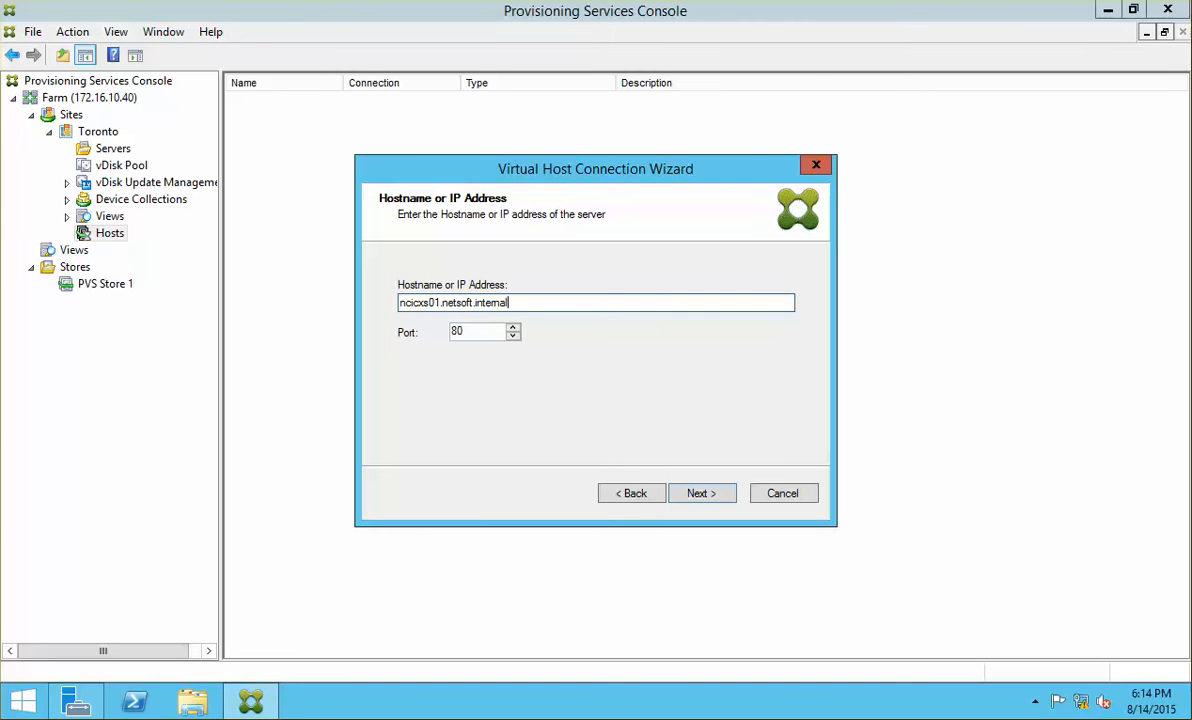
pyautogui.click(701, 494)
# Step: Enter the root credentials, verify the connection successfully, and finish the XS host wizard
pyautogui.write('roo')
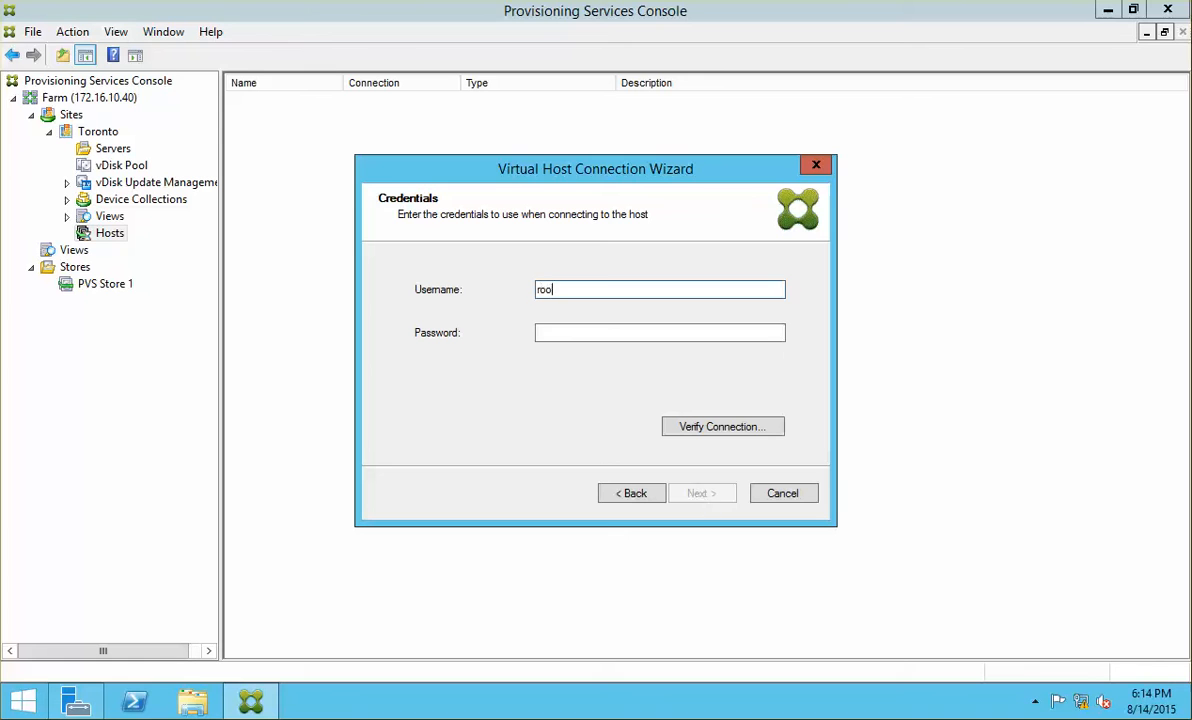
pyautogui.write('t')
pyautogui.press('Tab')
pyautogui.write('1')
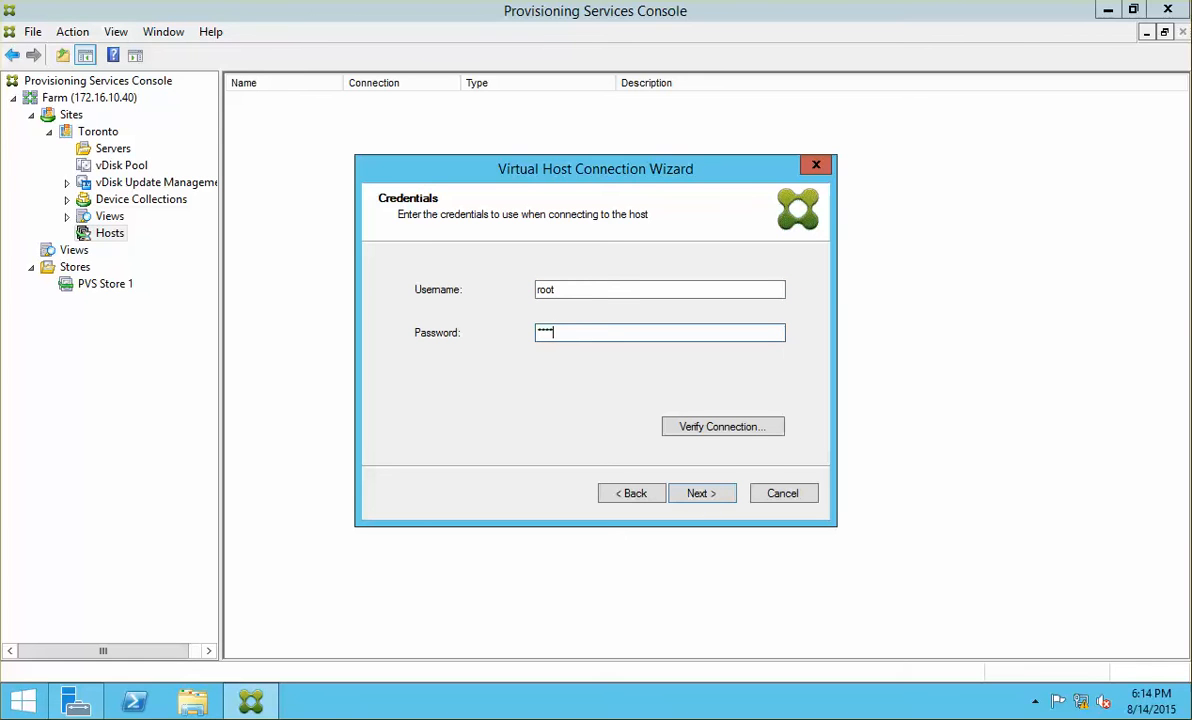
pyautogui.press('BackSpace')
pyautogui.press('BackSpace')
pyautogui.press('BackSpace')
pyautogui.press('BackSpace')
pyautogui.write('1')
pyautogui.click(704, 427)
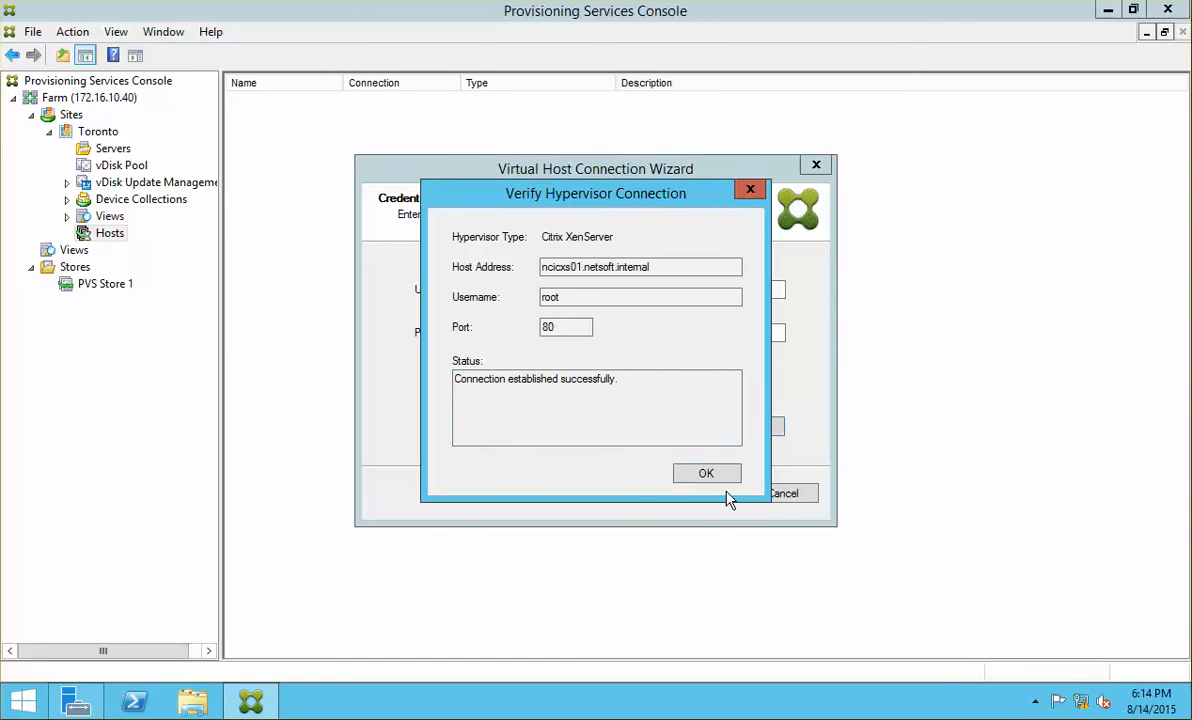
pyautogui.click(712, 476)
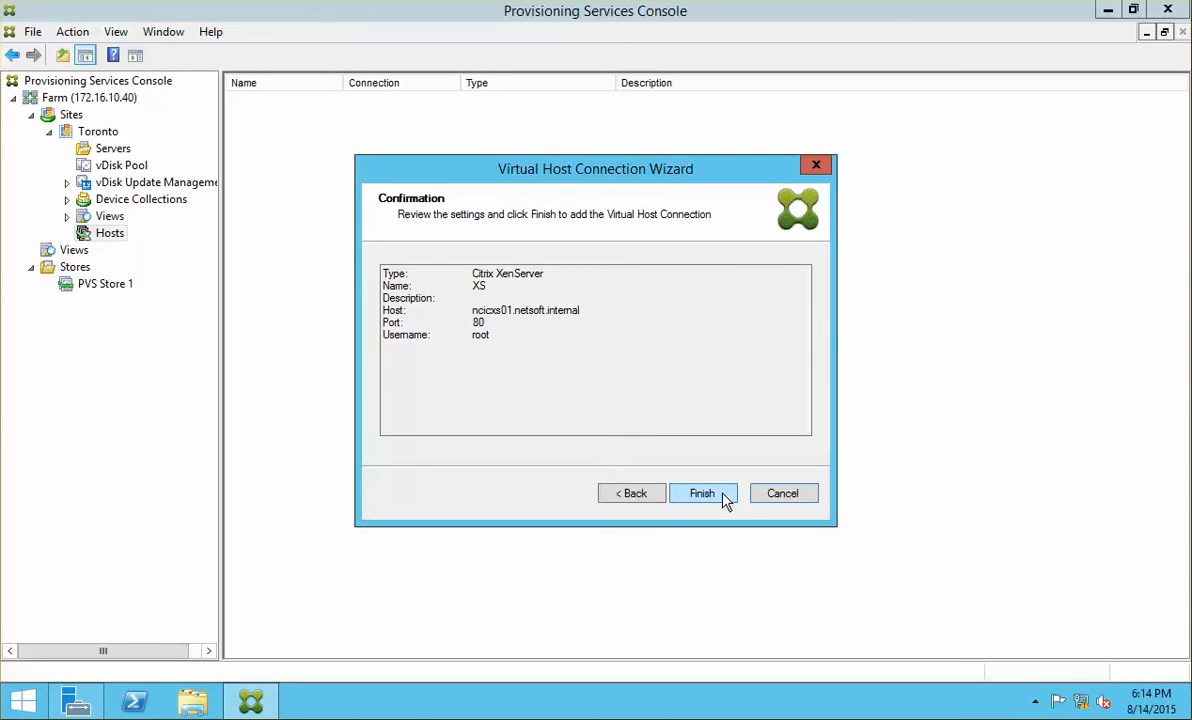
pyautogui.click(702, 493)
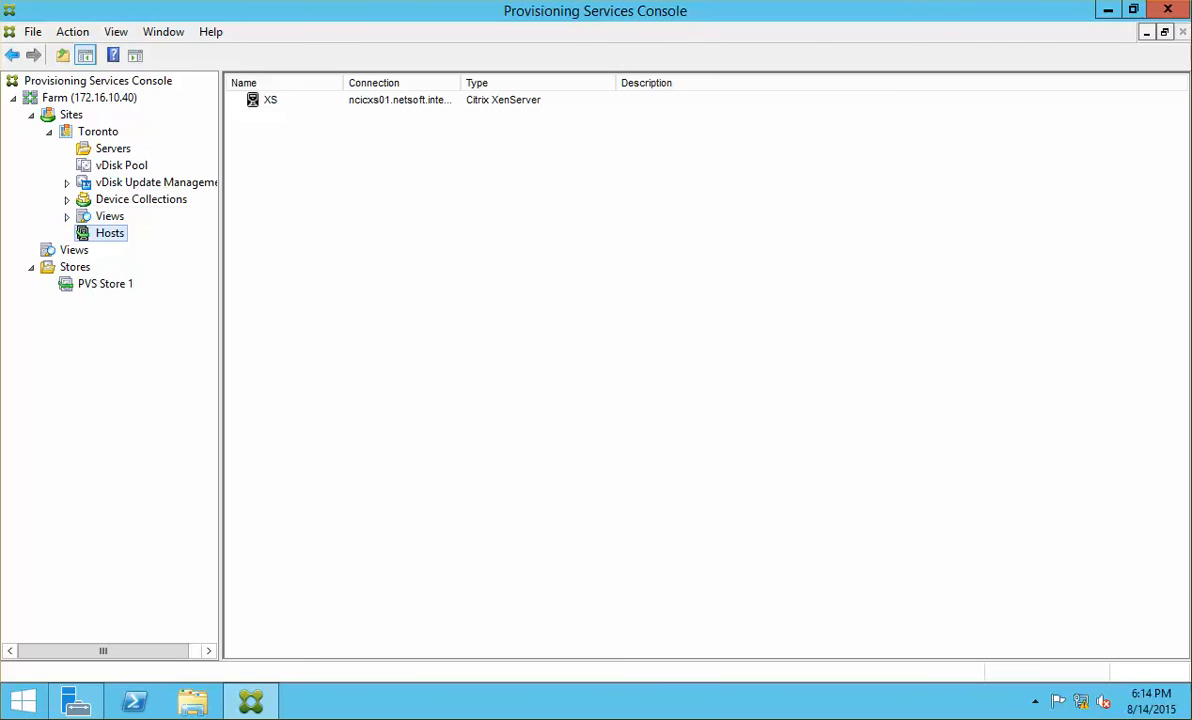
# Step: Browse the vDisk Pool and Device Collections, then bring up the Collection collection's actions
pyautogui.click(130, 168)
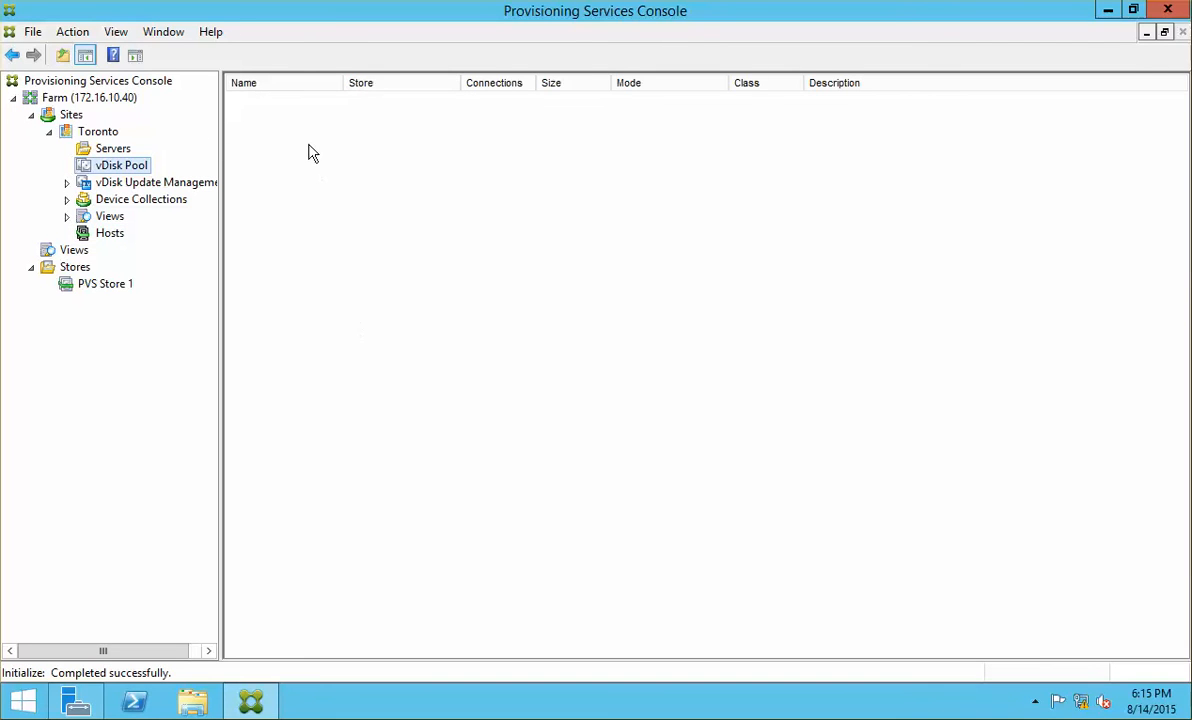
pyautogui.click(165, 200)
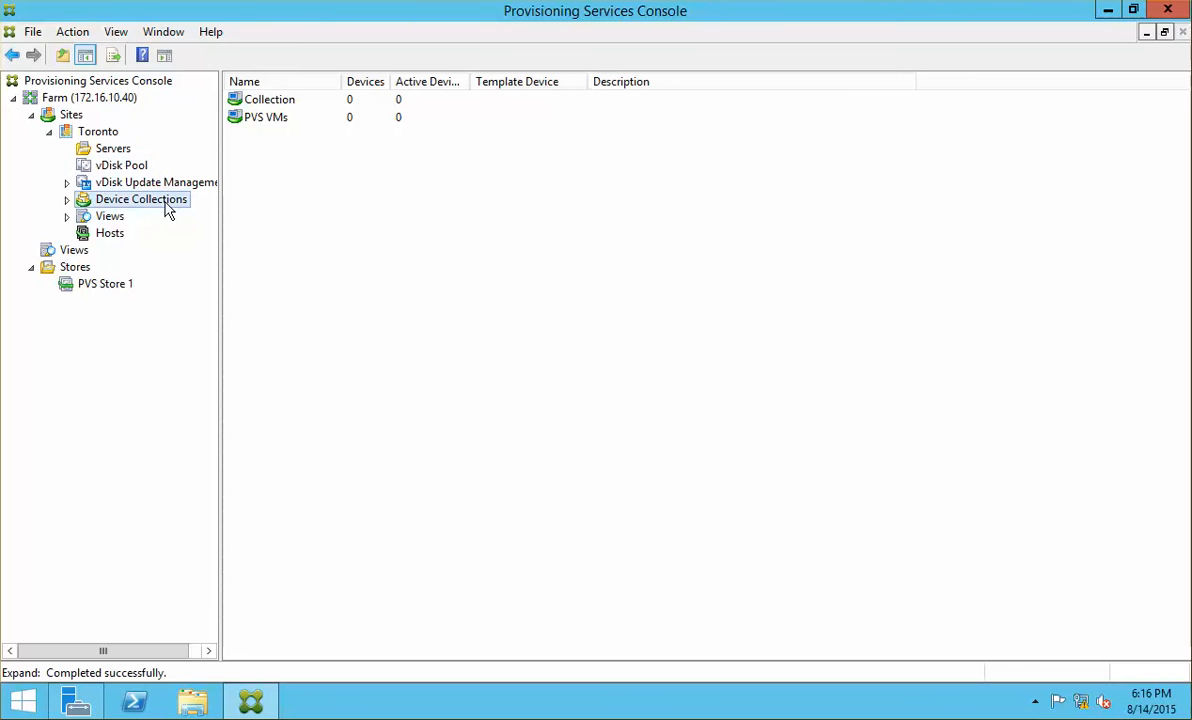
pyautogui.click(66, 199)
pyautogui.click(136, 233)
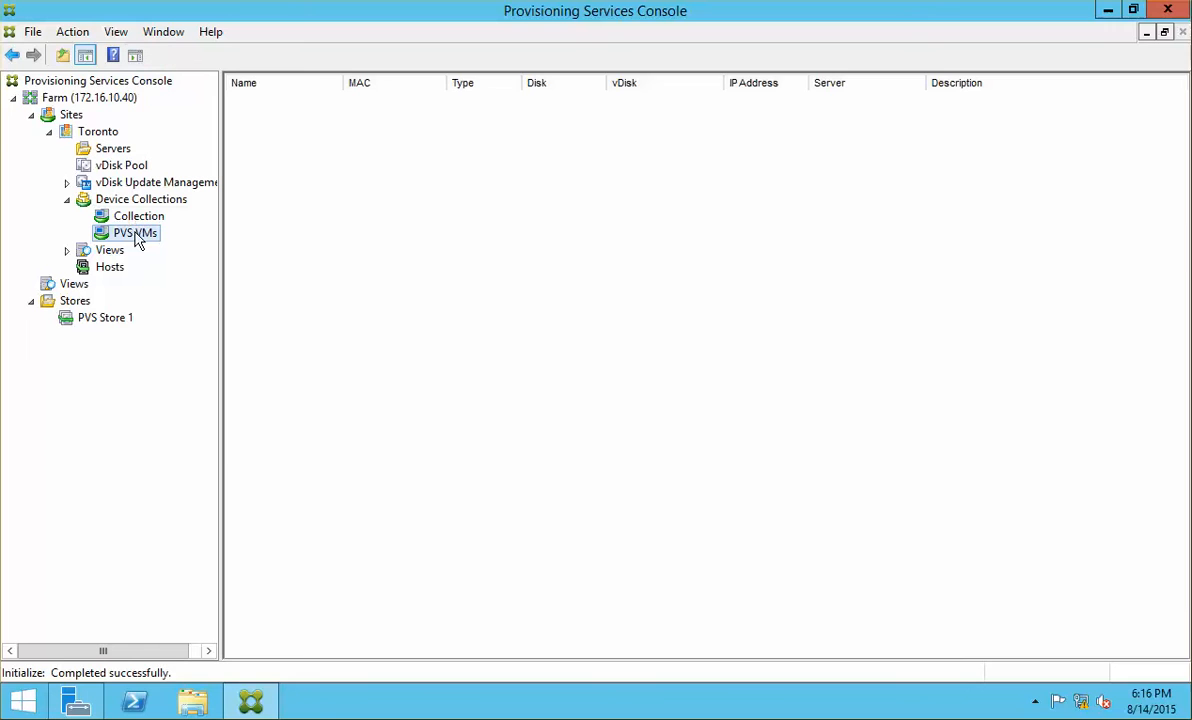
pyautogui.rightClick(135, 235)
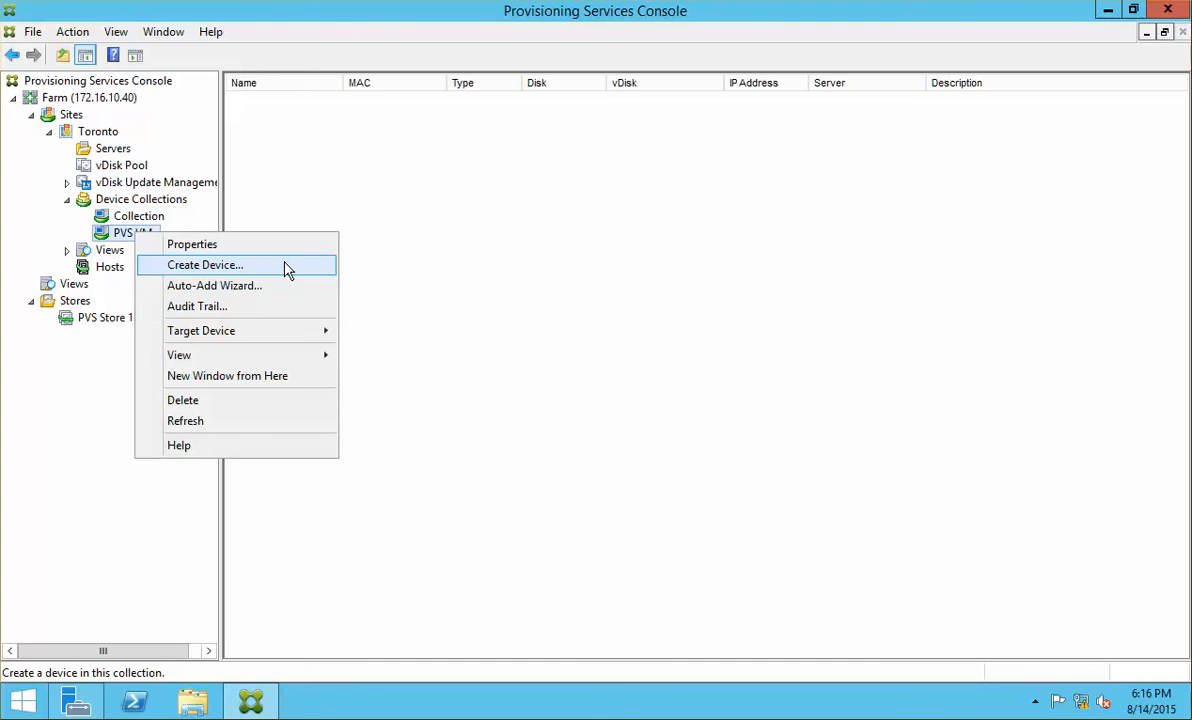
pyautogui.click(137, 217)
pyautogui.rightClick(141, 232)
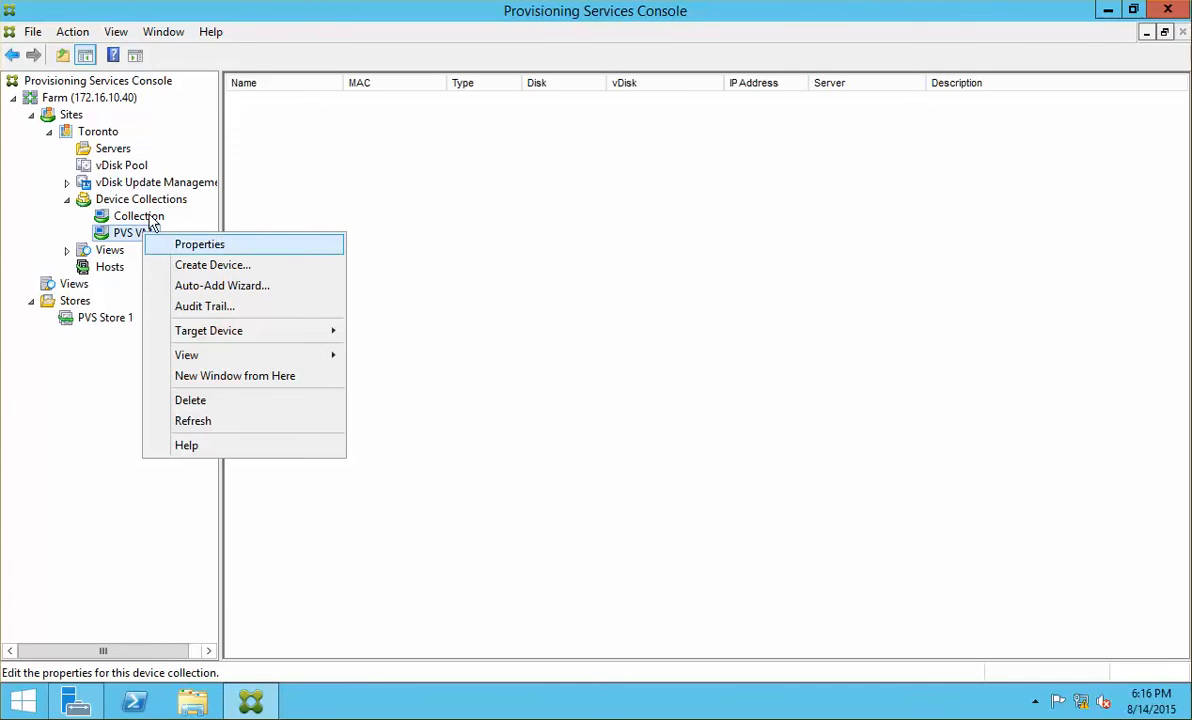
pyautogui.click(137, 204)
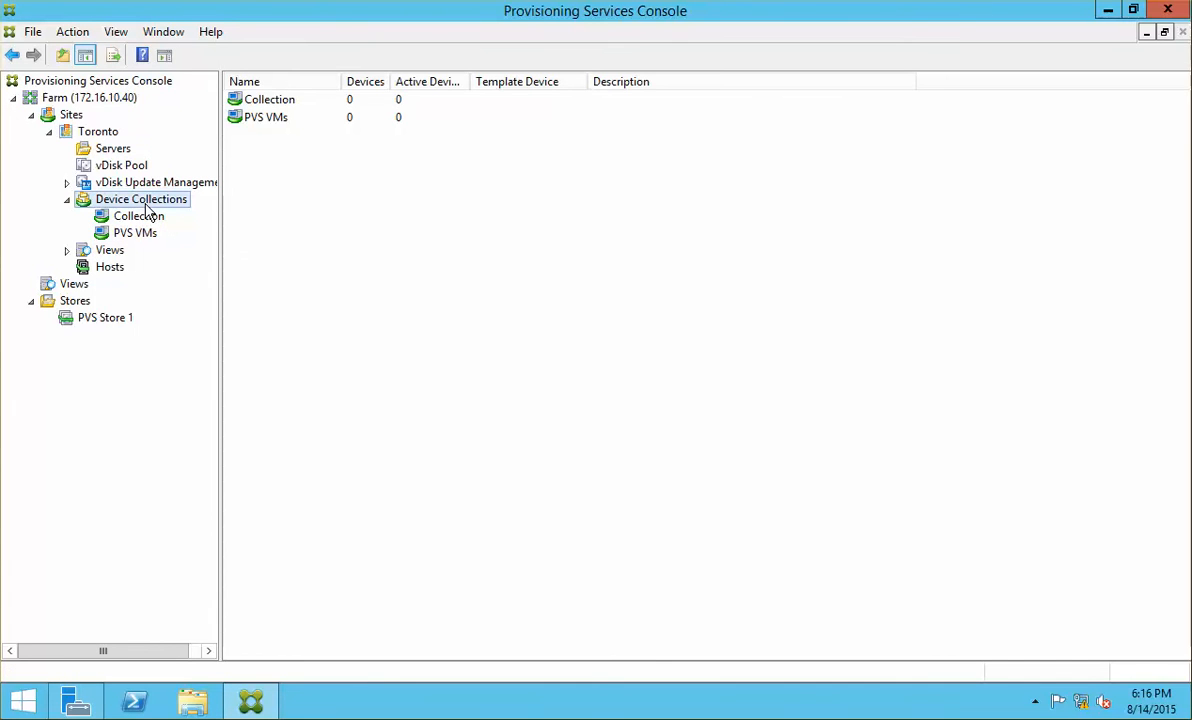
pyautogui.rightClick(146, 205)
pyautogui.click(138, 216)
pyautogui.rightClick(138, 216)
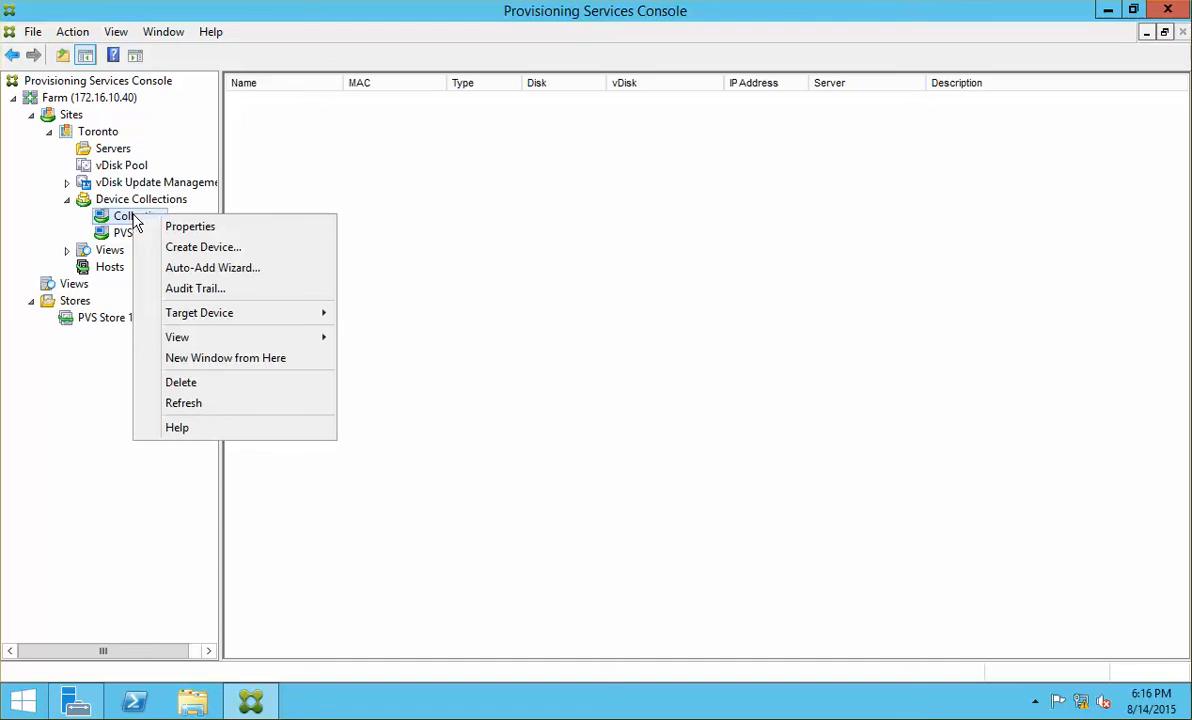
# Step: Create target device Win81-Gimg with MAC 26:f4:0a:18:86:c5 and an empty description
pyautogui.click(263, 247)
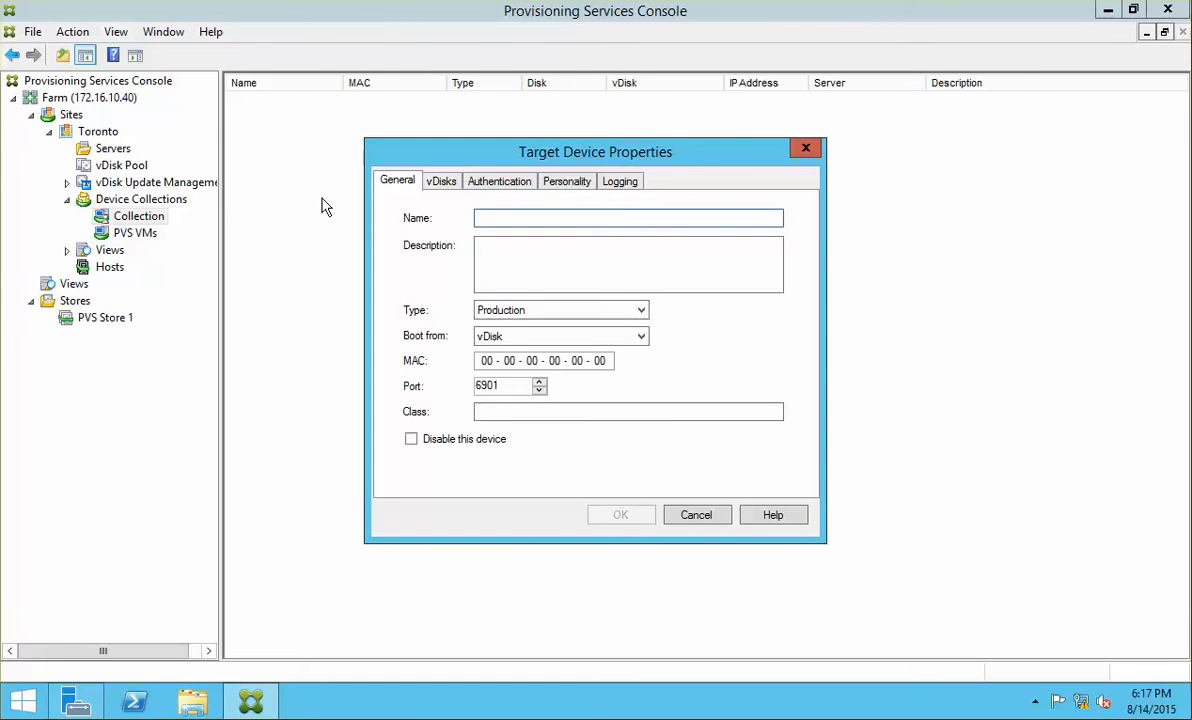
pyautogui.write('Win')
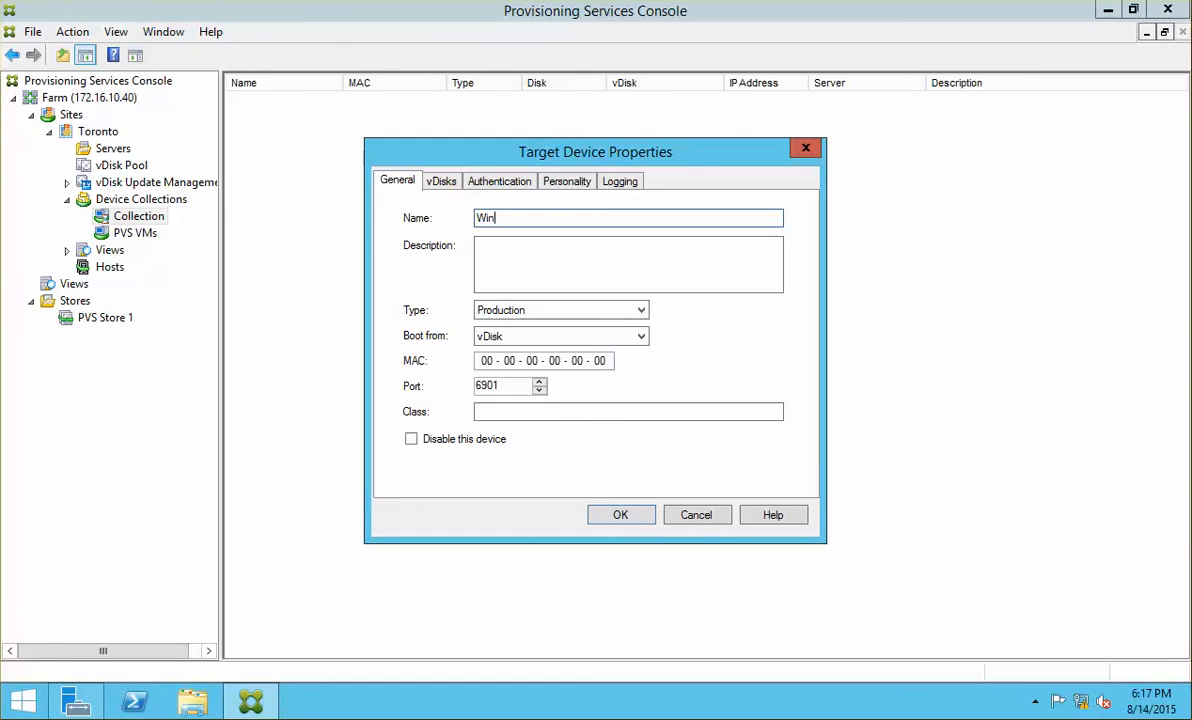
pyautogui.write('81-Gimg')
pyautogui.click(529, 262)
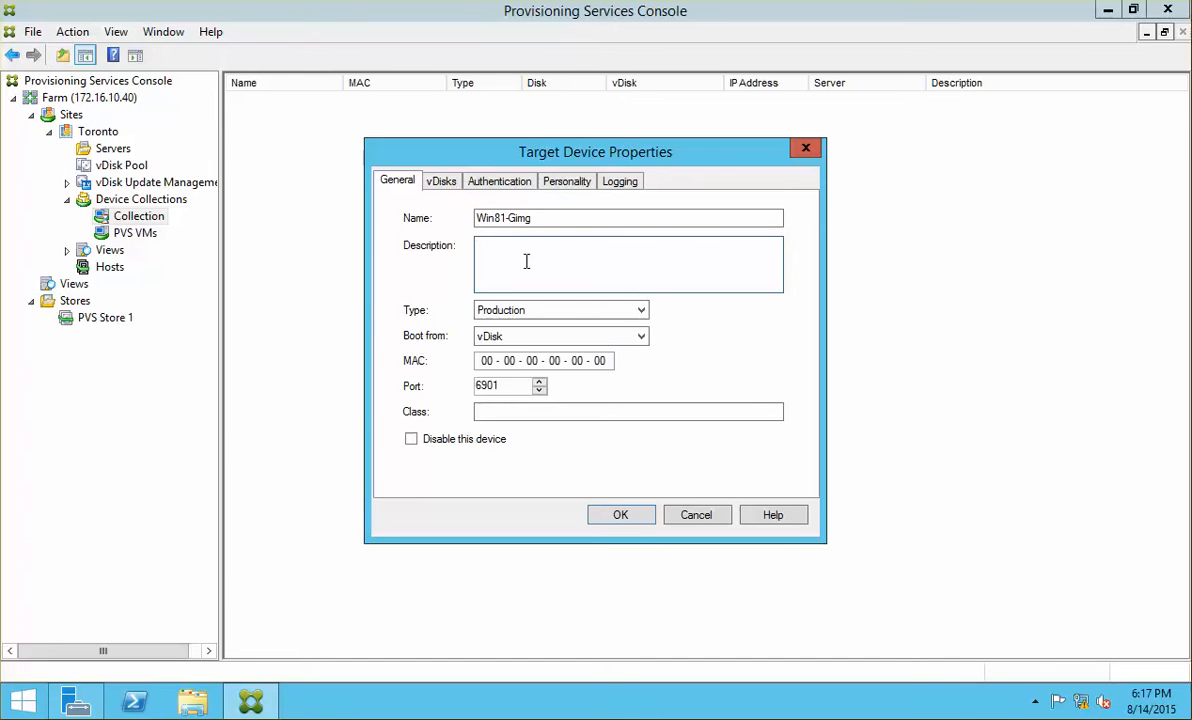
pyautogui.write('26:f4:0a:18:86:c5')
pyautogui.click(482, 360)
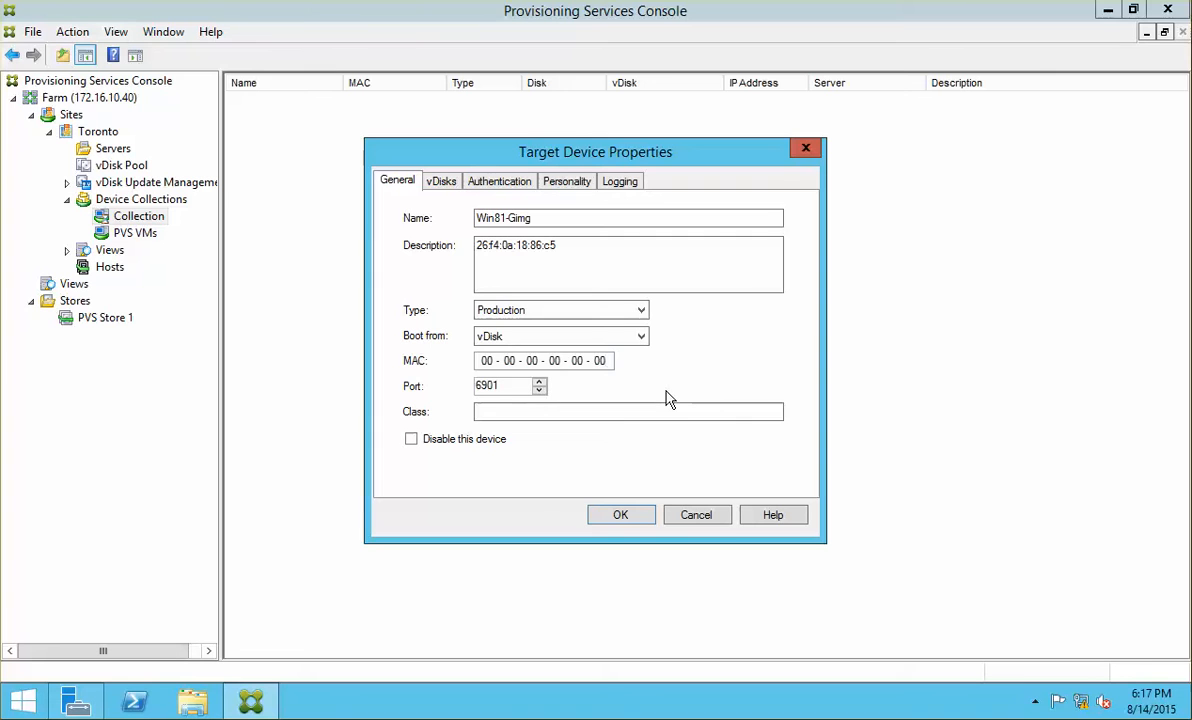
pyautogui.press('BackSpace')
pyautogui.press('BackSpace')
pyautogui.press('BackSpace')
pyautogui.press('BackSpace')
pyautogui.press('BackSpace')
pyautogui.press('BackSpace')
pyautogui.press('BackSpace')
pyautogui.press('BackSpace')
pyautogui.press('BackSpace')
pyautogui.press('BackSpace')
pyautogui.press('BackSpace')
pyautogui.press('BackSpace')
pyautogui.press('BackSpace')
pyautogui.press('BackSpace')
pyautogui.press('BackSpace')
pyautogui.press('BackSpace')
pyautogui.press('BackSpace')
pyautogui.write('27 - - - - -')
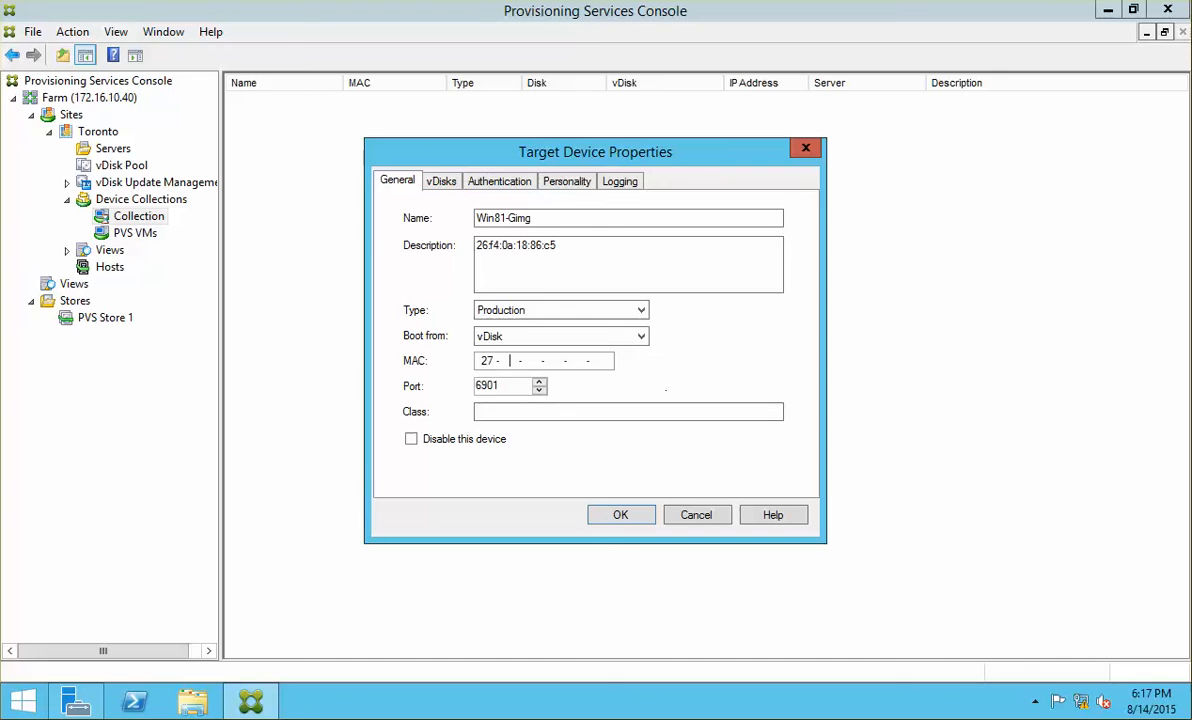
pyautogui.press('BackSpace')
pyautogui.write('6:f4:0a:18:86:c5')
pyautogui.moveTo(565, 246); pyautogui.dragTo(440, 245)
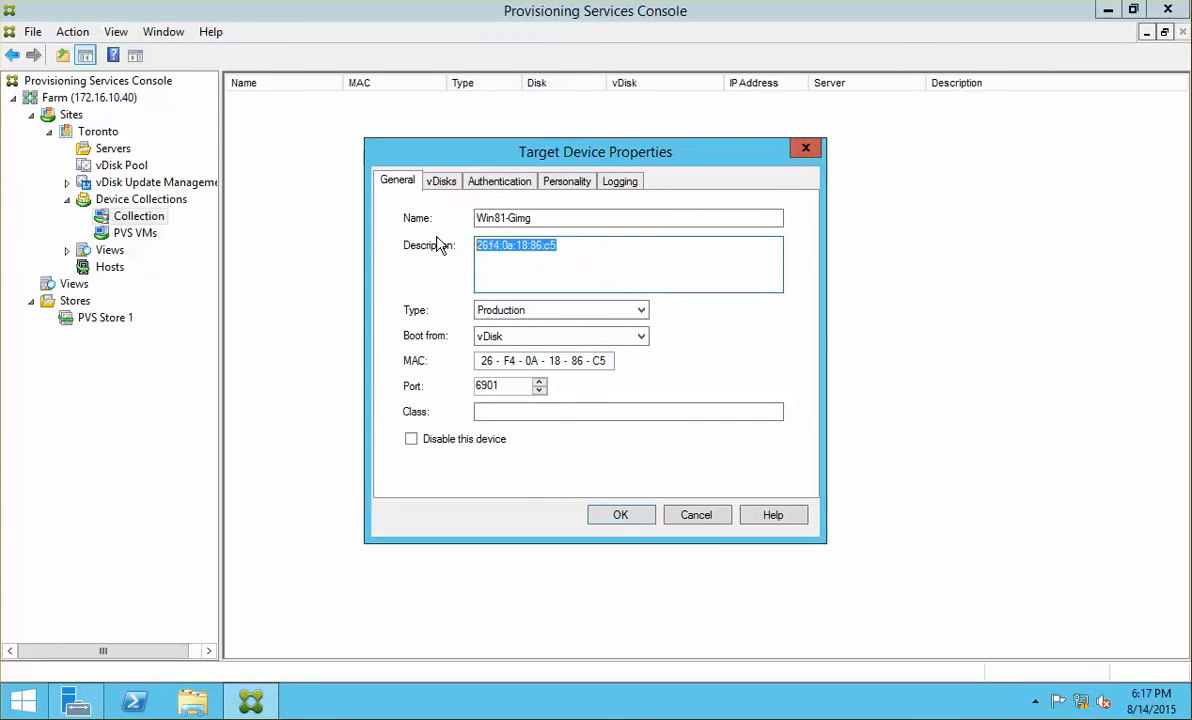
pyautogui.press('BackSpace')
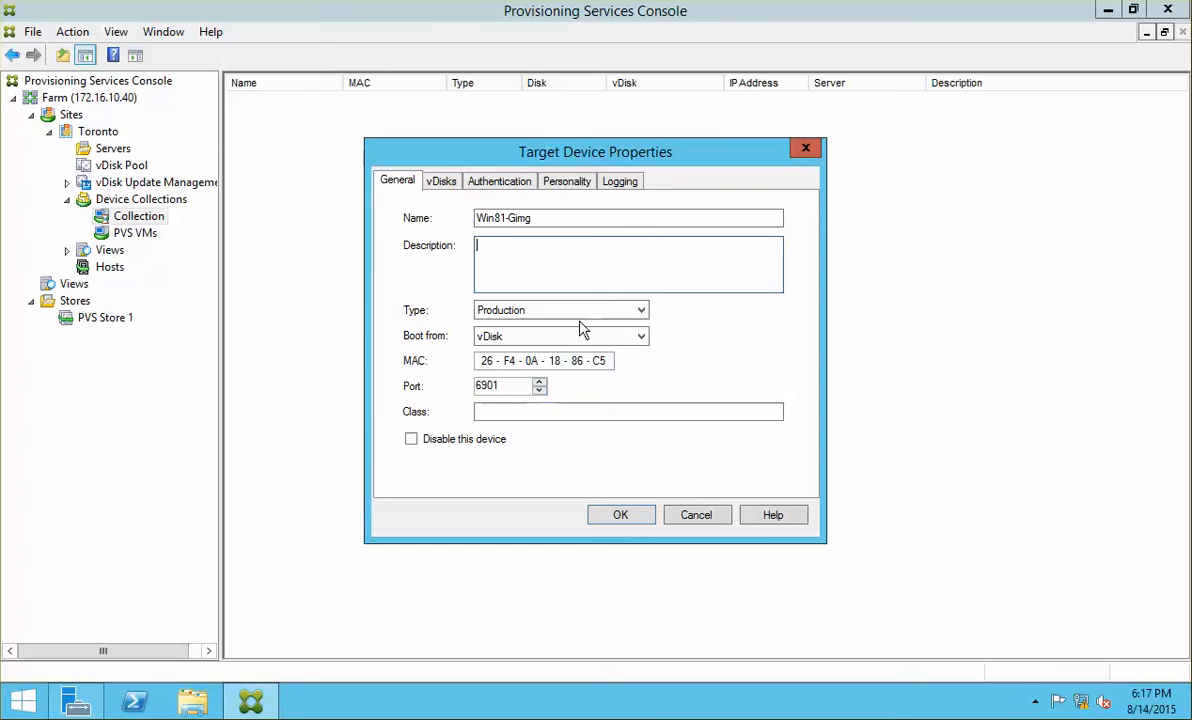
# Step: Keep boot from vDisk, check vDisks on PVS Store 1/NCIPVS01 without assigning, and save the device
pyautogui.click(530, 337)
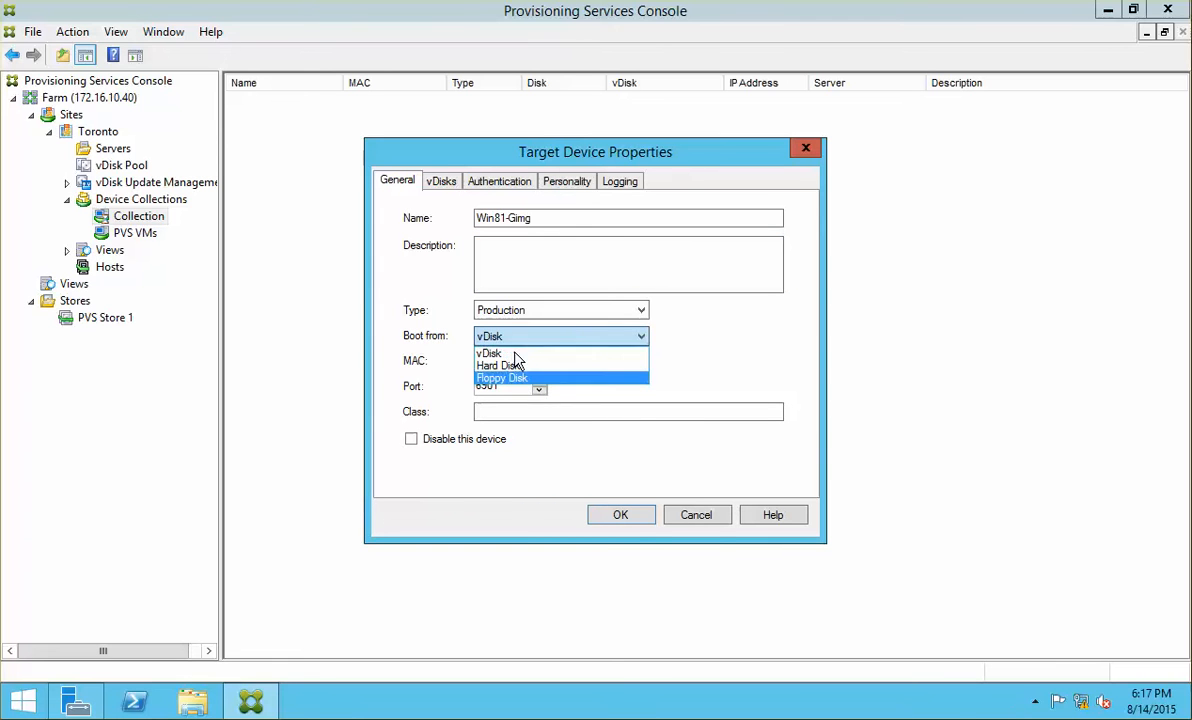
pyautogui.click(662, 327)
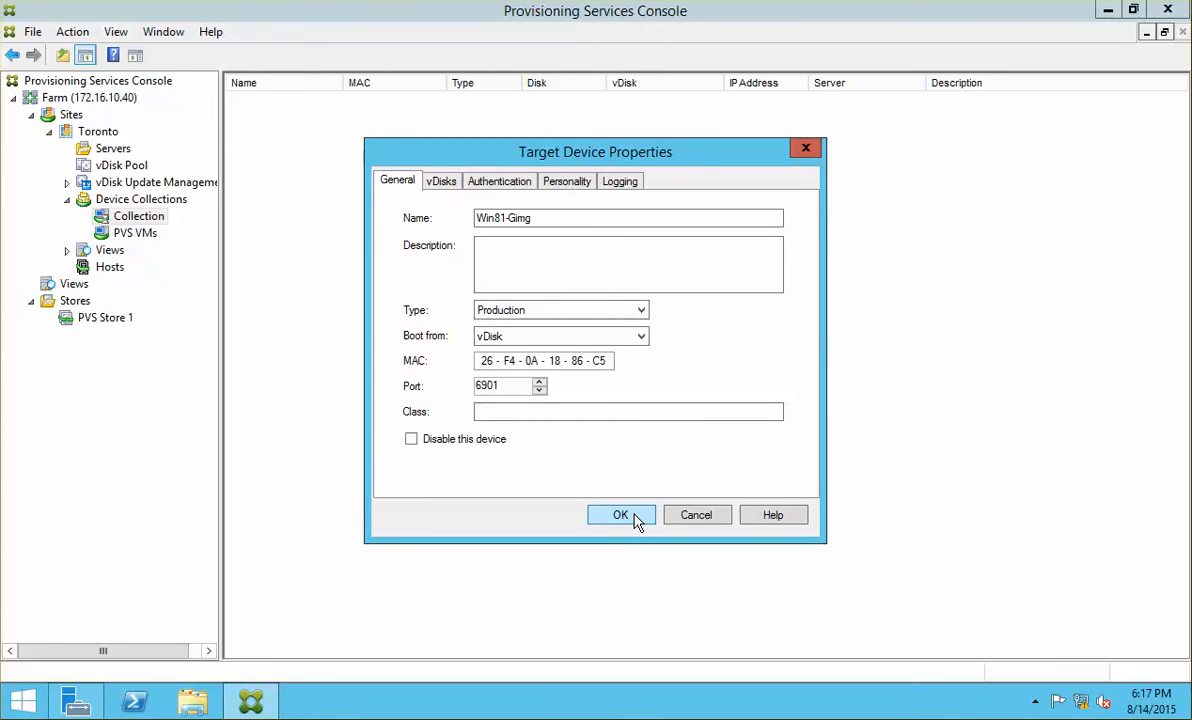
pyautogui.click(441, 183)
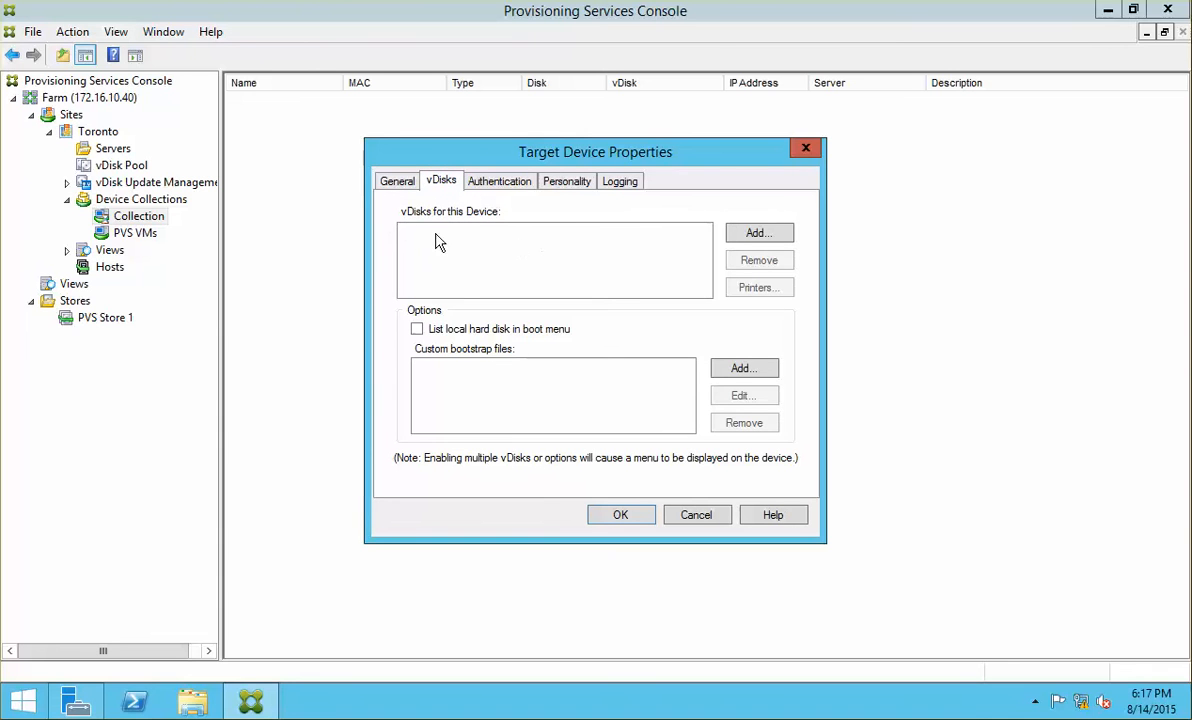
pyautogui.click(397, 182)
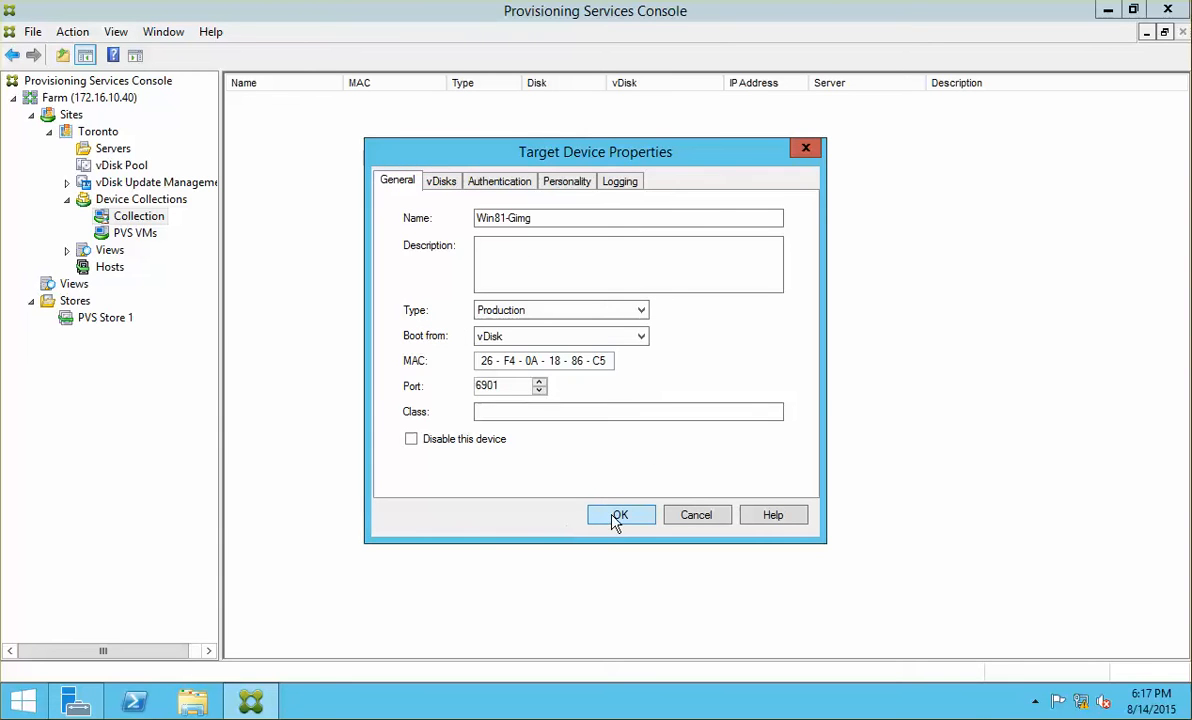
pyautogui.click(441, 181)
pyautogui.click(758, 234)
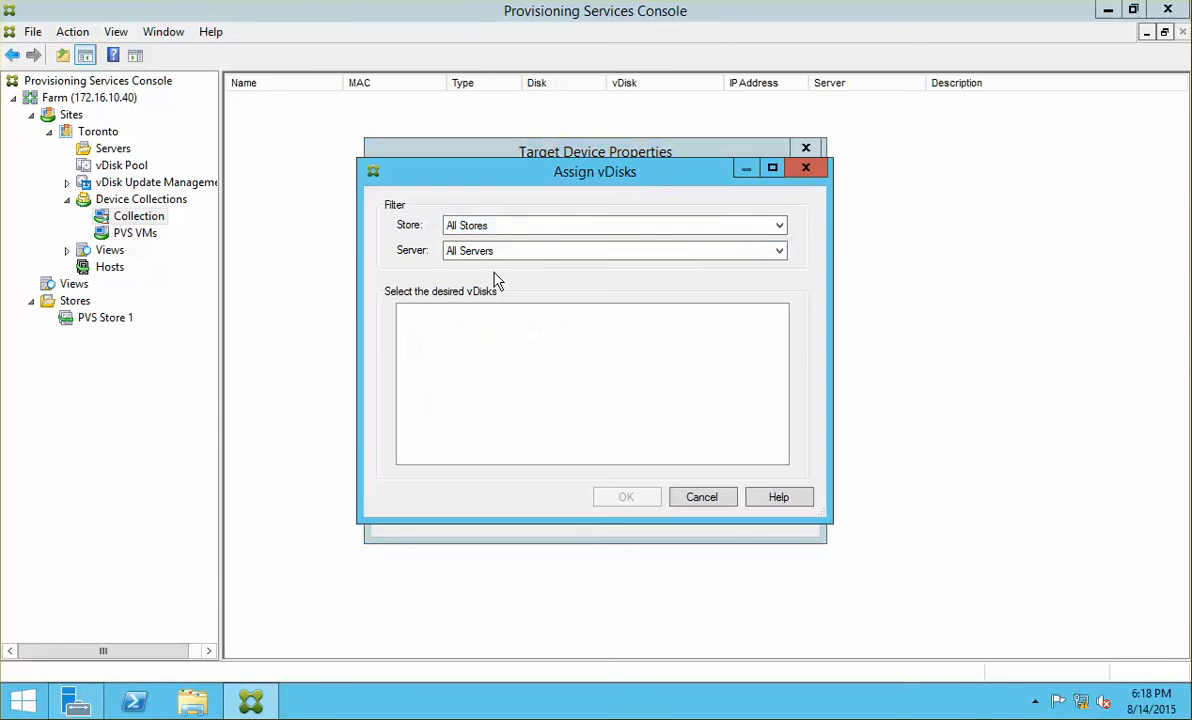
pyautogui.click(575, 225)
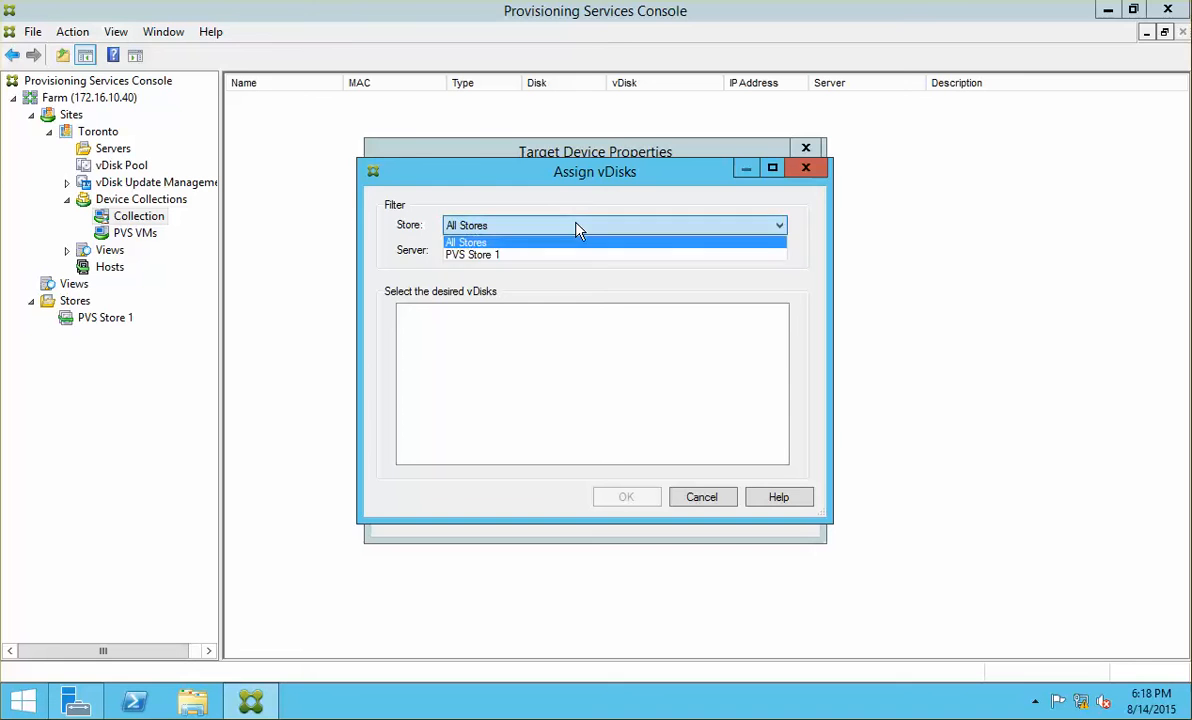
pyautogui.click(513, 255)
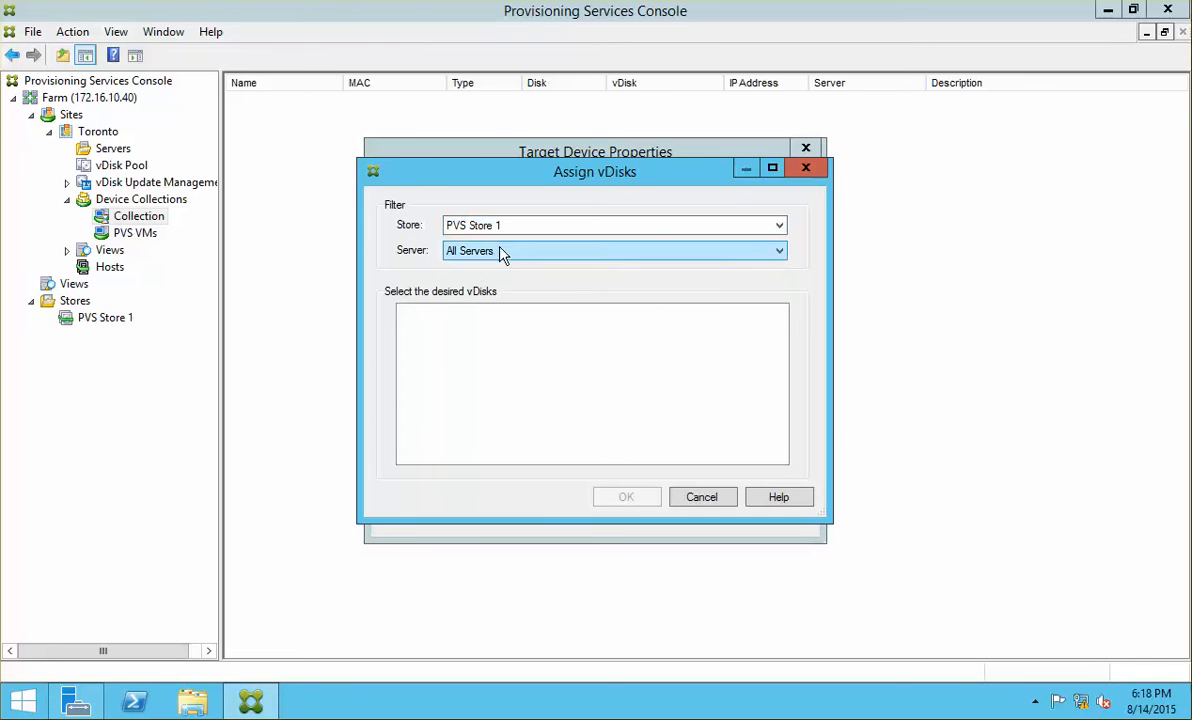
pyautogui.click(580, 252)
pyautogui.click(495, 281)
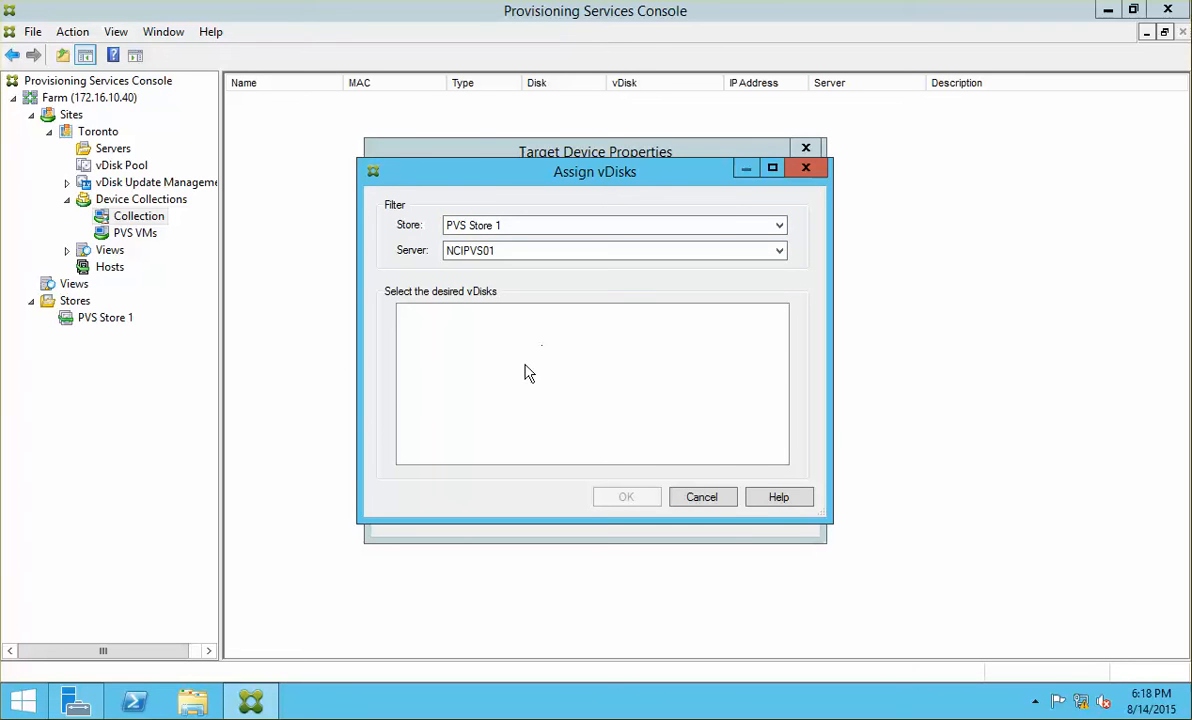
pyautogui.click(722, 502)
pyautogui.click(397, 181)
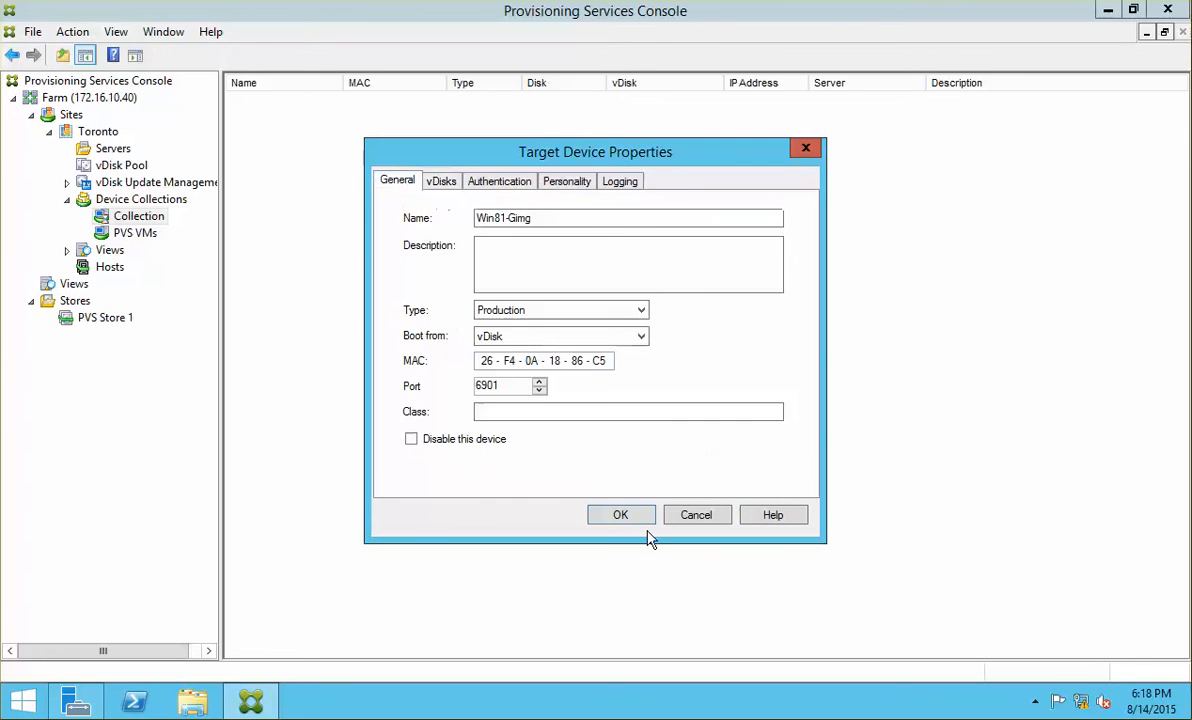
pyautogui.click(625, 514)
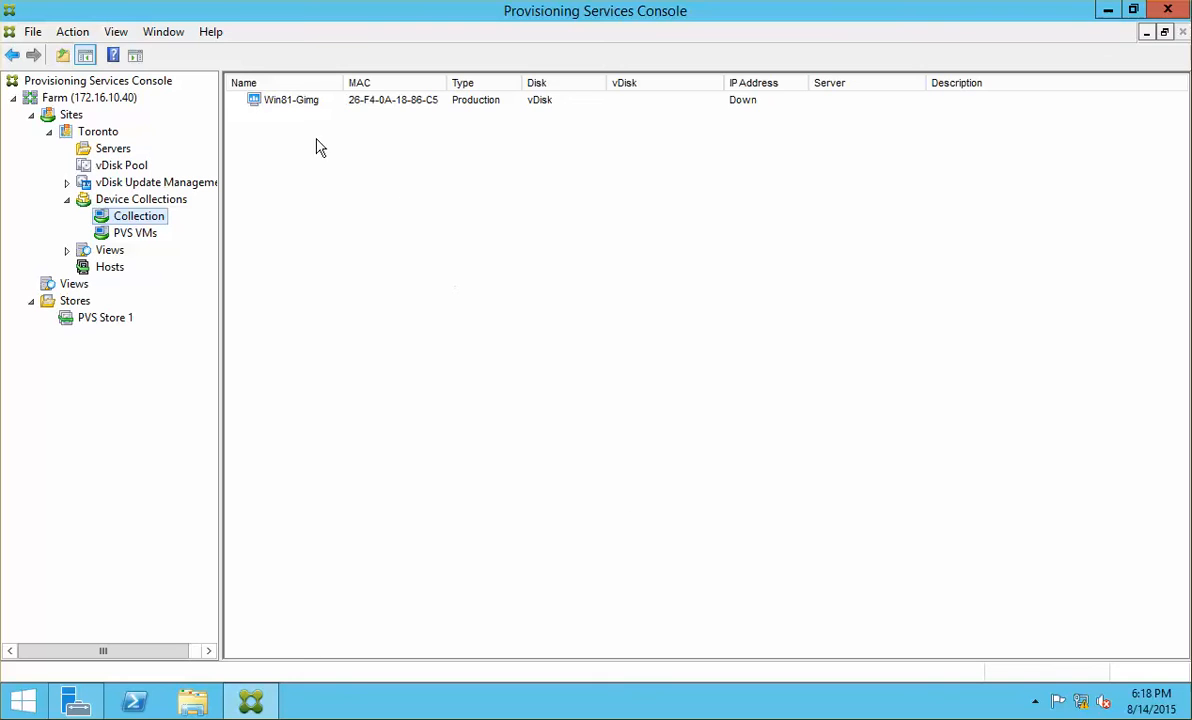
# Step: Select Win81-Gimg in XenCenter and view its console showing the Windows 8.1 desktop
pyautogui.click(310, 100)
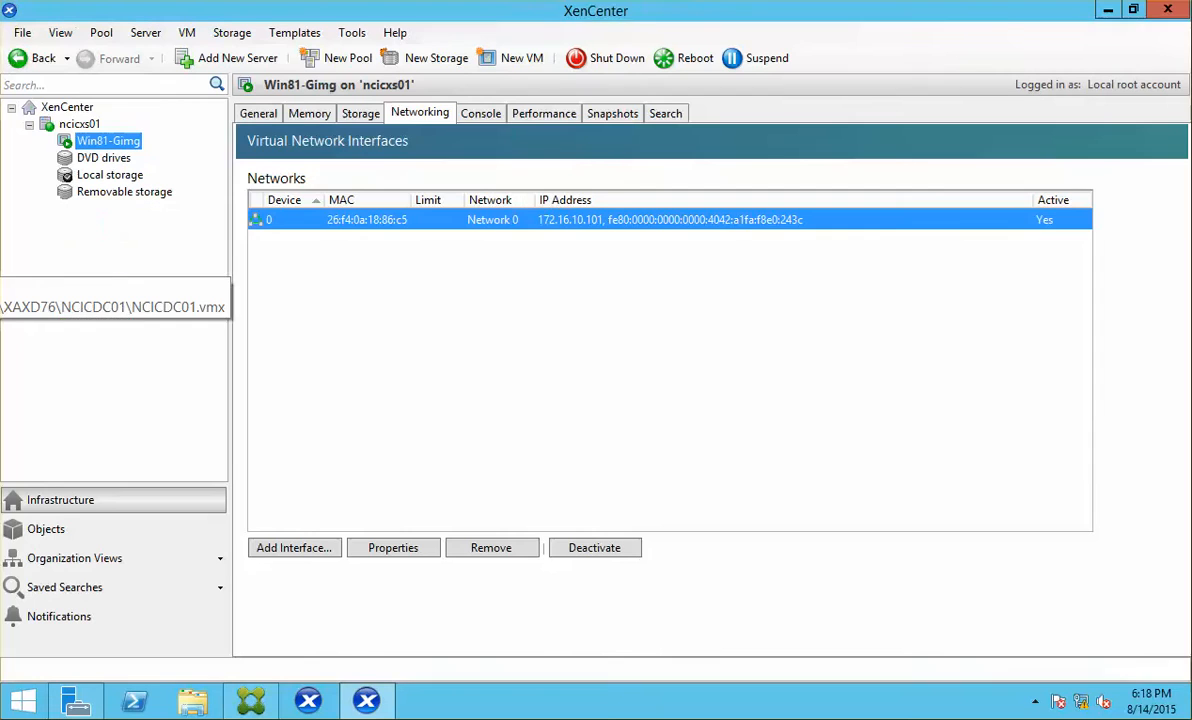
pyautogui.click(493, 118)
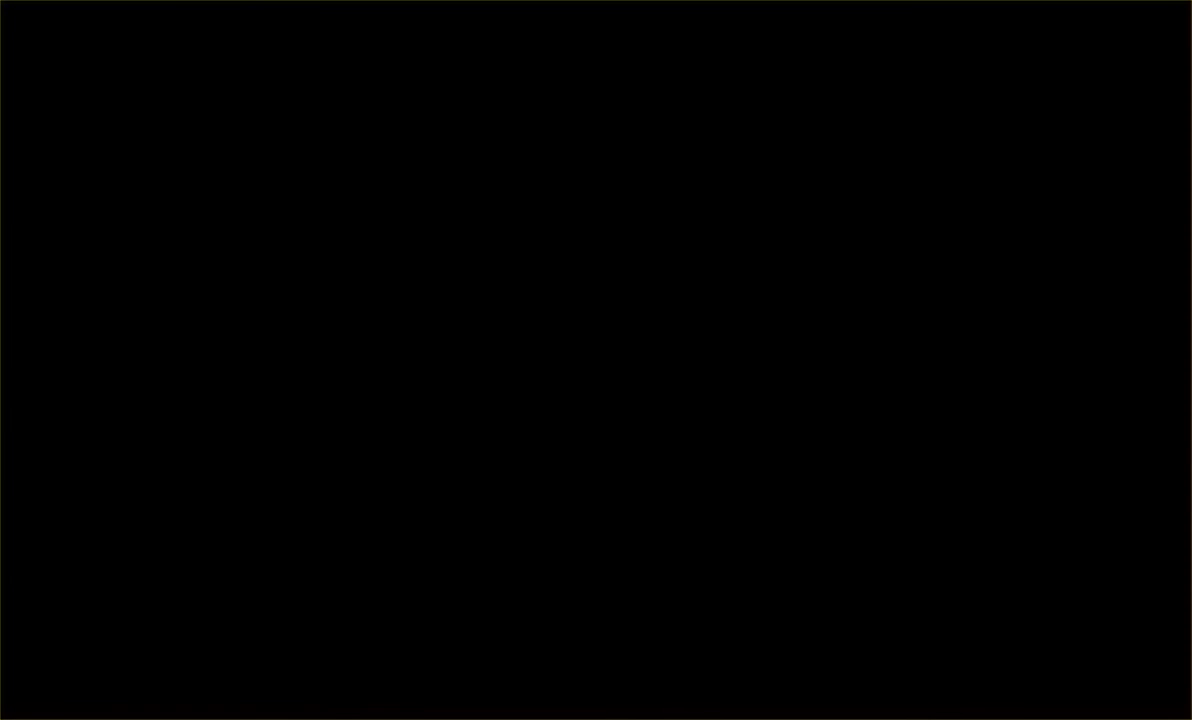
# Step: Point the VMware VM's CD/DVD (IDE) drive at the Citrix PVS 7.6.iso image
pyautogui.click(2, 2)
pyautogui.click(50, 210)
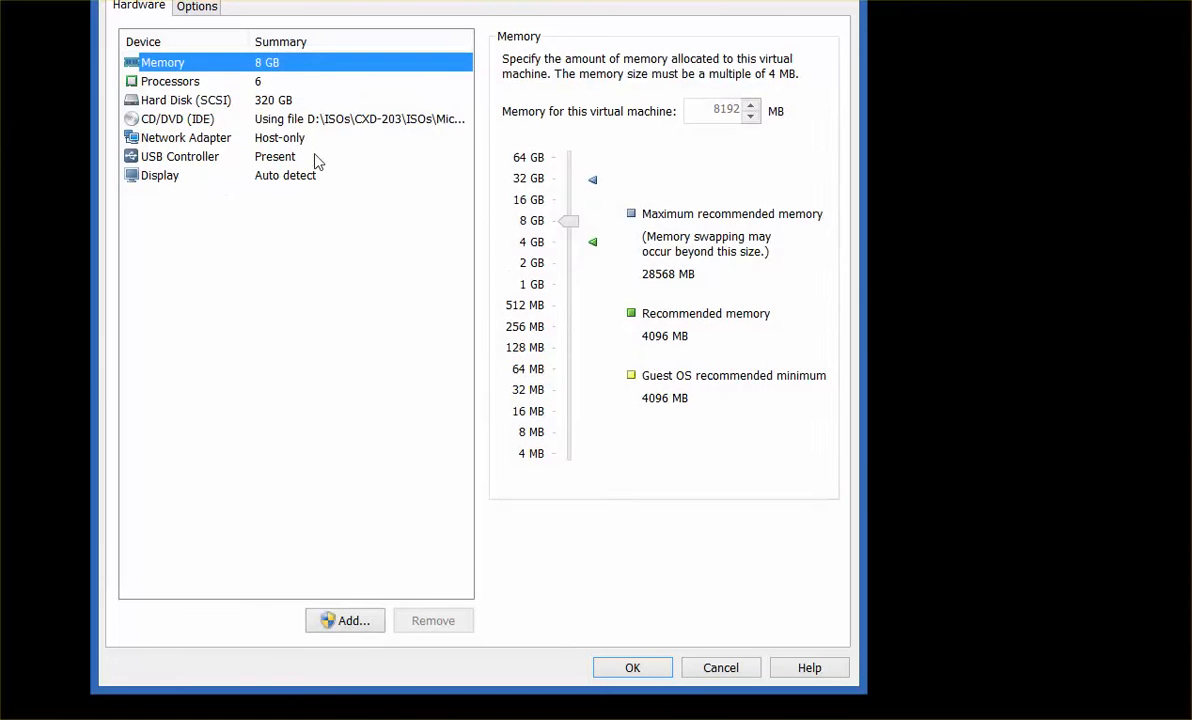
pyautogui.click(370, 118)
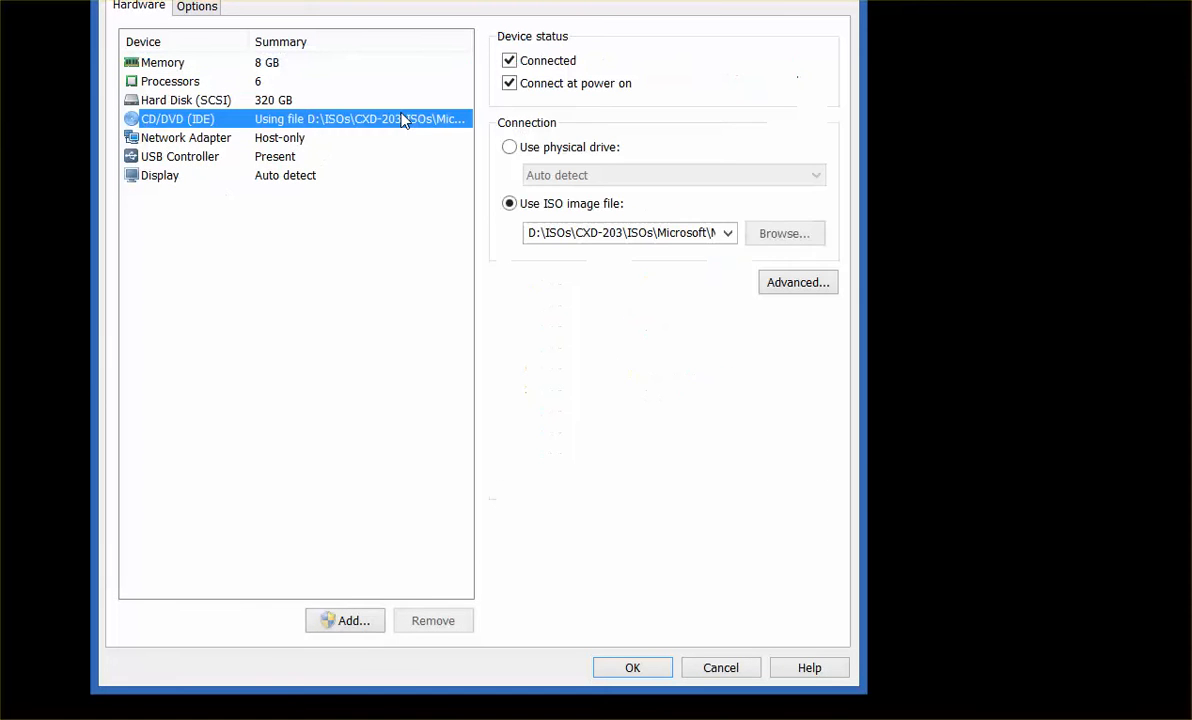
pyautogui.click(735, 233)
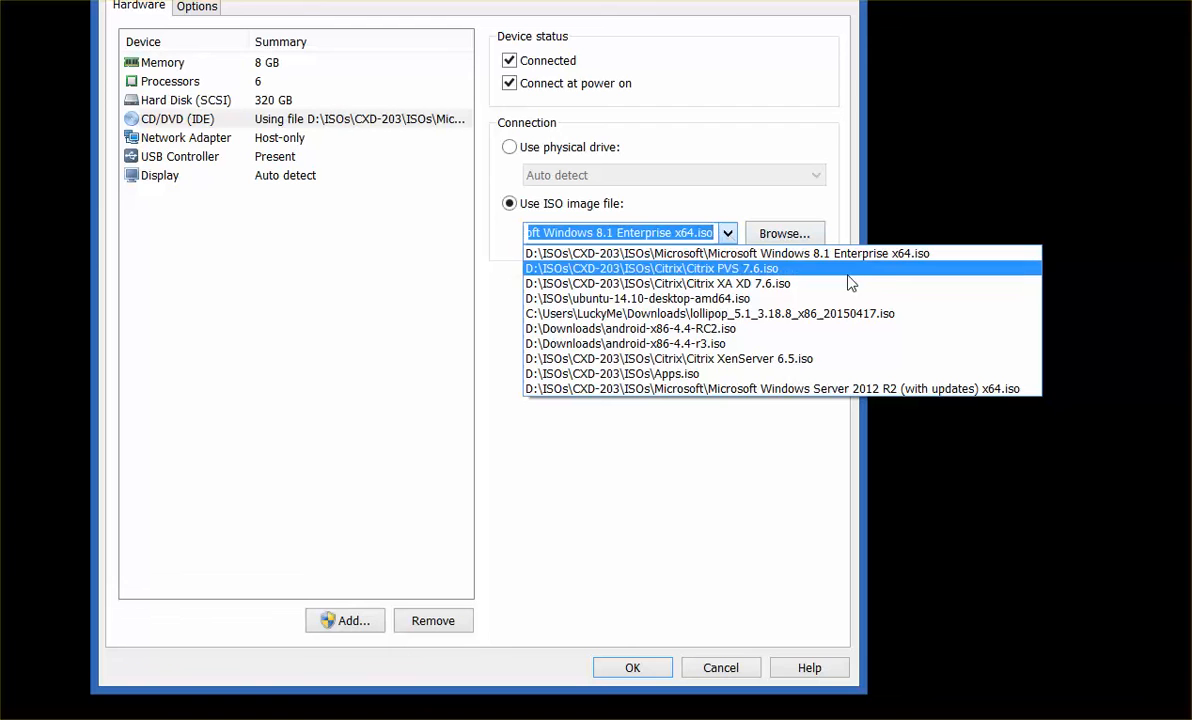
pyautogui.click(797, 269)
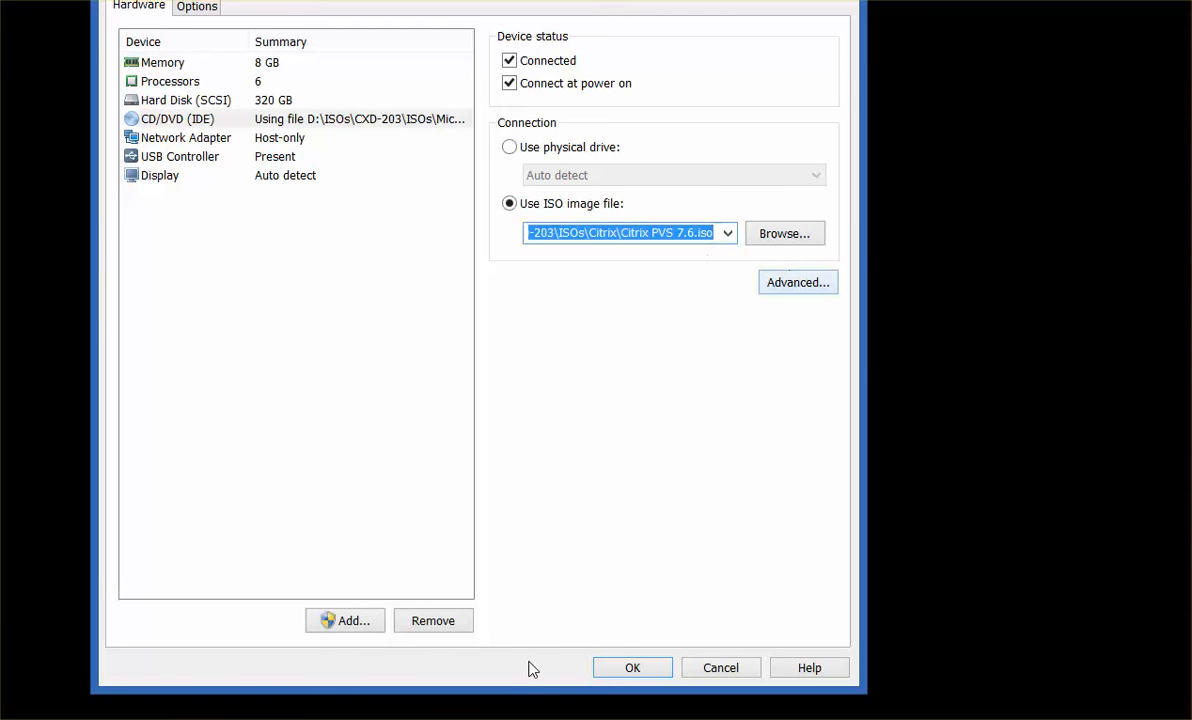
pyautogui.click(614, 668)
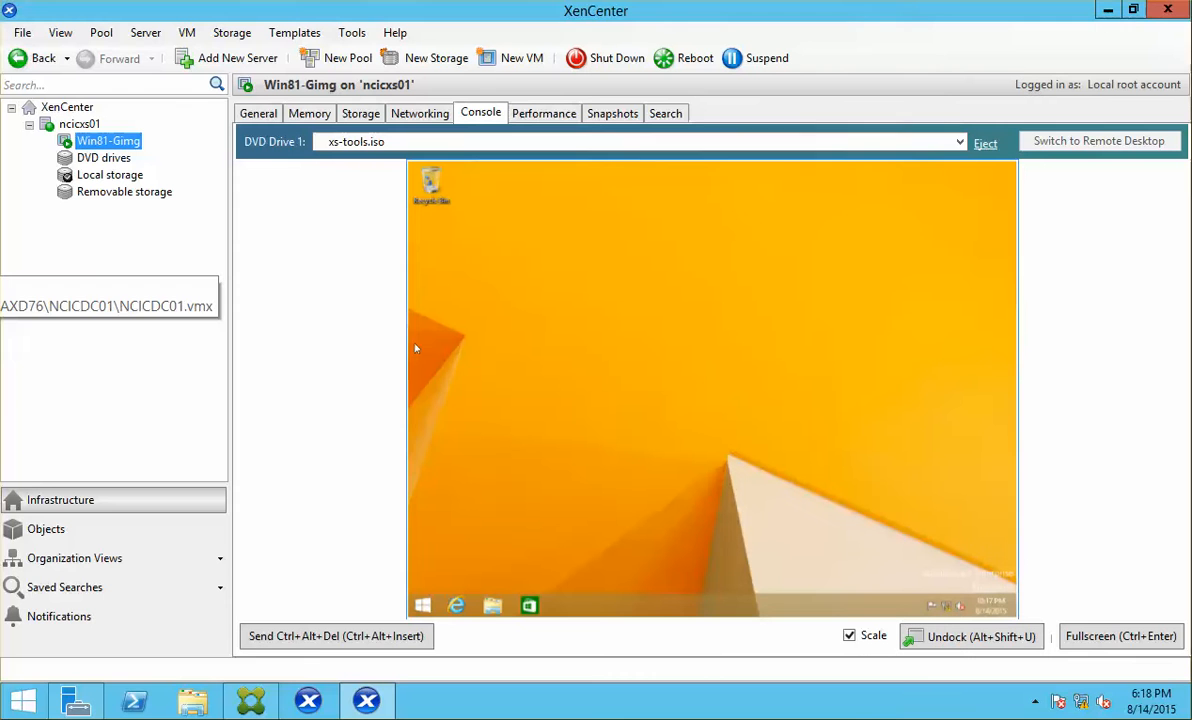
# Step: Eject the tools disc and attach DVD drive 0 on ncicxs01 to Win81-Gimg
pyautogui.click(985, 145)
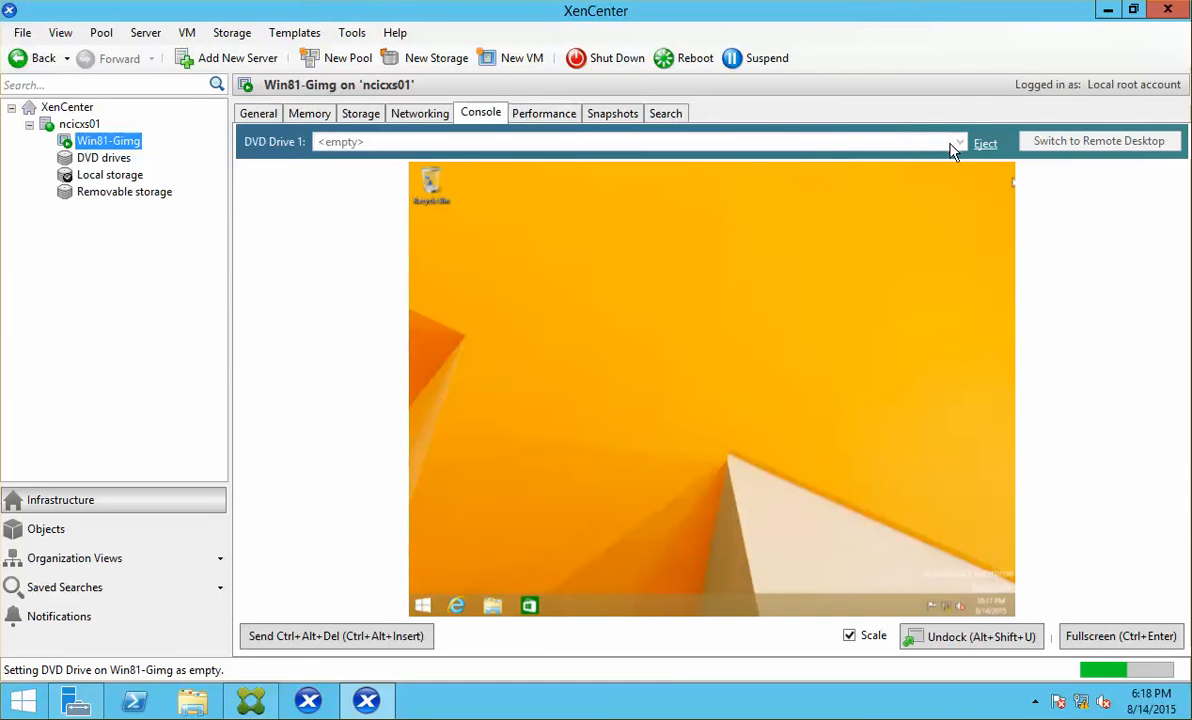
pyautogui.click(959, 143)
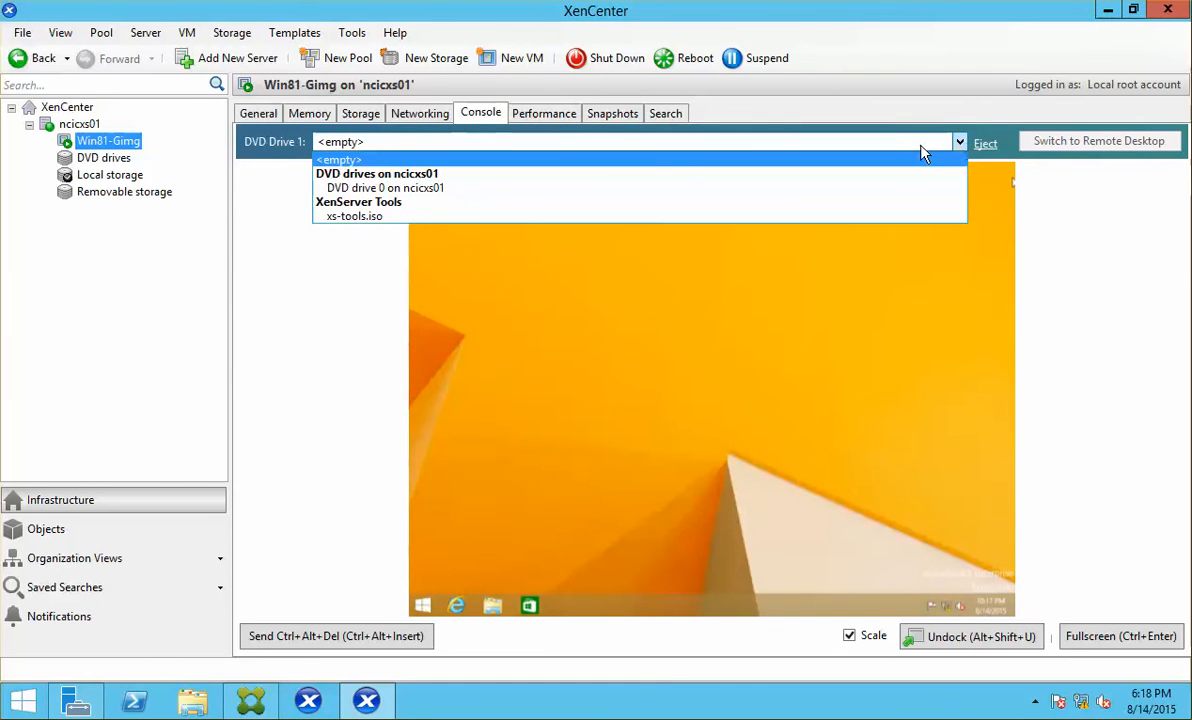
pyautogui.click(432, 188)
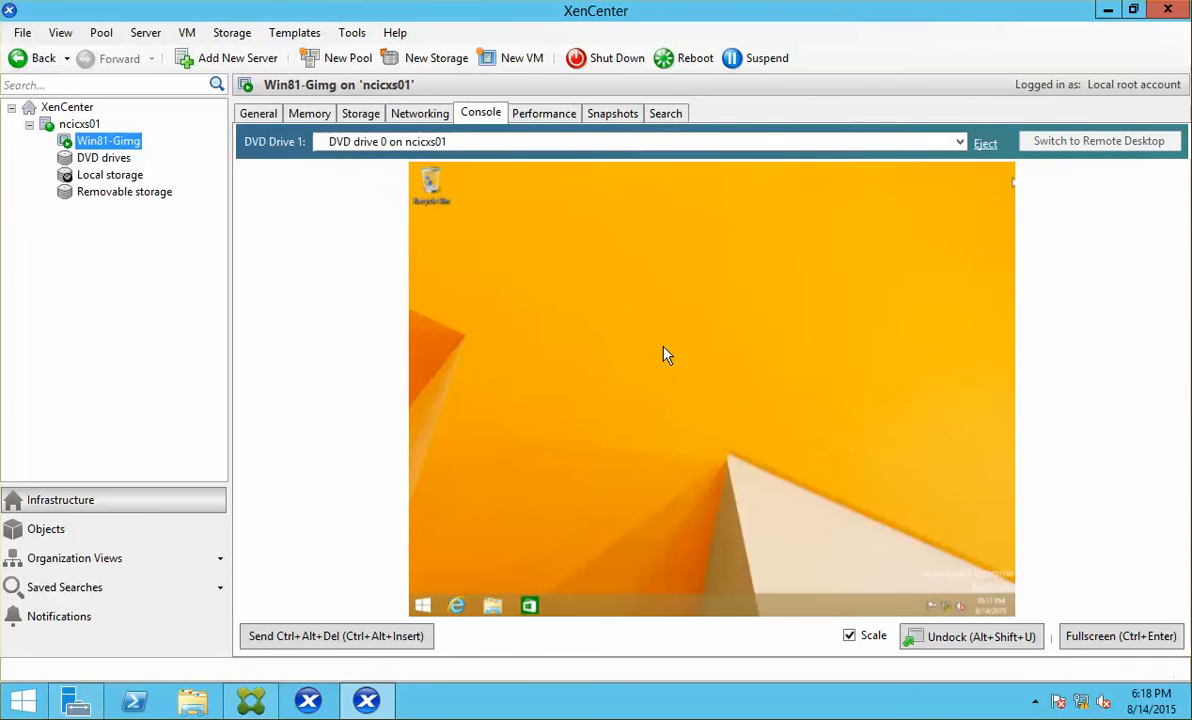
# Step: In the VM's File Explorer, select CD Drive (D:) PVS_7.6
pyautogui.click(496, 609)
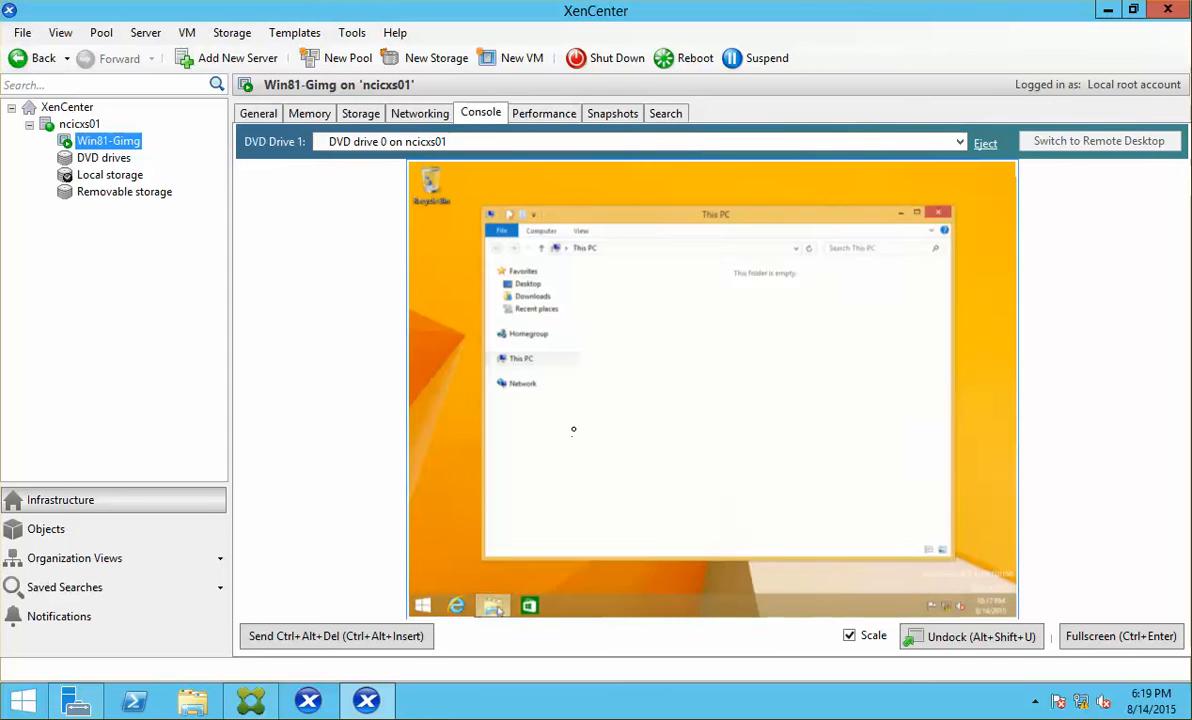
pyautogui.click(1102, 640)
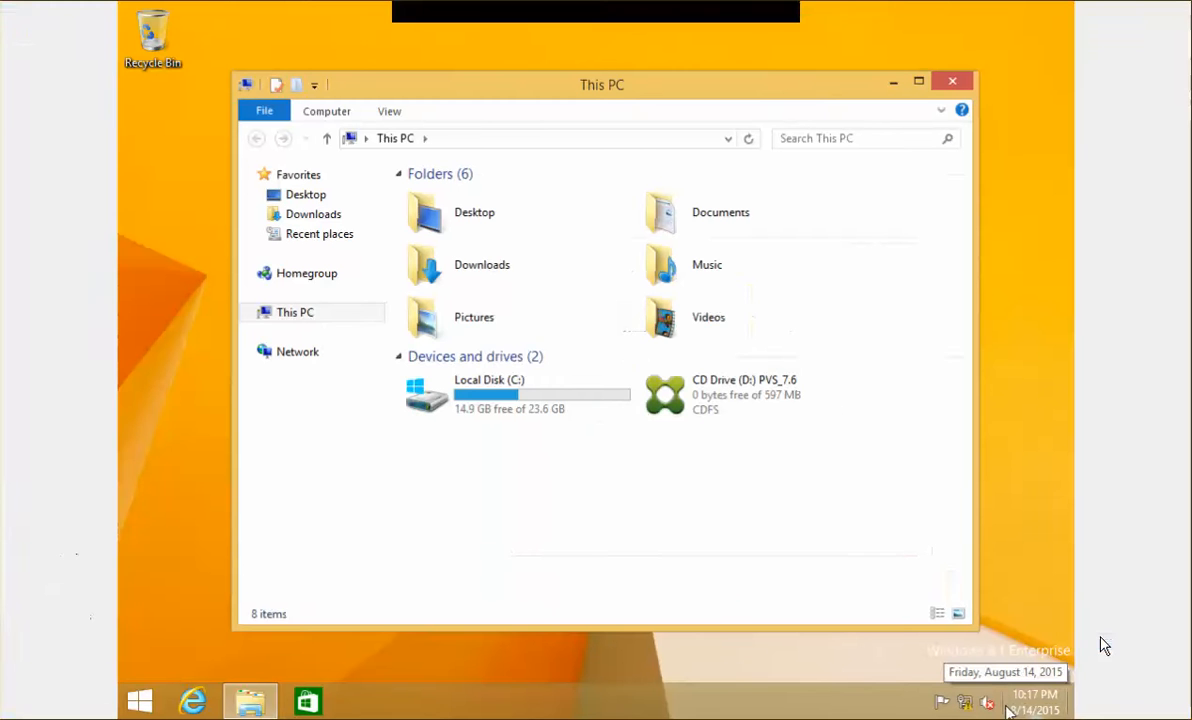
pyautogui.click(714, 404)
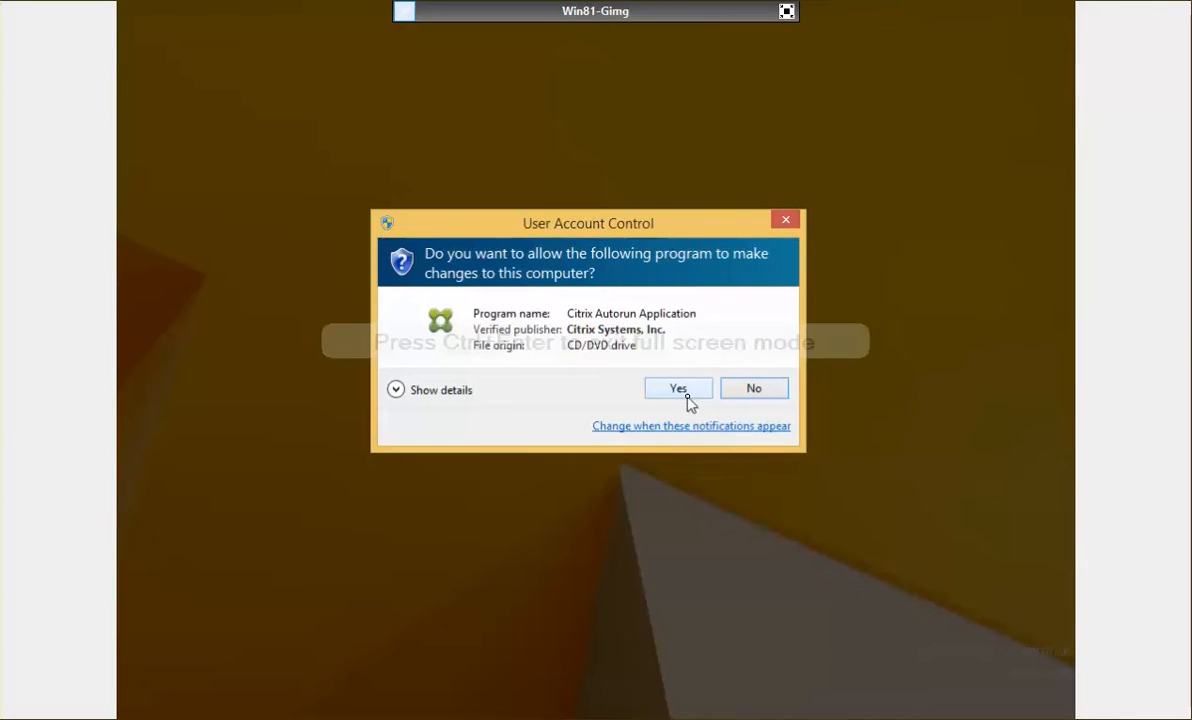
# Step: Start the PVS Target Device Installation and accept the license agreement
pyautogui.click(688, 397)
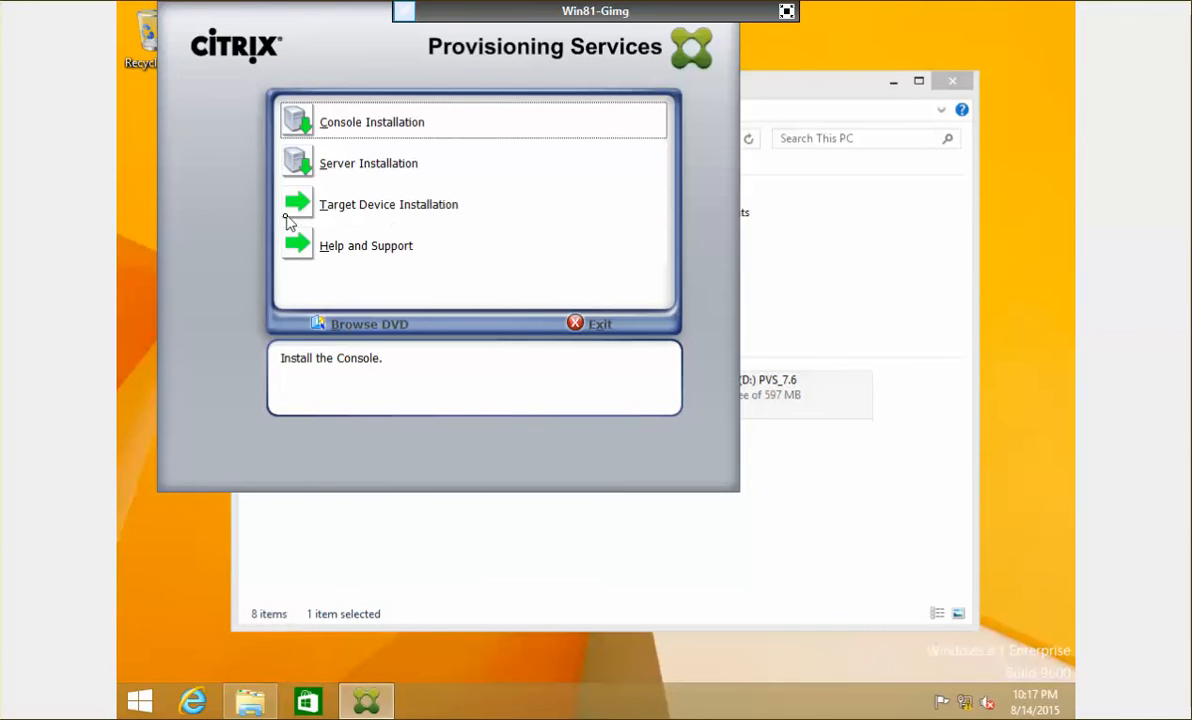
pyautogui.click(365, 210)
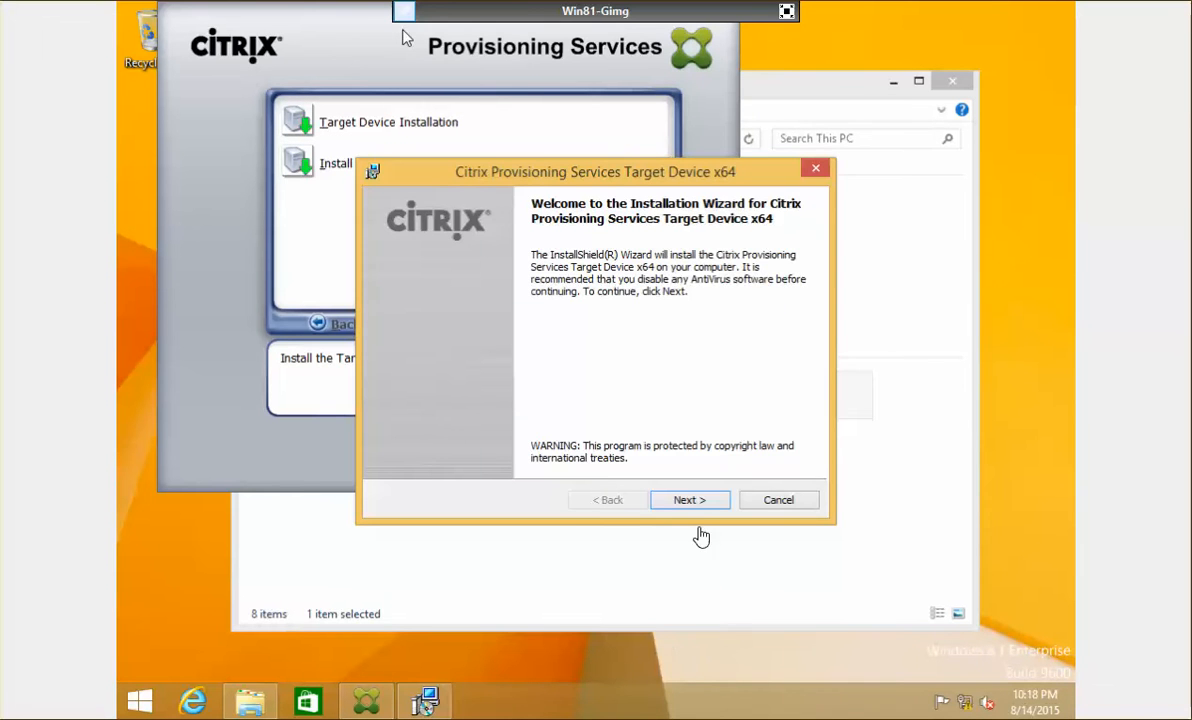
pyautogui.click(704, 508)
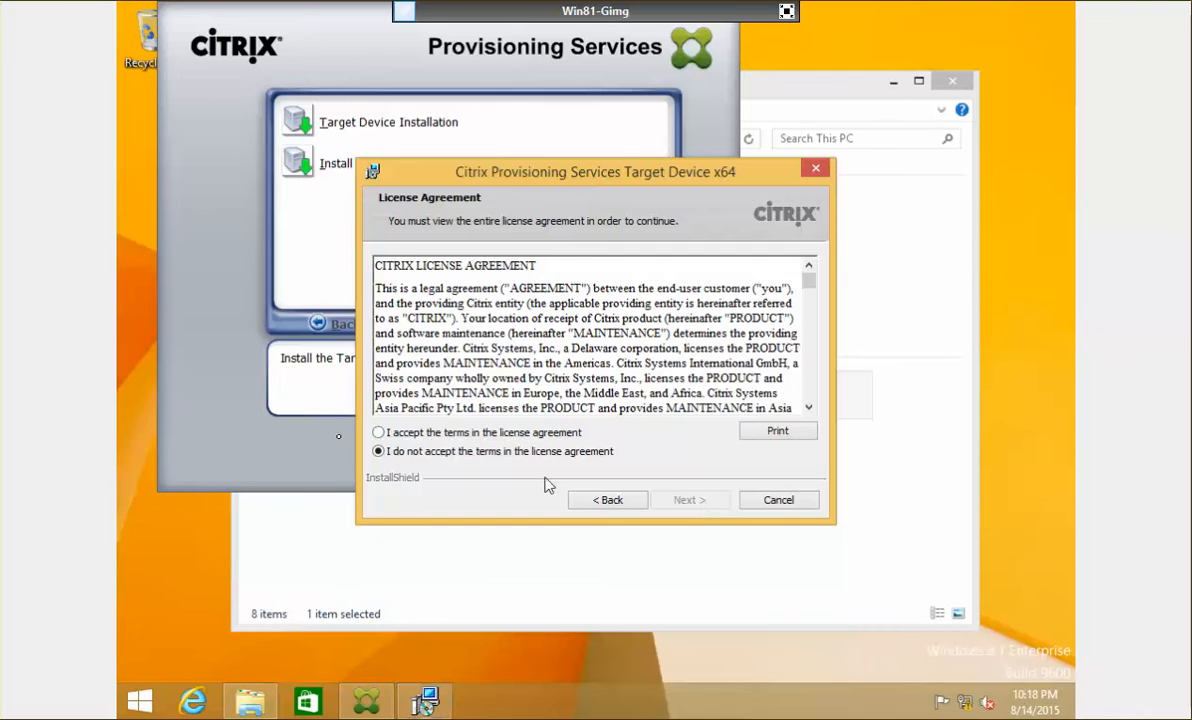
pyautogui.click(472, 436)
pyautogui.click(682, 505)
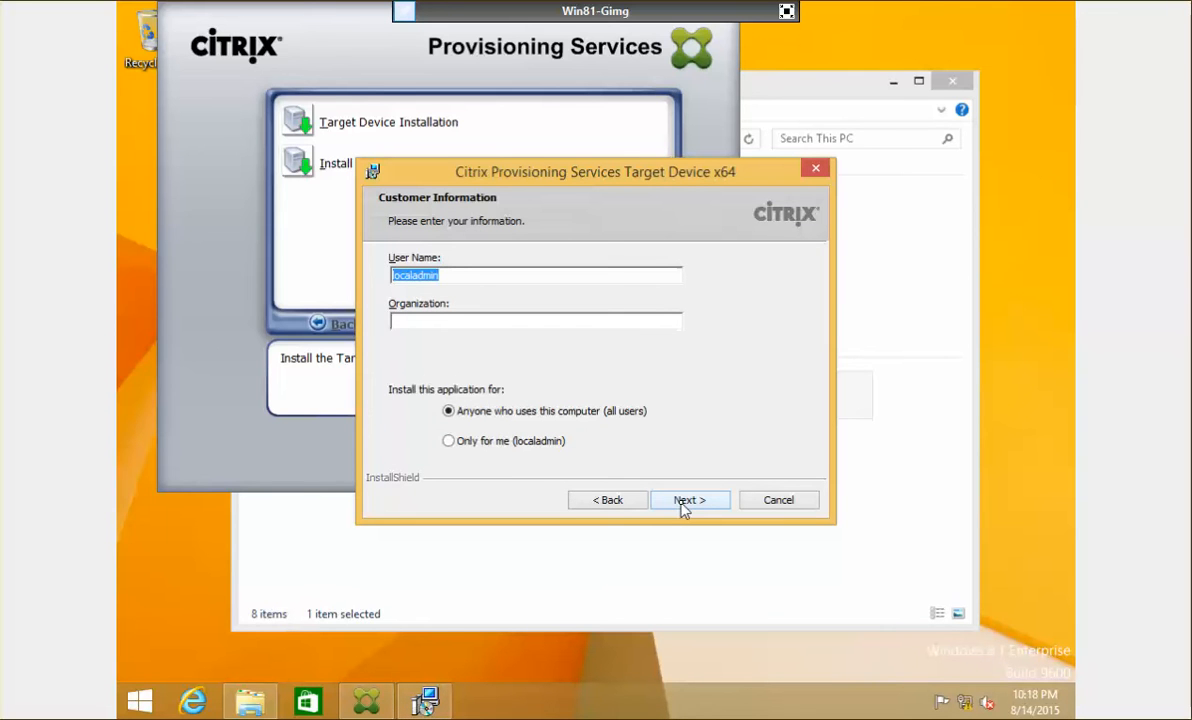
# Step: Enter the user name, keep the default folder, install, and finish with Imaging Wizard launching
pyautogui.write('Administrator')
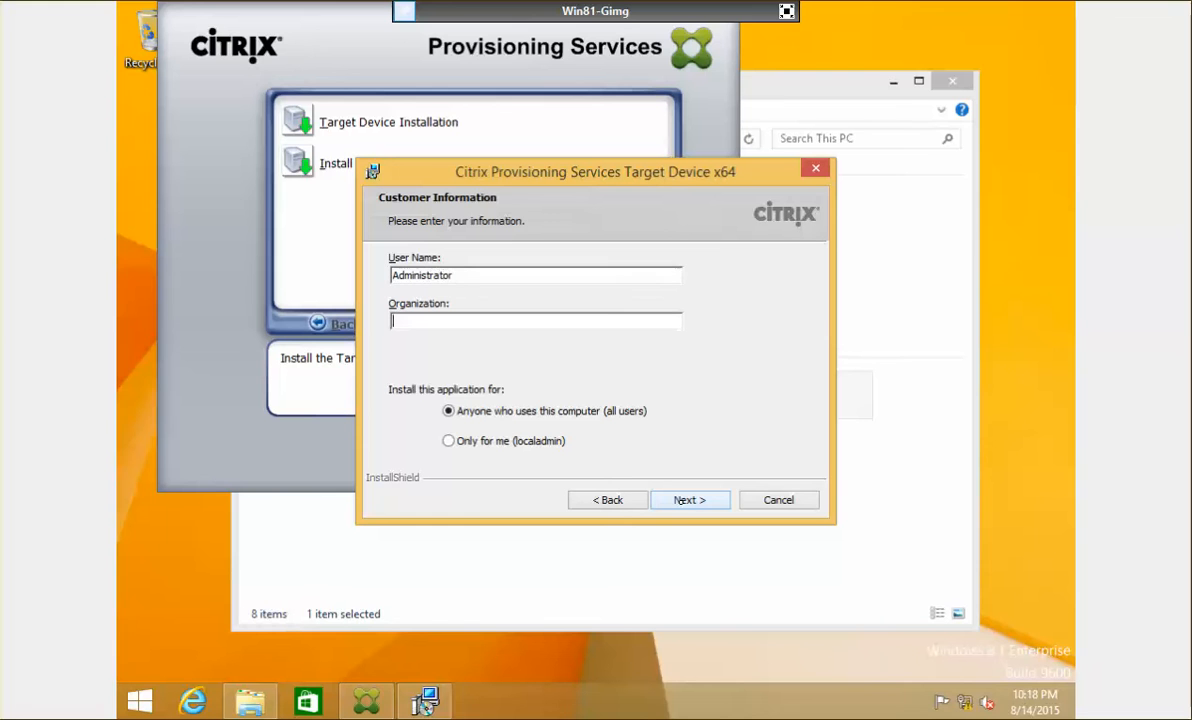
pyautogui.write('Netosft')
pyautogui.click(686, 500)
pyautogui.click(686, 500)
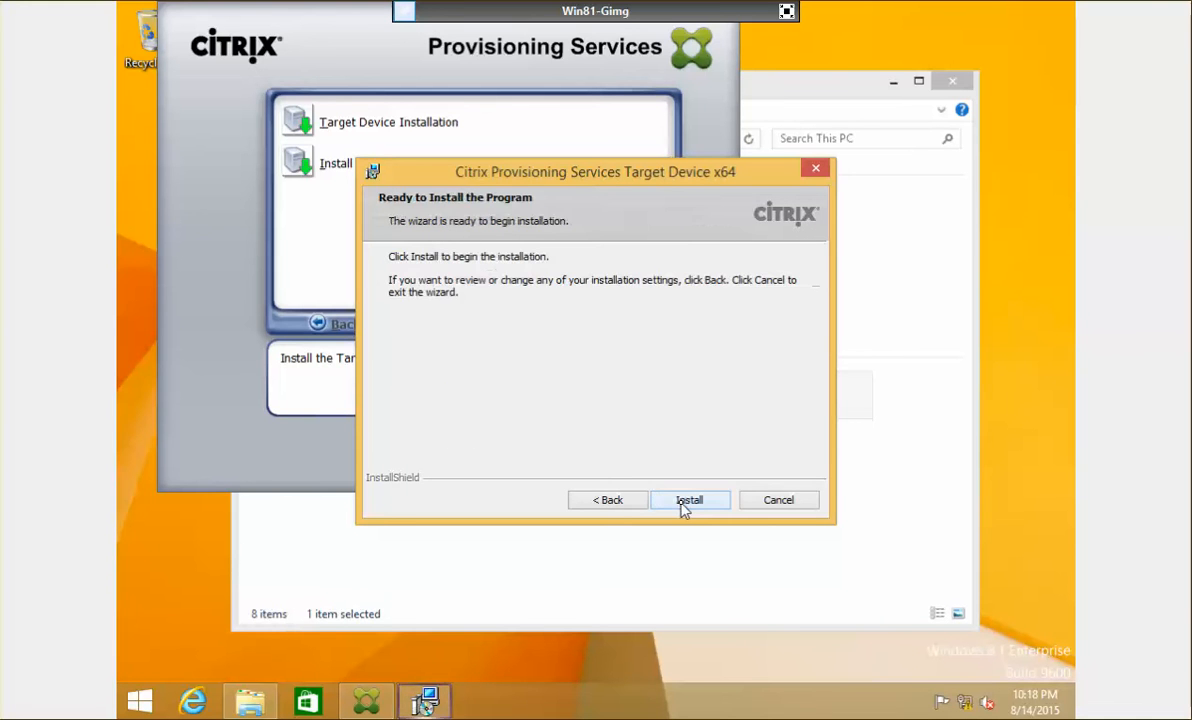
pyautogui.click(686, 500)
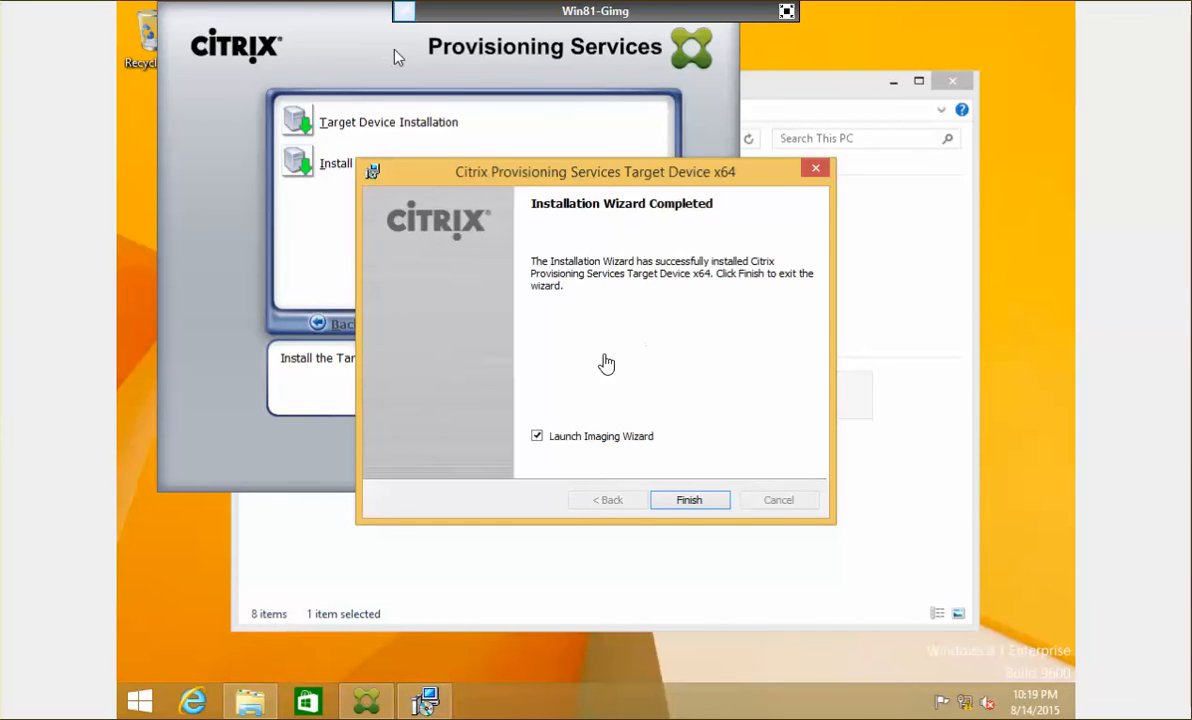
pyautogui.click(706, 502)
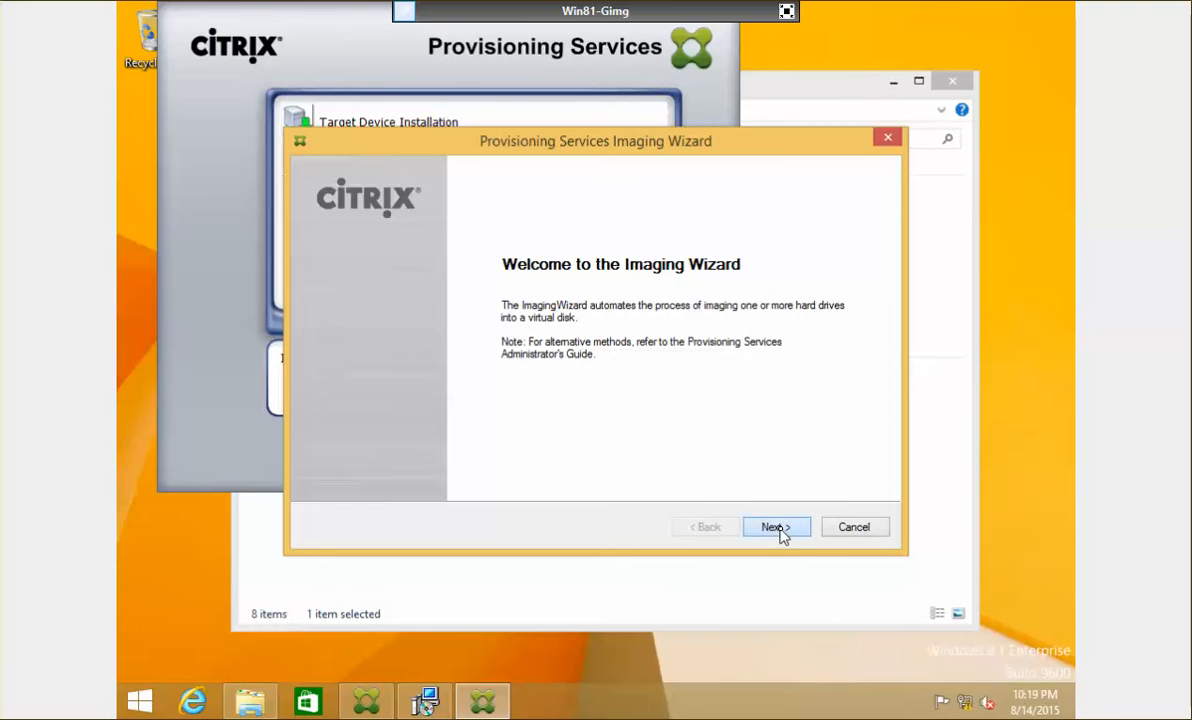
# Step: Connect the Imaging Wizard to farm server 172.16.10.40 using explicit administrator credentials
pyautogui.click(776, 527)
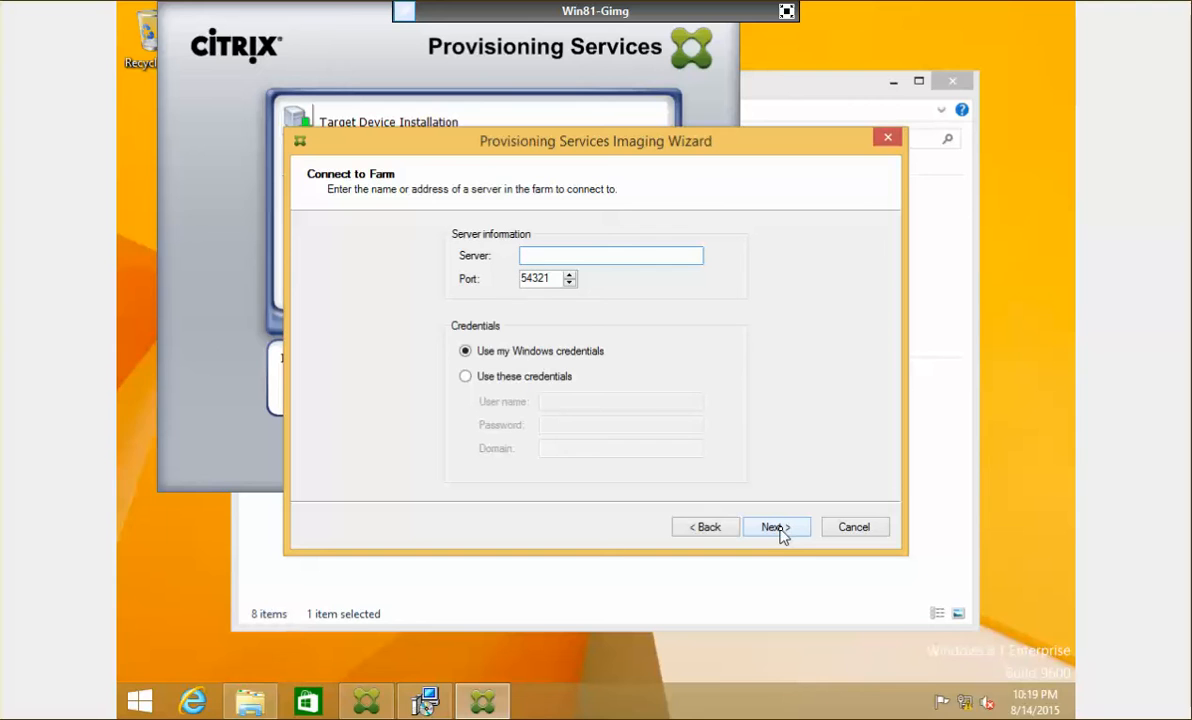
pyautogui.write('172.16.10.40')
pyautogui.click(465, 376)
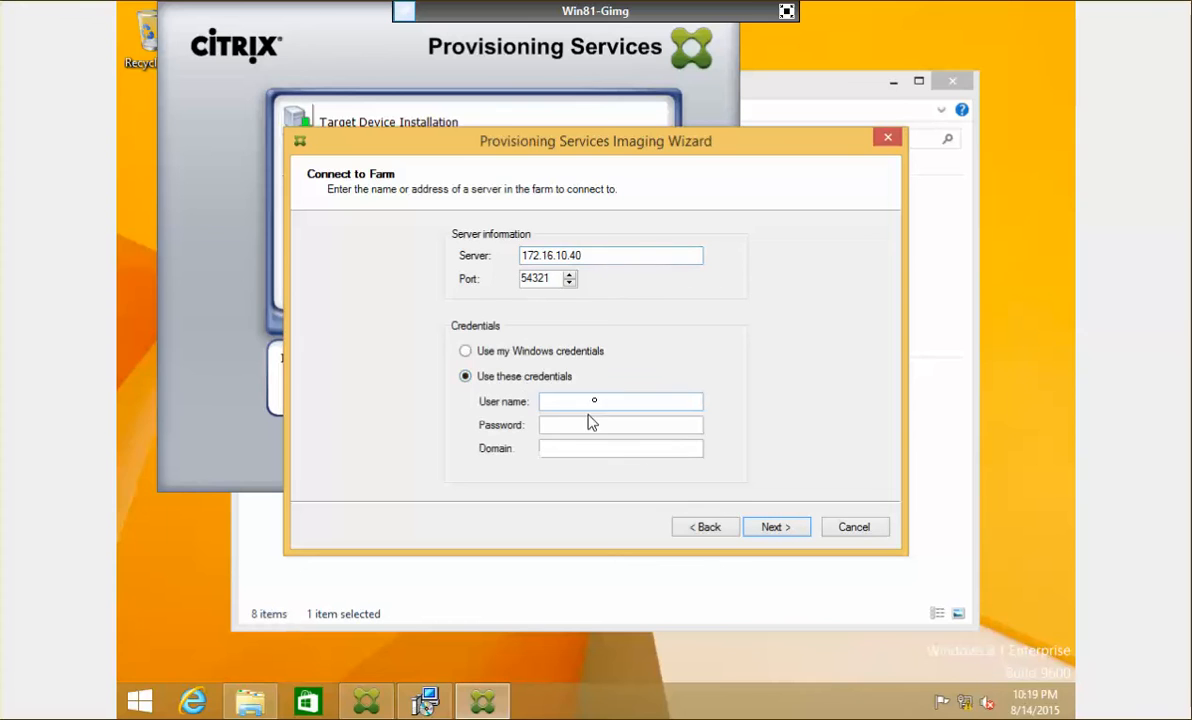
pyautogui.write('administrator')
pyautogui.press('Tab')
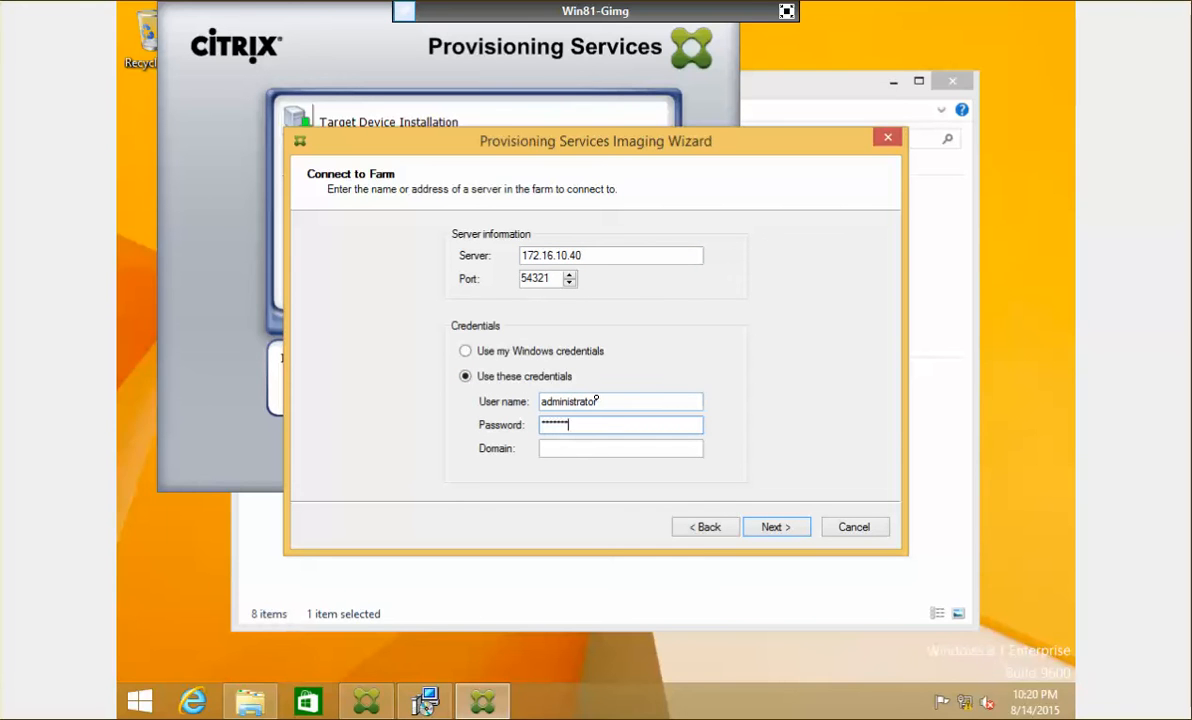
pyautogui.press('Tab')
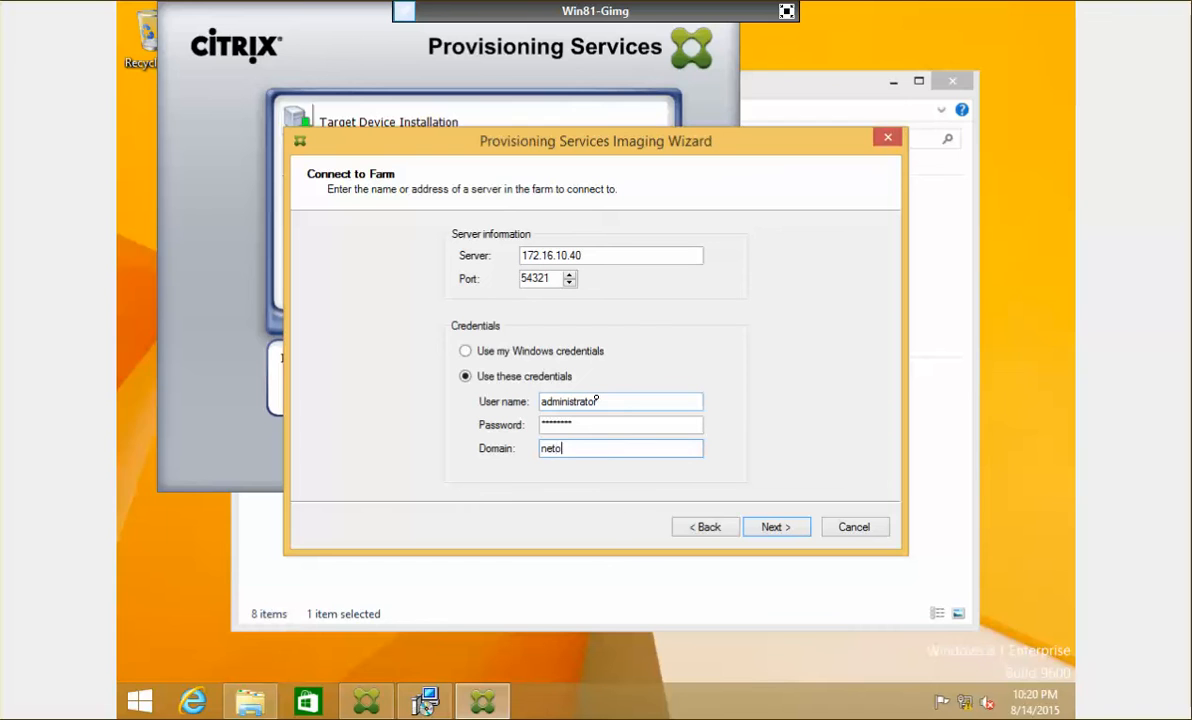
pyautogui.press('Return')
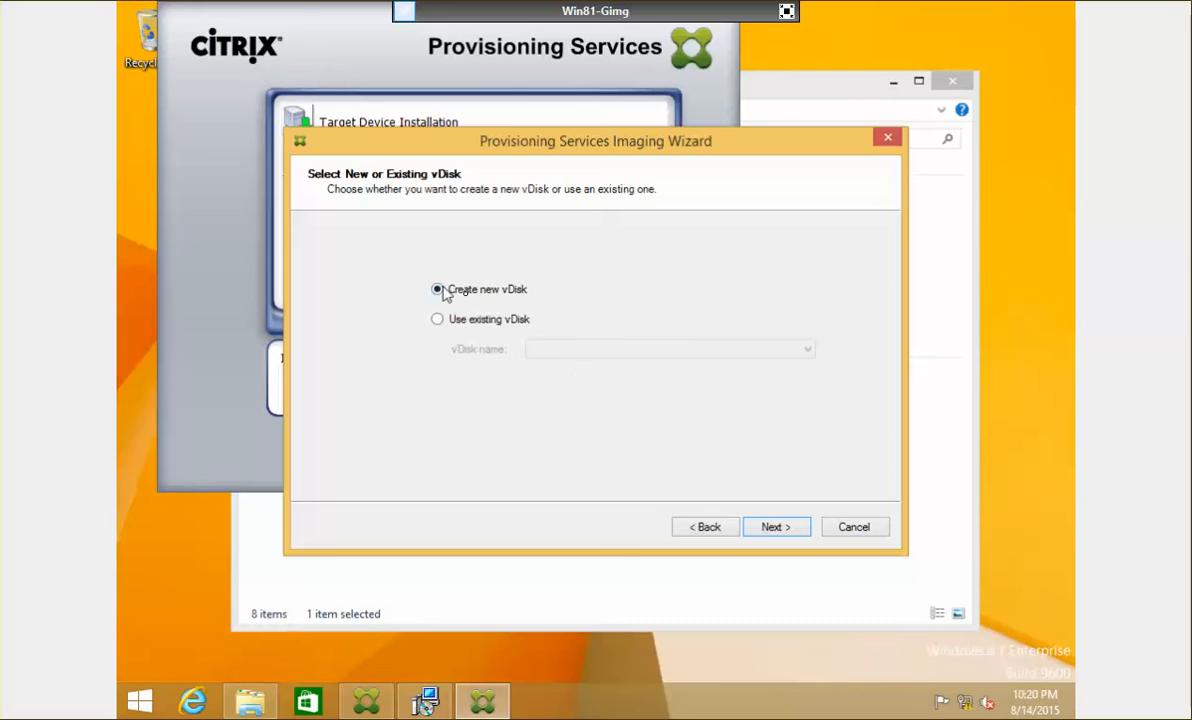
# Step: Define a new Dynamic vDisk named Master-Img-PvD
pyautogui.click(786, 528)
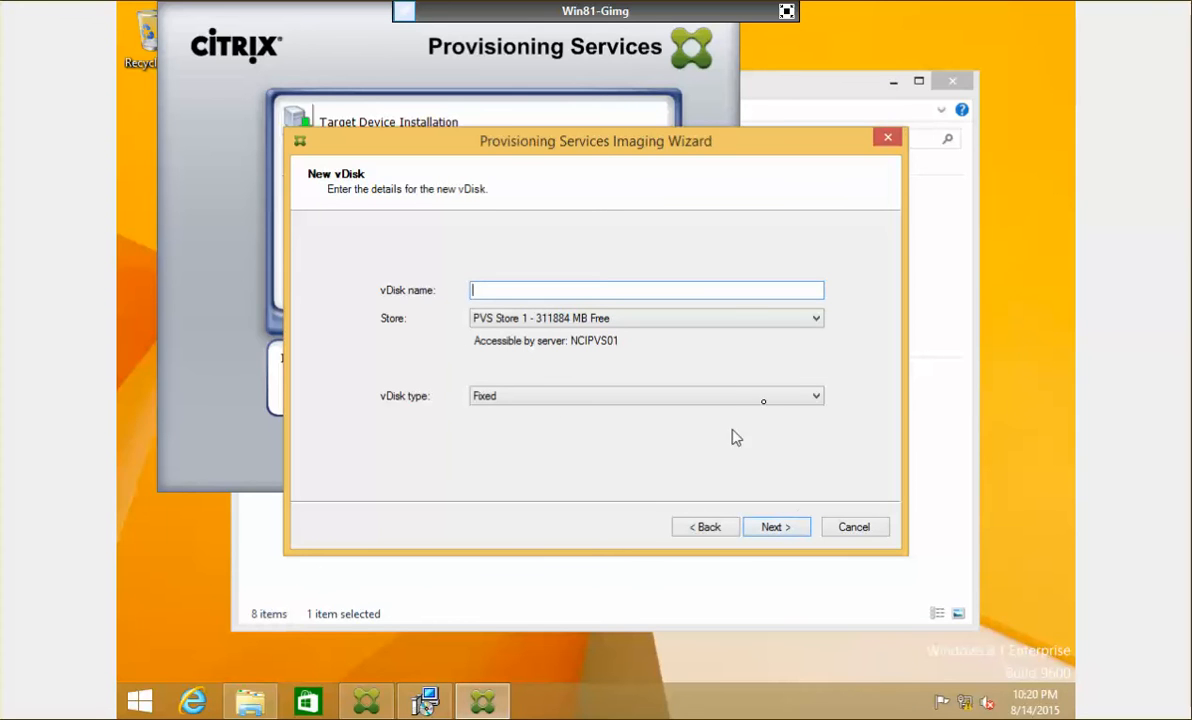
pyautogui.click(767, 398)
pyautogui.click(572, 427)
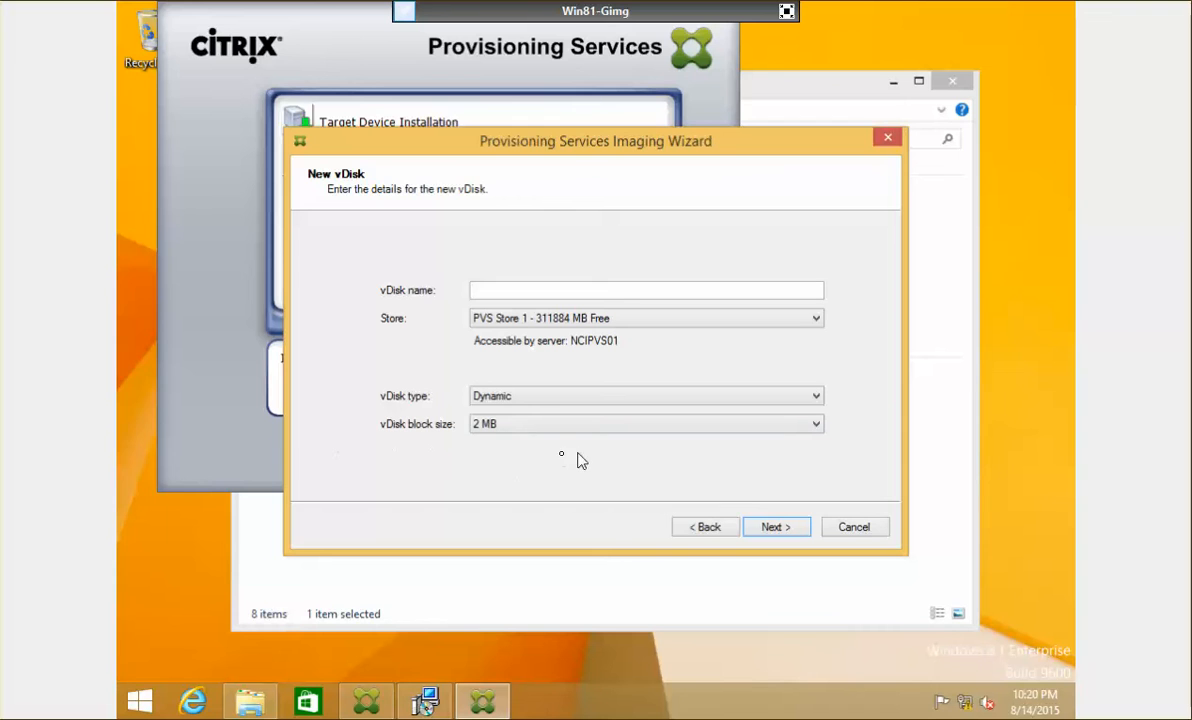
pyautogui.click(631, 289)
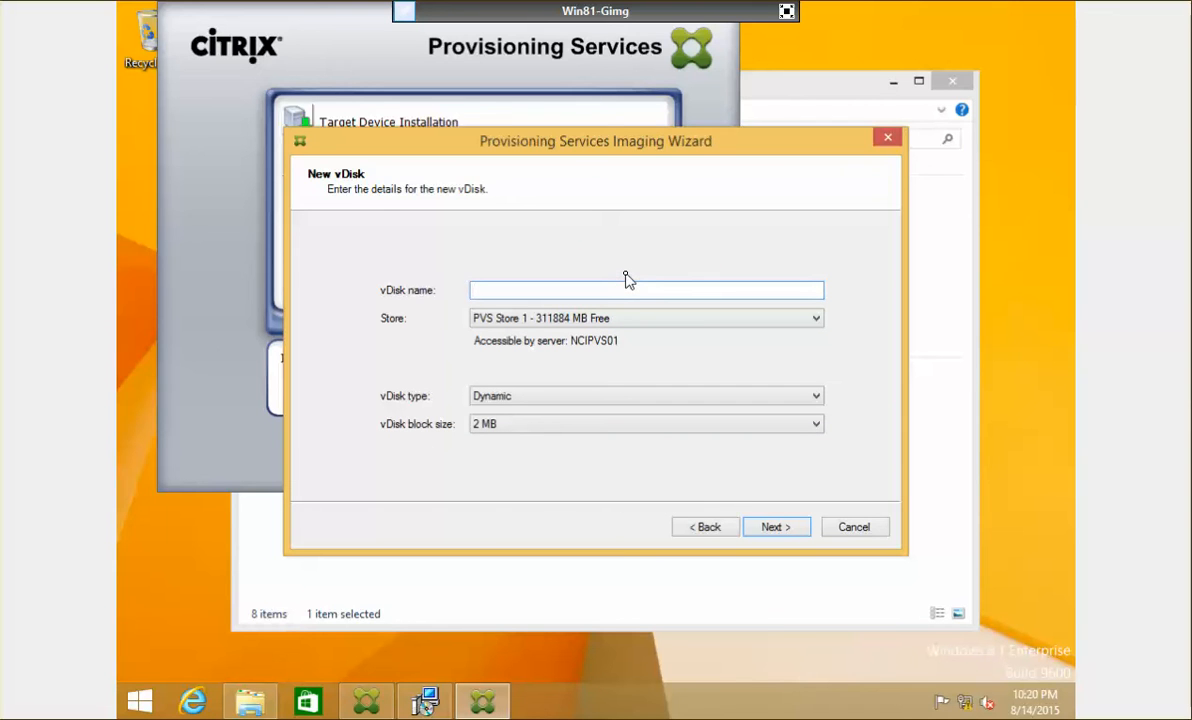
pyautogui.write('Master-Img-PvD')
pyautogui.click(782, 538)
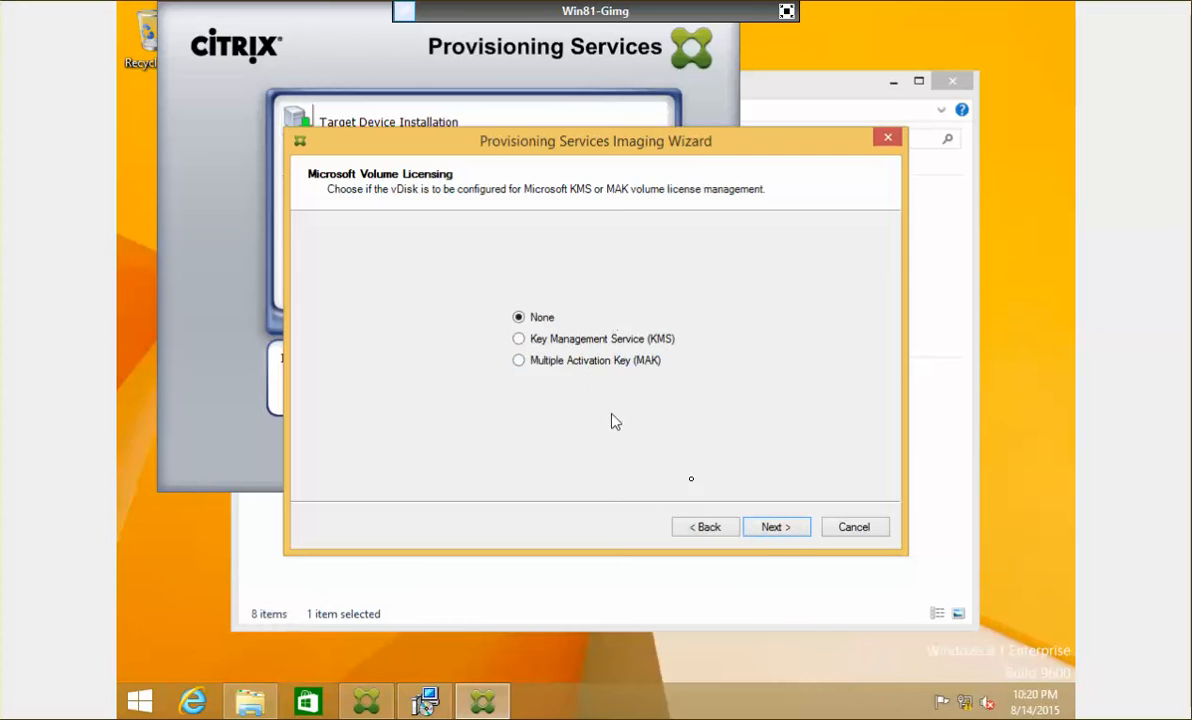
# Step: Keep no volume licensing, default image volumes and existing target device details
pyautogui.click(772, 530)
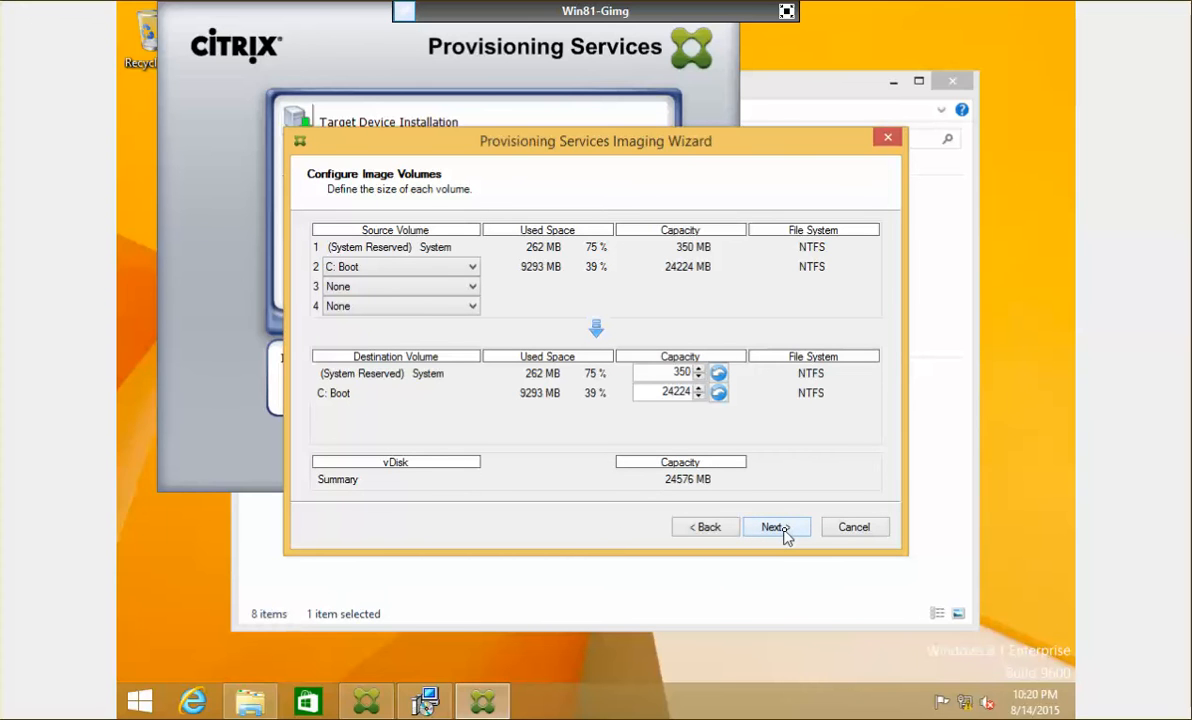
pyautogui.click(786, 537)
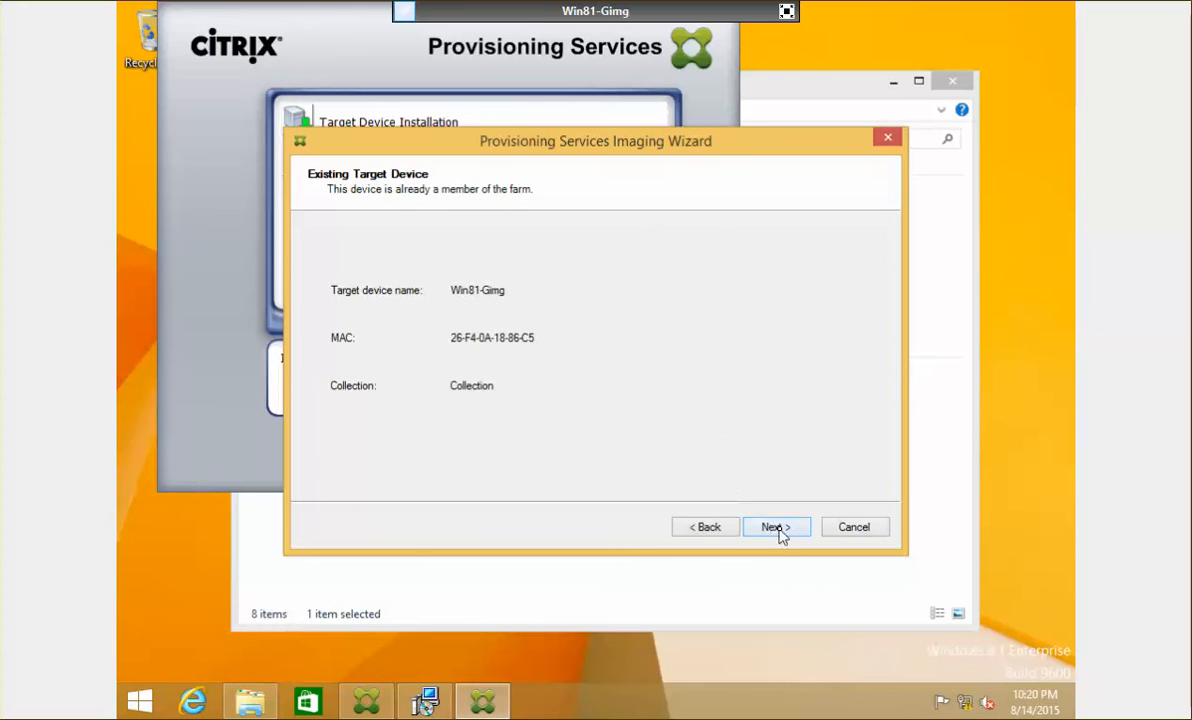
pyautogui.click(781, 535)
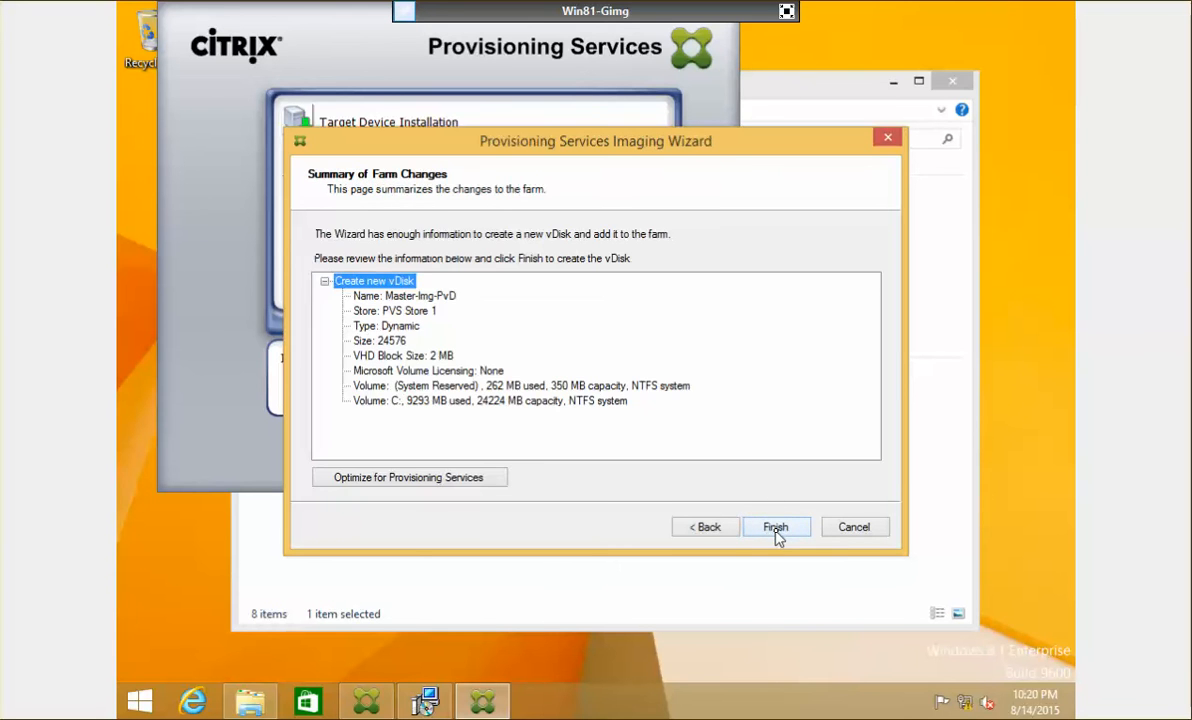
# Step: Optimize the device for Provisioning Services and create the Master-Img-PvD vDisk
pyautogui.click(430, 480)
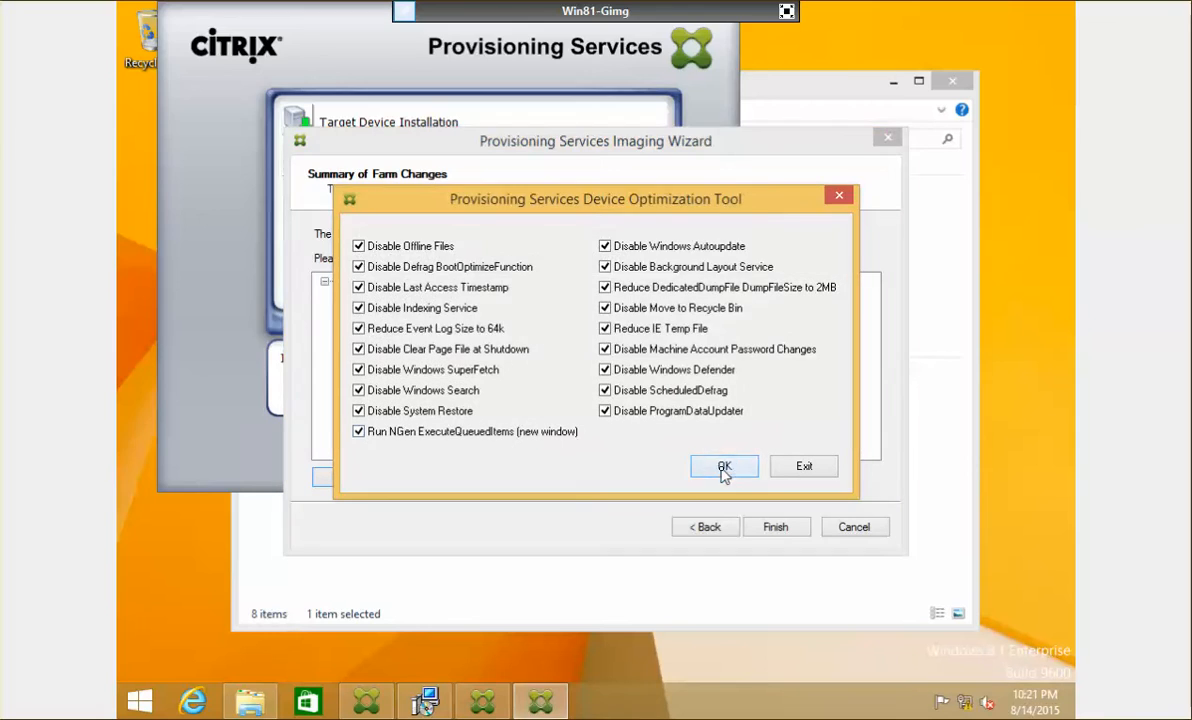
pyautogui.click(720, 466)
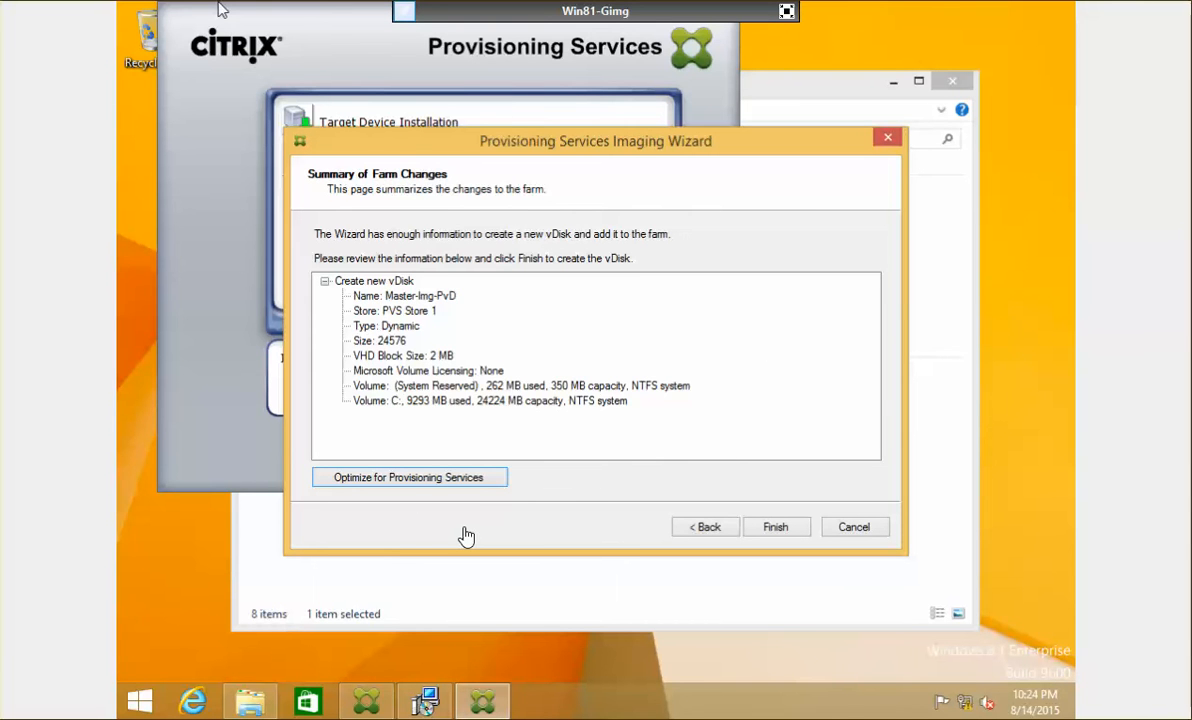
pyautogui.click(777, 527)
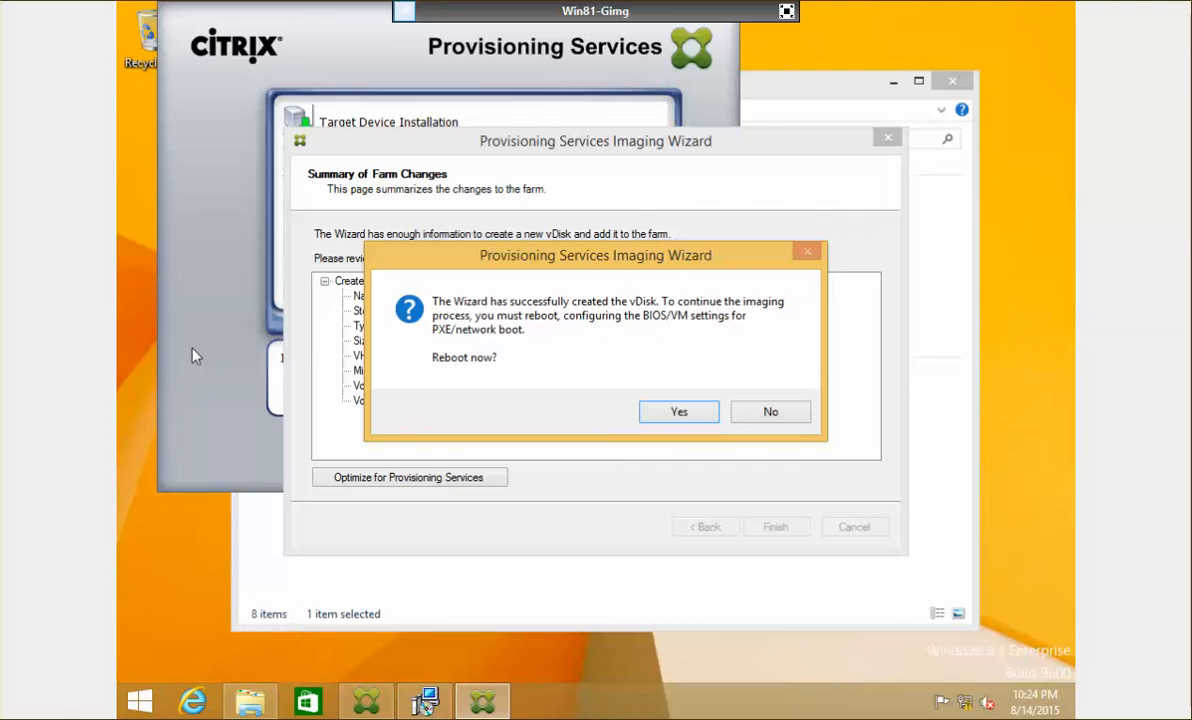
pyautogui.click(2, 322)
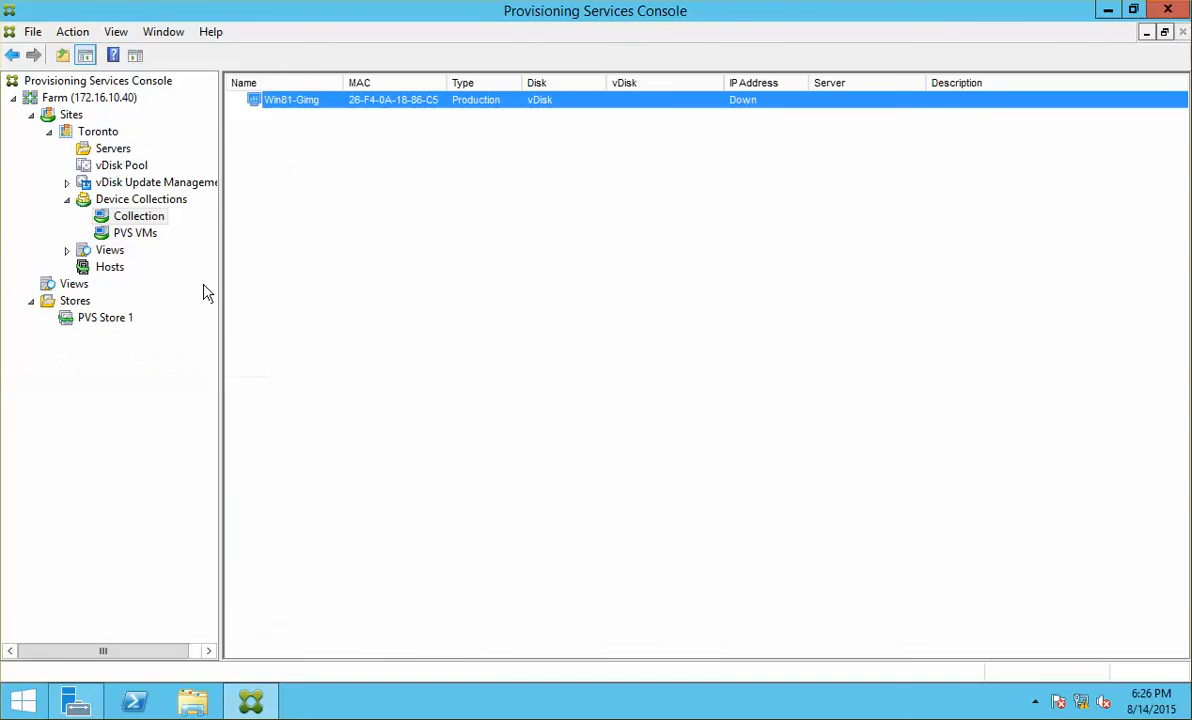
pyautogui.click(138, 166)
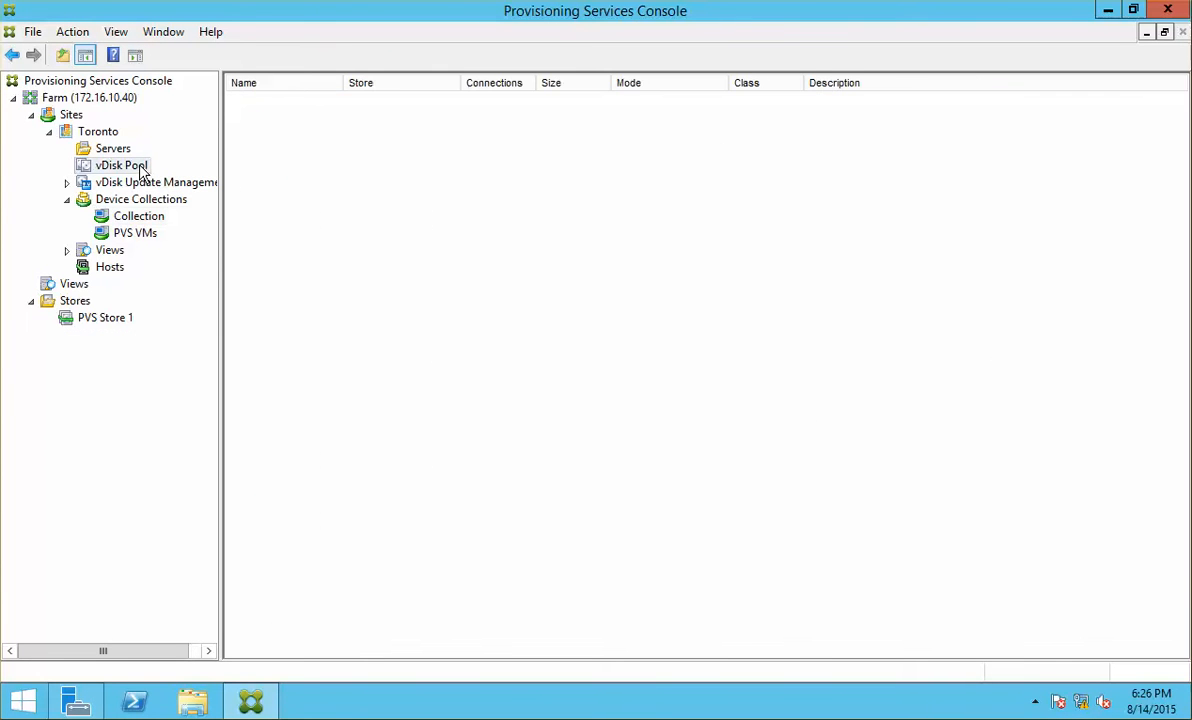
pyautogui.click(117, 266)
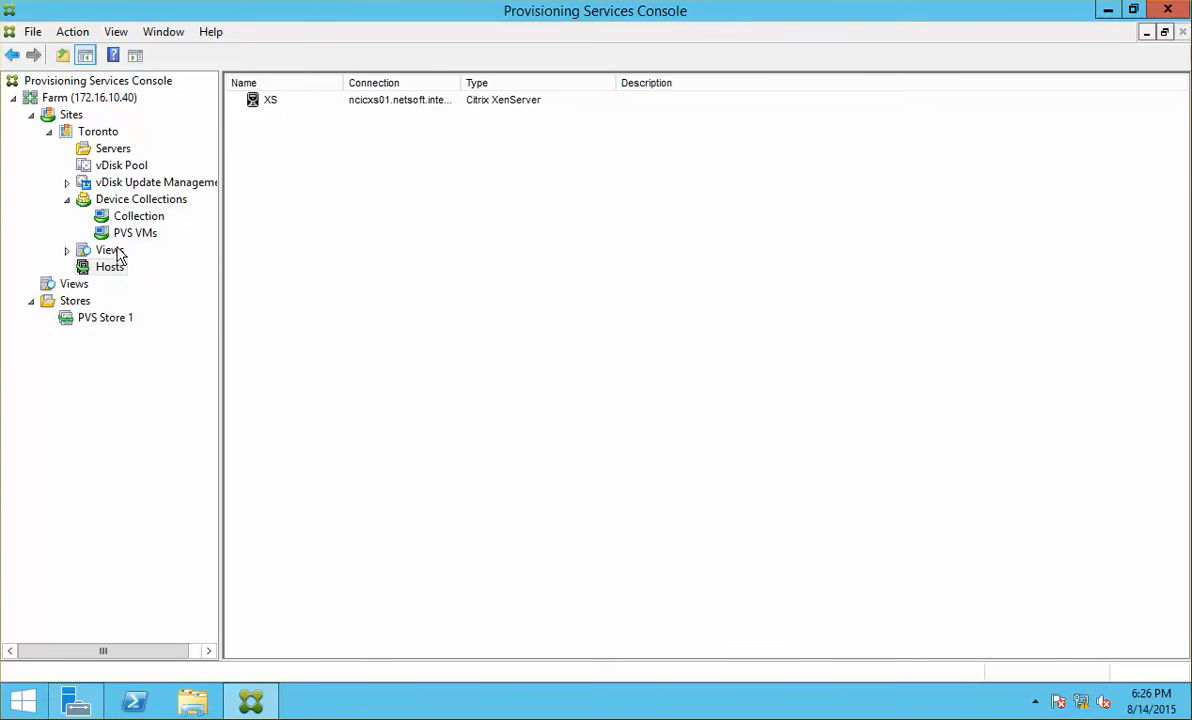
pyautogui.click(114, 250)
pyautogui.click(132, 217)
pyautogui.click(114, 161)
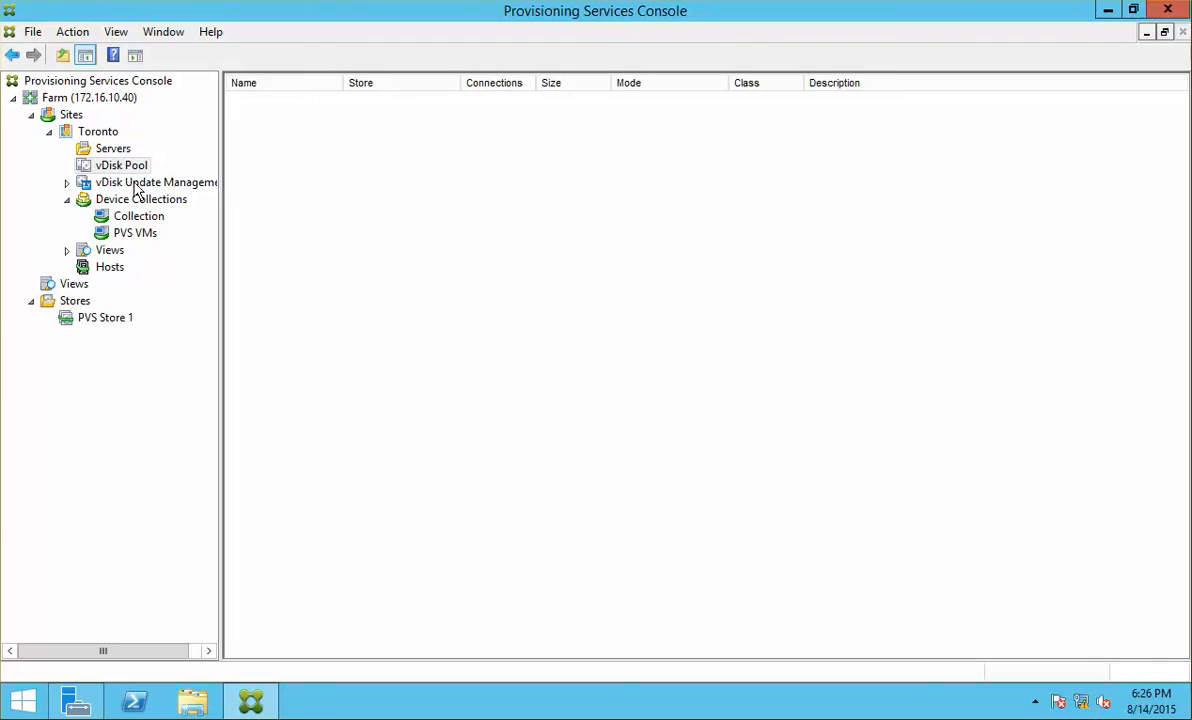
pyautogui.click(113, 317)
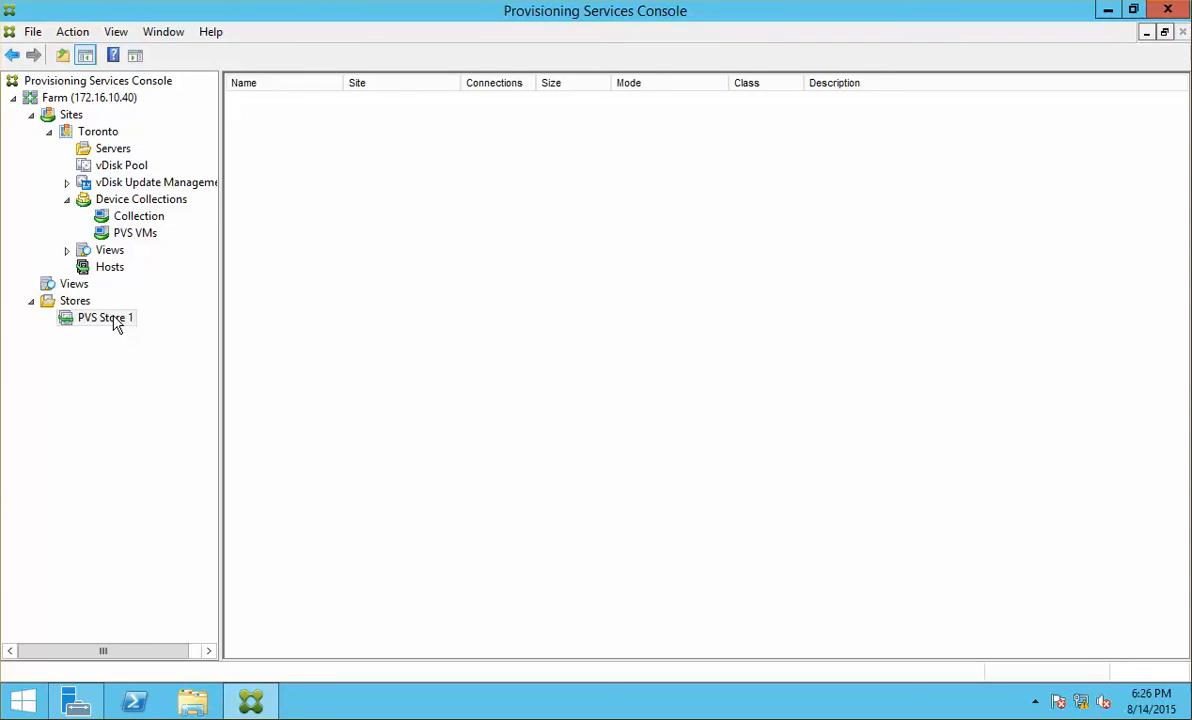
pyautogui.click(74, 82)
pyautogui.rightClick(78, 83)
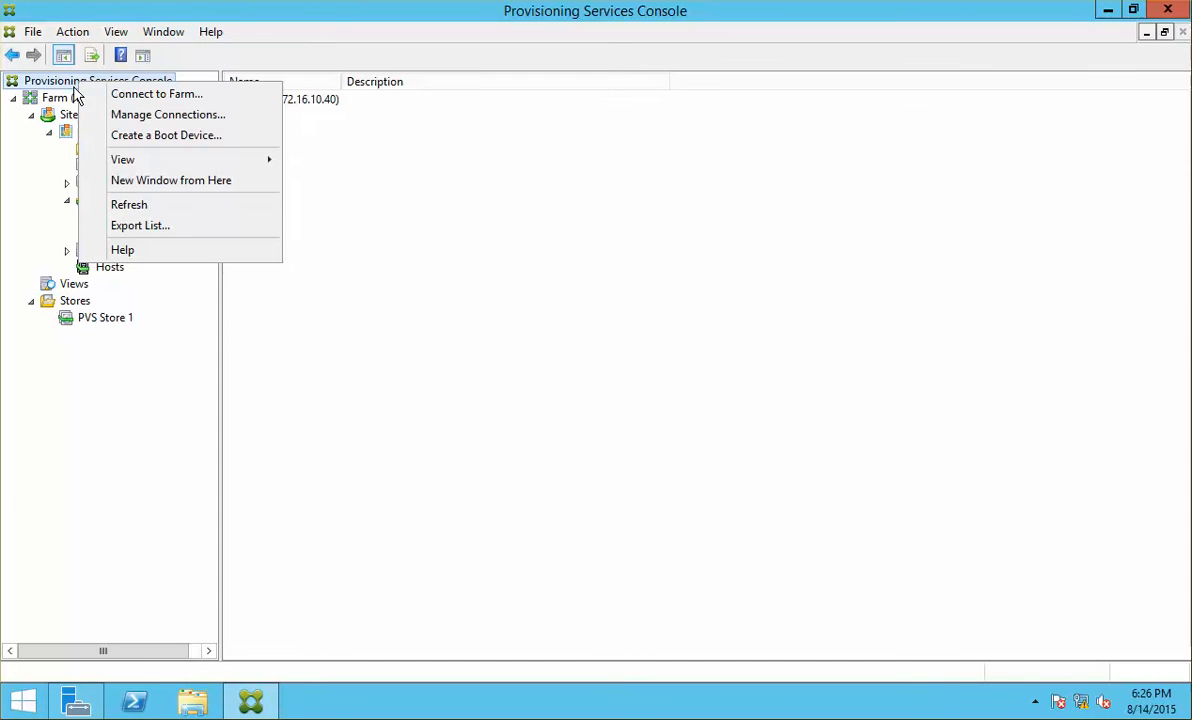
pyautogui.click(150, 206)
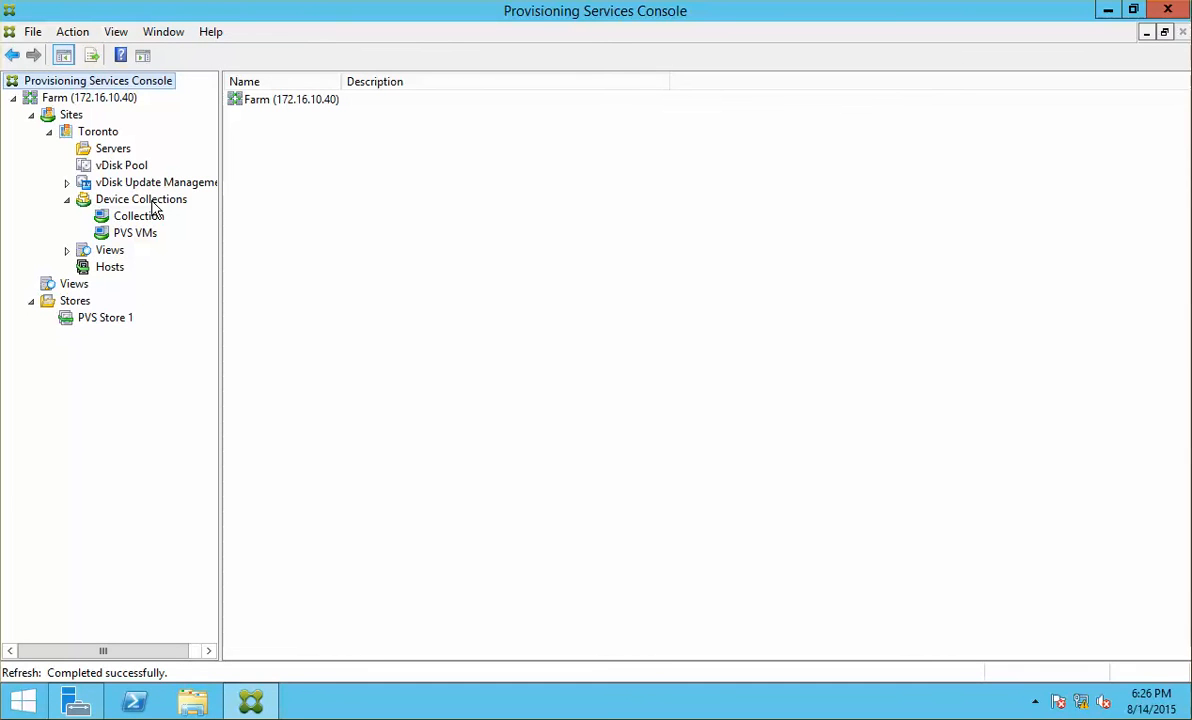
pyautogui.click(70, 114)
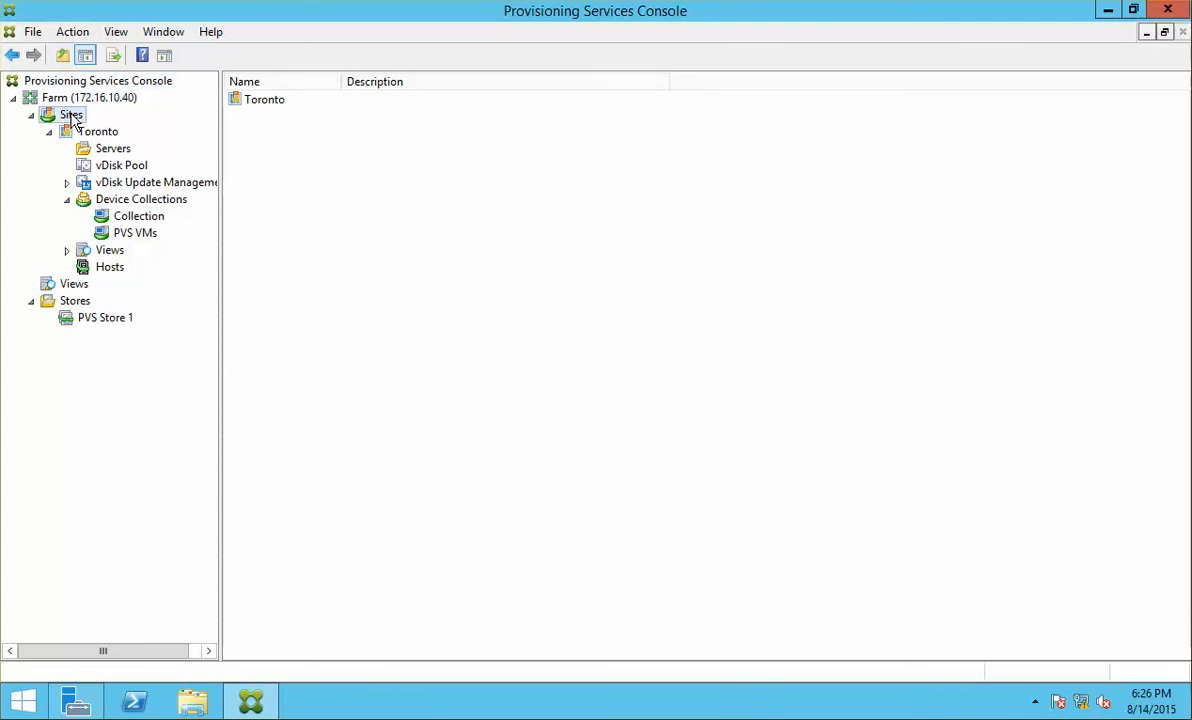
pyautogui.click(122, 165)
pyautogui.click(85, 318)
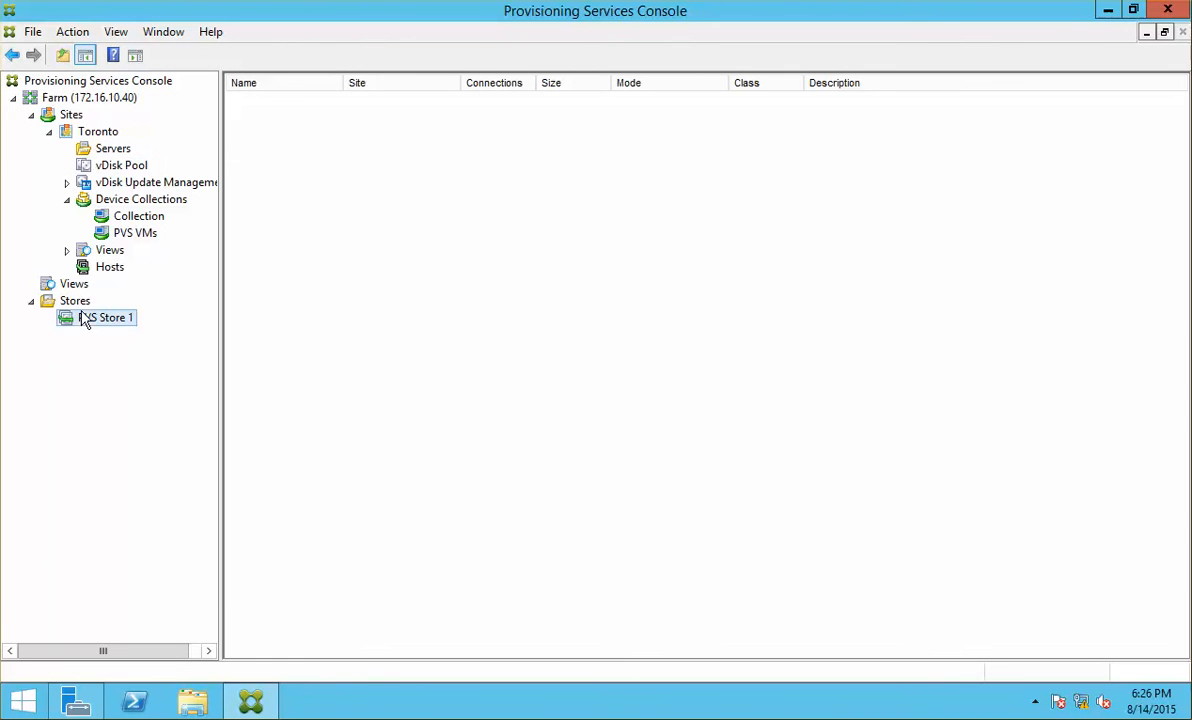
pyautogui.click(112, 265)
pyautogui.click(135, 236)
pyautogui.click(127, 199)
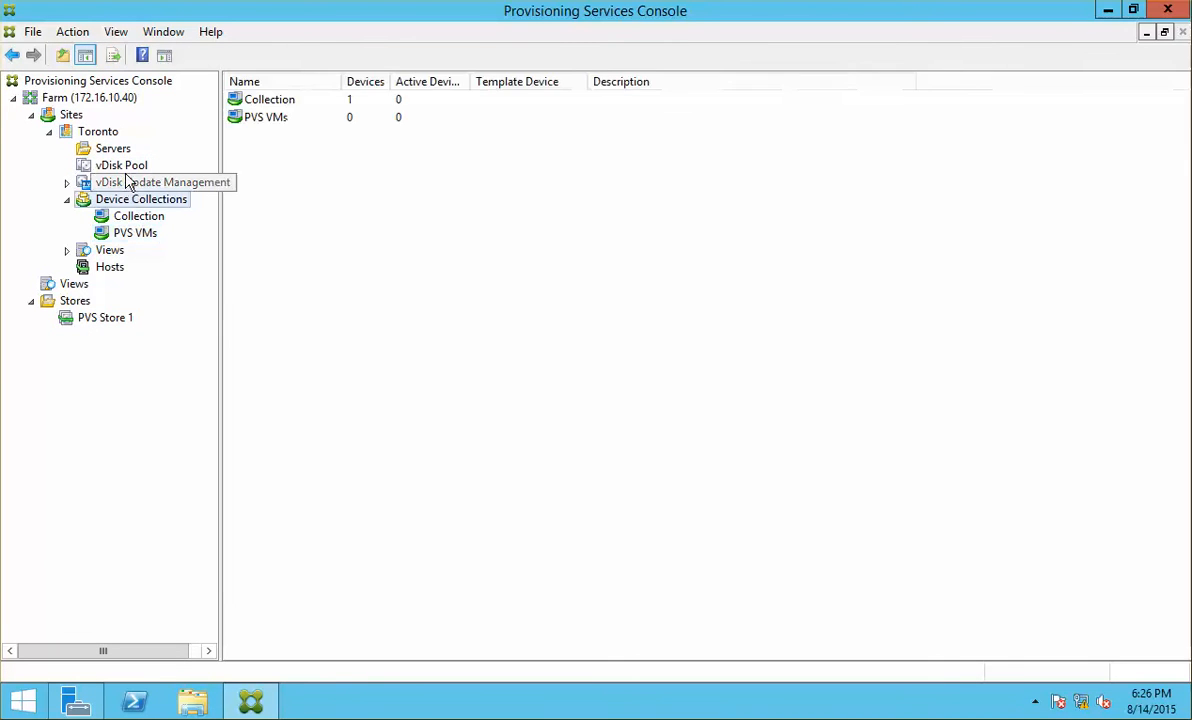
pyautogui.click(118, 165)
pyautogui.click(132, 234)
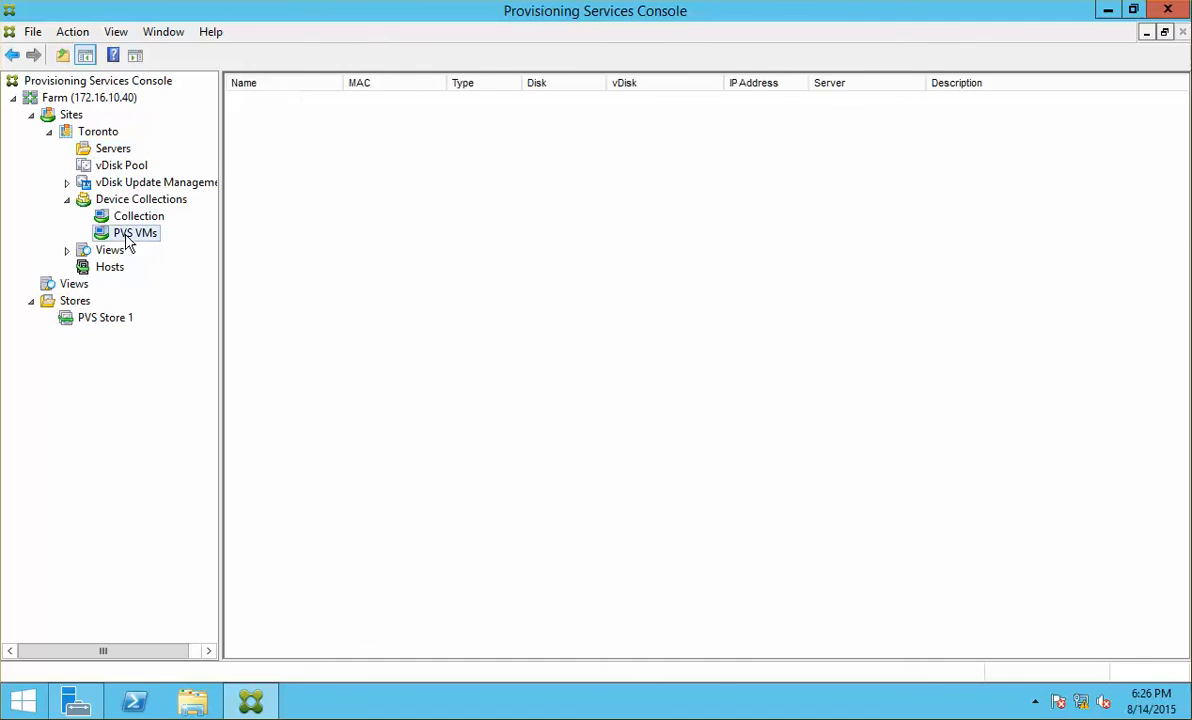
pyautogui.click(127, 201)
pyautogui.click(131, 218)
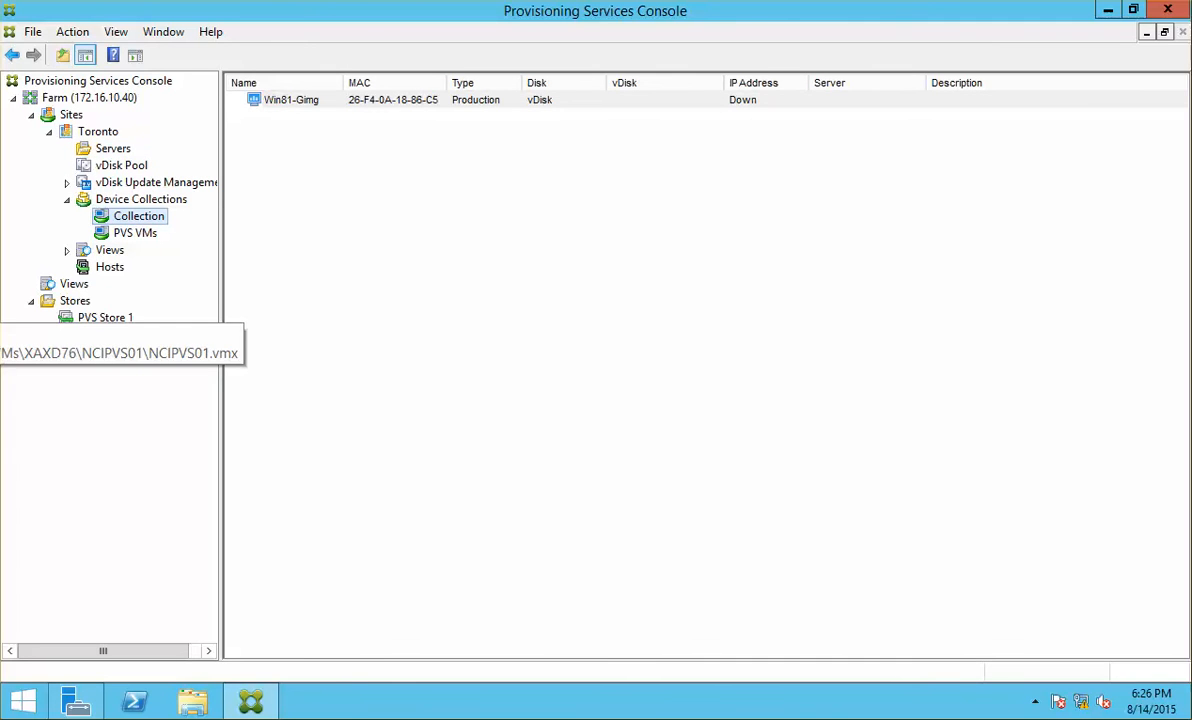
pyautogui.click(0, 283)
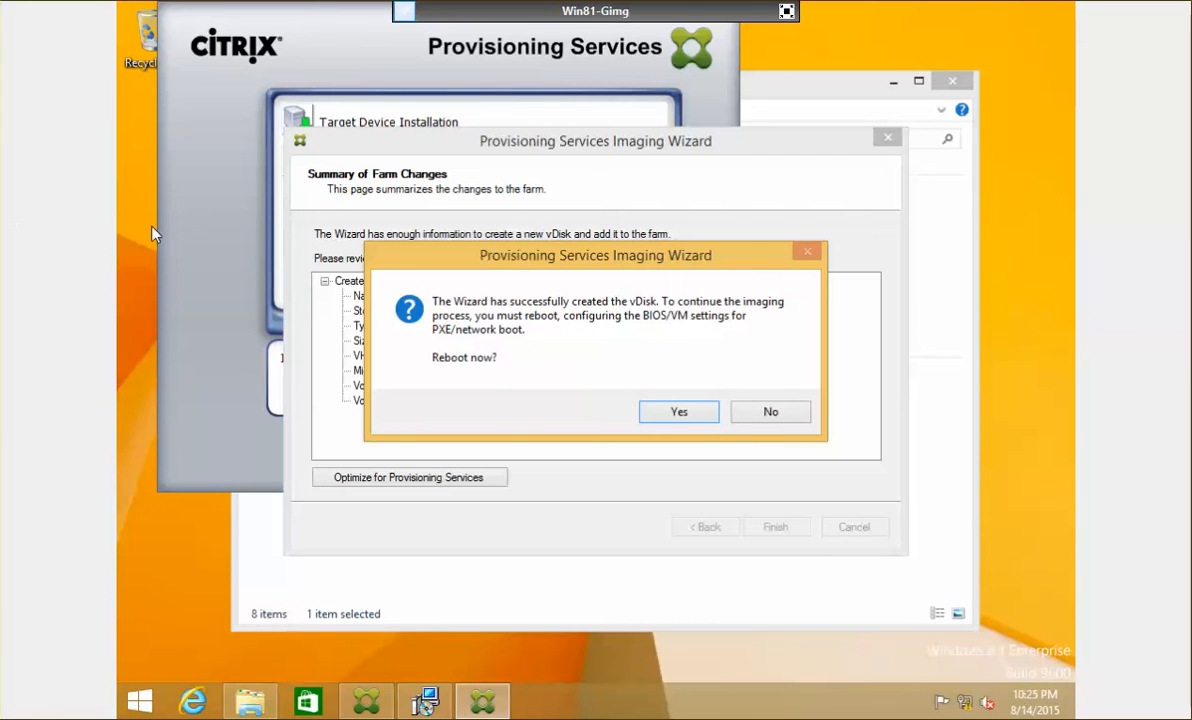
# Step: Set Win81-Gimg to boot from Network only, disabling DVD and hard disk, and accept the reboot
pyautogui.click(788, 11)
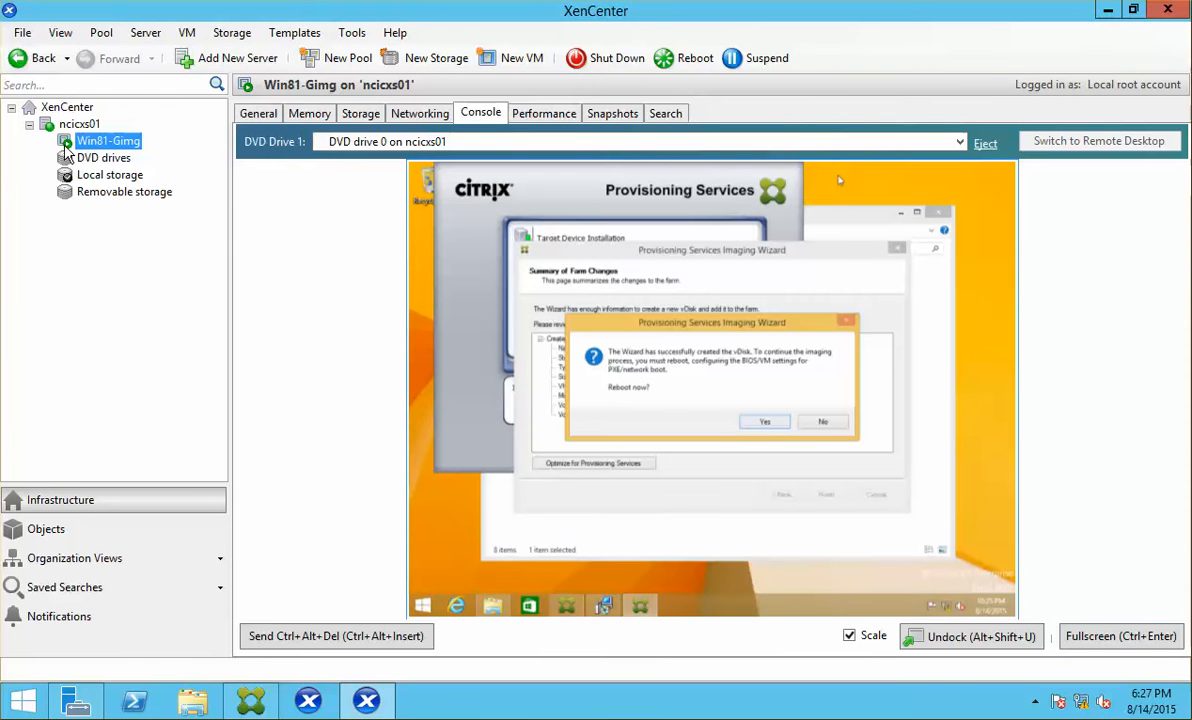
pyautogui.rightClick(96, 146)
pyautogui.click(172, 347)
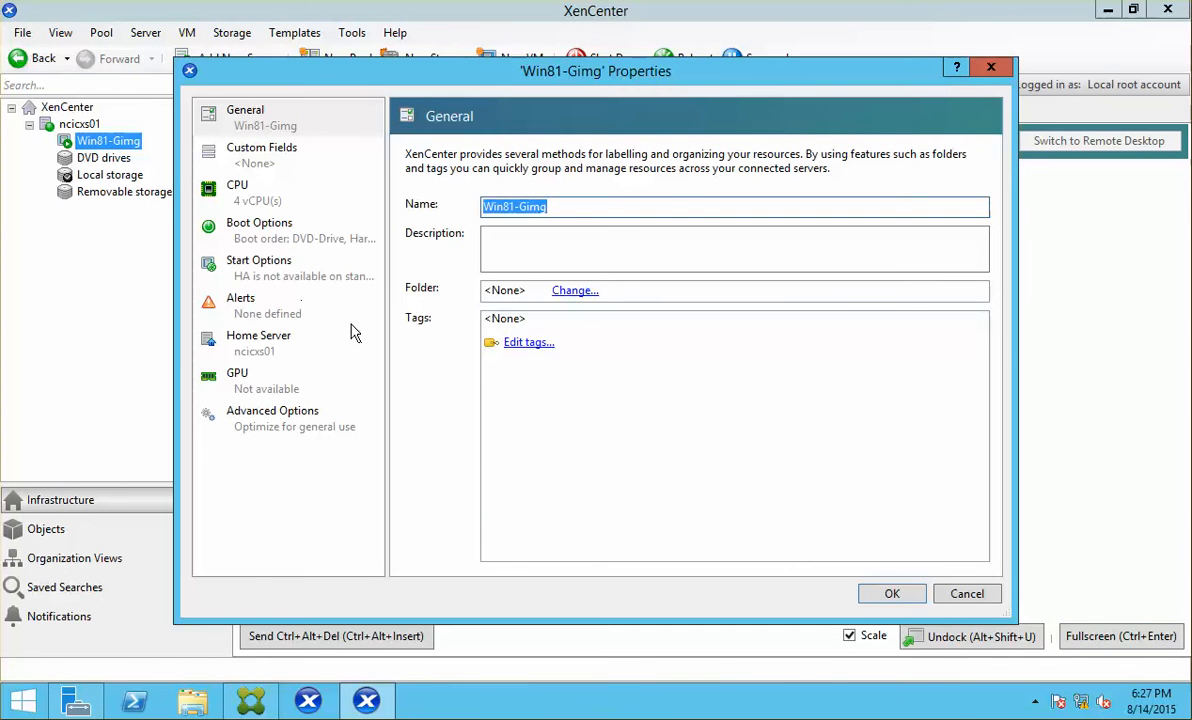
pyautogui.click(284, 229)
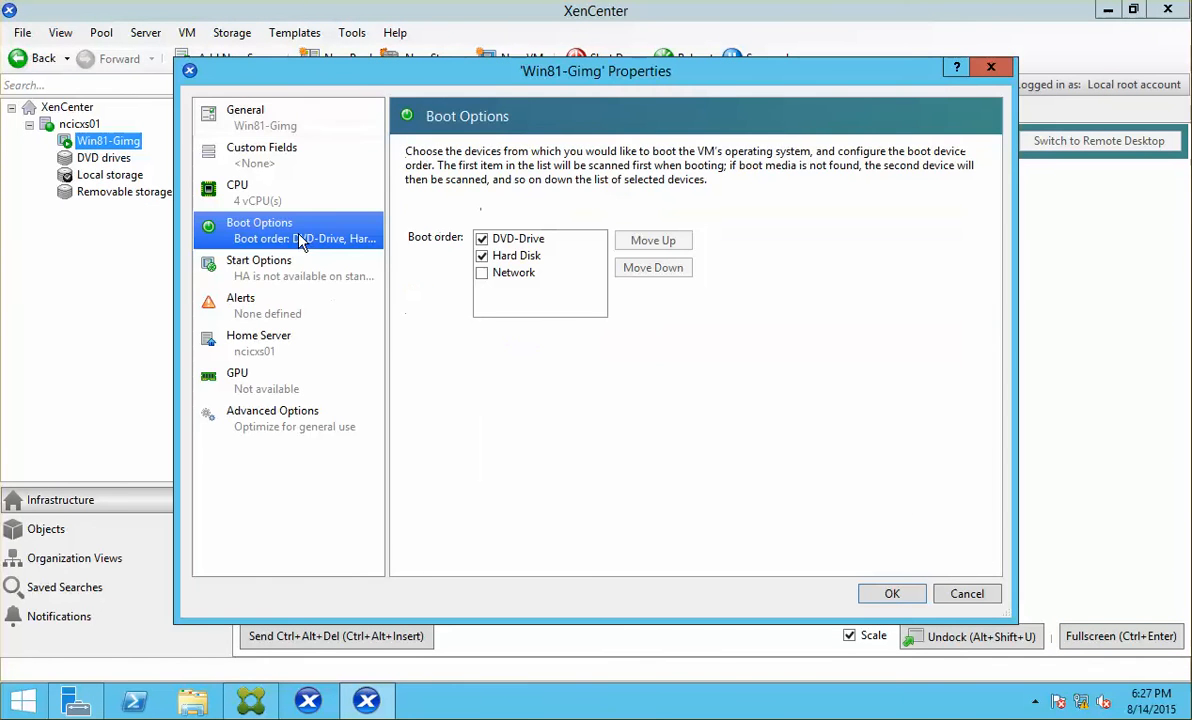
pyautogui.click(482, 273)
pyautogui.click(668, 241)
pyautogui.click(668, 241)
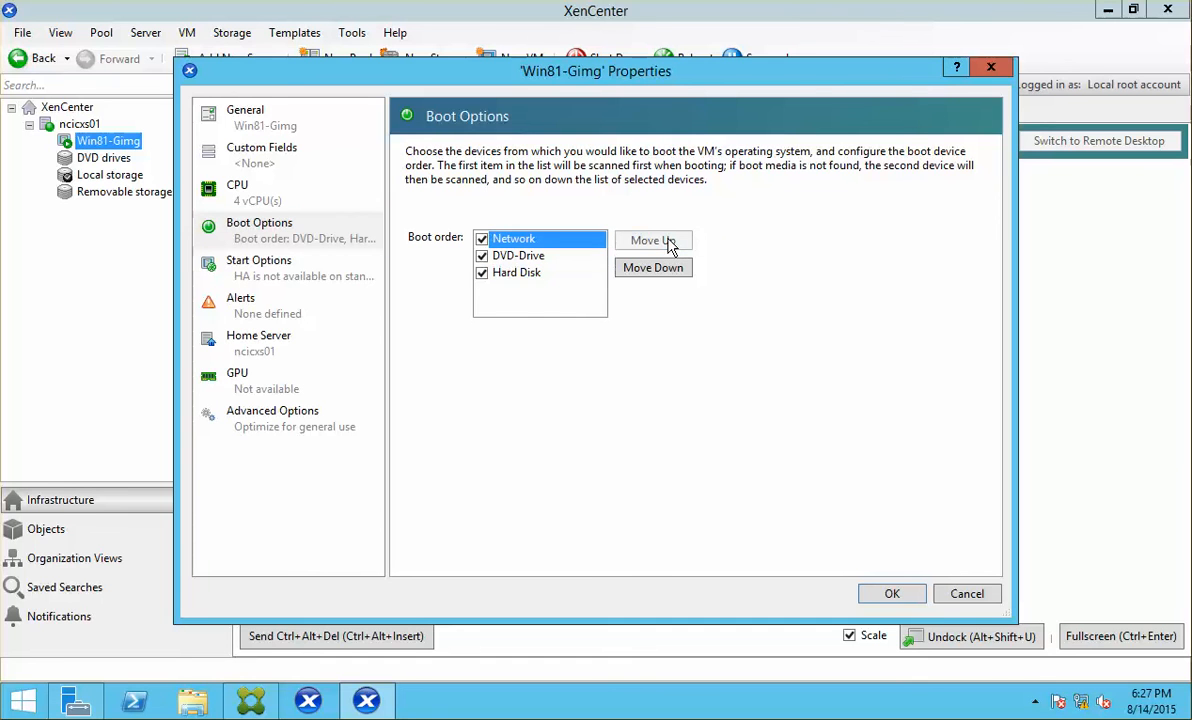
pyautogui.click(482, 273)
pyautogui.click(482, 256)
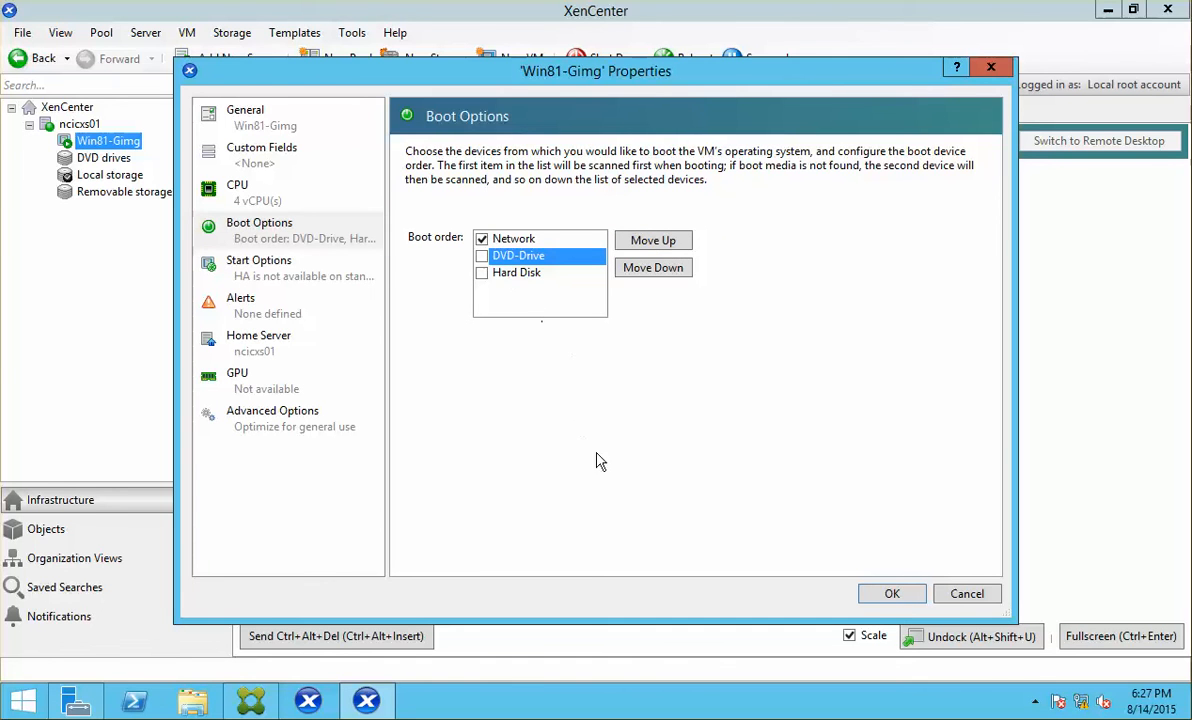
pyautogui.click(893, 594)
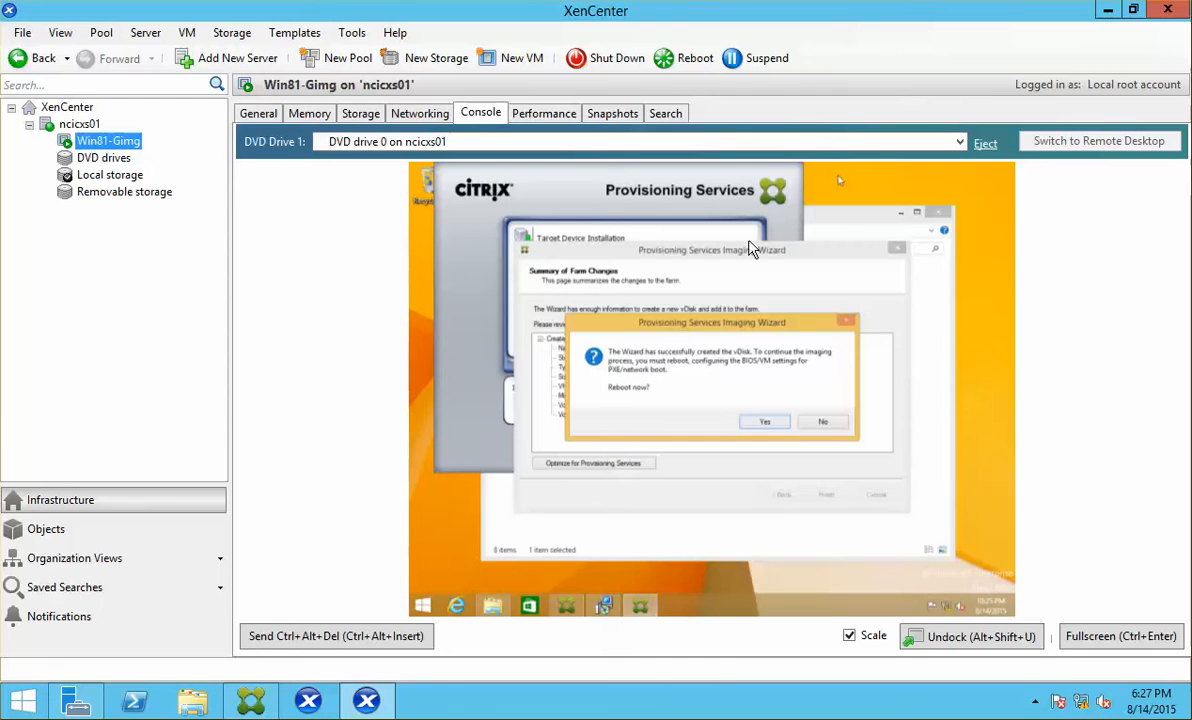
pyautogui.click(763, 421)
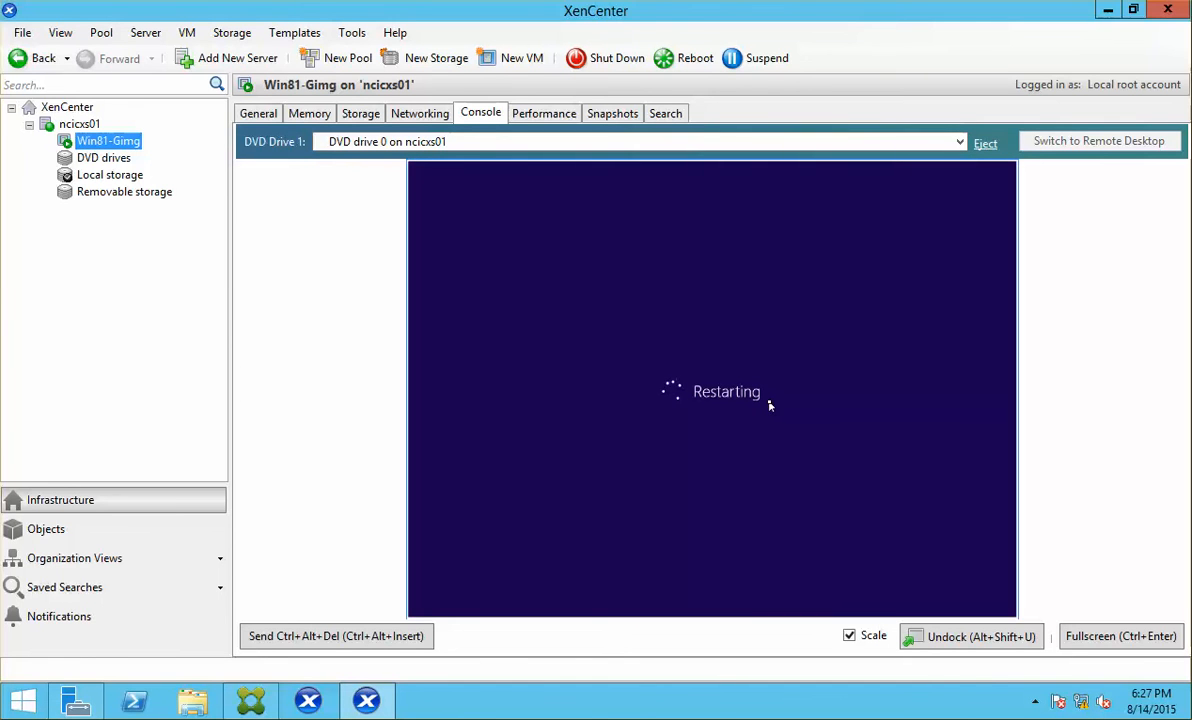
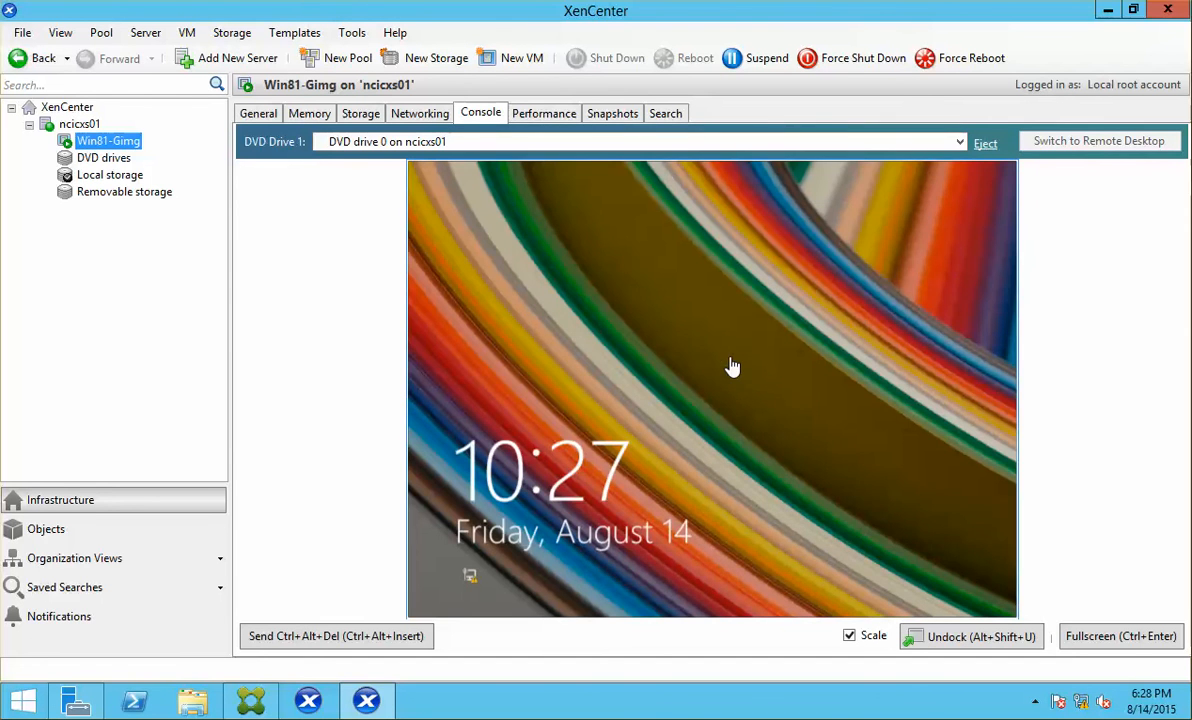
# Step: Sign in to the Win81-Gimg VM console and finish the successful vDisk imaging
pyautogui.click(734, 370)
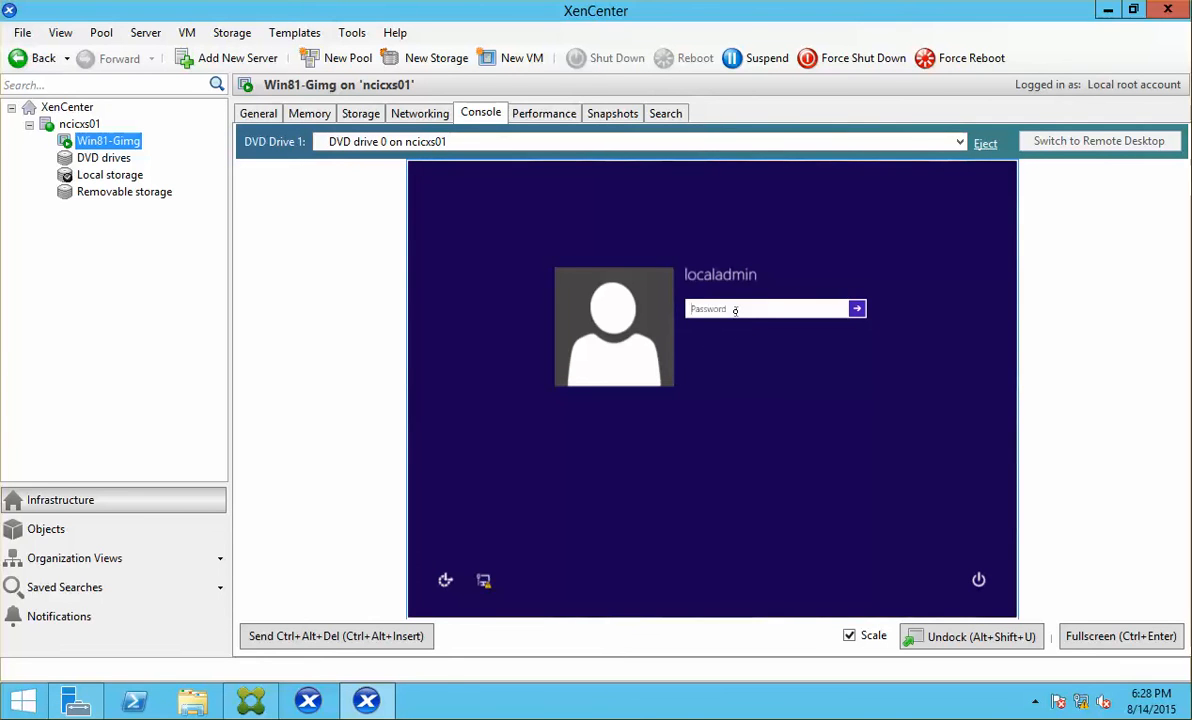
pyautogui.write('*')
pyautogui.press('Return')
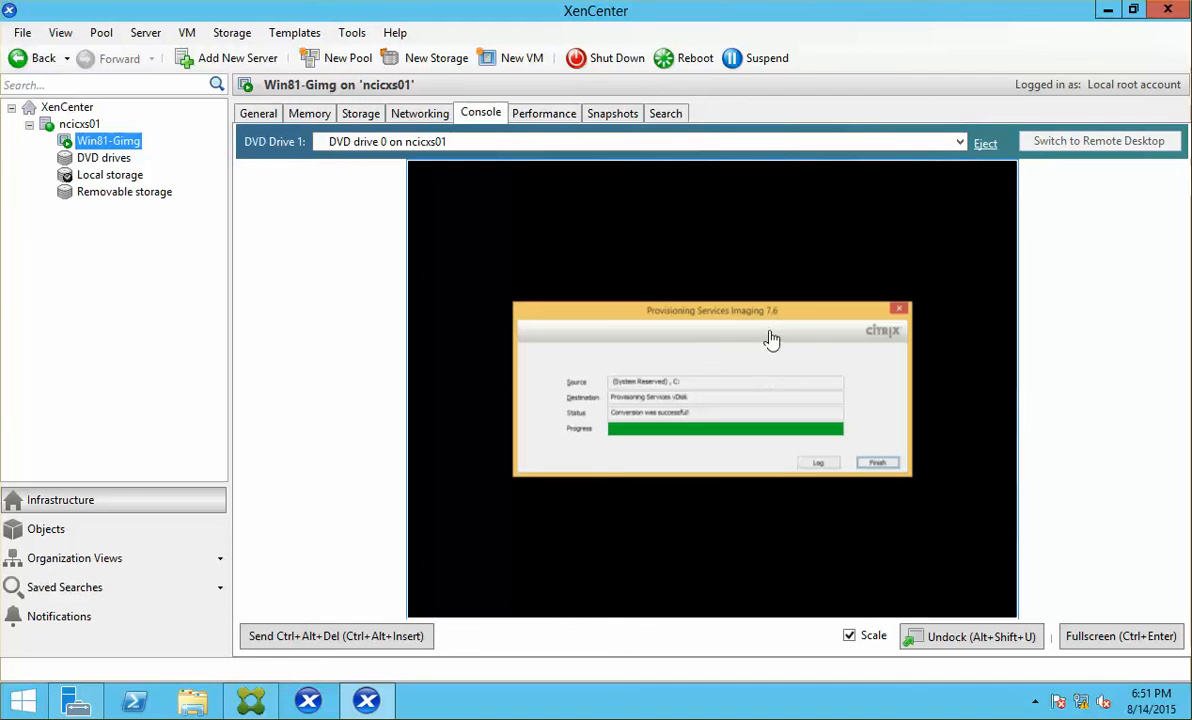
pyautogui.click(887, 465)
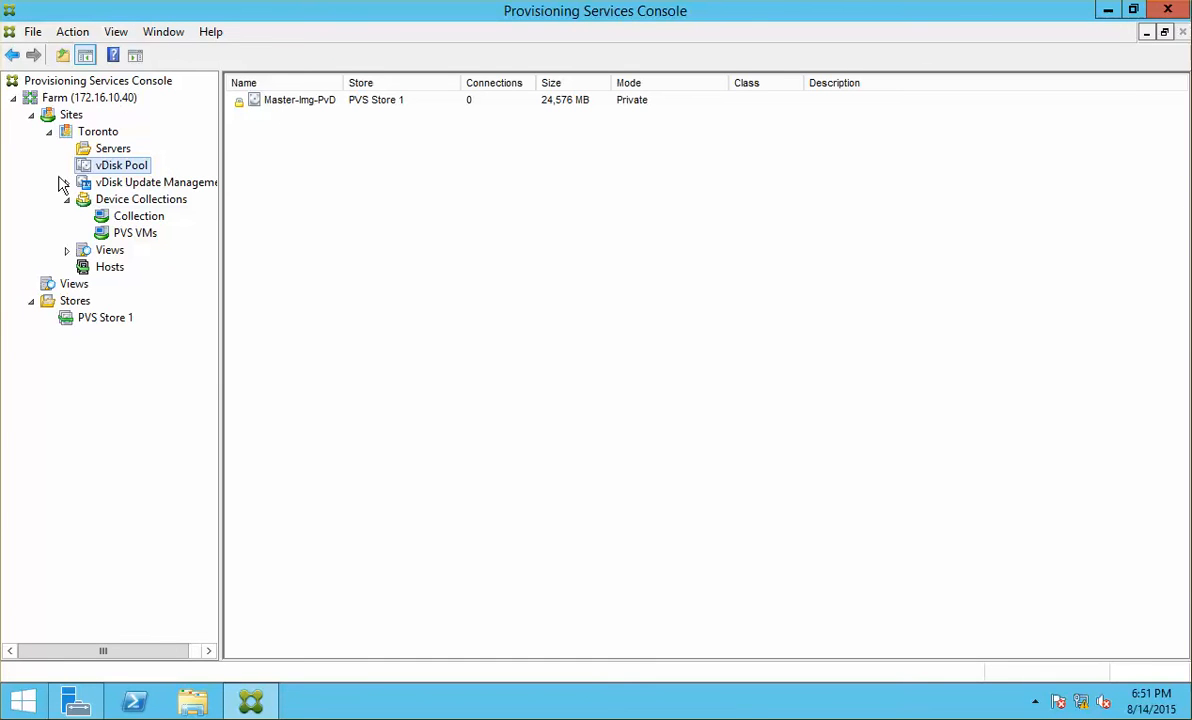
# Step: Refresh the vDisk Pool to list Master-Img-PvD with 1 connection
pyautogui.rightClick(137, 172)
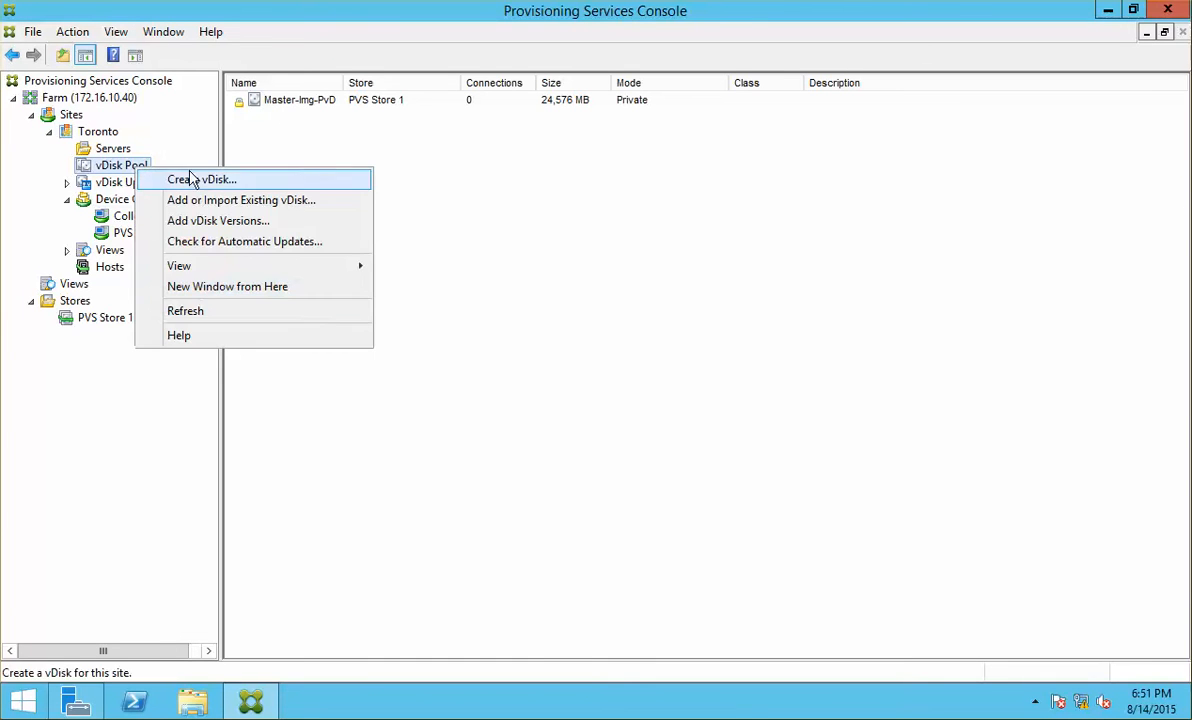
pyautogui.click(229, 311)
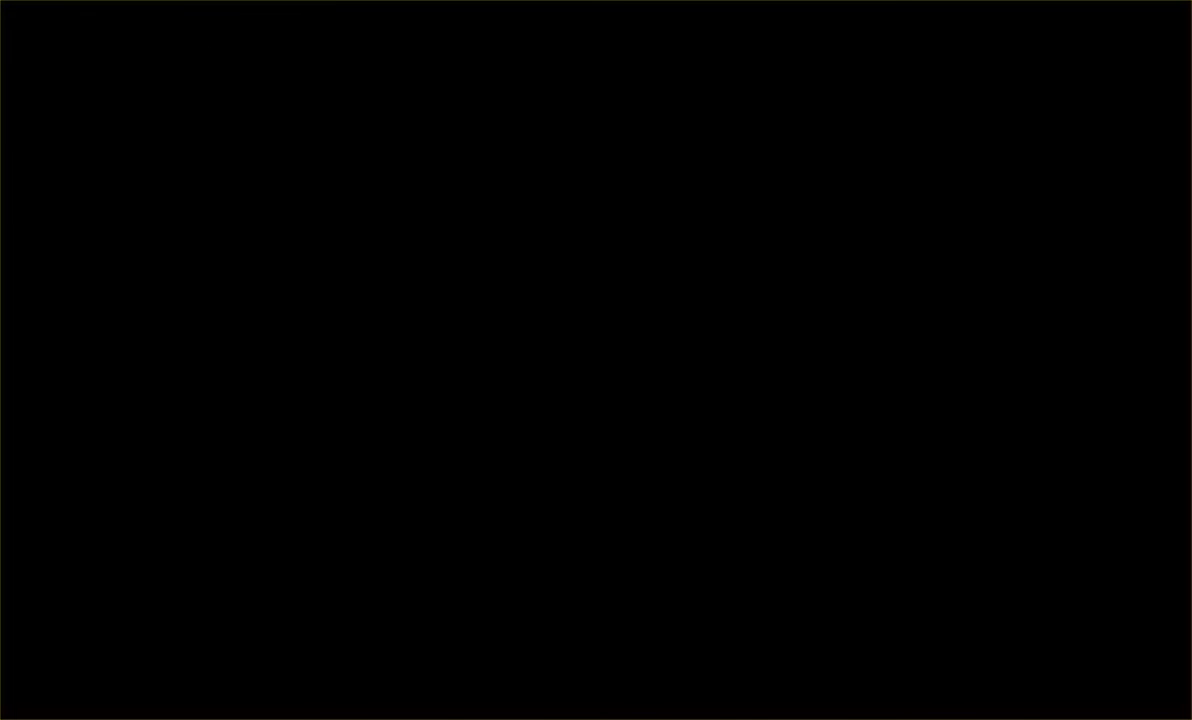
# Step: Mount Citrix XA XD 7.6.iso on the VMware VM's CD/DVD drive, overriding the guest's lock
pyautogui.click(40, 211)
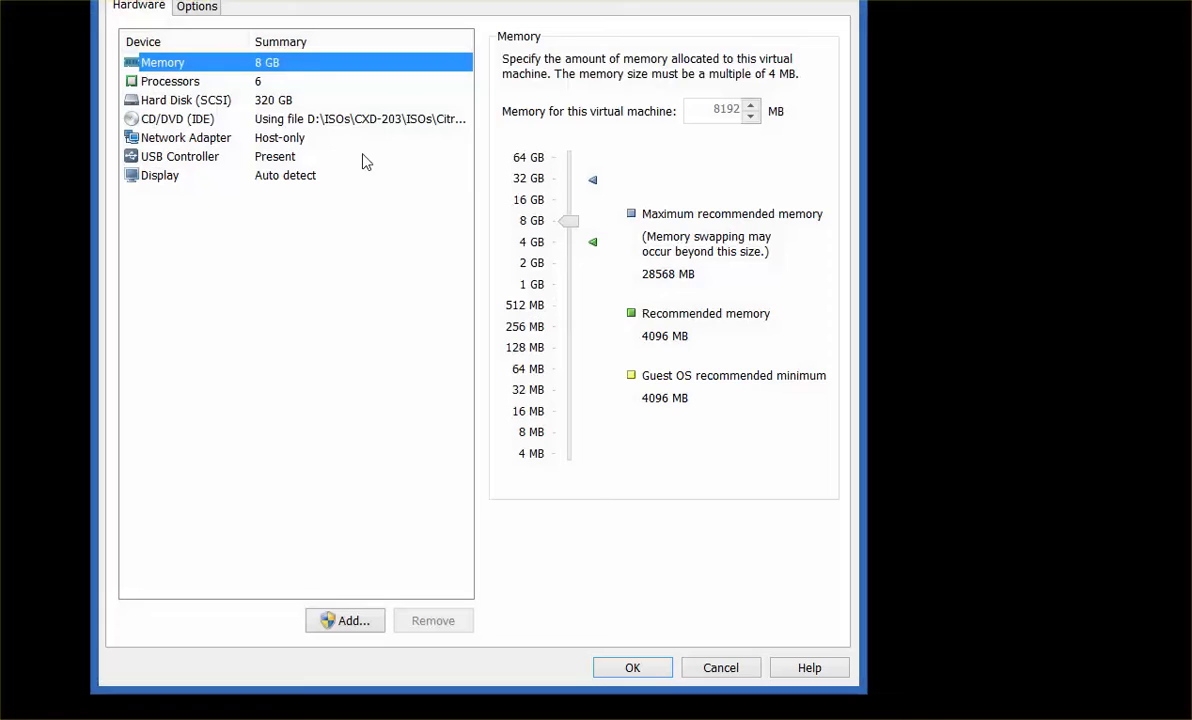
pyautogui.click(365, 119)
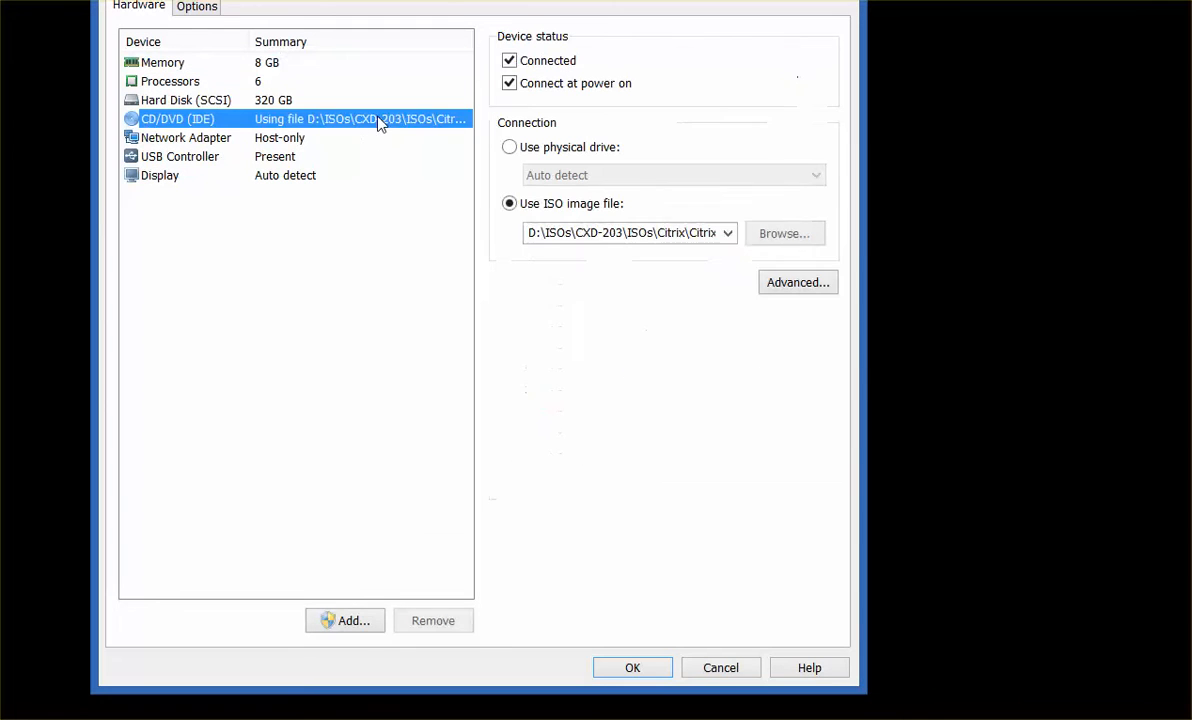
pyautogui.click(728, 233)
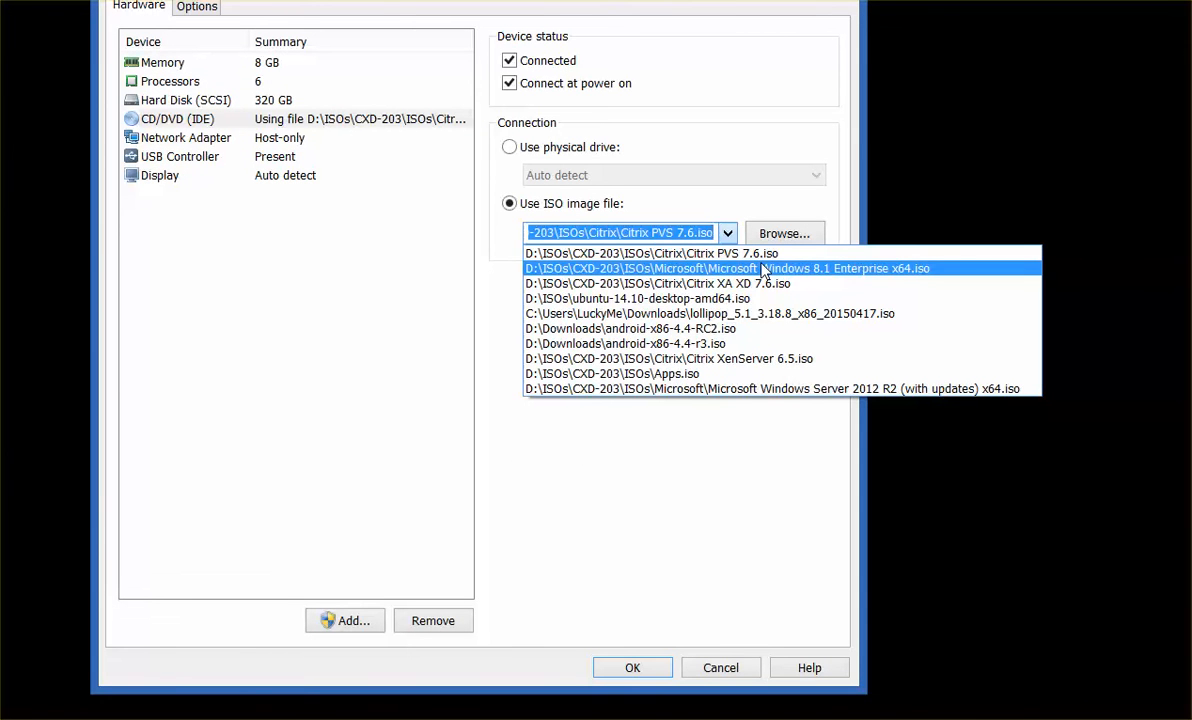
pyautogui.click(776, 284)
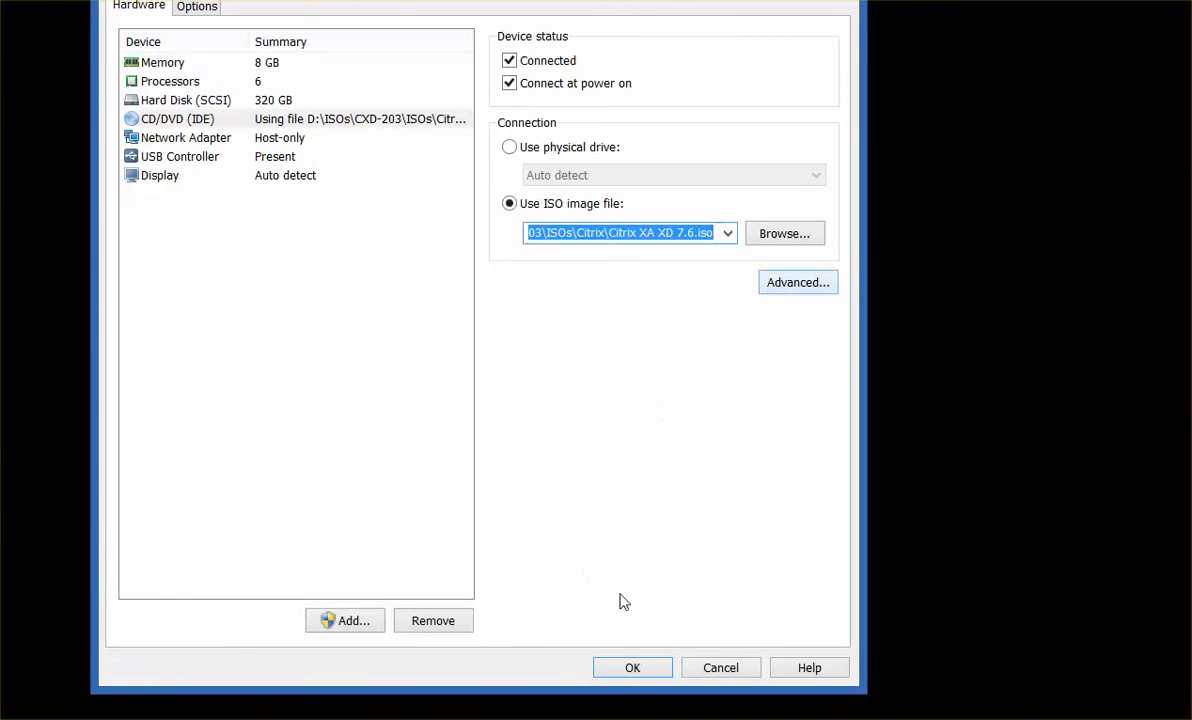
pyautogui.click(631, 672)
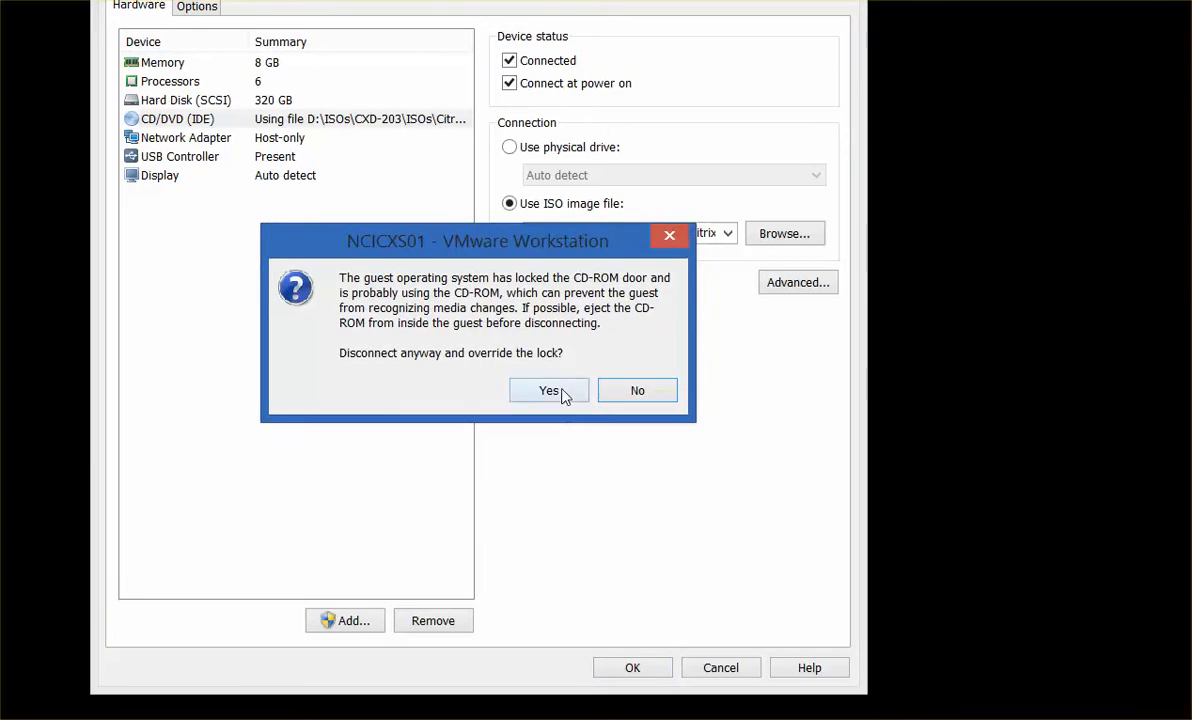
pyautogui.click(550, 391)
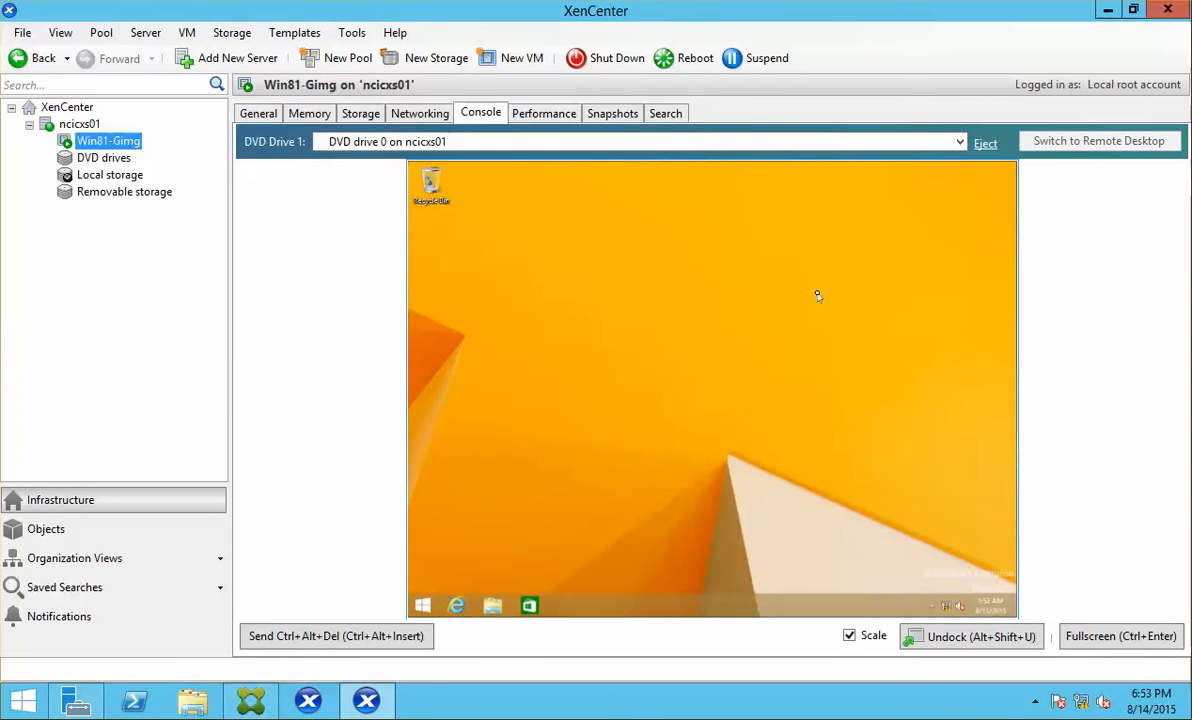
# Step: Eject the VM's disc and attach DVD drive 0 on ncicxs01 to Win81-Gimg
pyautogui.click(985, 146)
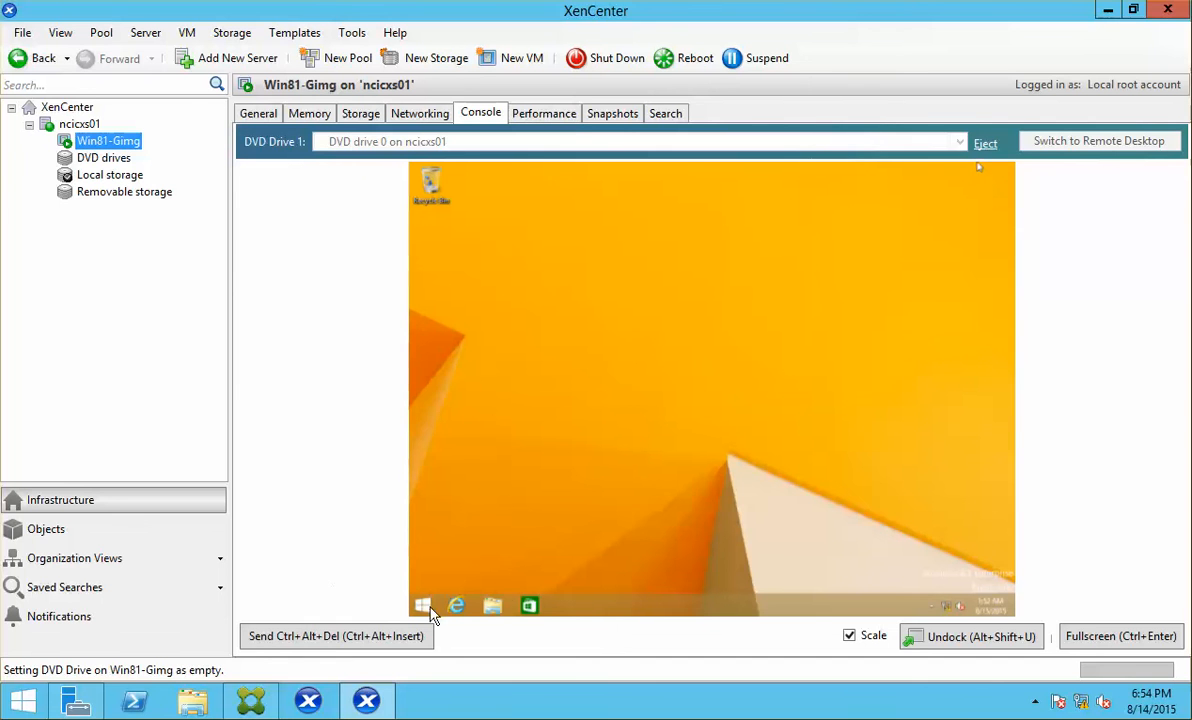
pyautogui.click(493, 606)
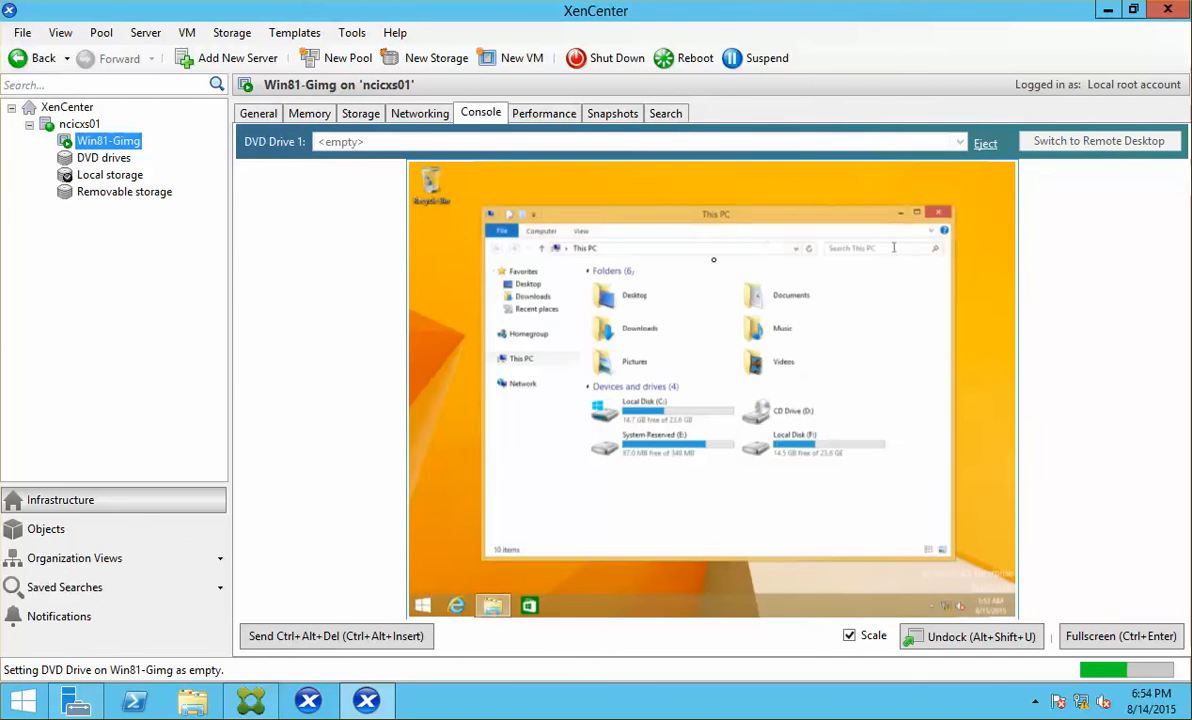
pyautogui.click(940, 214)
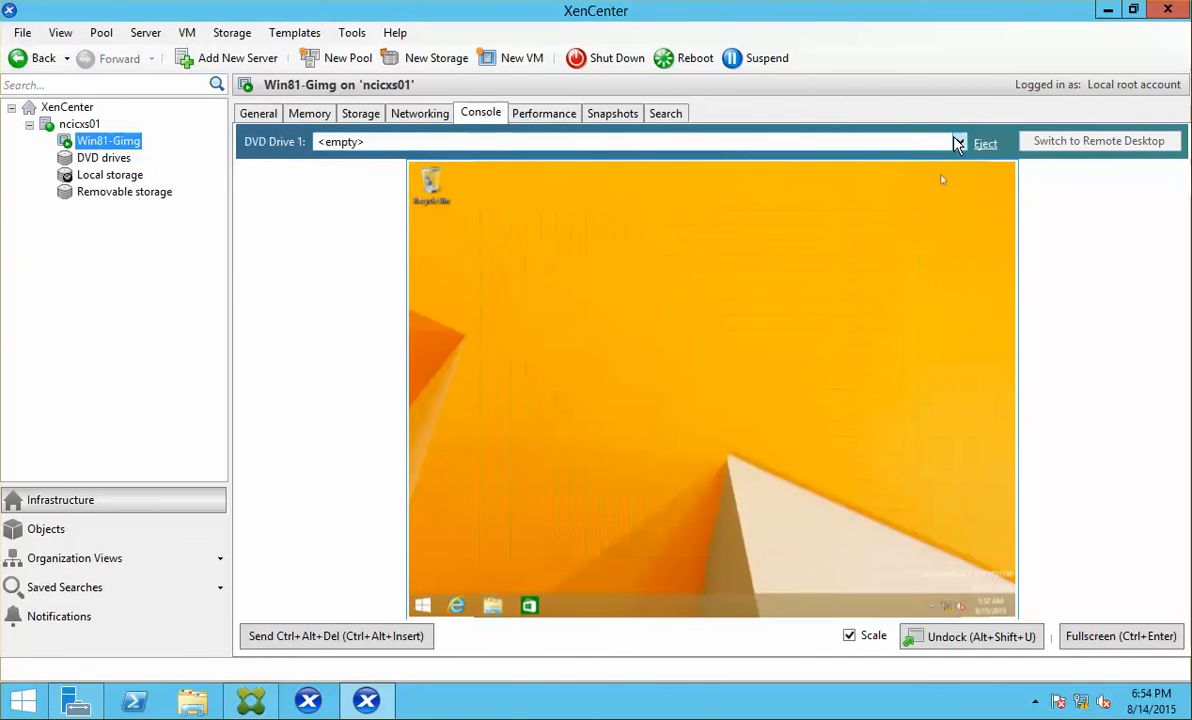
pyautogui.click(640, 142)
pyautogui.click(523, 190)
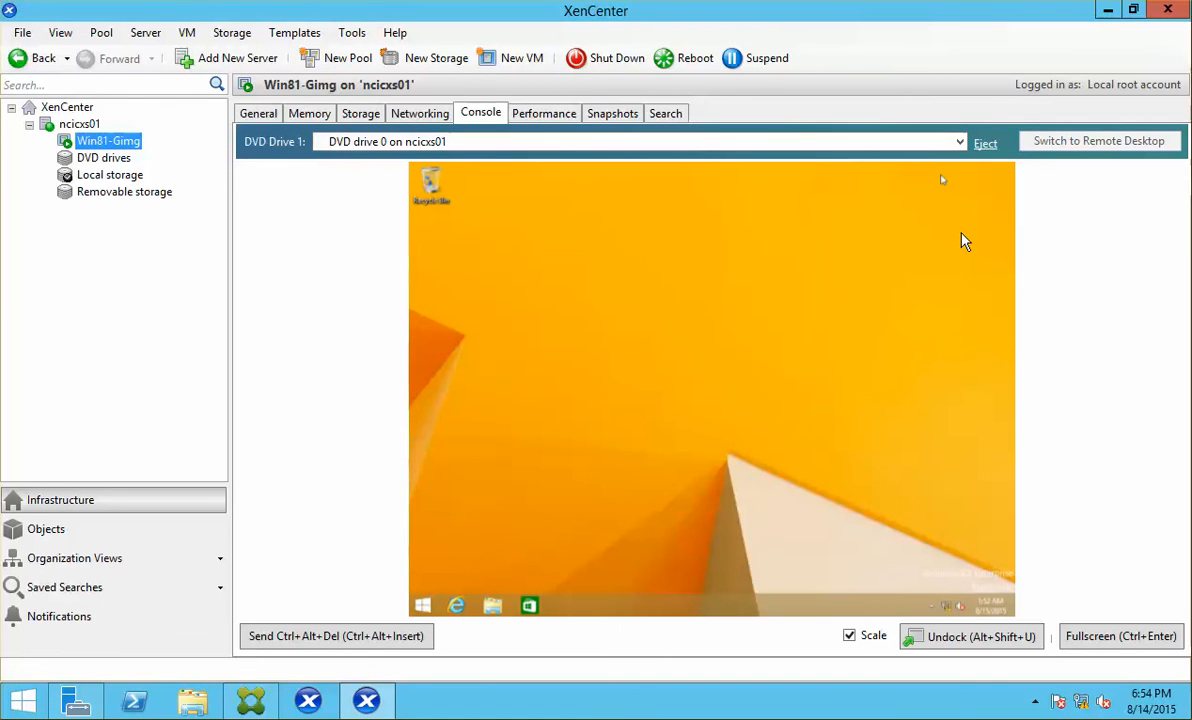
# Step: Open the XA and XD 7.6 disc as CD Drive (D:) and close the installer splash
pyautogui.click(493, 606)
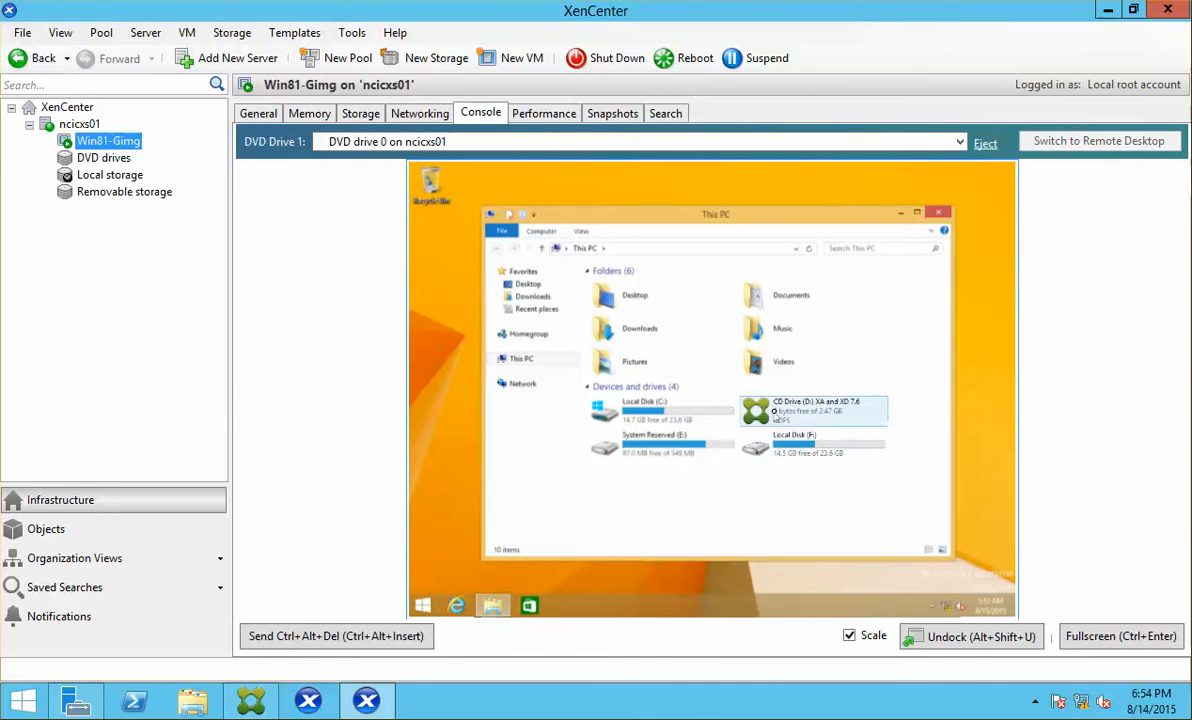
pyautogui.click(773, 411)
pyautogui.doubleClick(775, 411)
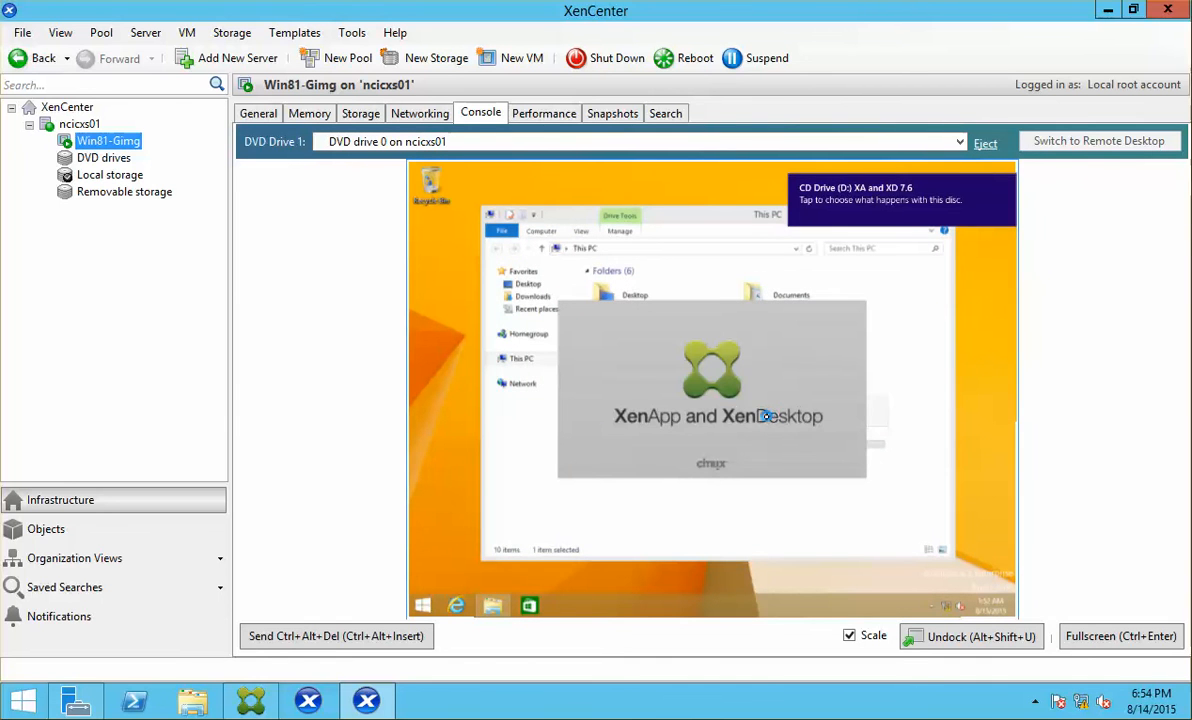
pyautogui.click(1007, 184)
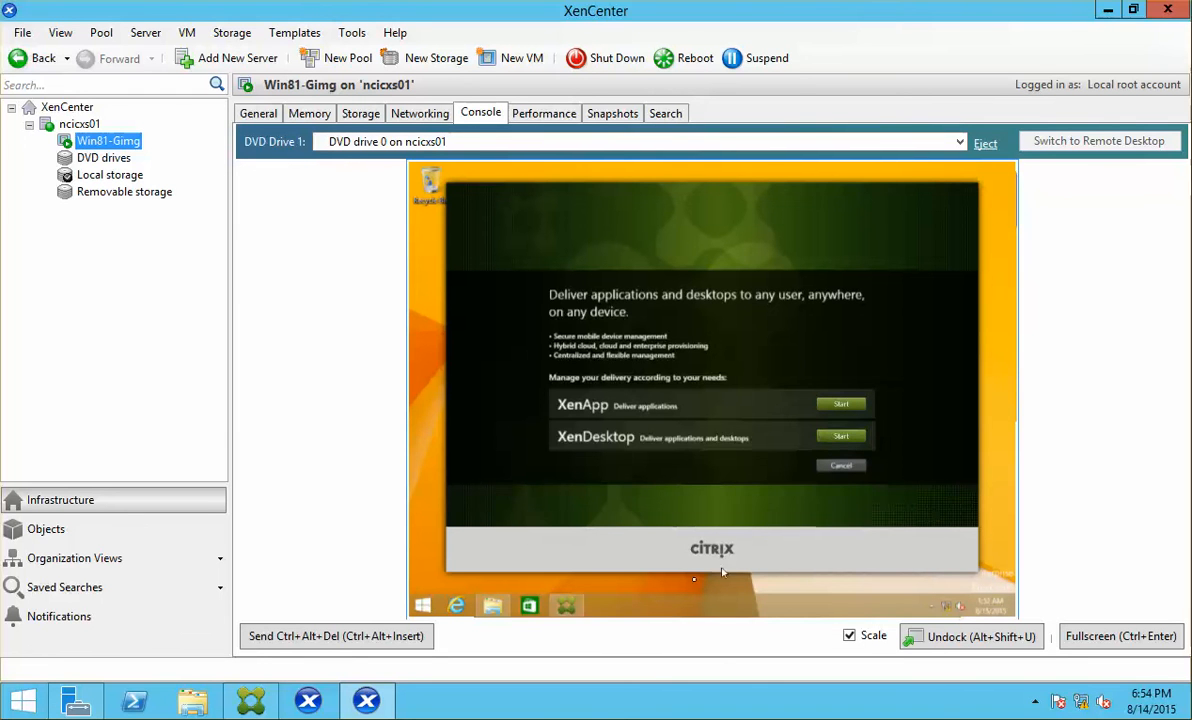
pyautogui.rightClick(572, 603)
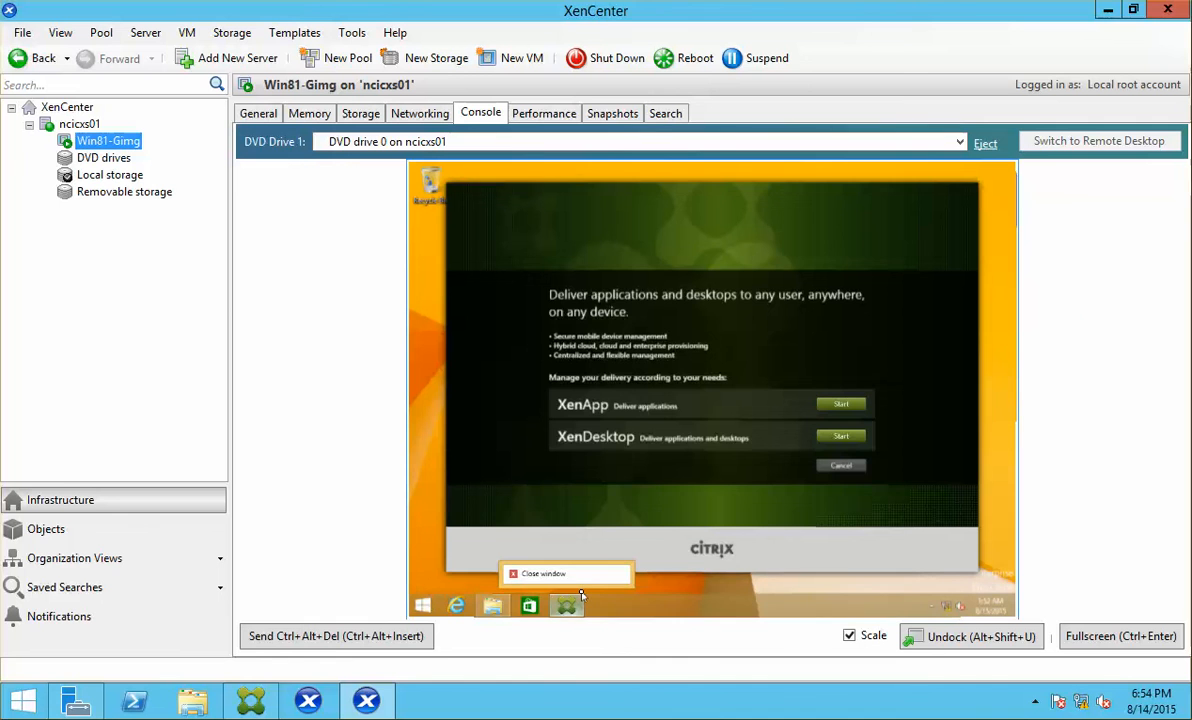
pyautogui.click(585, 575)
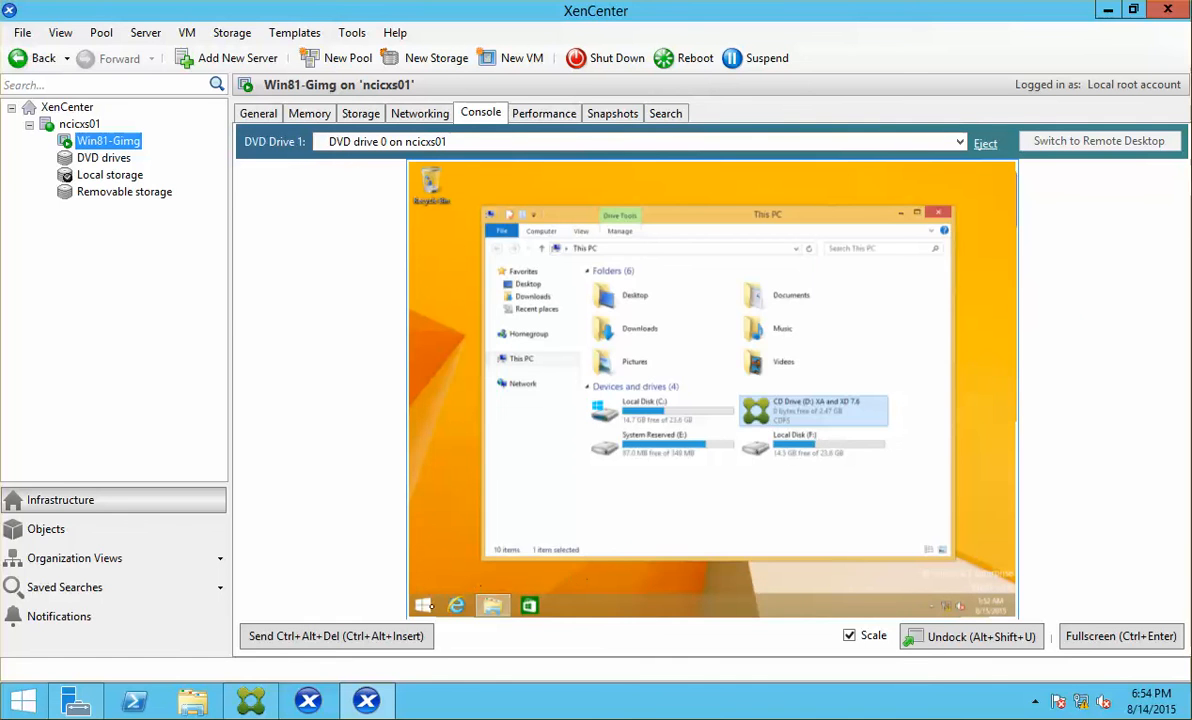
pyautogui.click(424, 607)
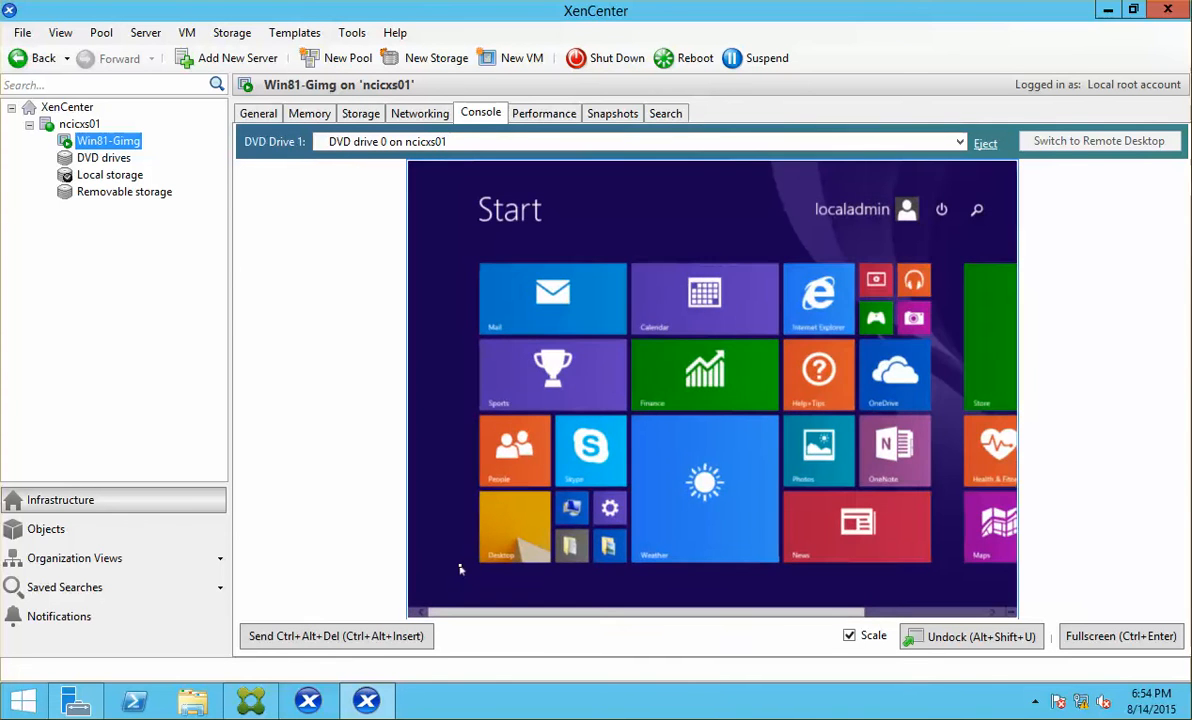
pyautogui.click(460, 568)
# Step: Open Internet Options in the VM through a Control Panel search for 'inter'
pyautogui.rightClick(422, 609)
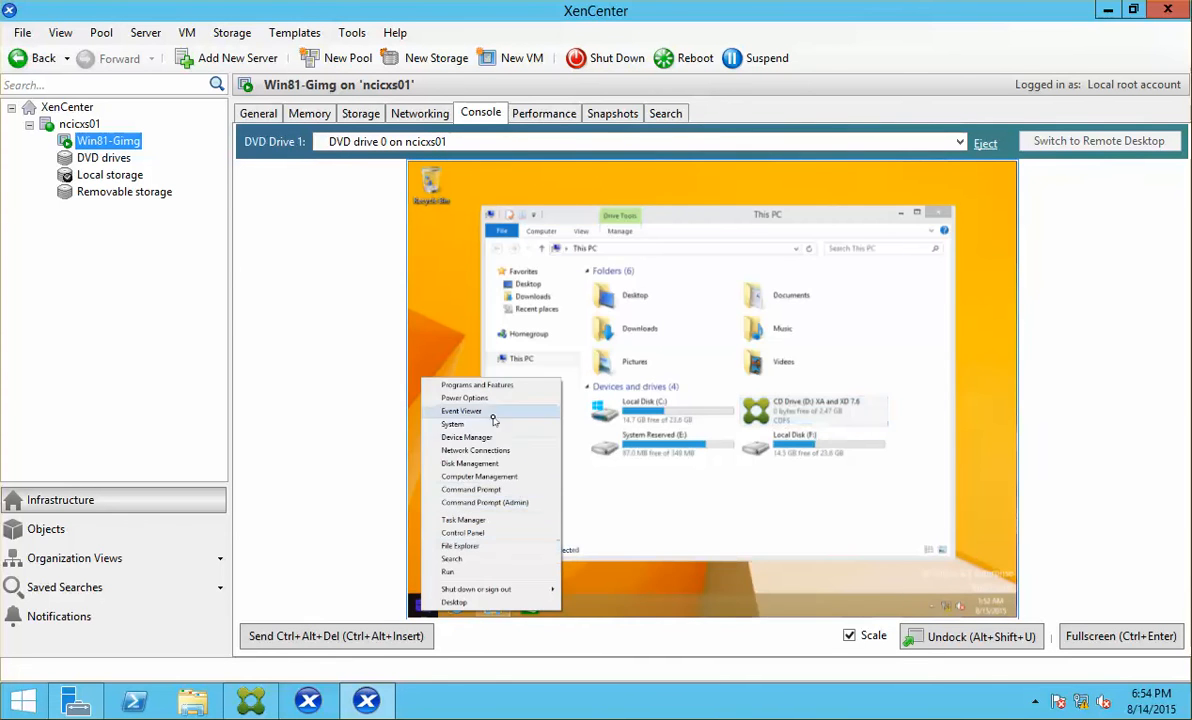
pyautogui.click(490, 533)
pyautogui.click(1120, 636)
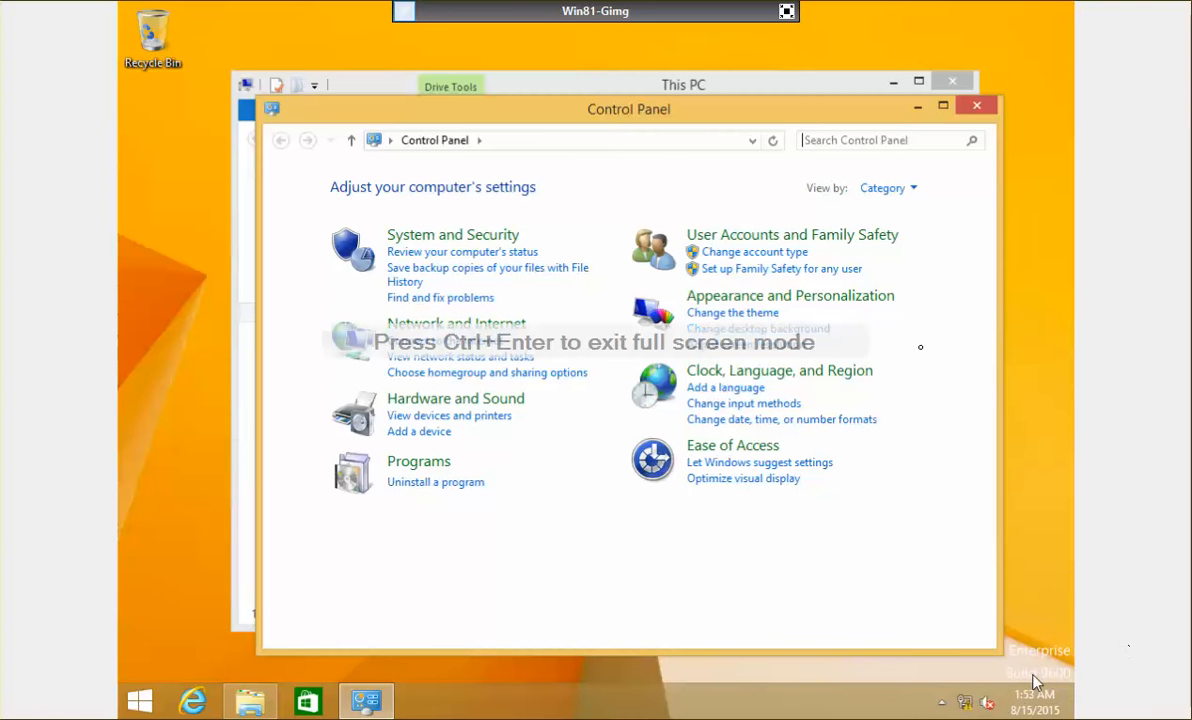
pyautogui.click(868, 137)
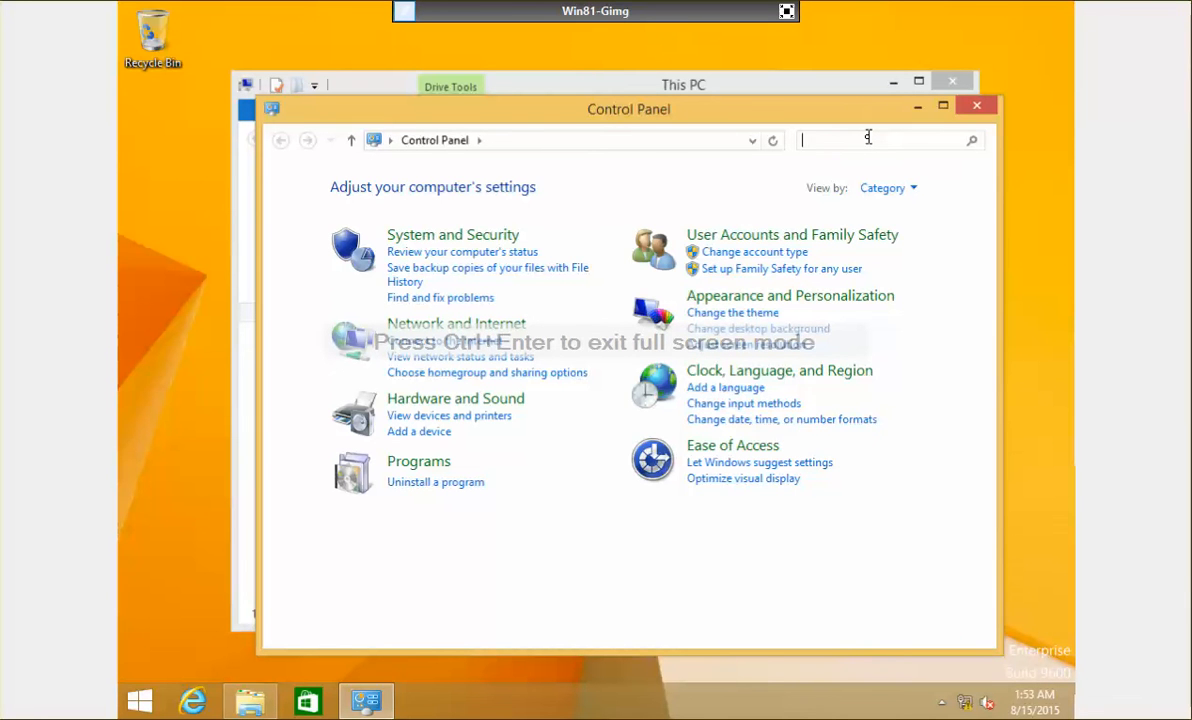
pyautogui.write('inter')
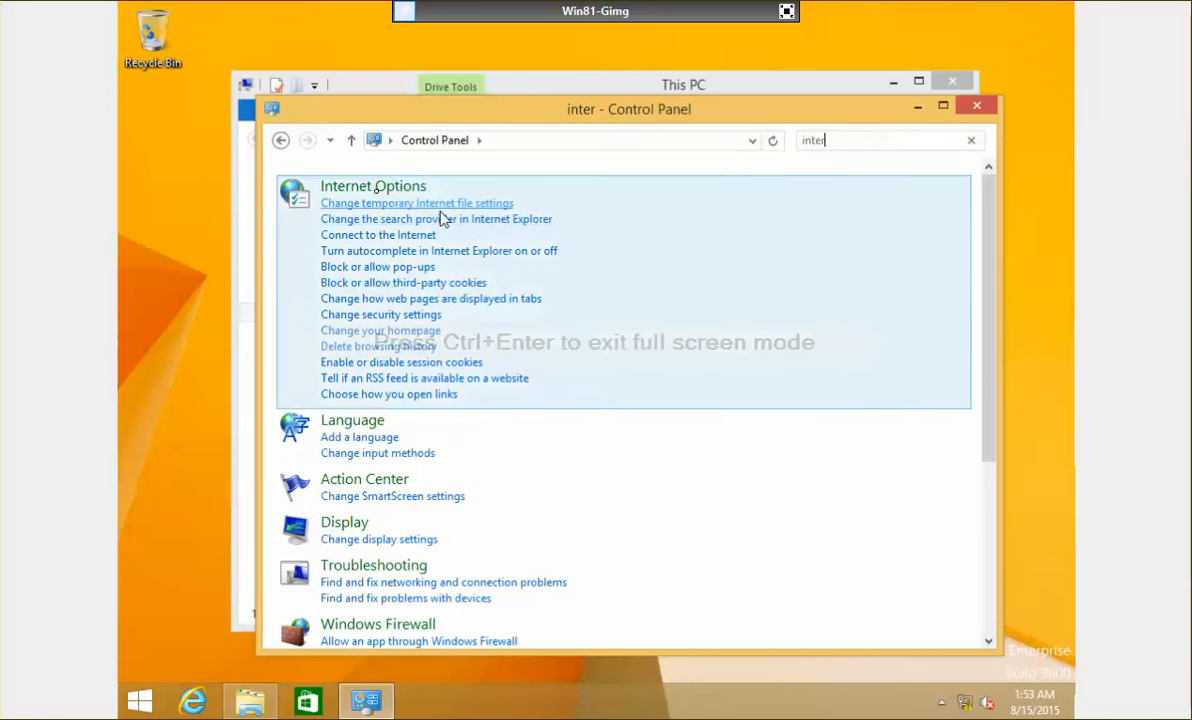
pyautogui.click(537, 304)
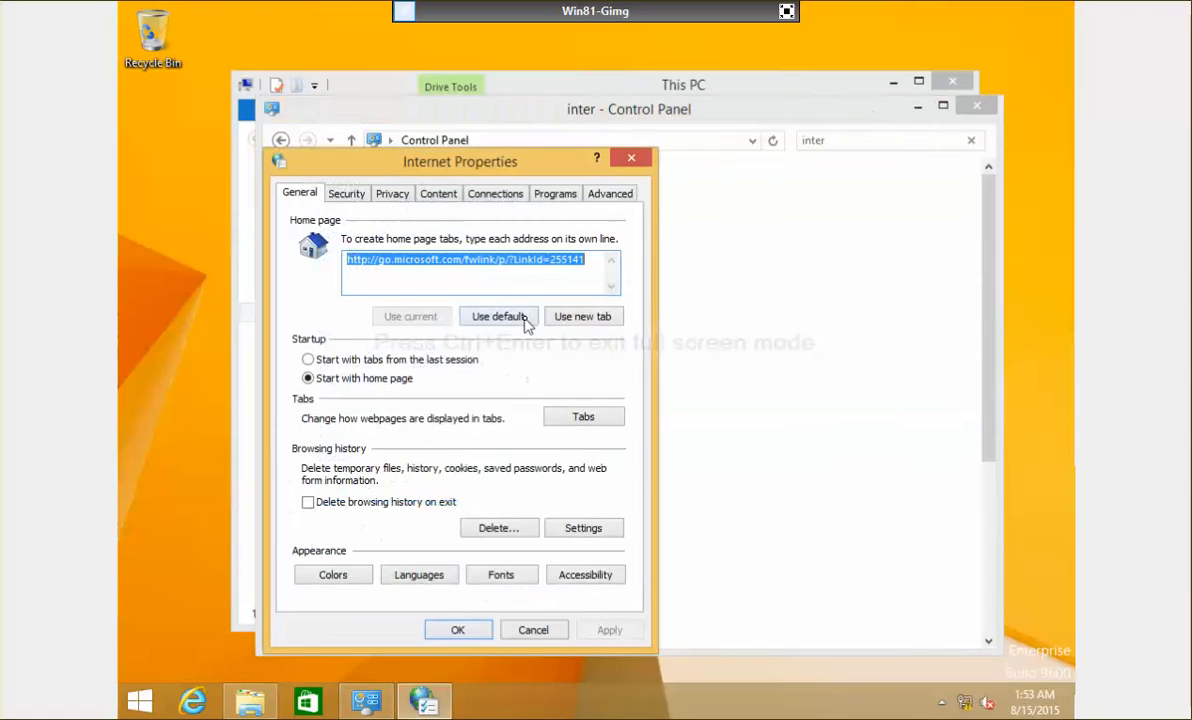
# Step: Turn off 'Check for publisher's certificate revocation', apply, and close Control Panel
pyautogui.click(610, 193)
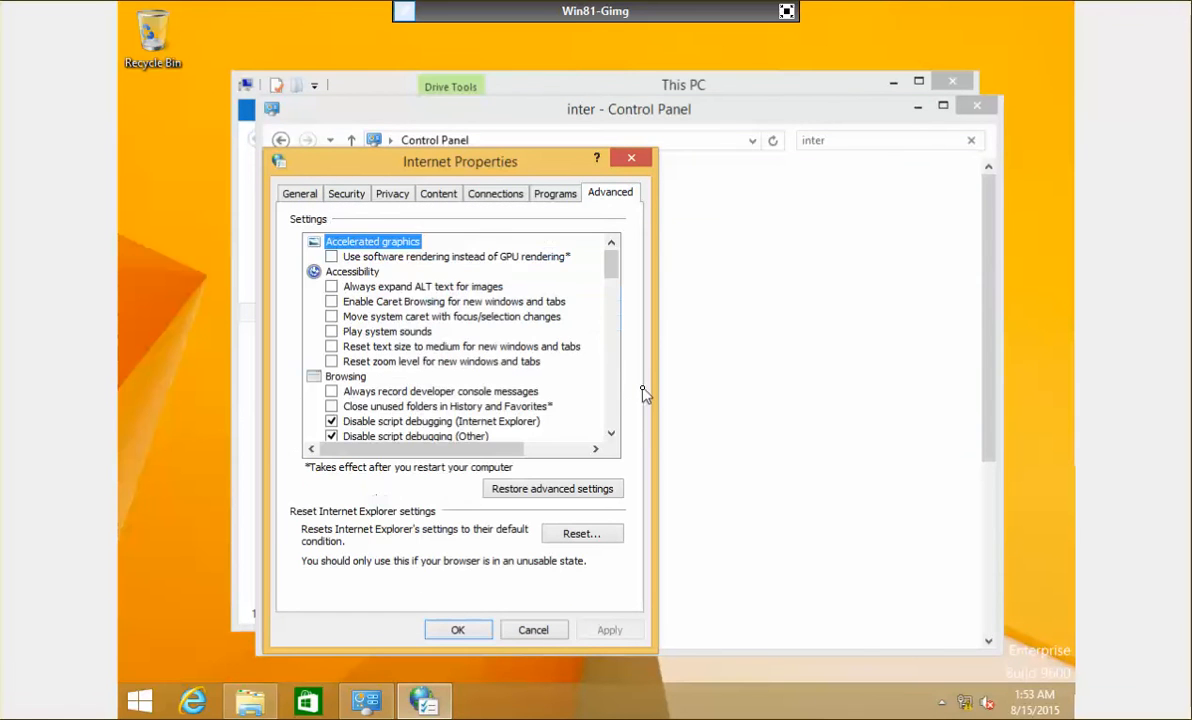
pyautogui.scroll(-15, 615, 408)
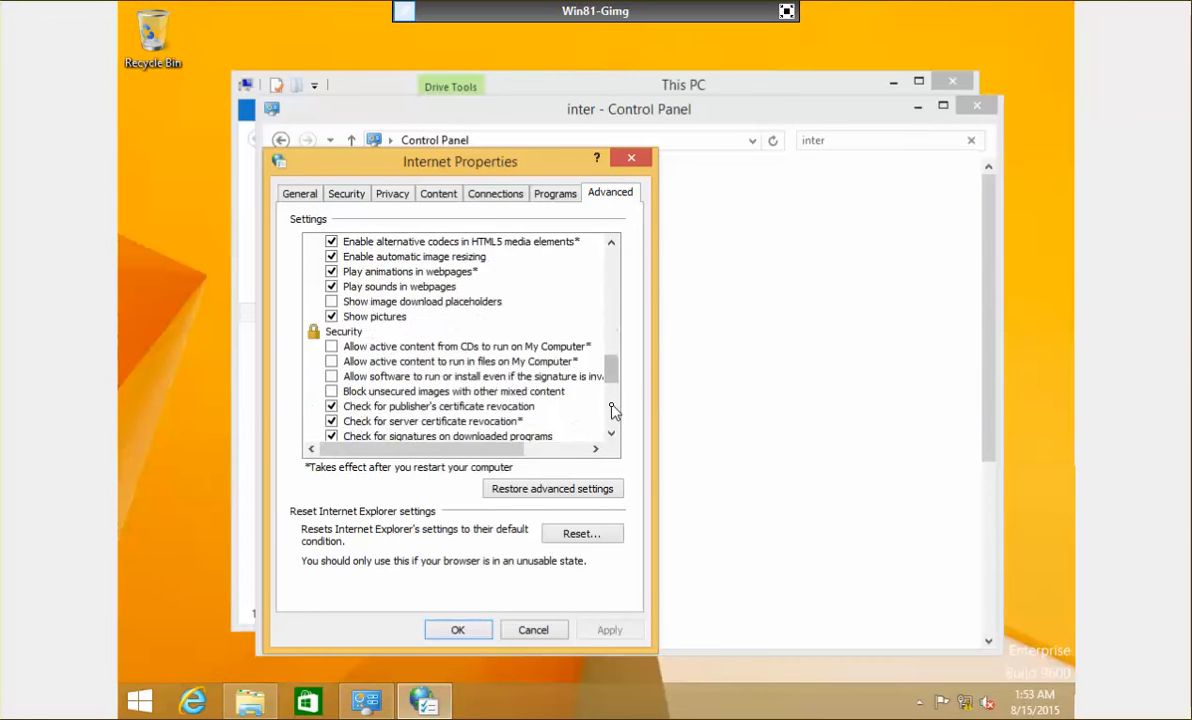
pyautogui.click(611, 243)
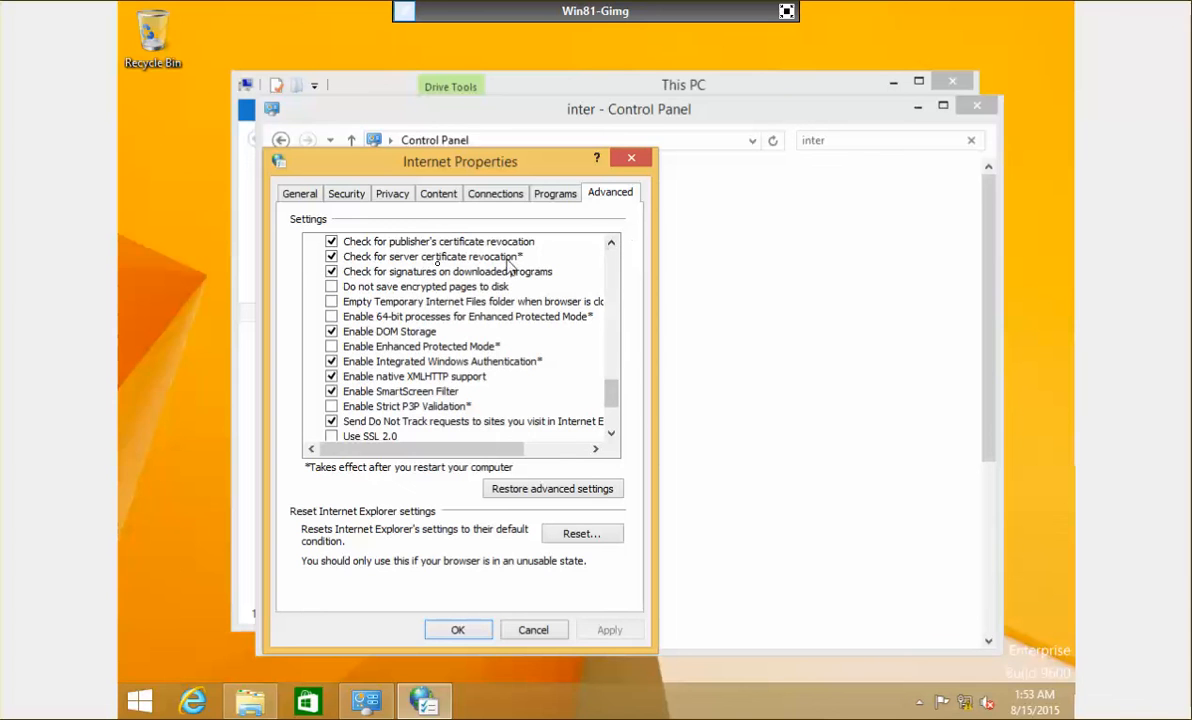
pyautogui.click(333, 242)
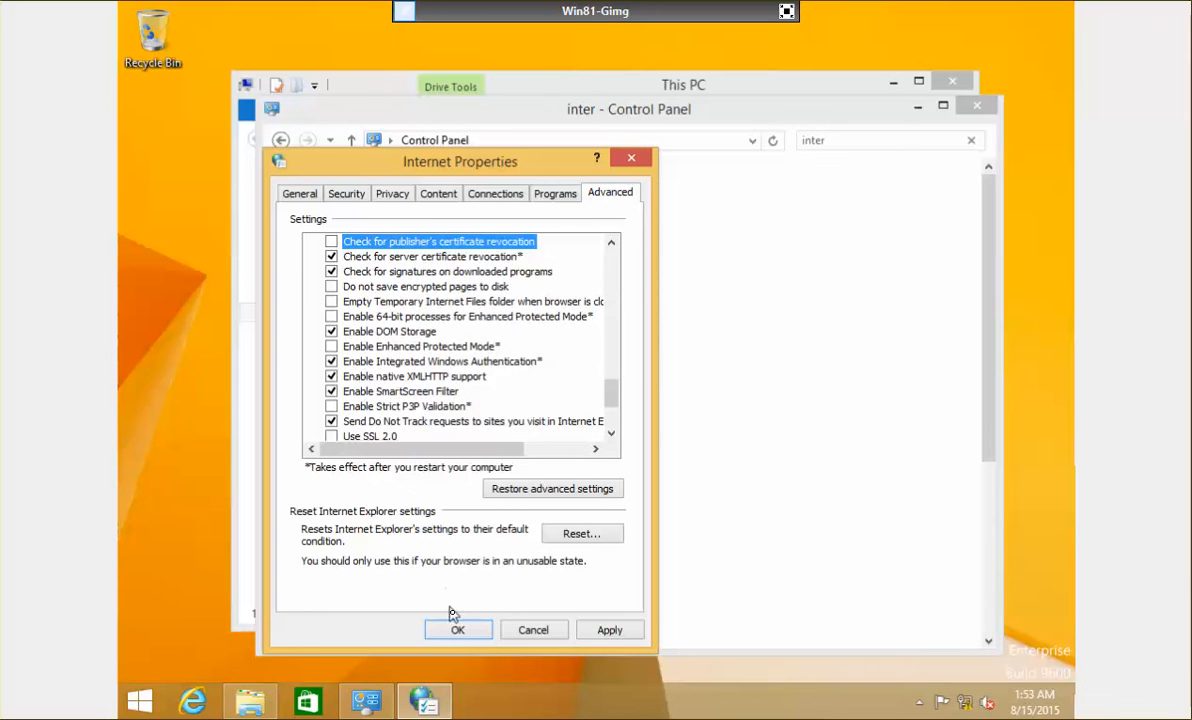
pyautogui.click(592, 632)
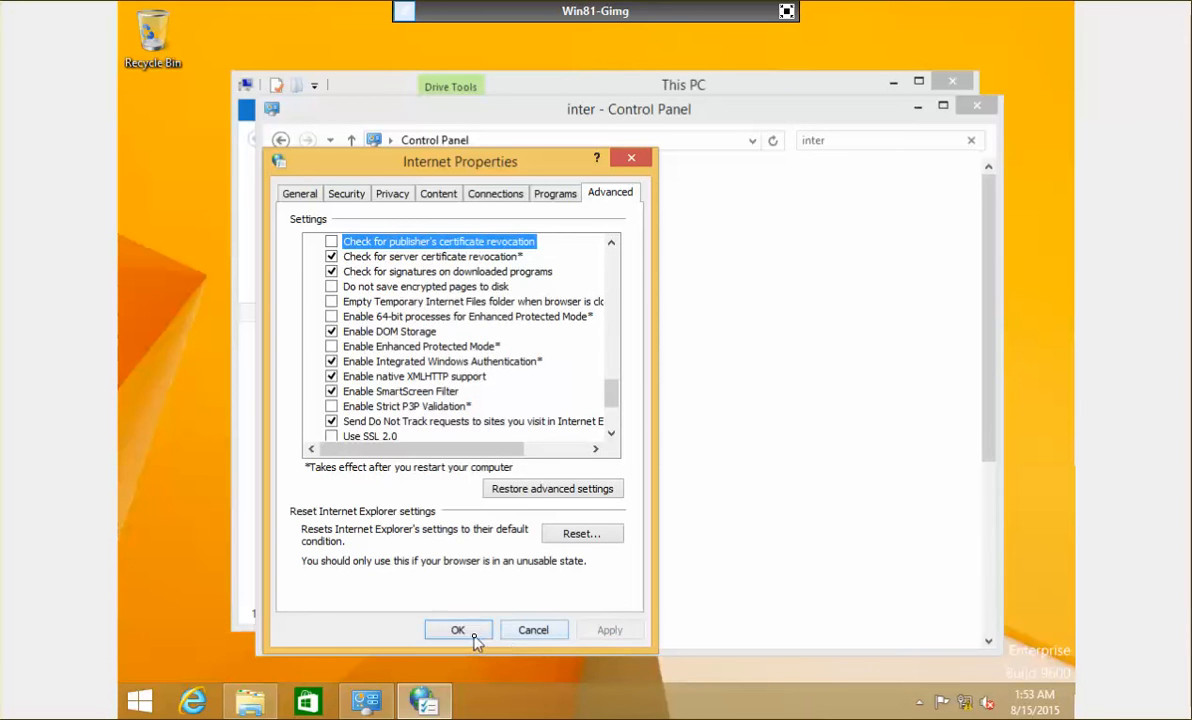
pyautogui.click(474, 638)
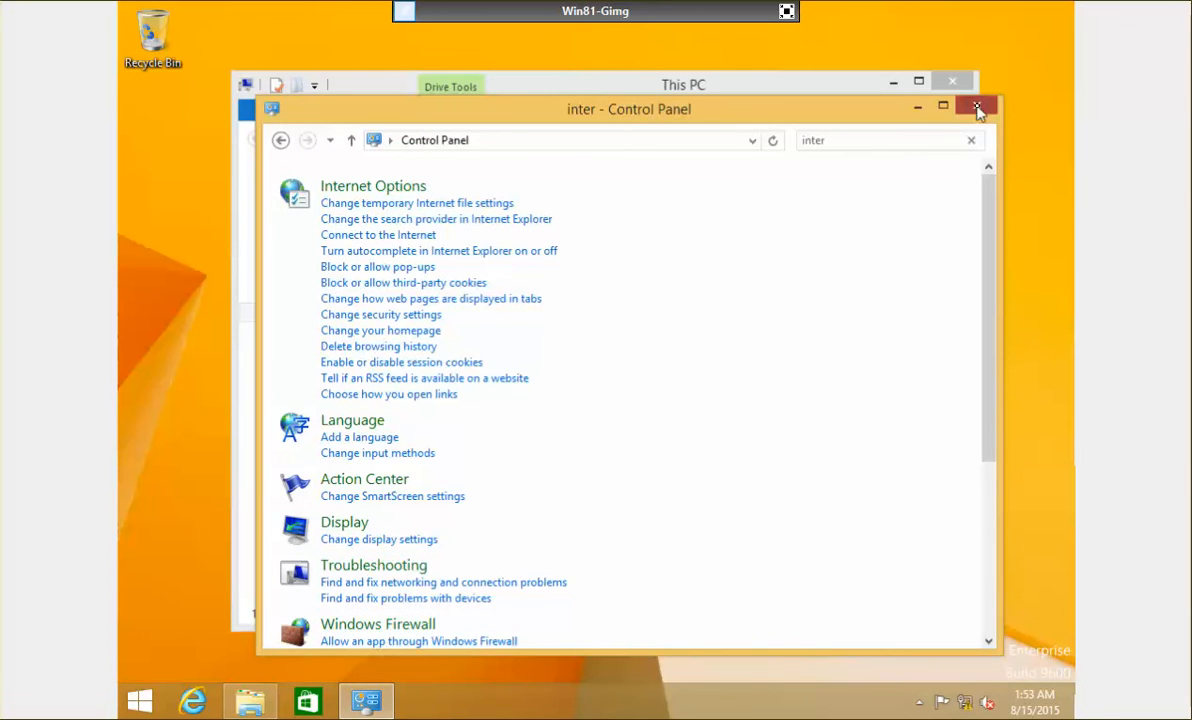
pyautogui.click(977, 109)
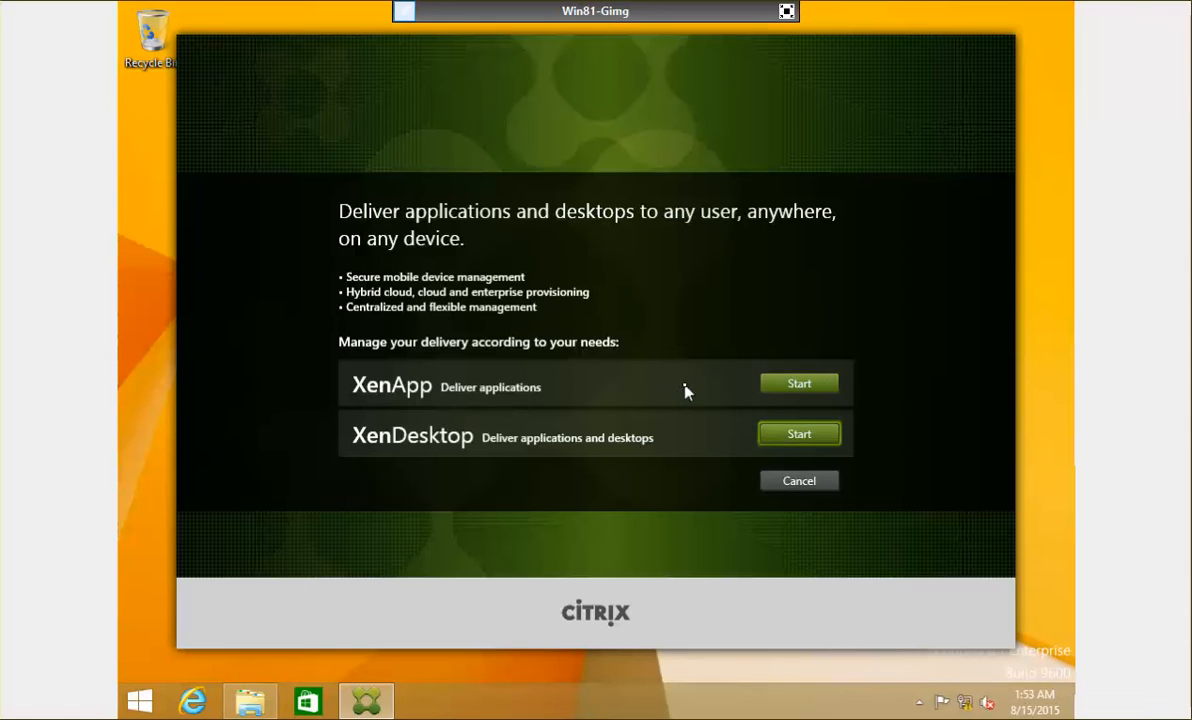
# Step: Start the VDA for Desktop OS installer, keeping Create a Master Image, standard VDA and Citrix Receiver
pyautogui.click(808, 437)
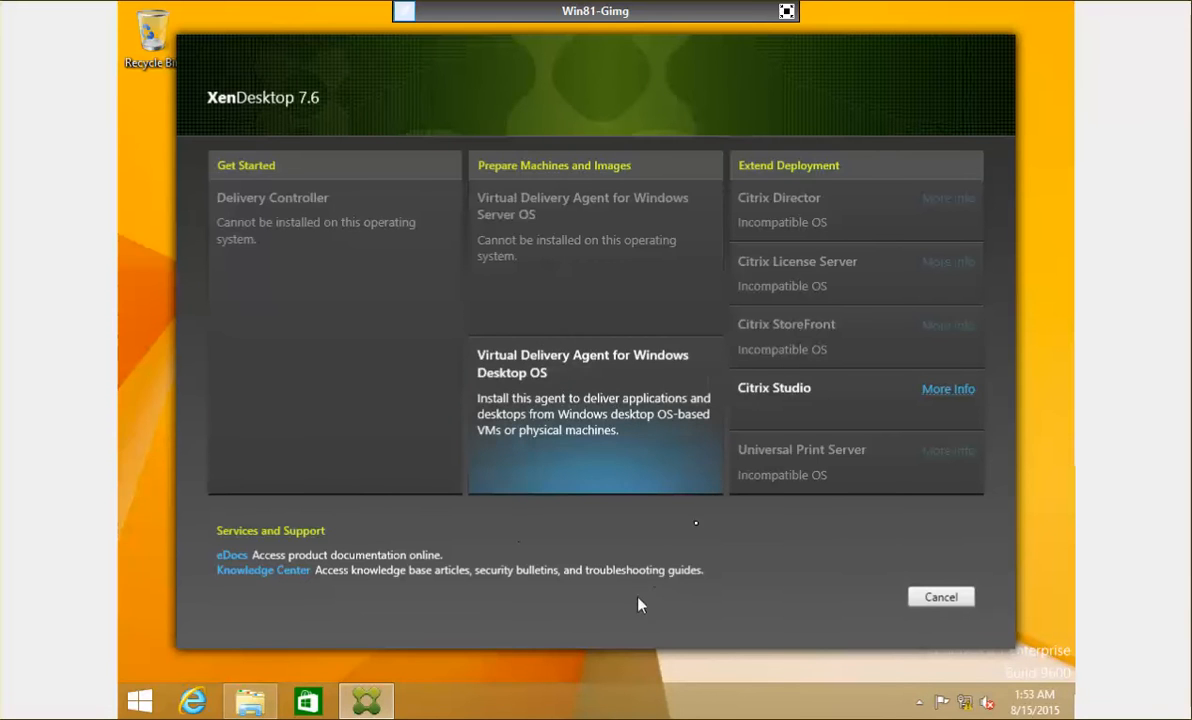
pyautogui.click(607, 431)
pyautogui.click(676, 388)
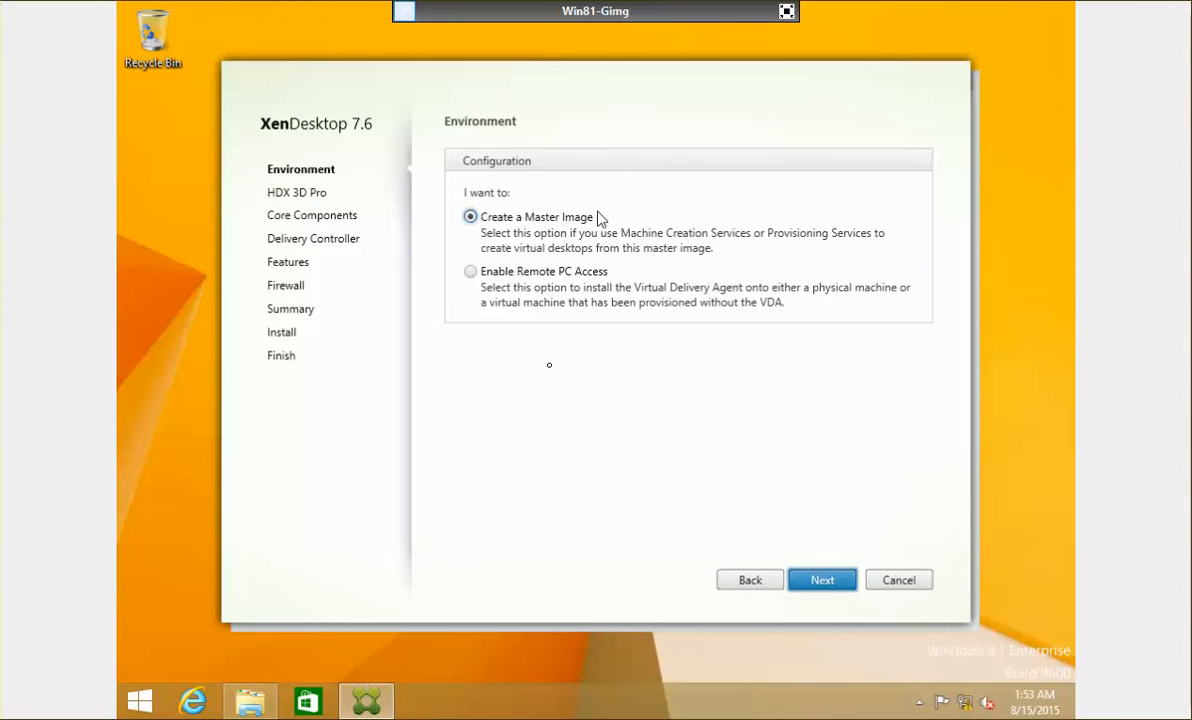
pyautogui.click(848, 583)
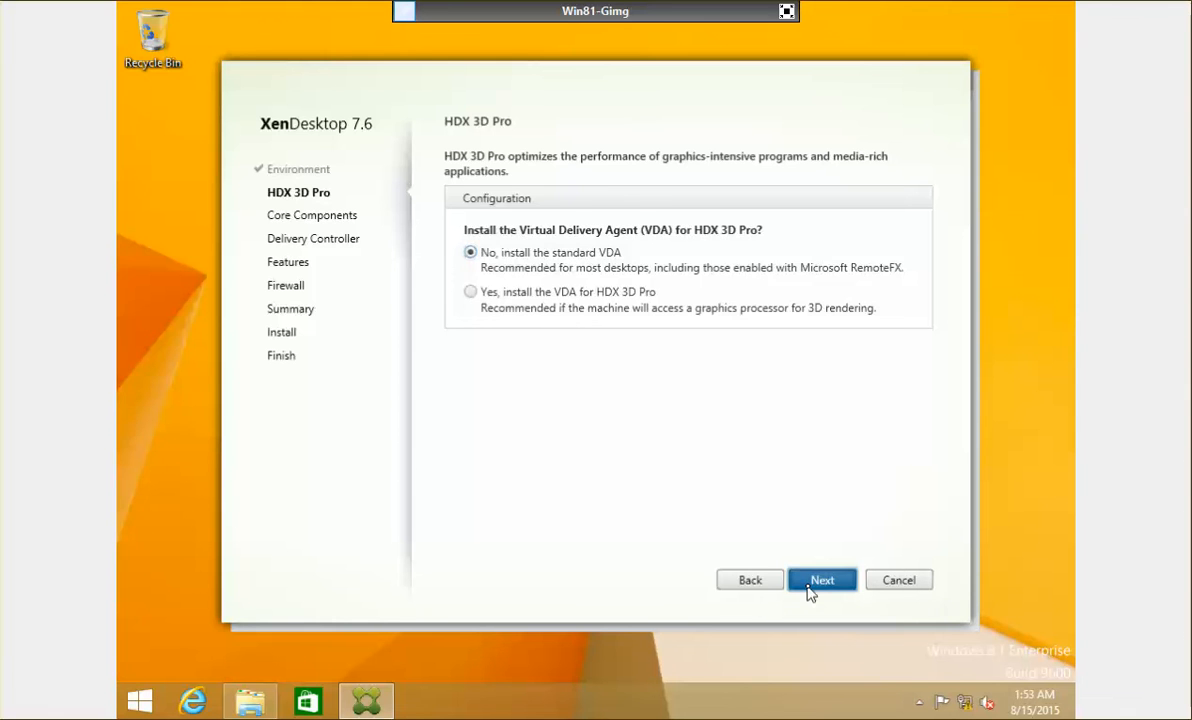
pyautogui.click(809, 587)
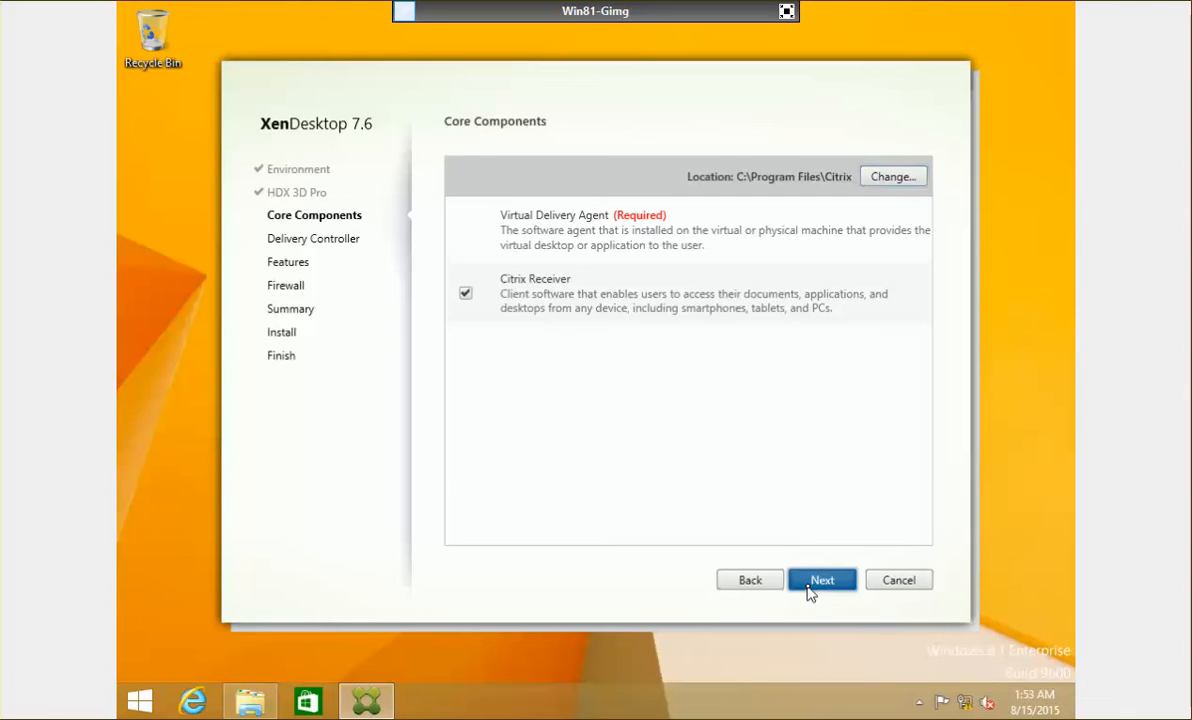
pyautogui.click(810, 590)
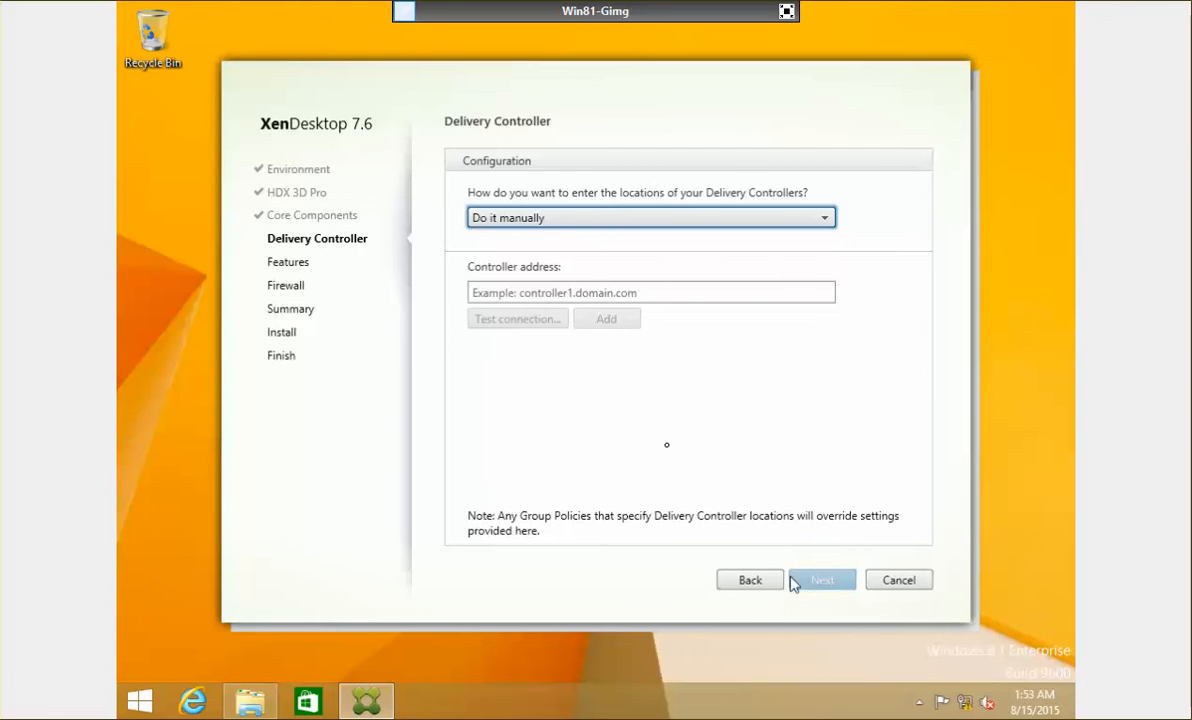
# Step: Add Delivery Controller ncicdc01.netsoft.internal manually after testing its connection
pyautogui.click(595, 220)
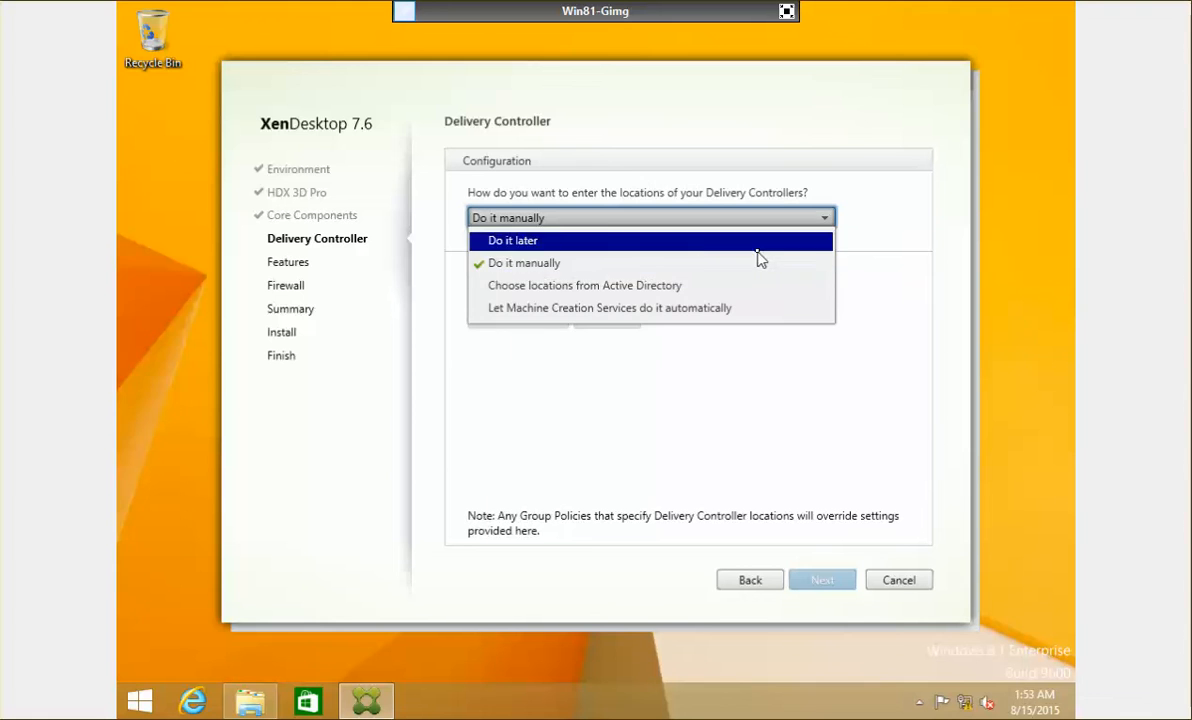
pyautogui.click(878, 224)
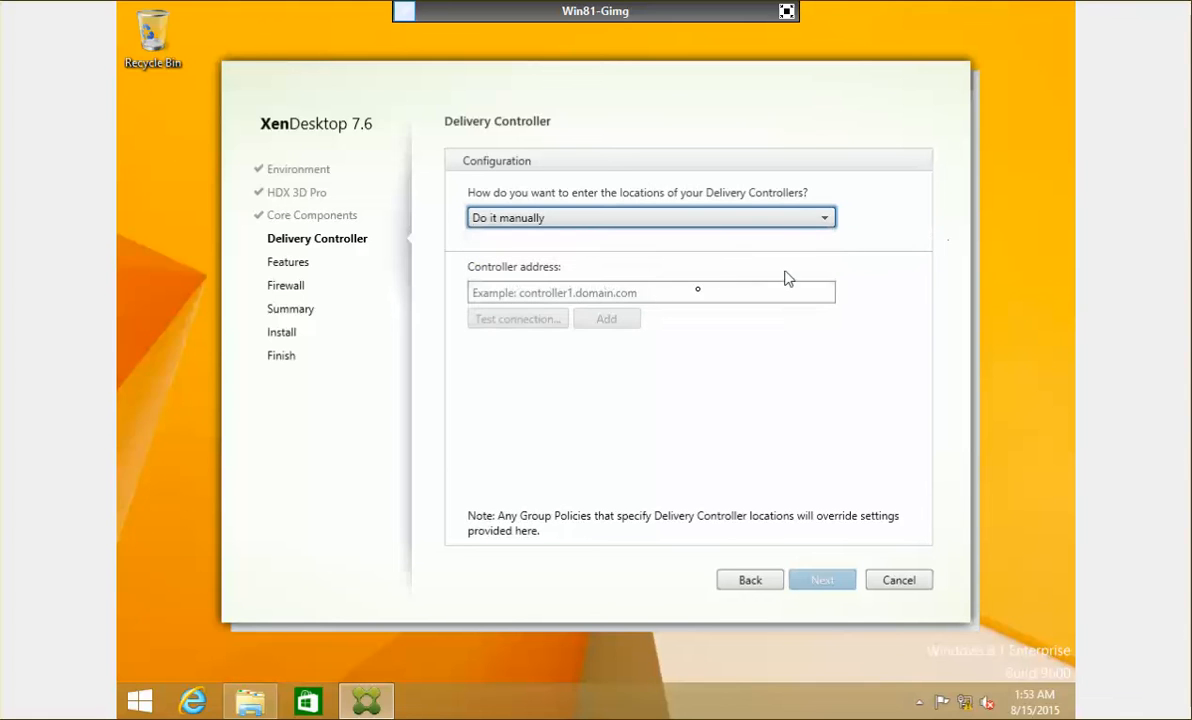
pyautogui.click(651, 292)
pyautogui.write('ncicdc')
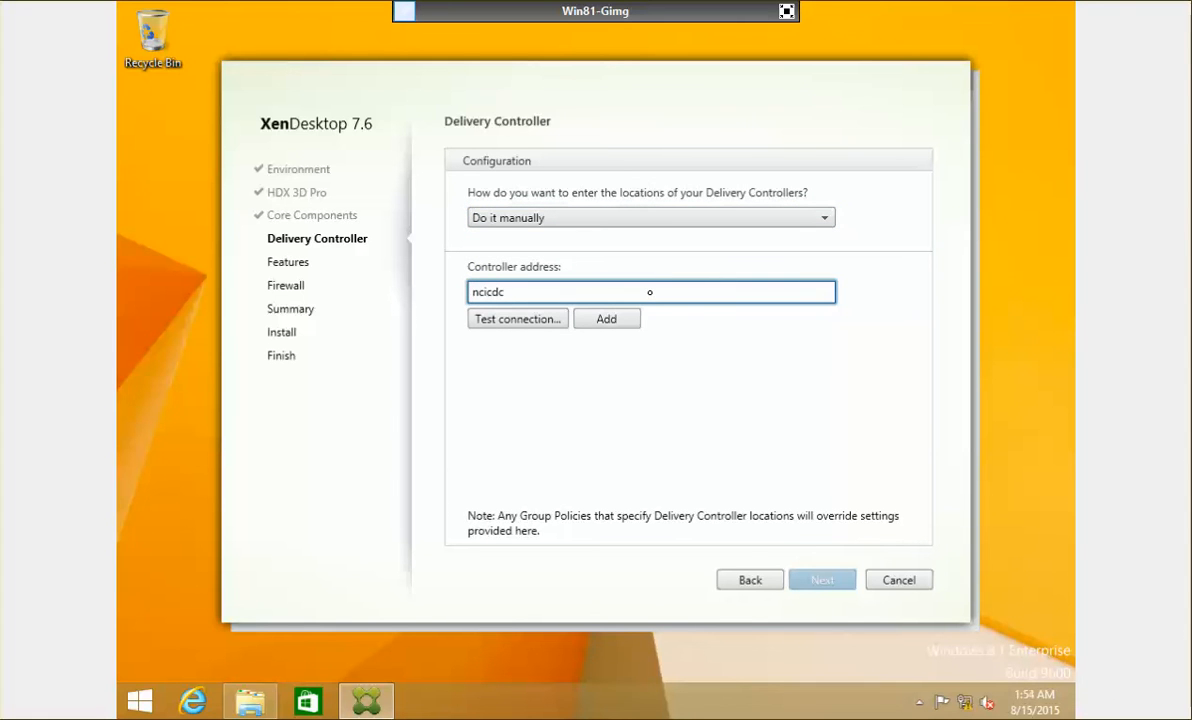
pyautogui.write('01.netsoft.internal')
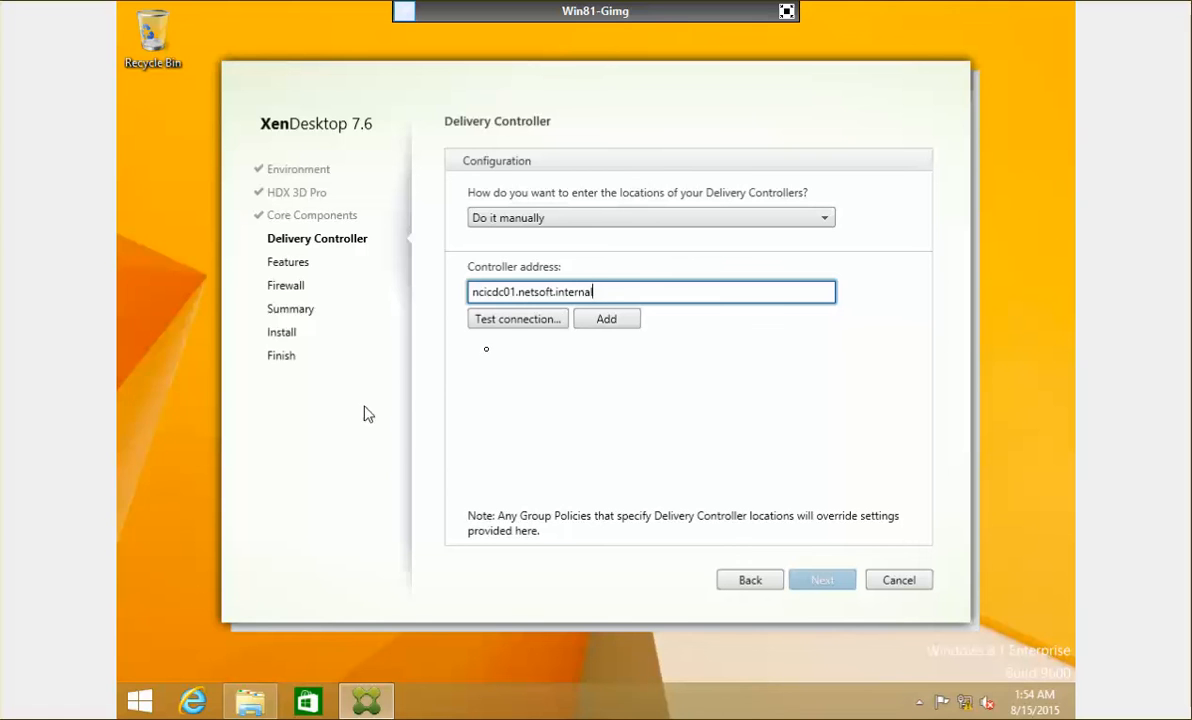
pyautogui.click(515, 321)
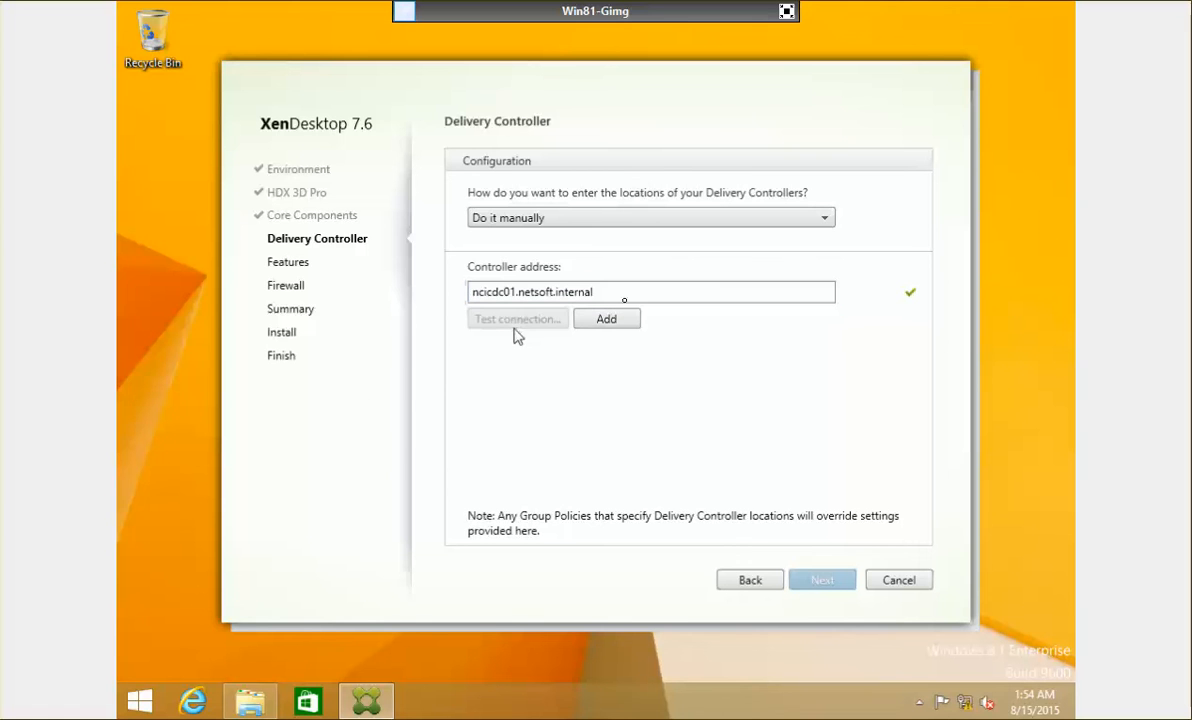
pyautogui.click(625, 320)
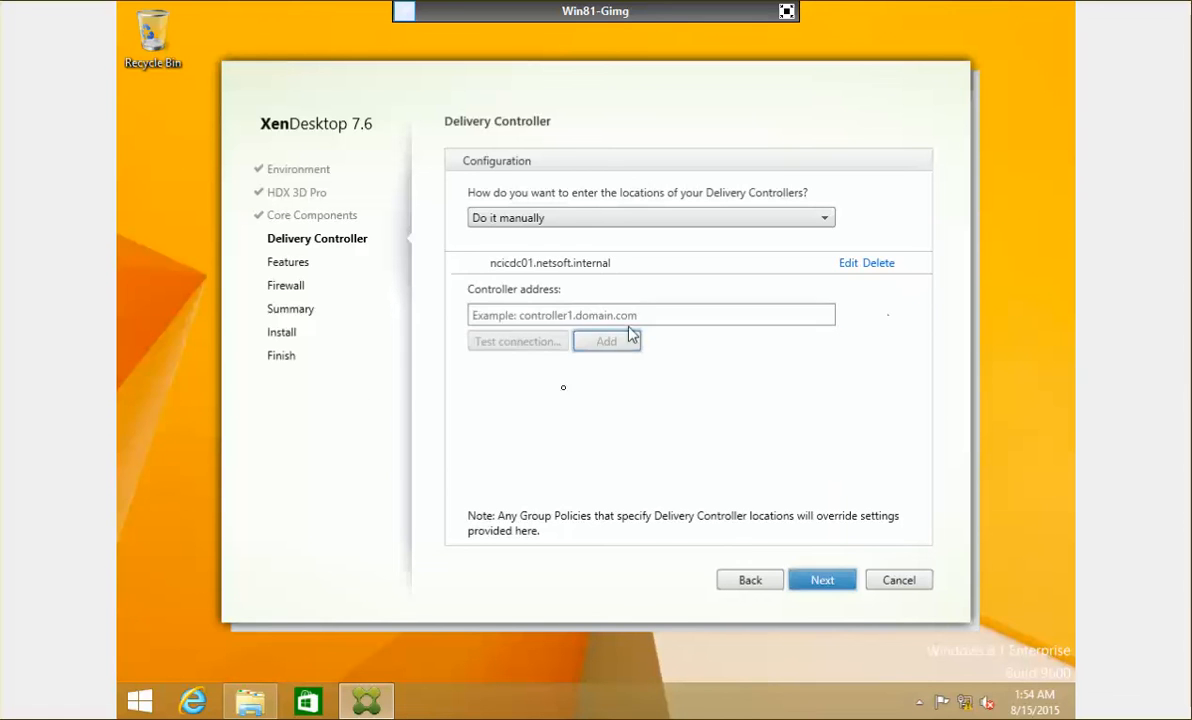
pyautogui.click(820, 580)
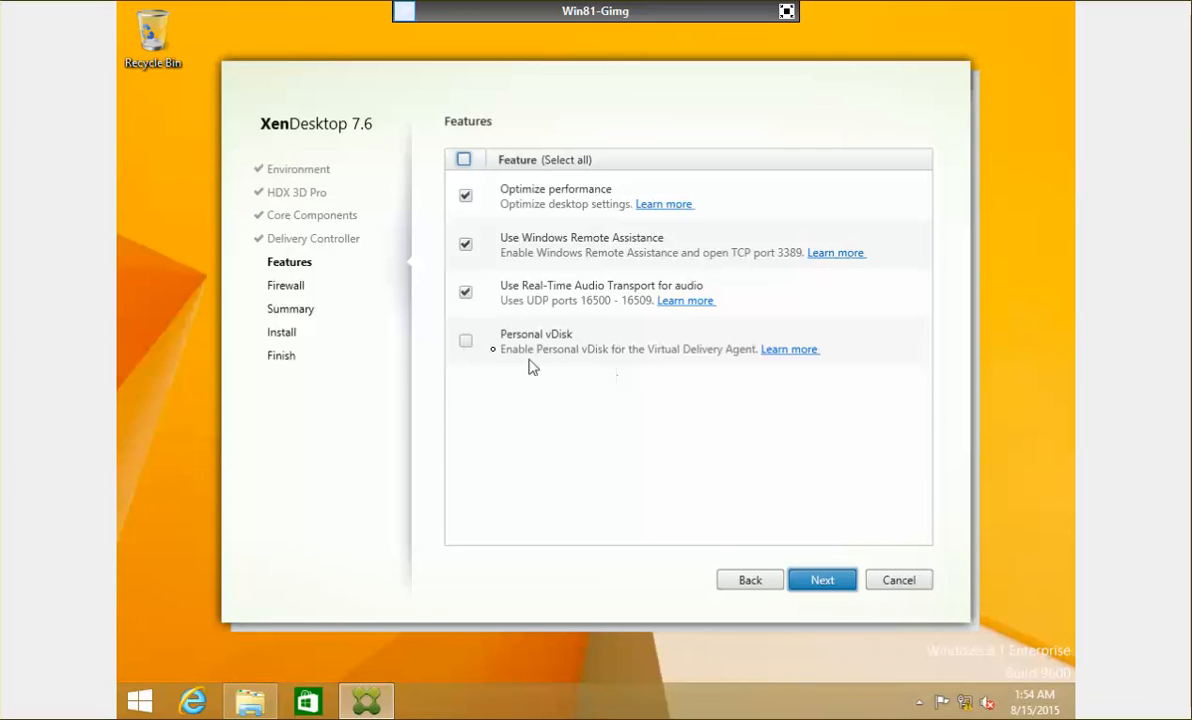
# Step: Enable Personal vDisk, keep automatic firewall rules, and start the installation
pyautogui.click(464, 341)
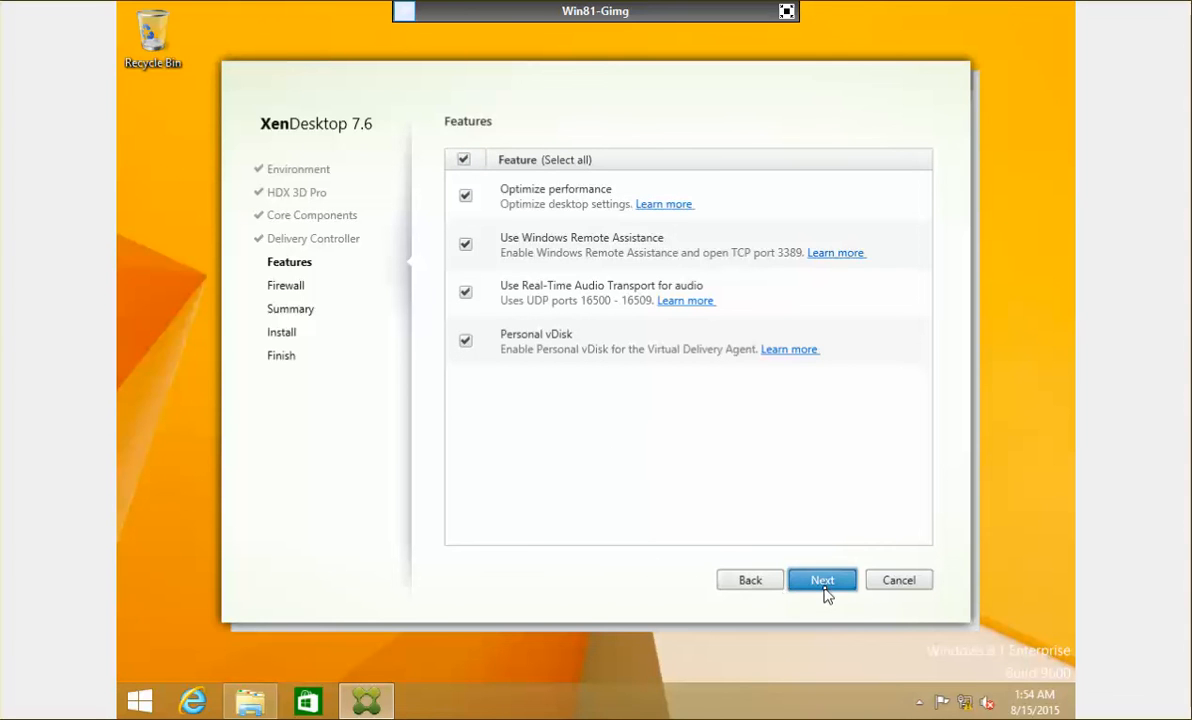
pyautogui.click(822, 581)
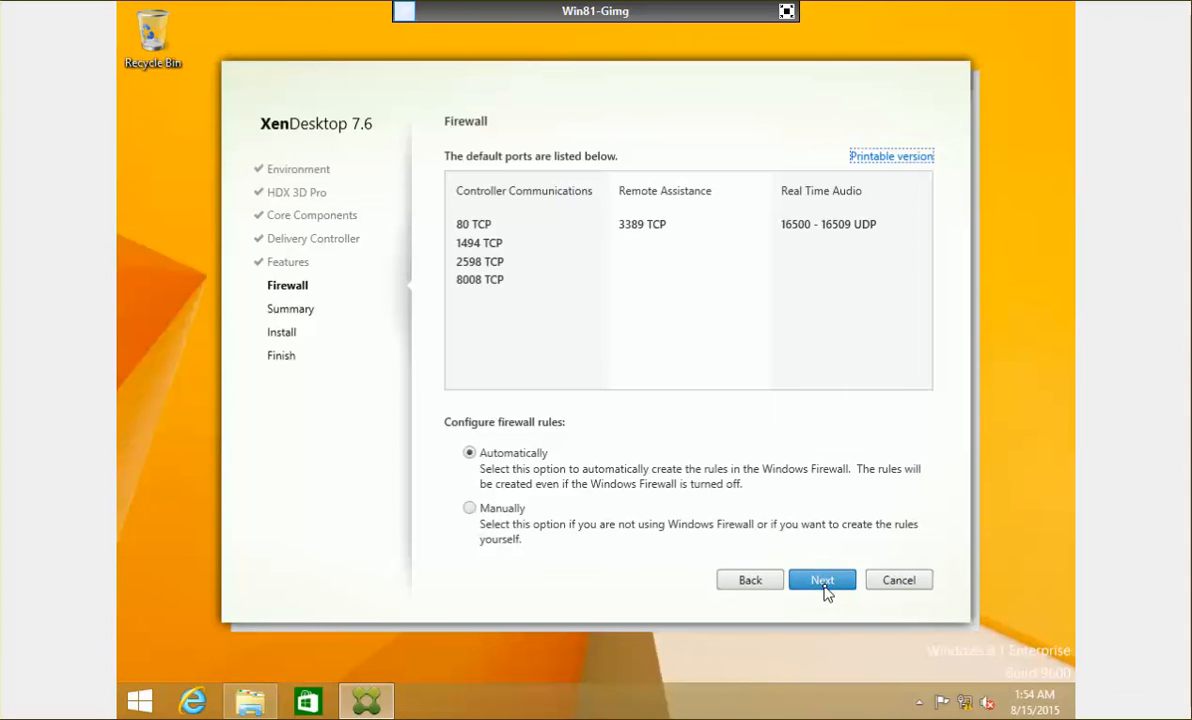
pyautogui.click(824, 590)
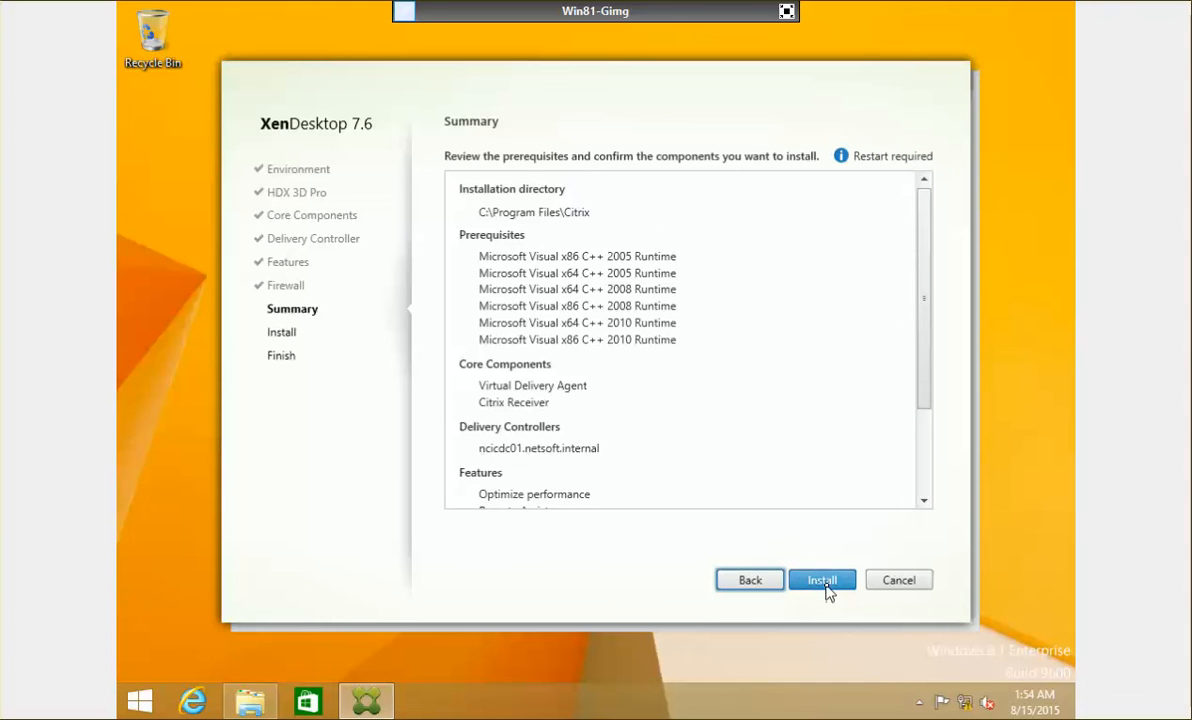
pyautogui.click(824, 583)
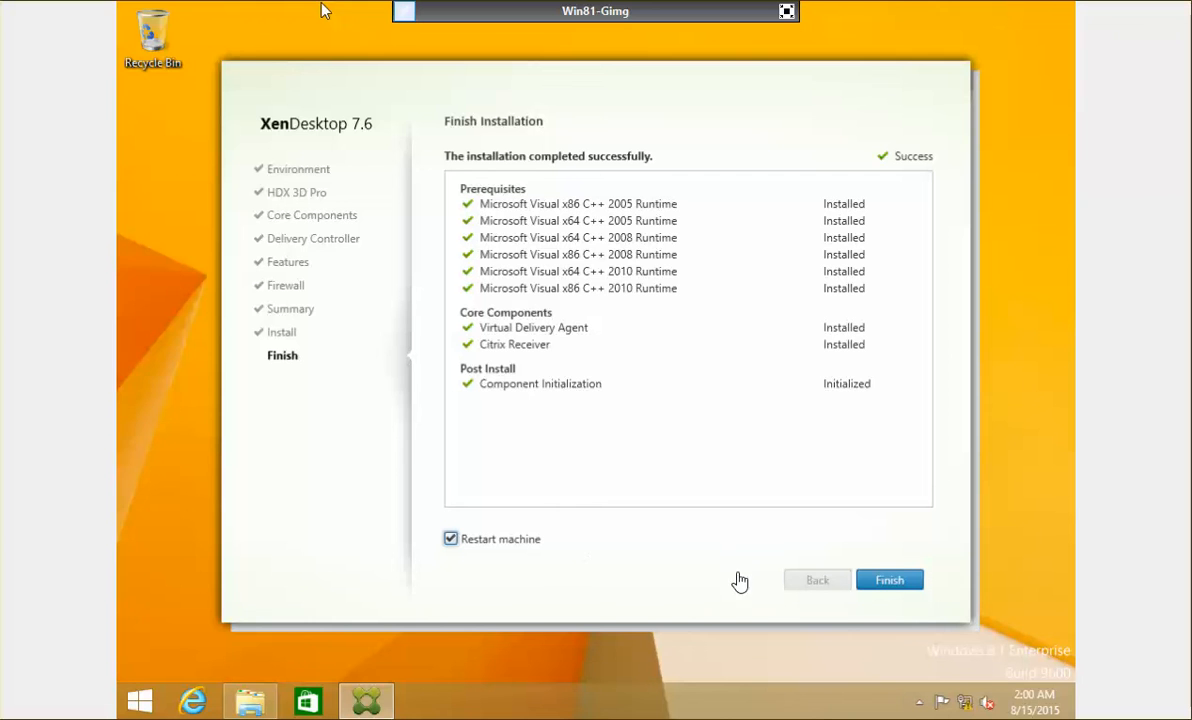
# Step: Finish the XenDesktop 7.6 VDA installer with 'Restart machine' left checked
pyautogui.click(889, 581)
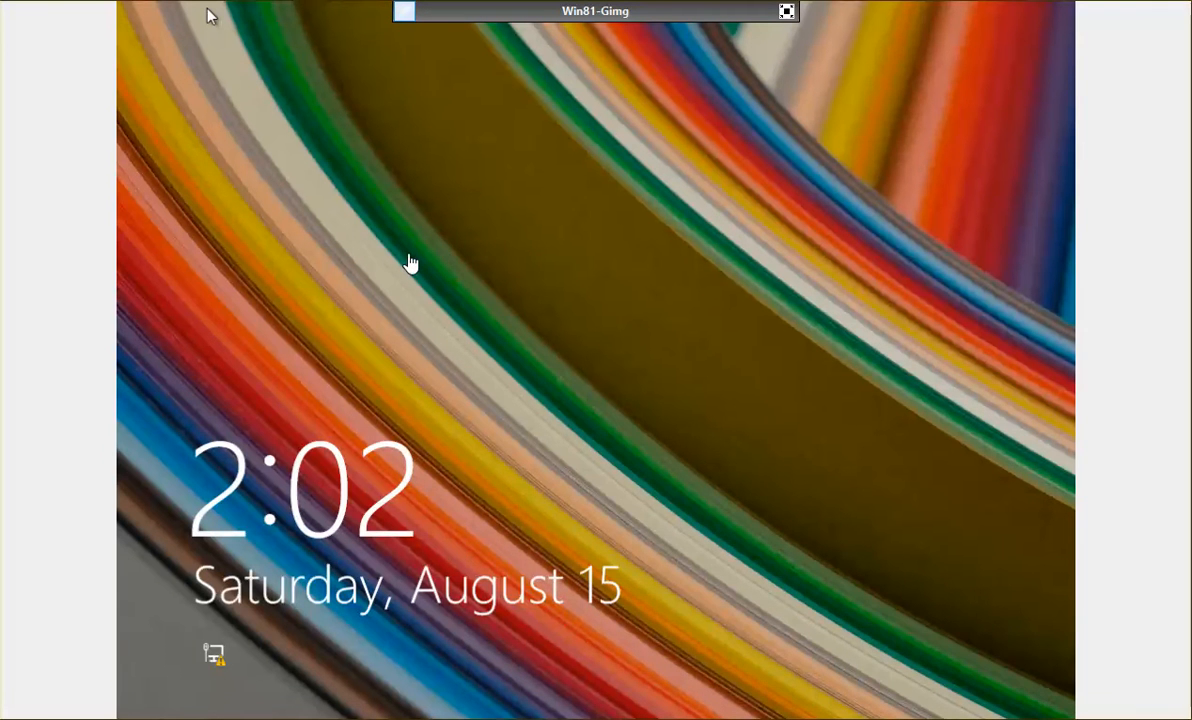
# Step: Sign in to Windows 8.1 as the local administrator
pyautogui.click(522, 295)
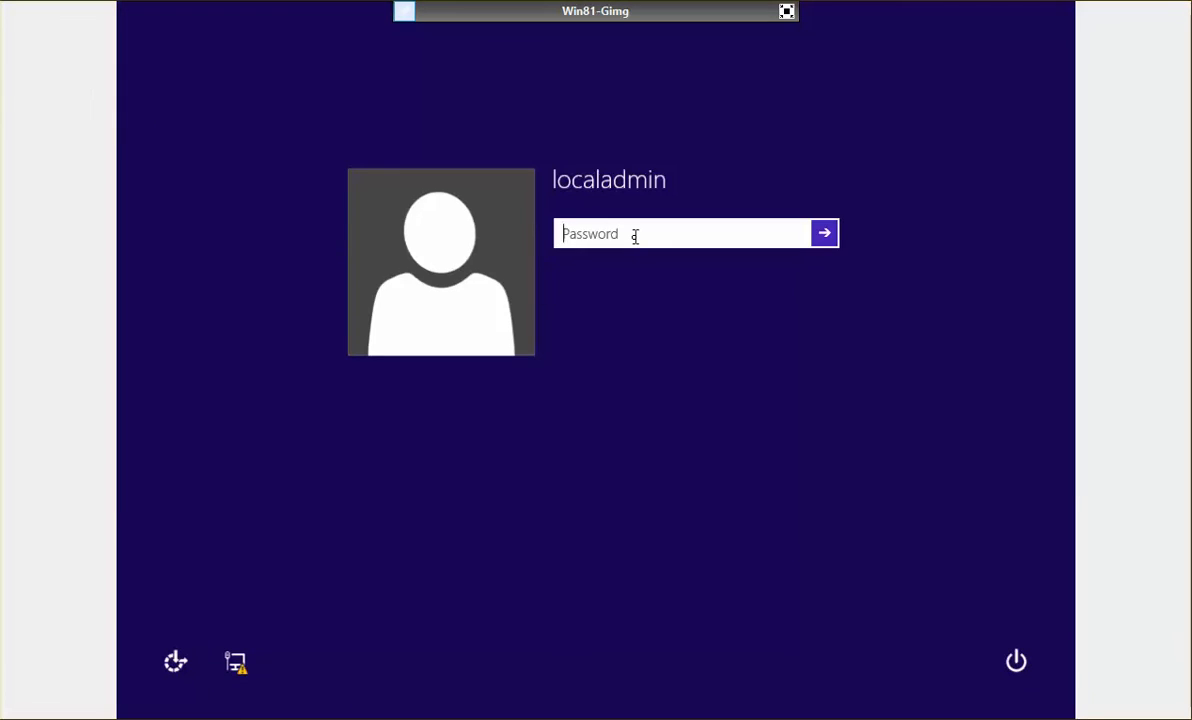
pyautogui.write('••••••••')
pyautogui.press('Return')
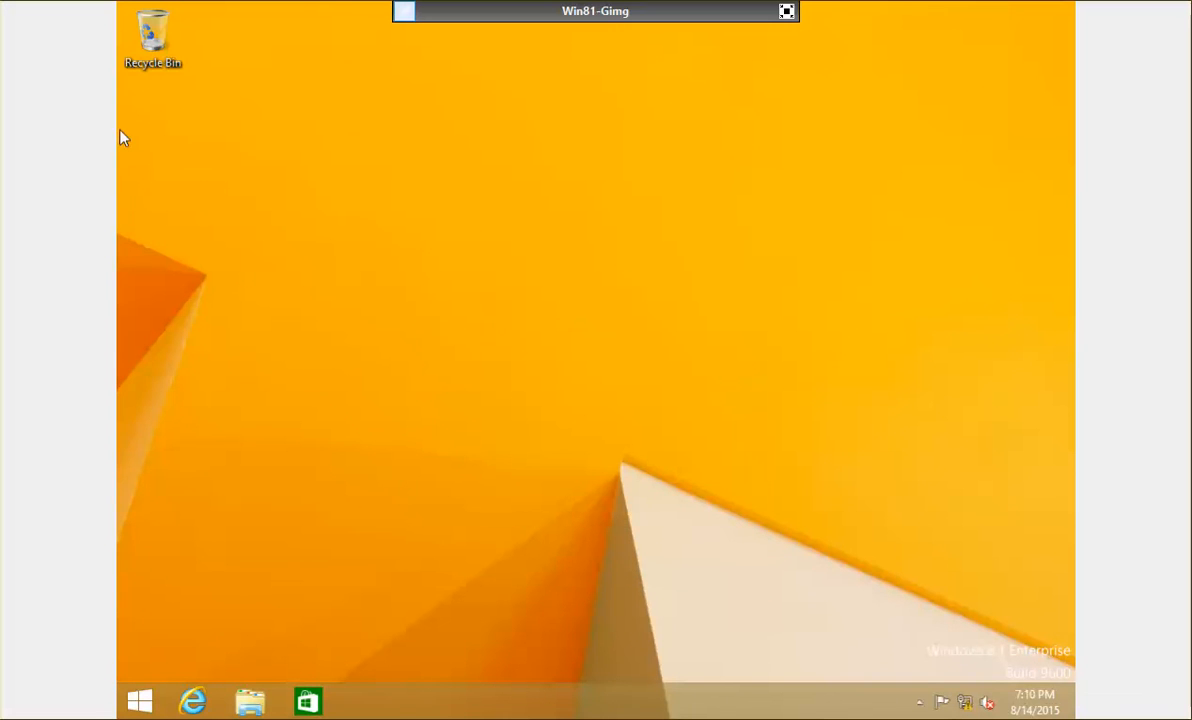
# Step: Shut down the machine, forcing past the Personal vDisk inventory warning
pyautogui.rightClick(153, 705)
pyautogui.moveTo(272, 668)
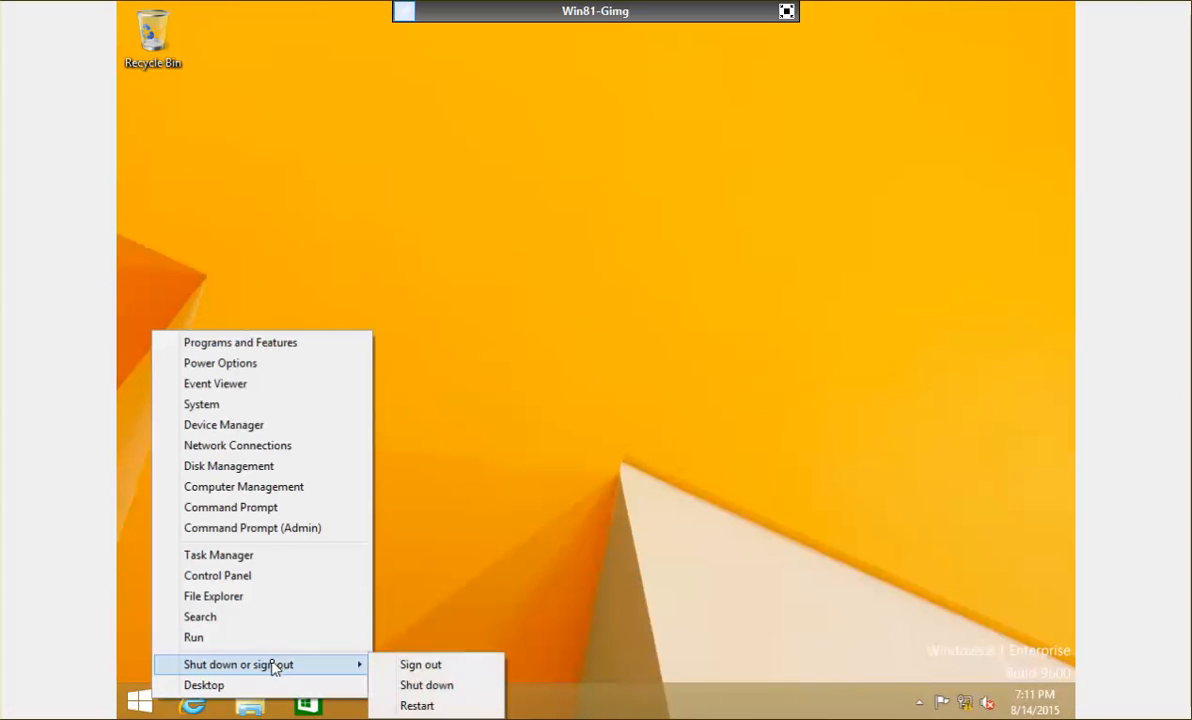
pyautogui.click(431, 687)
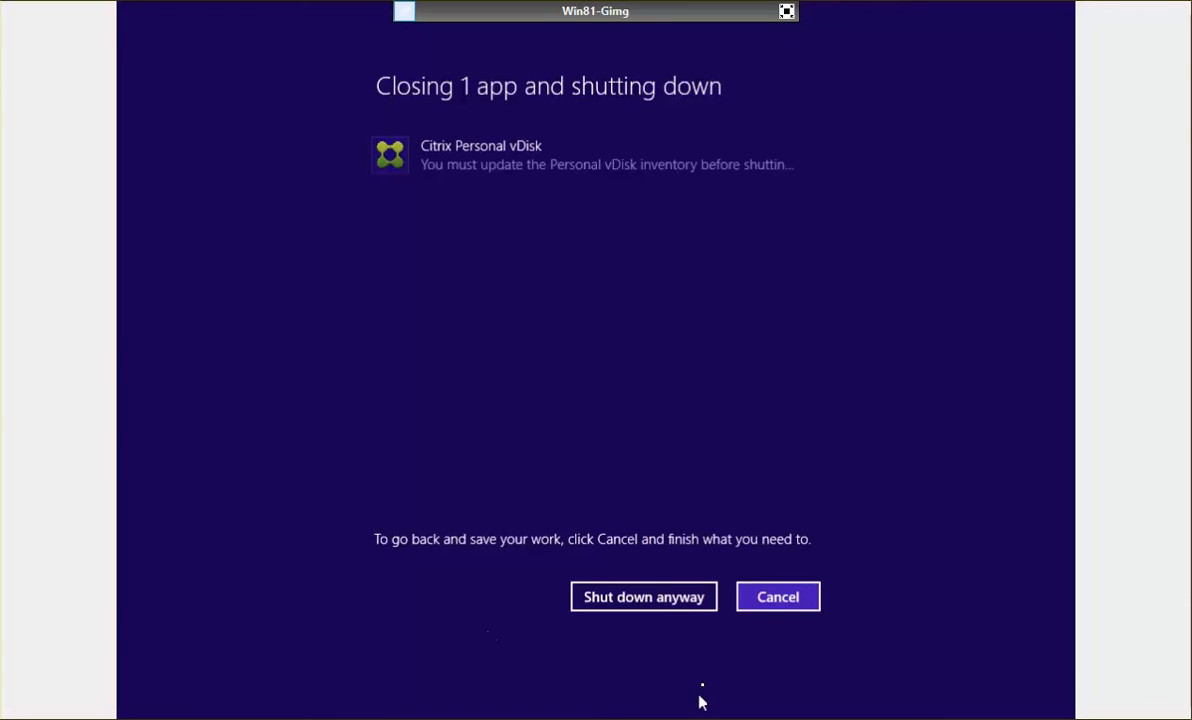
pyautogui.click(684, 603)
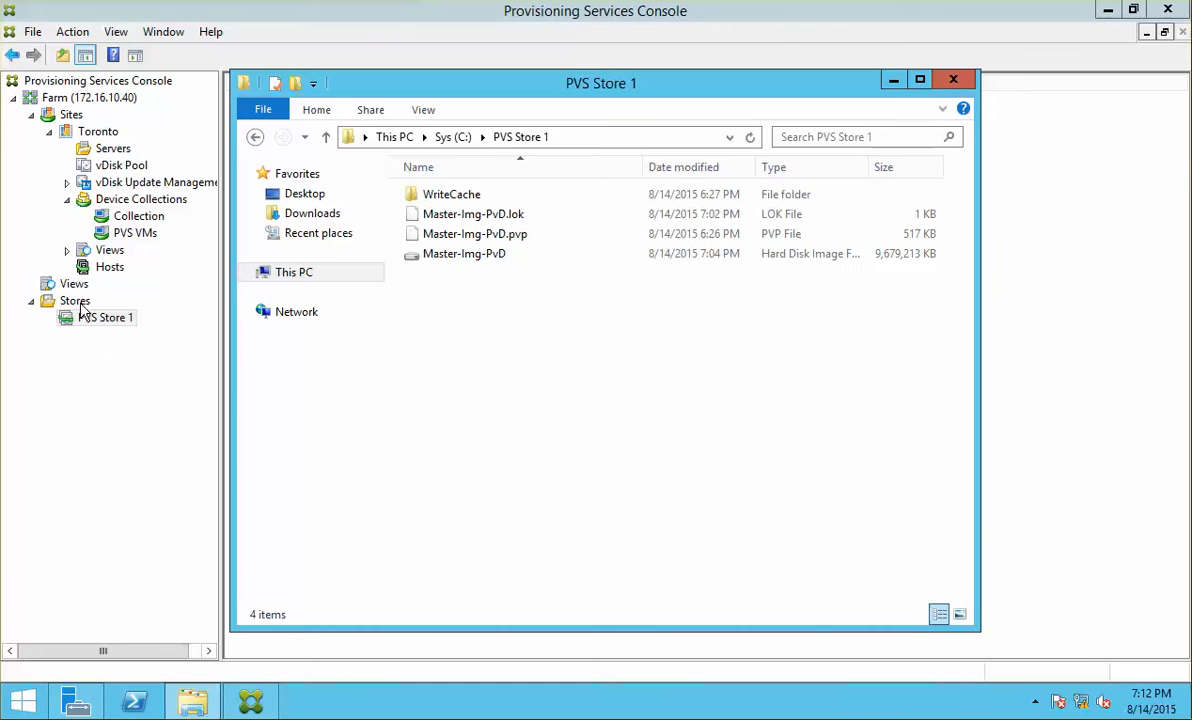
# Step: Begin a new store named 'PV', then close the dialog after the error
pyautogui.rightClick(78, 303)
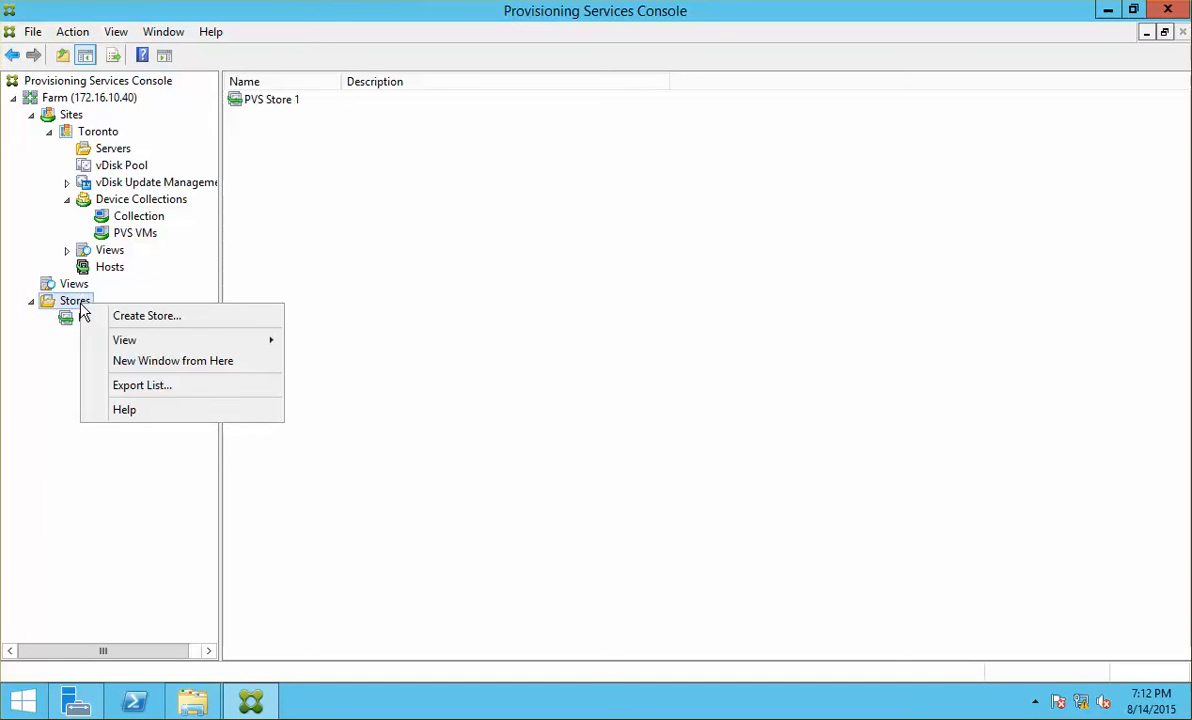
pyautogui.click(201, 323)
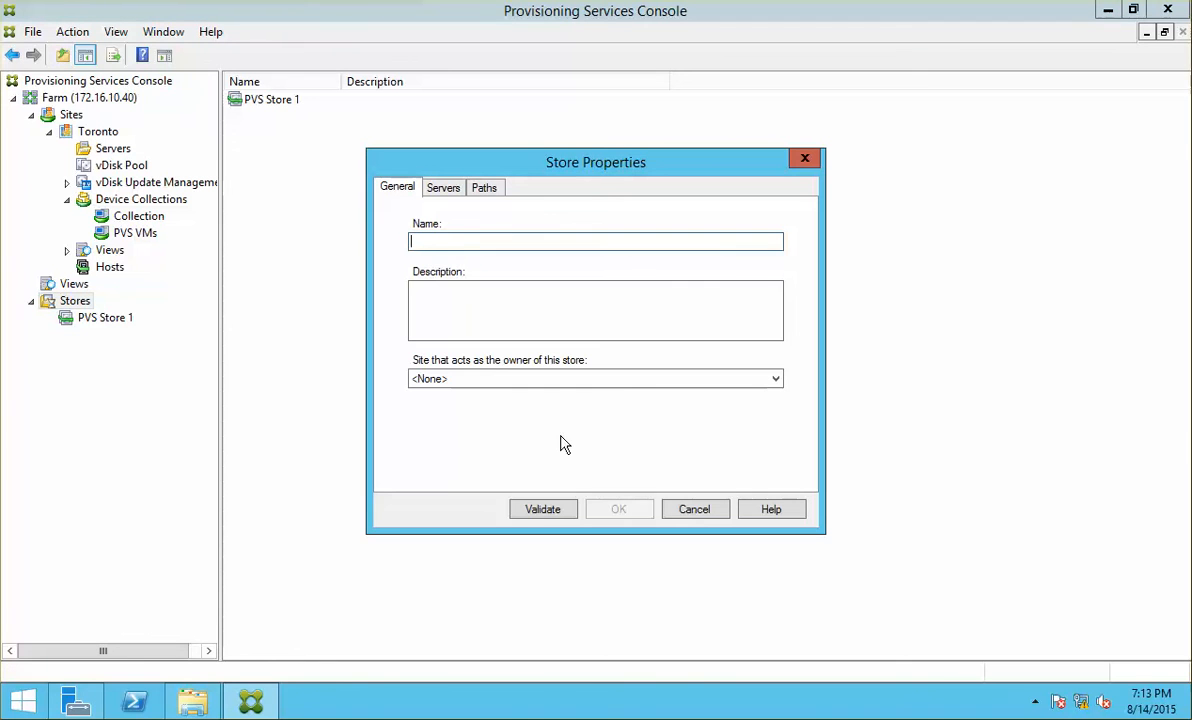
pyautogui.write('PVS Store')
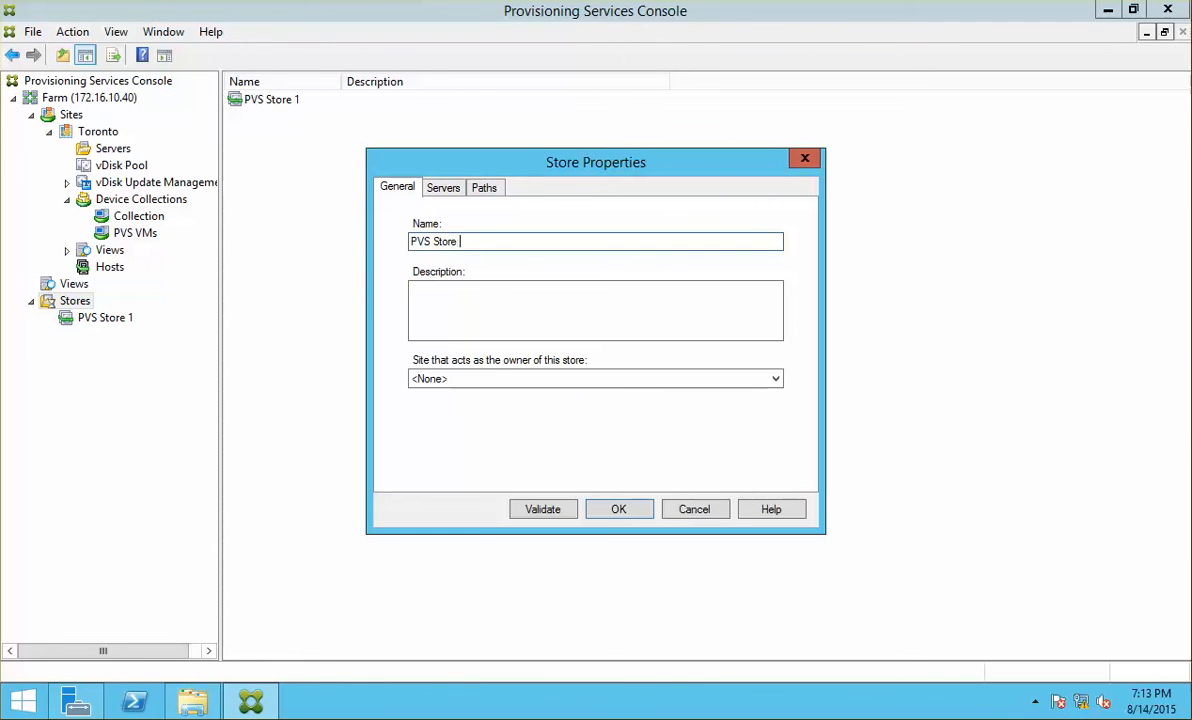
pyautogui.press('Return')
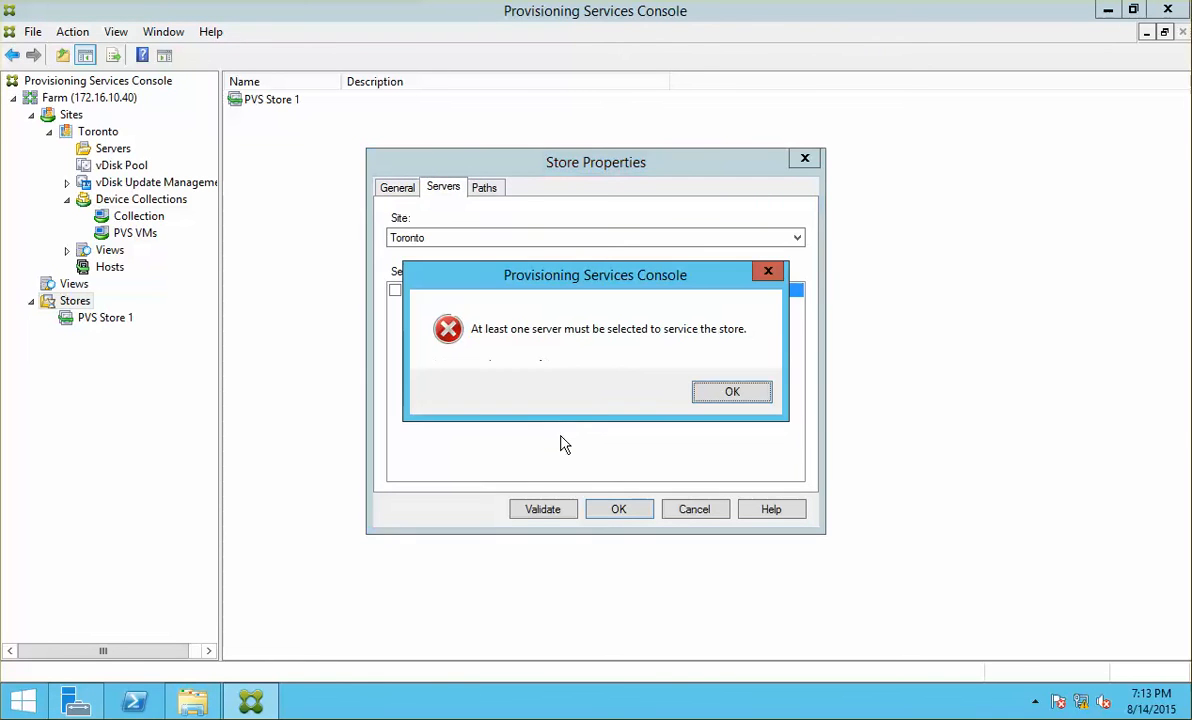
pyautogui.press('Return')
pyautogui.click(612, 505)
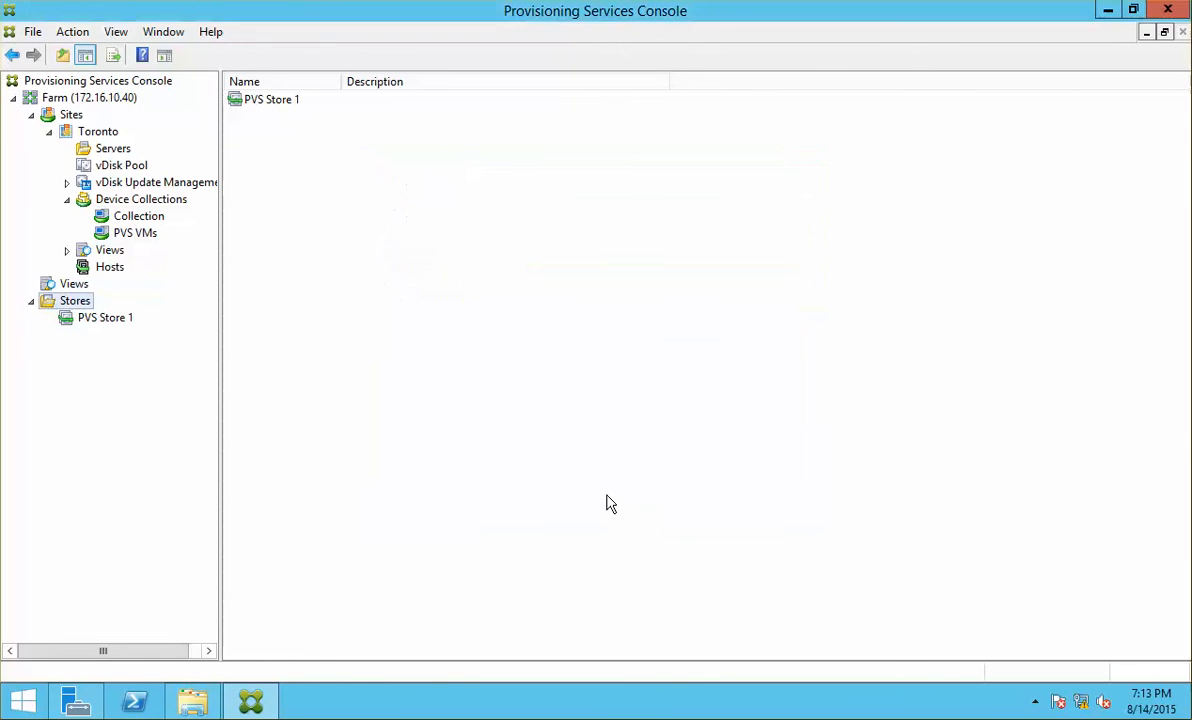
# Step: Start a new store named 'PVS Store 2' and assign server NCIPVS01 to it
pyautogui.rightClick(74, 304)
pyautogui.click(190, 316)
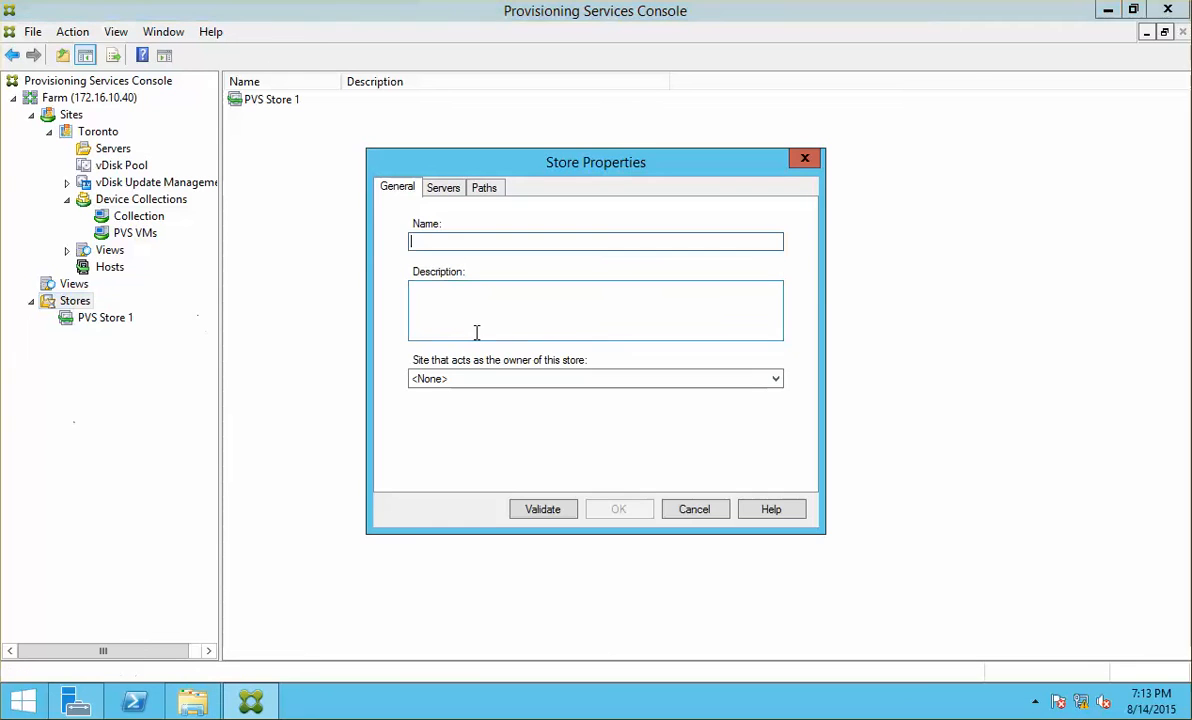
pyautogui.write('PVS S')
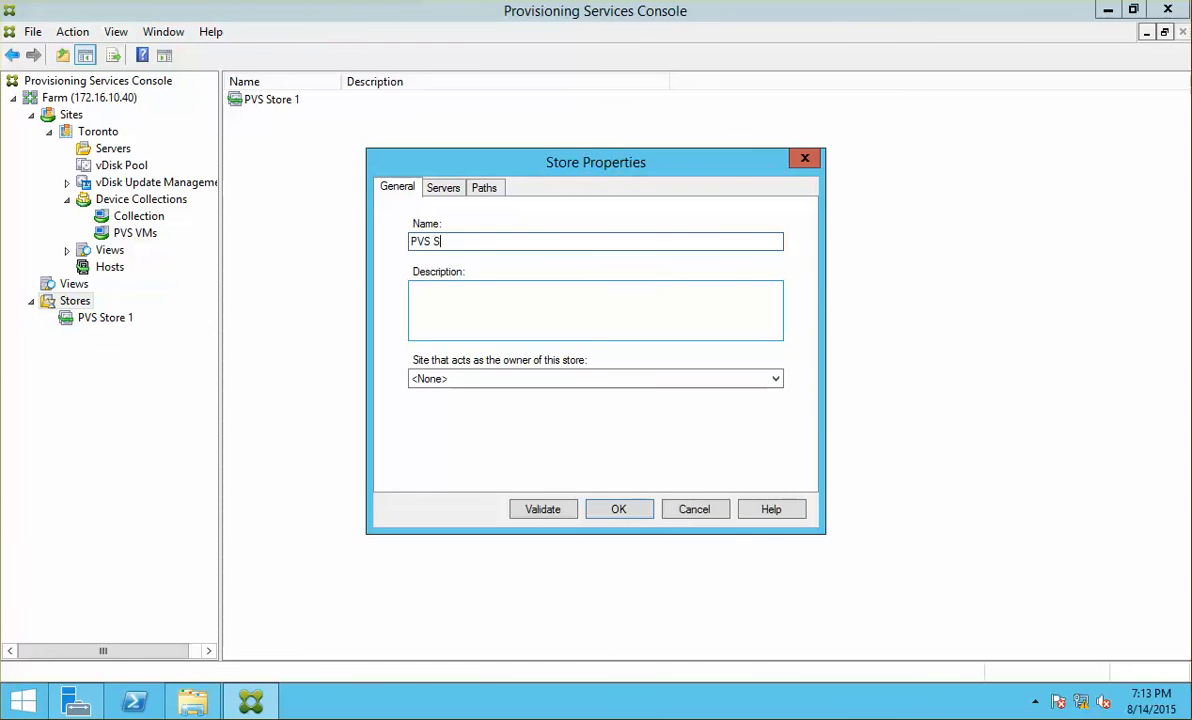
pyautogui.write('tore 2')
pyautogui.press('Return')
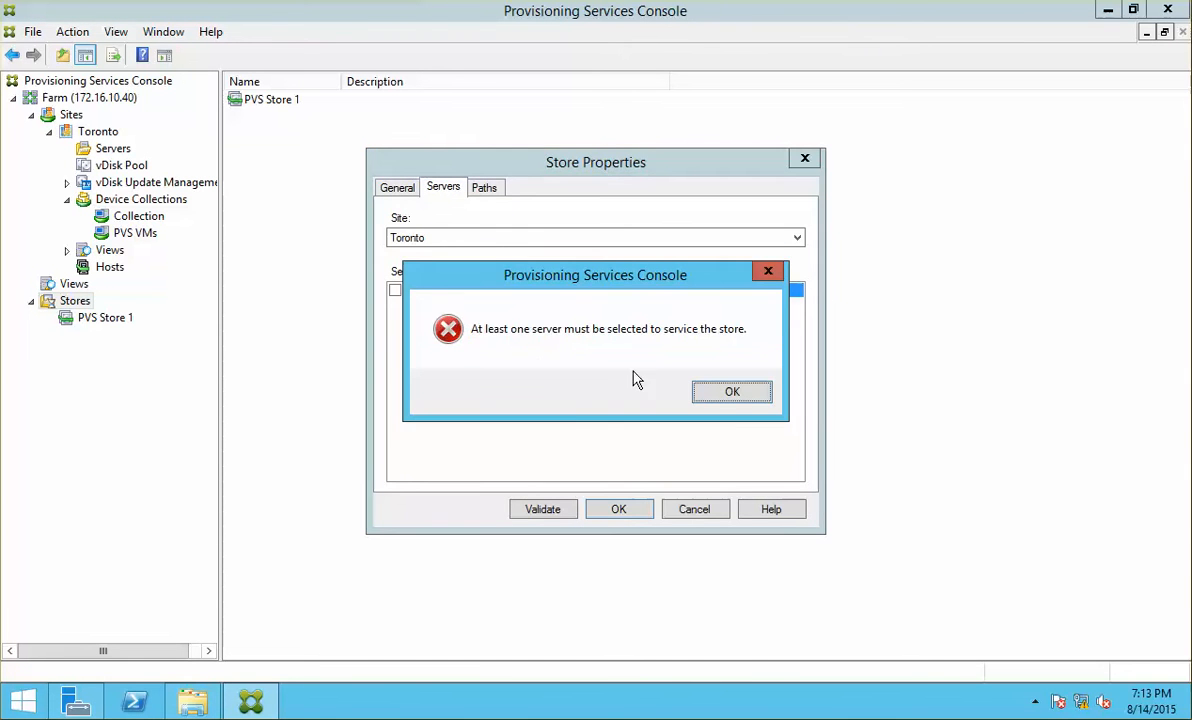
pyautogui.click(722, 400)
pyautogui.click(395, 290)
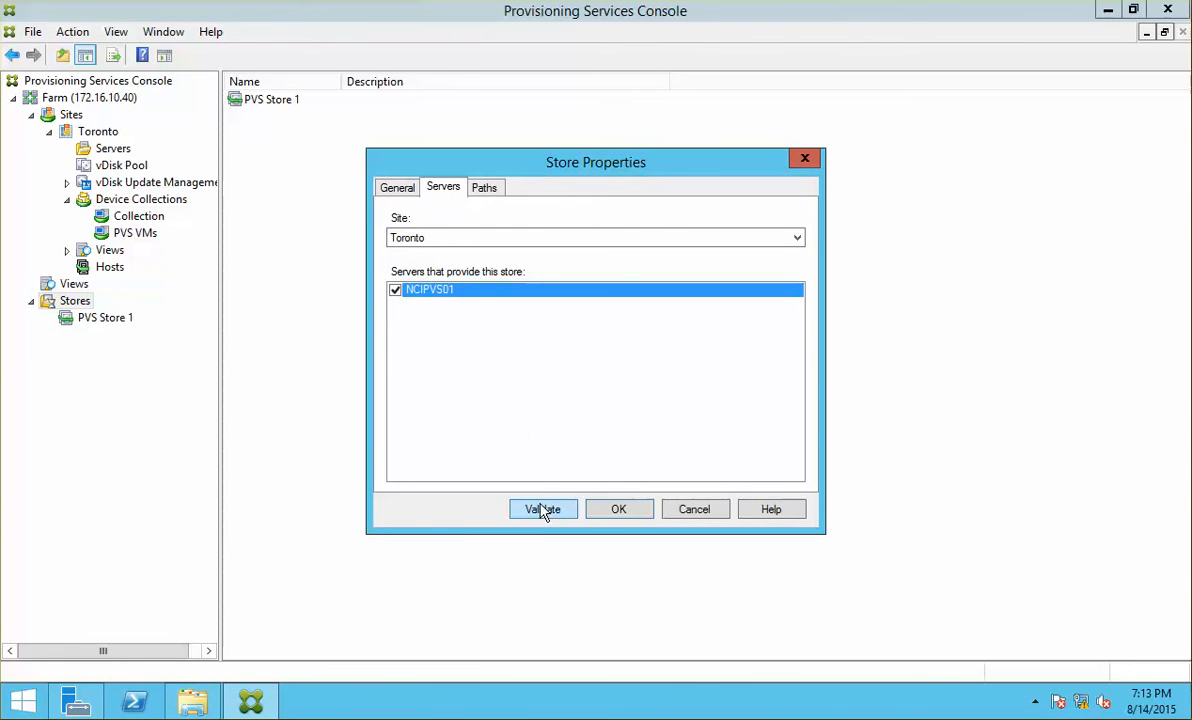
pyautogui.click(588, 512)
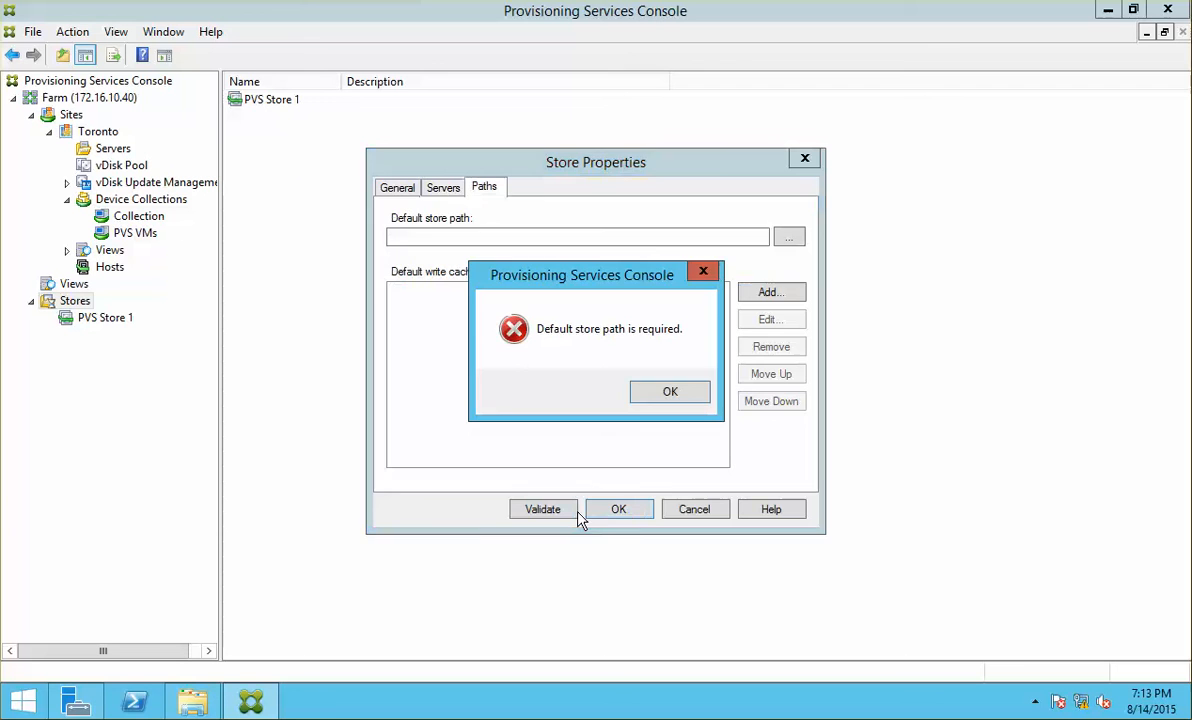
pyautogui.click(664, 399)
# Step: Create a new folder 'PVS Store 2' on C:\ for the store path
pyautogui.click(789, 238)
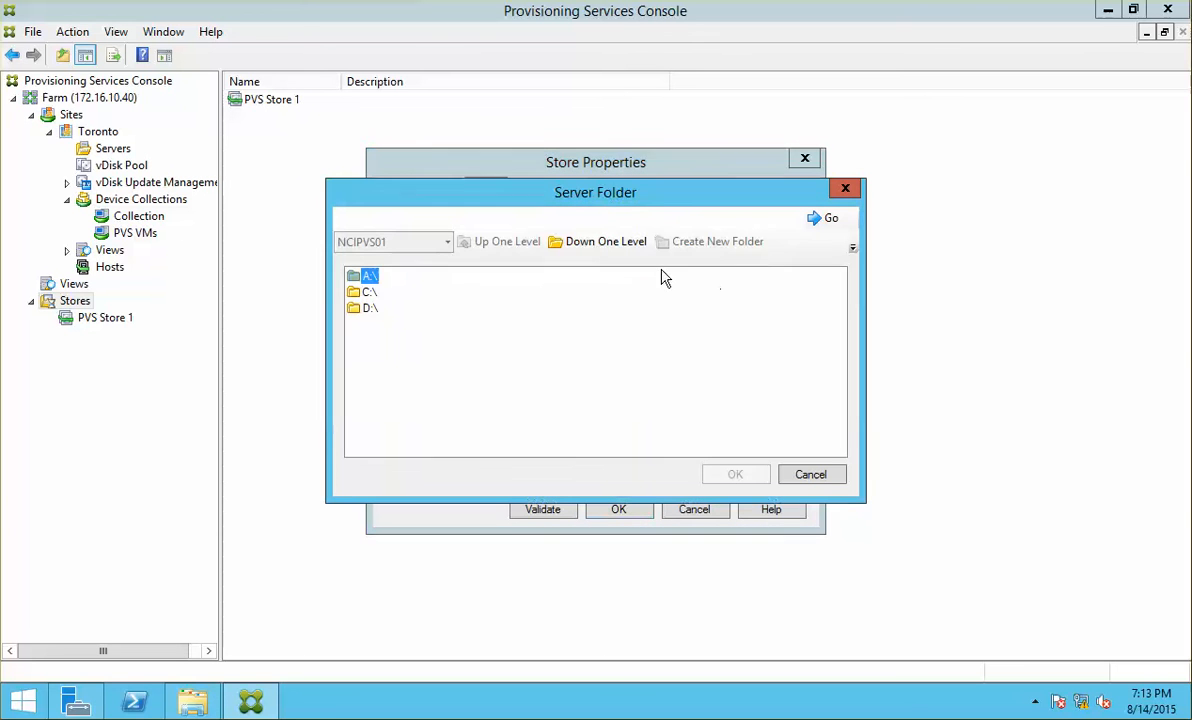
pyautogui.doubleClick(364, 292)
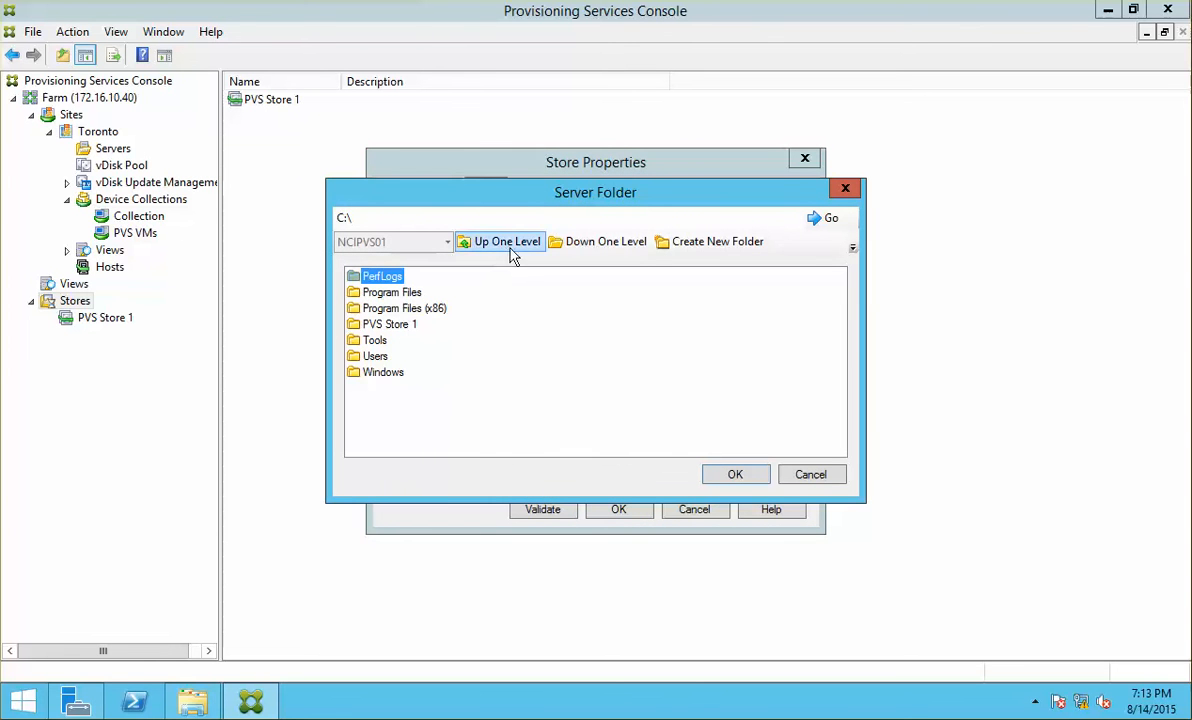
pyautogui.click(703, 248)
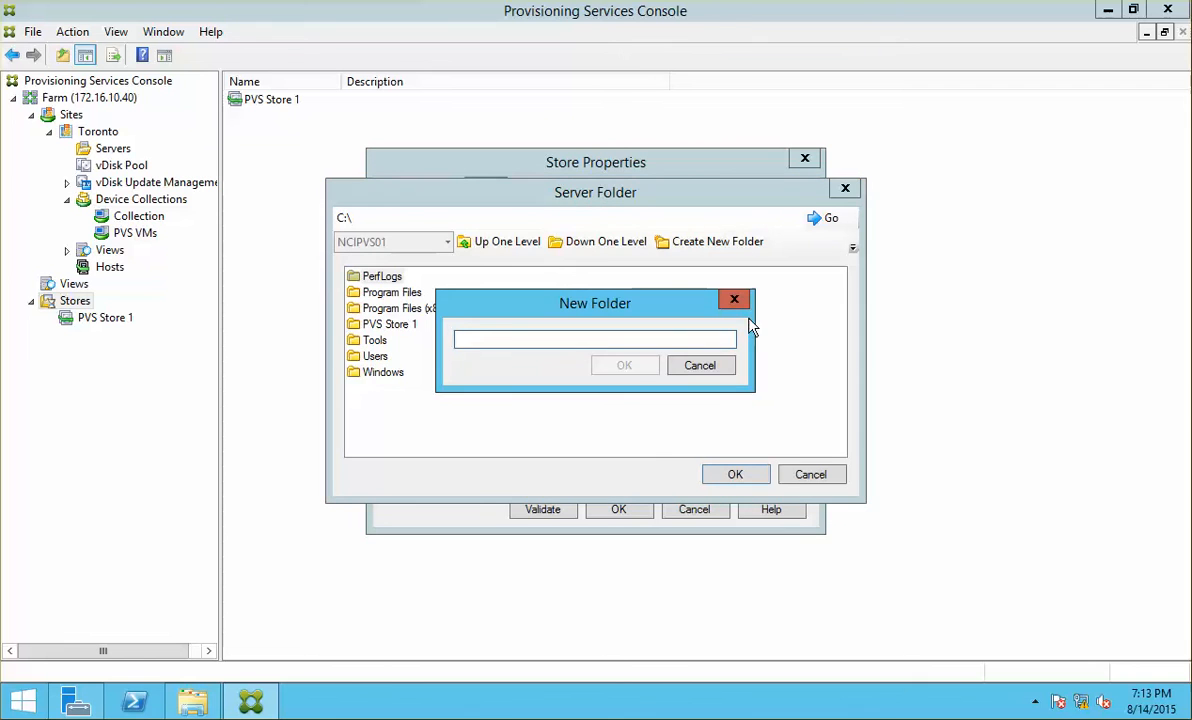
pyautogui.write('PVS Store 2')
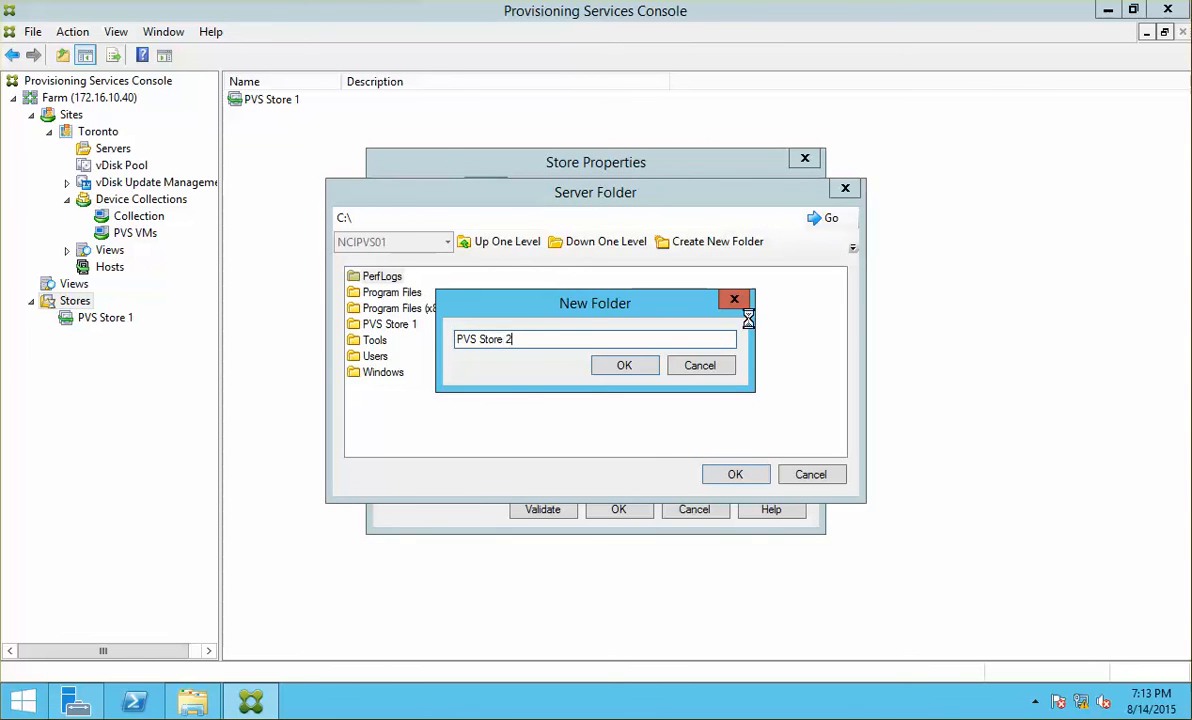
pyautogui.press('Return')
pyautogui.click(756, 473)
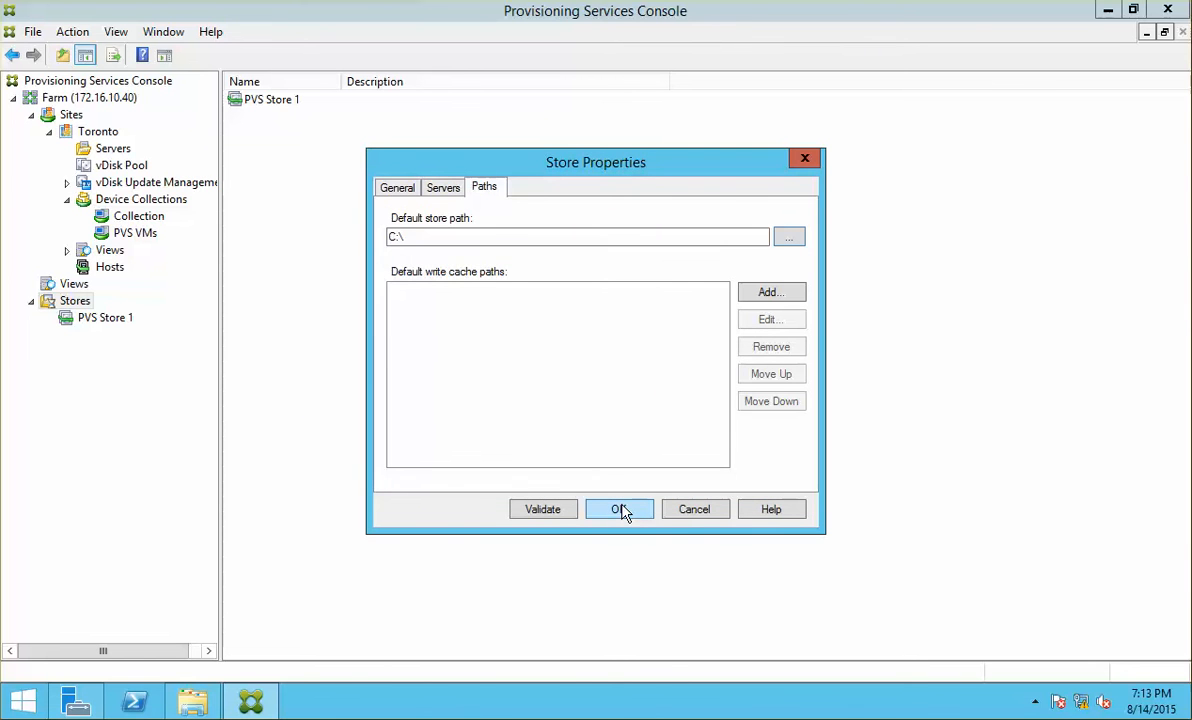
# Step: Pick the PVS Store 2 folder as store path, validate on NCIPVS01, then cancel
pyautogui.click(792, 238)
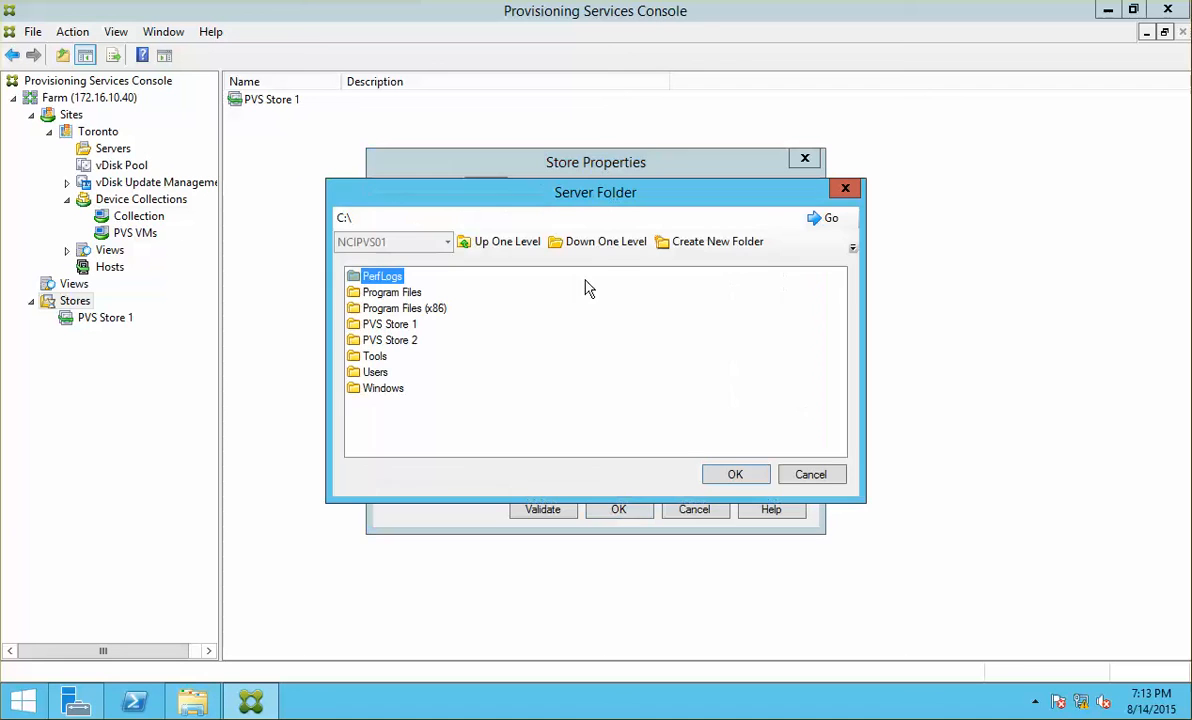
pyautogui.click(389, 340)
pyautogui.click(737, 476)
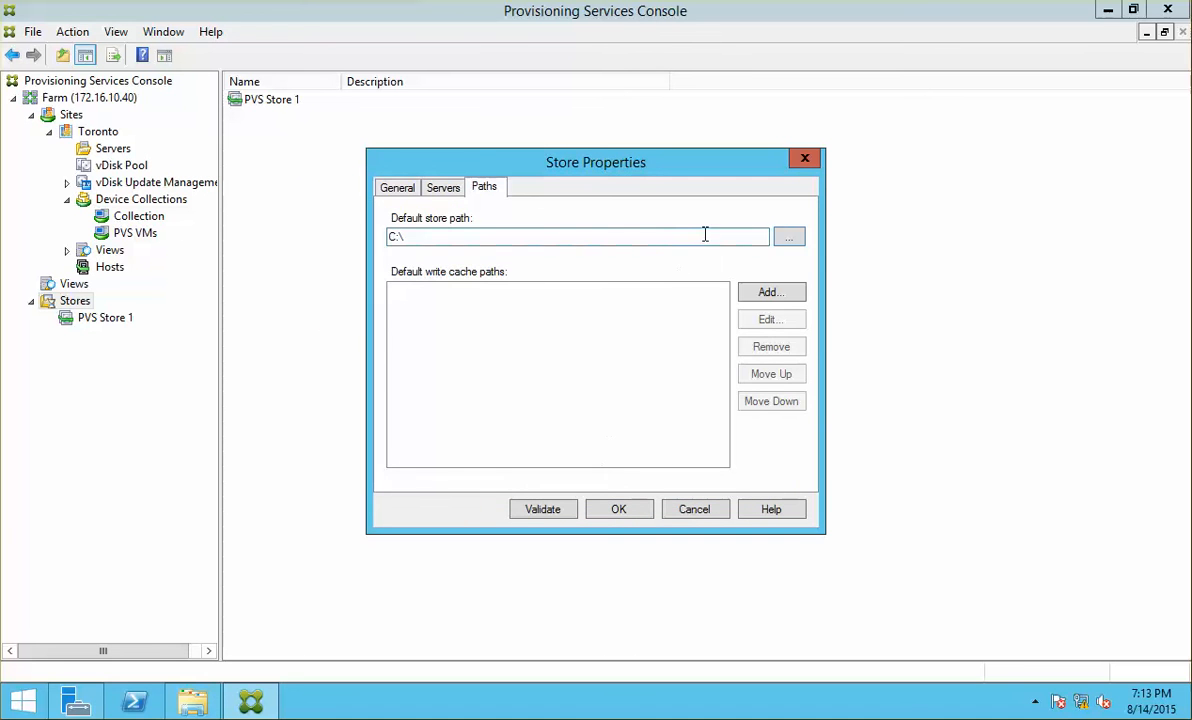
pyautogui.click(789, 238)
pyautogui.click(385, 340)
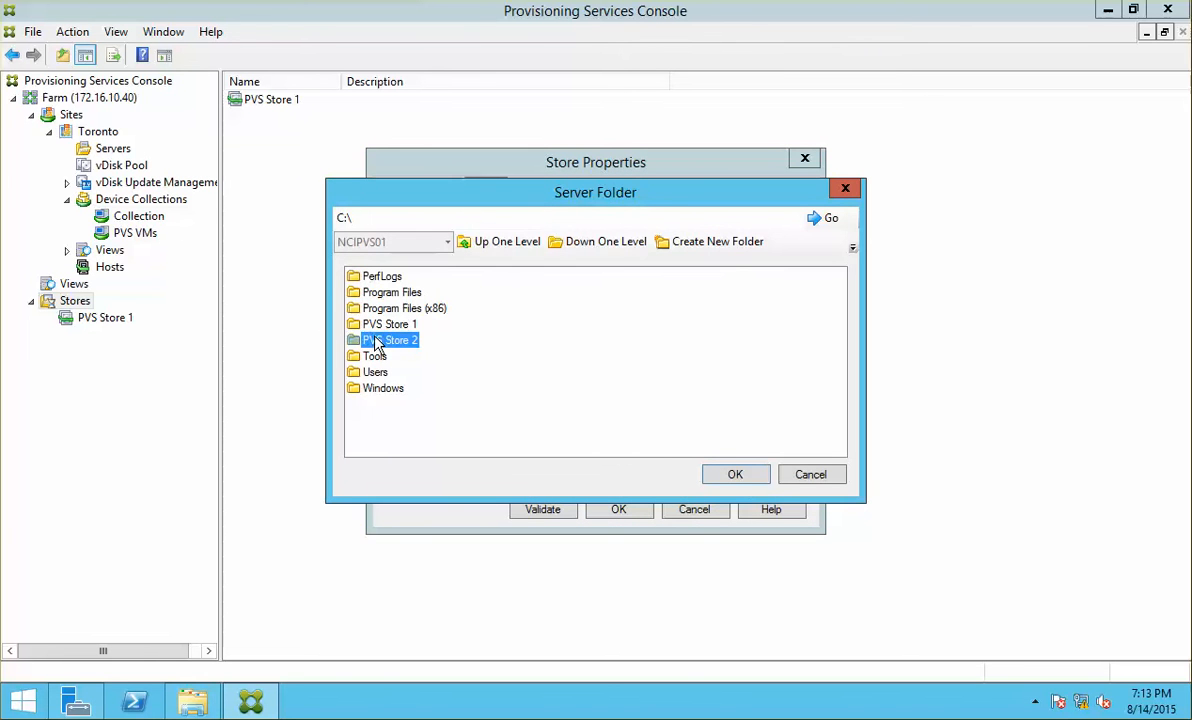
pyautogui.click(737, 476)
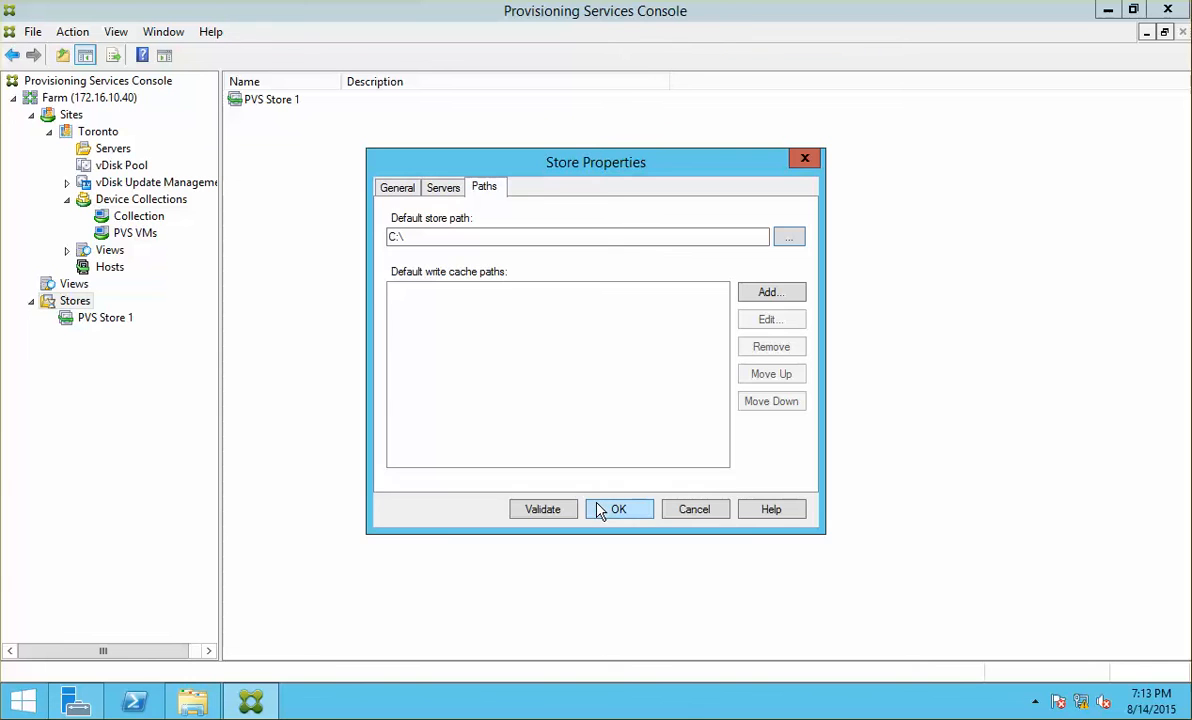
pyautogui.click(564, 511)
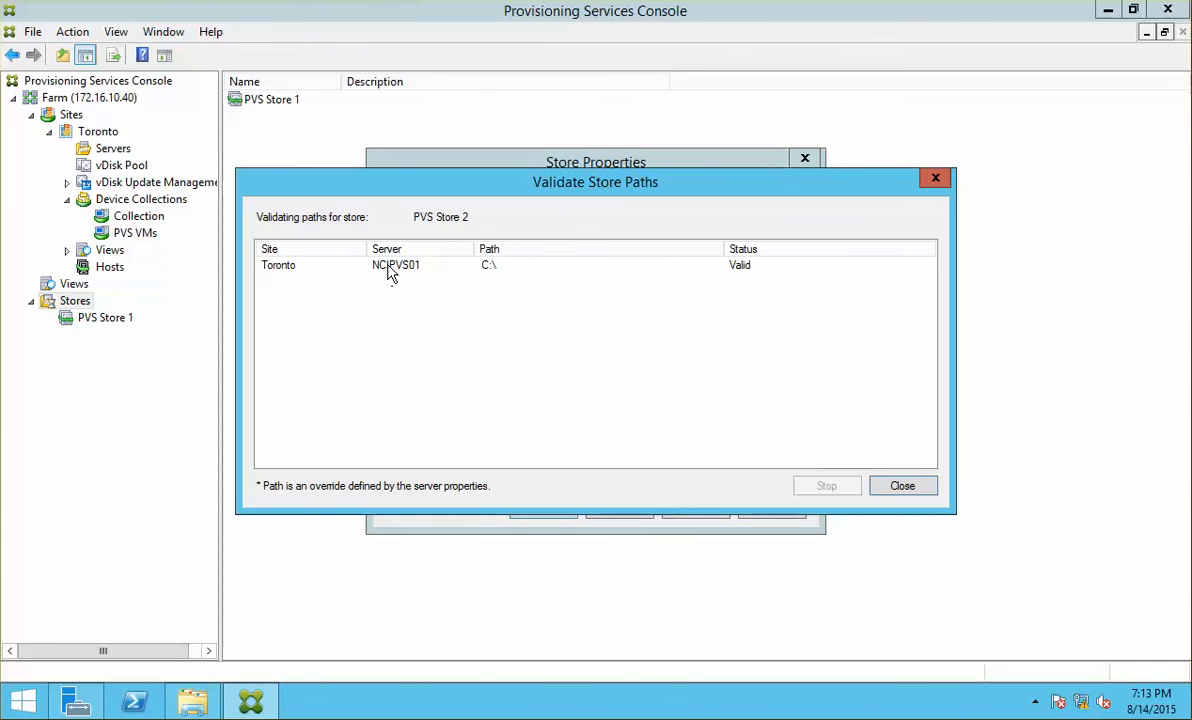
pyautogui.click(390, 267)
pyautogui.click(900, 487)
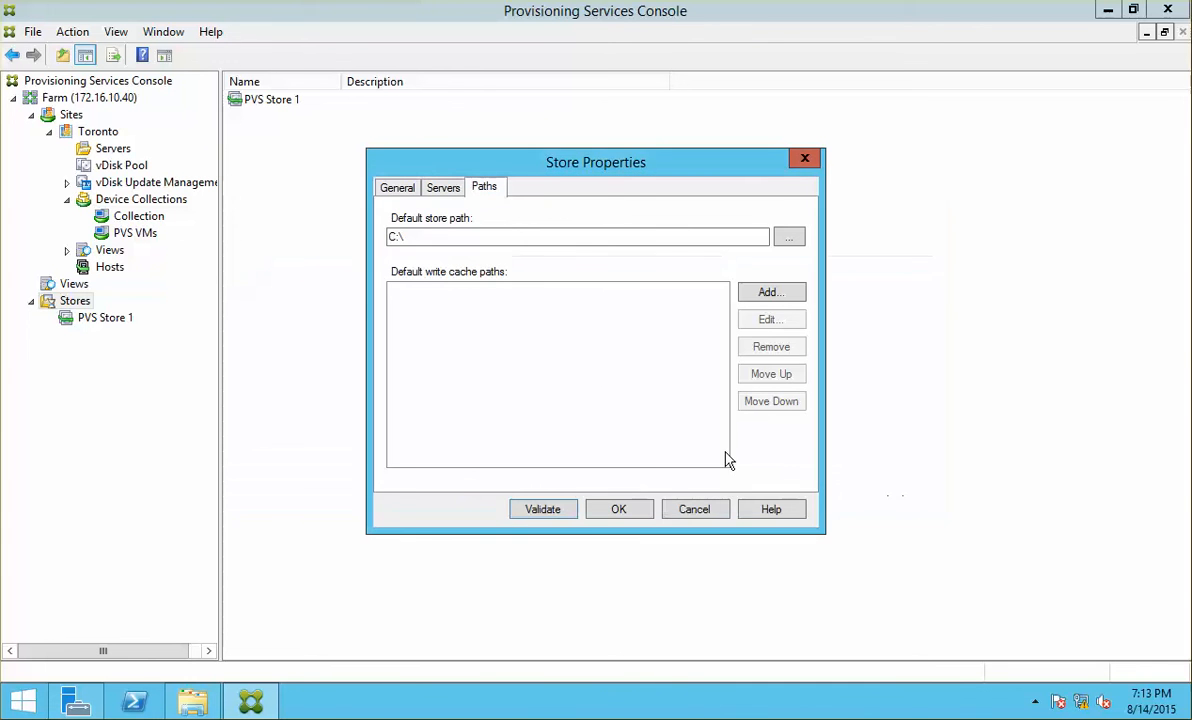
pyautogui.click(425, 238)
pyautogui.click(692, 510)
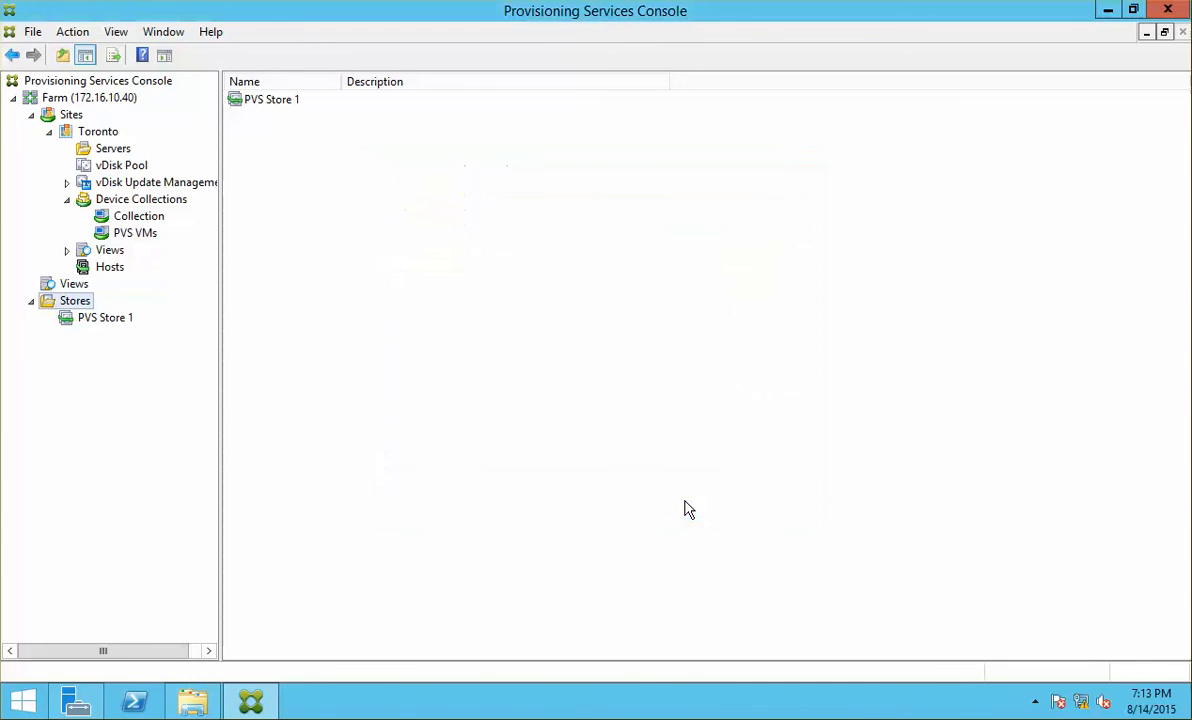
# Step: Start another store draft and assign server NCIPVS01 to it
pyautogui.rightClick(84, 301)
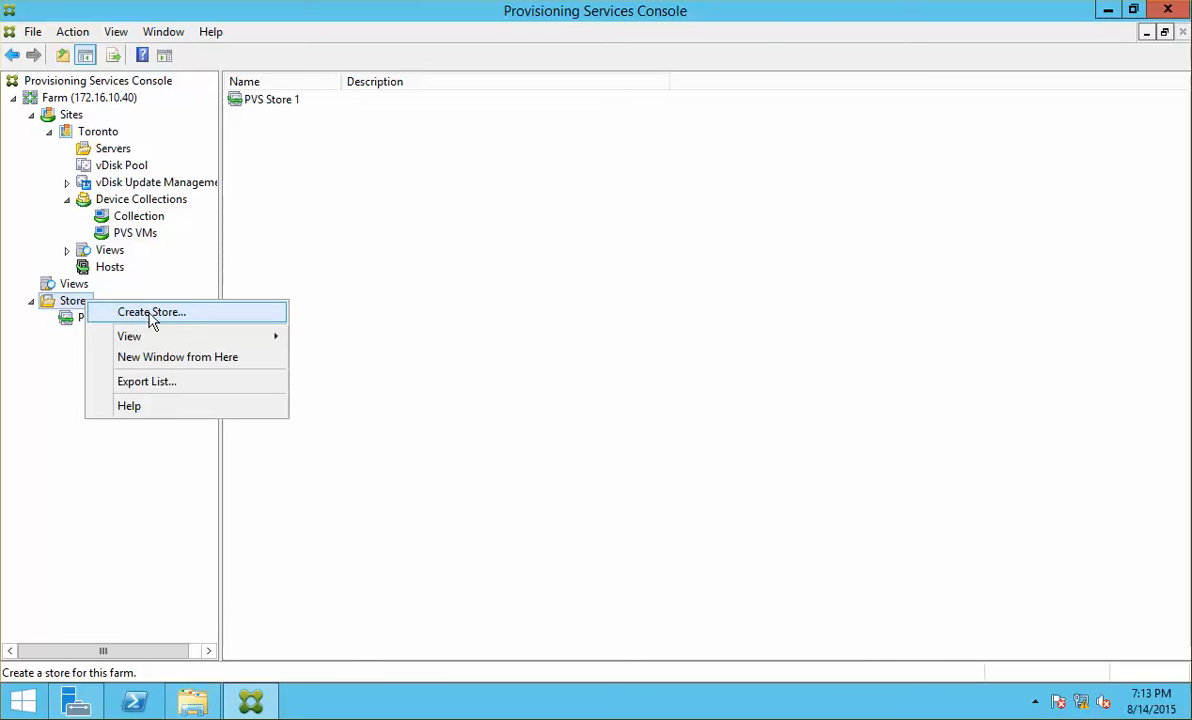
pyautogui.click(151, 314)
pyautogui.write('PVS Store 2')
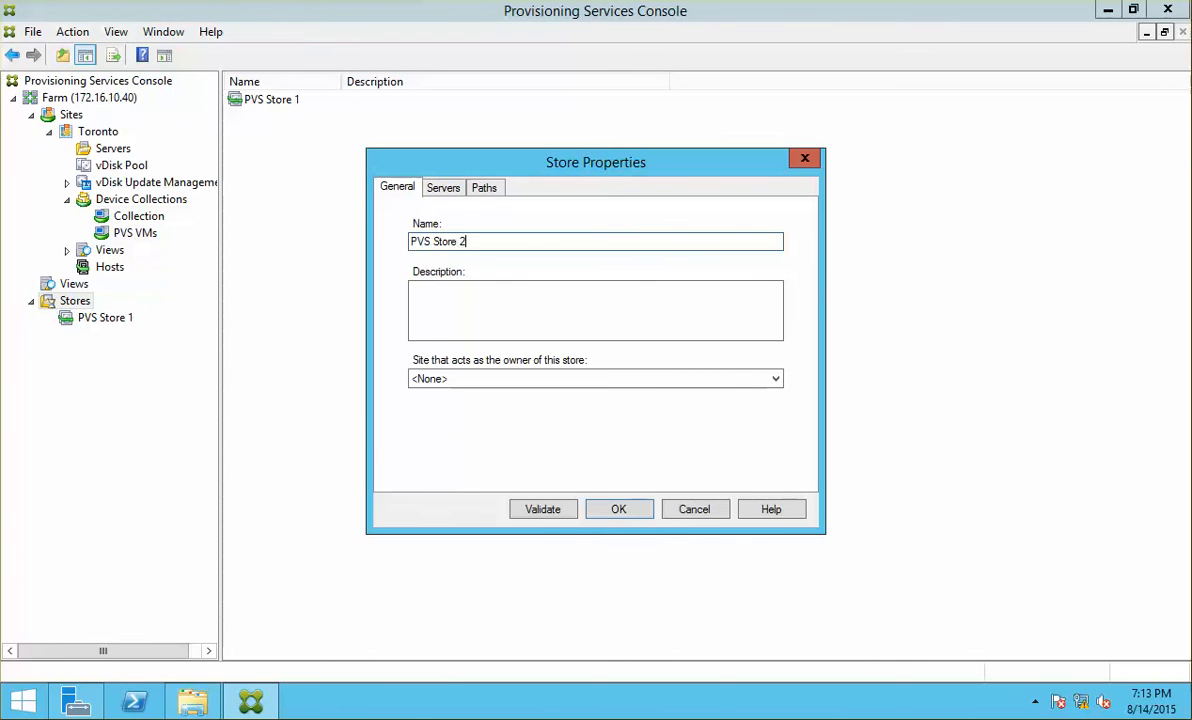
pyautogui.press('Return')
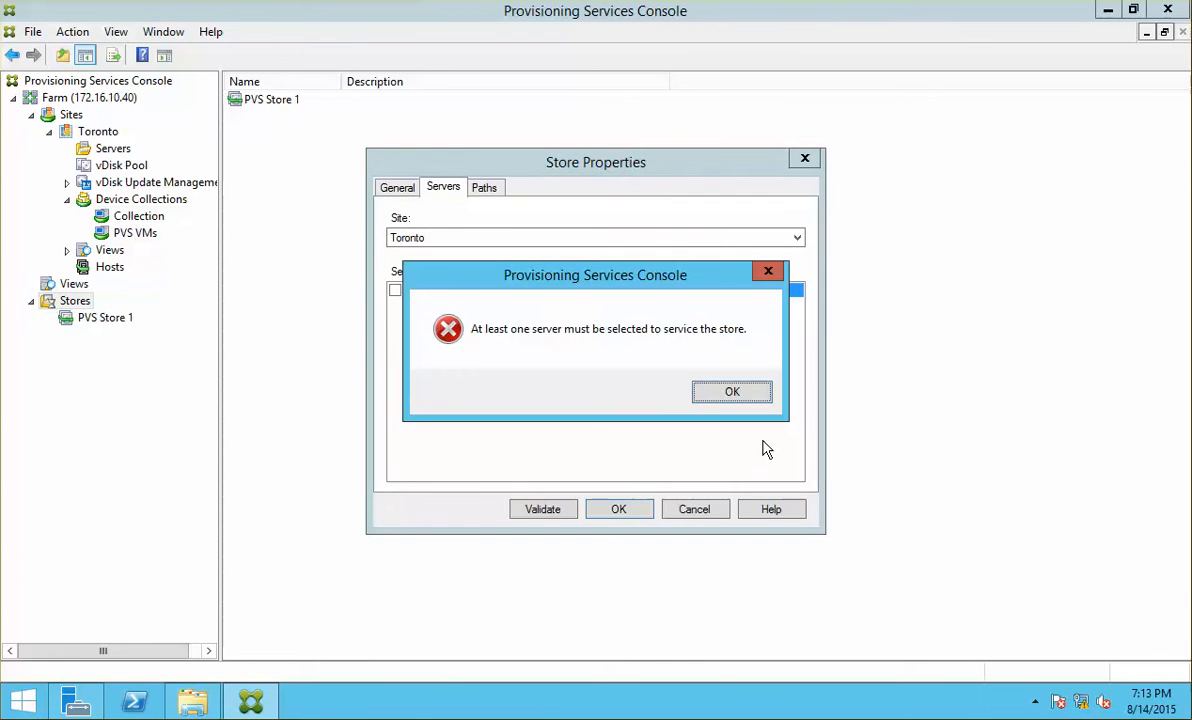
pyautogui.press('Return')
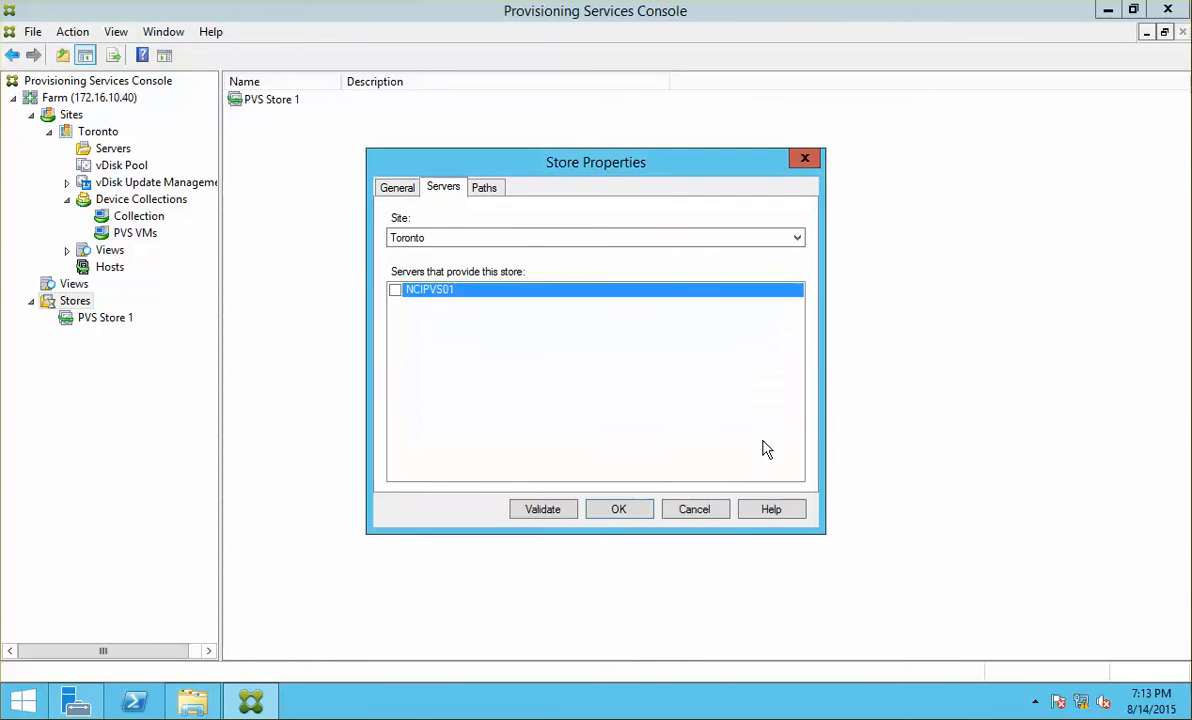
pyautogui.click(395, 290)
pyautogui.click(616, 509)
pyautogui.click(662, 372)
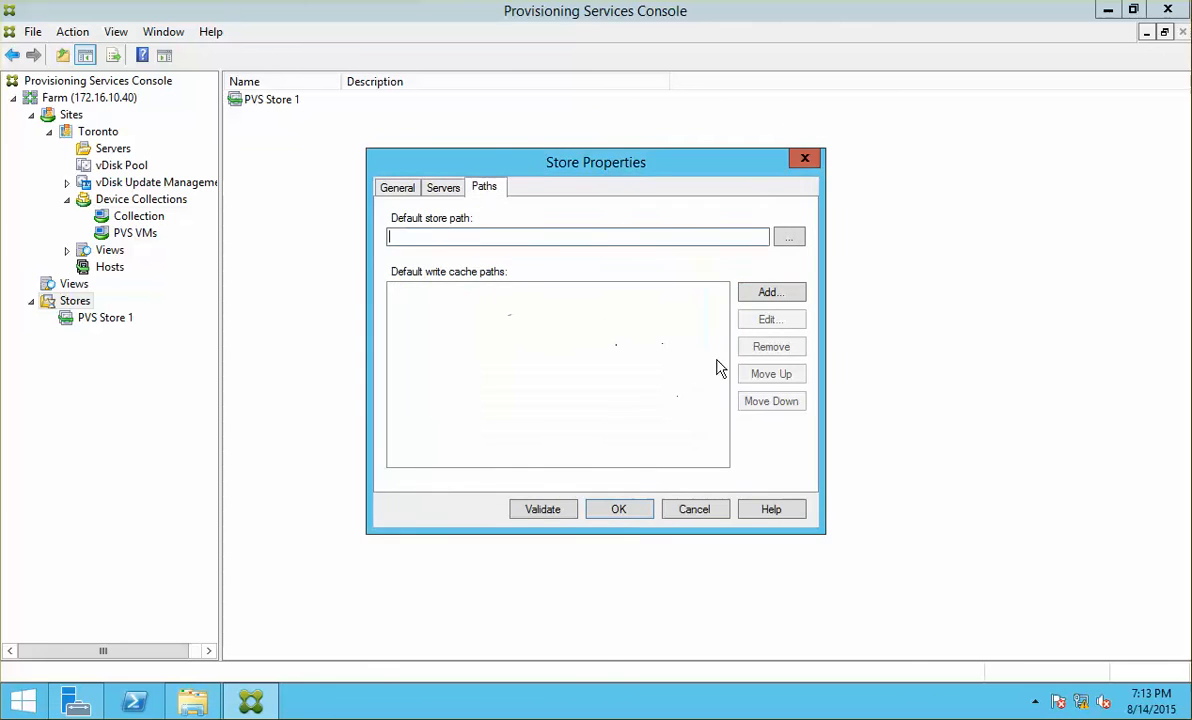
# Step: Try the PVS Store 2 and PVS Store 1 folders as default store path, then cancel
pyautogui.click(788, 236)
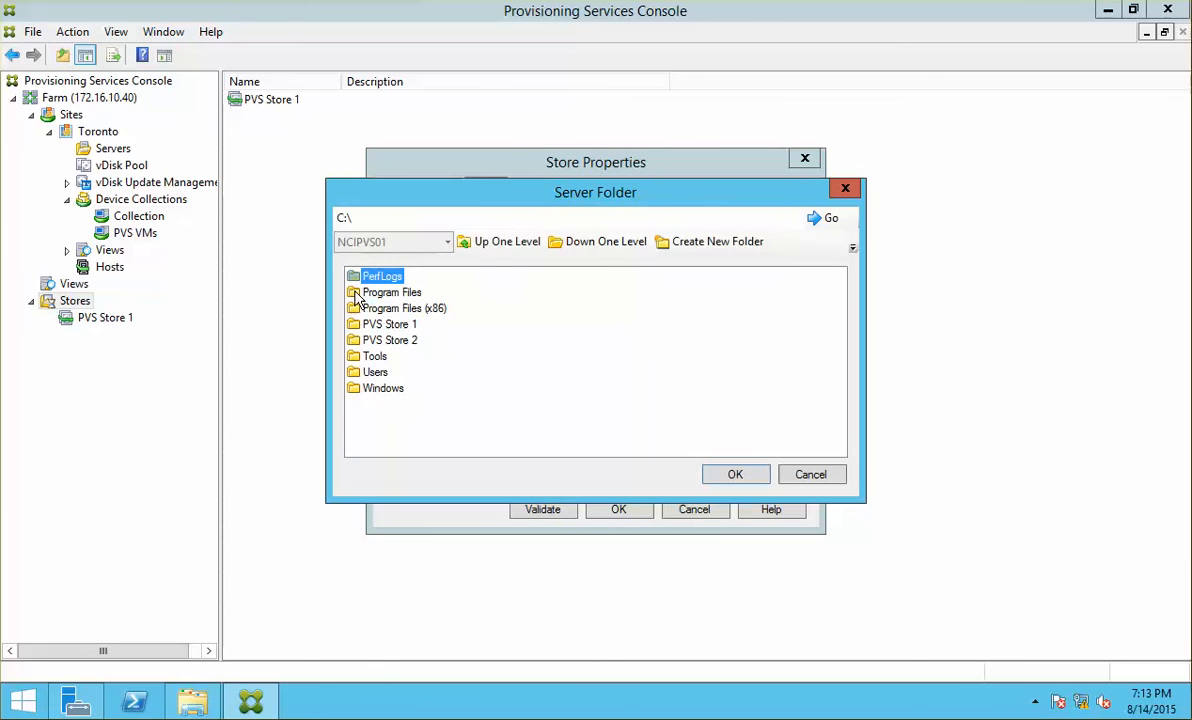
pyautogui.click(372, 338)
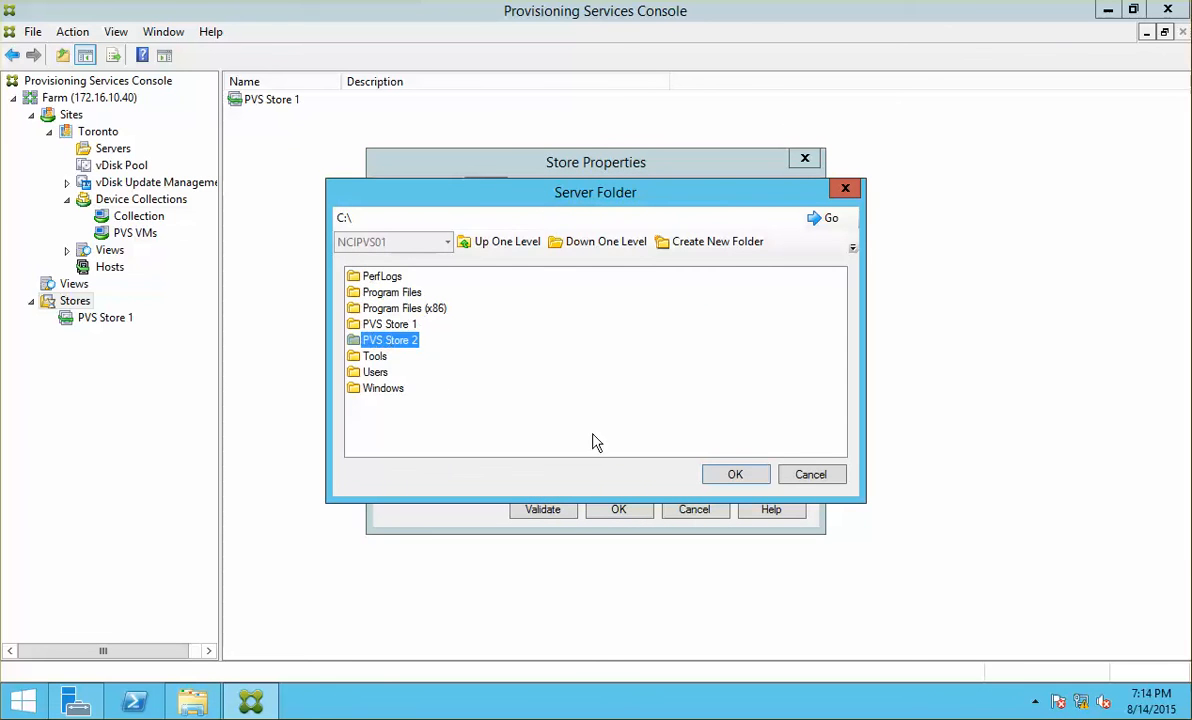
pyautogui.click(733, 475)
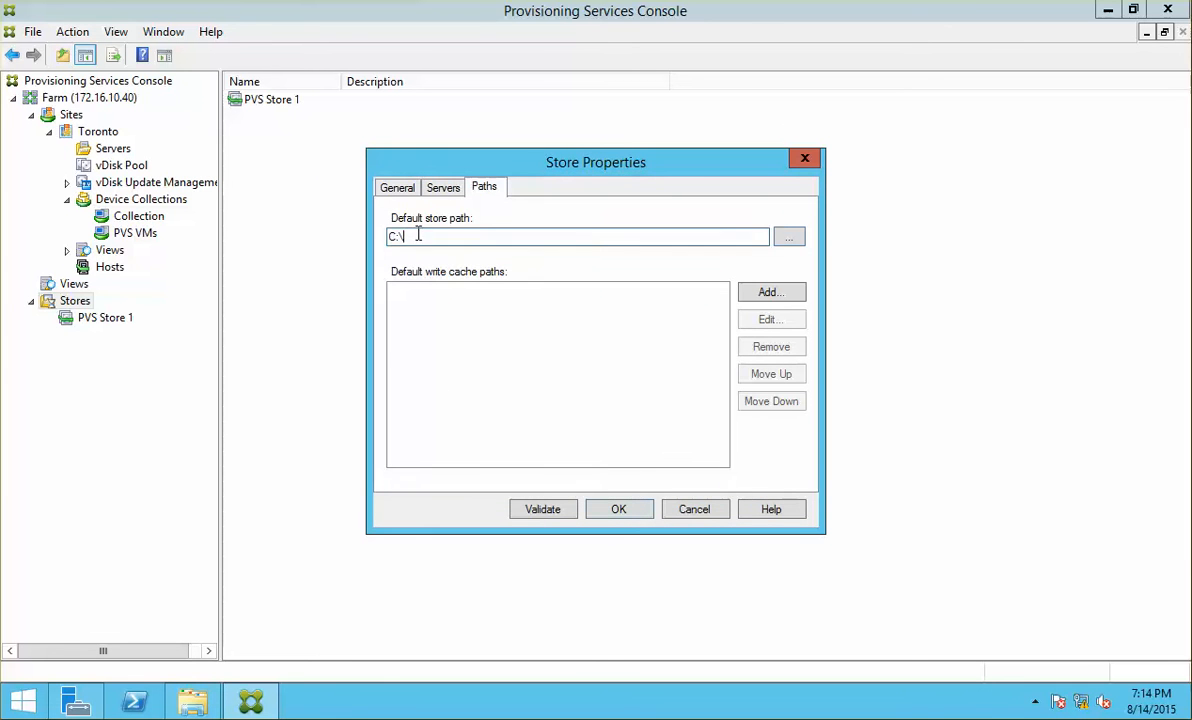
pyautogui.click(789, 237)
pyautogui.click(390, 326)
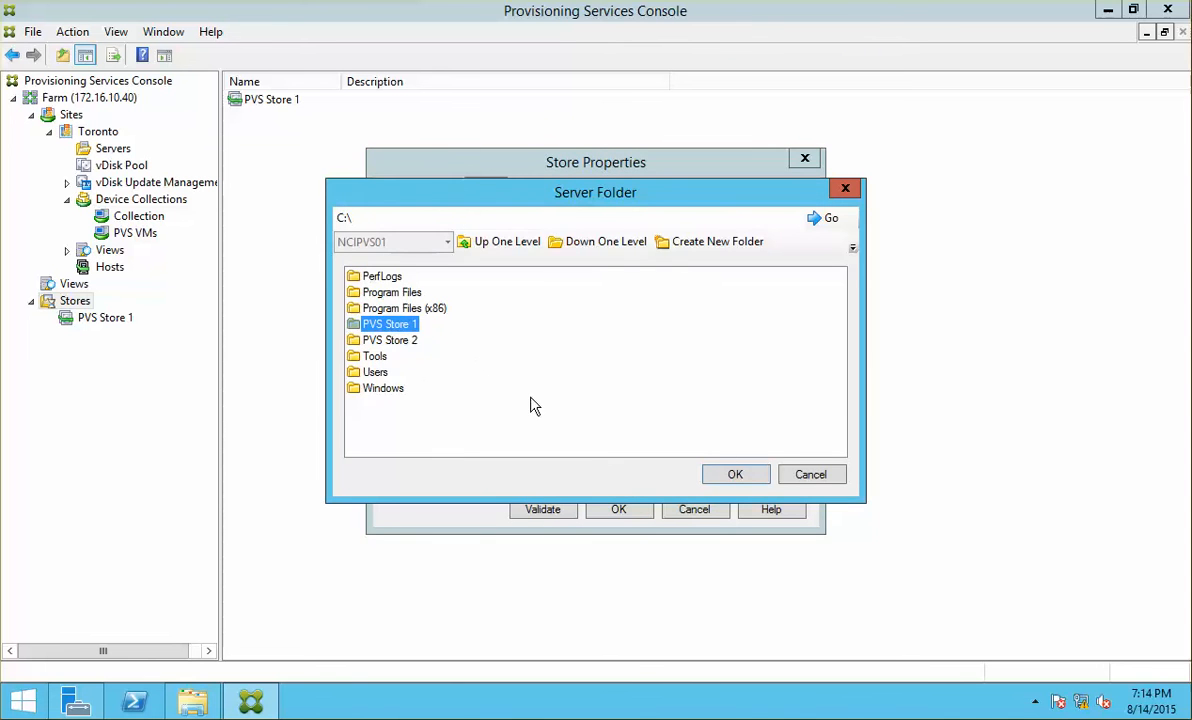
pyautogui.click(736, 476)
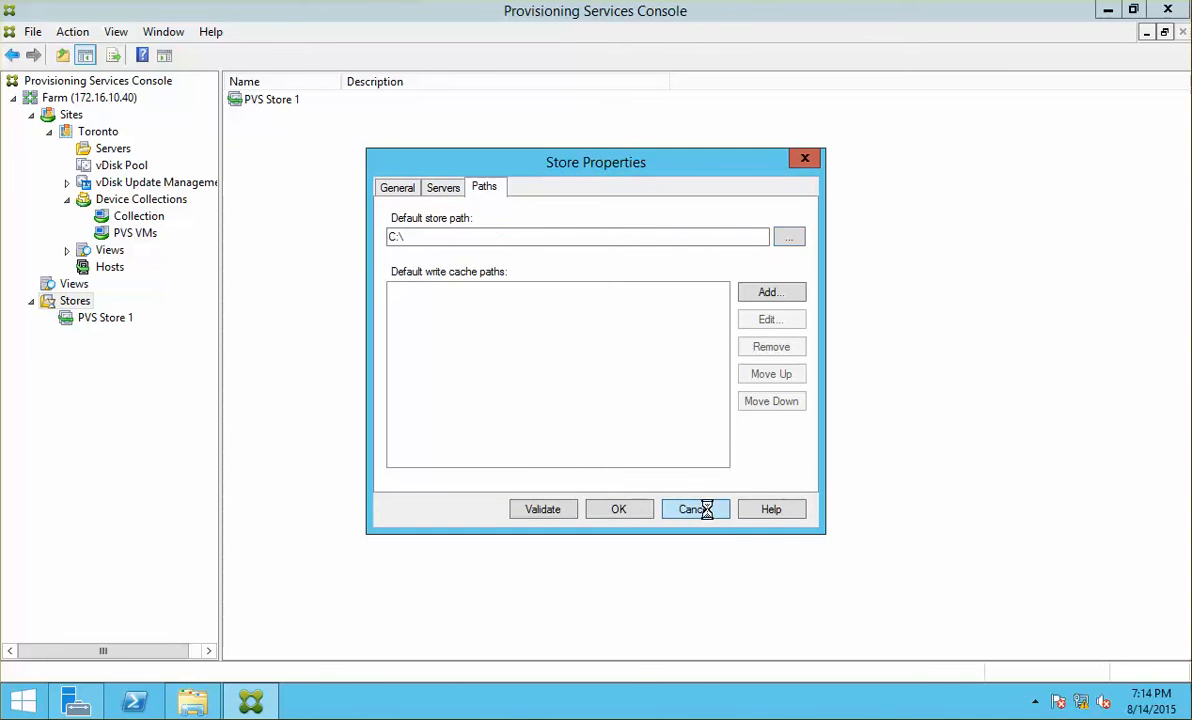
pyautogui.click(706, 510)
# Step: Create a new store named PVS Store 2 under Stores
pyautogui.rightClick(75, 301)
pyautogui.click(114, 314)
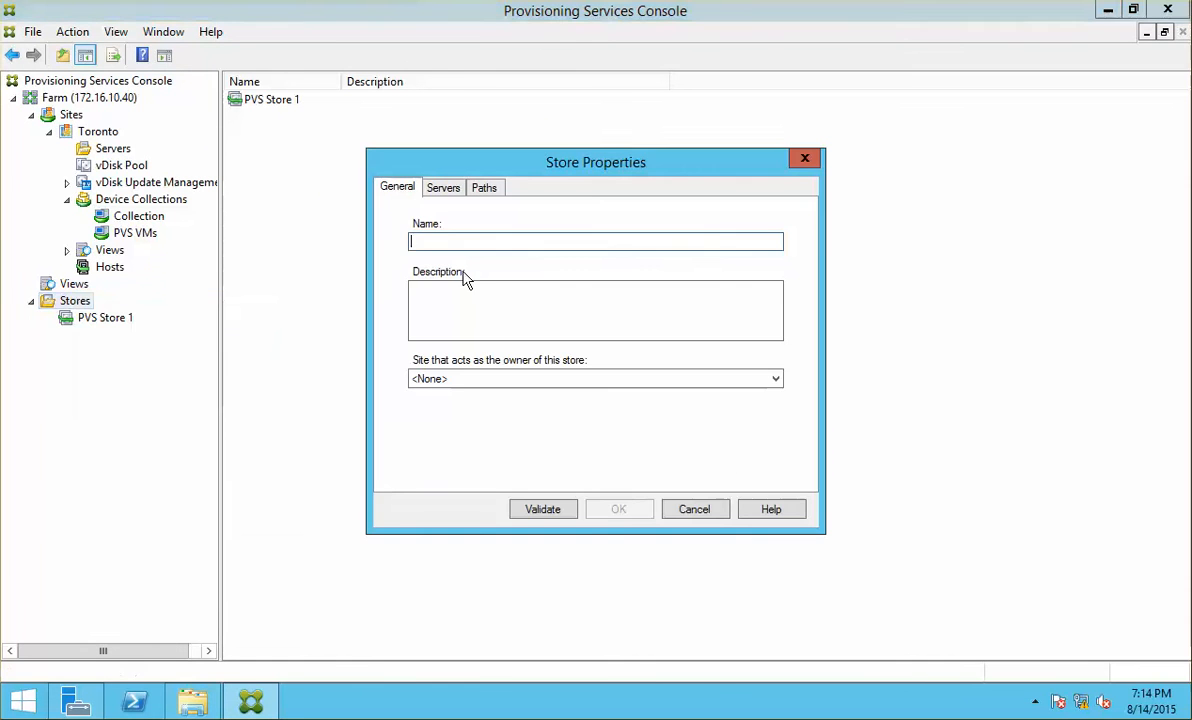
pyautogui.write('PVS Store')
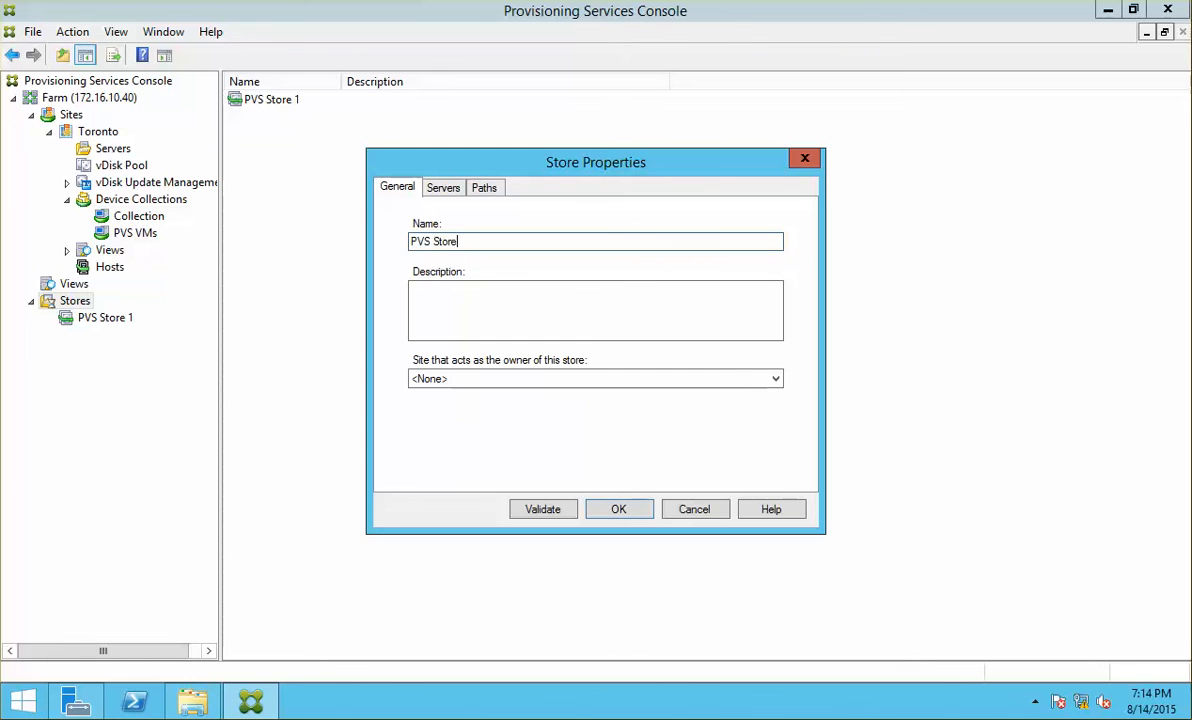
pyautogui.press('Return')
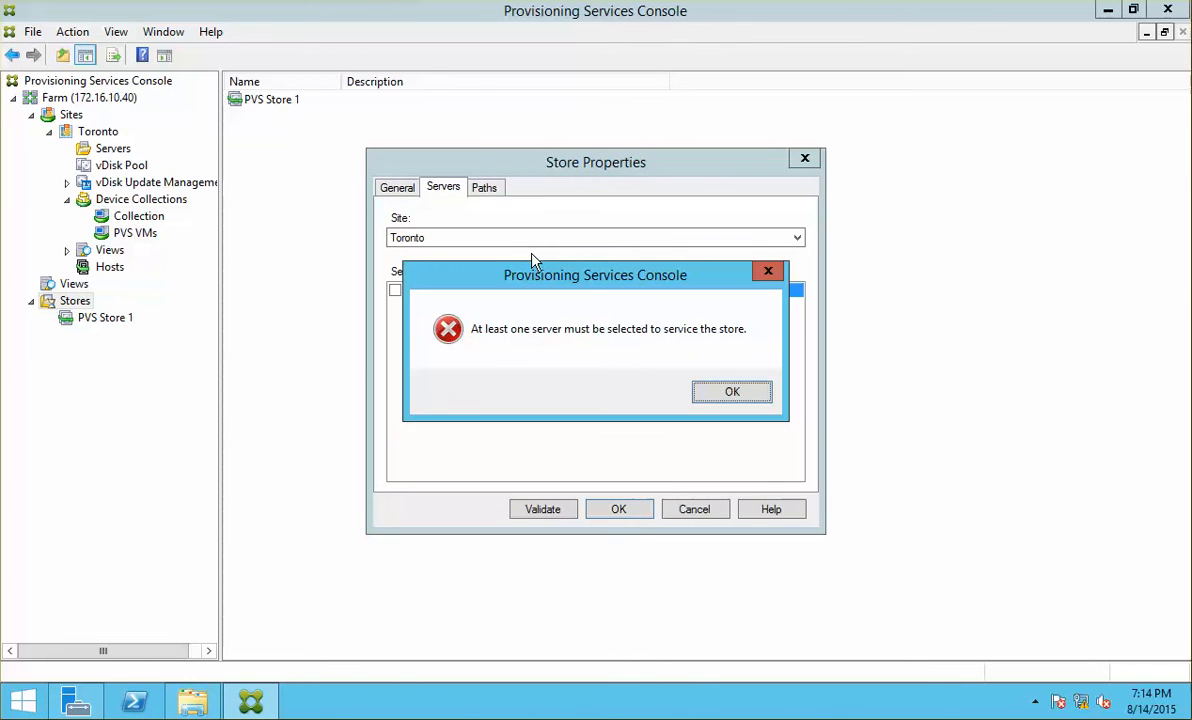
pyautogui.press('Return')
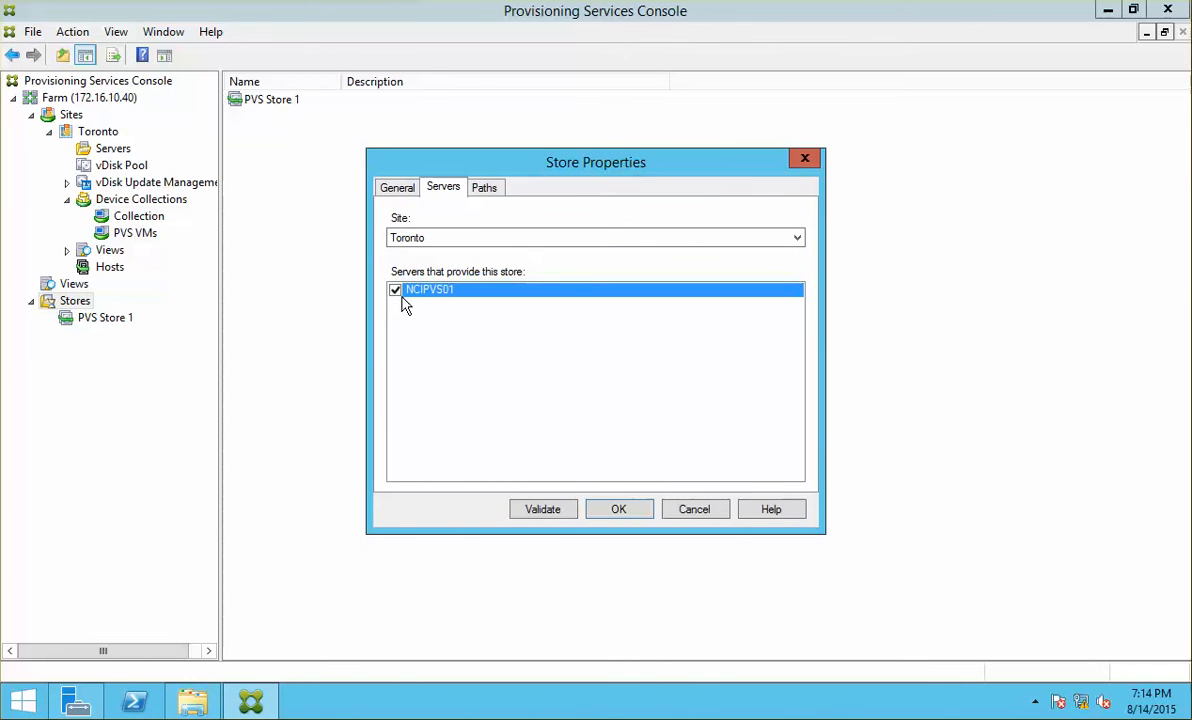
# Step: Set the store's default path to C:\PVS Store 2 and save it with the default write cache location
pyautogui.click(485, 188)
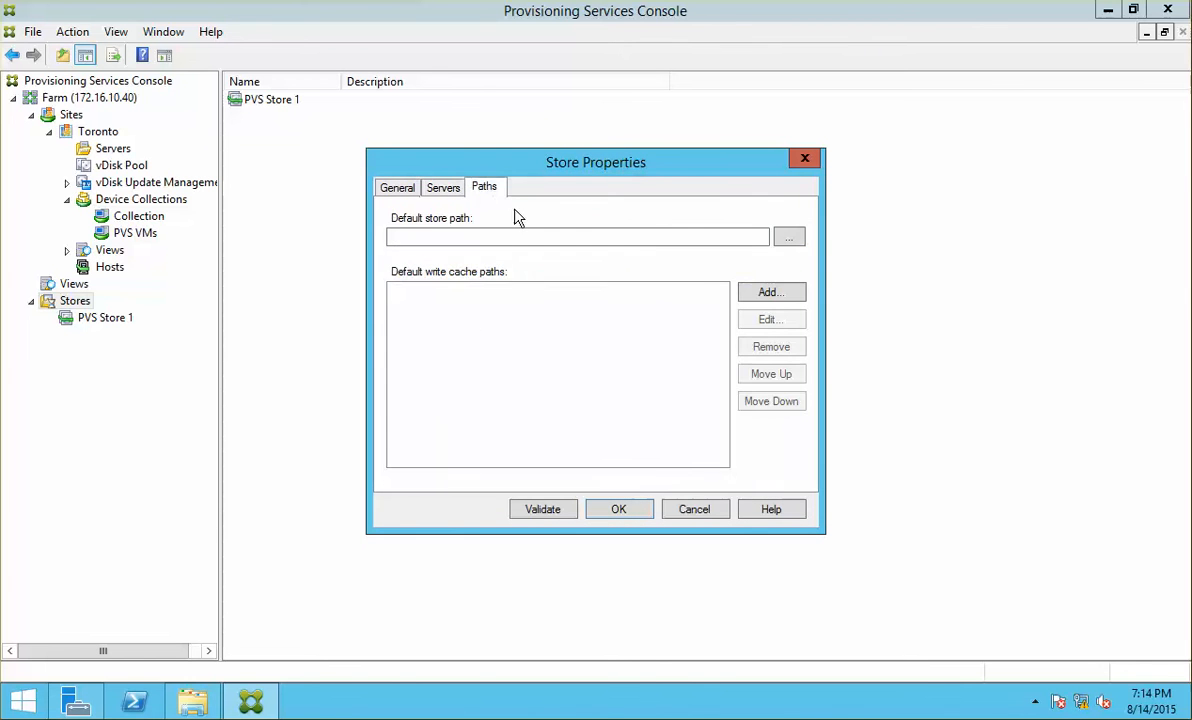
pyautogui.click(790, 237)
pyautogui.doubleClick(367, 293)
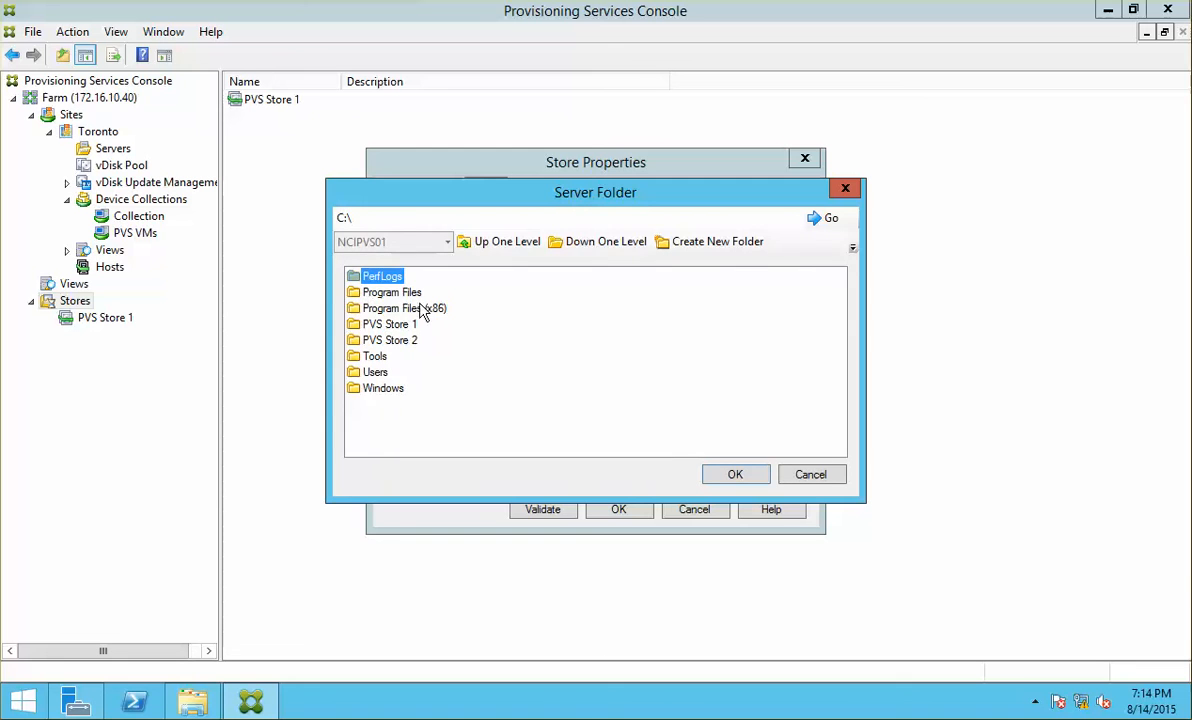
pyautogui.doubleClick(405, 341)
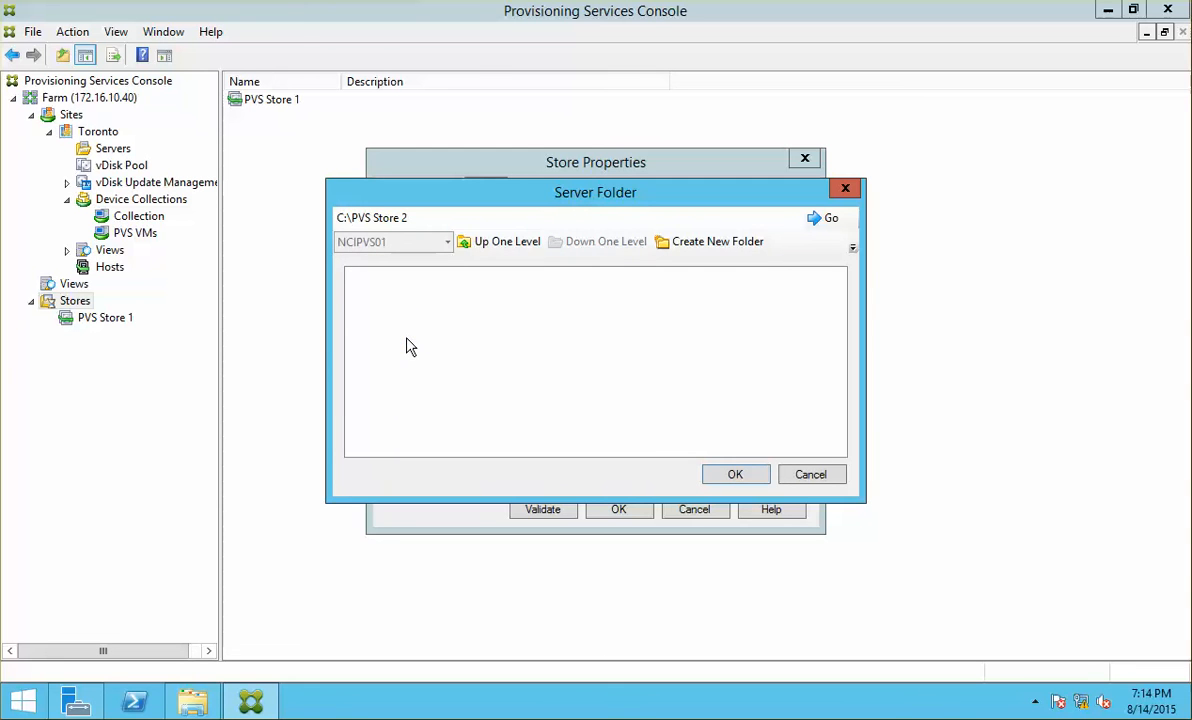
pyautogui.click(762, 475)
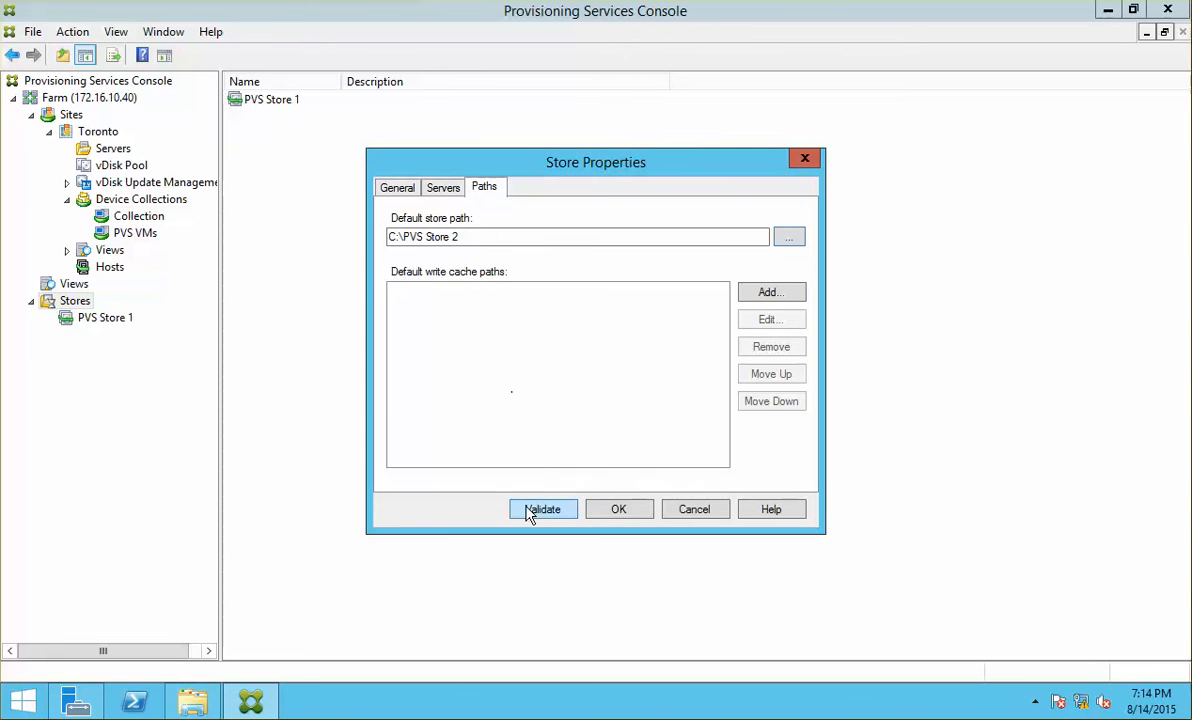
pyautogui.click(619, 510)
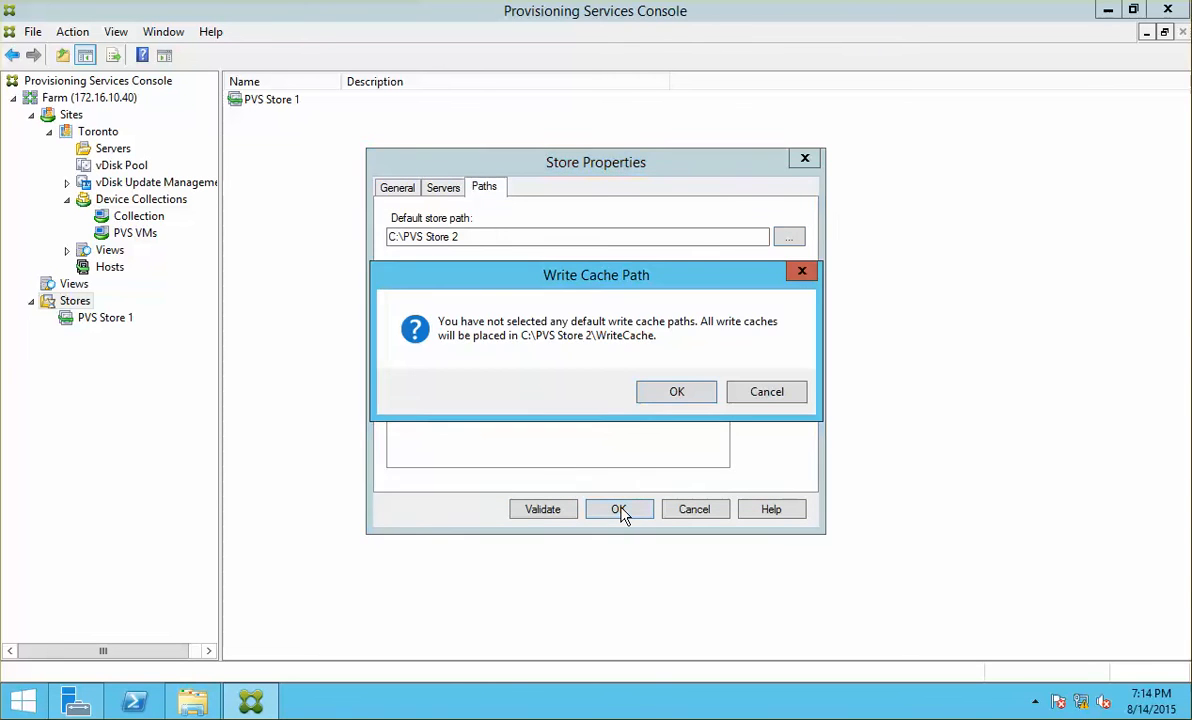
pyautogui.click(675, 392)
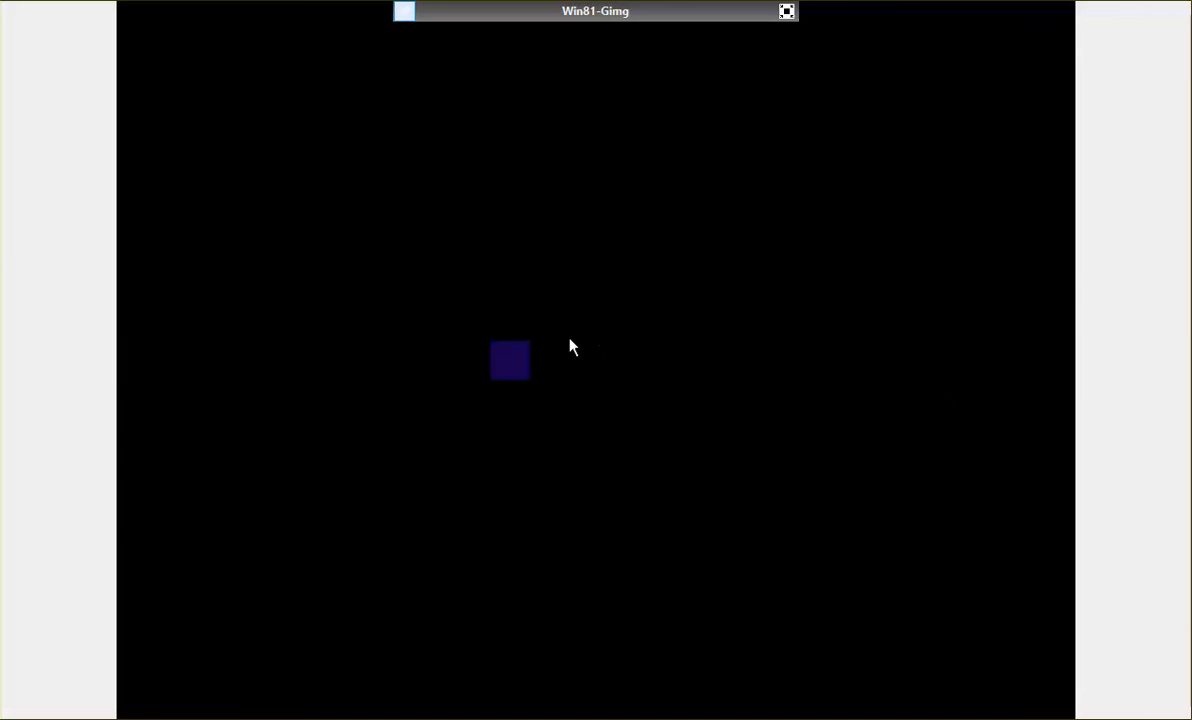
# Step: Exit full screen and make a full copy of Win81-Gimg named Win81-PVSimg
pyautogui.click(786, 12)
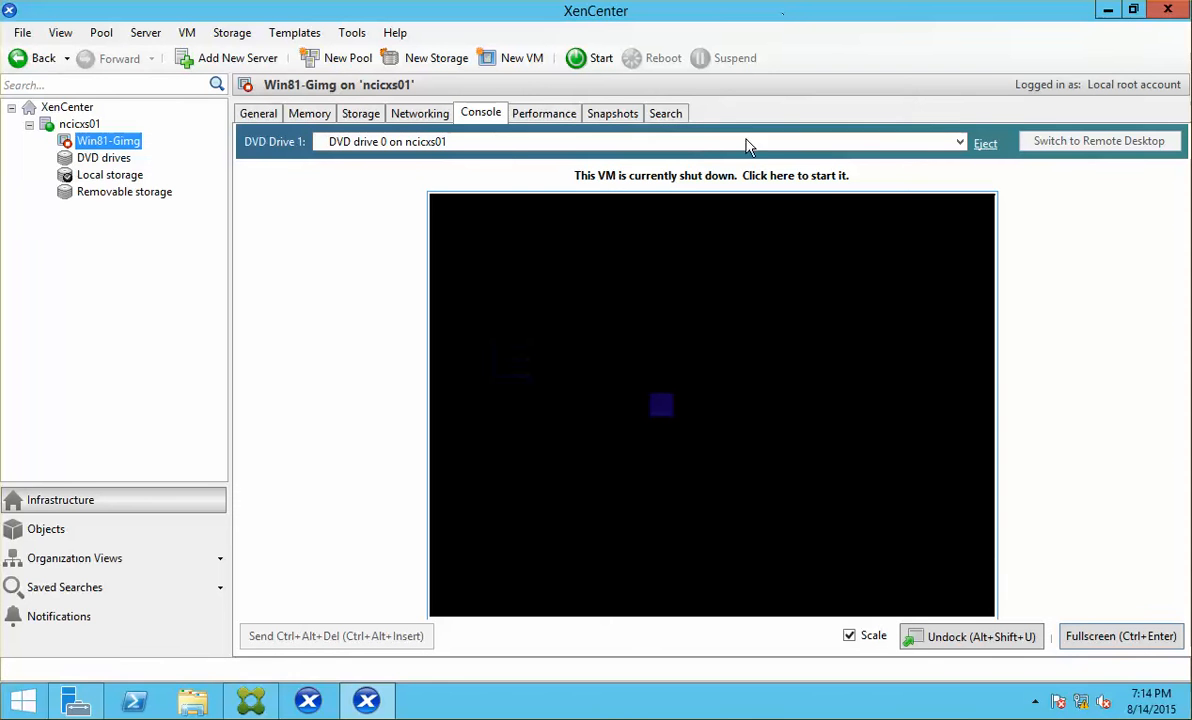
pyautogui.rightClick(132, 143)
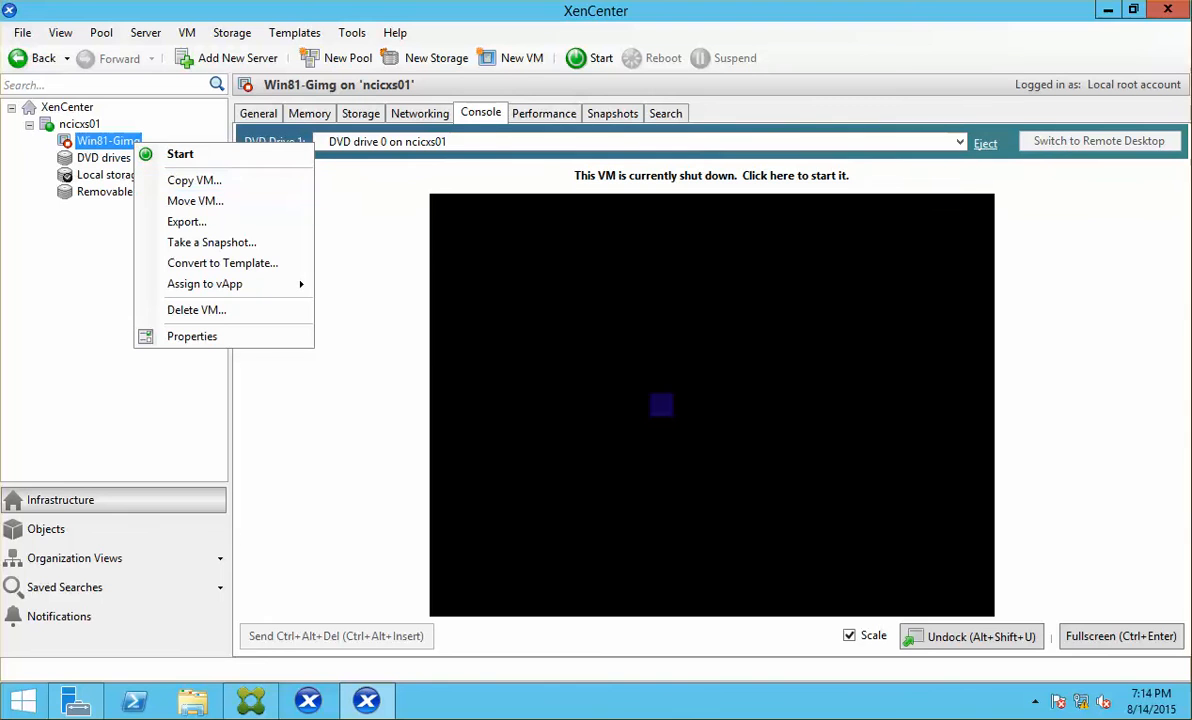
pyautogui.click(297, 186)
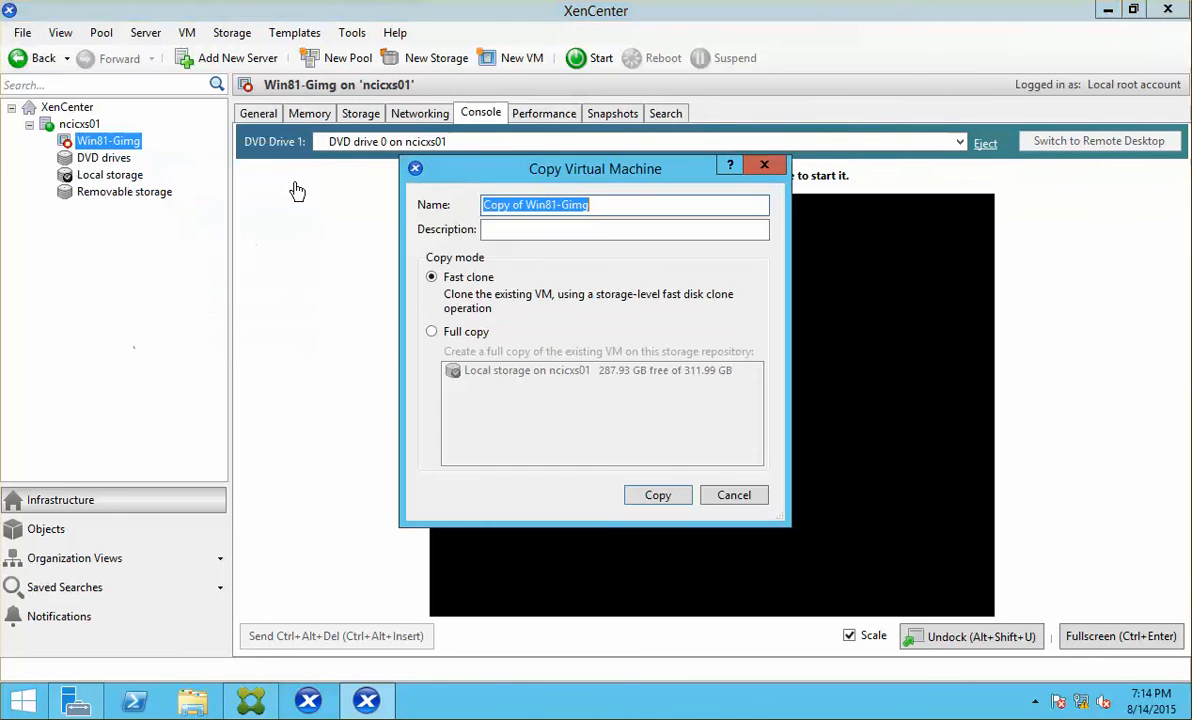
pyautogui.click(456, 333)
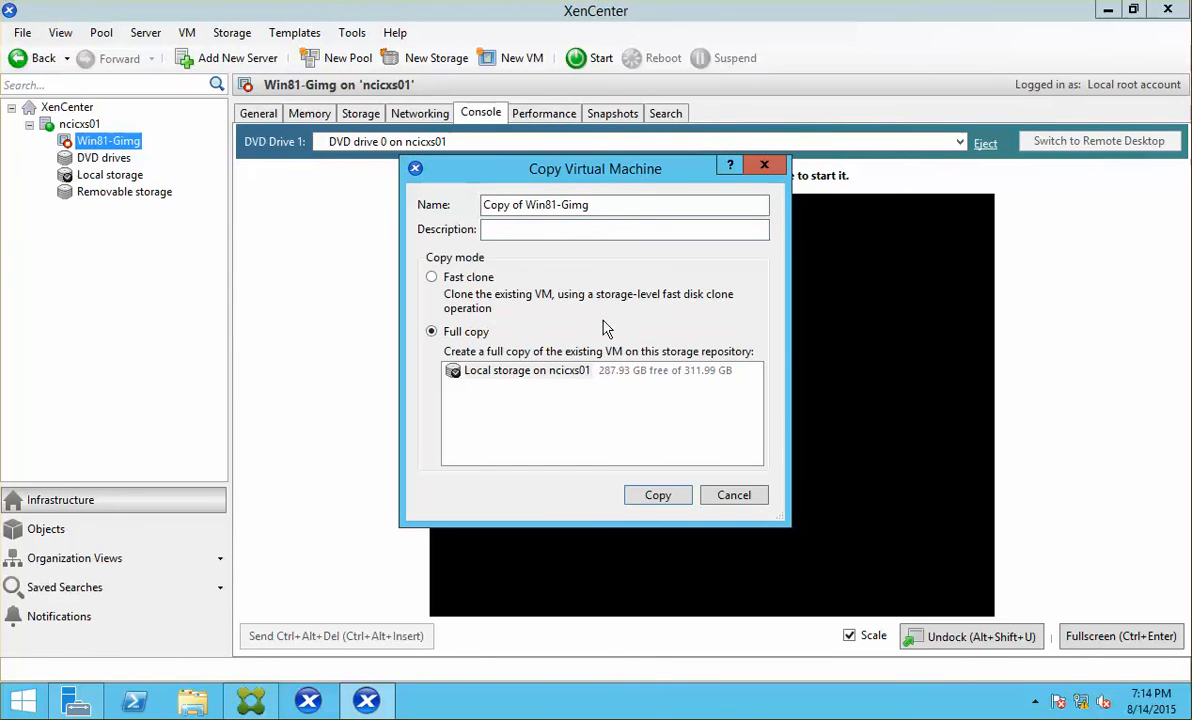
pyautogui.click(639, 206)
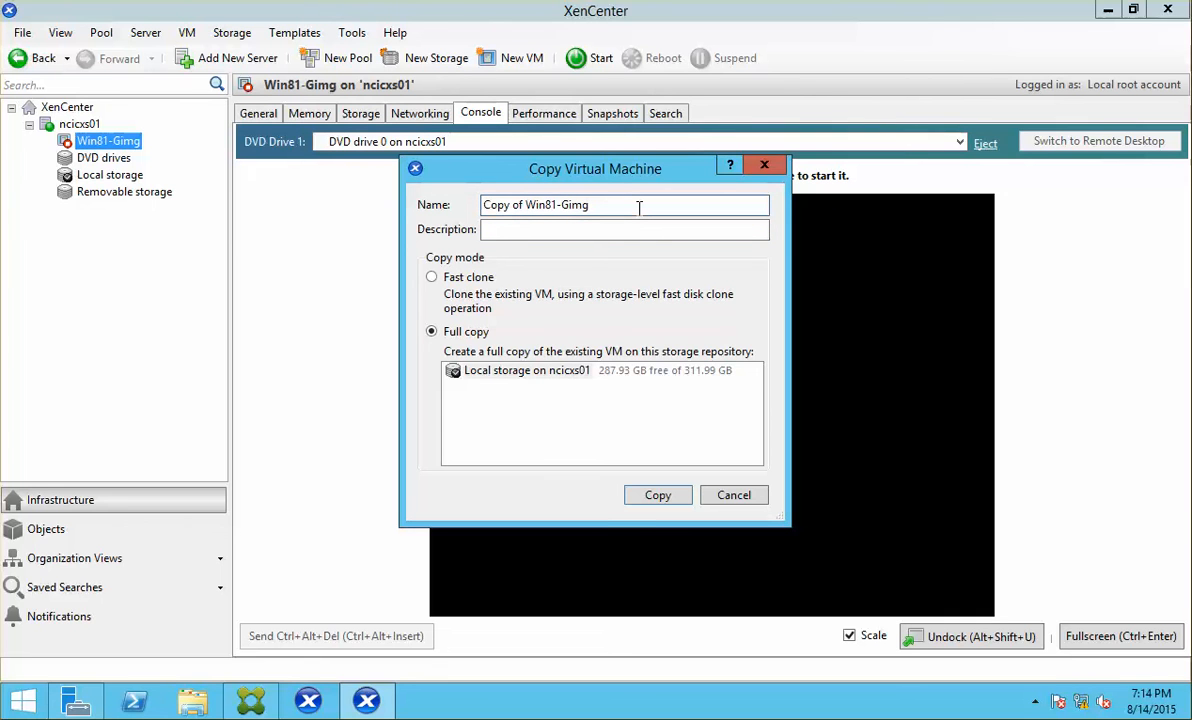
pyautogui.moveTo(713, 207); pyautogui.dragTo(387, 167)
pyautogui.click(525, 205)
pyautogui.press('BackSpace')
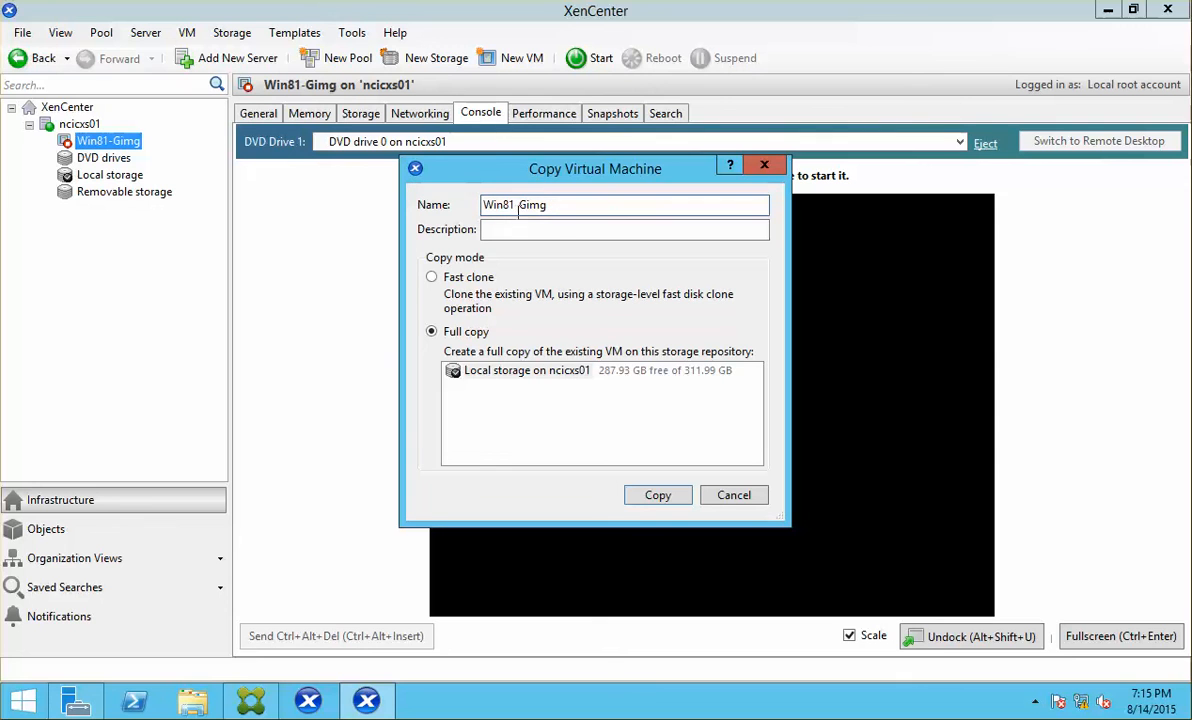
pyautogui.press('Delete')
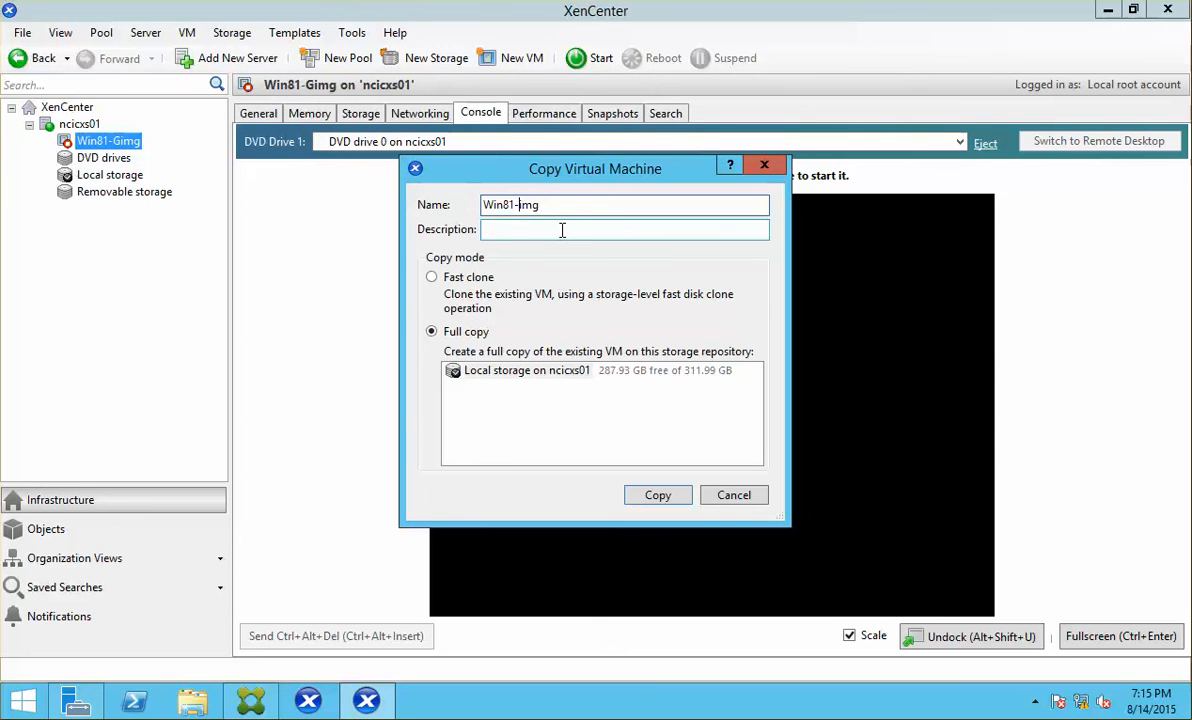
pyautogui.click(655, 495)
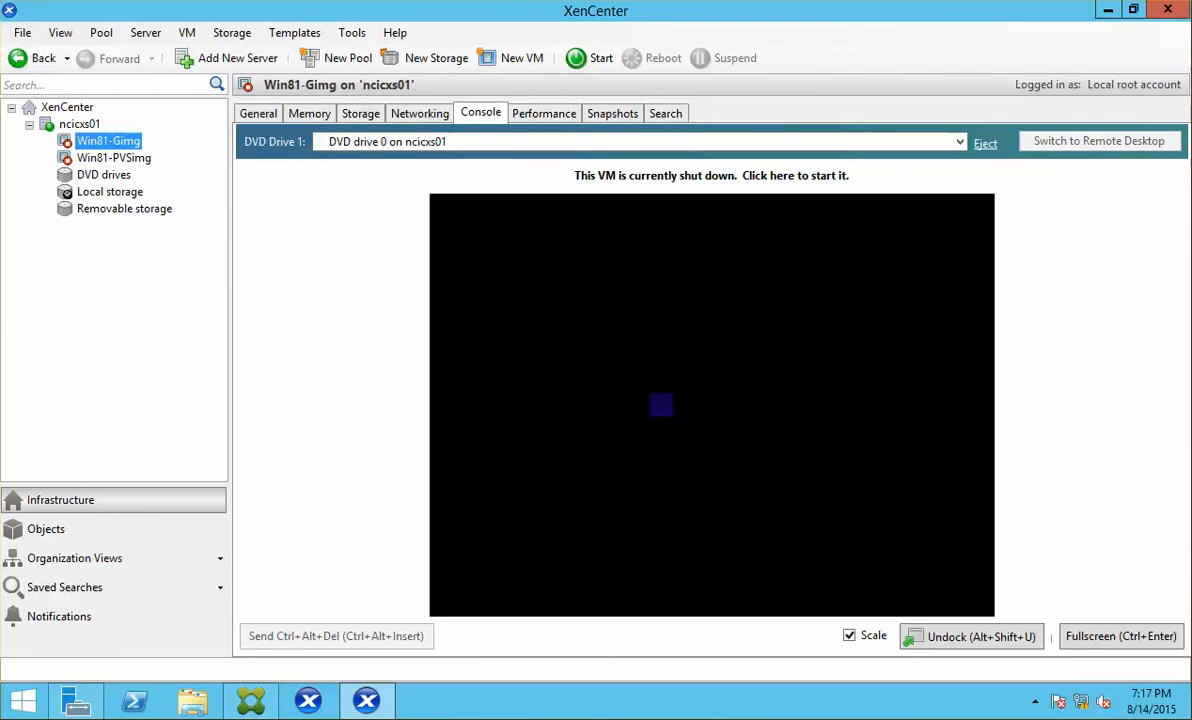
# Step: Check Win81-PVSimg's boot order, set it to 2 vCPUs, then review its memory and network interfaces
pyautogui.click(138, 160)
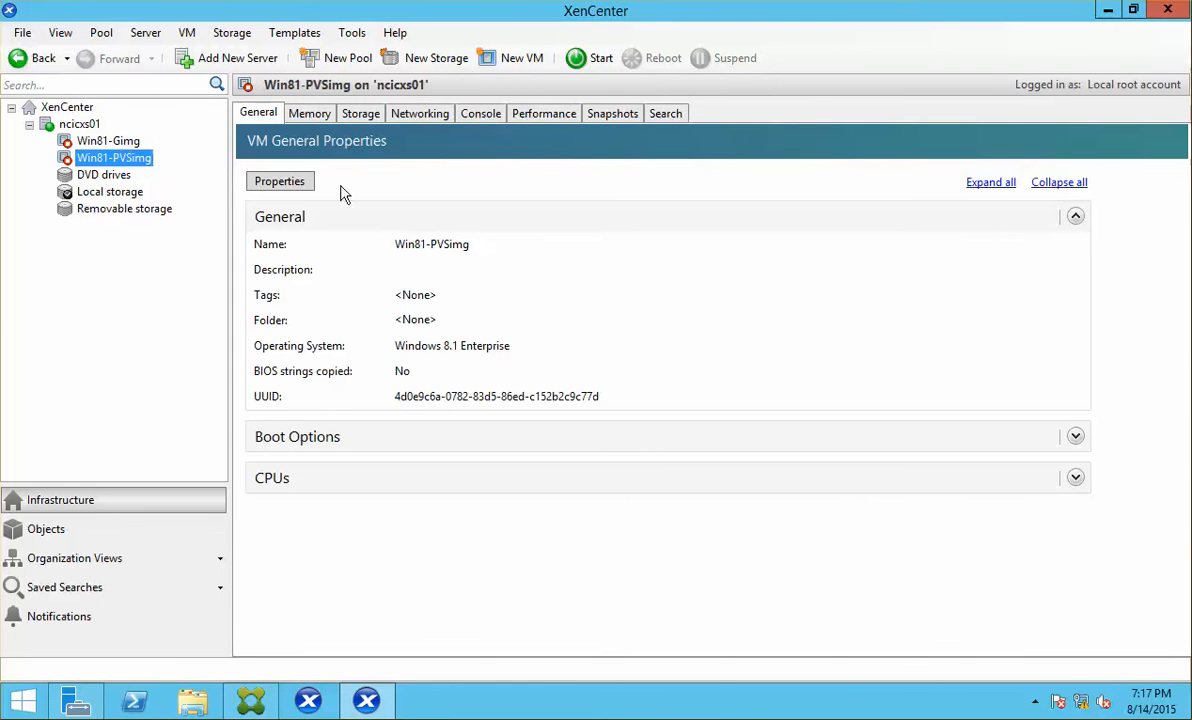
pyautogui.click(279, 181)
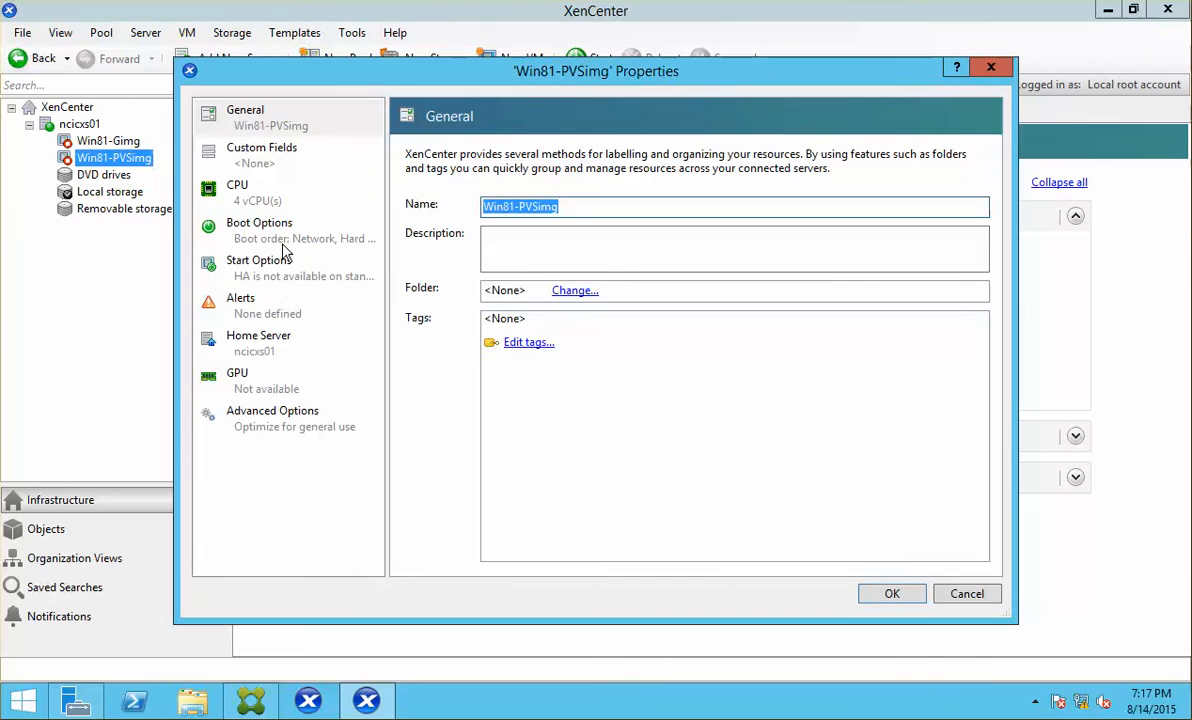
pyautogui.click(256, 238)
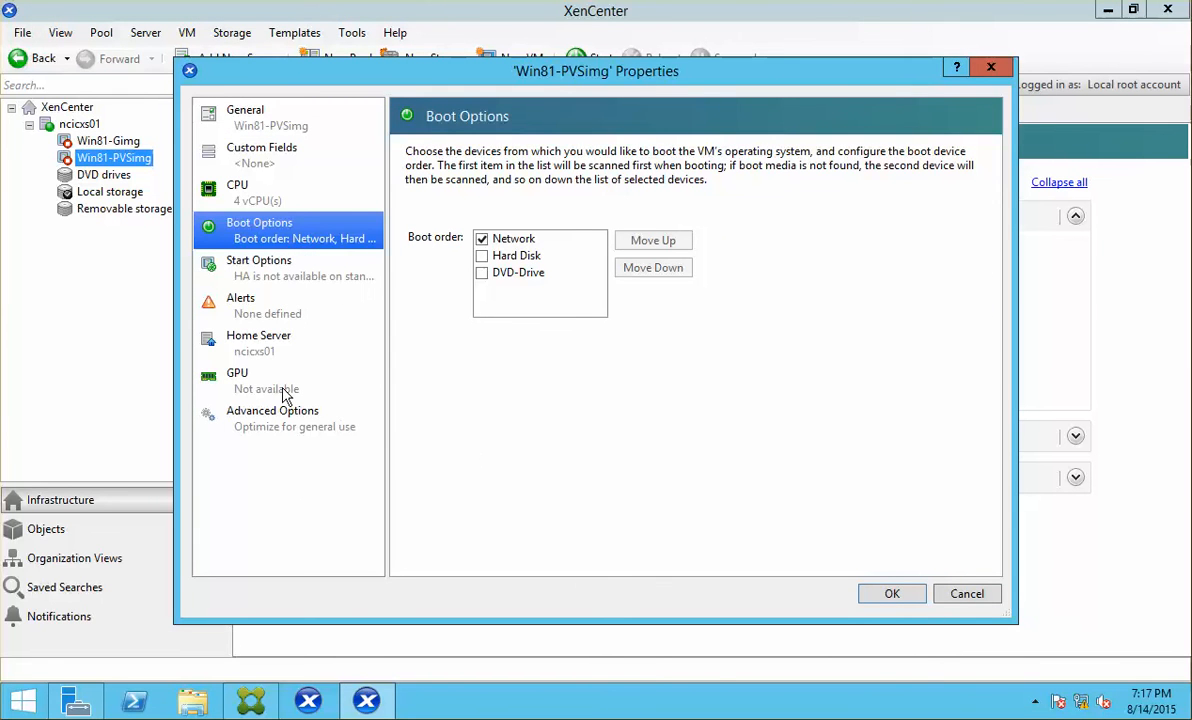
pyautogui.click(276, 193)
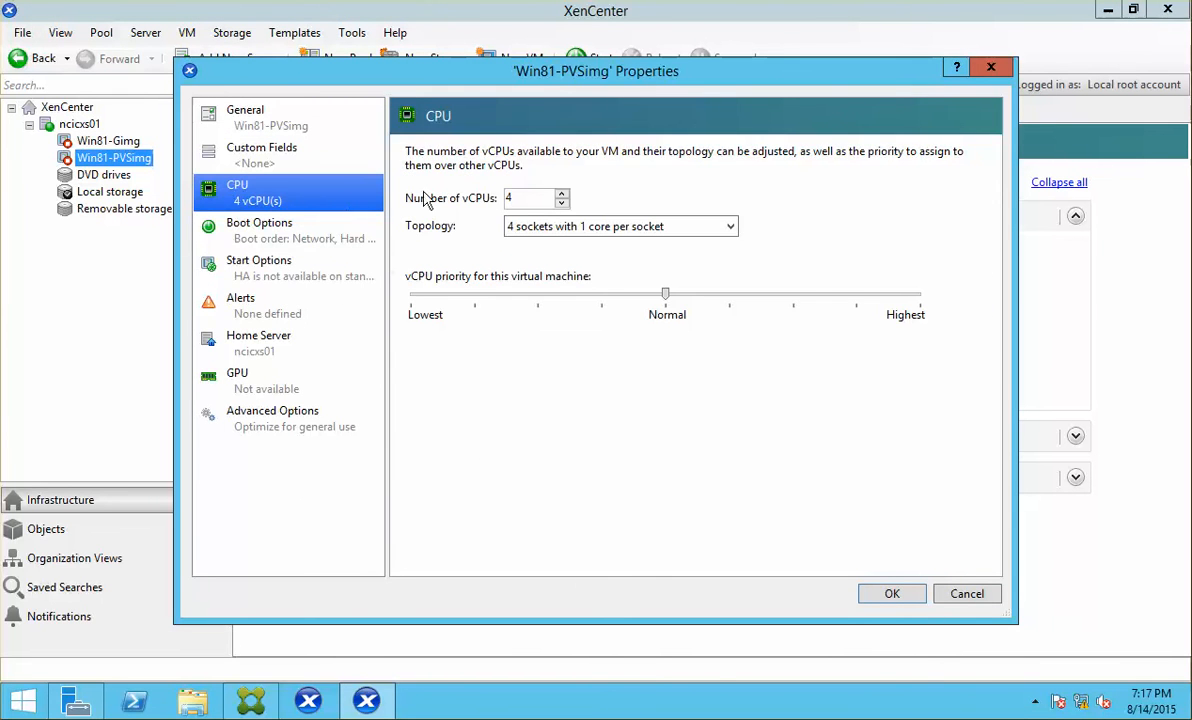
pyautogui.click(530, 198)
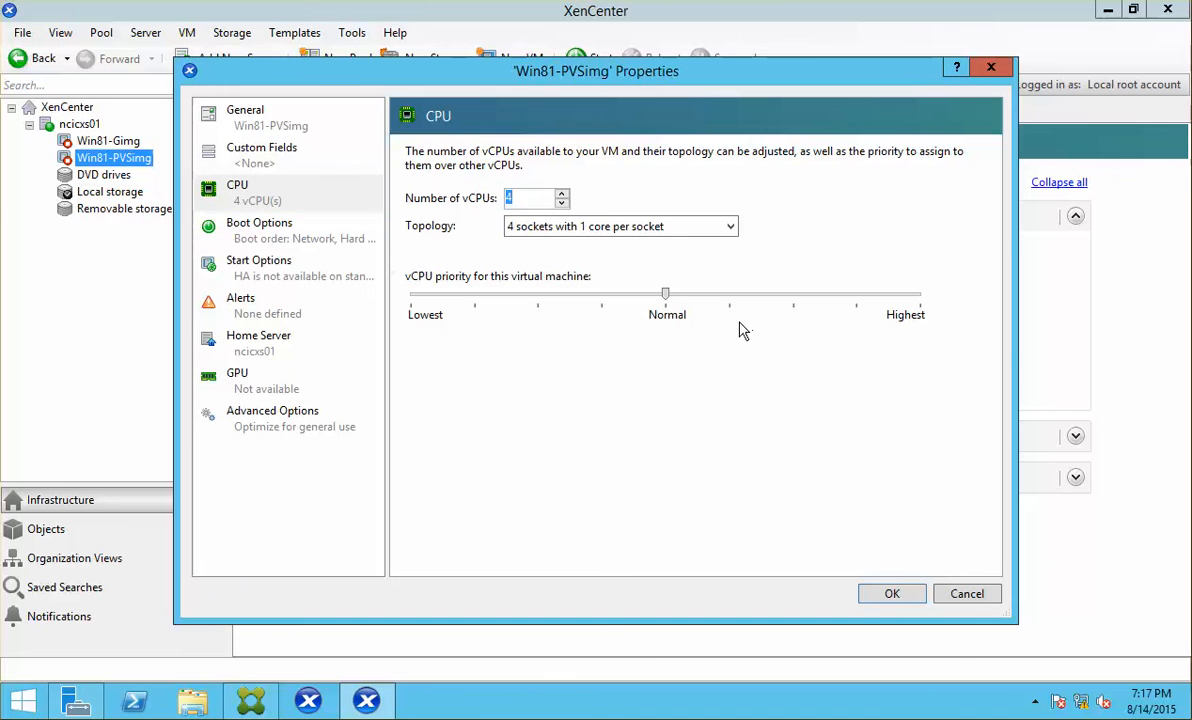
pyautogui.write('2')
pyautogui.click(892, 593)
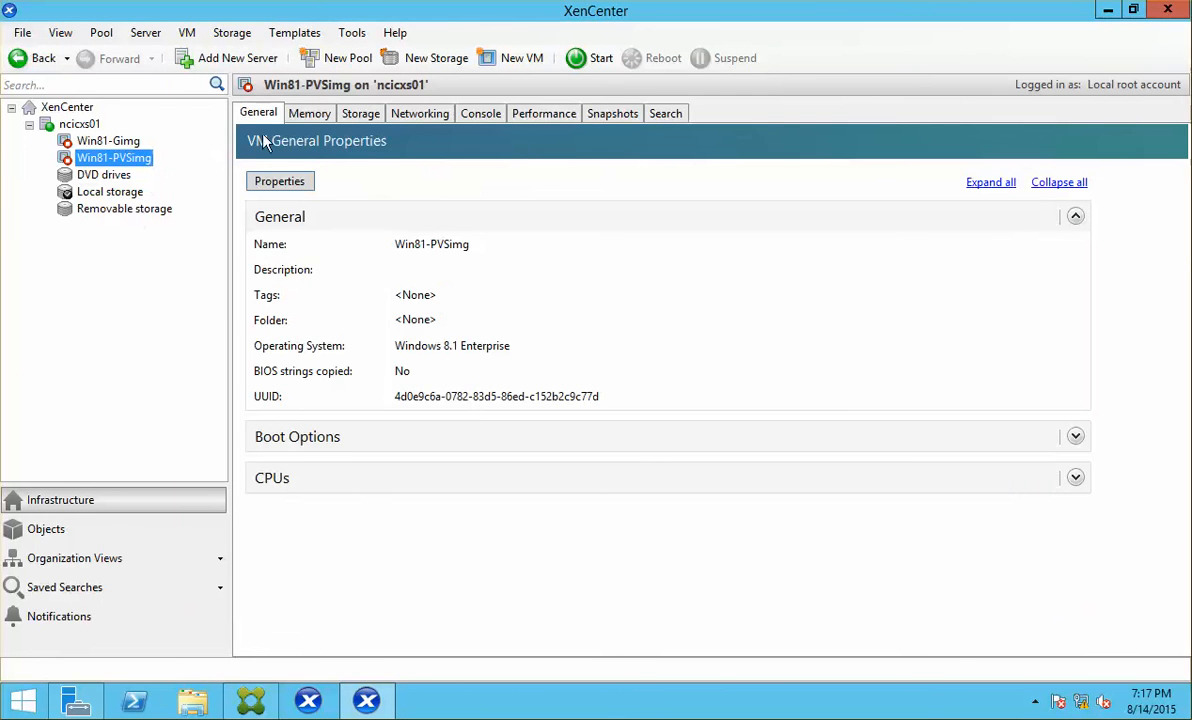
pyautogui.click(309, 113)
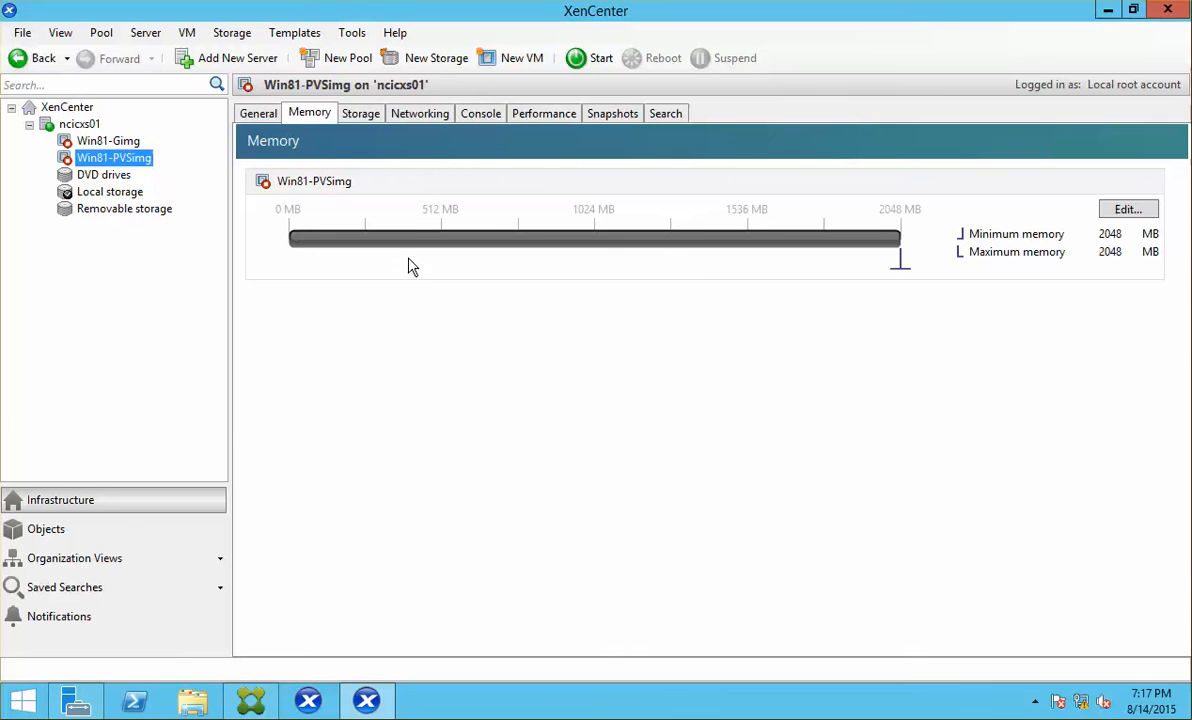
pyautogui.click(424, 115)
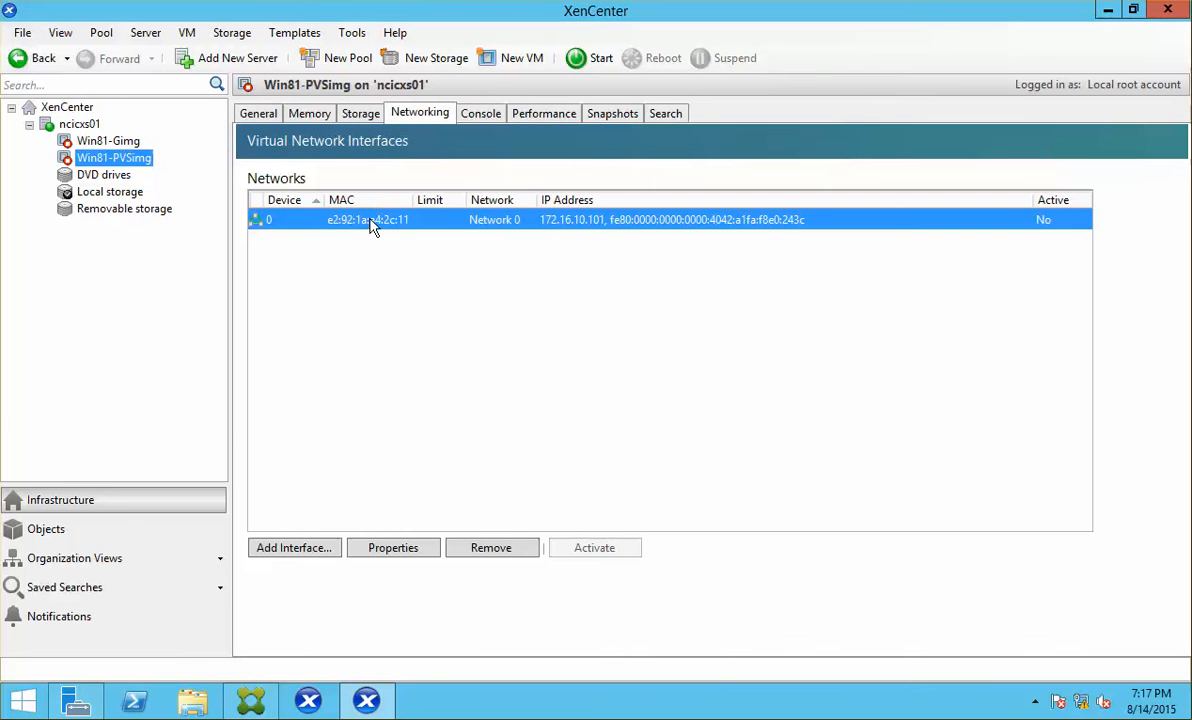
# Step: Copy the interface MAC address e2:92:1a:a4:2c:11 into a new Notepad document
pyautogui.rightClick(372, 222)
pyautogui.click(451, 237)
pyautogui.press('super+r')
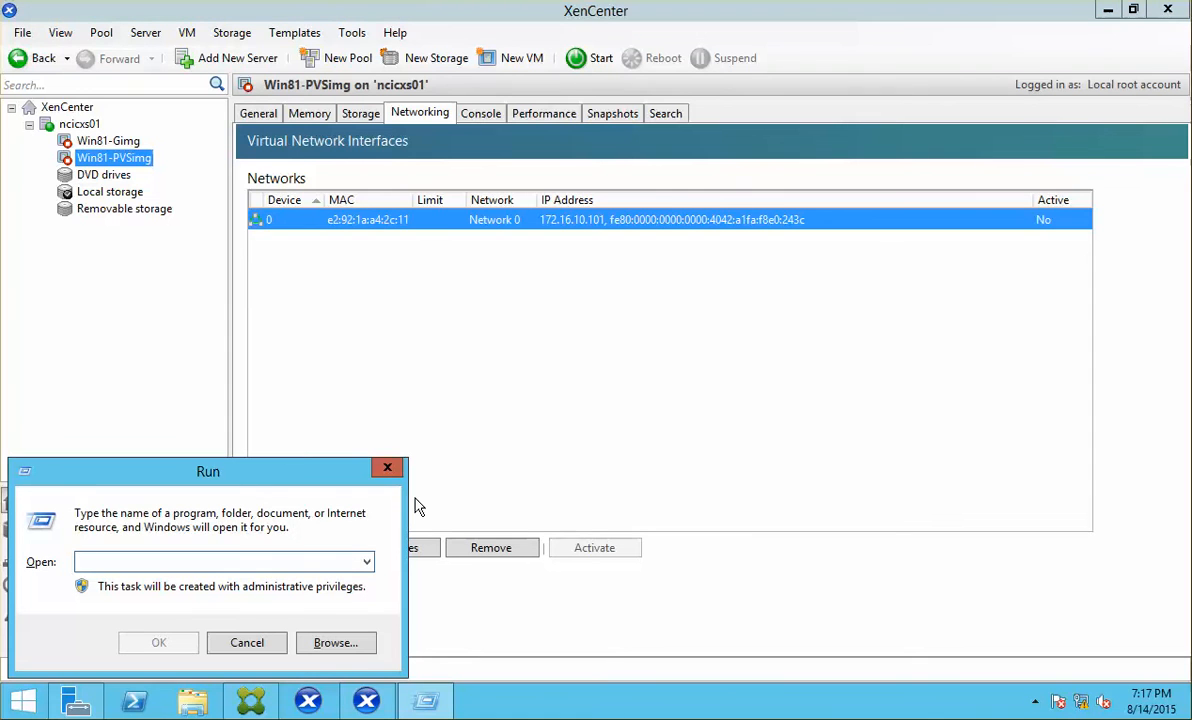
pyautogui.write('not')
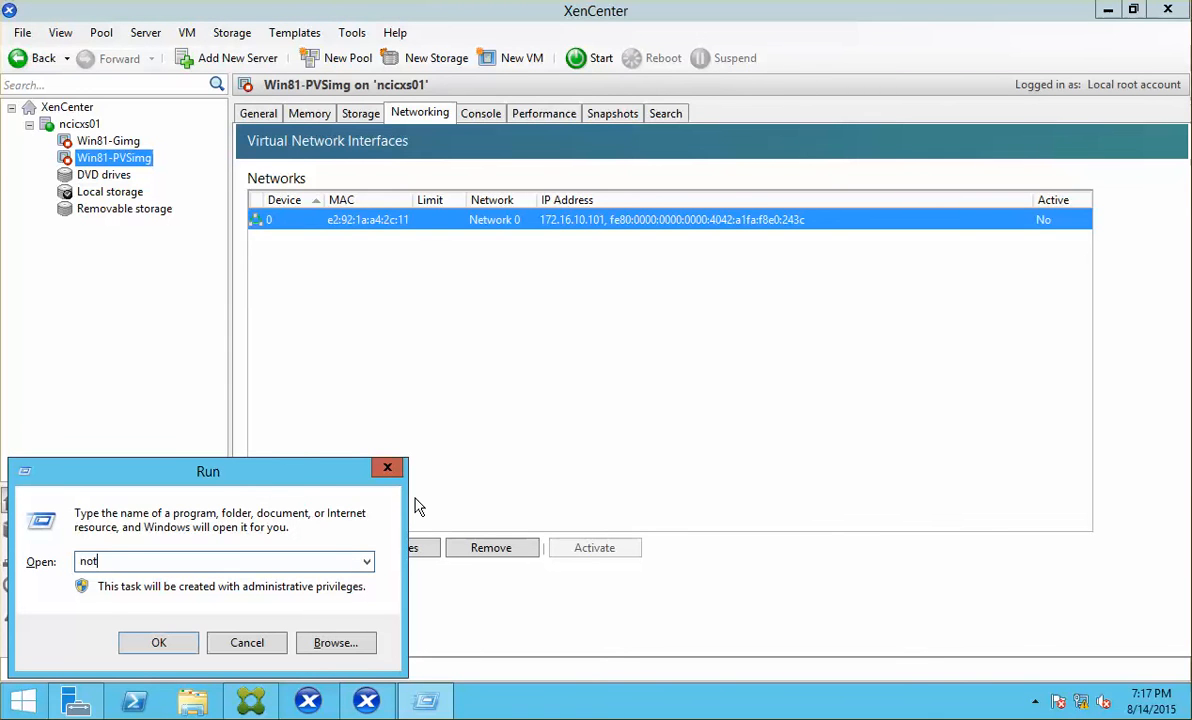
pyautogui.write('epad')
pyautogui.press('Return')
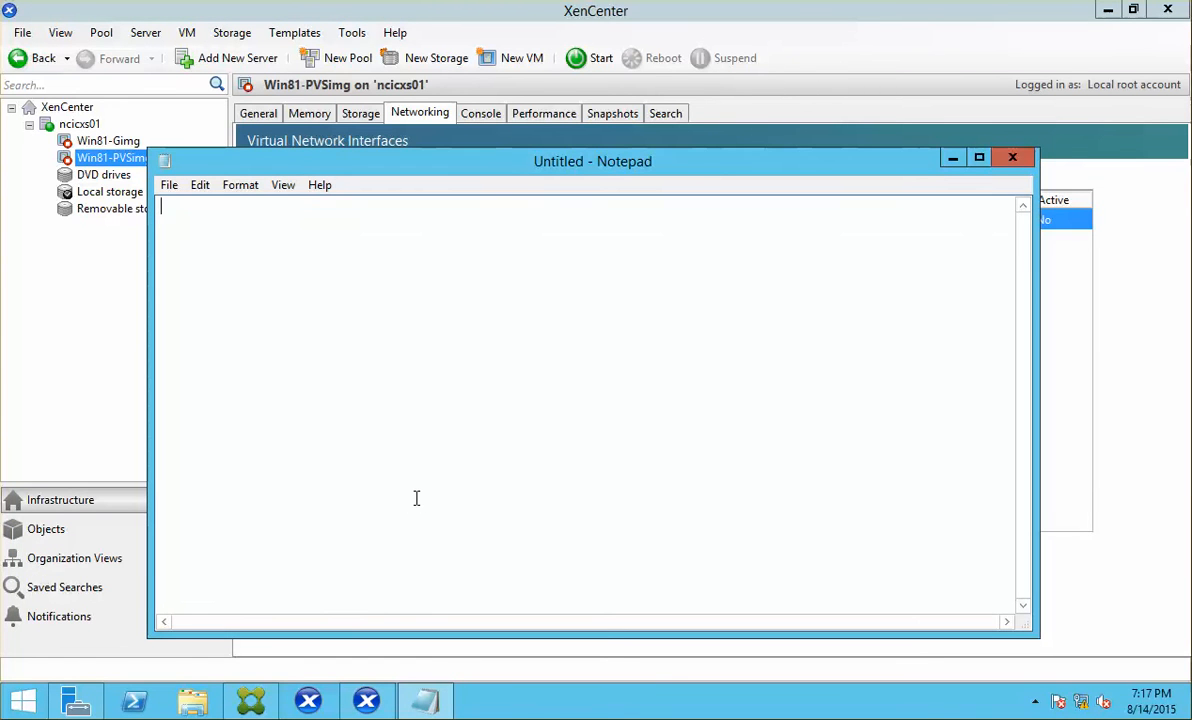
pyautogui.hotkey('ctrl', 'v')
pyautogui.press('Return')
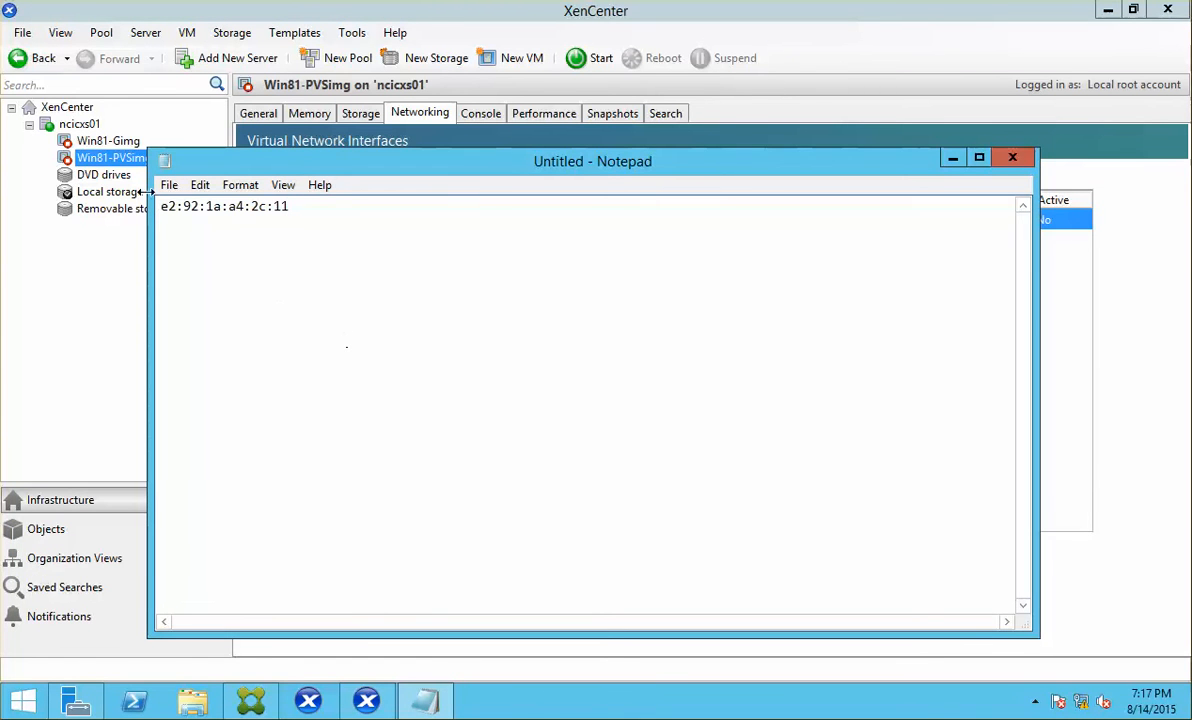
# Step: Copy the VM name Win81-PVSimg from its properties and paste it into Notepad
pyautogui.click(90, 163)
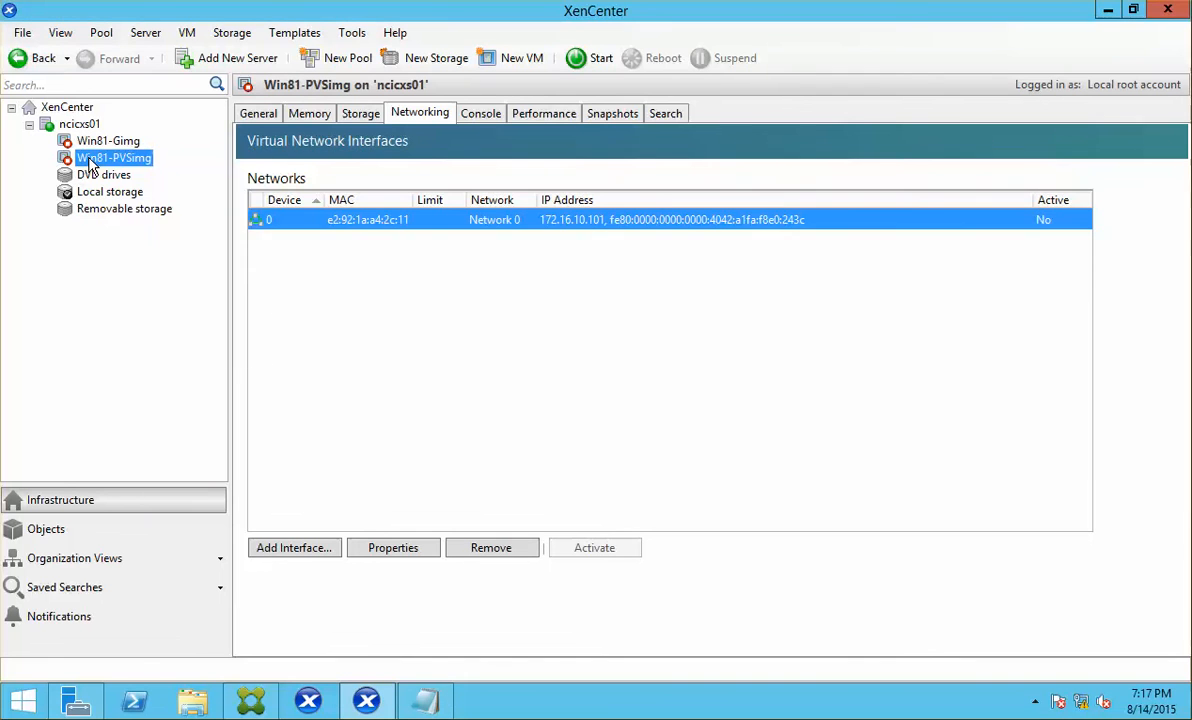
pyautogui.rightClick(90, 163)
pyautogui.click(160, 349)
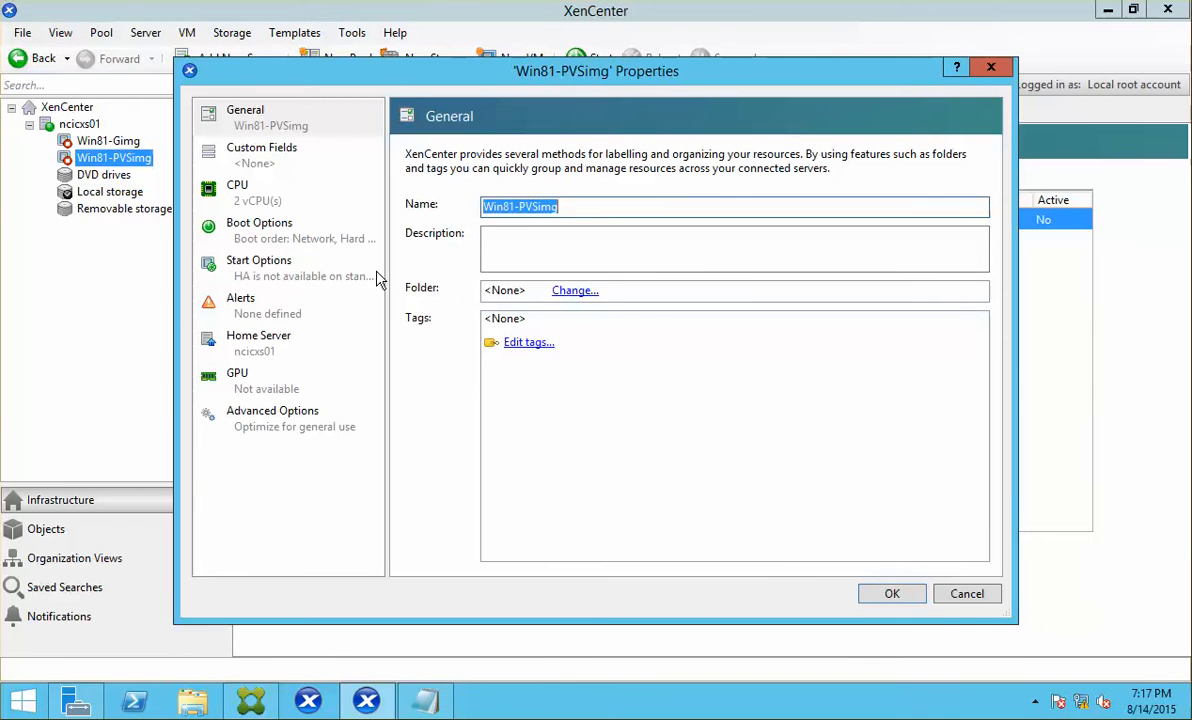
pyautogui.click(966, 594)
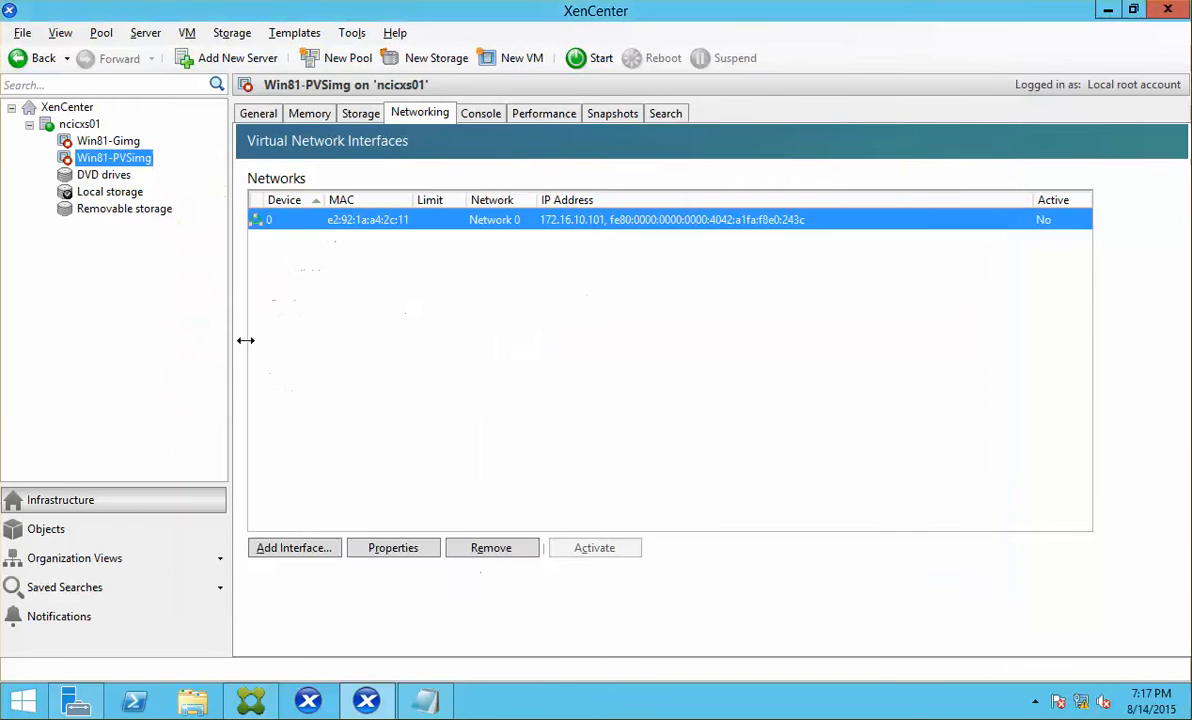
pyautogui.hotkey('alt', 'Tab')
pyautogui.hotkey('ctrl', 'v')
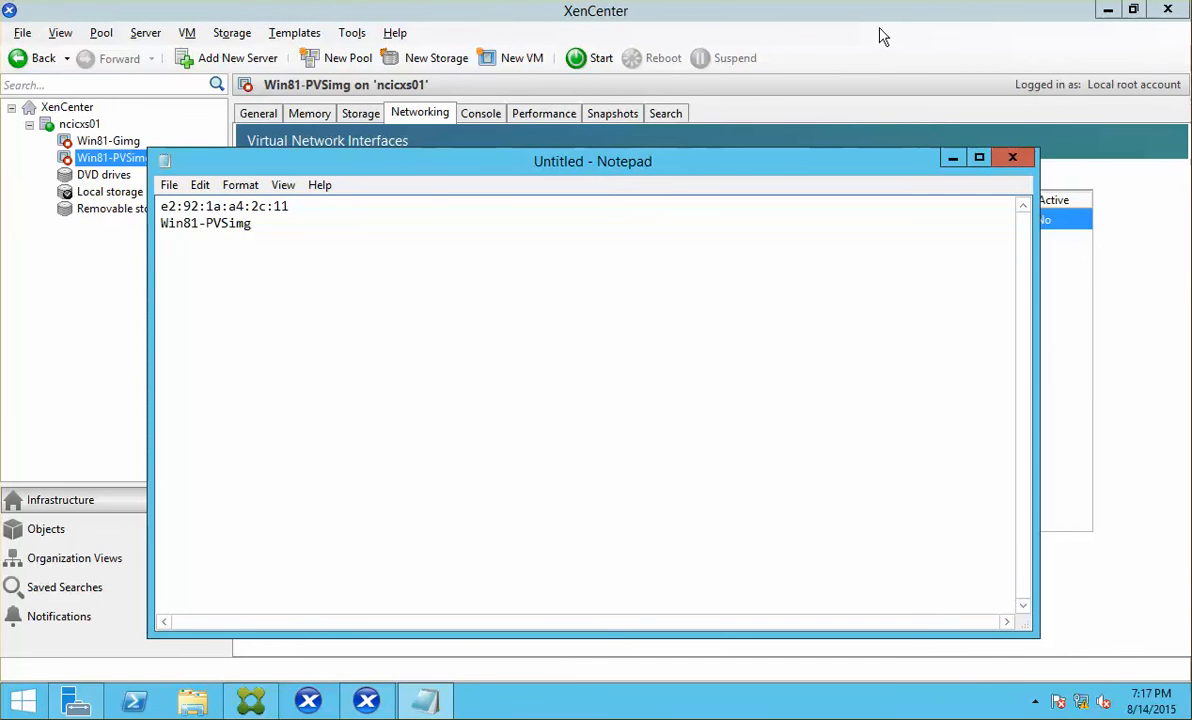
# Step: Convert Win81-PVSimg into a template, then switch to the Provisioning Services Console
pyautogui.click(823, 34)
pyautogui.rightClick(113, 161)
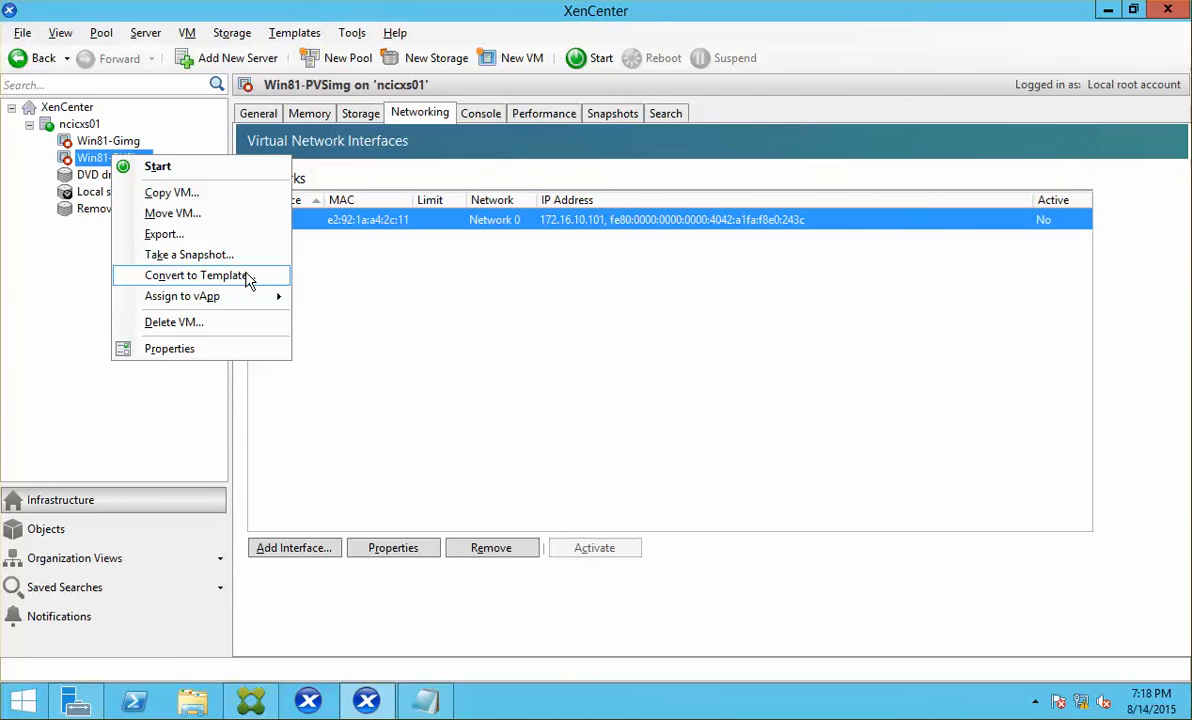
pyautogui.click(249, 277)
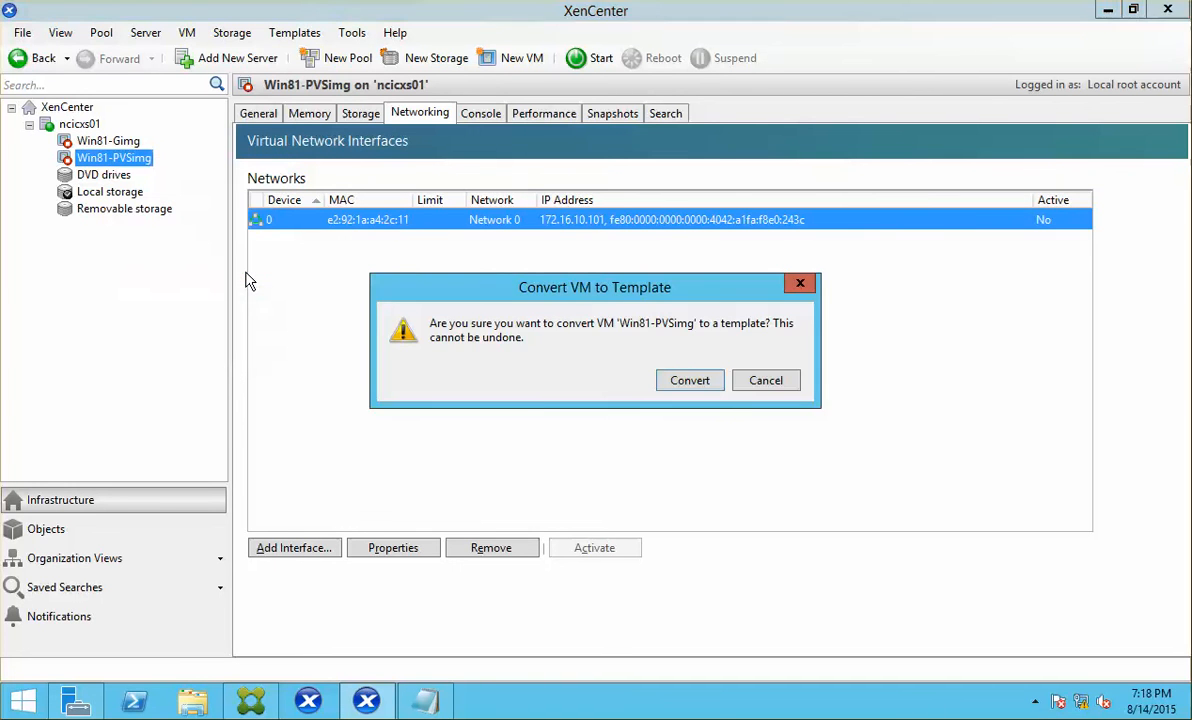
pyautogui.click(696, 389)
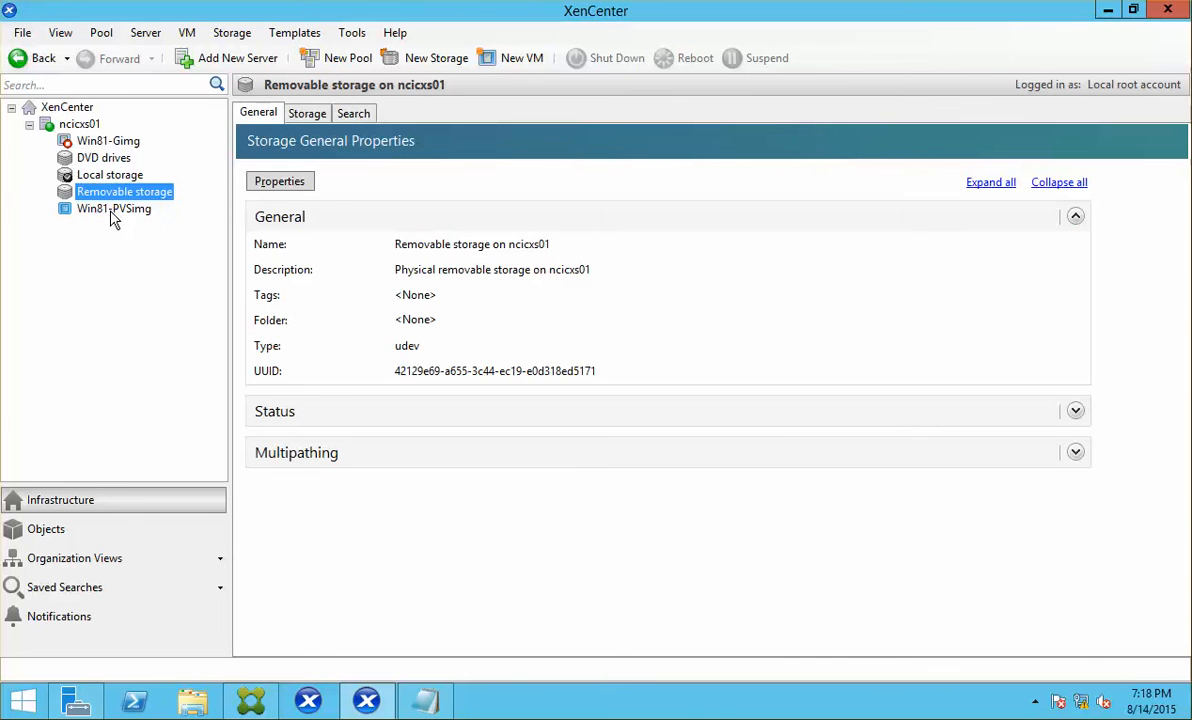
pyautogui.click(112, 212)
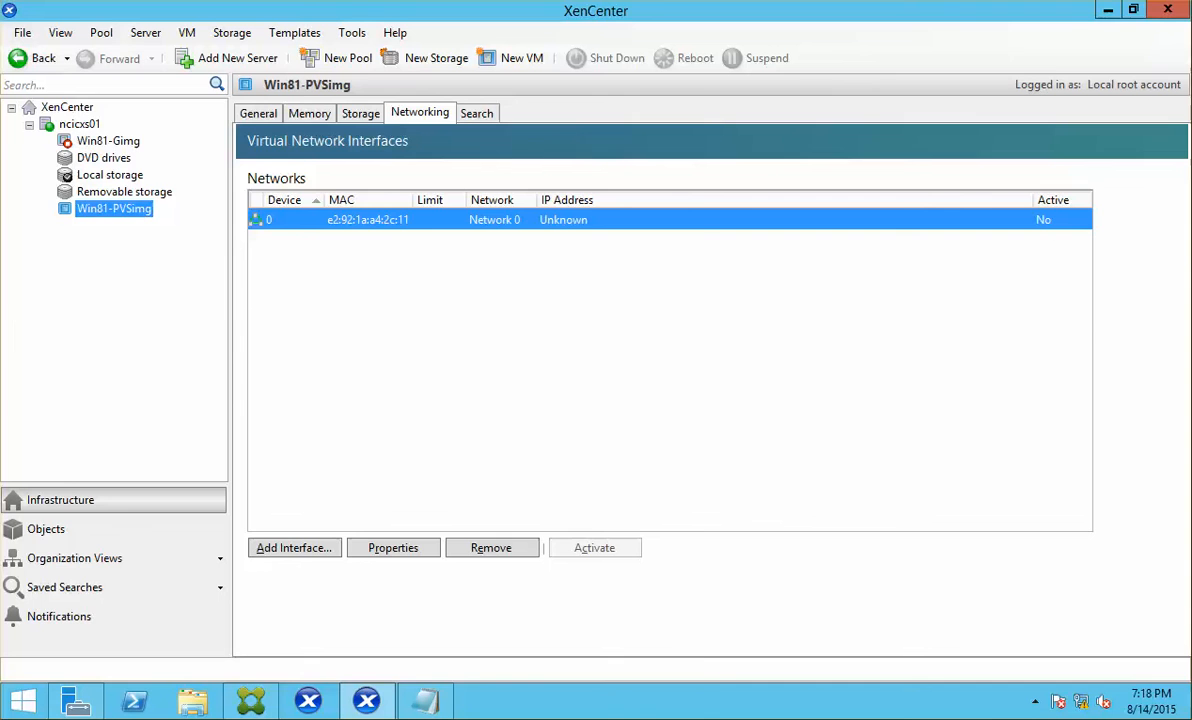
pyautogui.hotkey('alt', 'Tab')
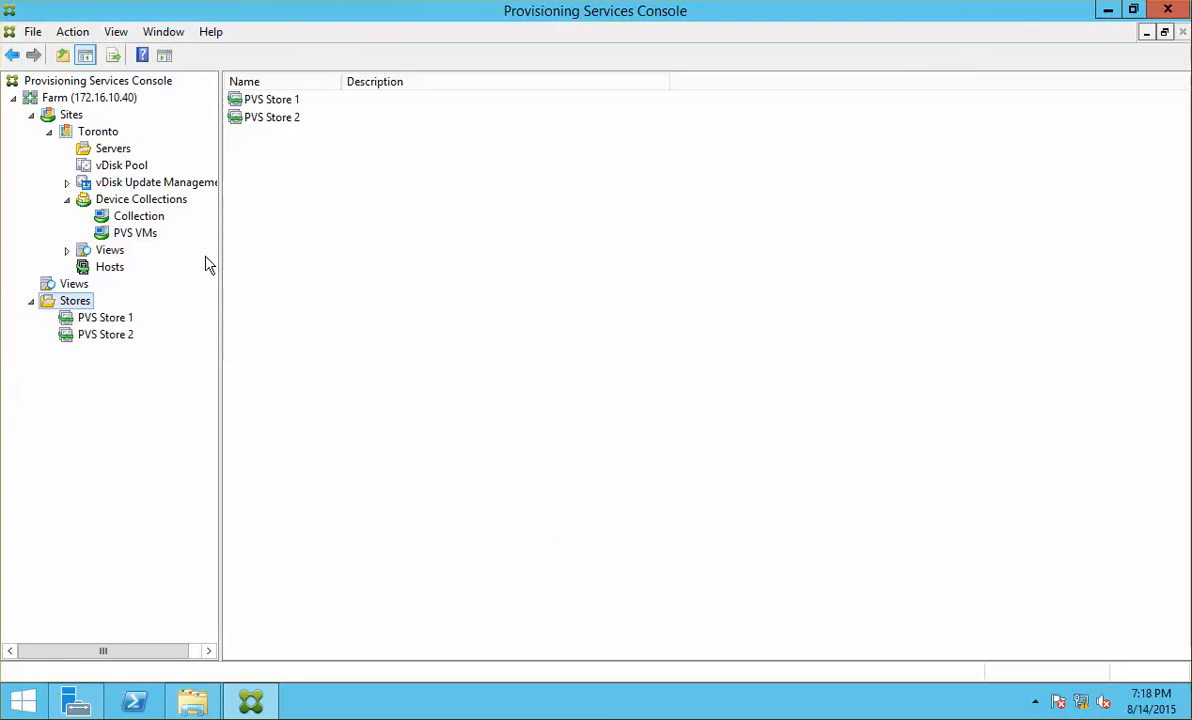
# Step: Browse the contents of PVS Store 1 and PVS Store 2, ending on PVS Store 1's Master-Img-PvD vDisk
pyautogui.click(95, 318)
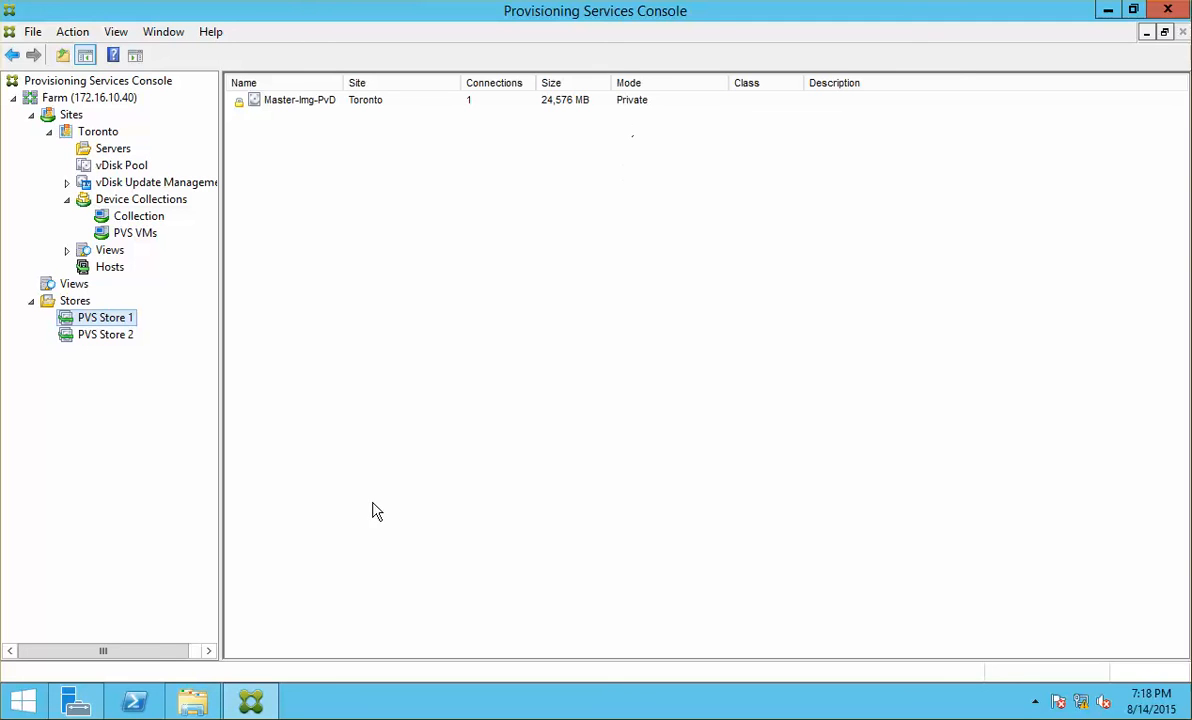
pyautogui.click(121, 337)
pyautogui.click(121, 318)
# Step: Copy the Master-Img-PvD disk image from PVS Store 1 into C:\PVS Store 2
pyautogui.click(205, 703)
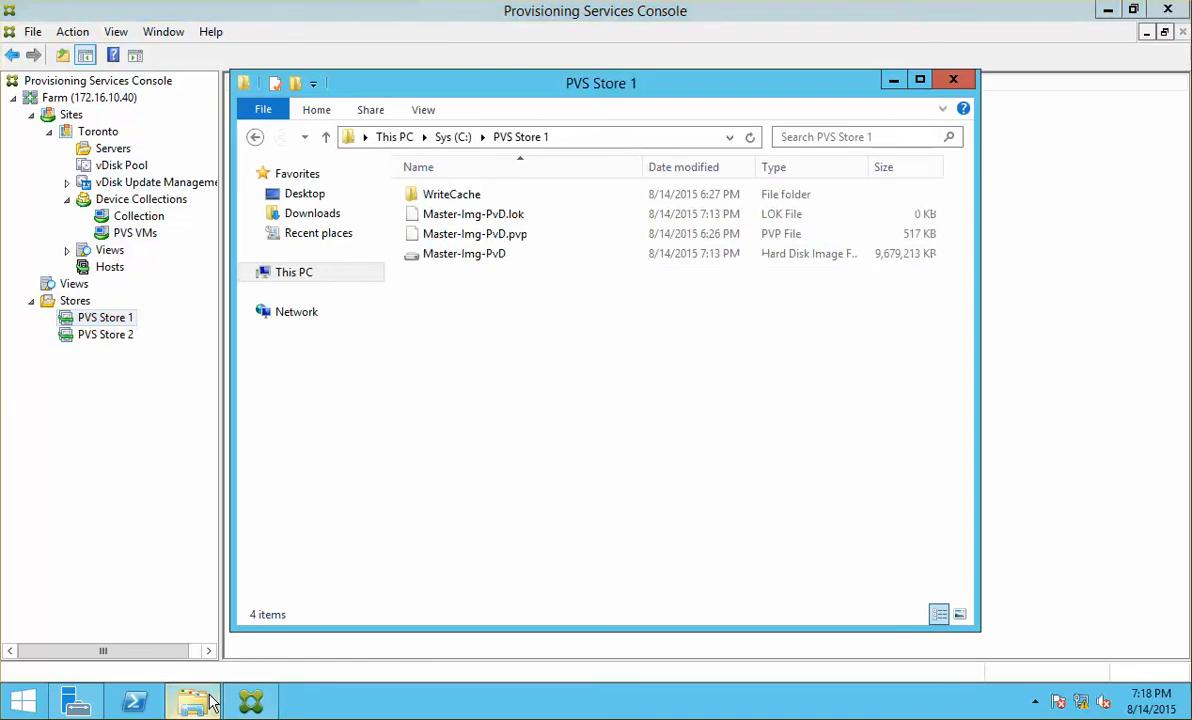
pyautogui.click(477, 260)
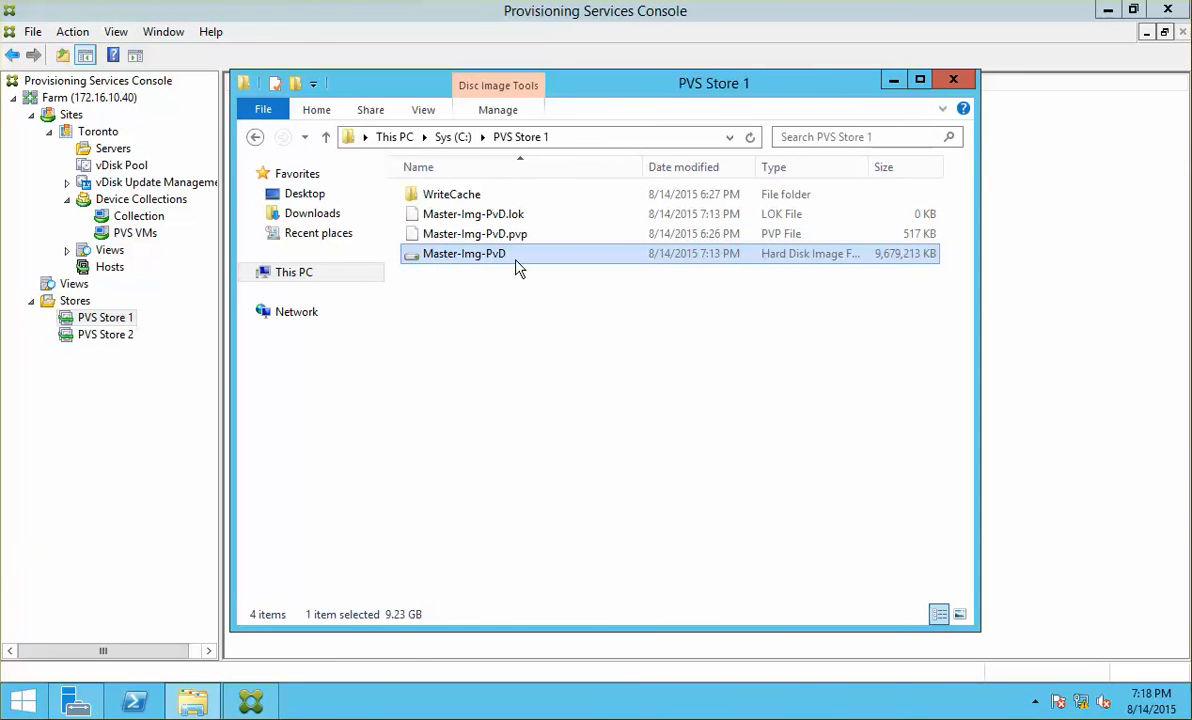
pyautogui.rightClick(515, 262)
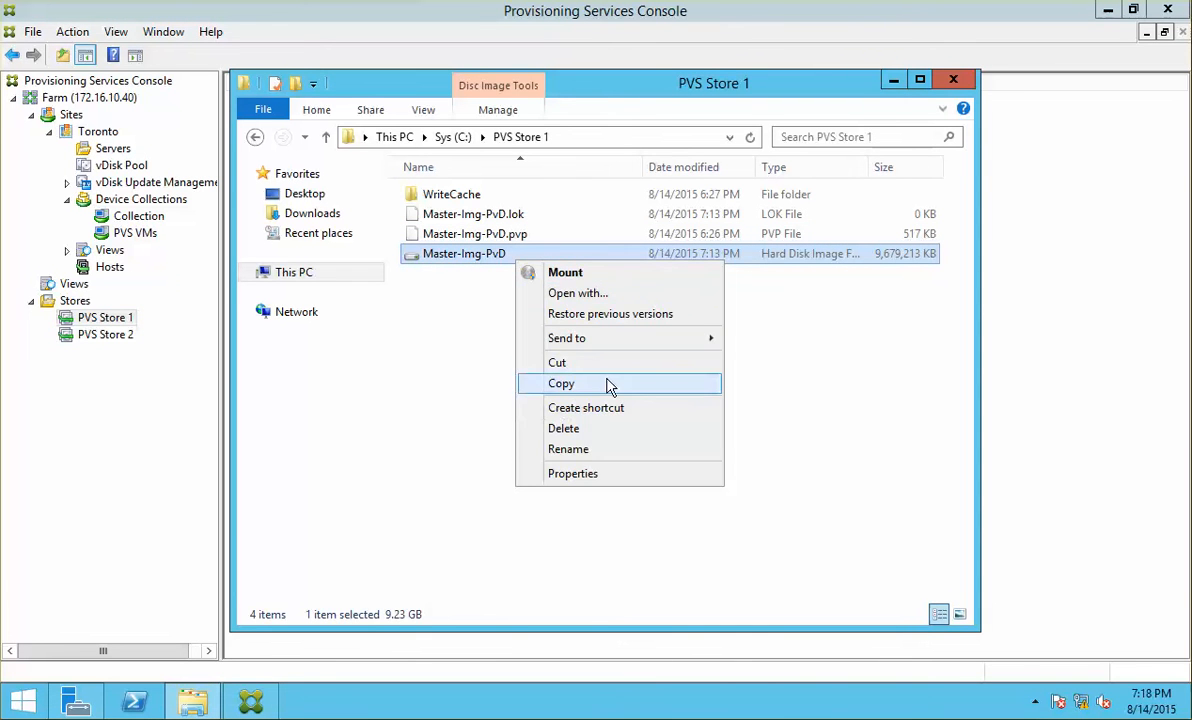
pyautogui.click(609, 386)
pyautogui.click(453, 137)
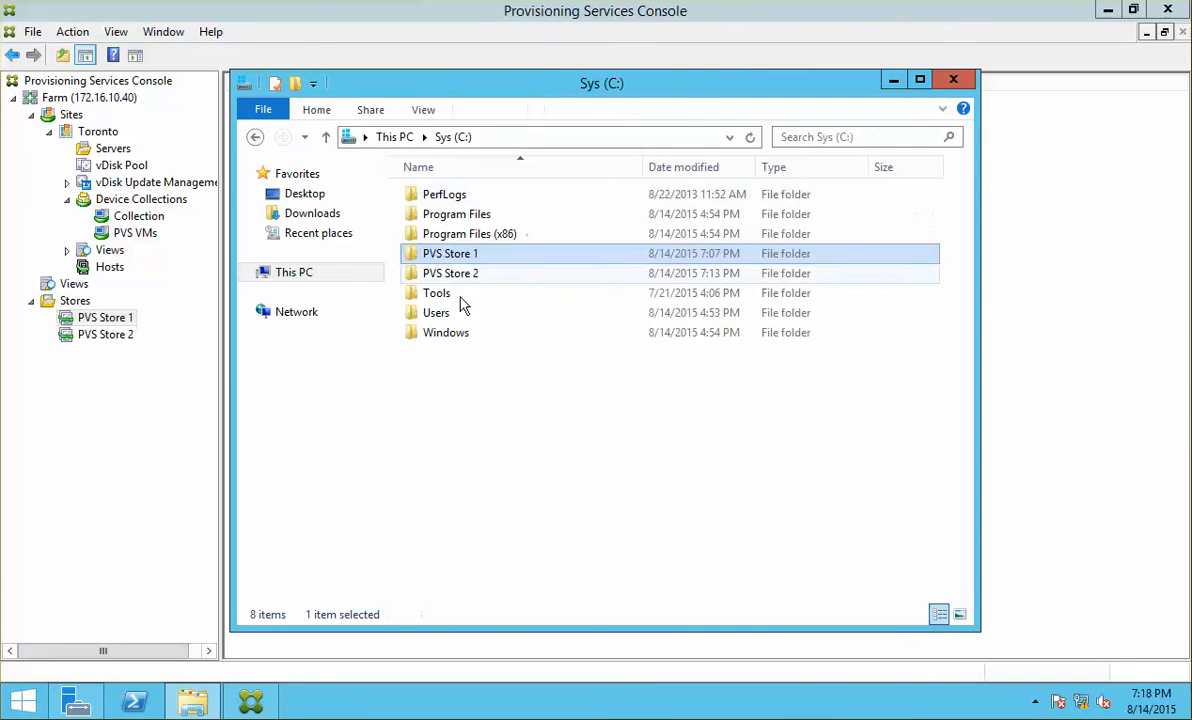
pyautogui.click(477, 277)
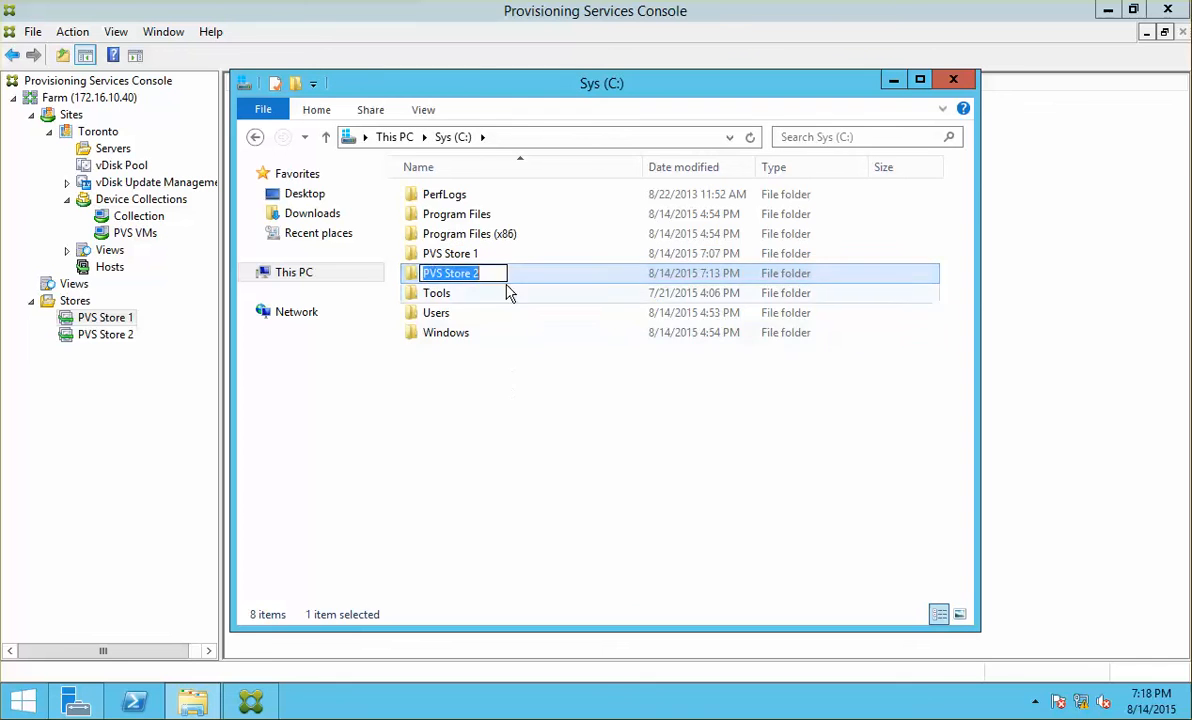
pyautogui.doubleClick(540, 290)
pyautogui.rightClick(511, 256)
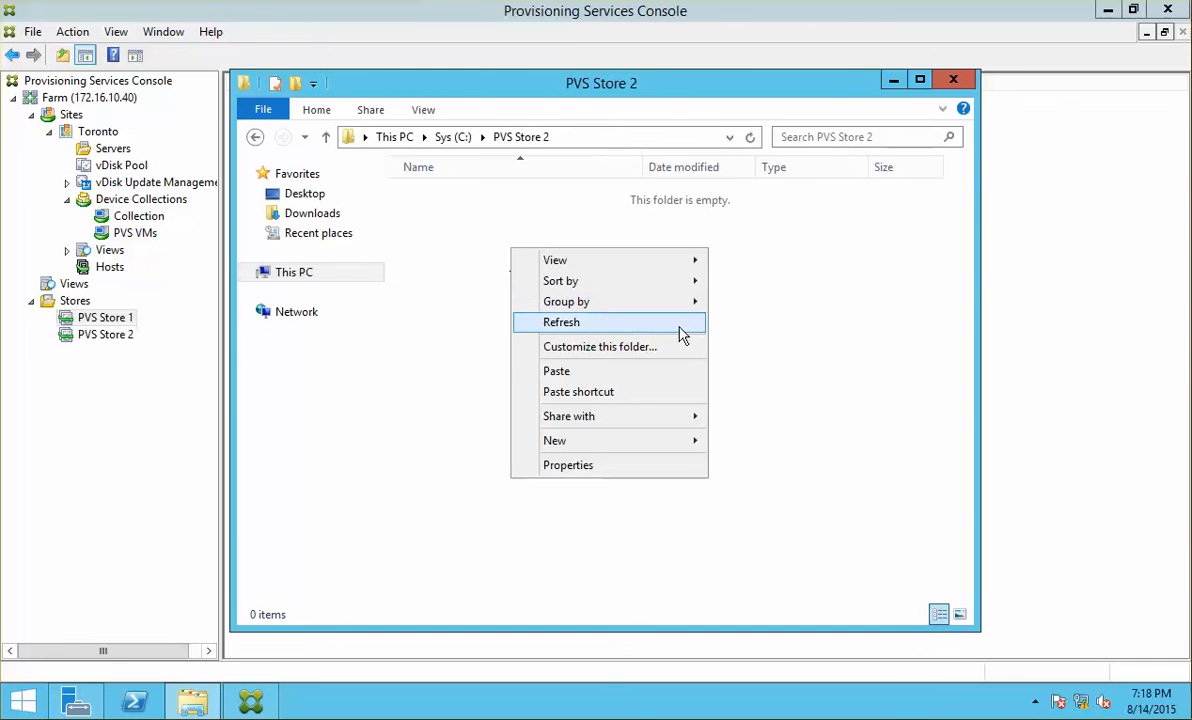
pyautogui.click(652, 372)
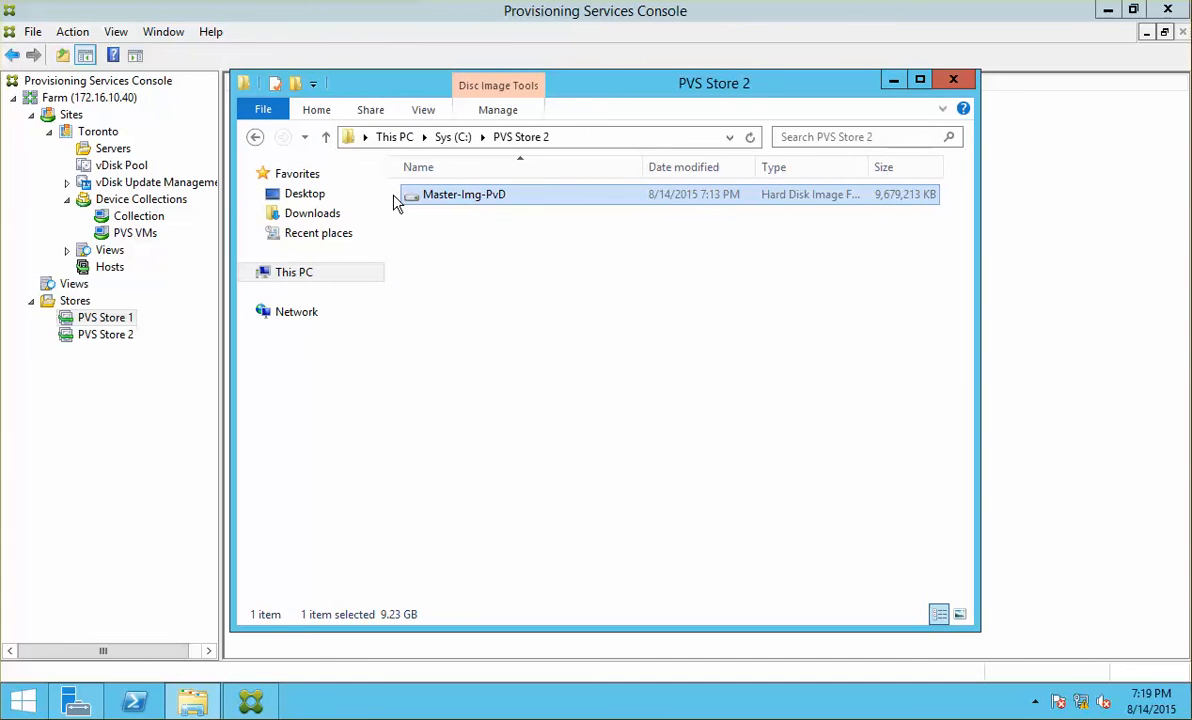
# Step: Rename the copied disk image to Master-Img-STD
pyautogui.click(511, 196)
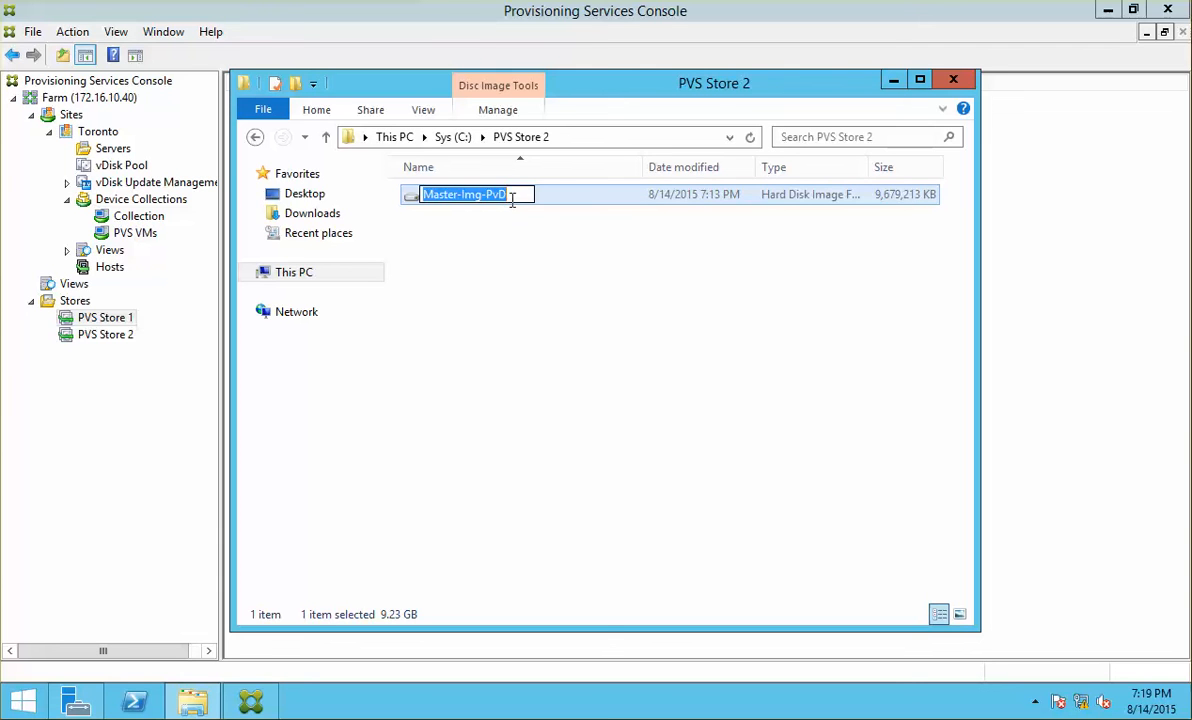
pyautogui.click(495, 194)
pyautogui.moveTo(487, 194); pyautogui.dragTo(516, 200)
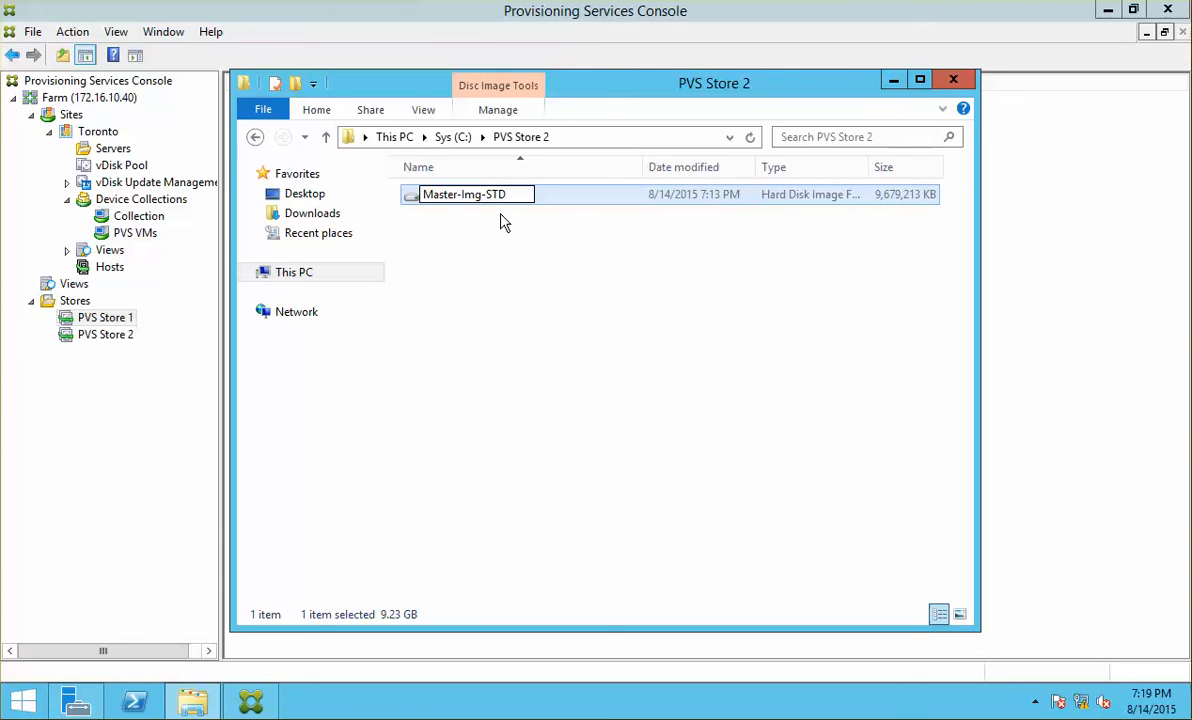
pyautogui.press('Return')
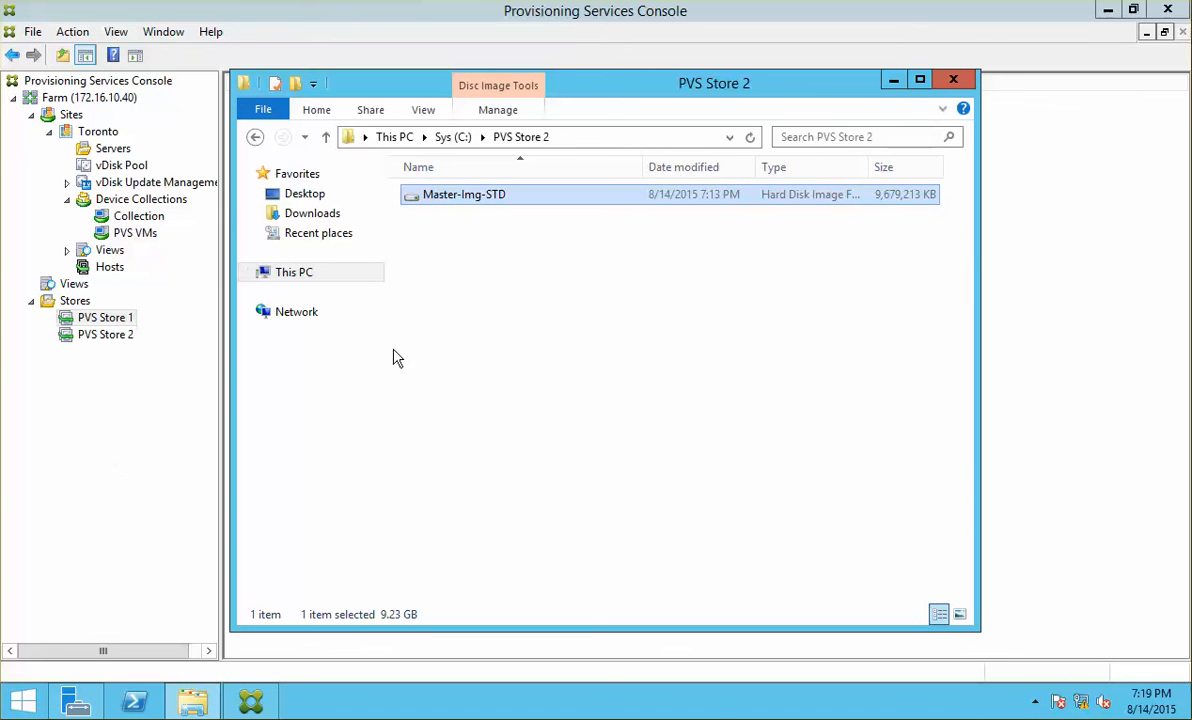
# Step: Import the existing Master-Img-STD vDisk into PVS Store 2
pyautogui.click(97, 337)
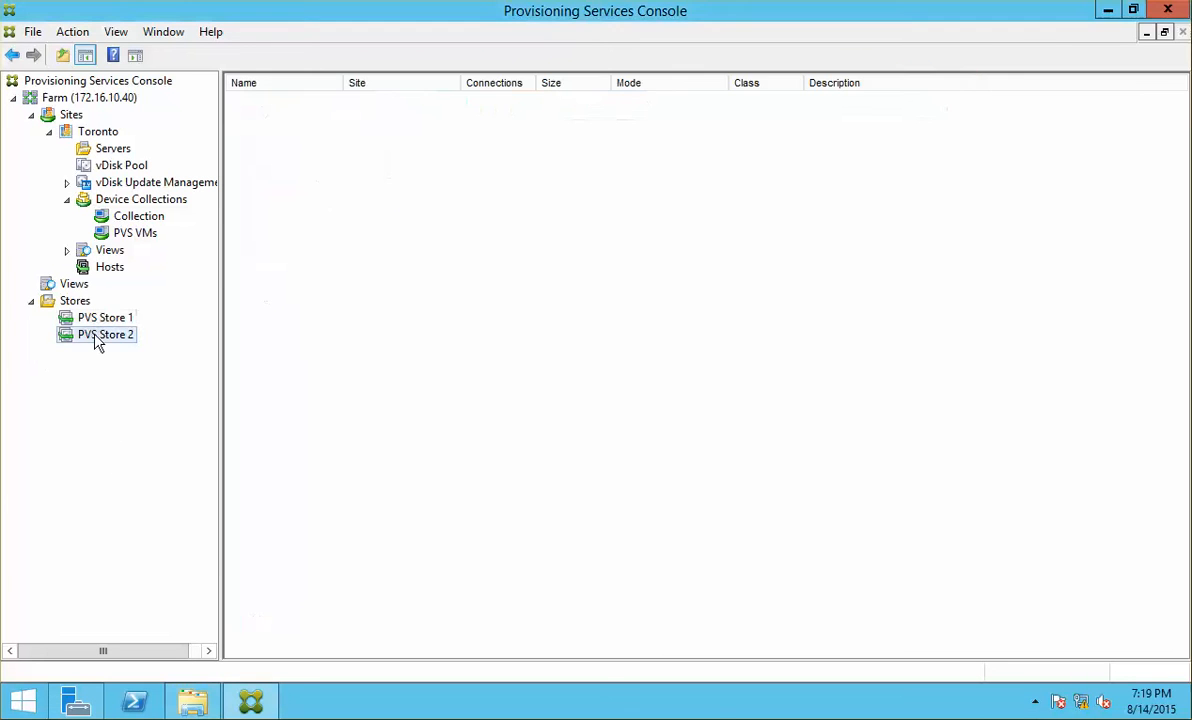
pyautogui.rightClick(97, 340)
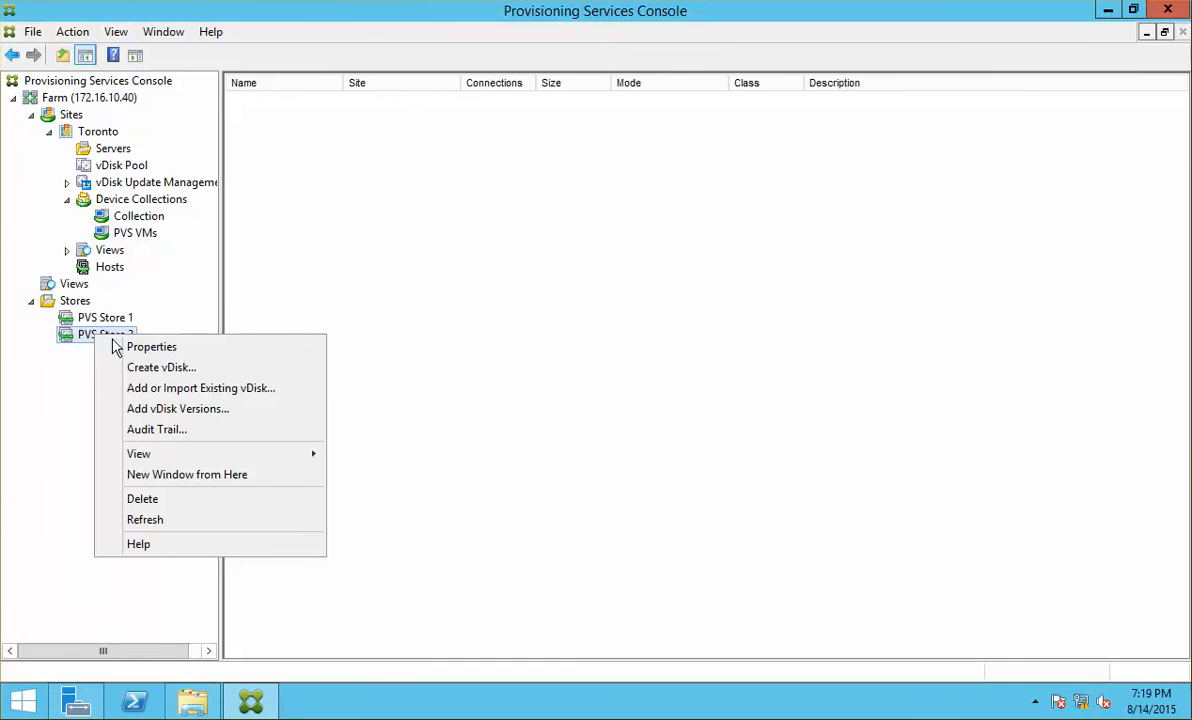
pyautogui.click(264, 390)
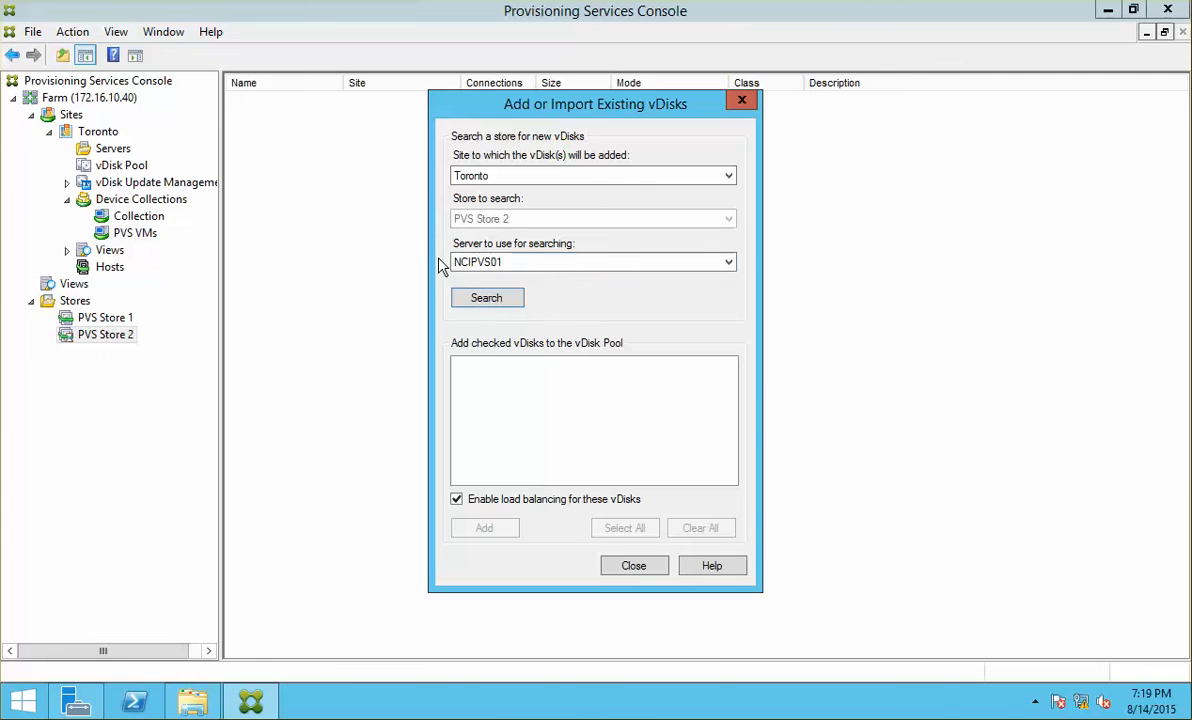
pyautogui.click(501, 310)
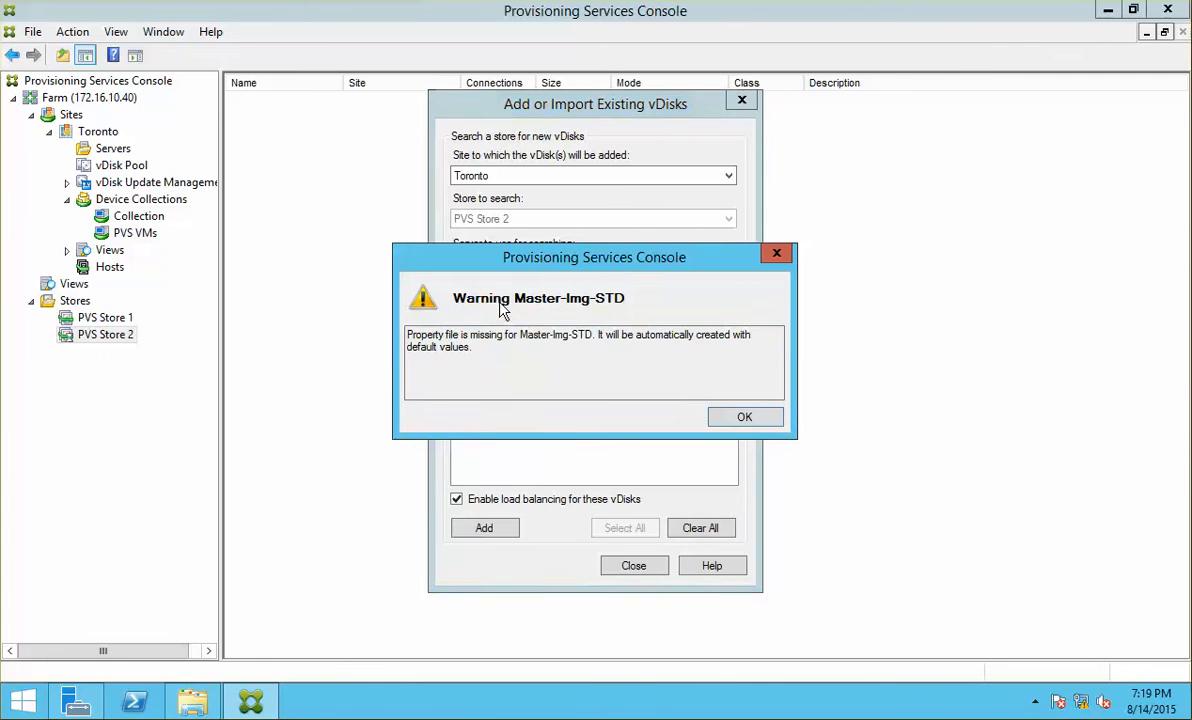
pyautogui.click(726, 416)
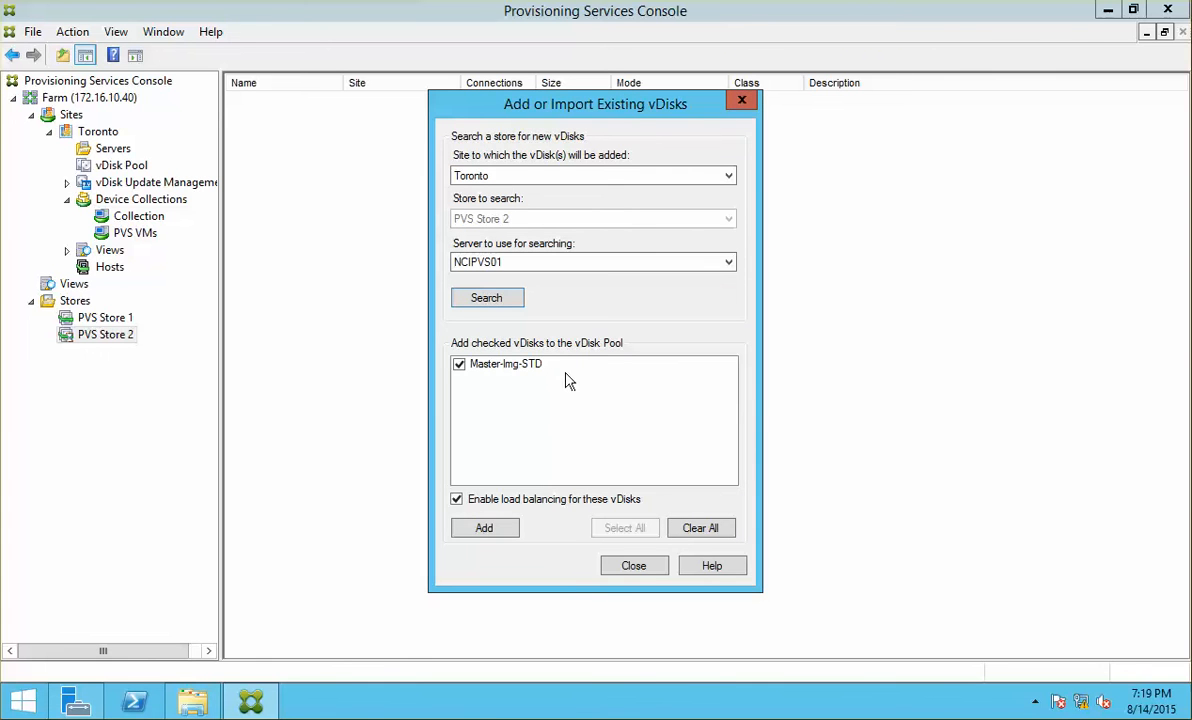
pyautogui.click(482, 526)
pyautogui.click(642, 400)
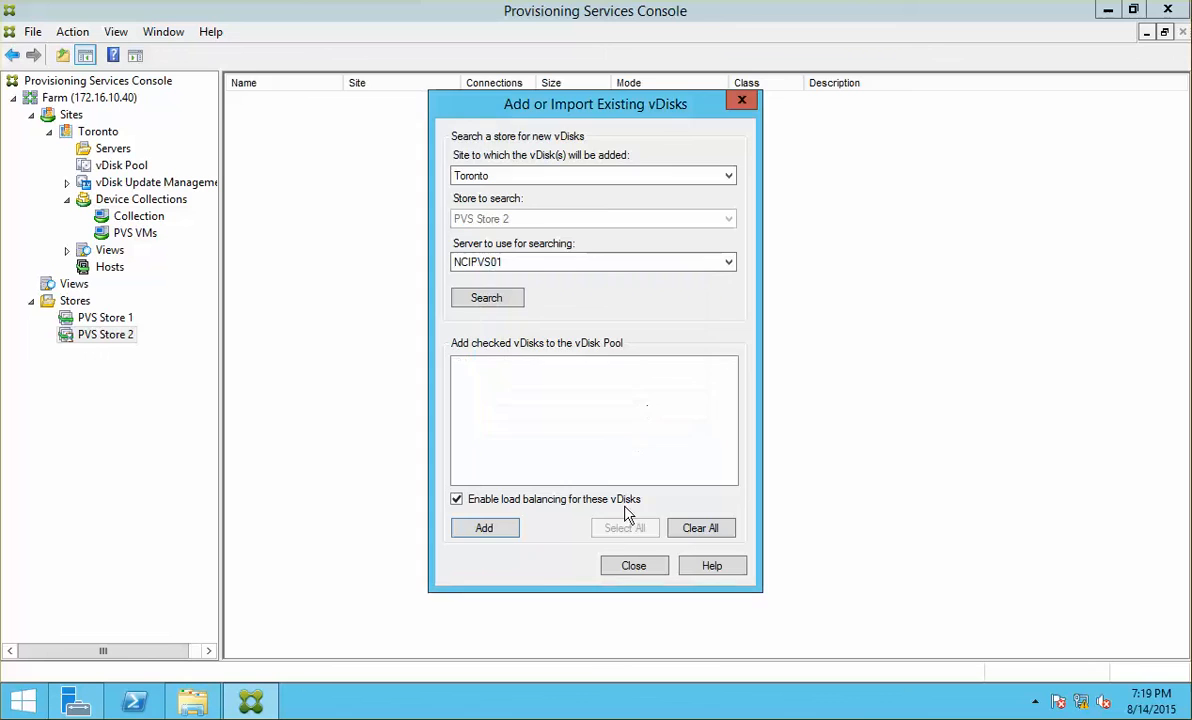
pyautogui.click(633, 564)
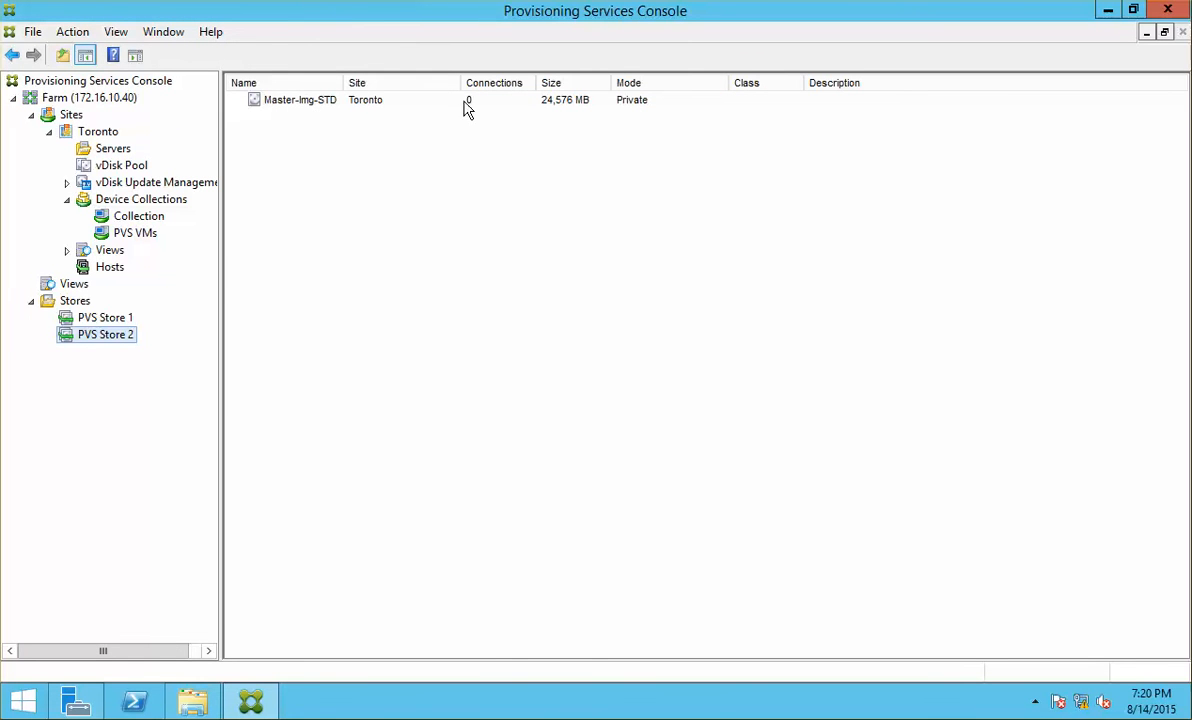
# Step: Set Master-Img-STD's access mode to Standard Image with cache on server
pyautogui.doubleClick(630, 104)
pyautogui.click(545, 313)
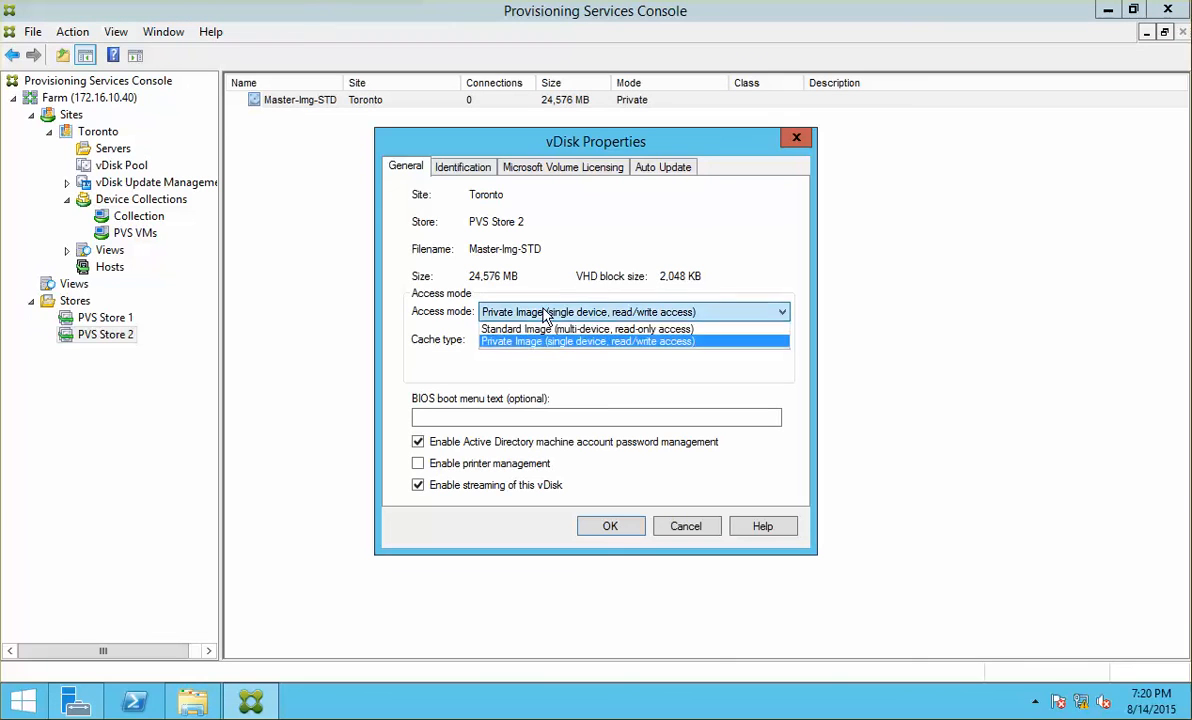
pyautogui.click(547, 331)
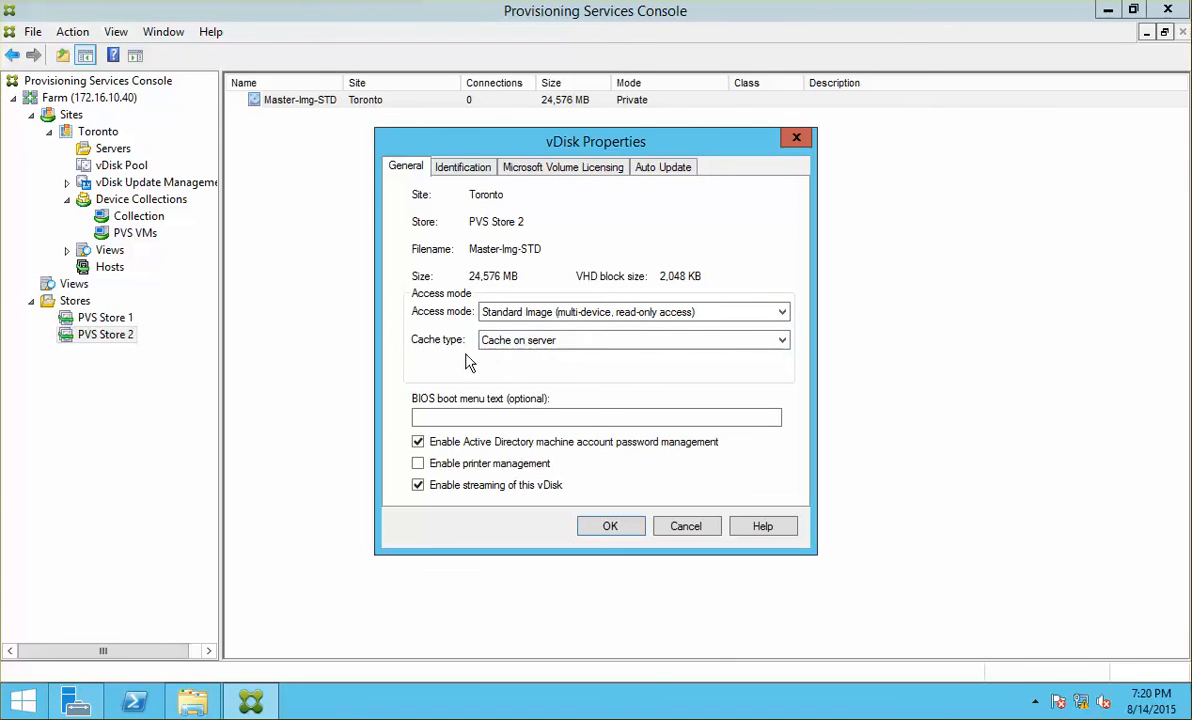
pyautogui.click(607, 343)
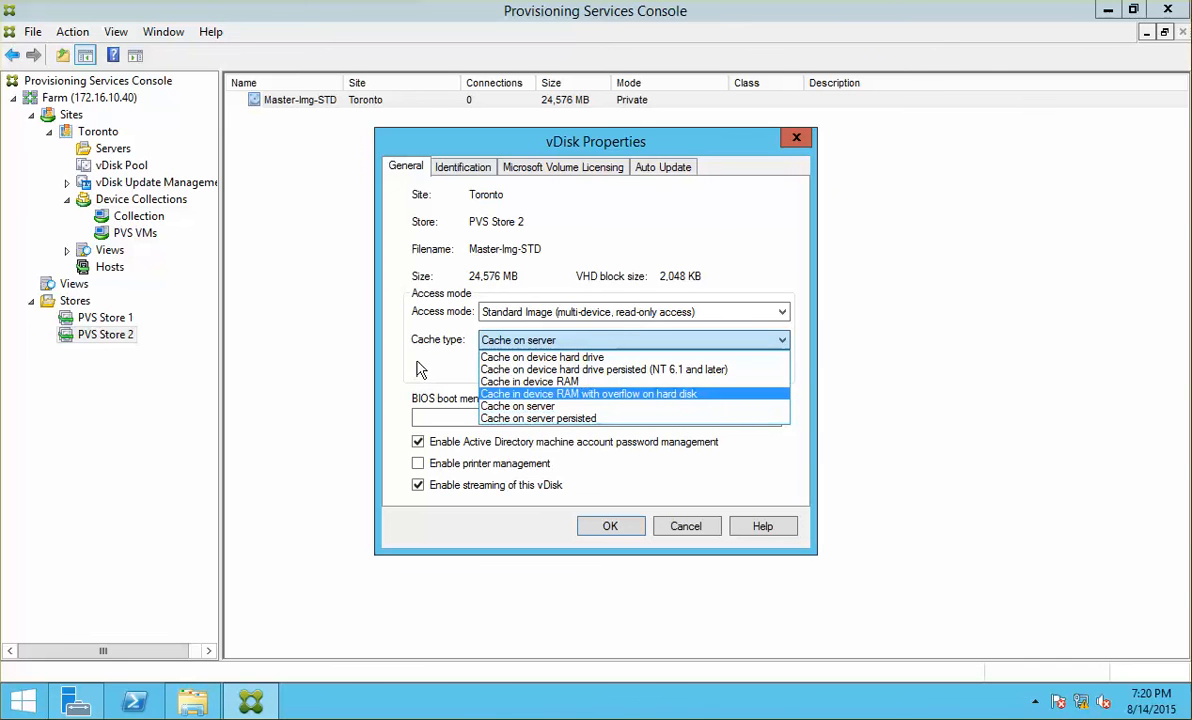
pyautogui.click(498, 344)
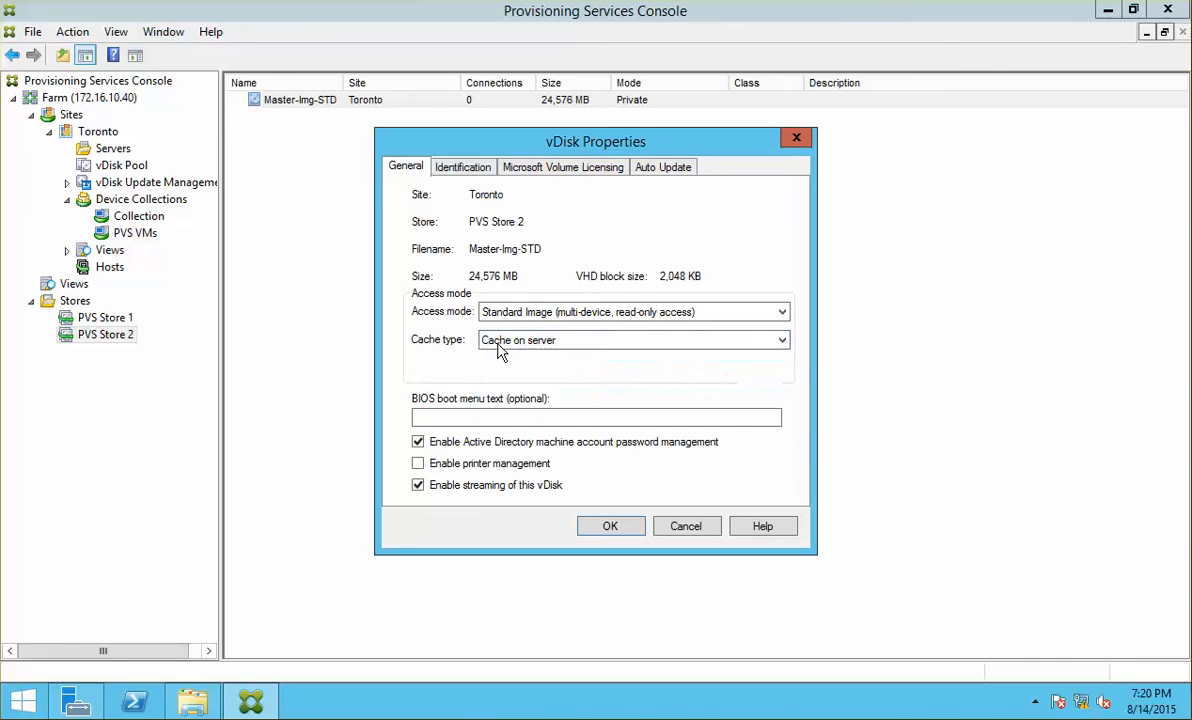
pyautogui.click(635, 527)
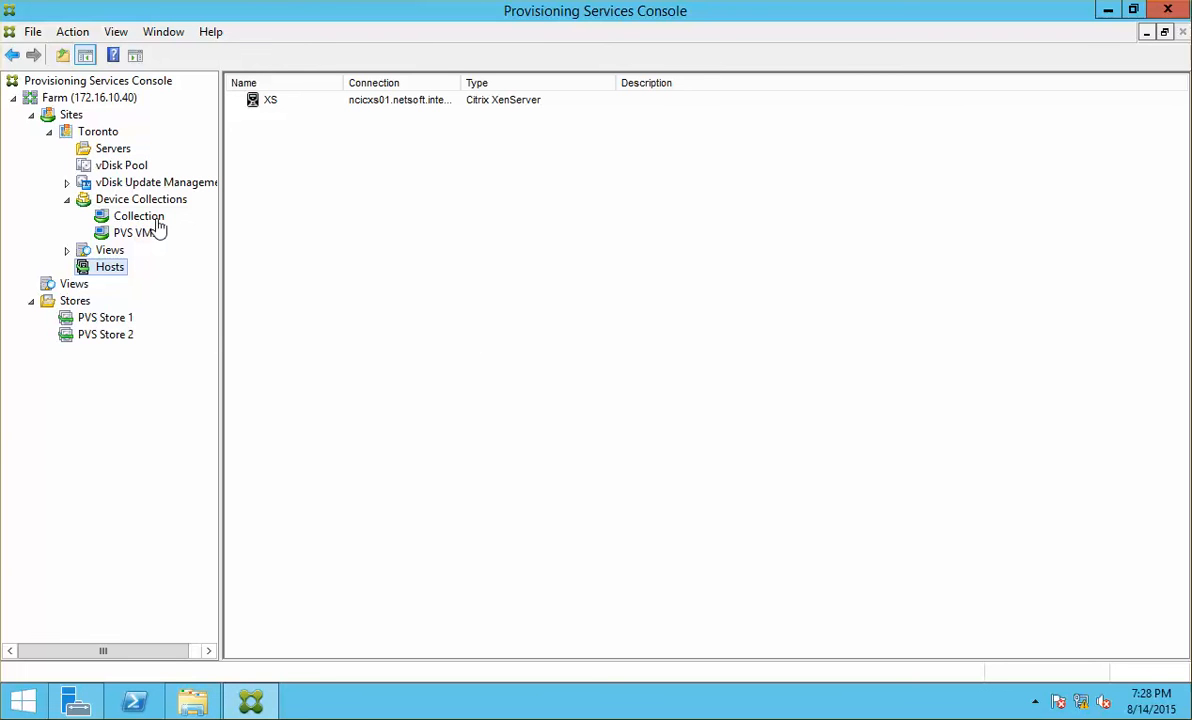
pyautogui.click(100, 133)
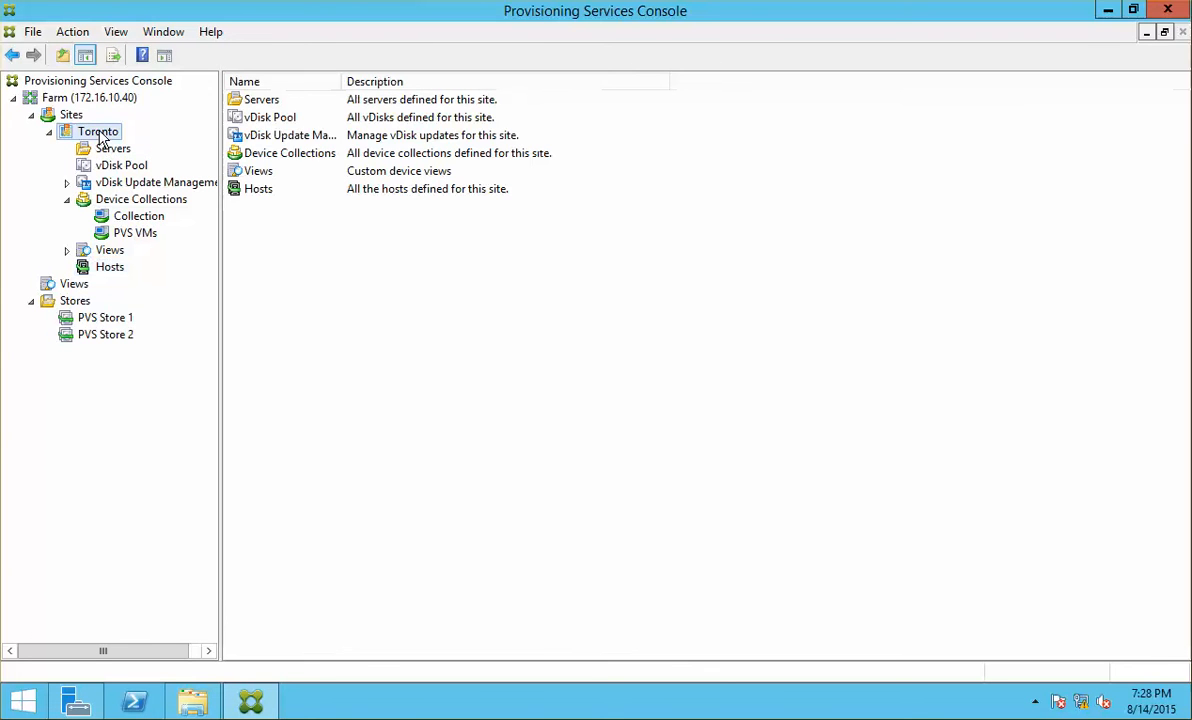
pyautogui.rightClick(99, 131)
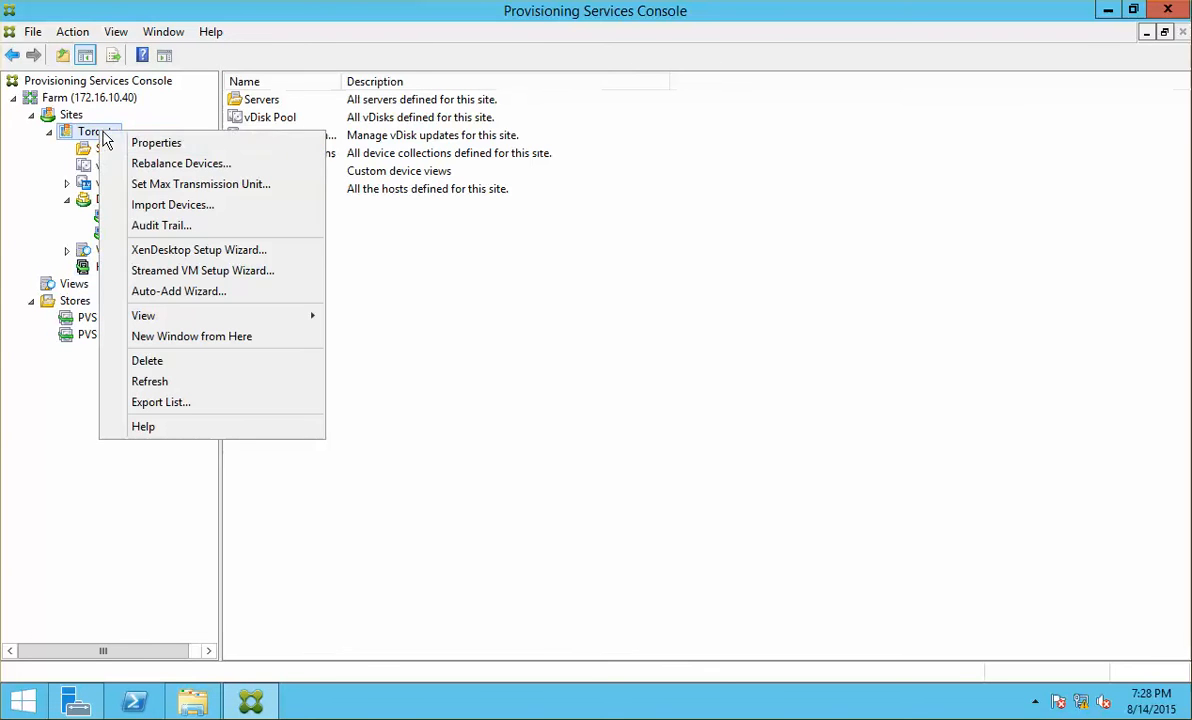
pyautogui.click(235, 255)
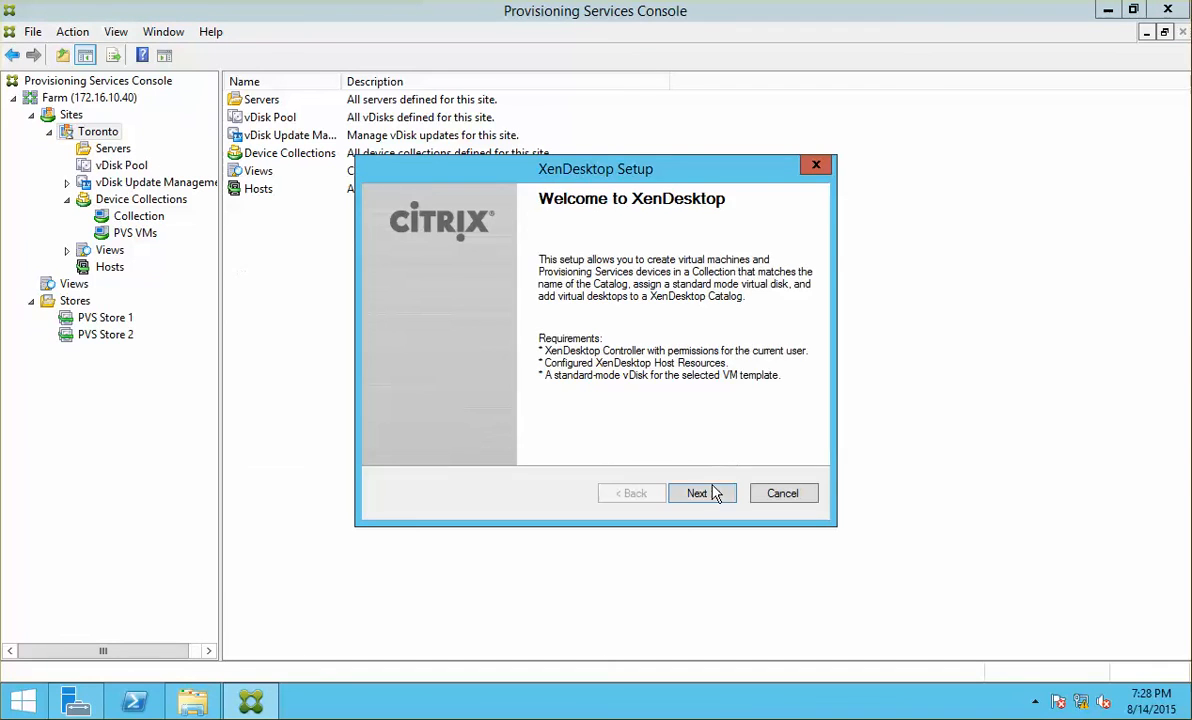
pyautogui.click(706, 494)
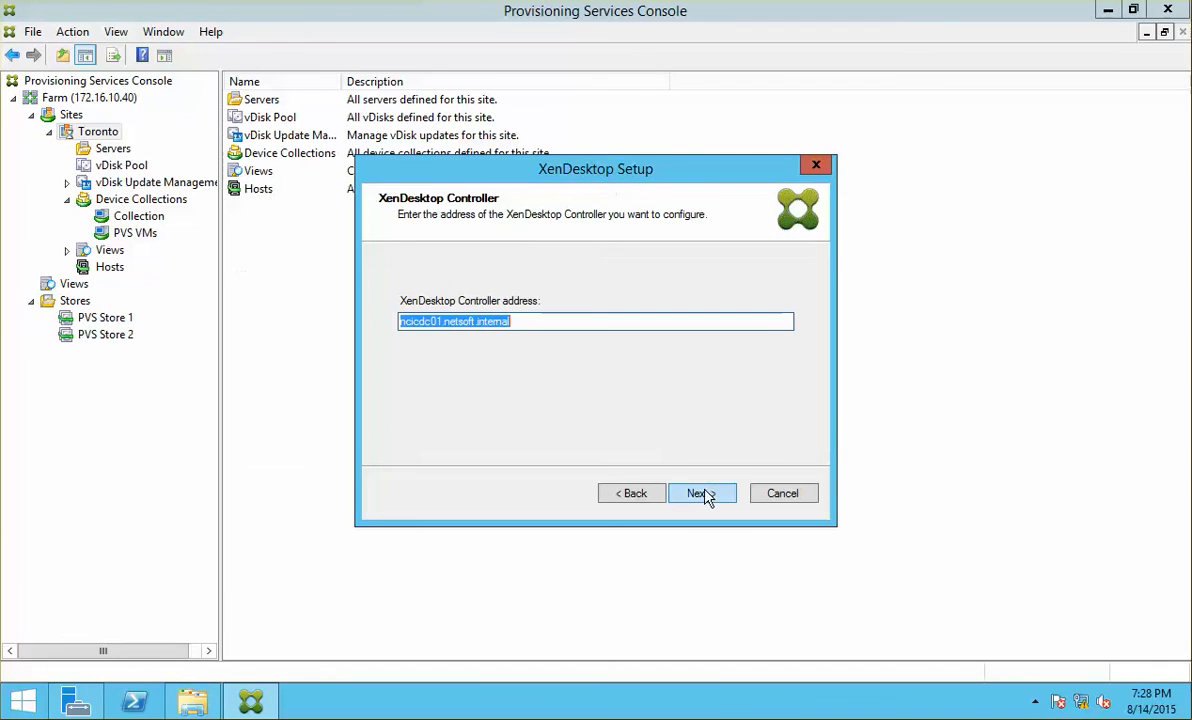
pyautogui.click(419, 321)
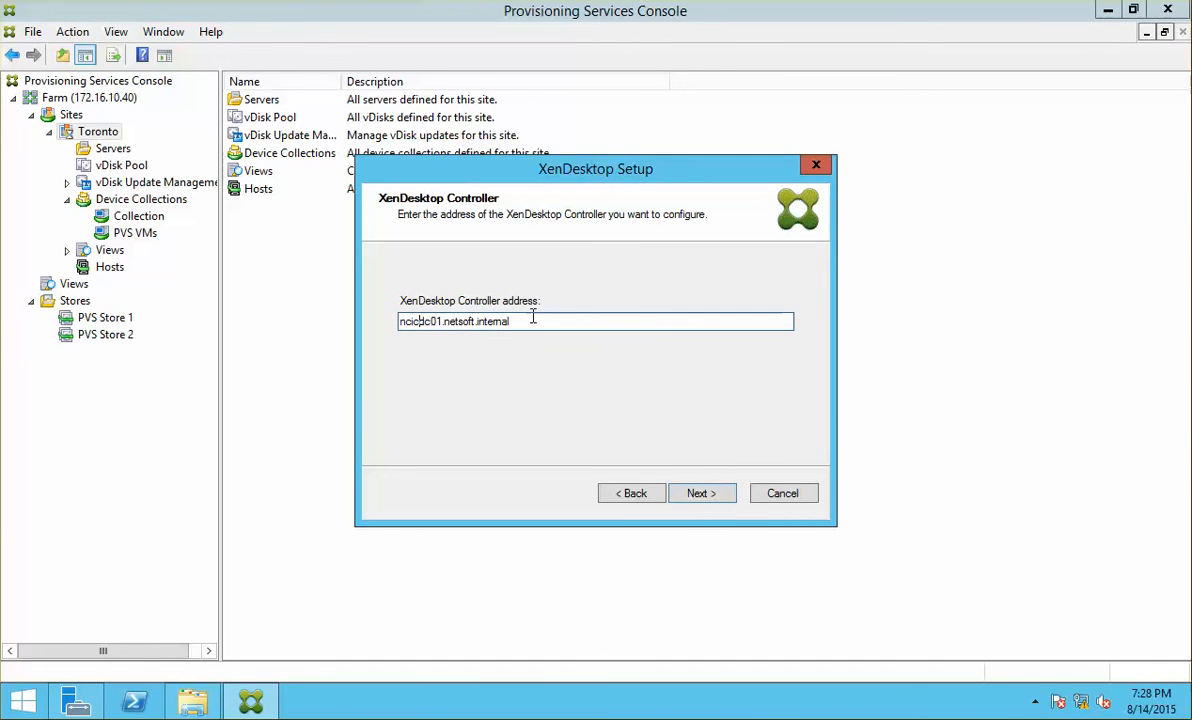
pyautogui.click(515, 321)
pyautogui.moveTo(515, 322); pyautogui.dragTo(261, 307)
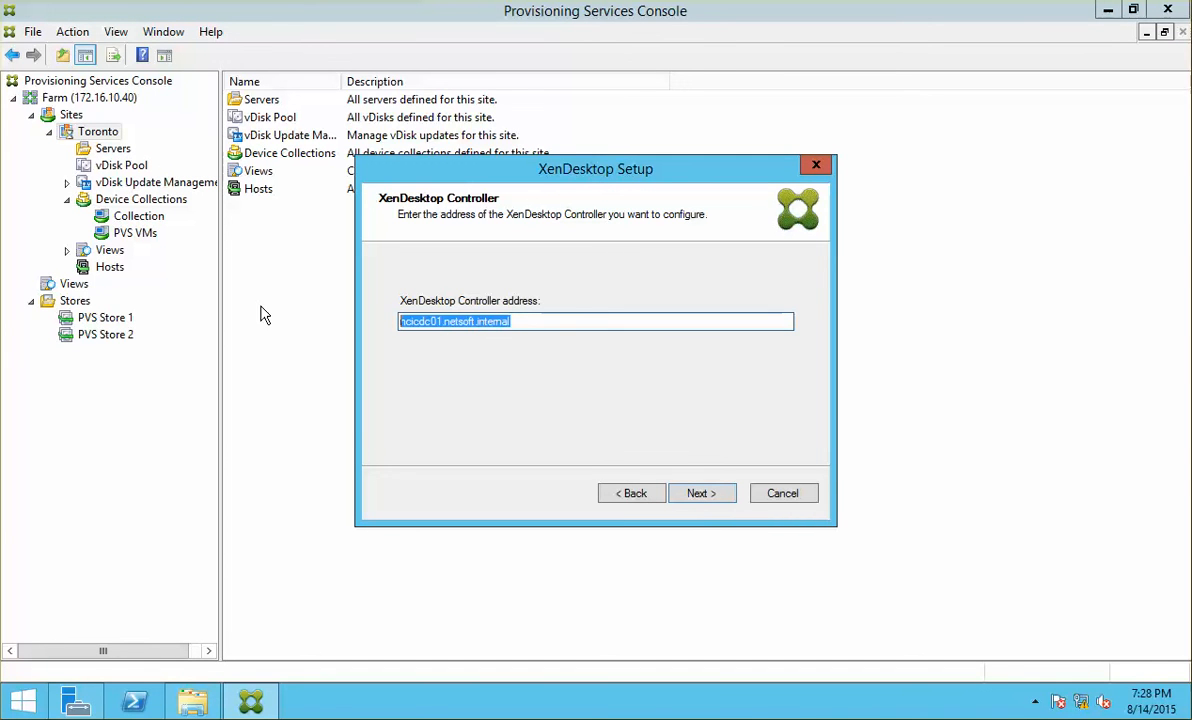
pyautogui.click(432, 322)
pyautogui.moveTo(512, 321); pyautogui.dragTo(358, 305)
pyautogui.write('nci')
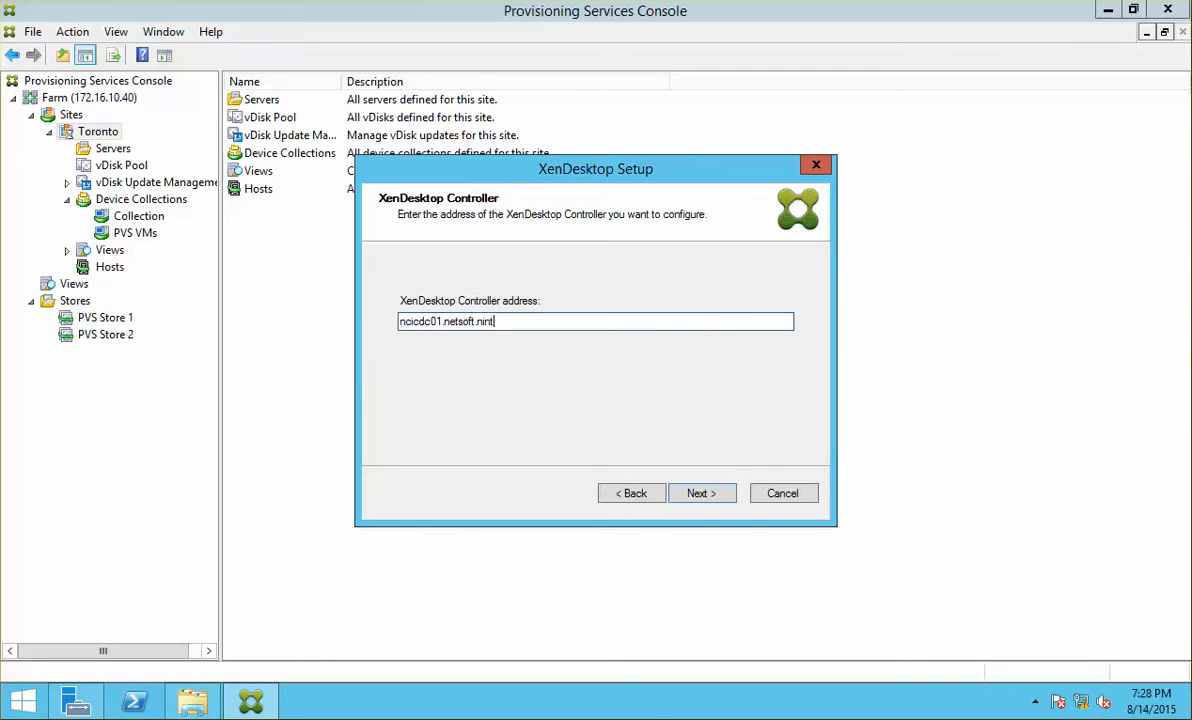
pyautogui.press('BackSpace')
pyautogui.press('BackSpace')
pyautogui.press('BackSpace')
pyautogui.press('BackSpace')
pyautogui.press('Return')
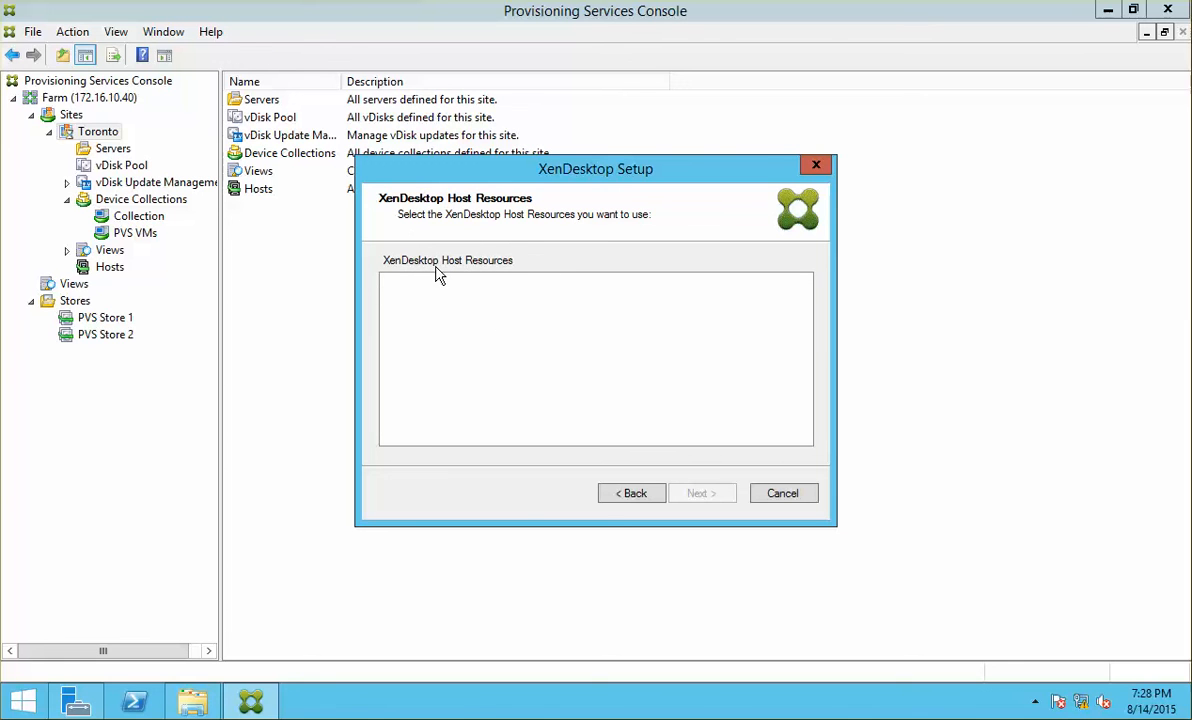
pyautogui.click(780, 494)
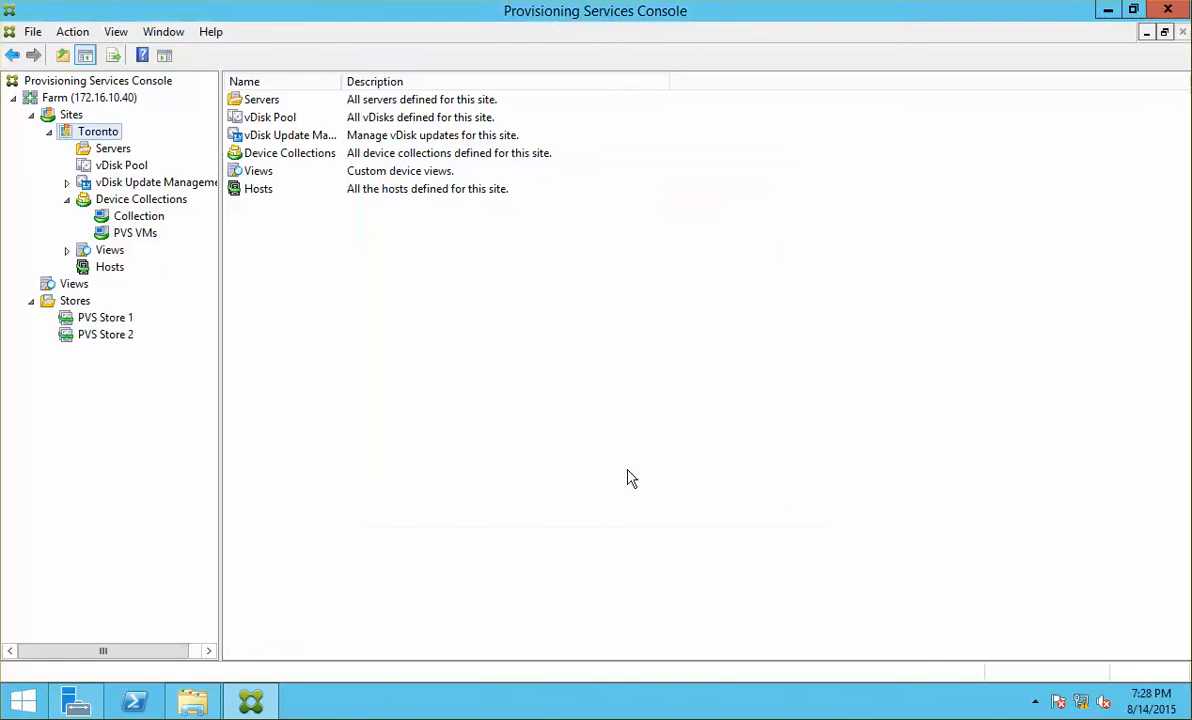
pyautogui.click(110, 268)
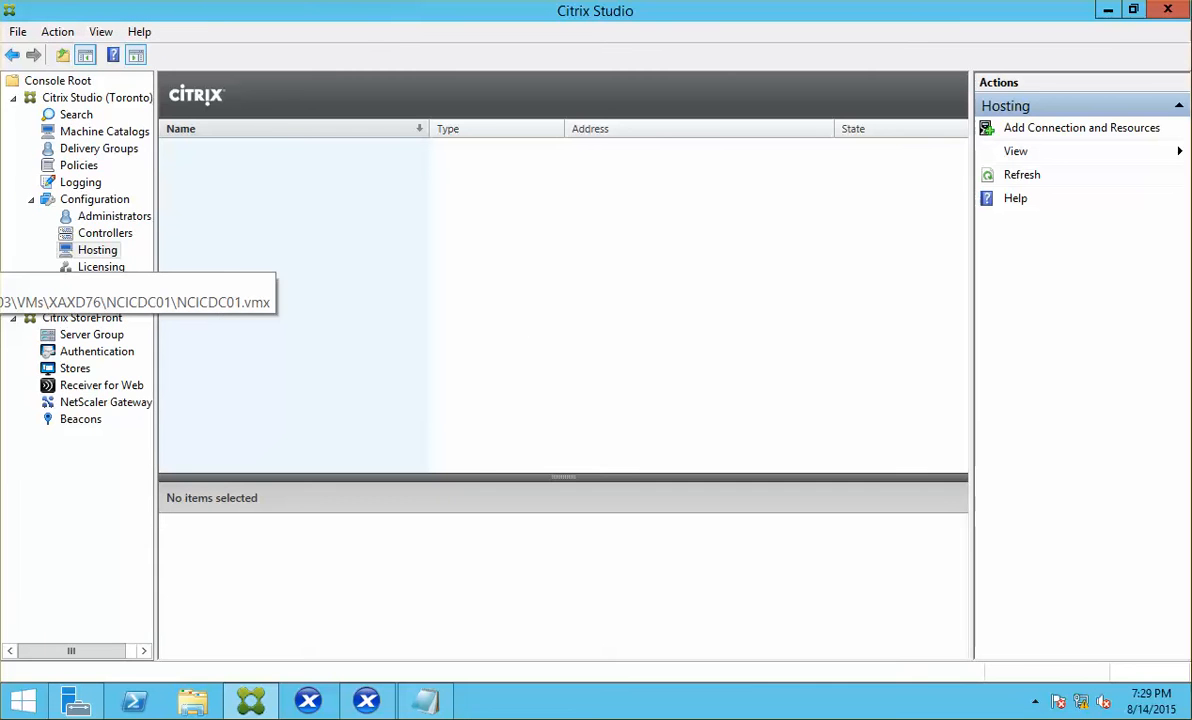
pyautogui.click(99, 255)
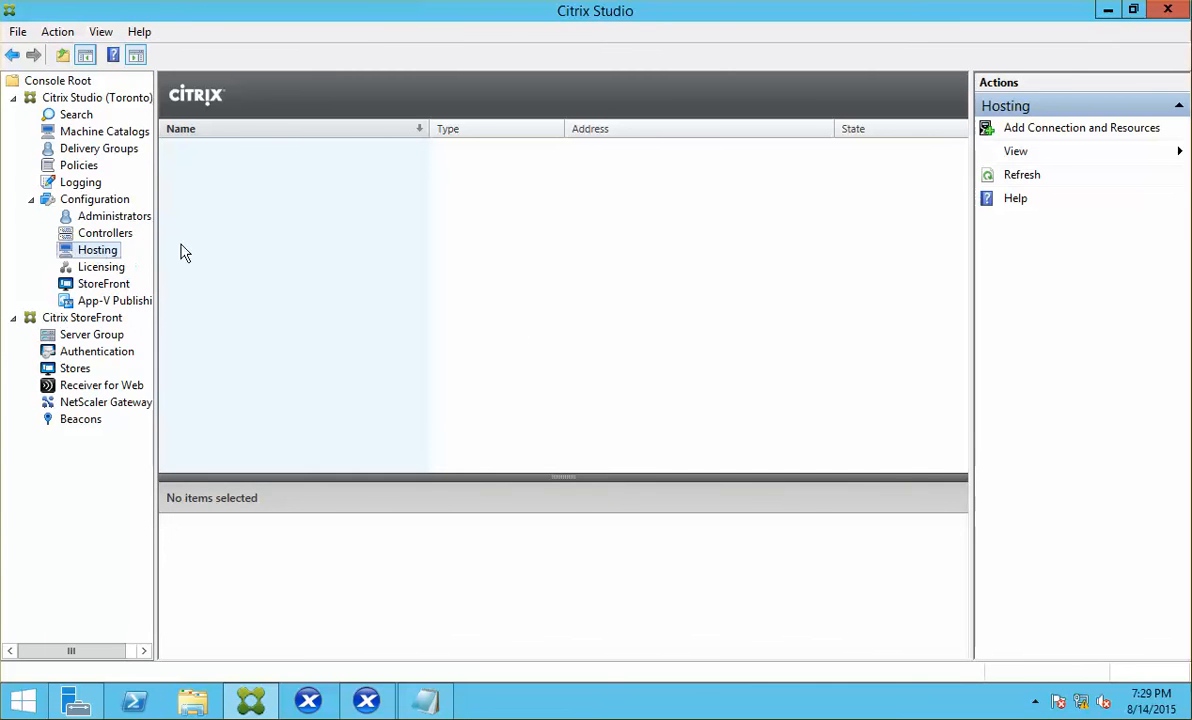
pyautogui.click(1064, 138)
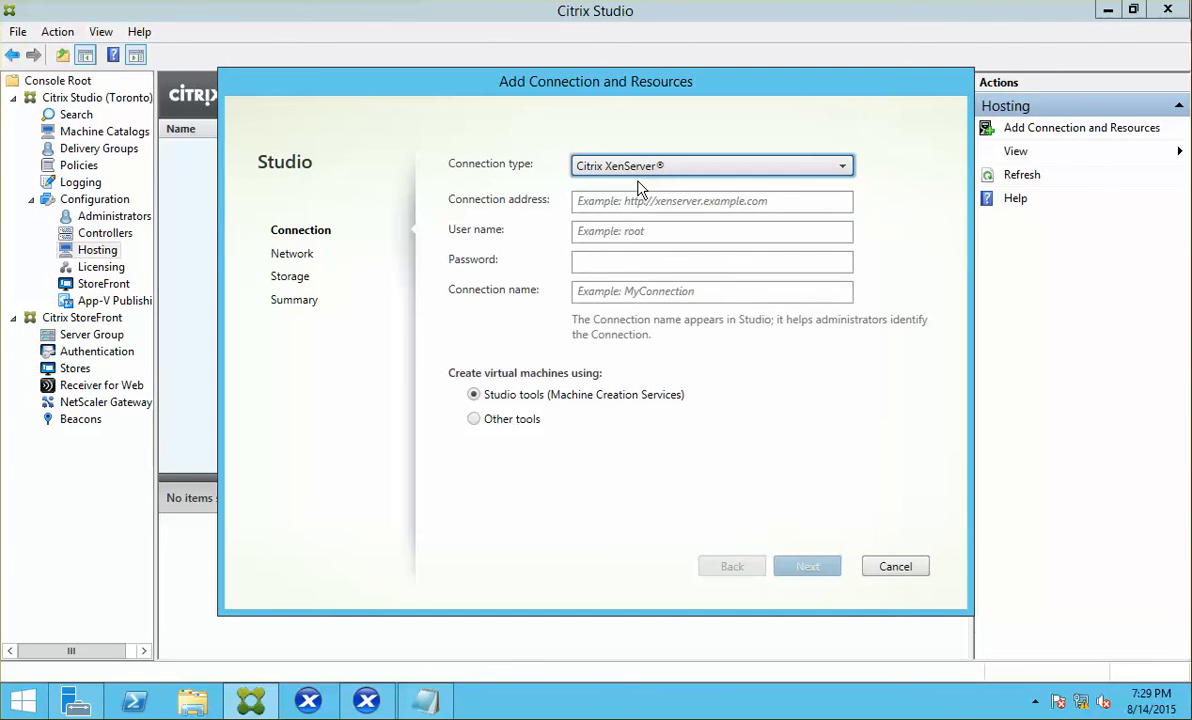
pyautogui.click(677, 203)
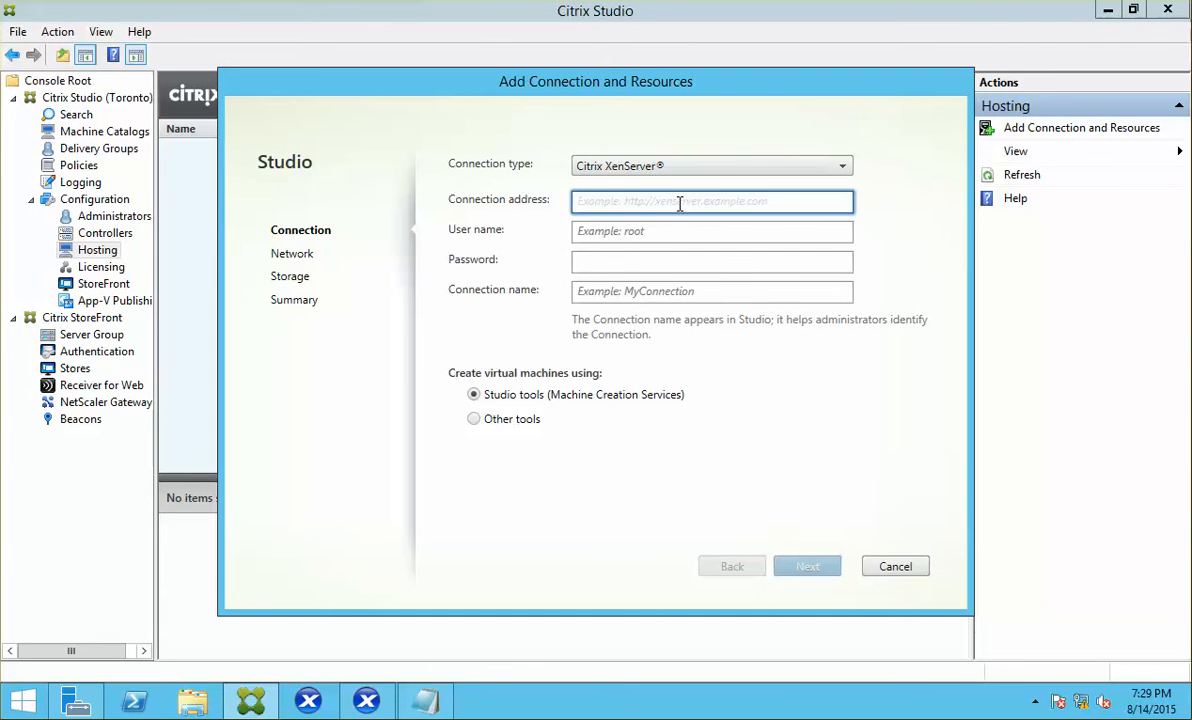
pyautogui.write('http://ncicxs01.netsoft.i')
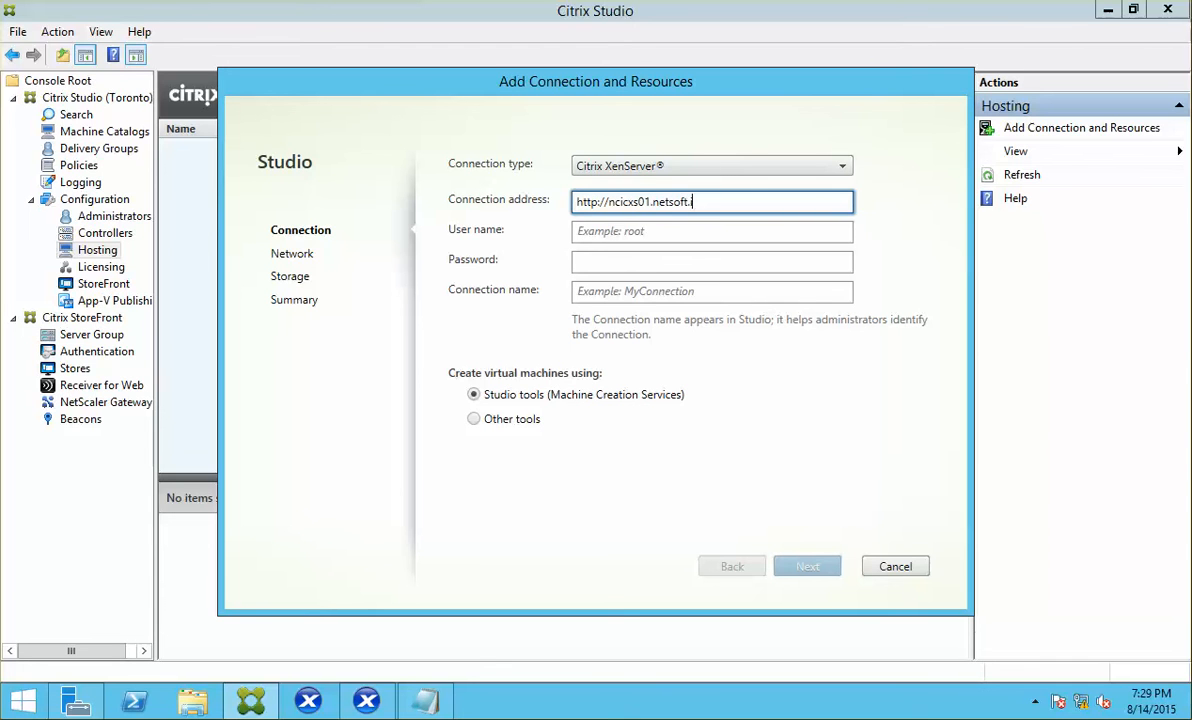
pyautogui.press('Tab')
pyautogui.write('root')
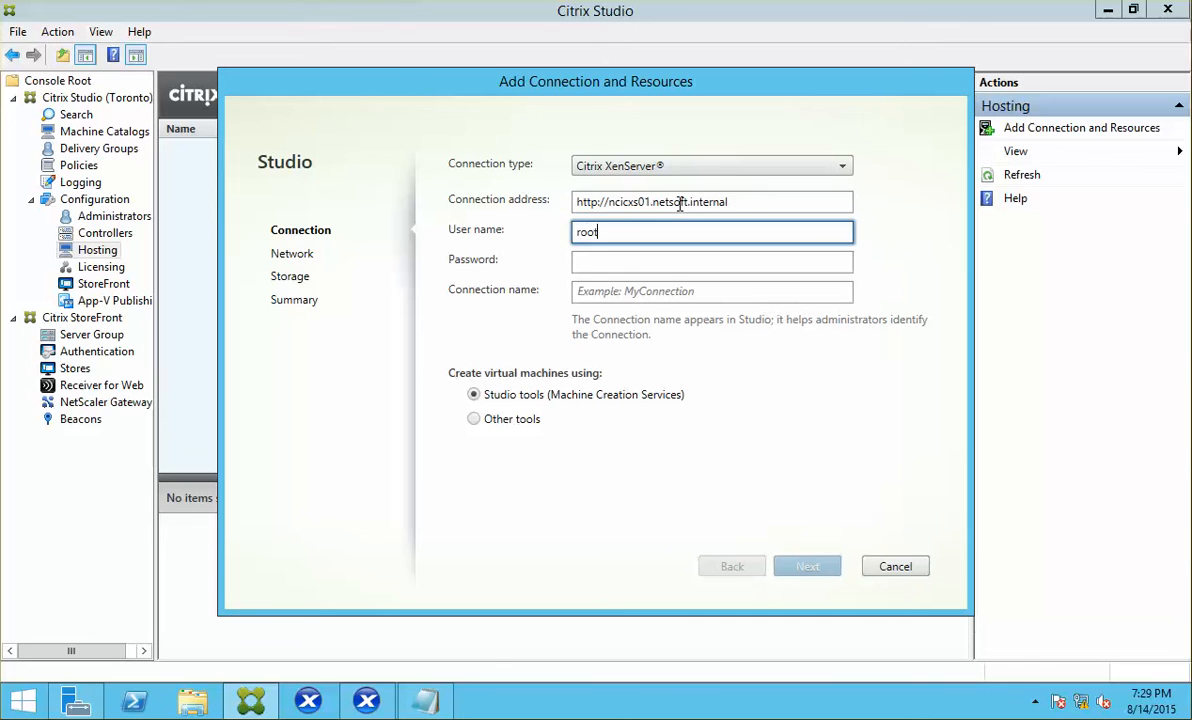
pyautogui.press('Tab')
pyautogui.write('******')
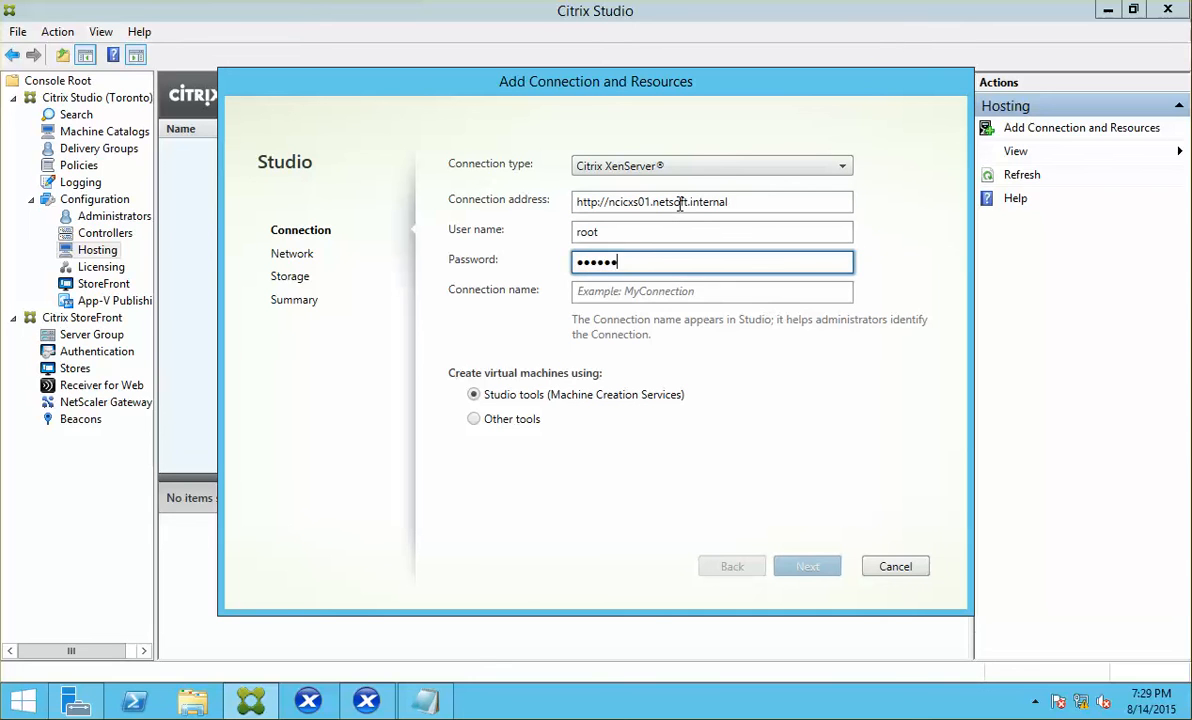
pyautogui.write('**')
pyautogui.press('Tab')
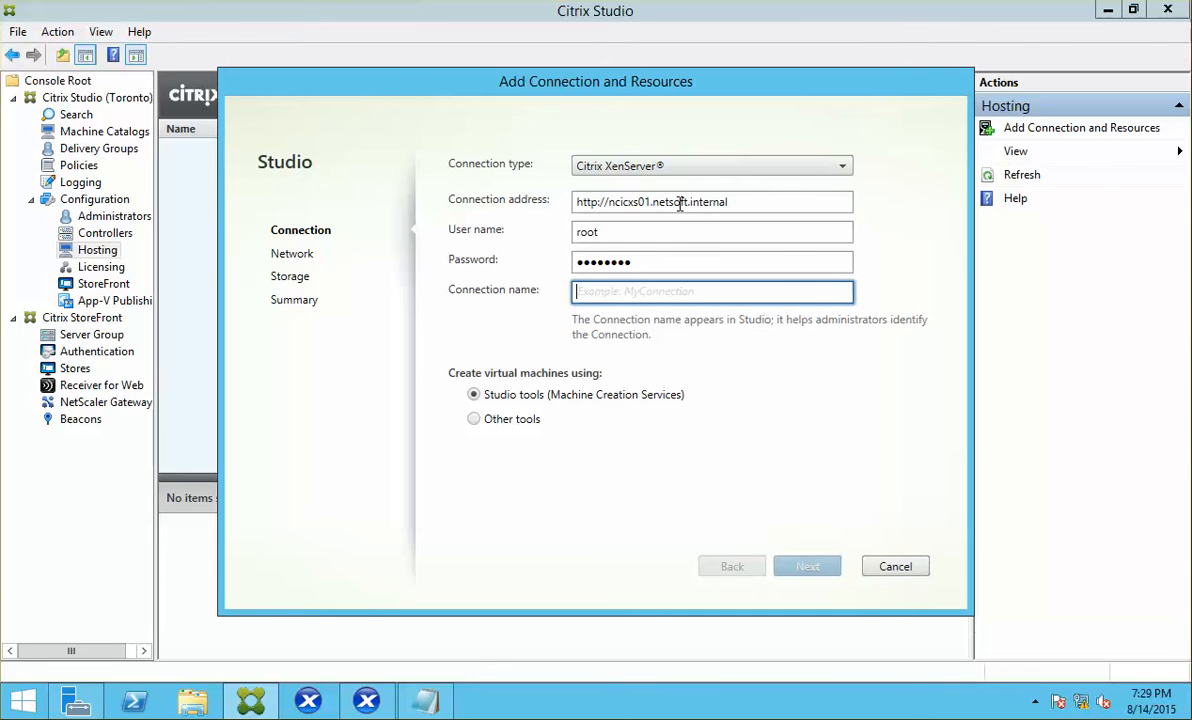
pyautogui.write('XS Connection')
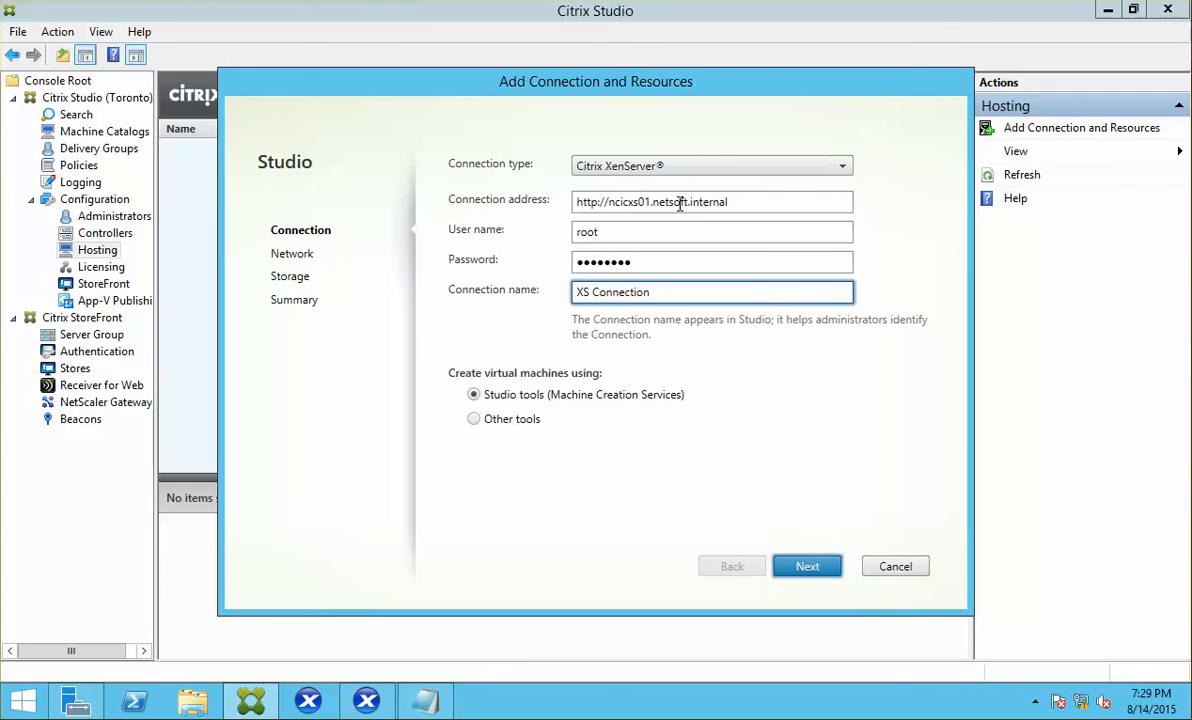
pyautogui.press('Return')
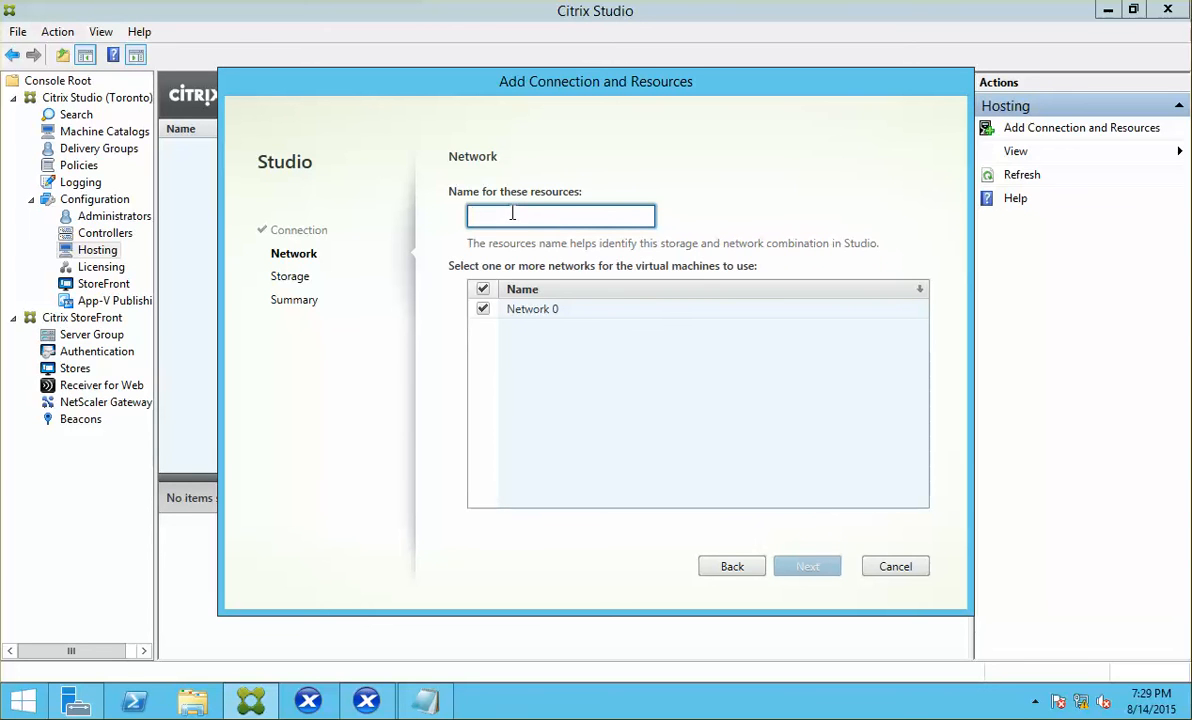
# Step: Name the resources XD PVS VDI on Network 0 with local storage and finish
pyautogui.write('X')
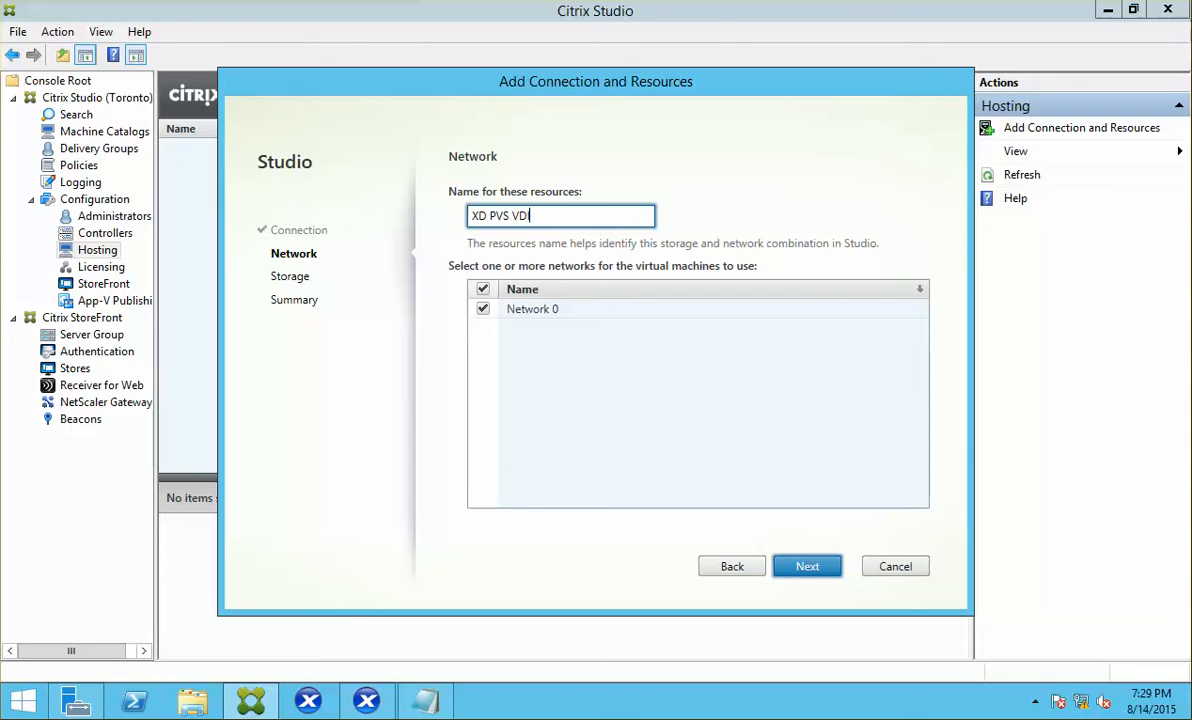
pyautogui.write('D PVS VDI')
pyautogui.click(818, 570)
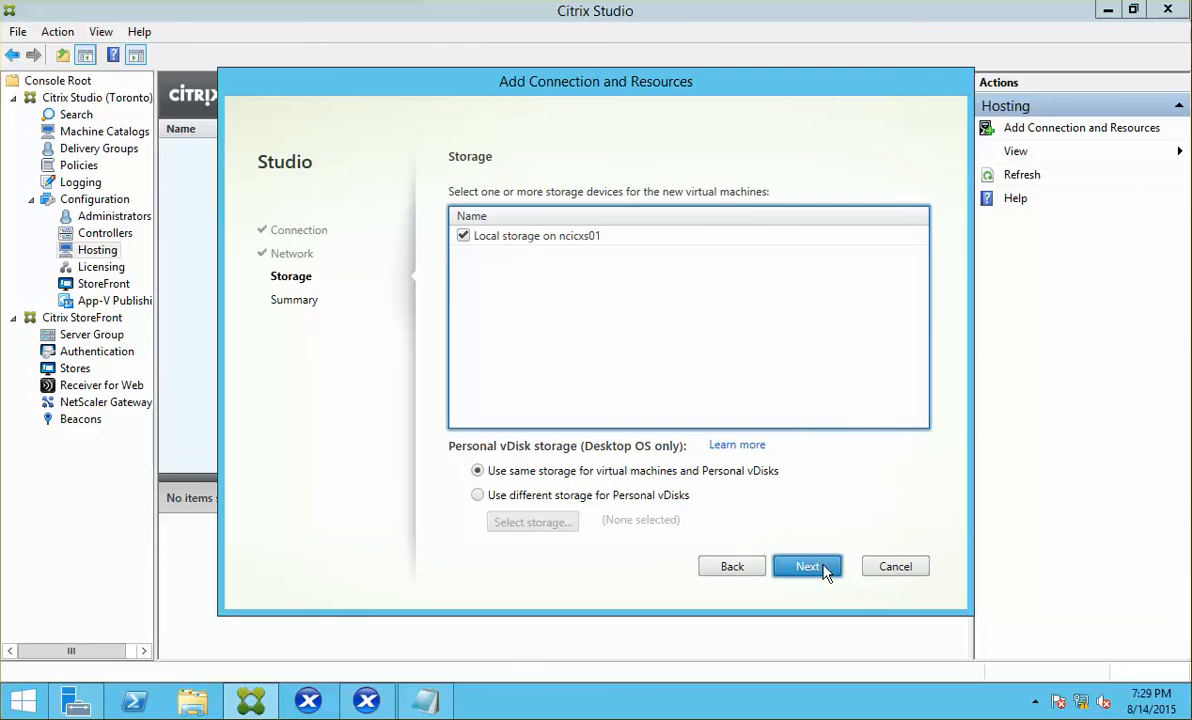
pyautogui.click(798, 568)
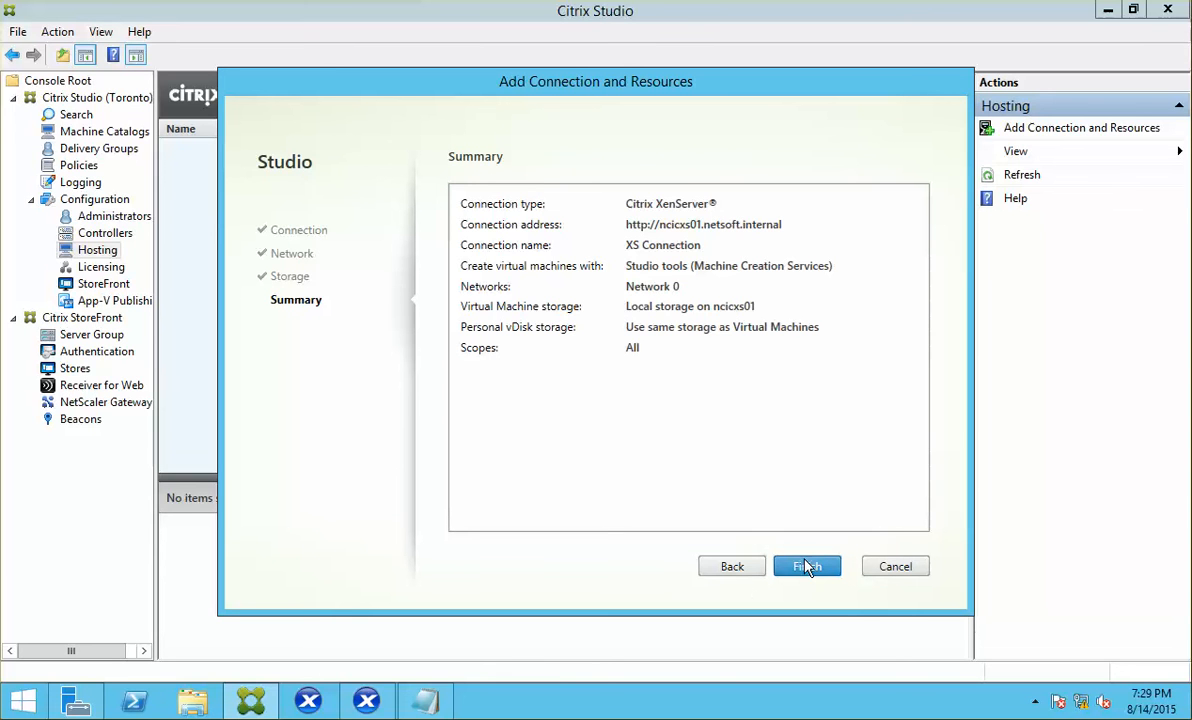
pyautogui.click(807, 567)
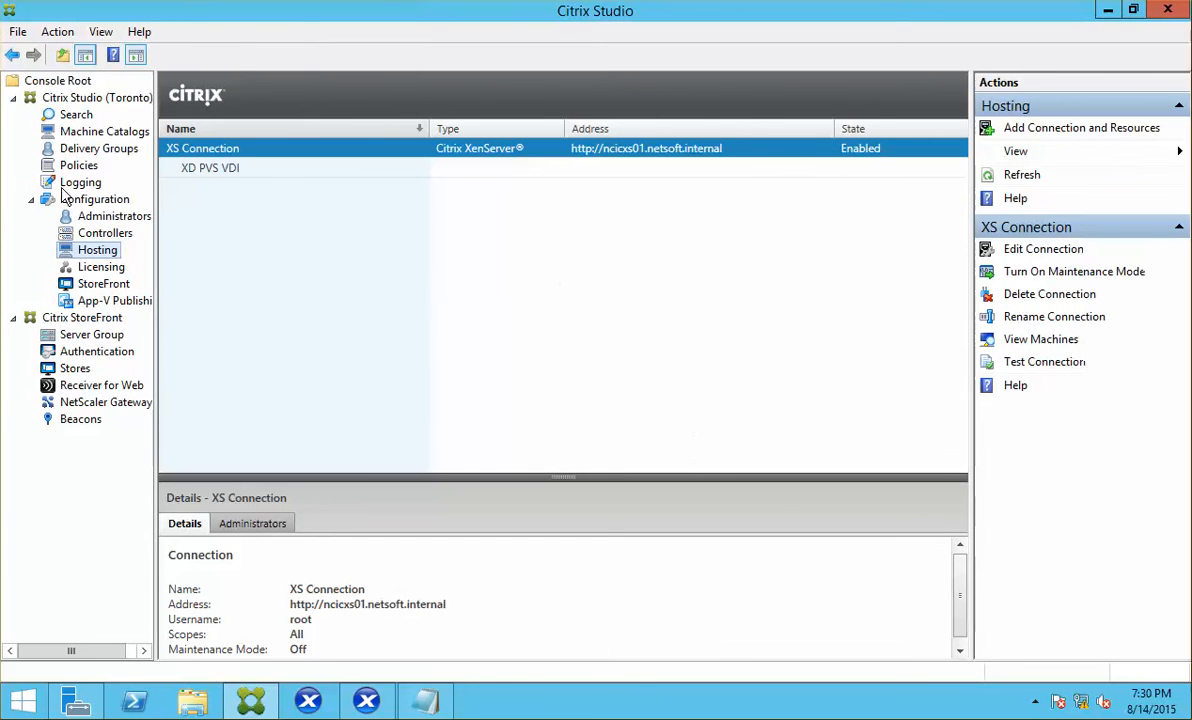
# Step: Launch the XenDesktop Setup Wizard on the Toronto site and advance to the Host Resources step
pyautogui.click(230, 172)
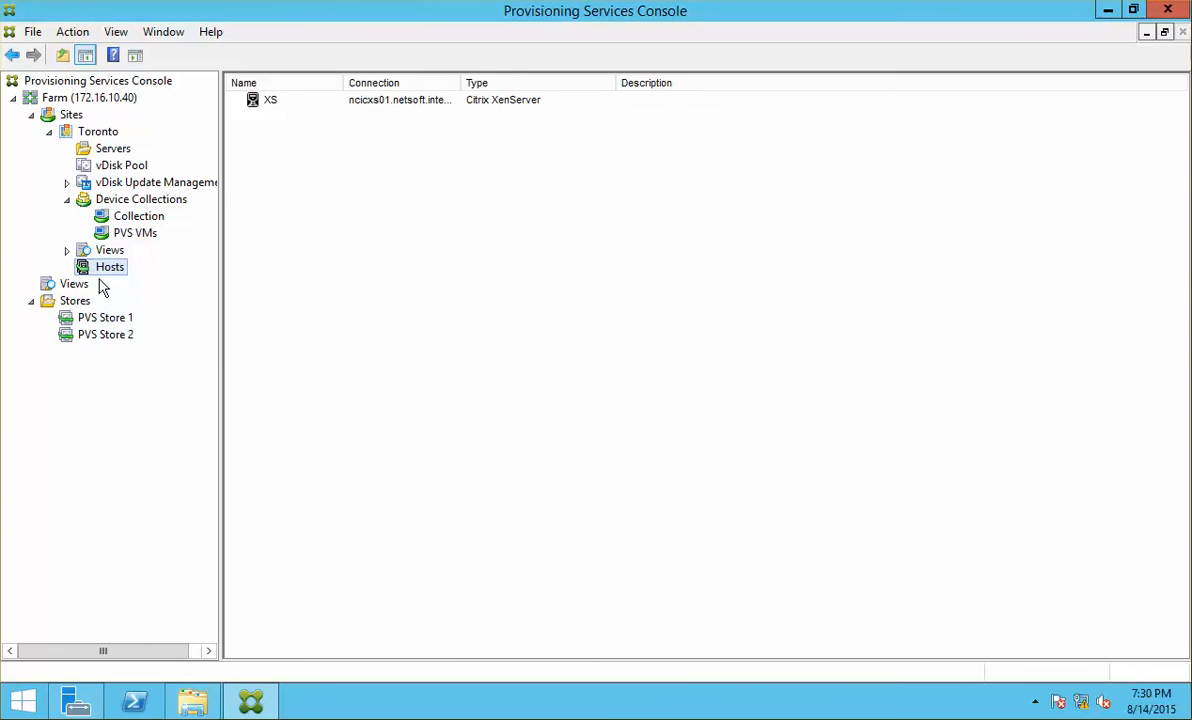
pyautogui.click(100, 132)
pyautogui.rightClick(104, 135)
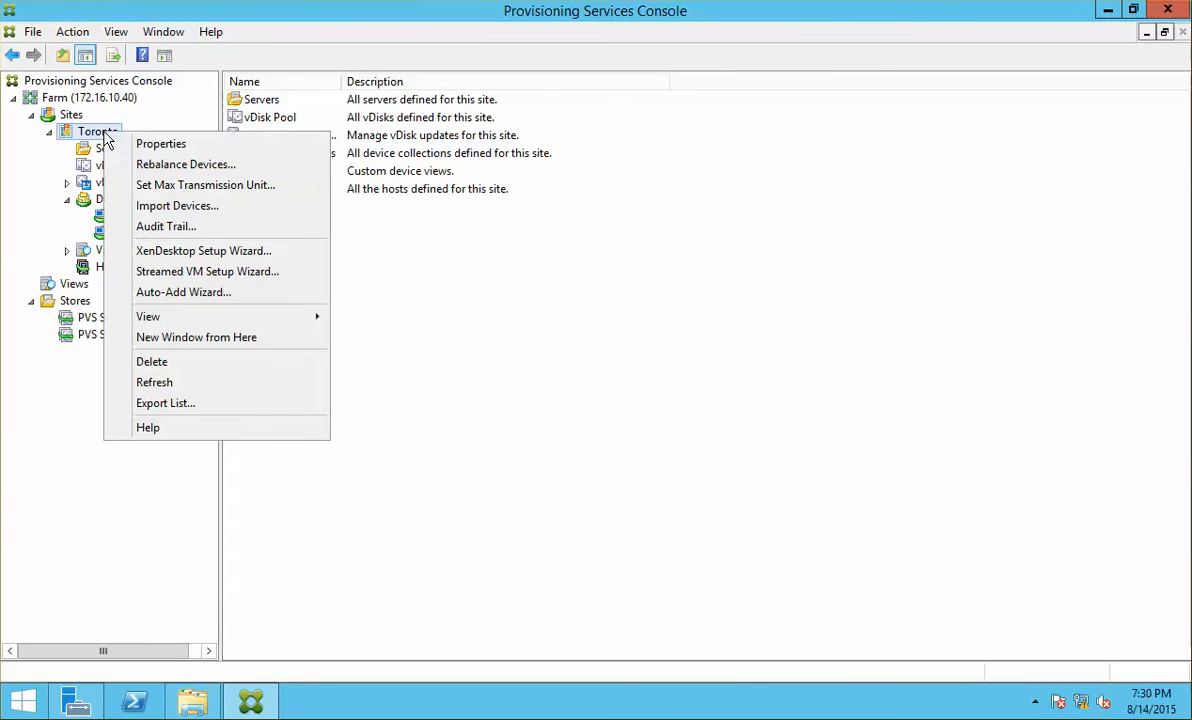
pyautogui.click(237, 251)
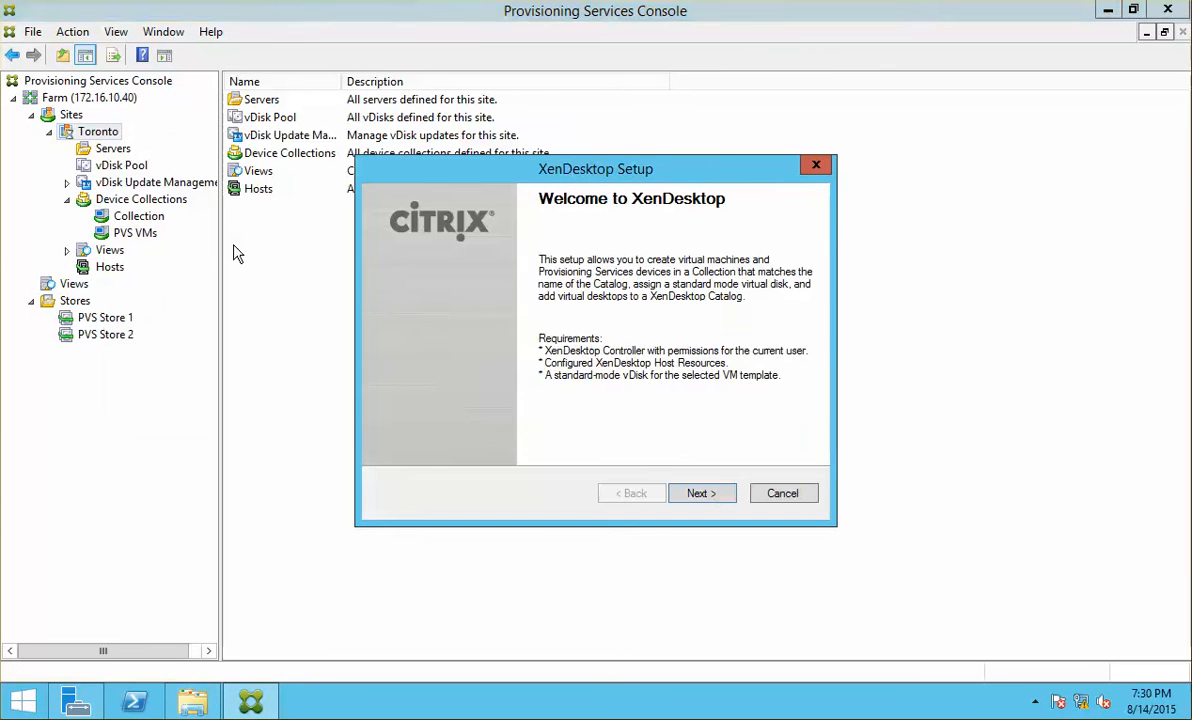
pyautogui.click(715, 495)
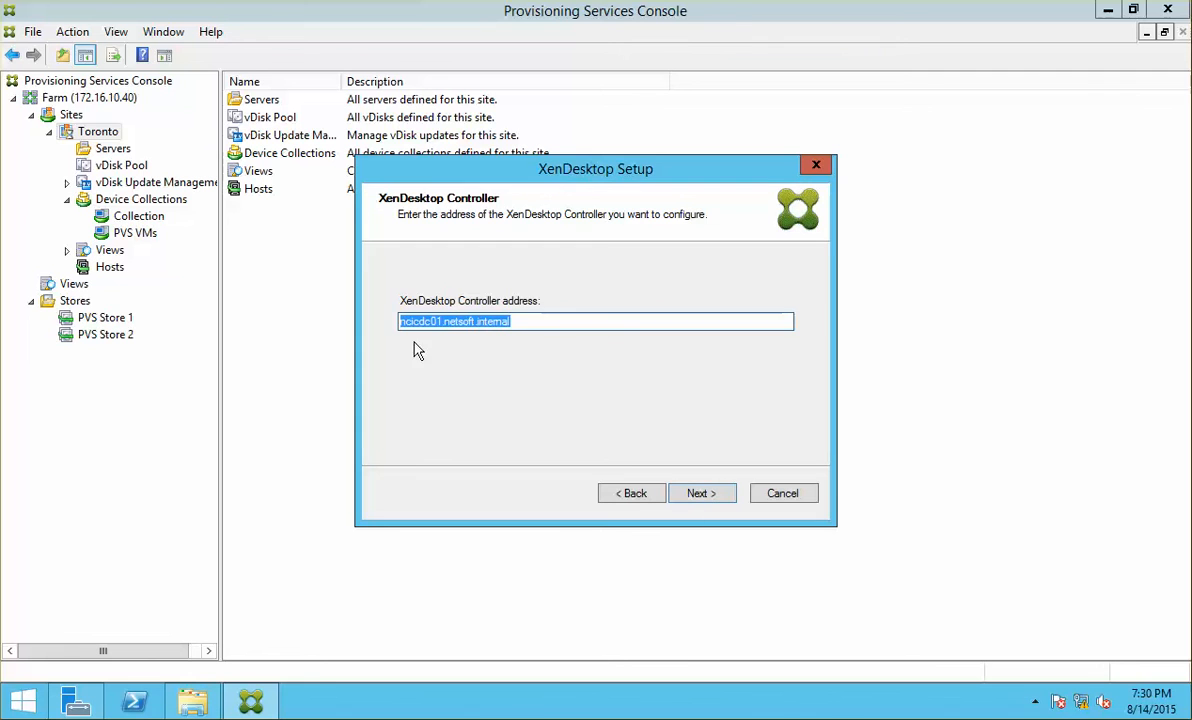
pyautogui.click(690, 496)
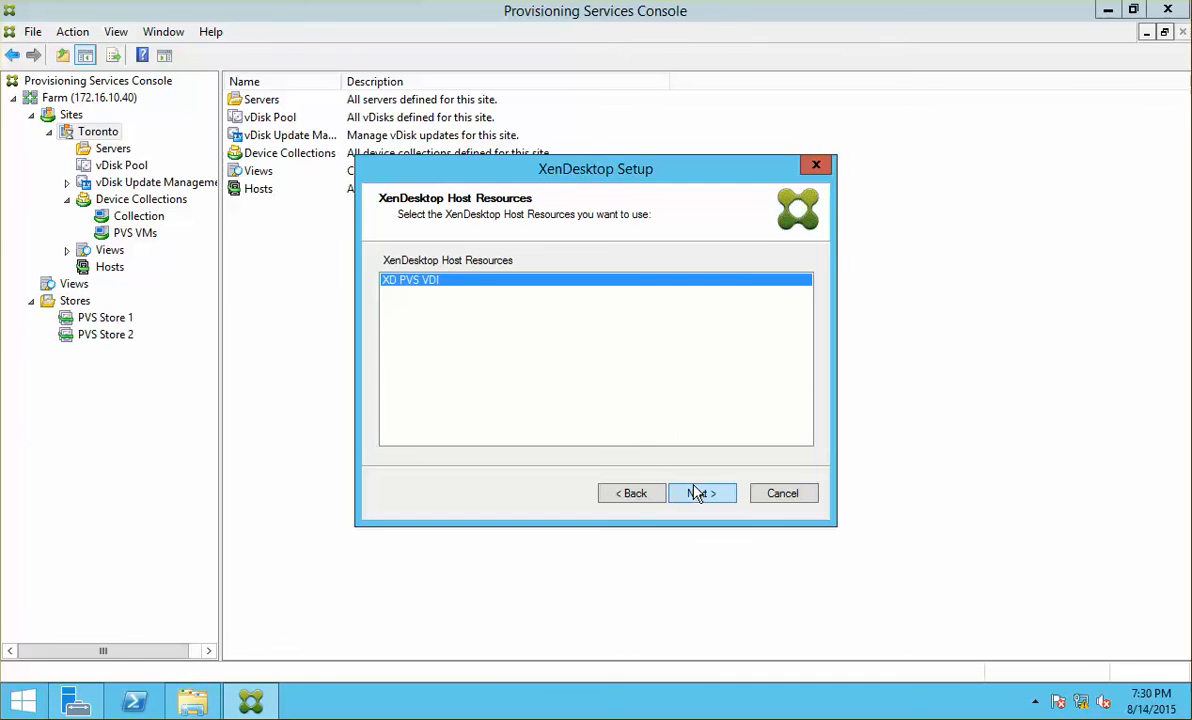
# Step: Continue with the XD PVS VDI host resources and confirm the host credentials
pyautogui.click(697, 493)
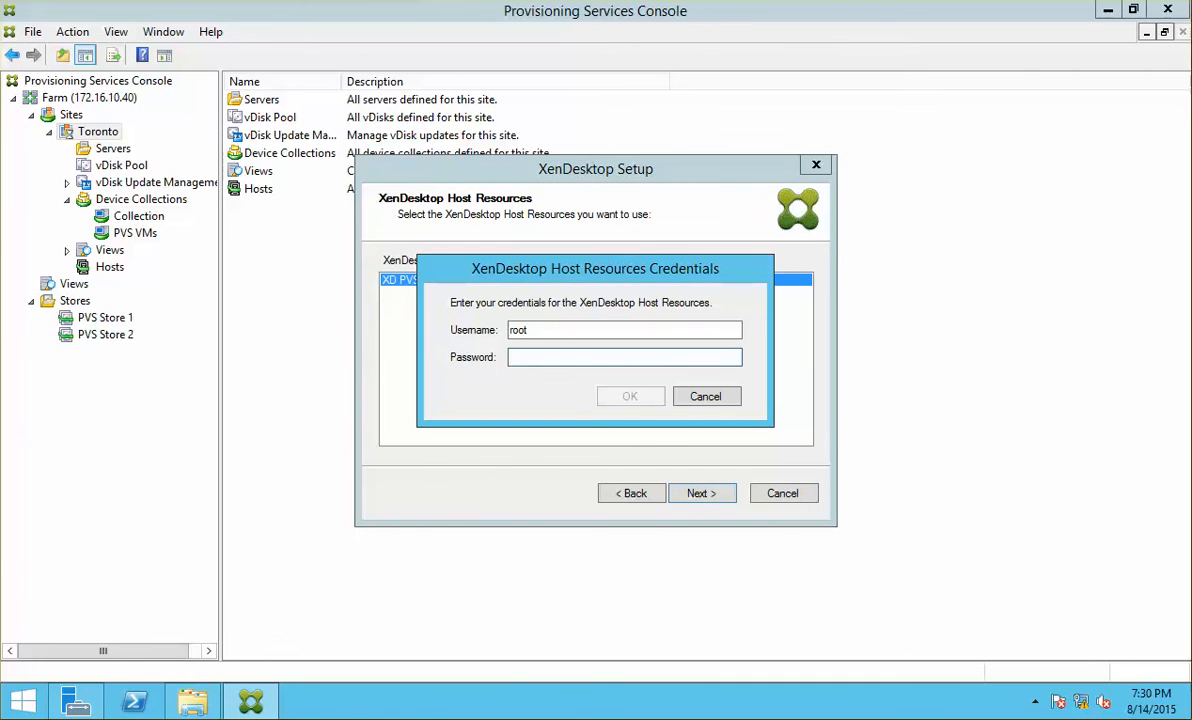
pyautogui.write('••')
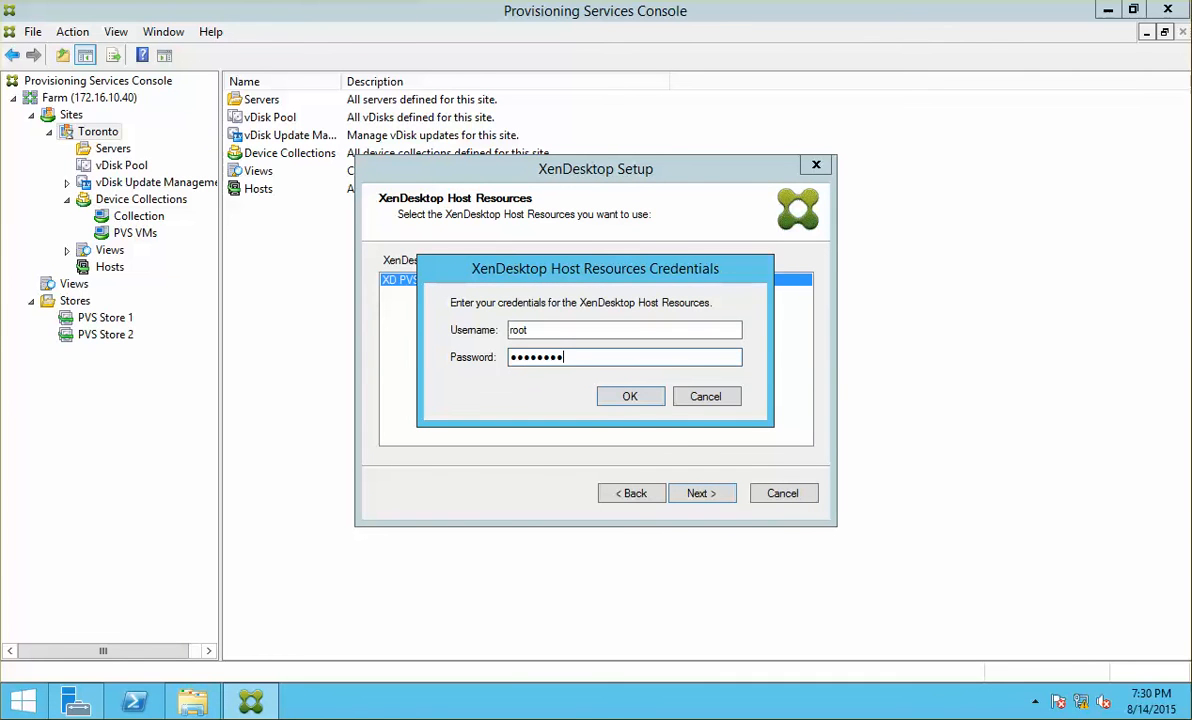
pyautogui.click(633, 398)
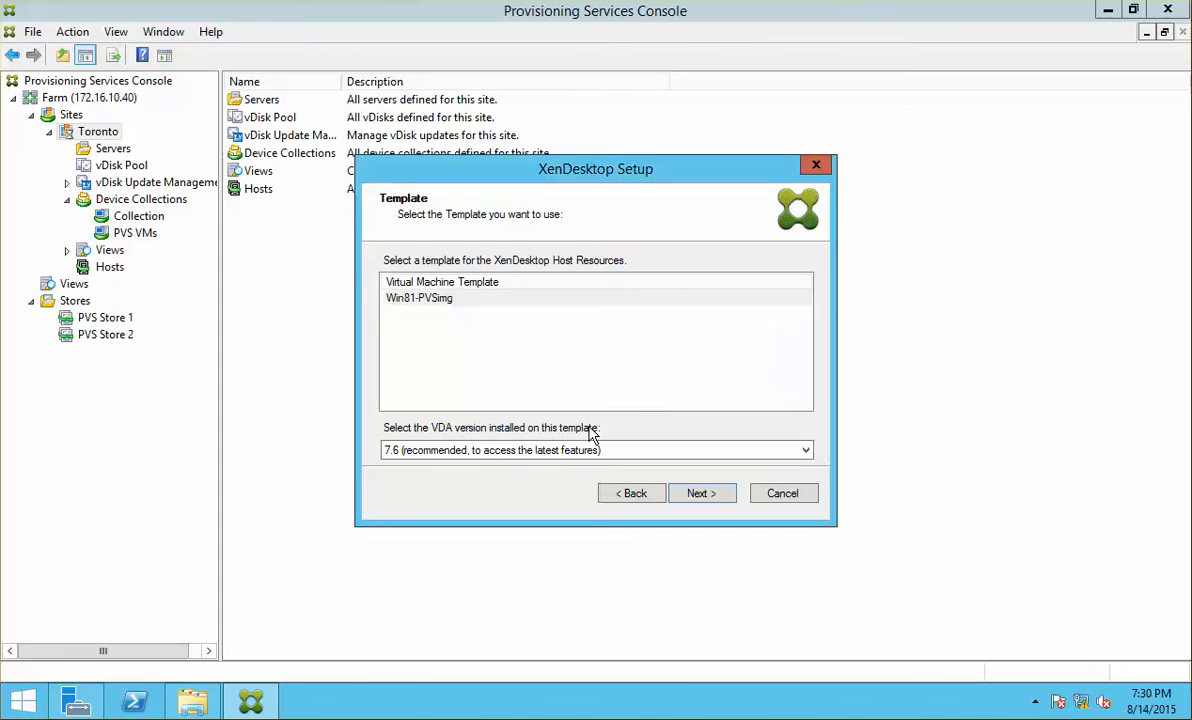
# Step: Choose the Win81-PVSimg template with VDA 7.6, verifying that VM in XenCenter
pyautogui.click(405, 299)
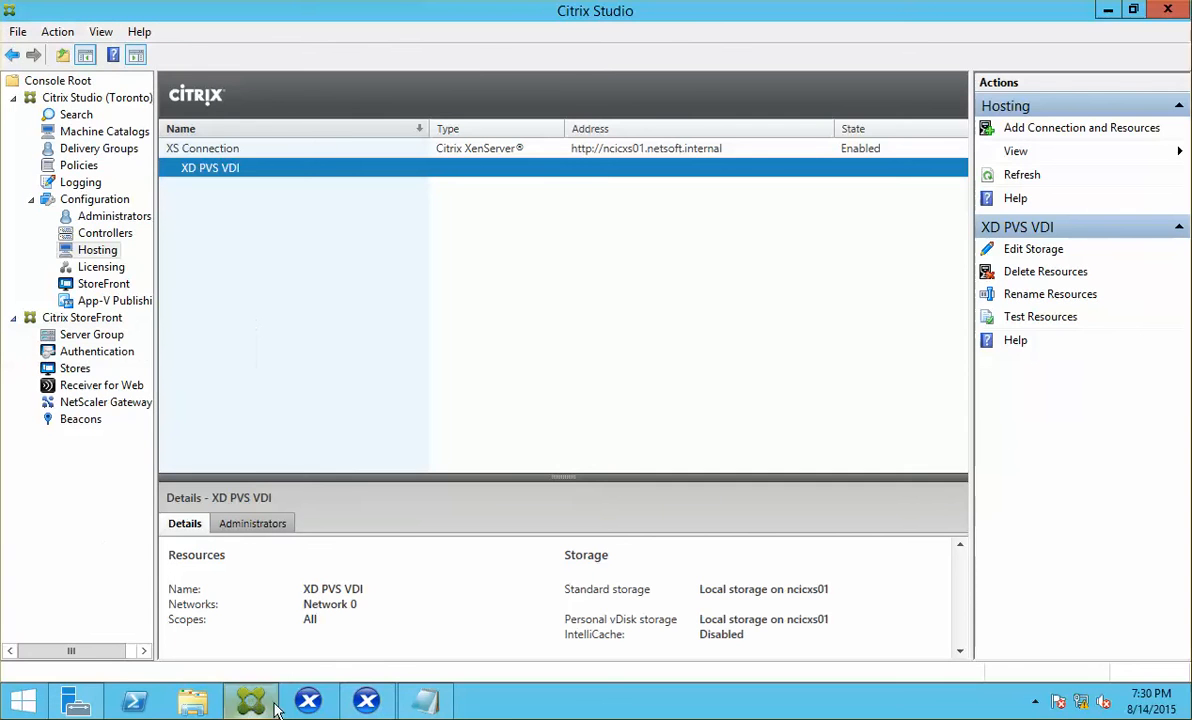
pyautogui.click(365, 703)
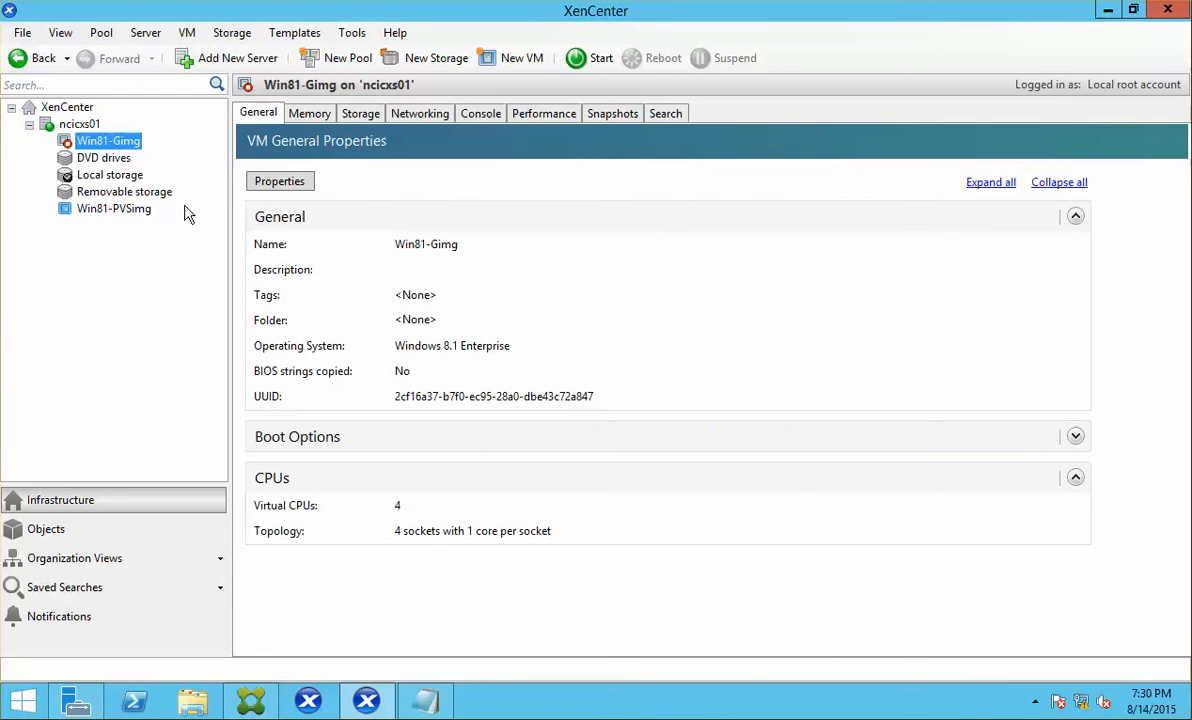
pyautogui.click(102, 210)
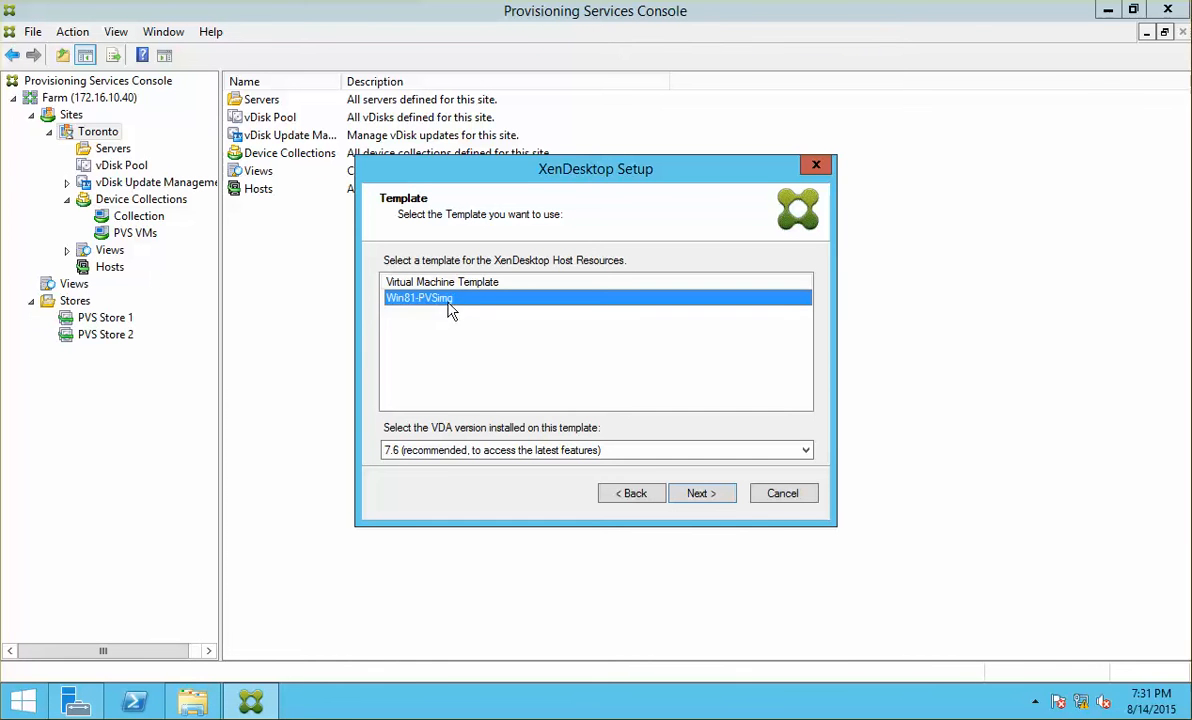
pyautogui.click(704, 492)
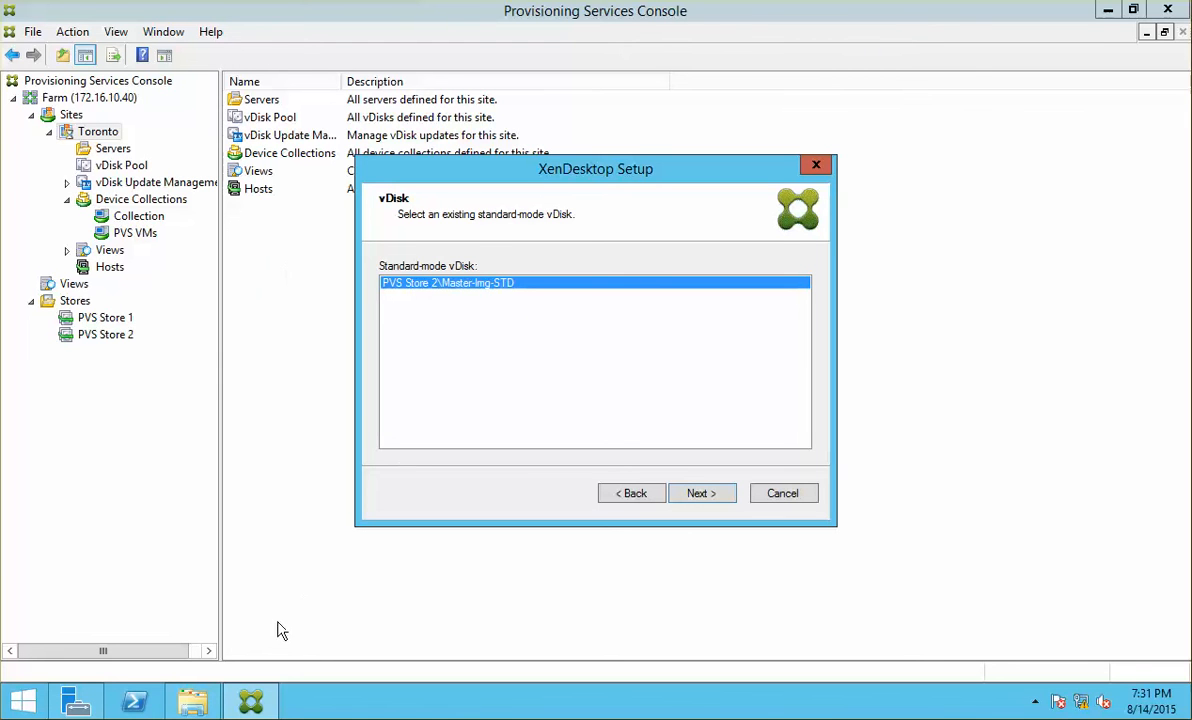
# Step: Inspect the PVS Store 2 folder, then continue with the Master-Img-STD standard-mode vDisk
pyautogui.click(193, 700)
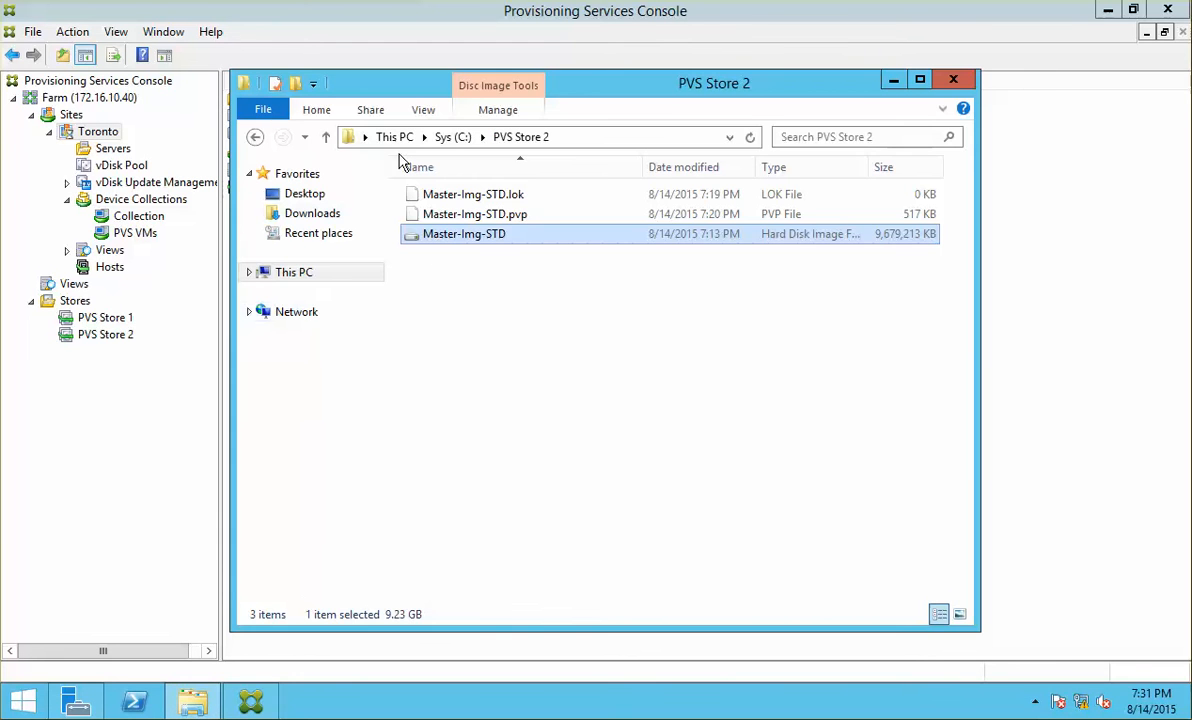
pyautogui.click(452, 140)
pyautogui.doubleClick(484, 272)
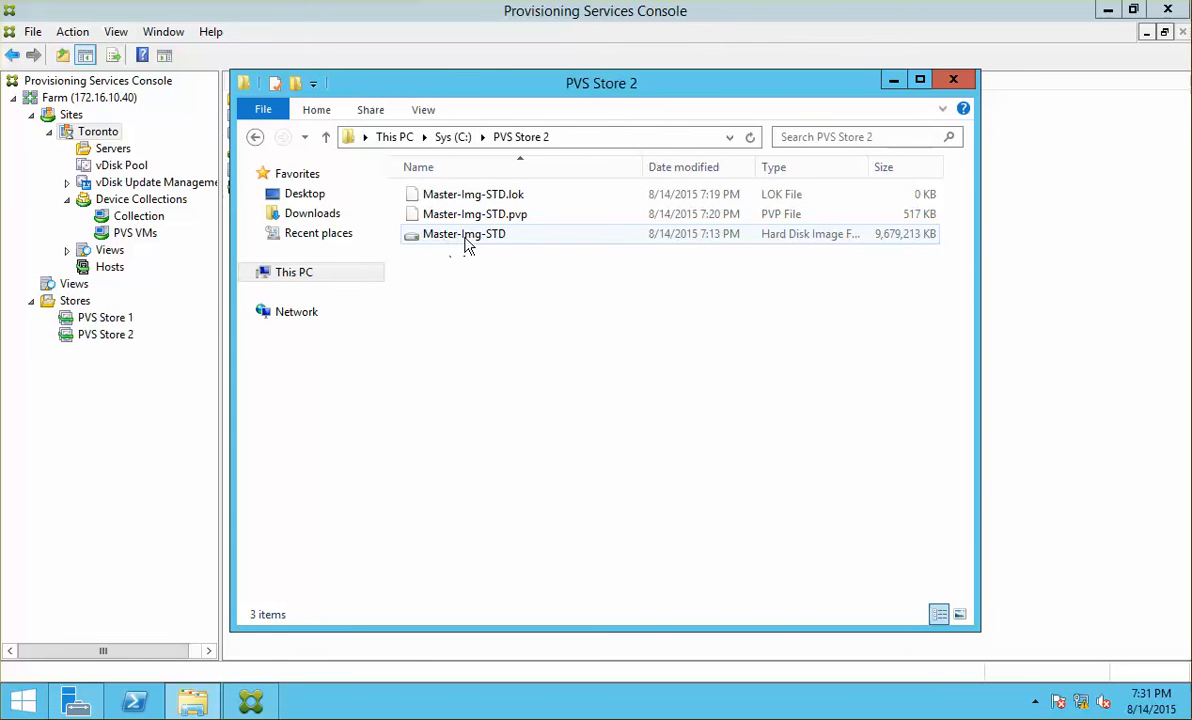
pyautogui.moveTo(484, 247)
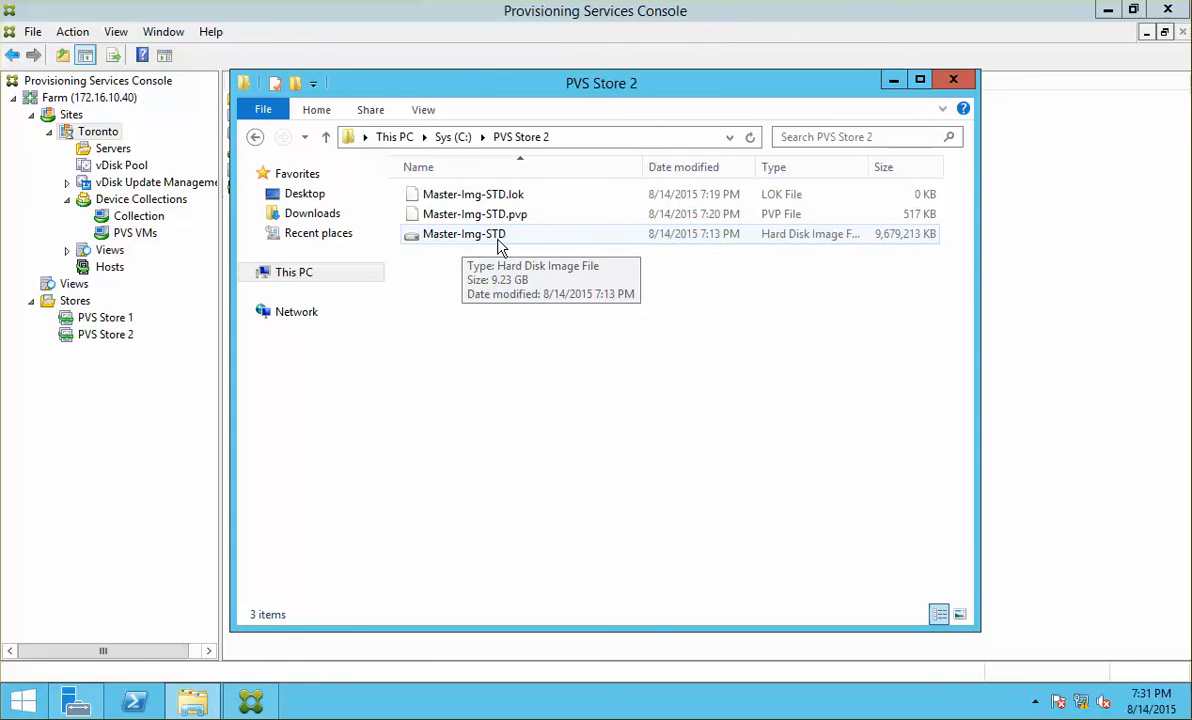
pyautogui.click(953, 79)
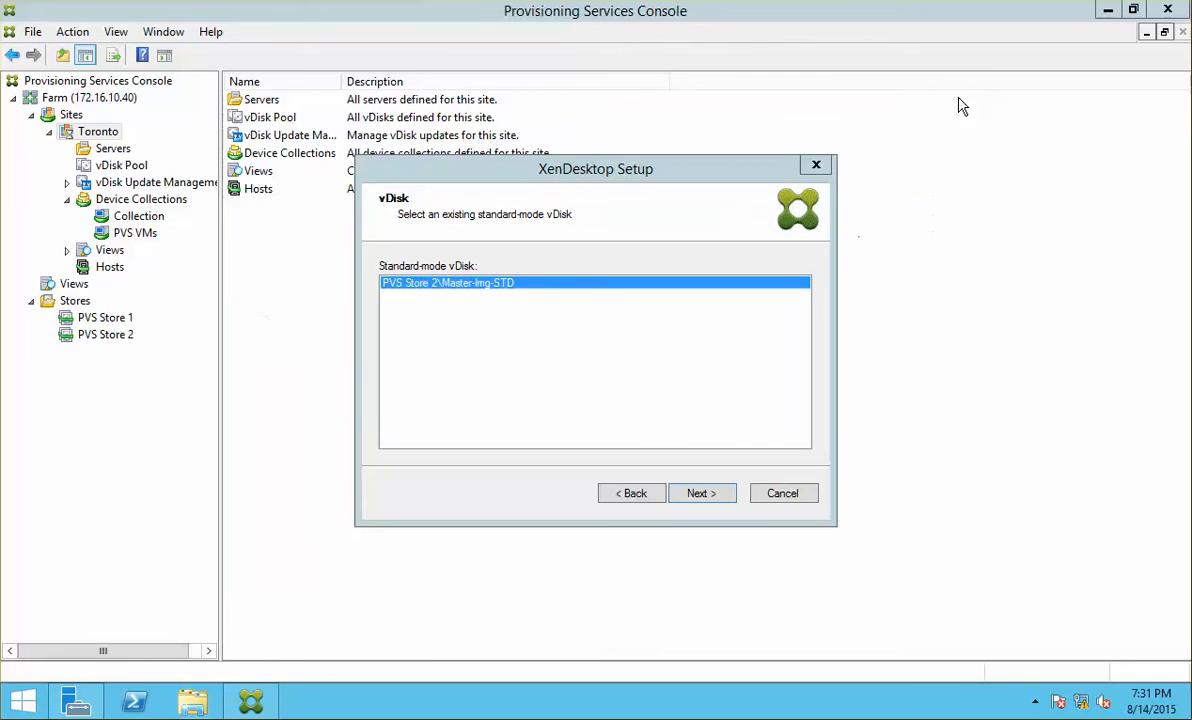
pyautogui.click(705, 494)
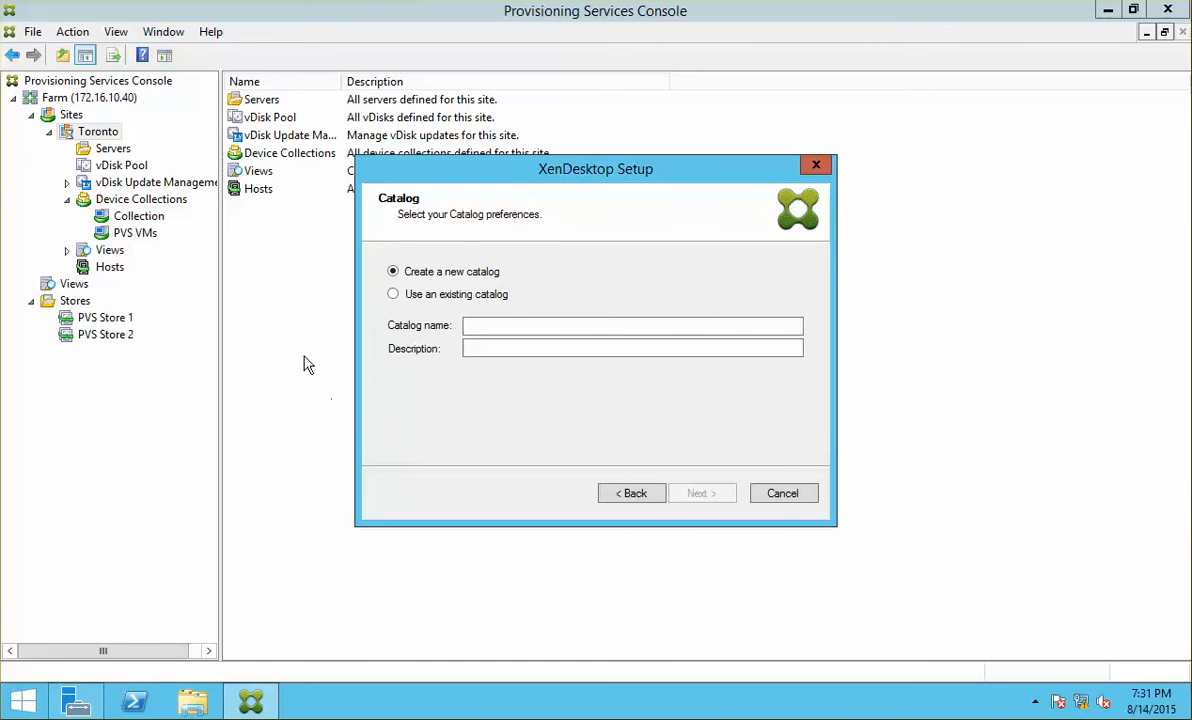
# Step: Name the new catalog 'XD PVS MC W81' with description 'Windows 8.1 MC'
pyautogui.click(508, 326)
pyautogui.write('XD')
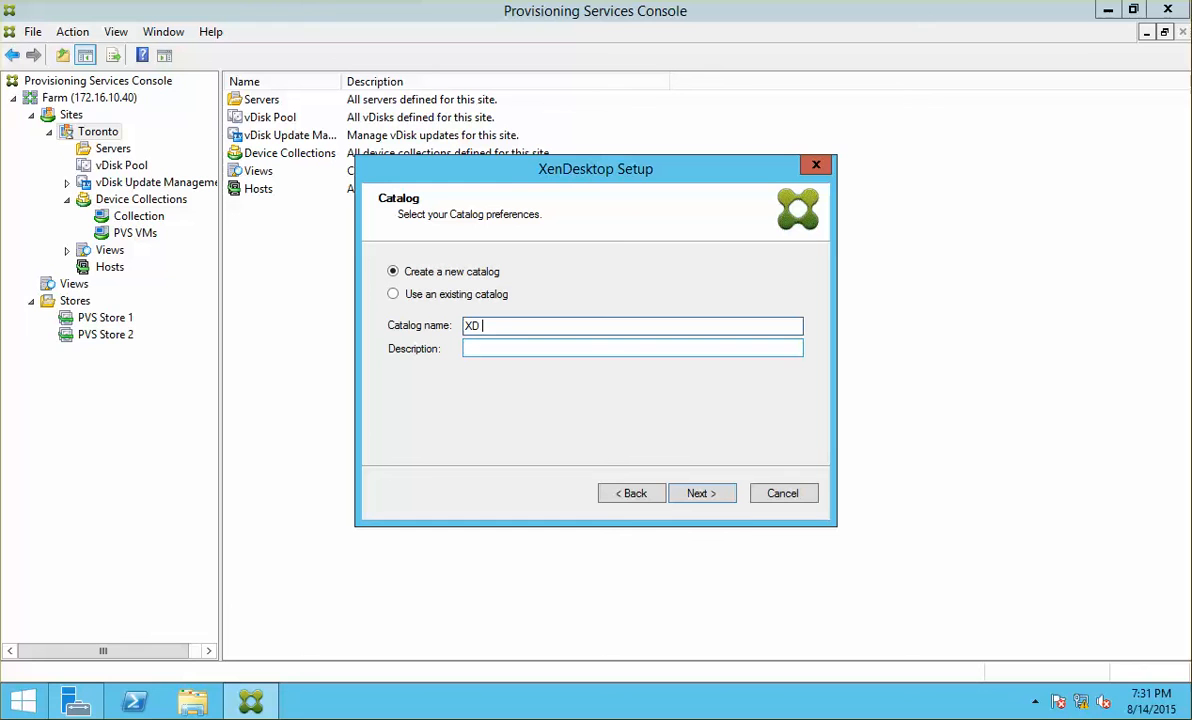
pyautogui.write(' PVS')
pyautogui.write('W81')
pyautogui.click(519, 347)
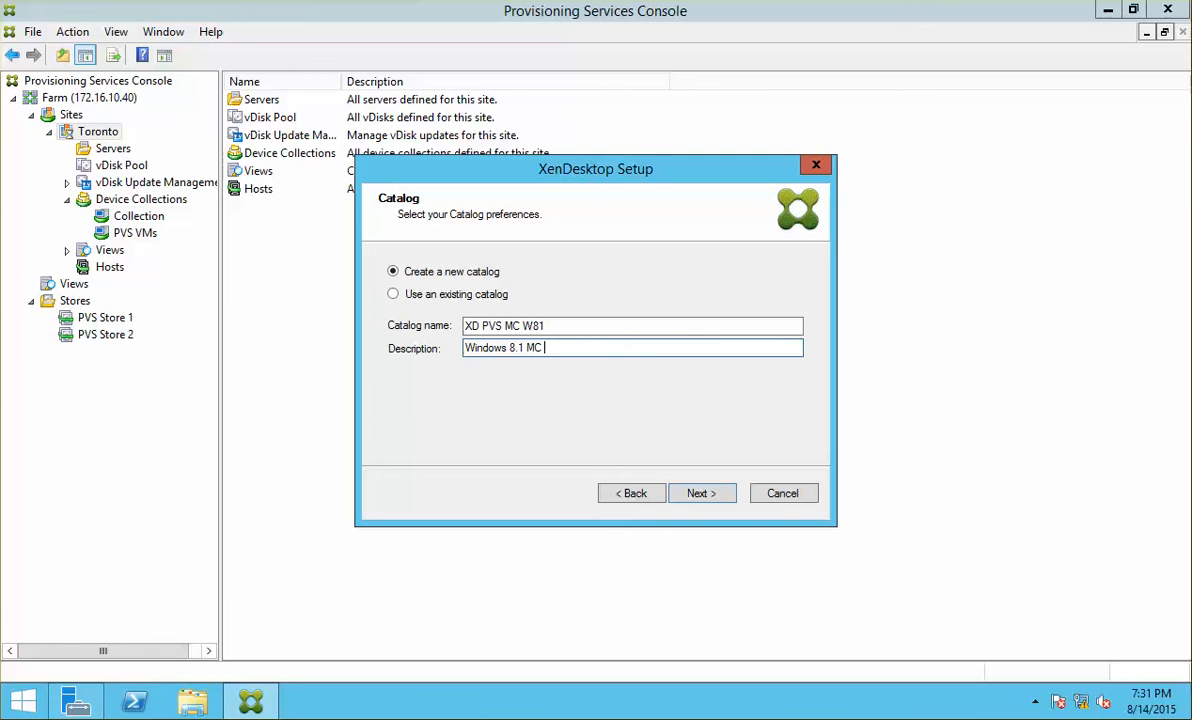
pyautogui.press('Return')
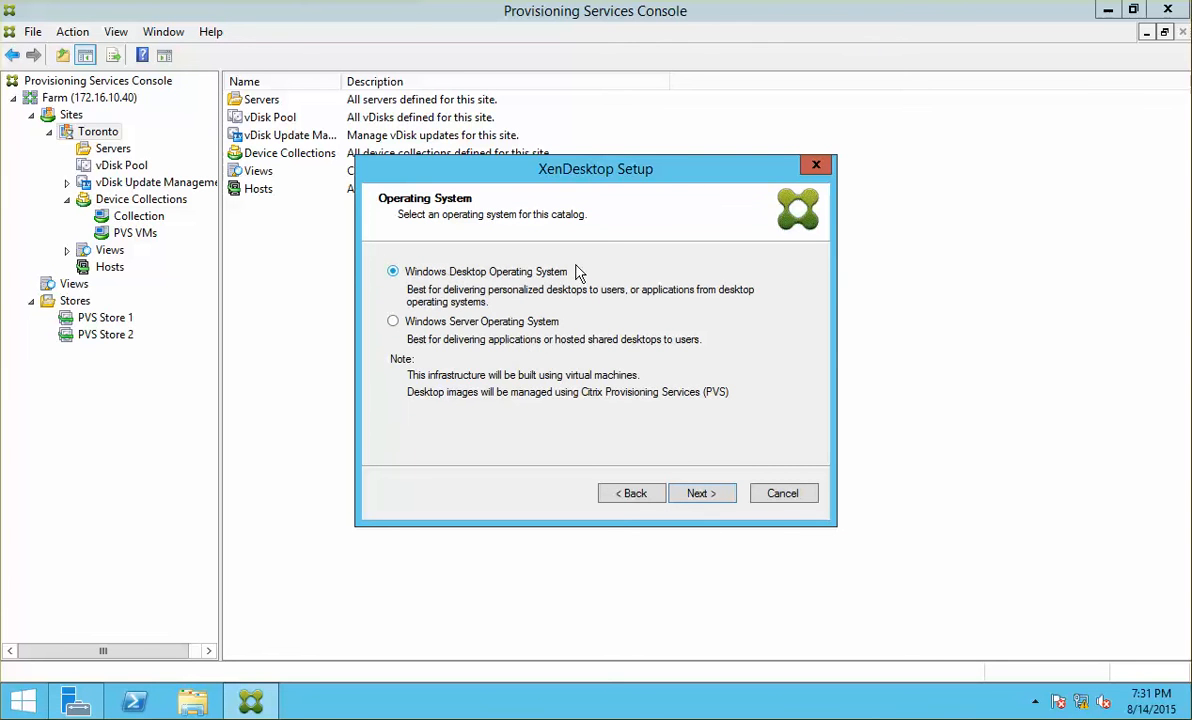
# Step: Keep Windows desktop OS, discard changes at logoff, and accept 10 VMs with 2 vCPUs, 2048 MB
pyautogui.click(705, 498)
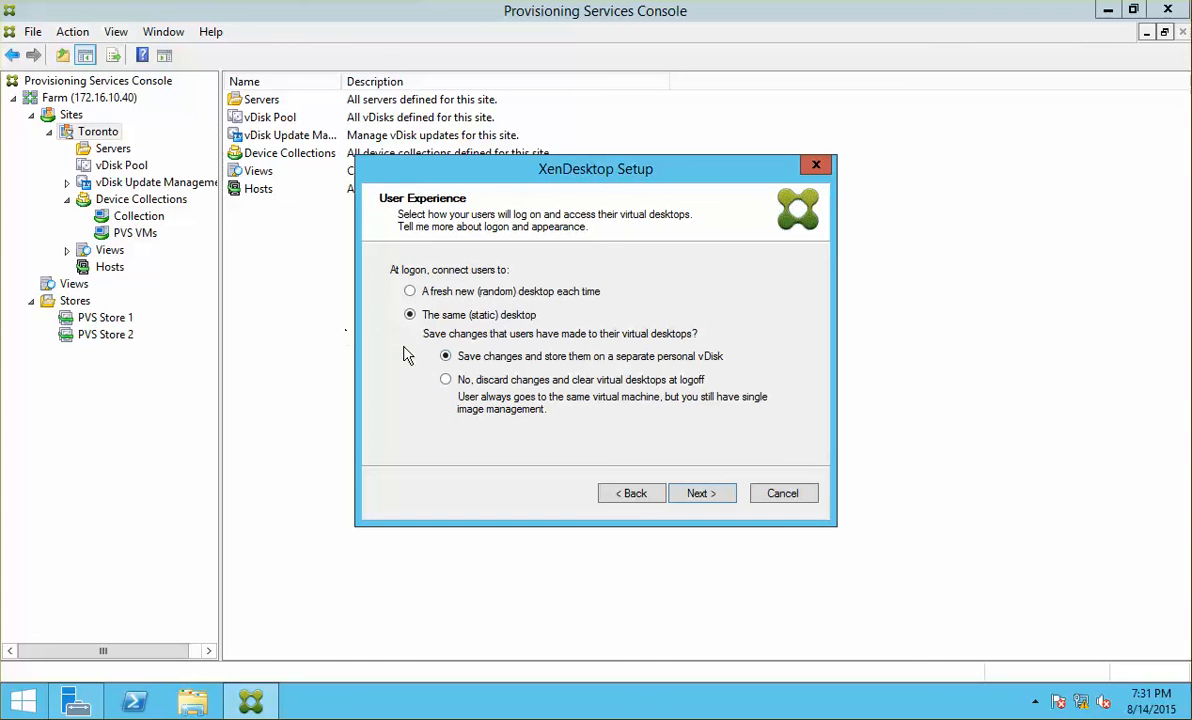
pyautogui.click(447, 381)
pyautogui.click(448, 381)
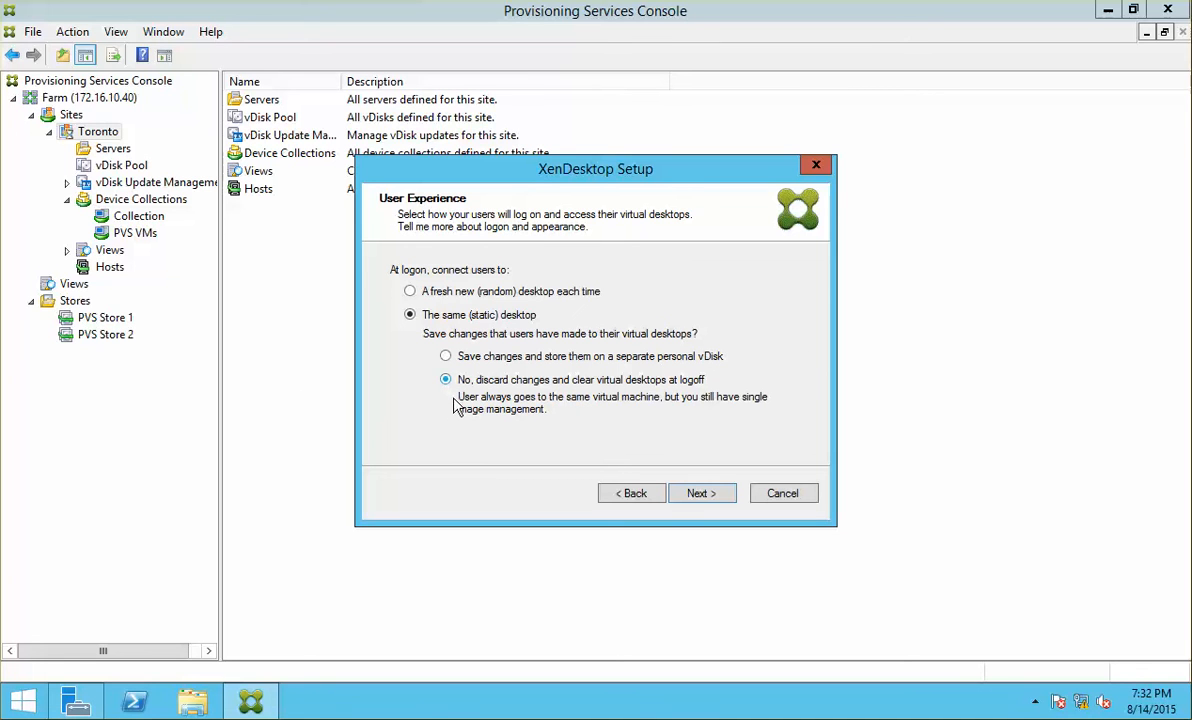
pyautogui.click(719, 494)
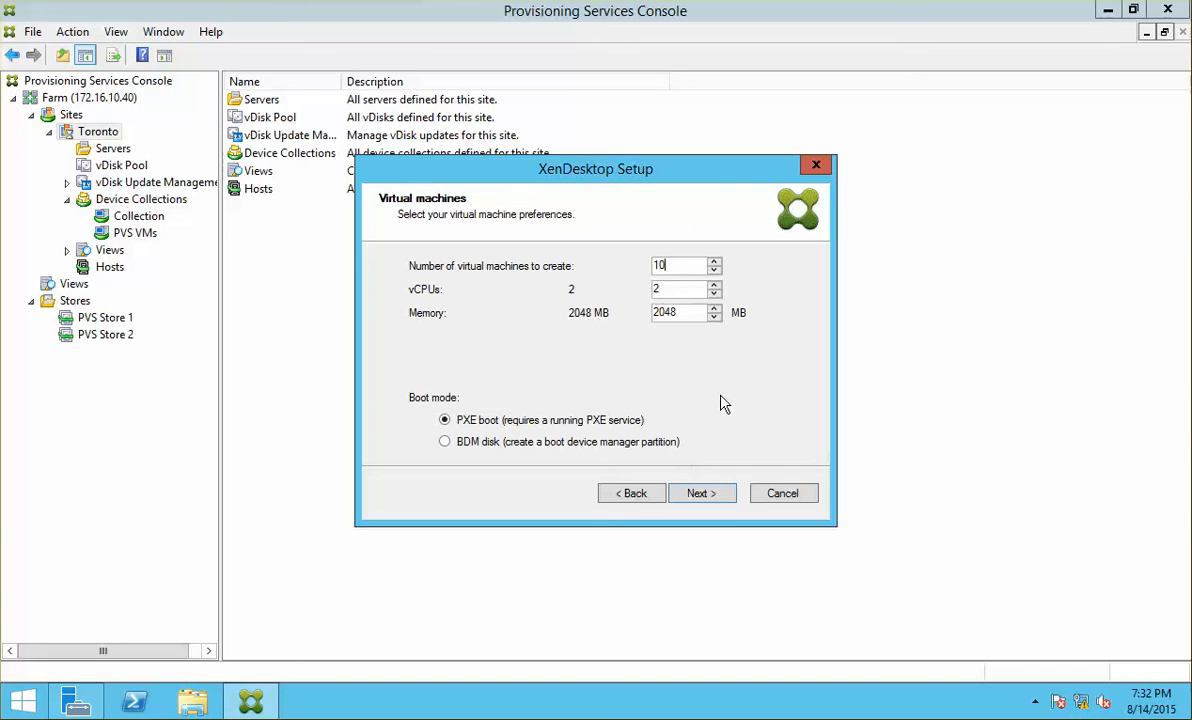
pyautogui.click(722, 503)
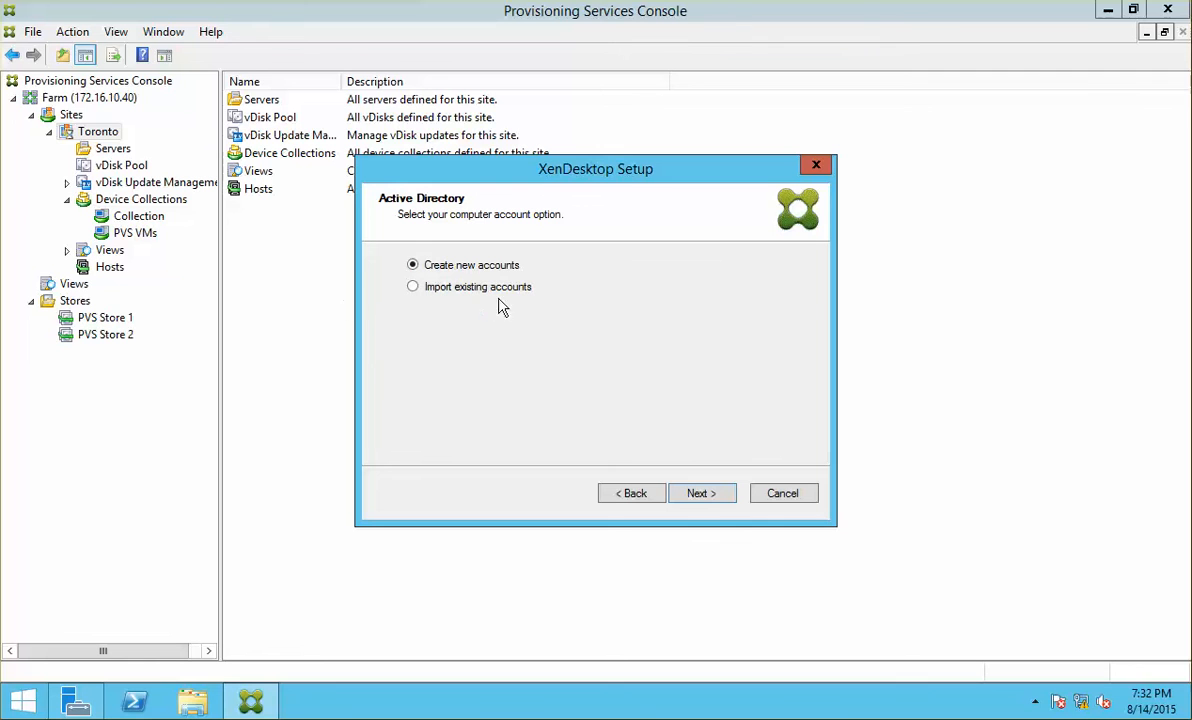
# Step: Create new computer accounts in the Citrix/XD 76/XD W81 organizational unit
pyautogui.click(700, 494)
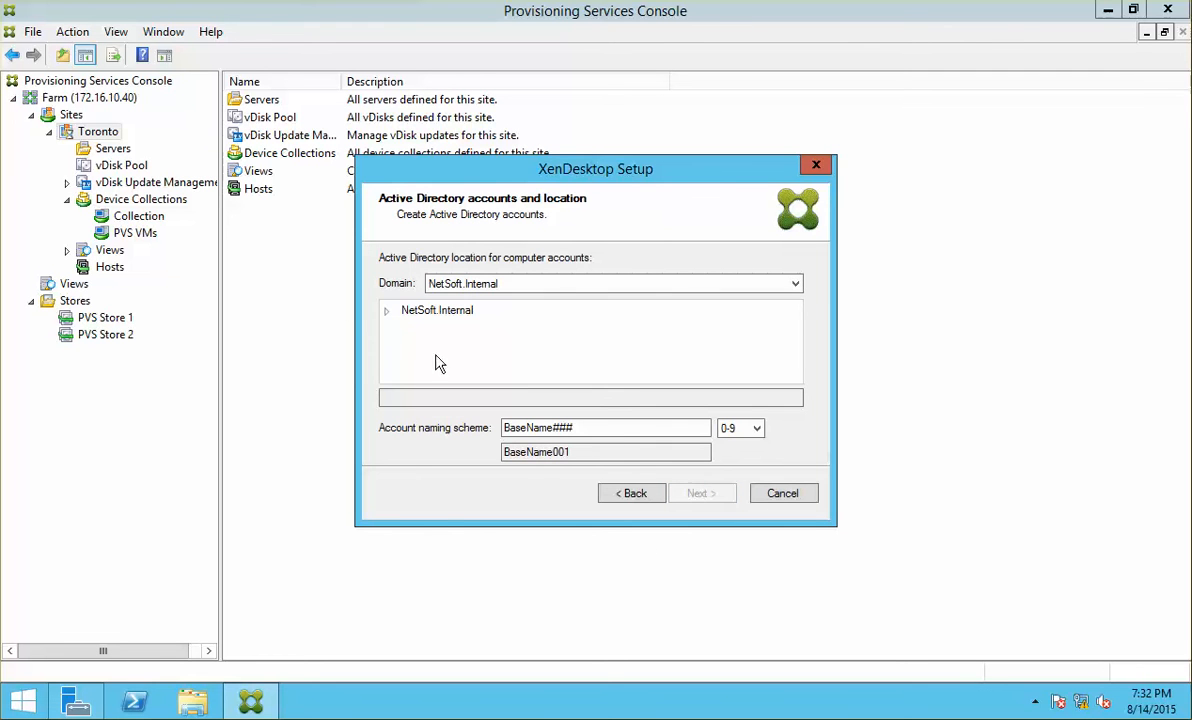
pyautogui.click(388, 313)
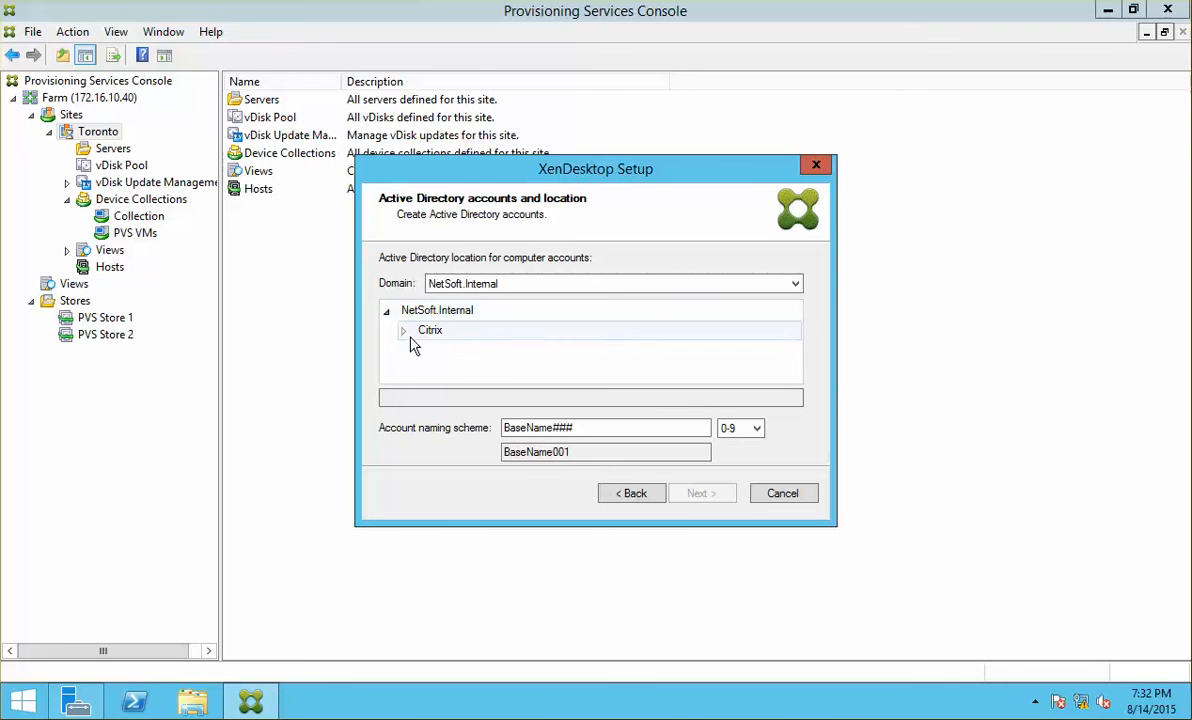
pyautogui.click(403, 331)
pyautogui.click(420, 350)
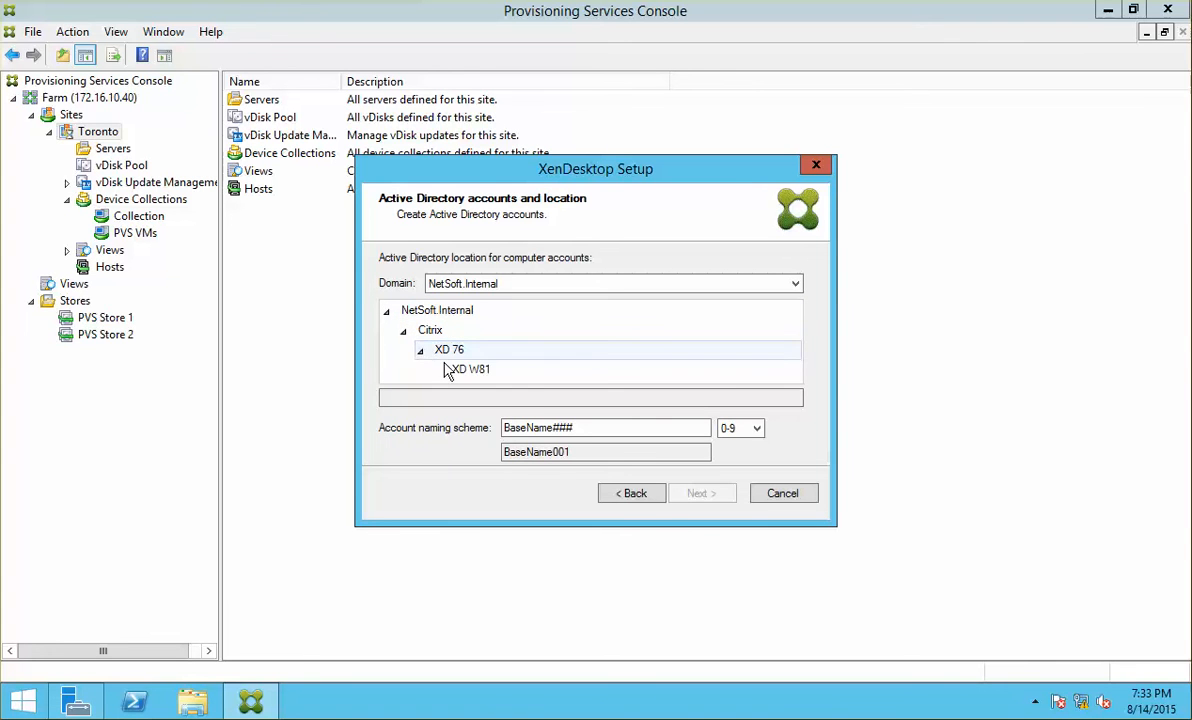
pyautogui.click(470, 369)
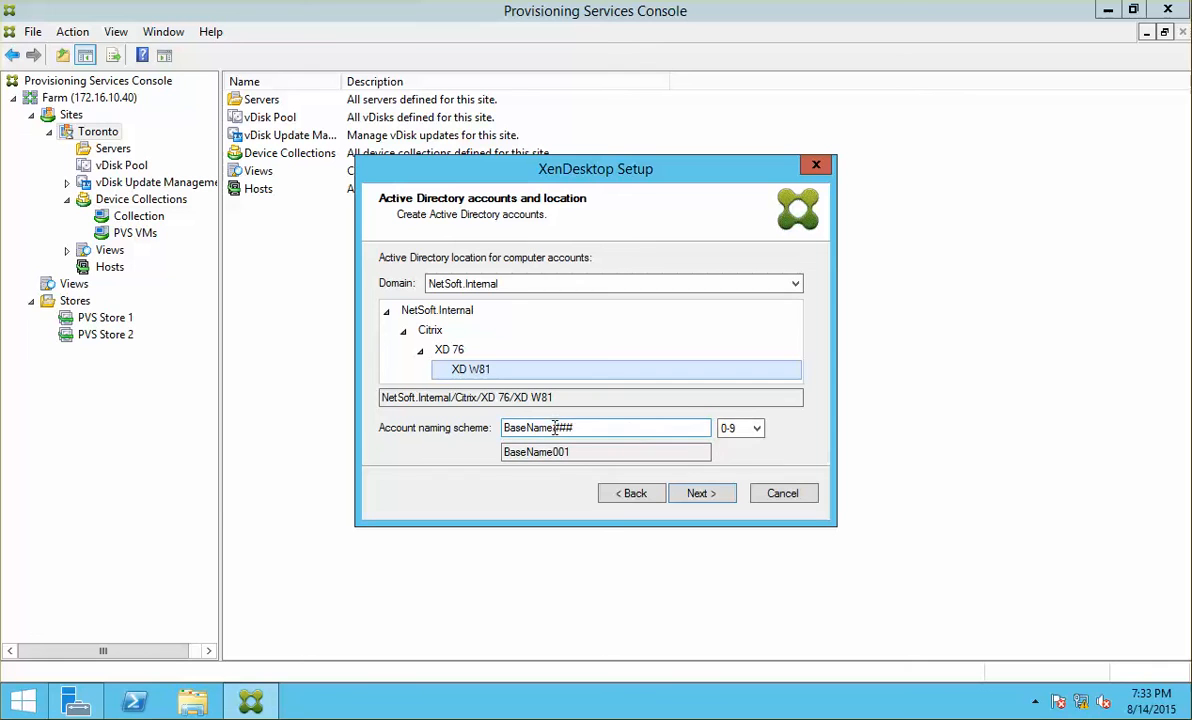
# Step: Set the account naming scheme to NCICXD### and go to the Summary page
pyautogui.moveTo(553, 428); pyautogui.dragTo(503, 428)
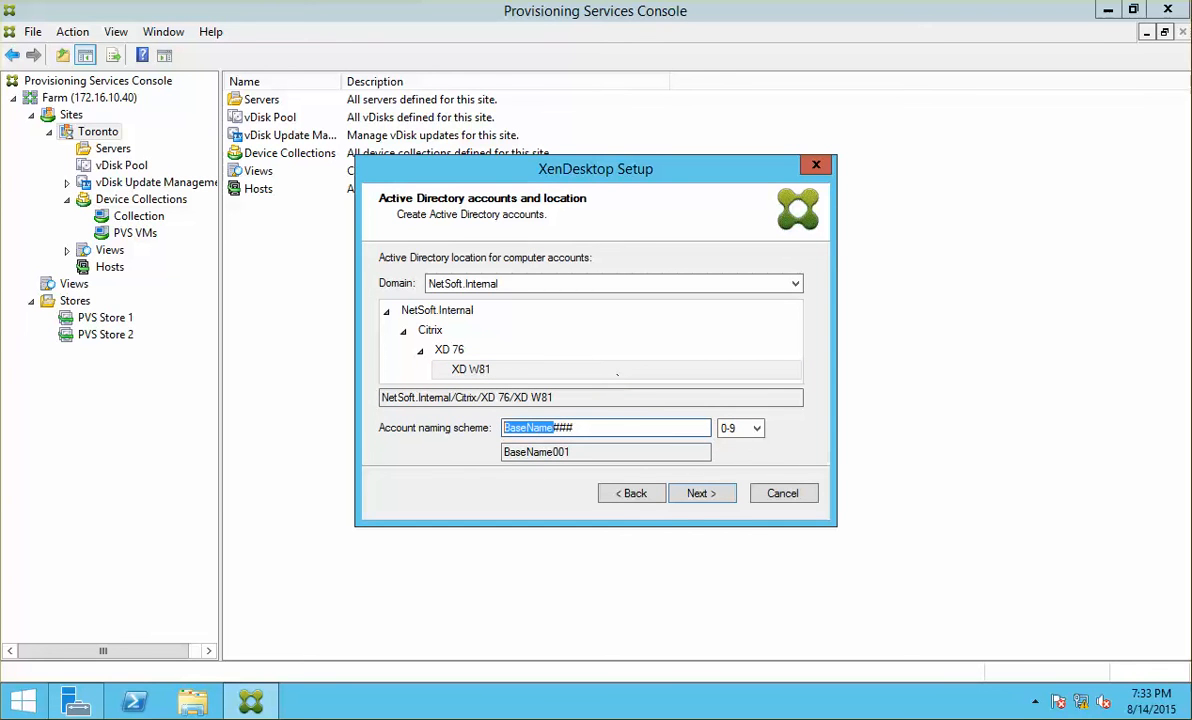
pyautogui.write('NCI')
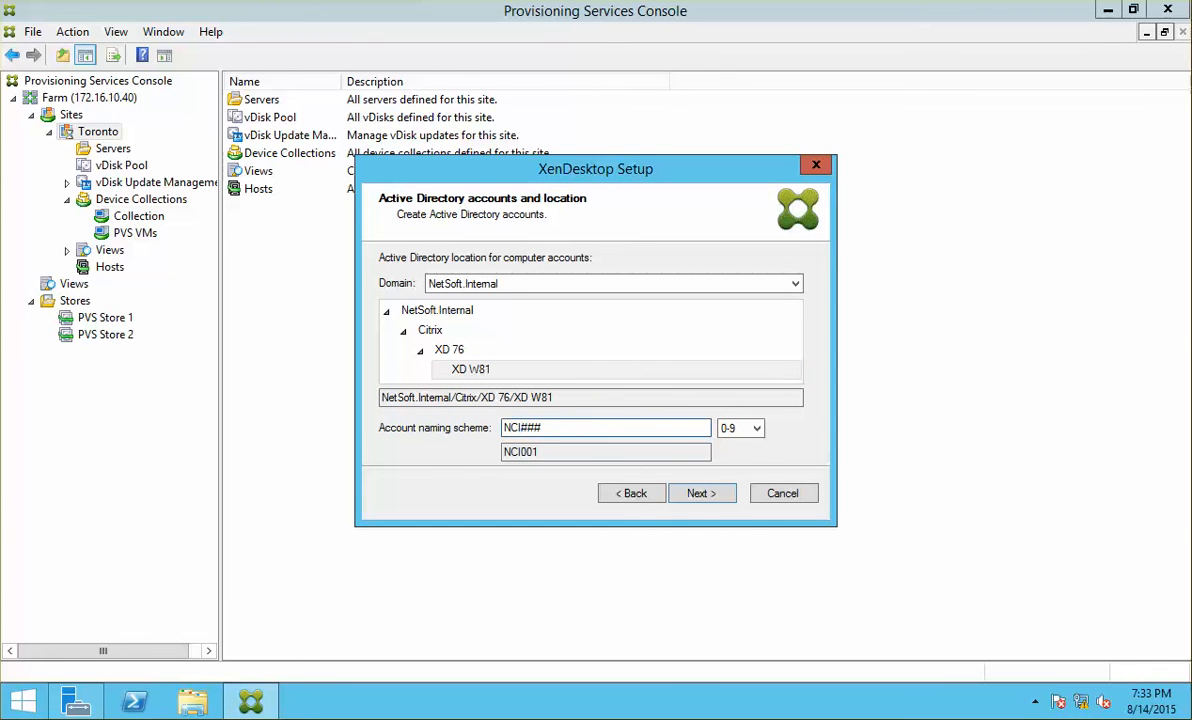
pyautogui.write('D')
pyautogui.write('C')
pyautogui.click(690, 493)
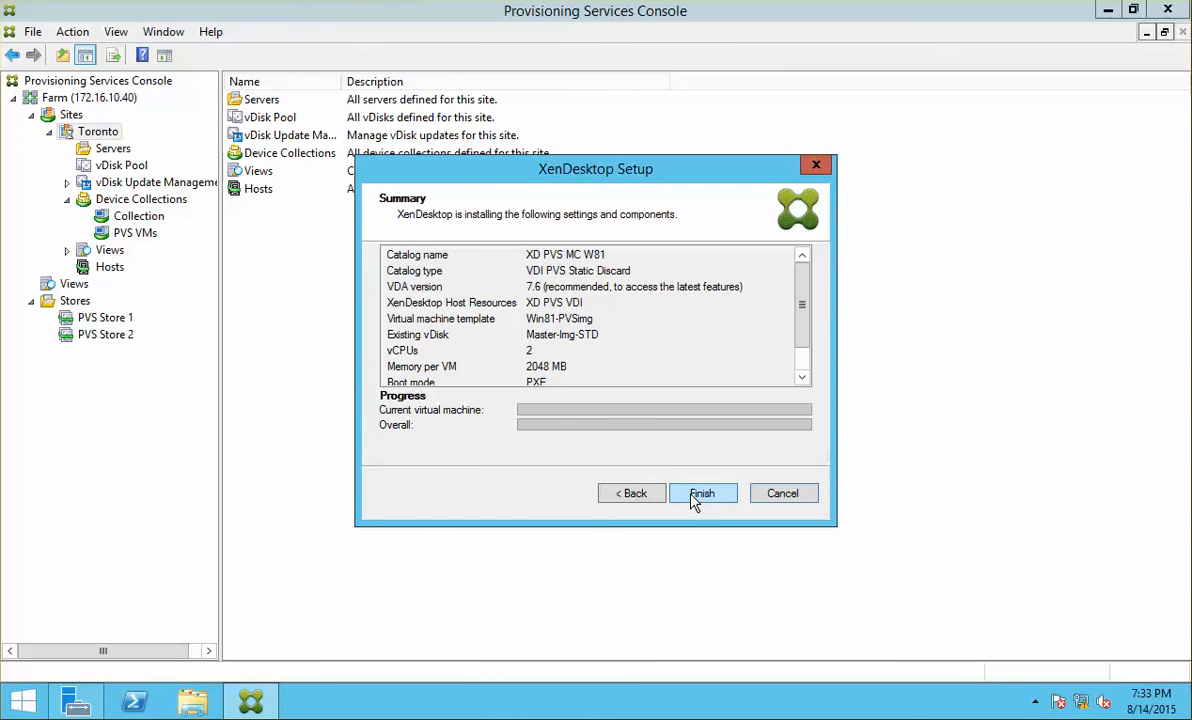
# Step: Finish the wizard to start creating the catalog's 10 virtual machines
pyautogui.click(697, 494)
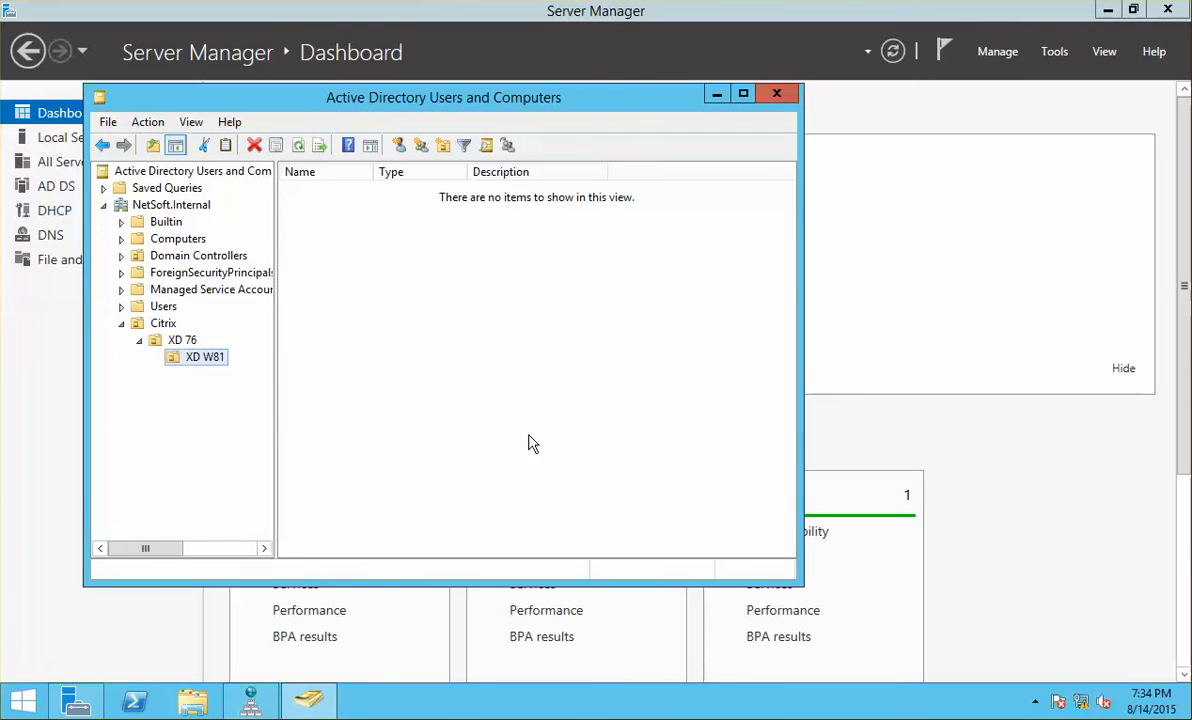
# Step: Refresh the XD W81 unit repeatedly to watch the NCICXD computer accounts appear
pyautogui.click(299, 146)
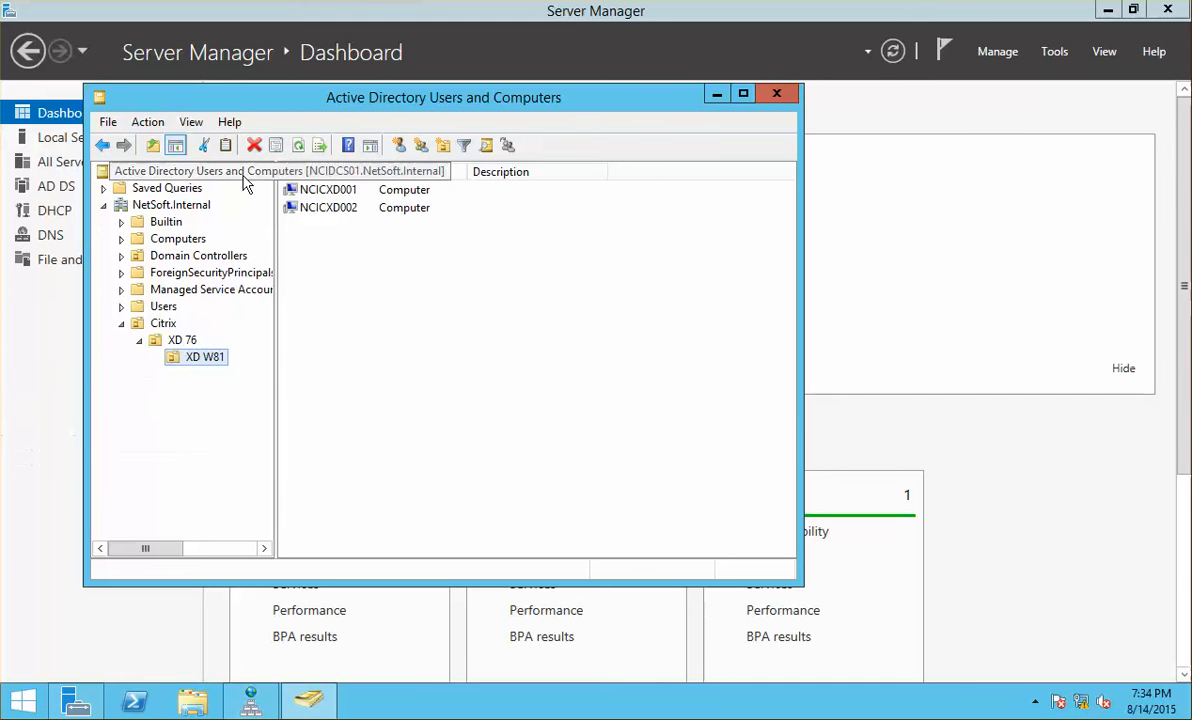
pyautogui.click(299, 146)
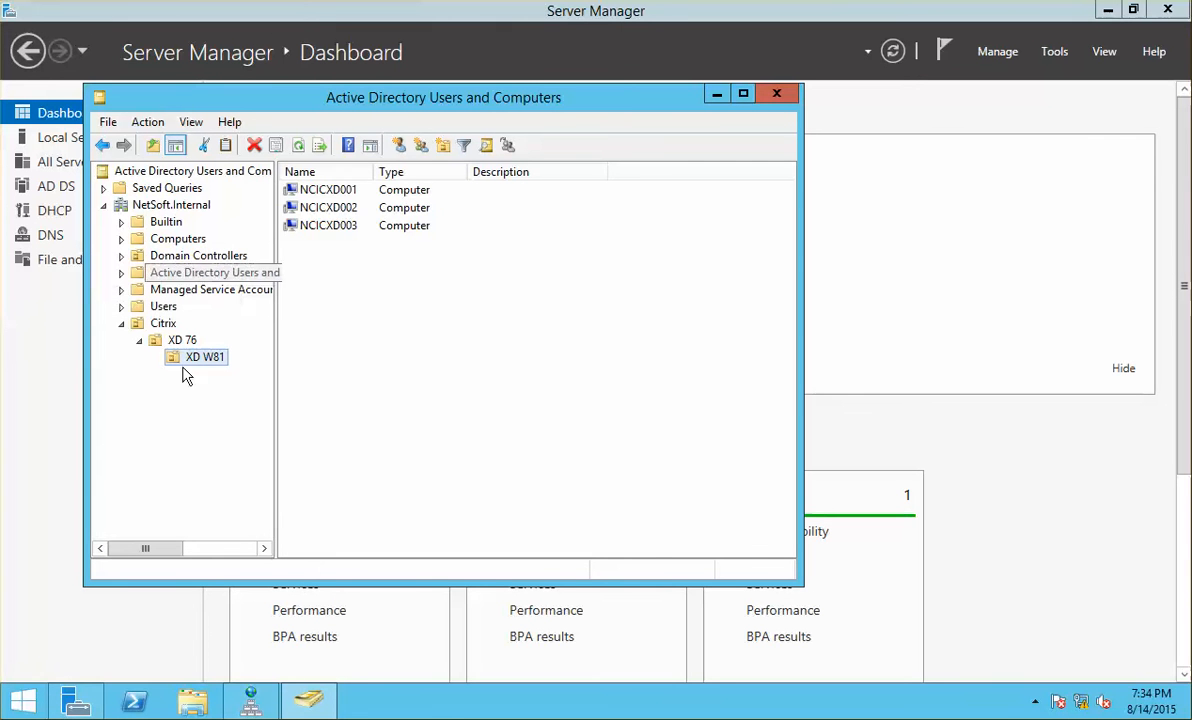
pyautogui.click(167, 223)
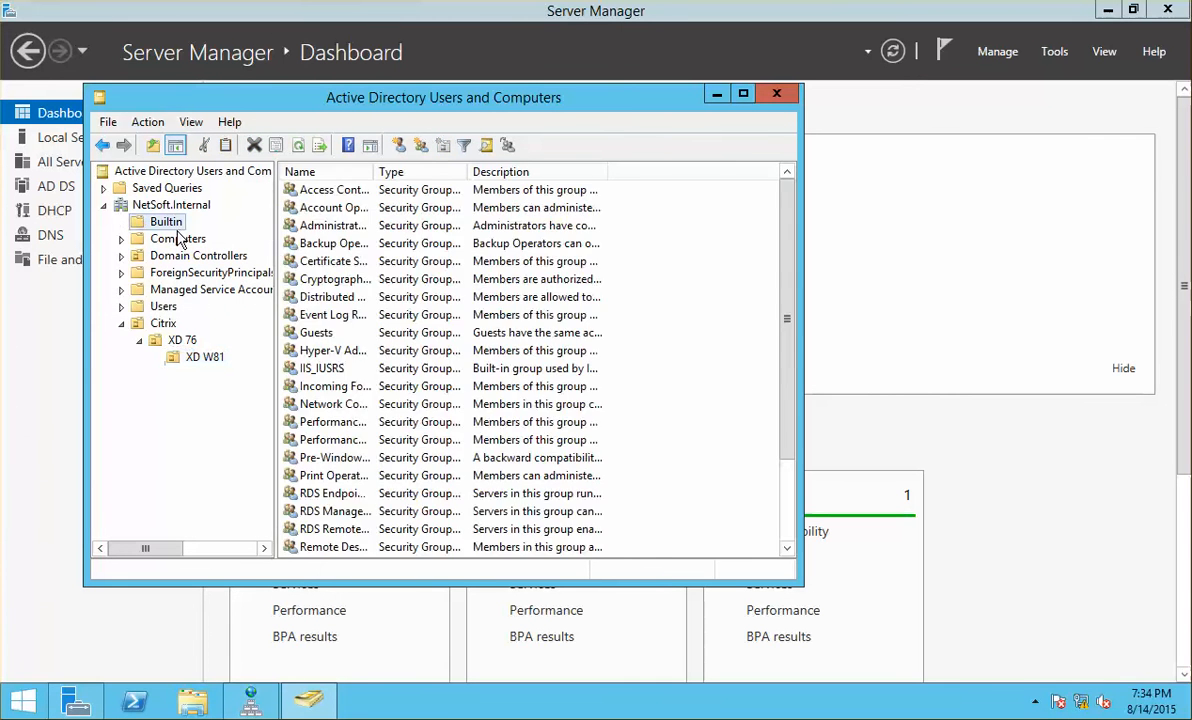
pyautogui.click(177, 240)
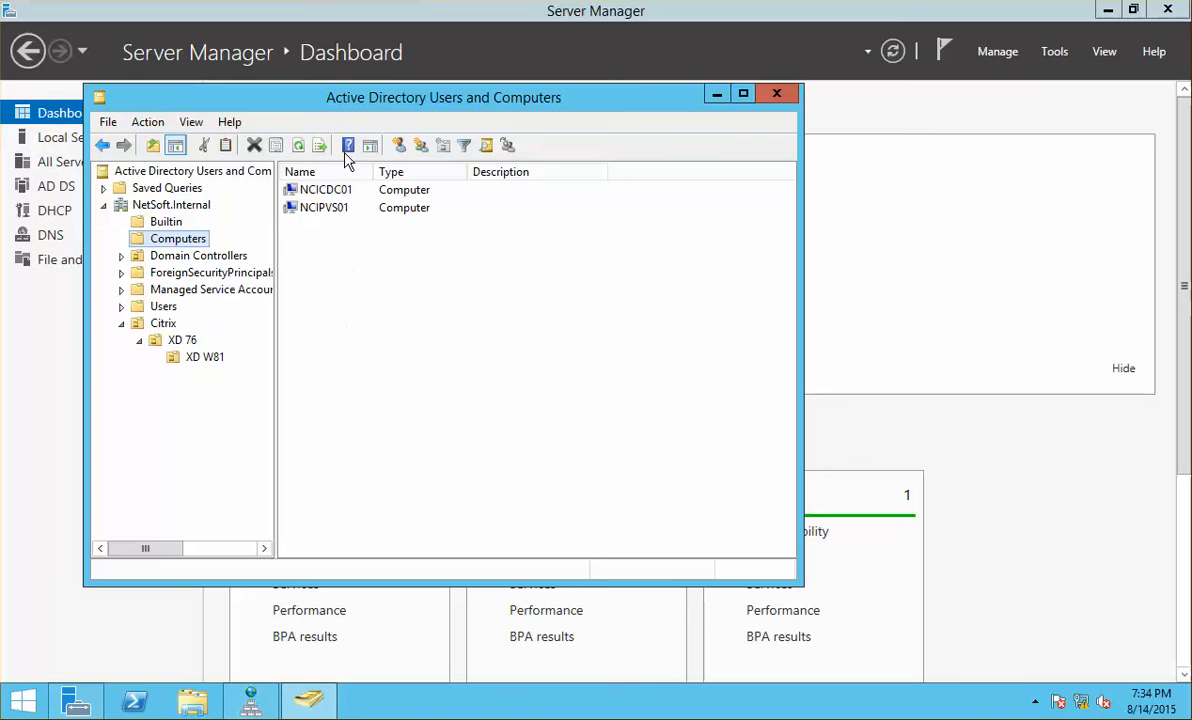
pyautogui.click(190, 341)
pyautogui.click(200, 356)
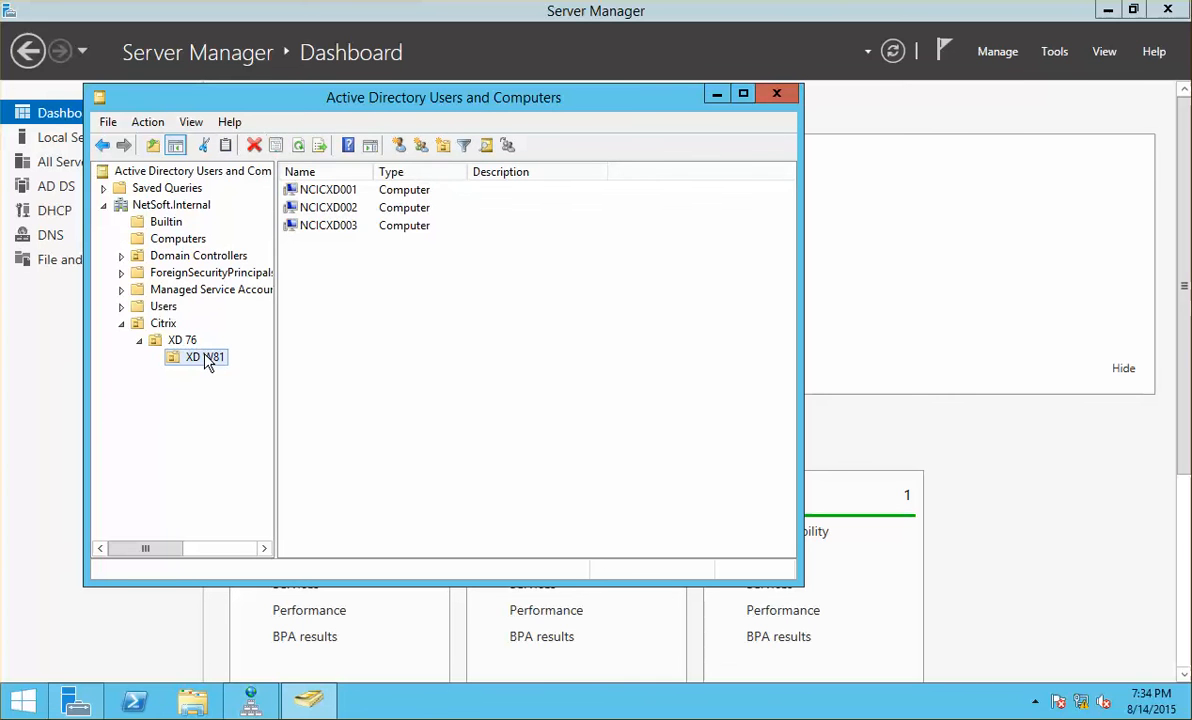
pyautogui.click(299, 146)
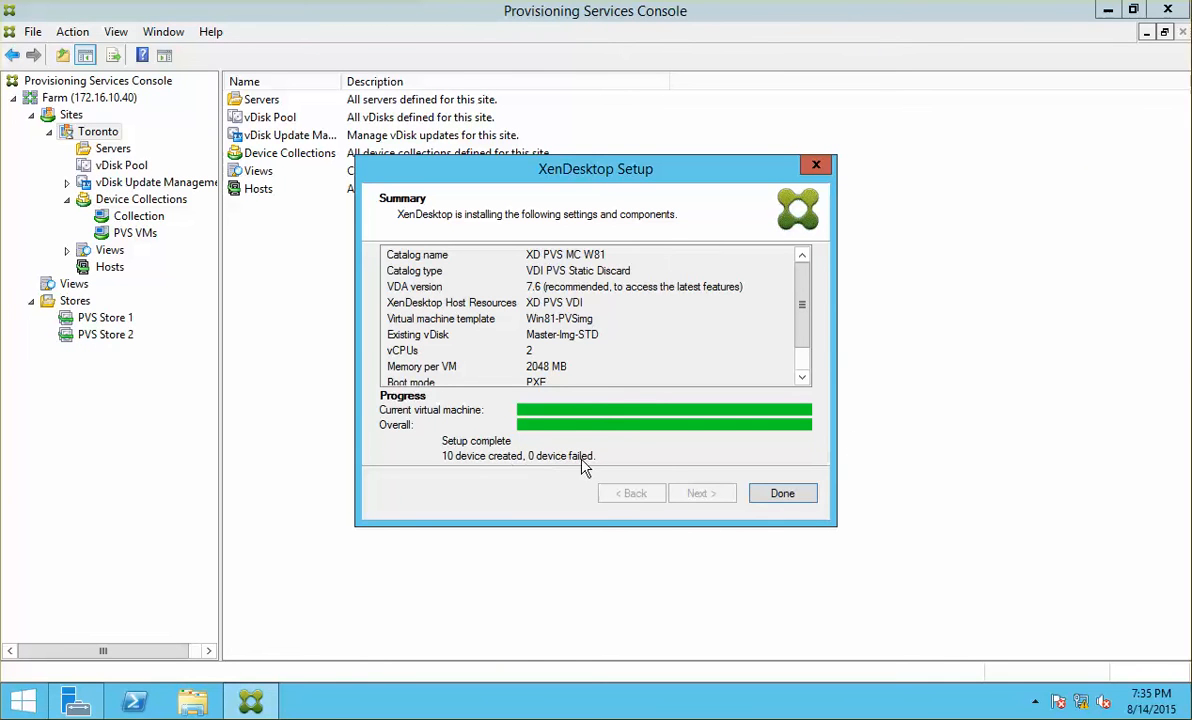
# Step: Close the completed setup wizard and refresh the PVS VMs device collection
pyautogui.click(779, 493)
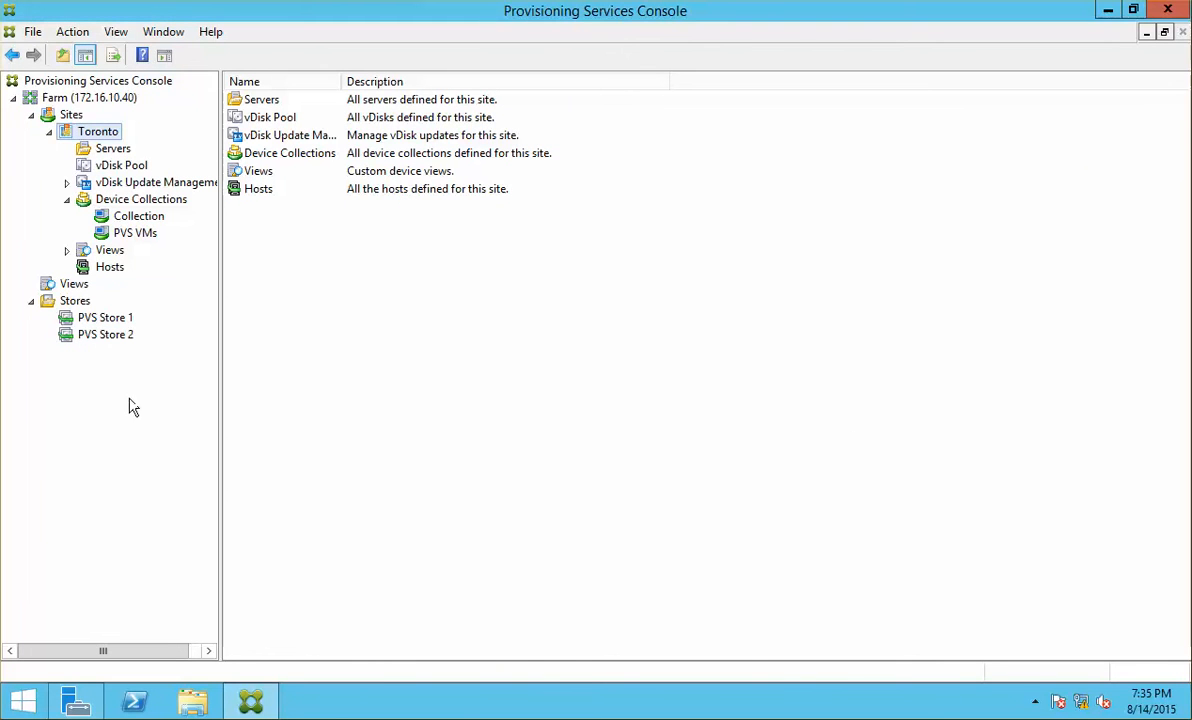
pyautogui.click(113, 149)
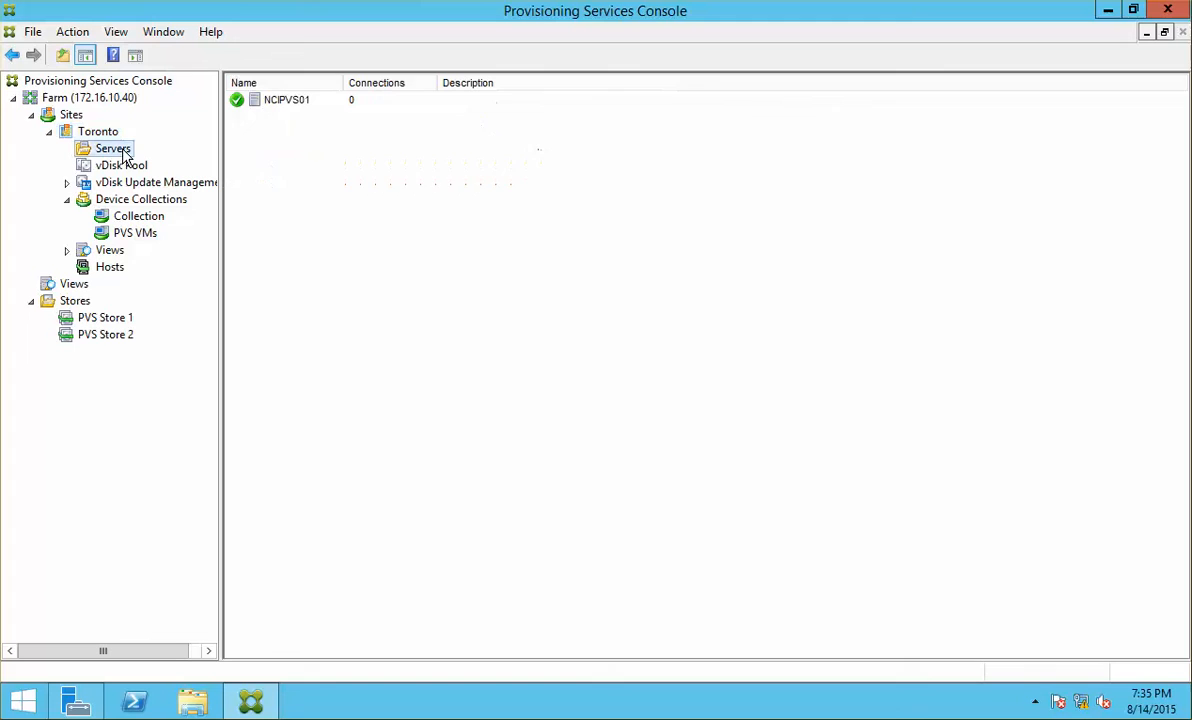
pyautogui.click(136, 234)
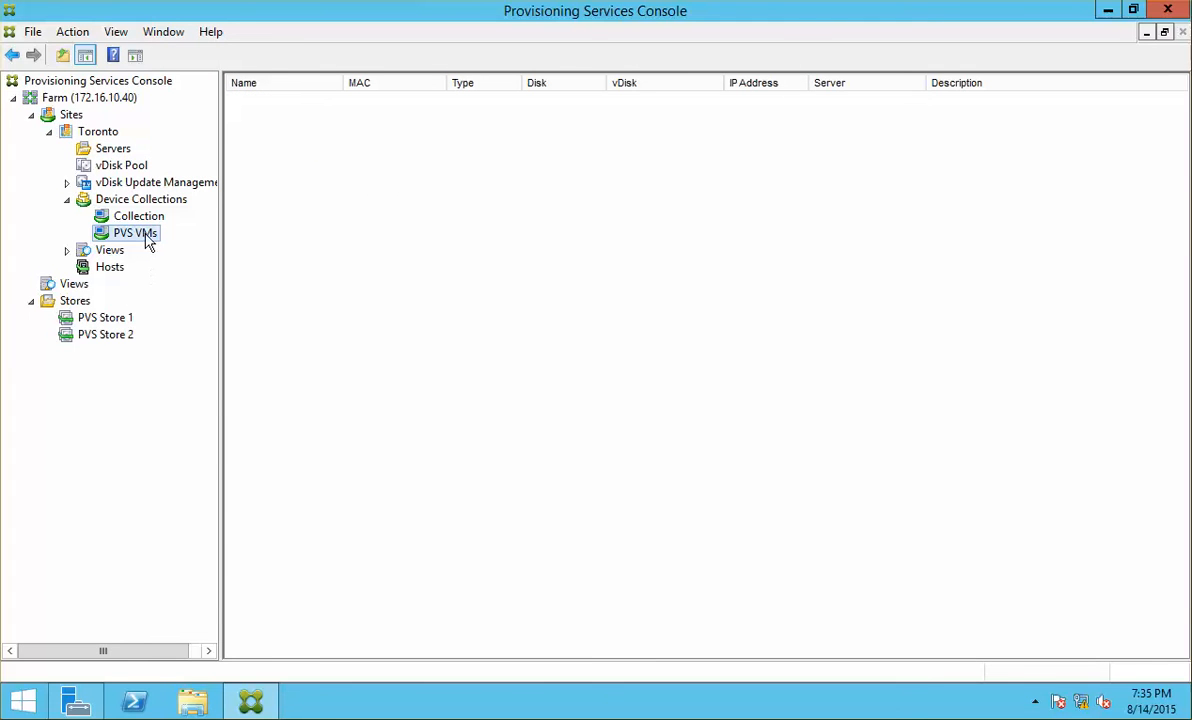
pyautogui.rightClick(147, 236)
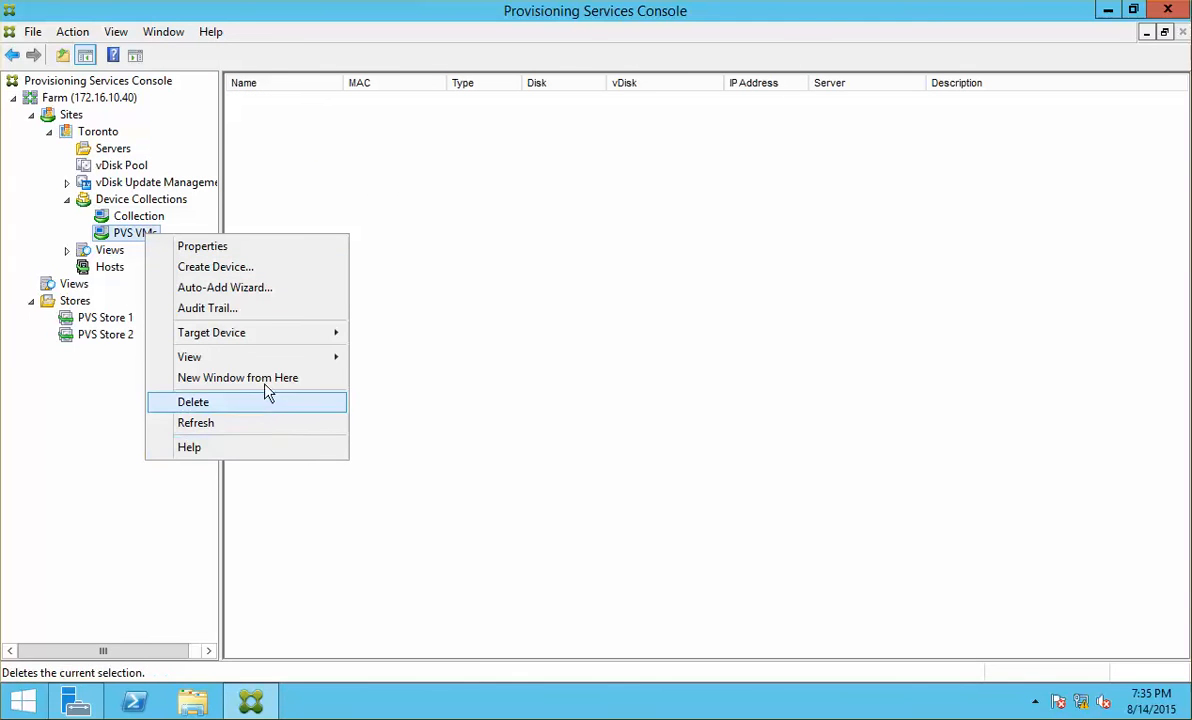
pyautogui.click(246, 423)
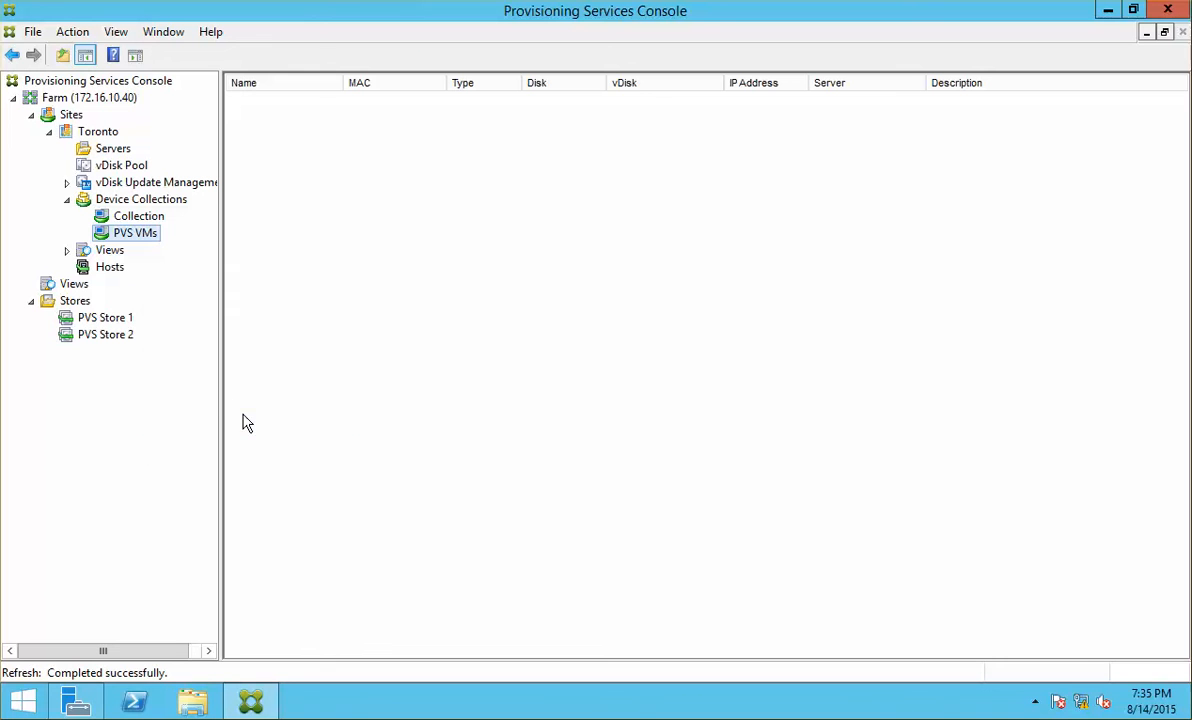
pyautogui.click(137, 218)
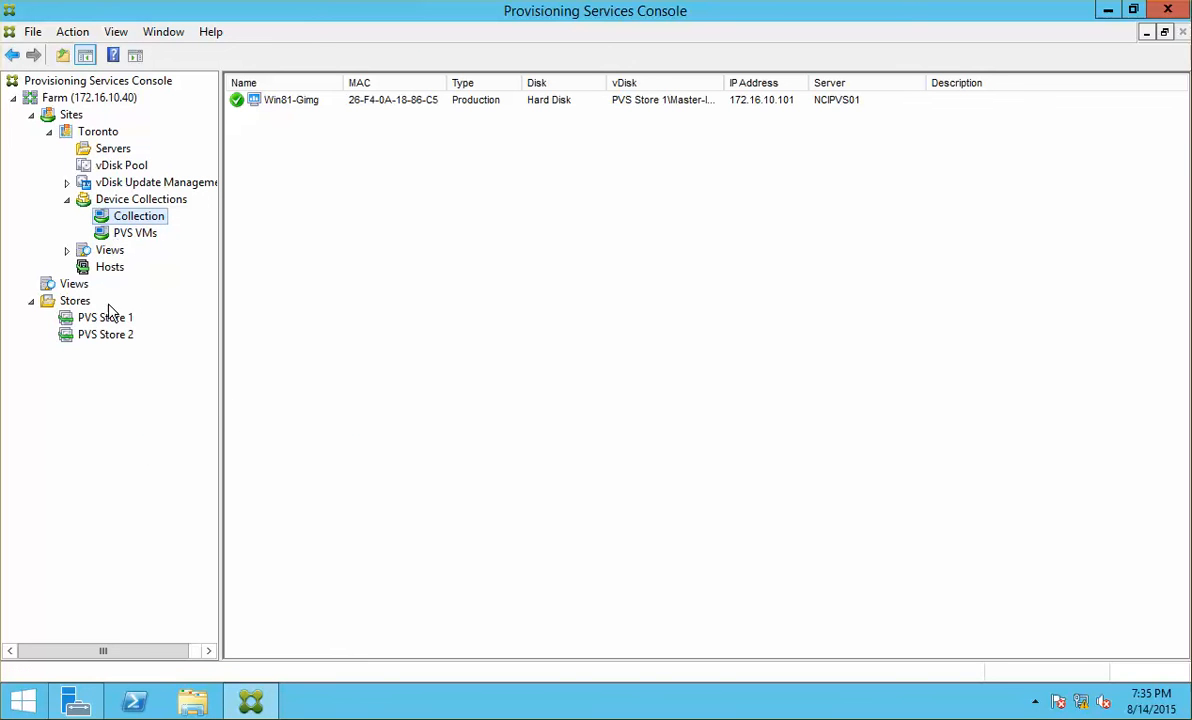
# Step: Refresh the Toronto site and view devices NCICXD001–NCICXD010 in the XD PVS MC W81 collection
pyautogui.click(112, 149)
pyautogui.click(97, 132)
pyautogui.rightClick(100, 138)
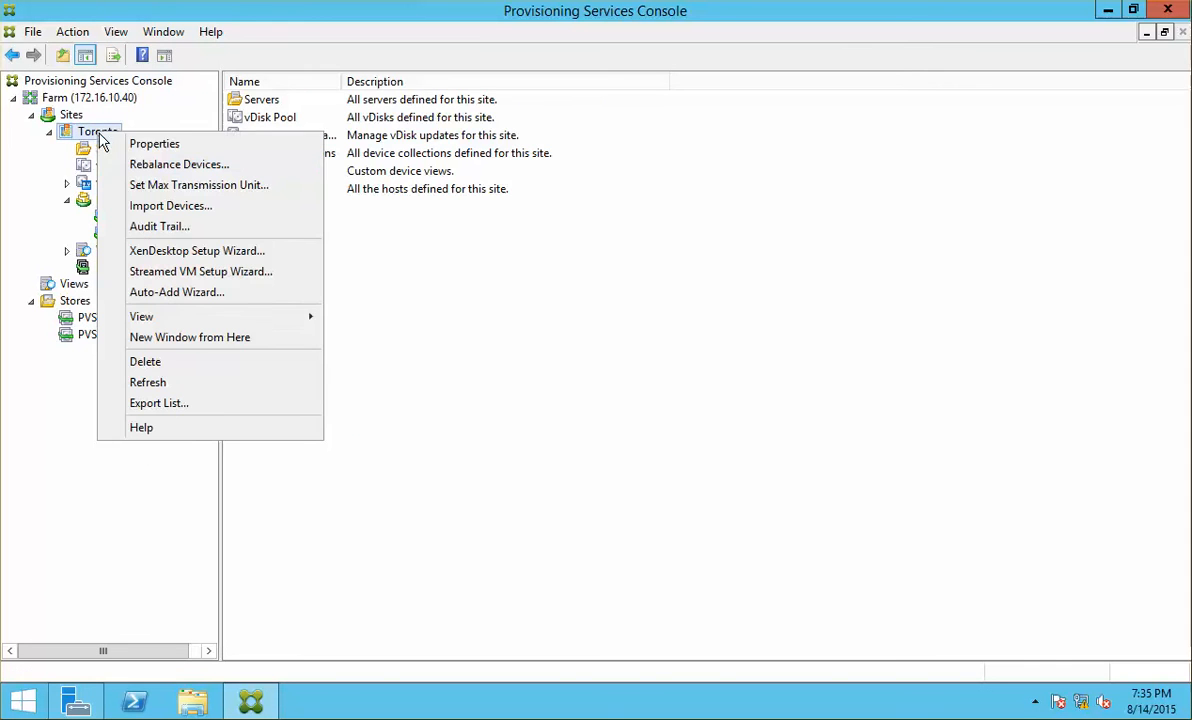
pyautogui.click(203, 383)
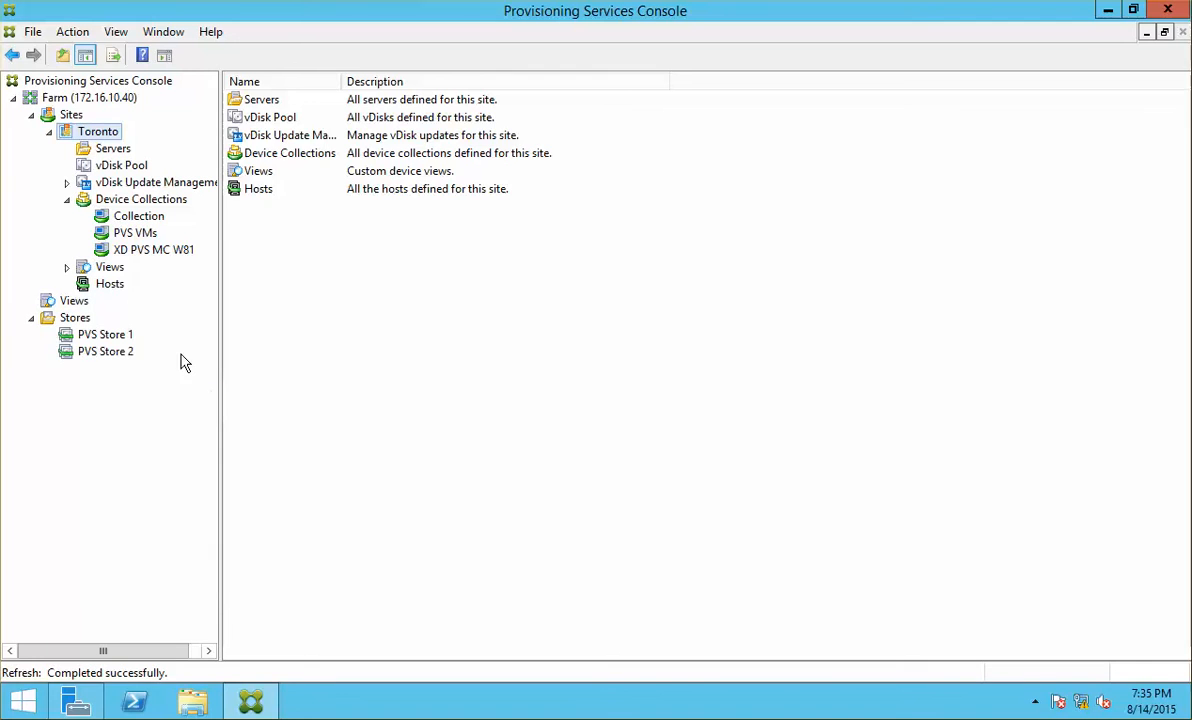
pyautogui.click(150, 250)
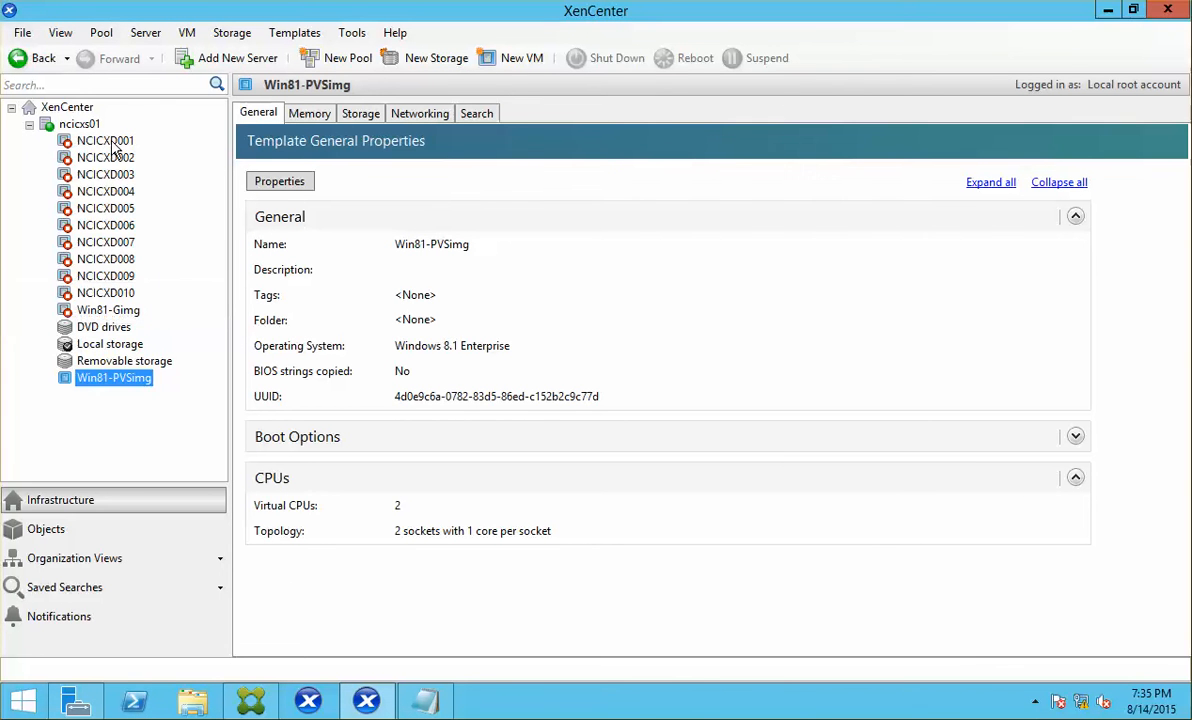
# Step: Power on the NCICXD001 VM and watch it boot on its console
pyautogui.click(112, 143)
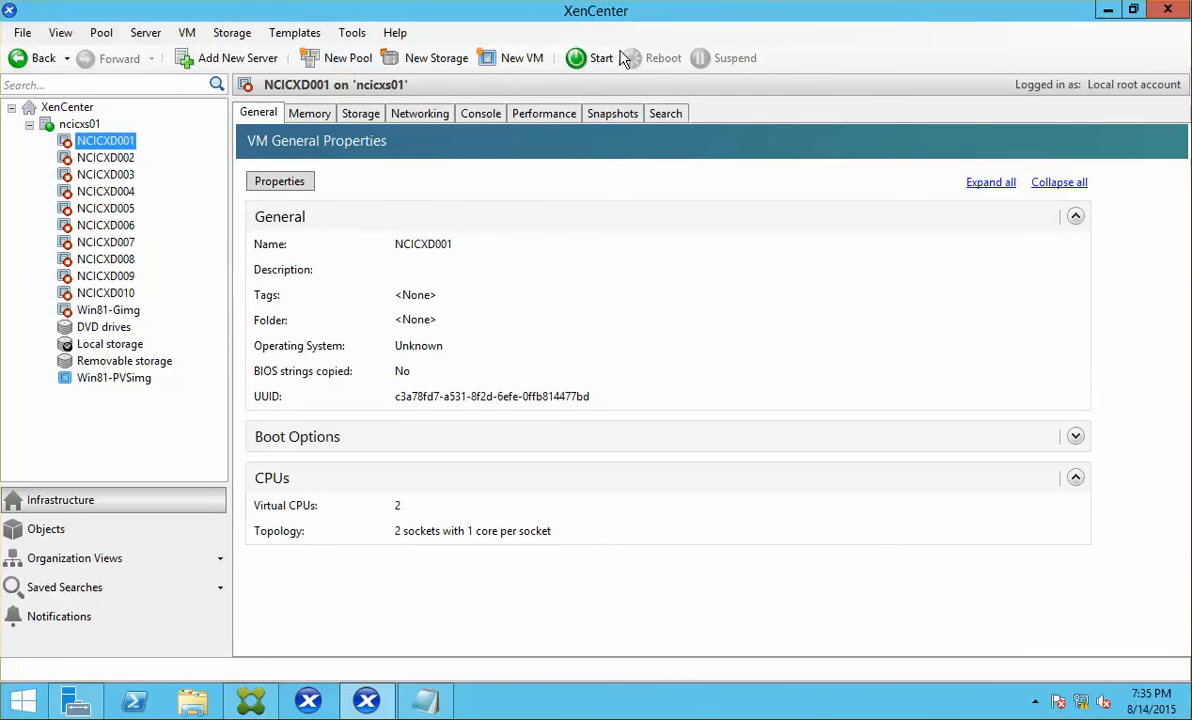
pyautogui.click(590, 58)
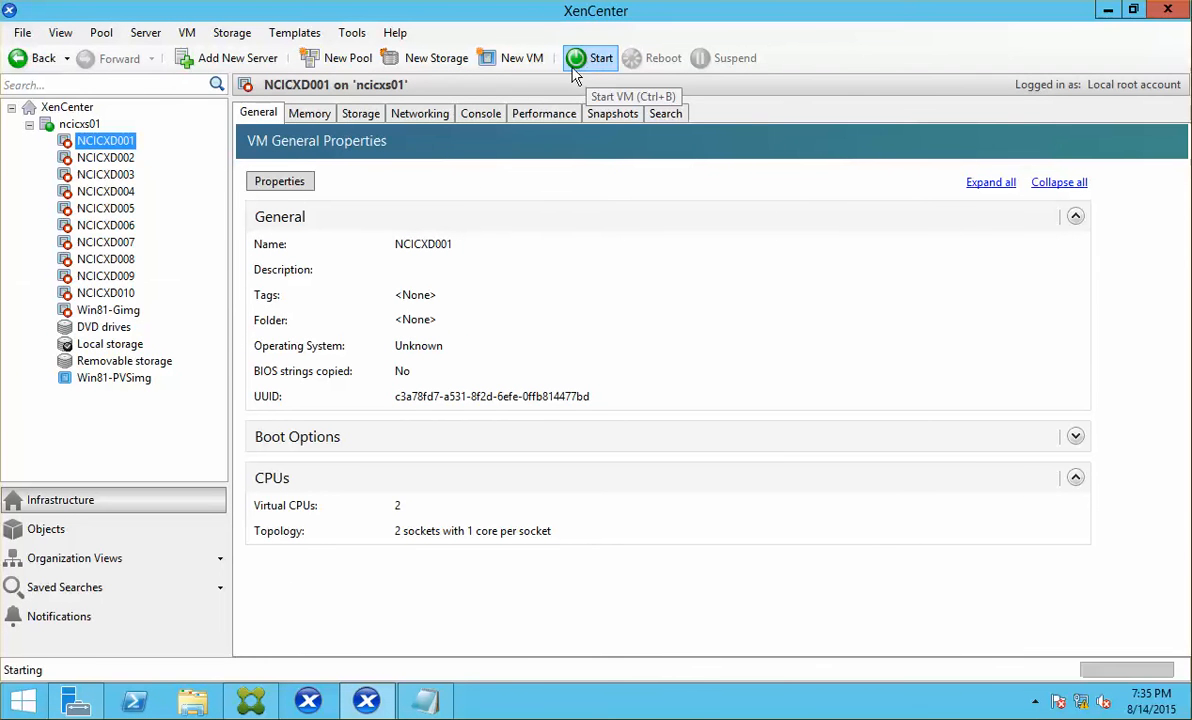
pyautogui.click(476, 114)
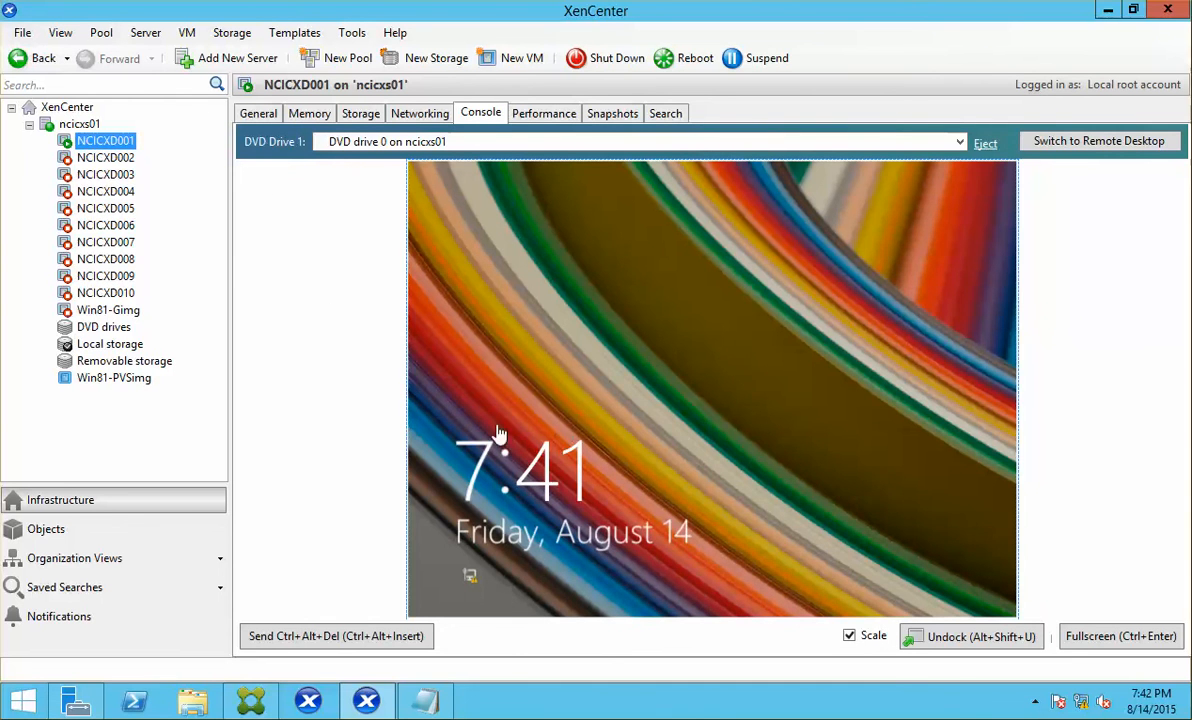
# Step: Sign in to NCICXD001 as the local administrator and check its network connection
pyautogui.click(817, 404)
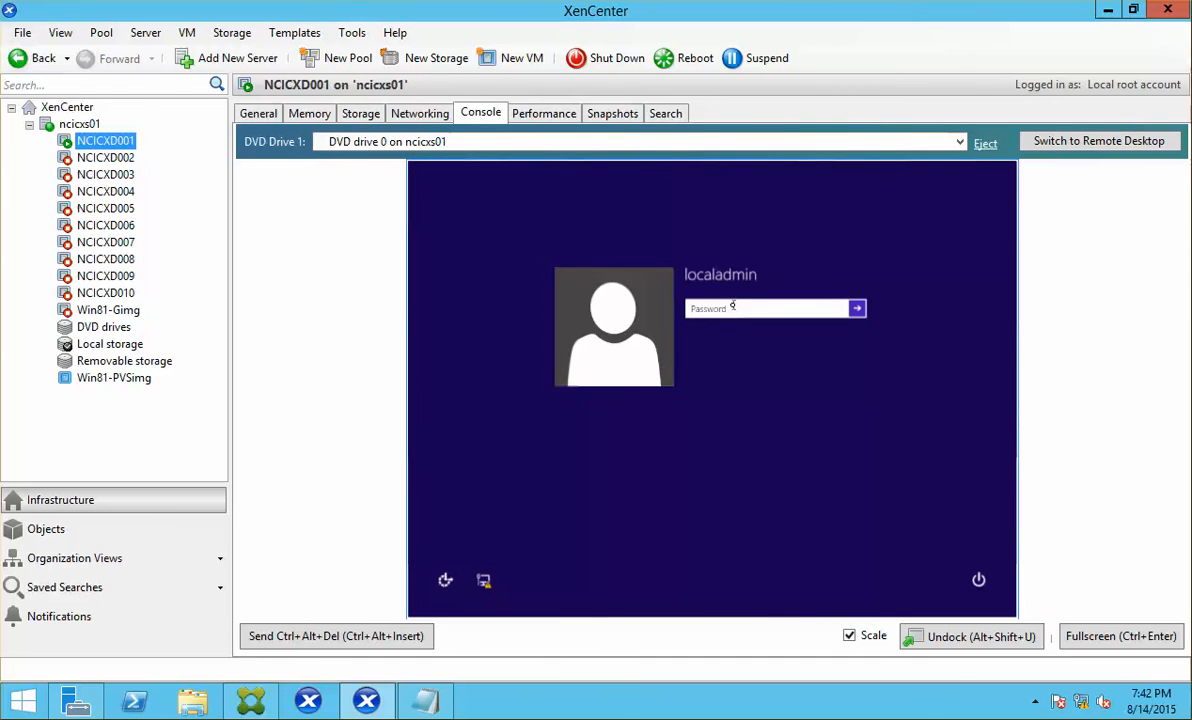
pyautogui.write('••••')
pyautogui.press('Return')
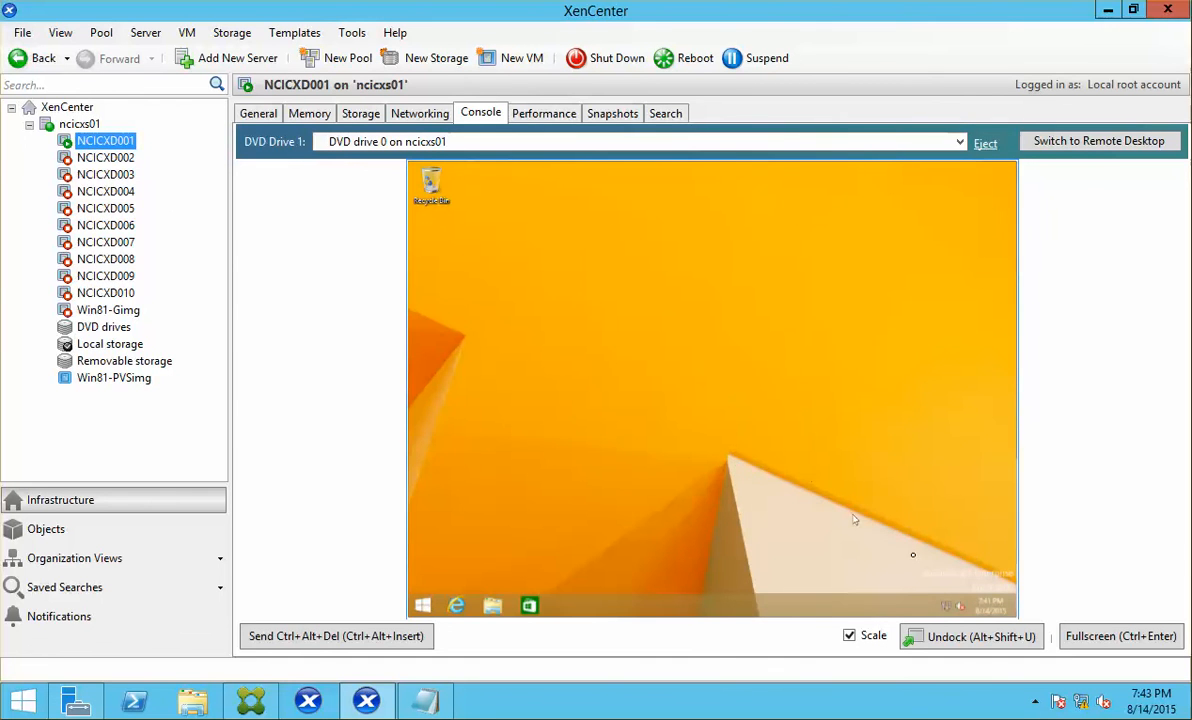
pyautogui.click(946, 606)
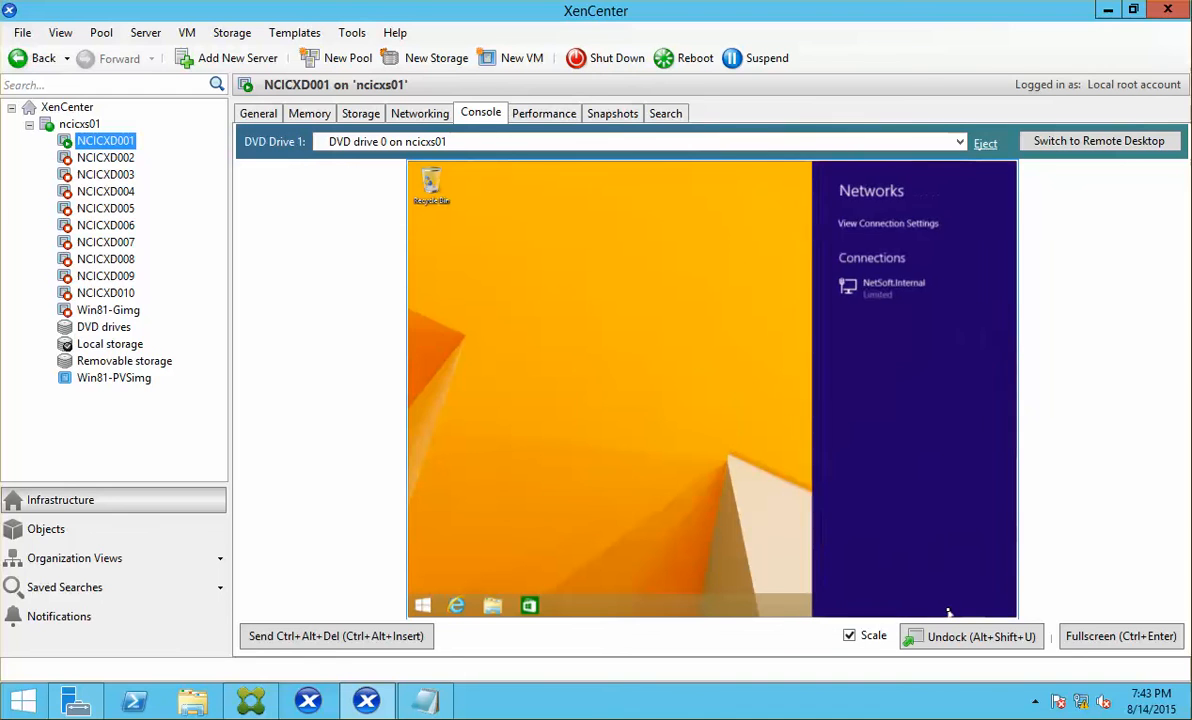
pyautogui.click(649, 375)
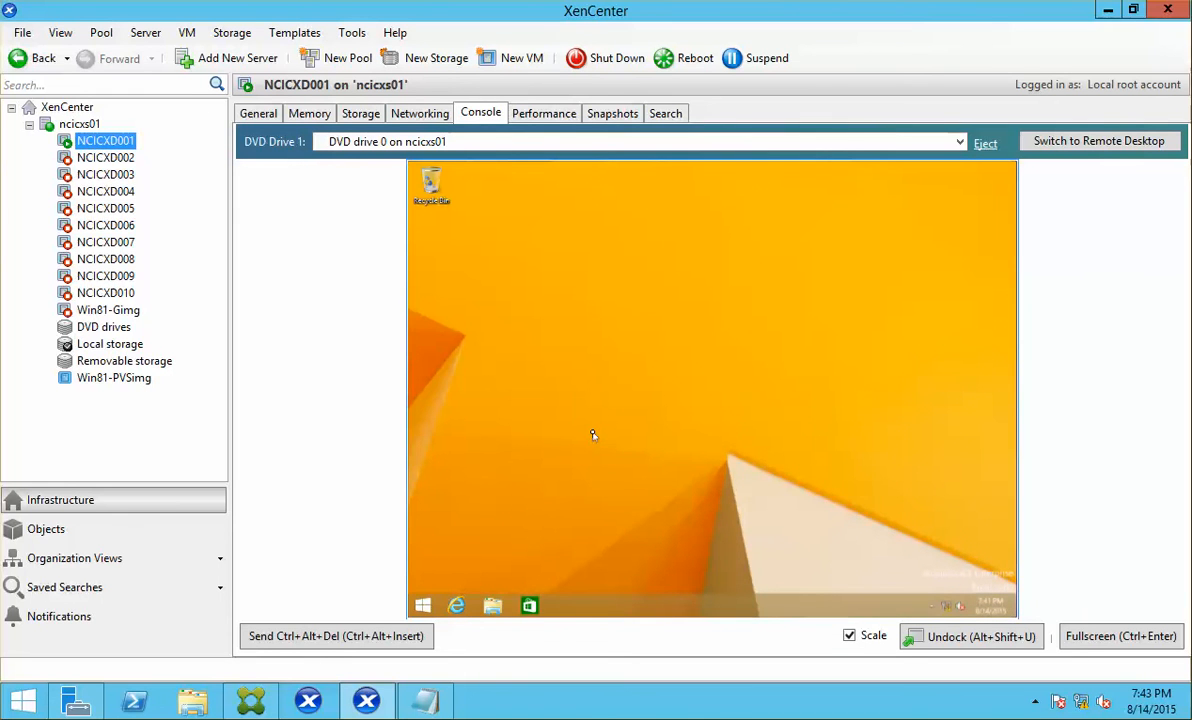
# Step: Open a command prompt in the guest via Run and run ipconfig
pyautogui.rightClick(422, 605)
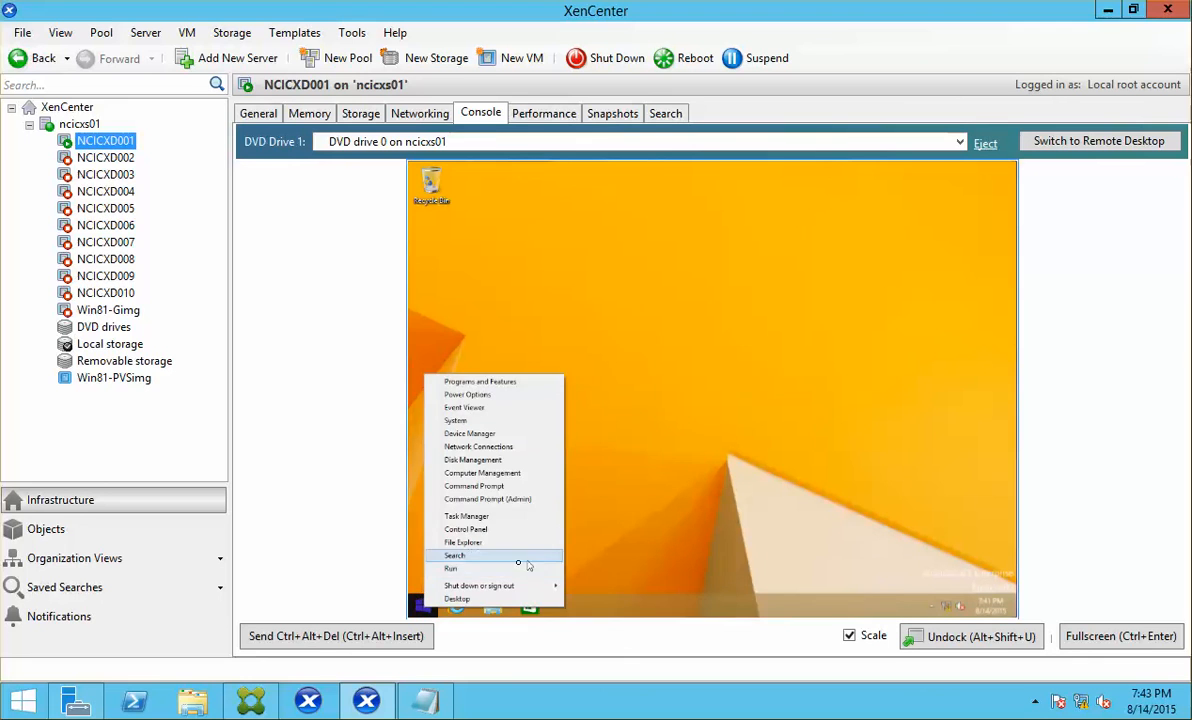
pyautogui.click(506, 571)
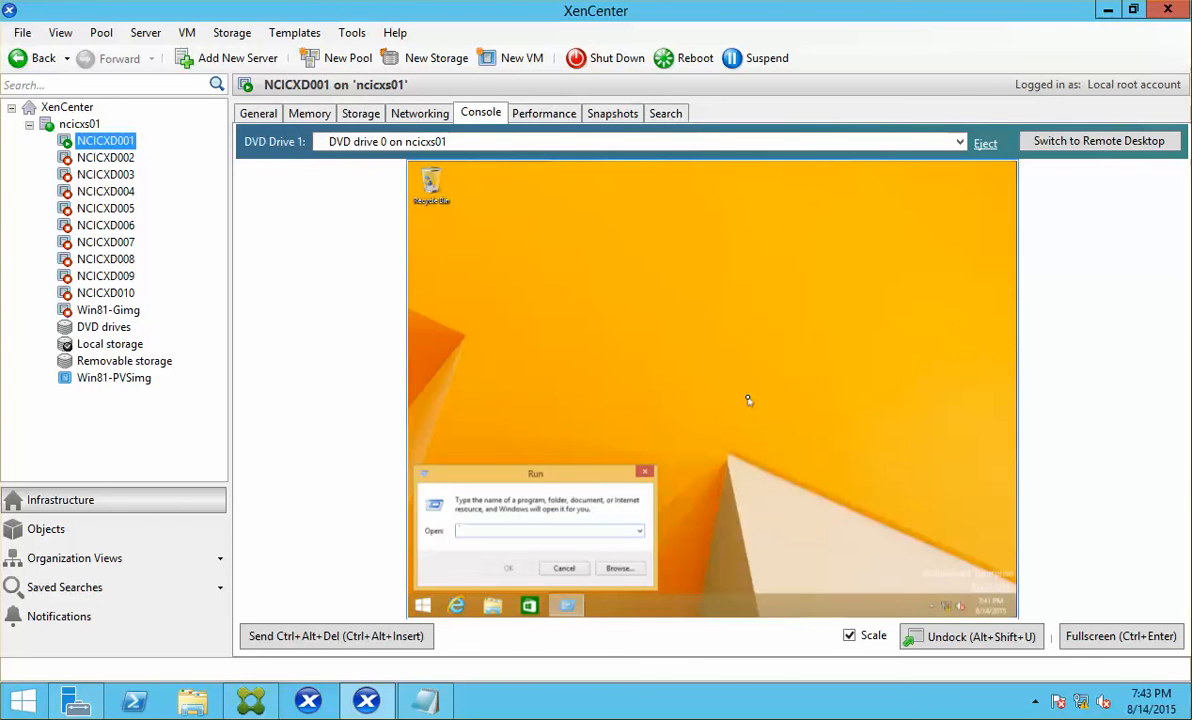
pyautogui.write('cmd')
pyautogui.press('Return')
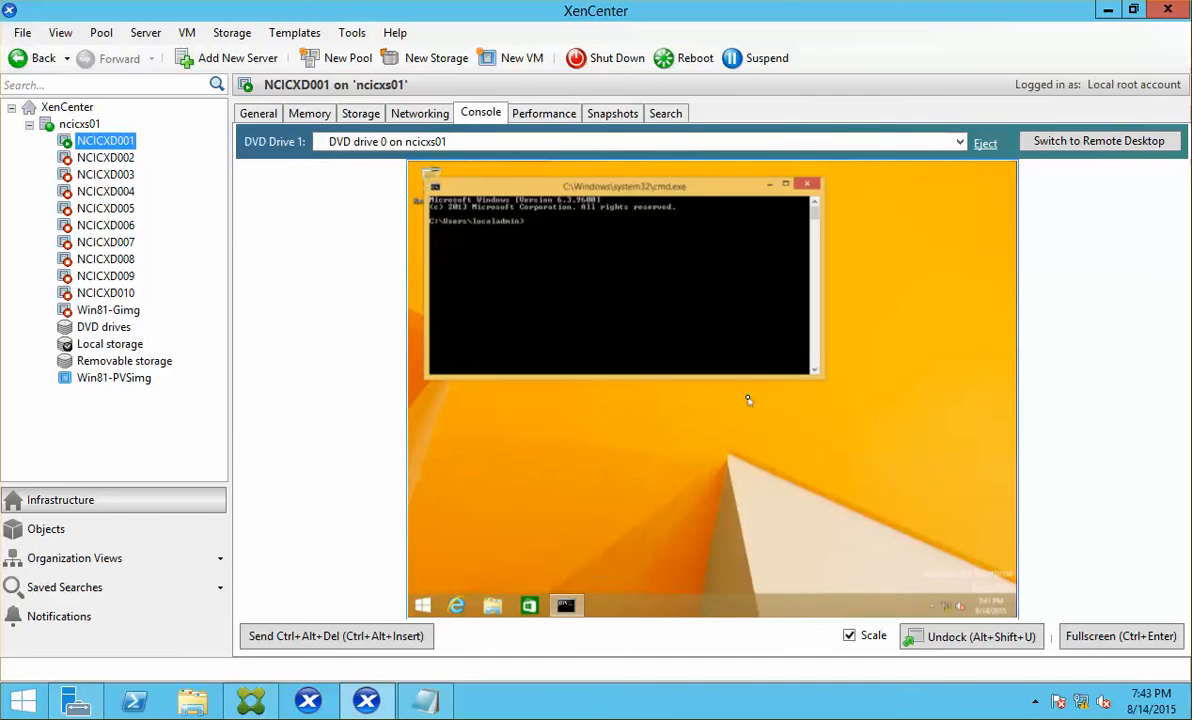
pyautogui.write('ipconfig')
pyautogui.press('Return')
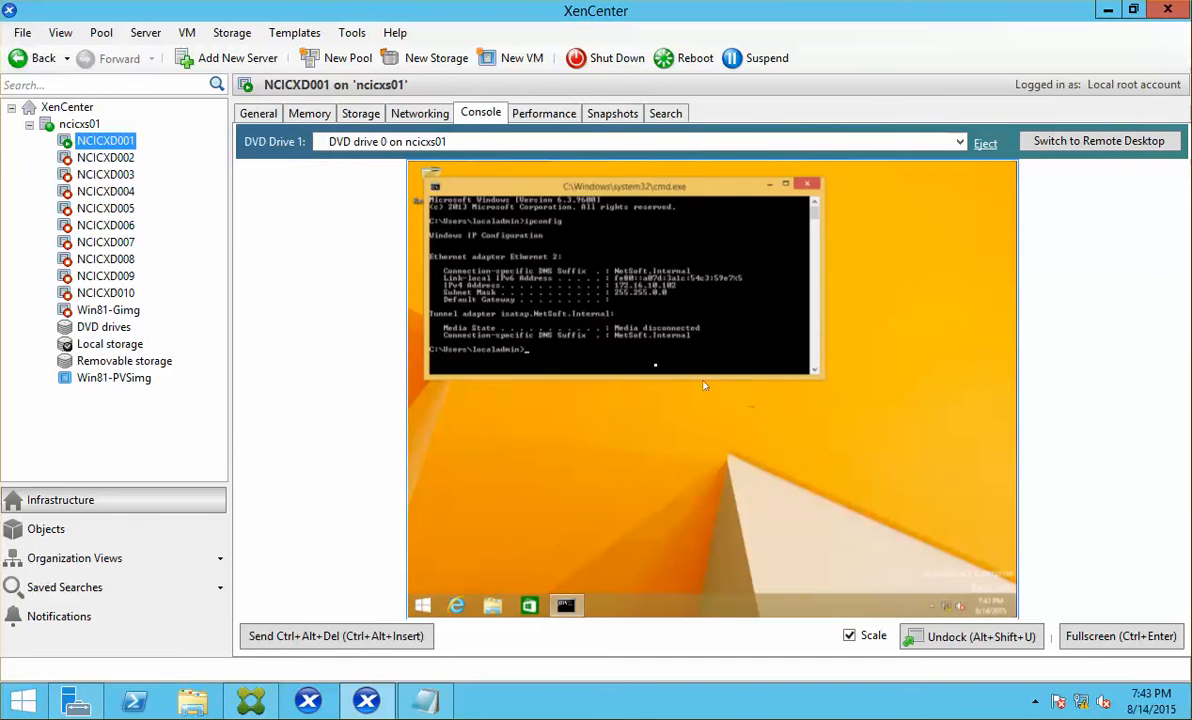
# Step: Open the guest's System window showing ncicxd001, Windows 8.1 Enterprise, WORKGROUP
pyautogui.click(505, 555)
pyautogui.rightClick(425, 607)
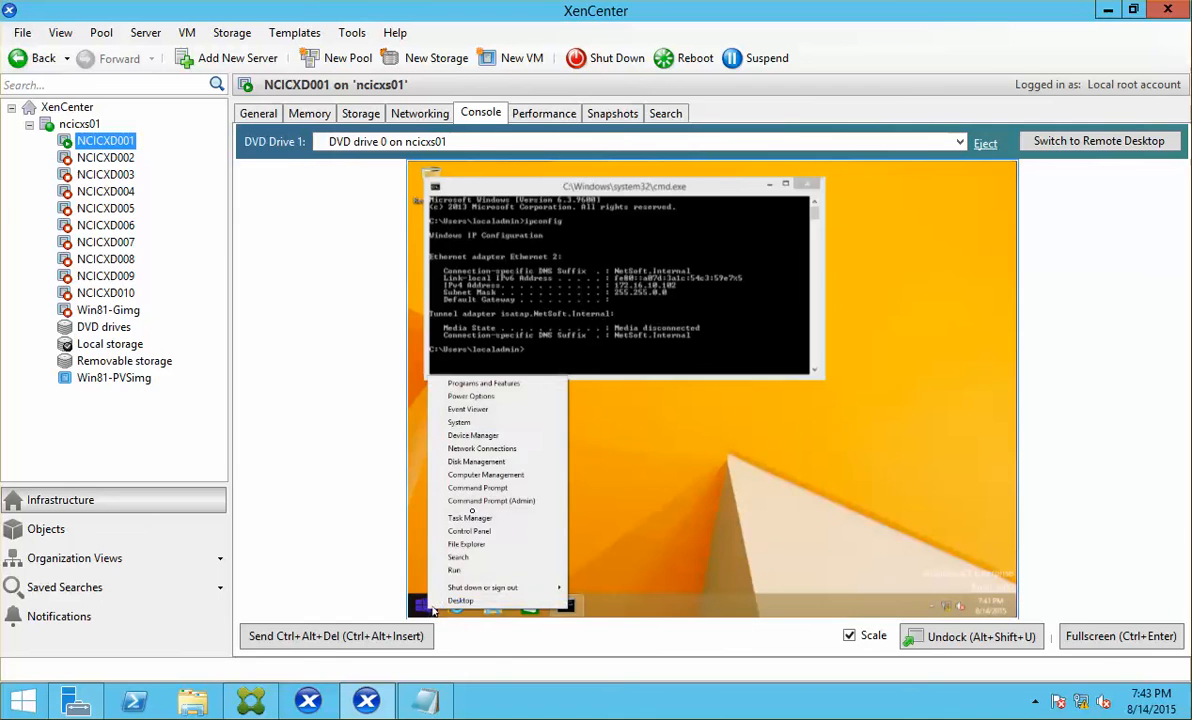
pyautogui.click(504, 424)
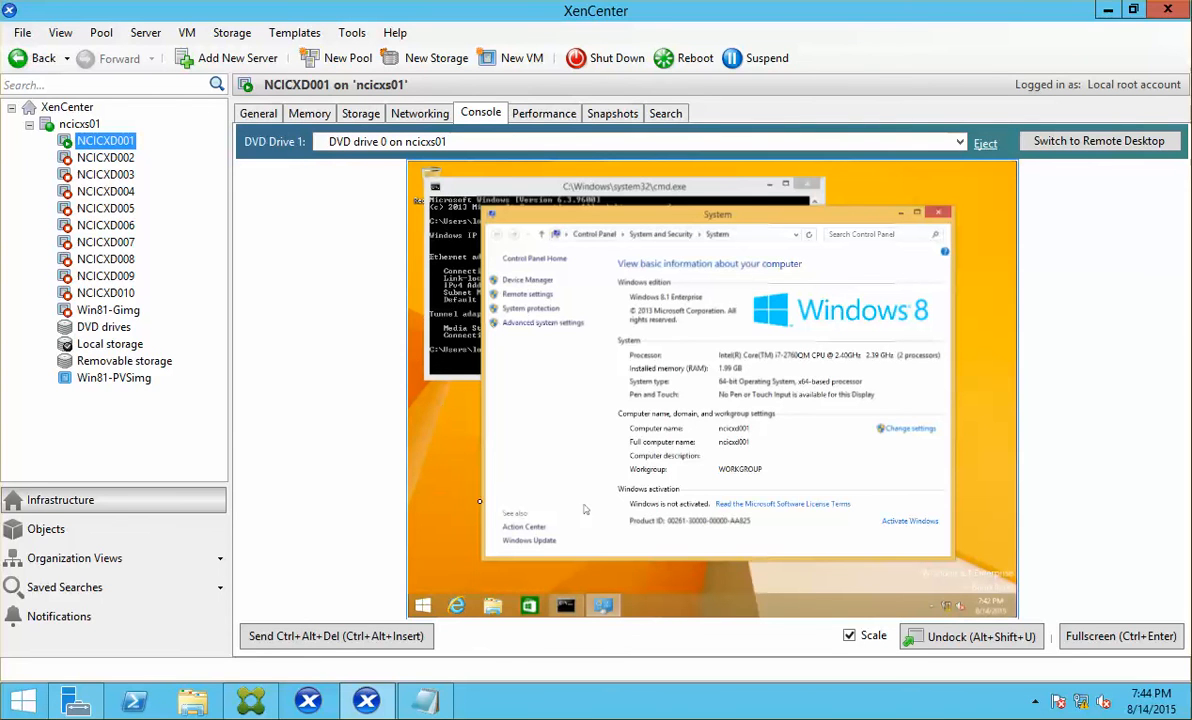
# Step: Review NCICXD001's boot order in its Properties, then close the dialog without changes
pyautogui.rightClick(98, 141)
pyautogui.click(190, 337)
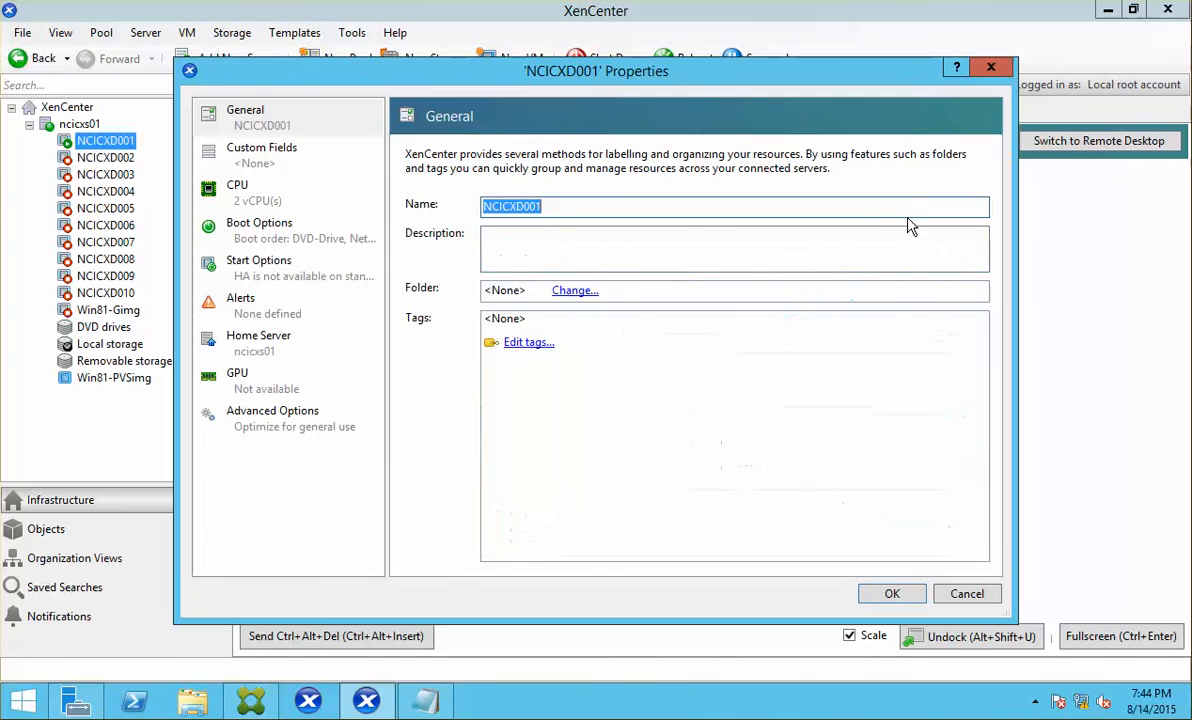
pyautogui.click(258, 228)
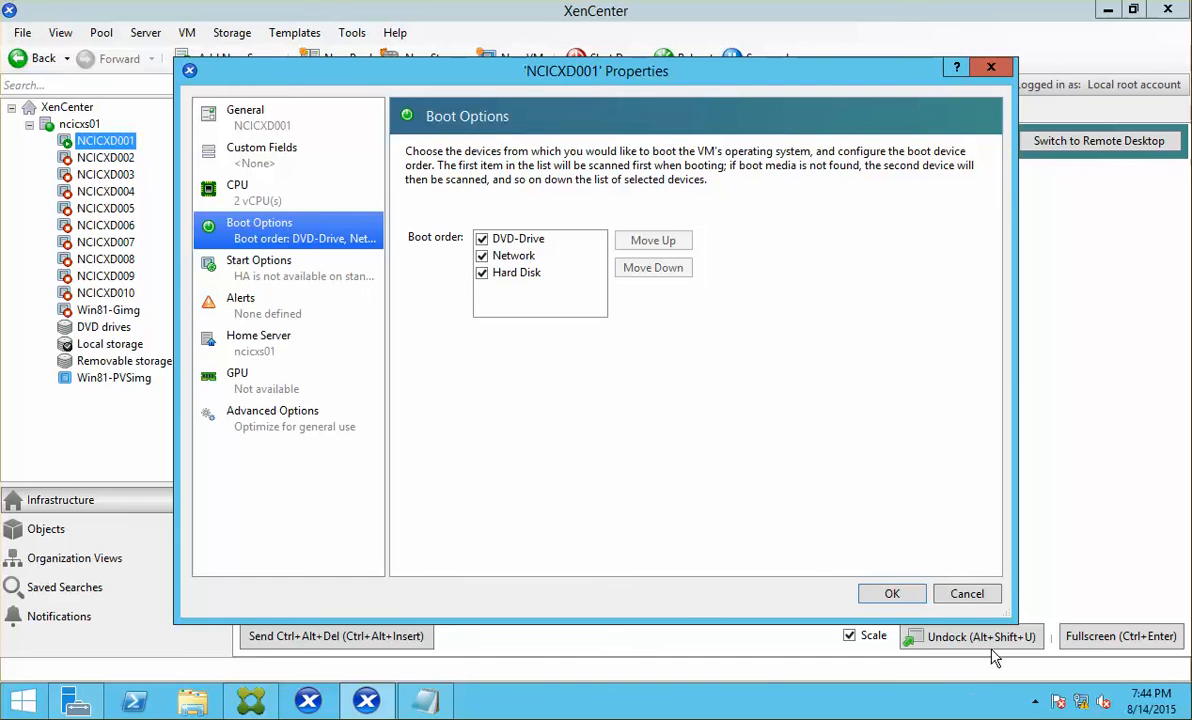
pyautogui.click(966, 594)
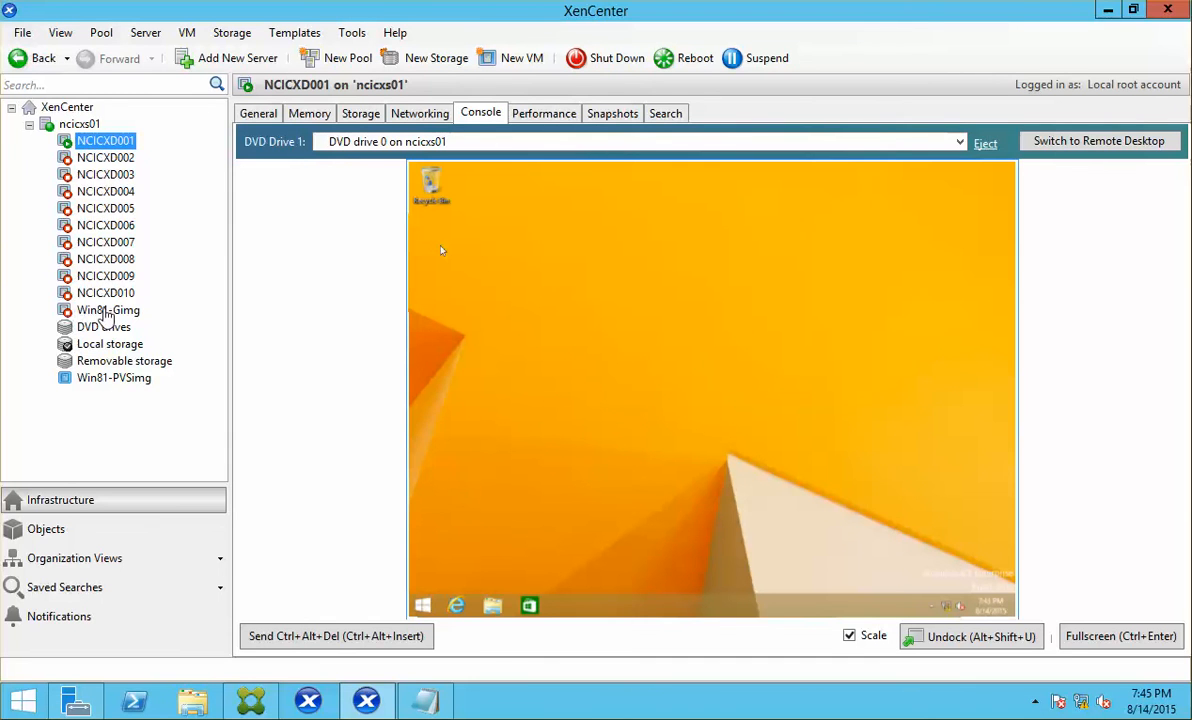
# Step: View Win81-Gimg's general properties, then bring Citrix Studio's Hosting page to the front
pyautogui.click(112, 311)
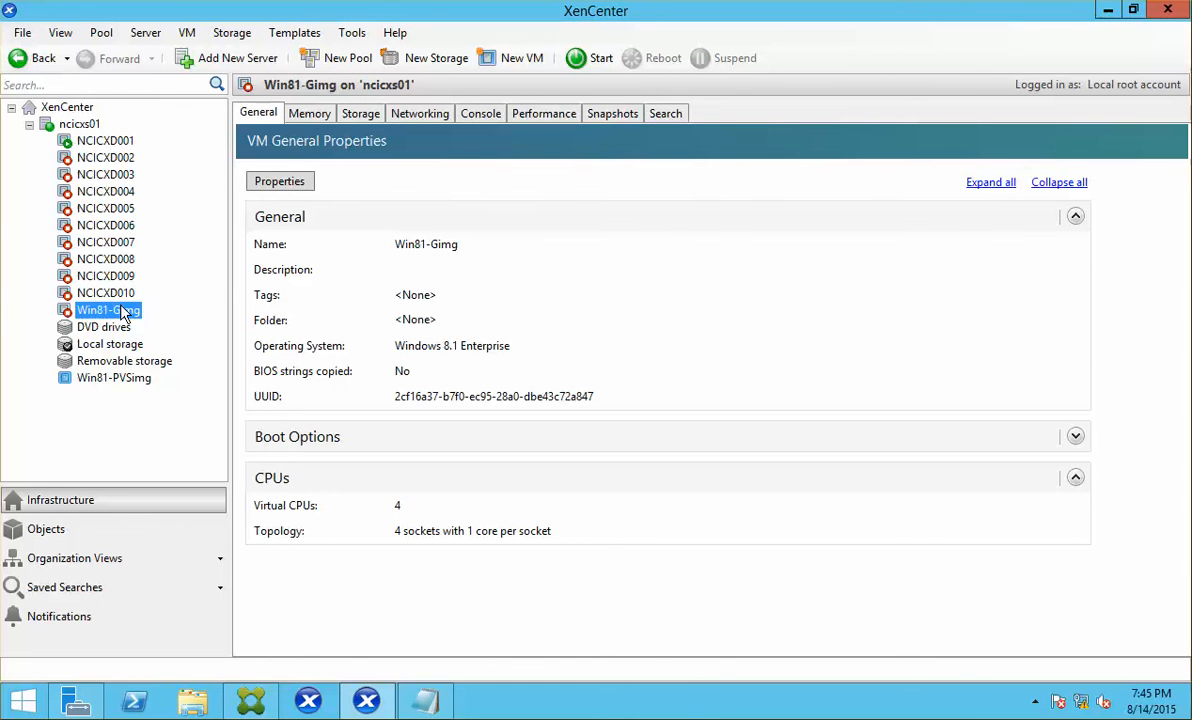
pyautogui.click(251, 700)
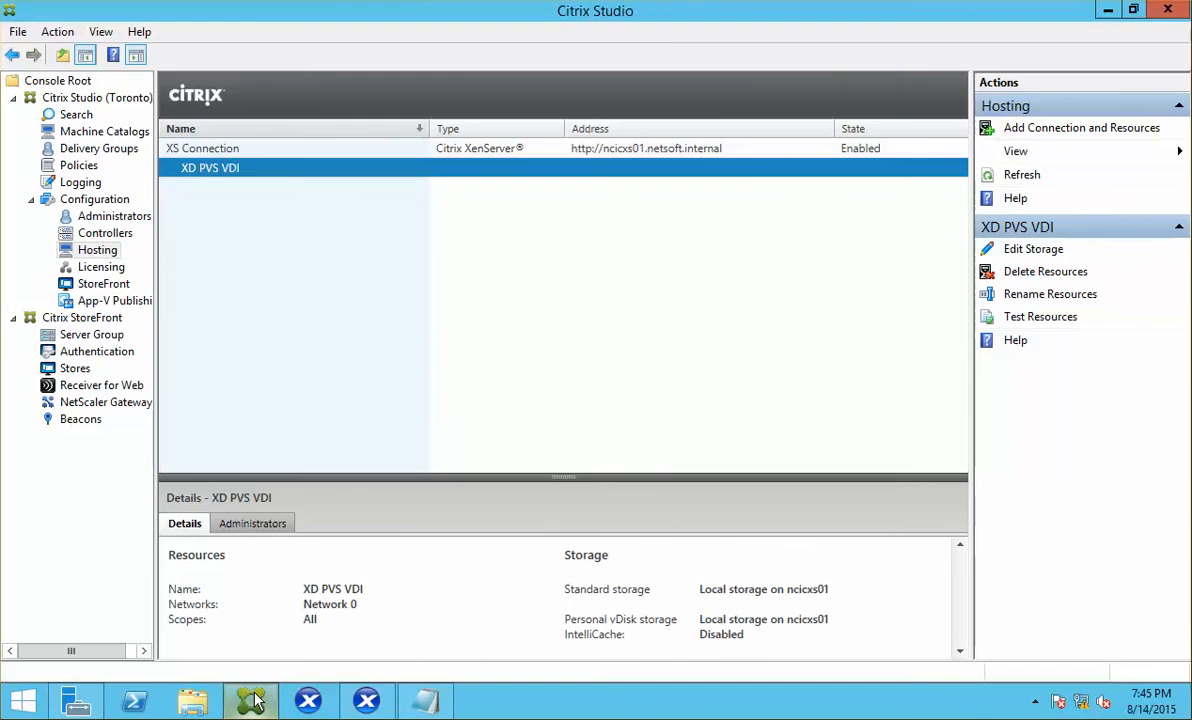
# Step: Return to XenCenter showing Win81-Gimg's general properties (Windows 8.1 Enterprise, 4 vCPUs)
pyautogui.click(251, 700)
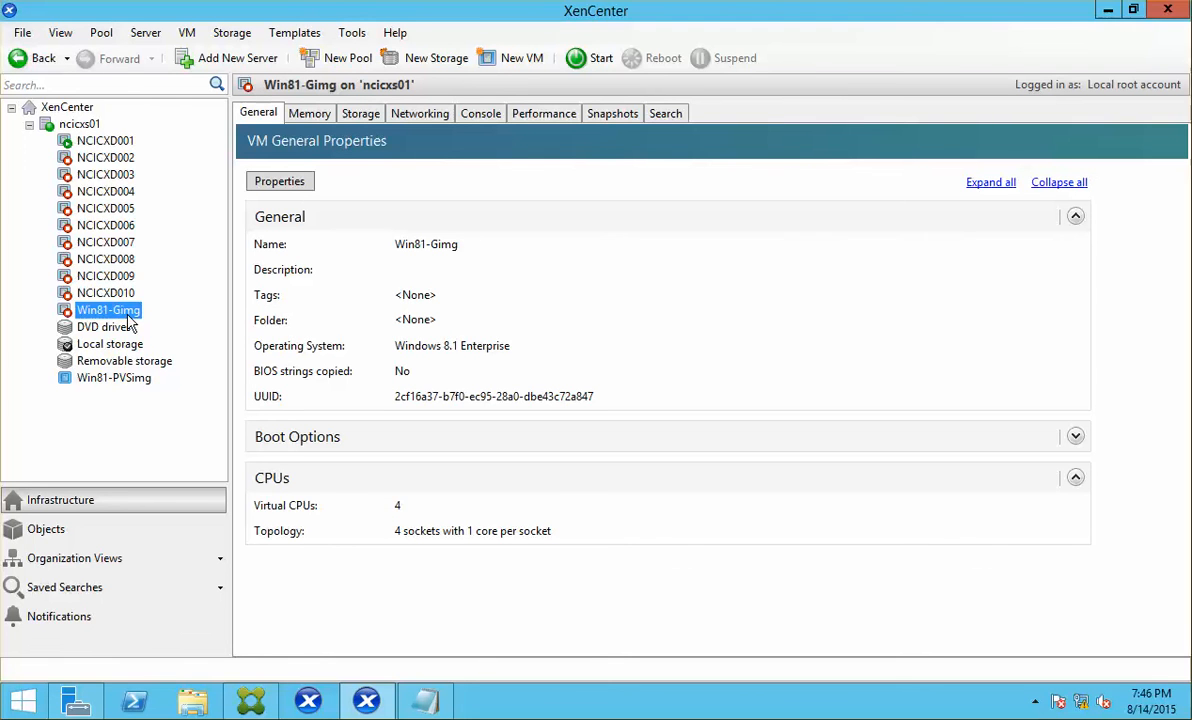
# Step: Check Win81-PVSimg's properties and the PVS Toronto site, then return to NCICXD001's running console
pyautogui.click(96, 388)
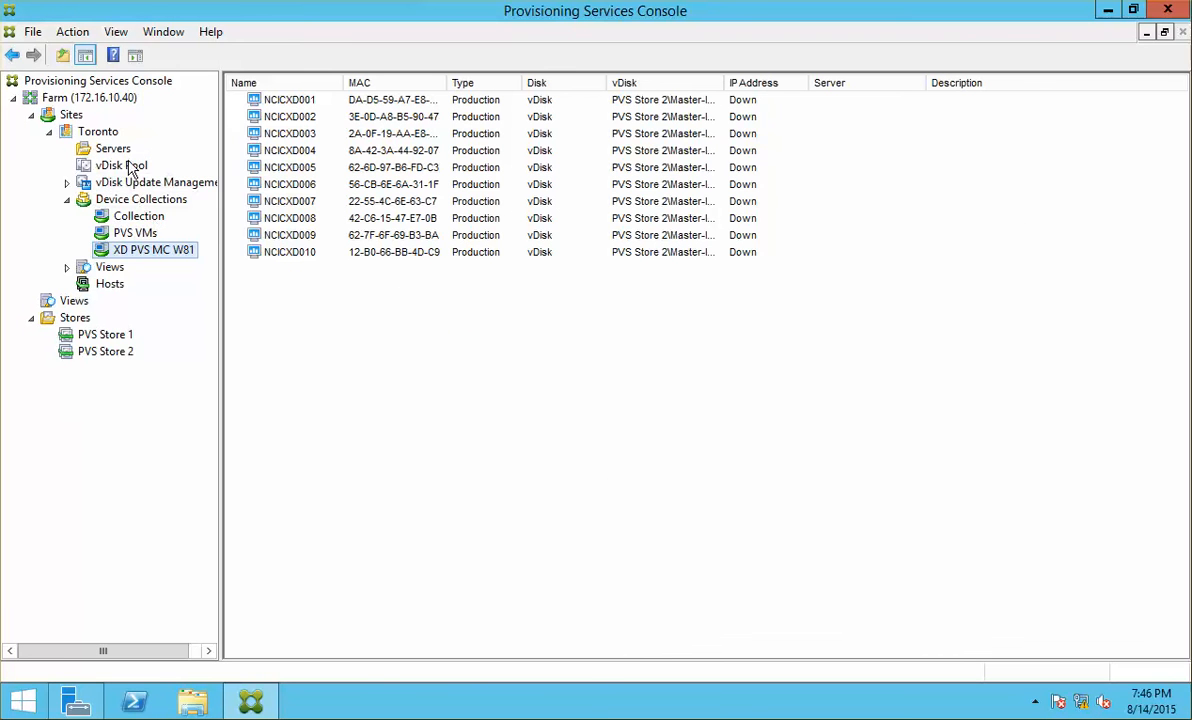
pyautogui.click(97, 132)
pyautogui.rightClick(104, 131)
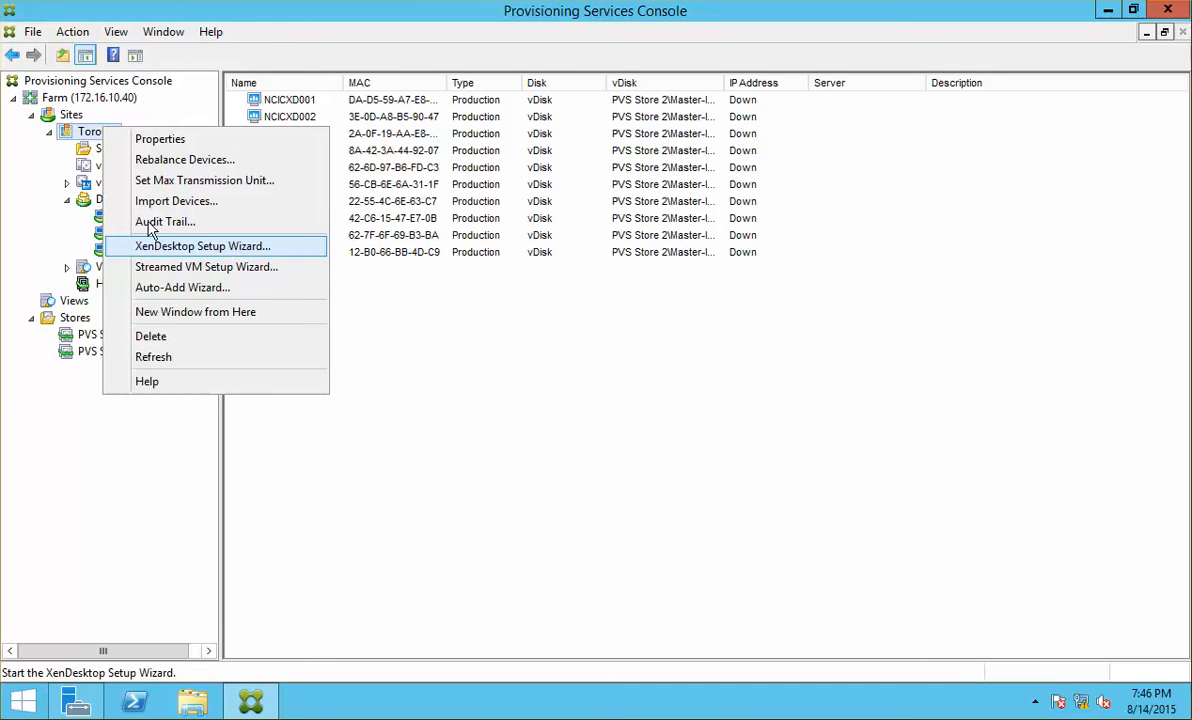
pyautogui.click(535, 518)
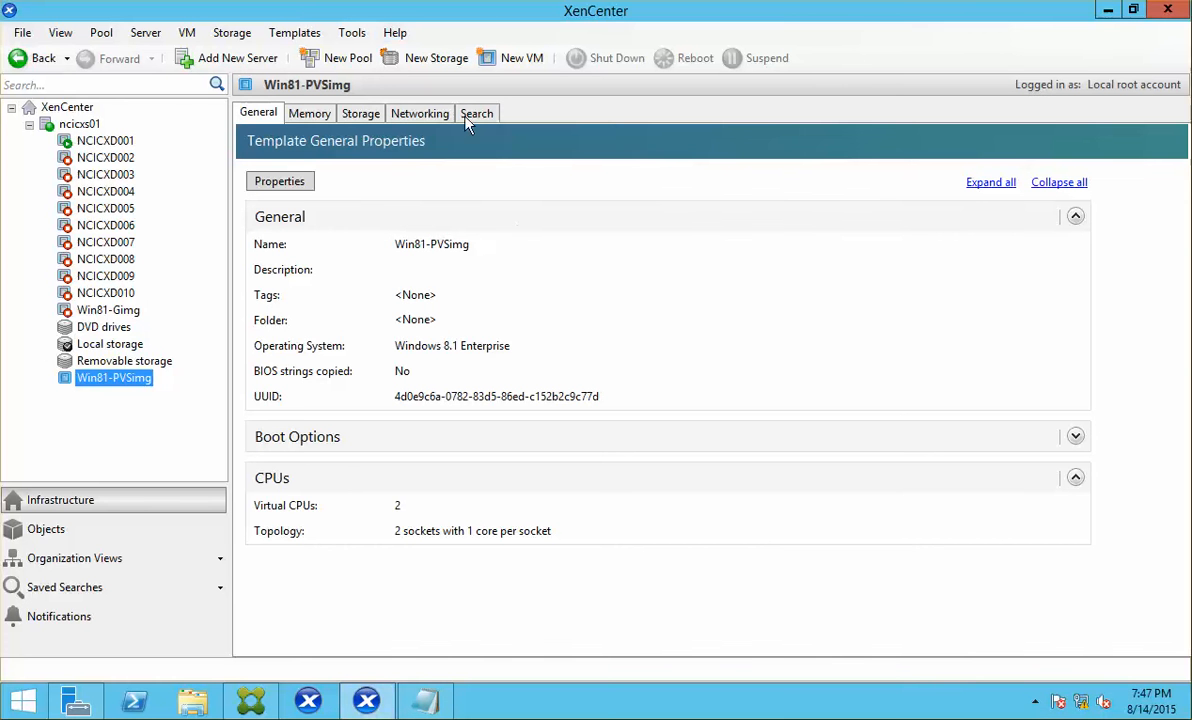
pyautogui.click(100, 141)
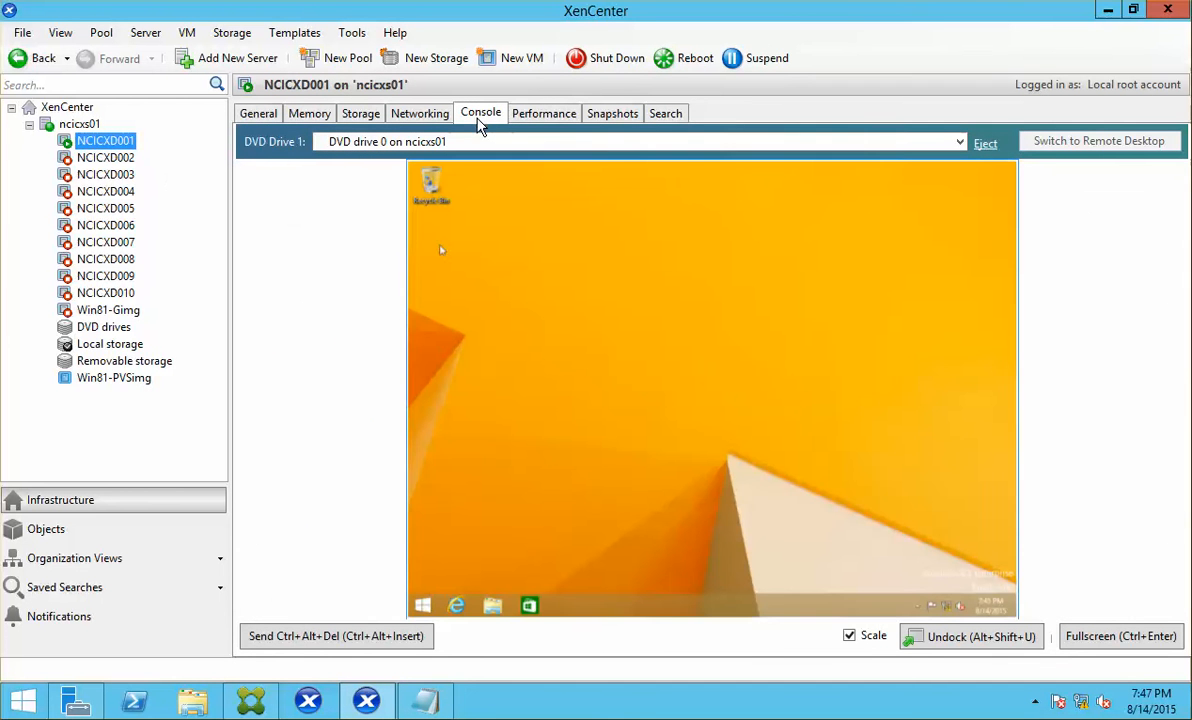